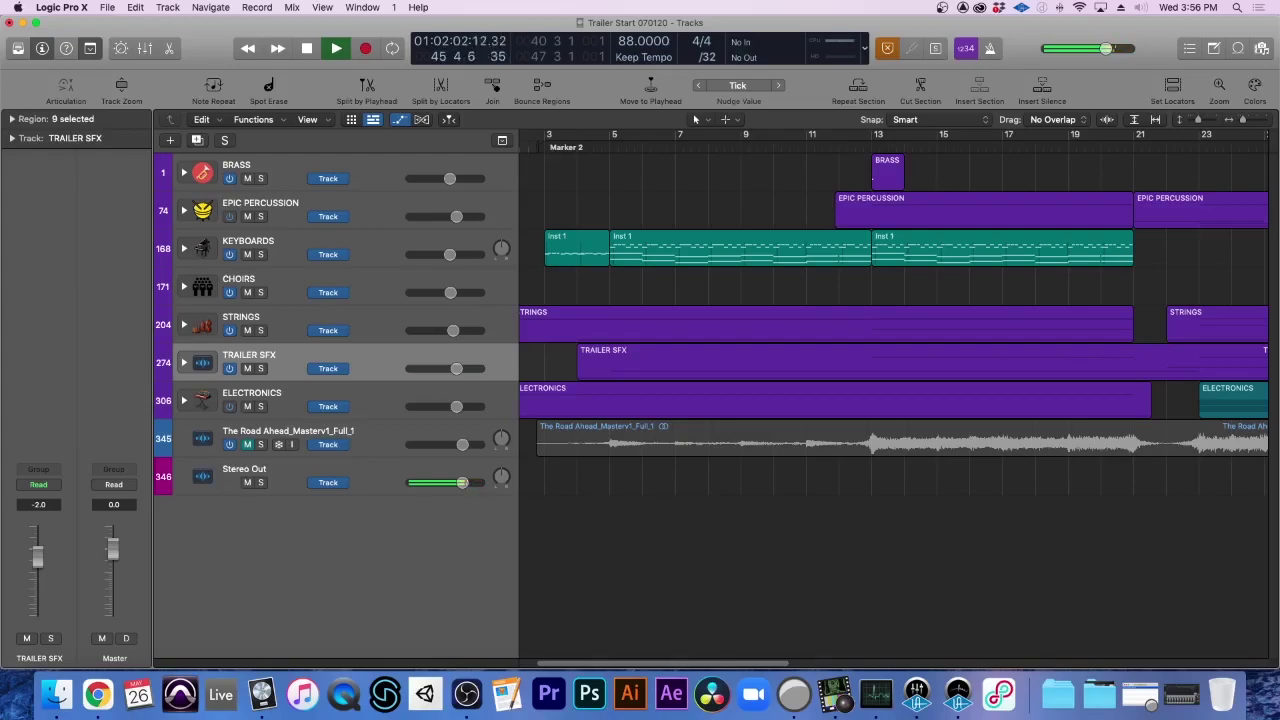
Zoom out to the whole arrangement, stop playback at the end of the track, and return to the project start
key("super+Left")
key("super+Left")
key("super+Left")
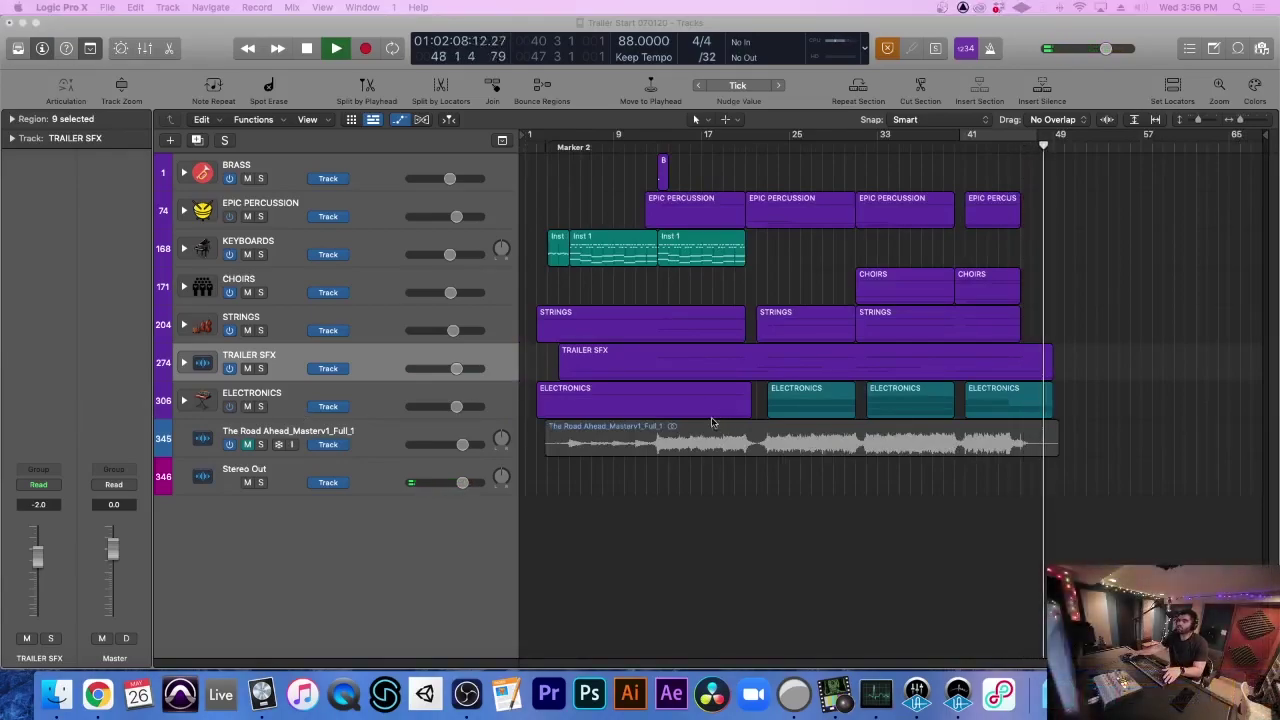
key("super+Right")
key("space")
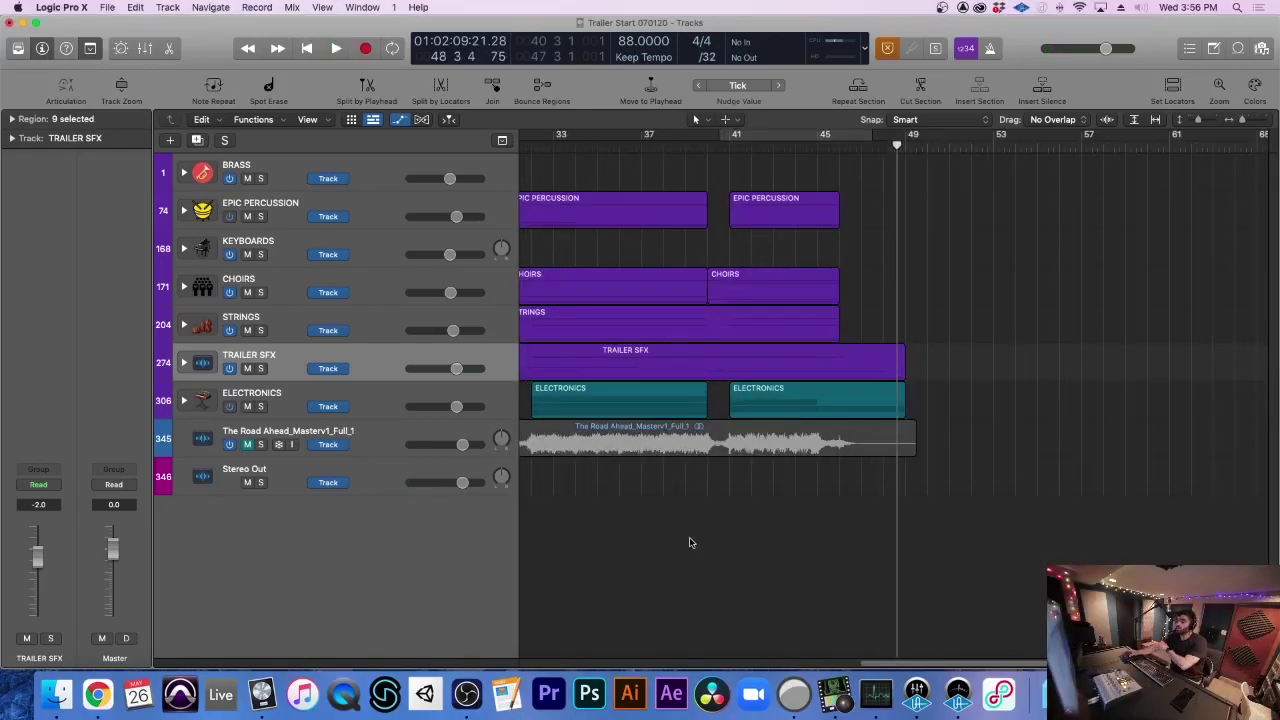
key("Return")
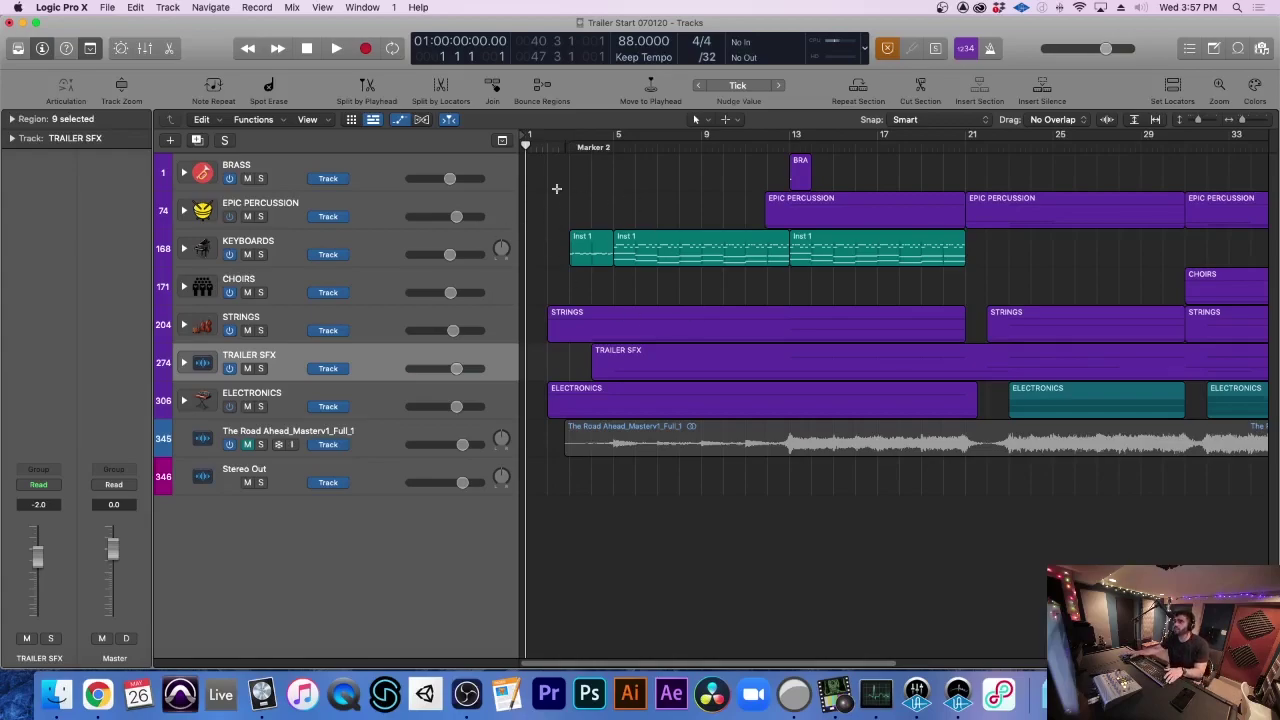
Solo the Inst 1 track inside the KEYBOARDS stack and listen to its opening from bar 3
left_click_drag(571, 148, 348, 260)
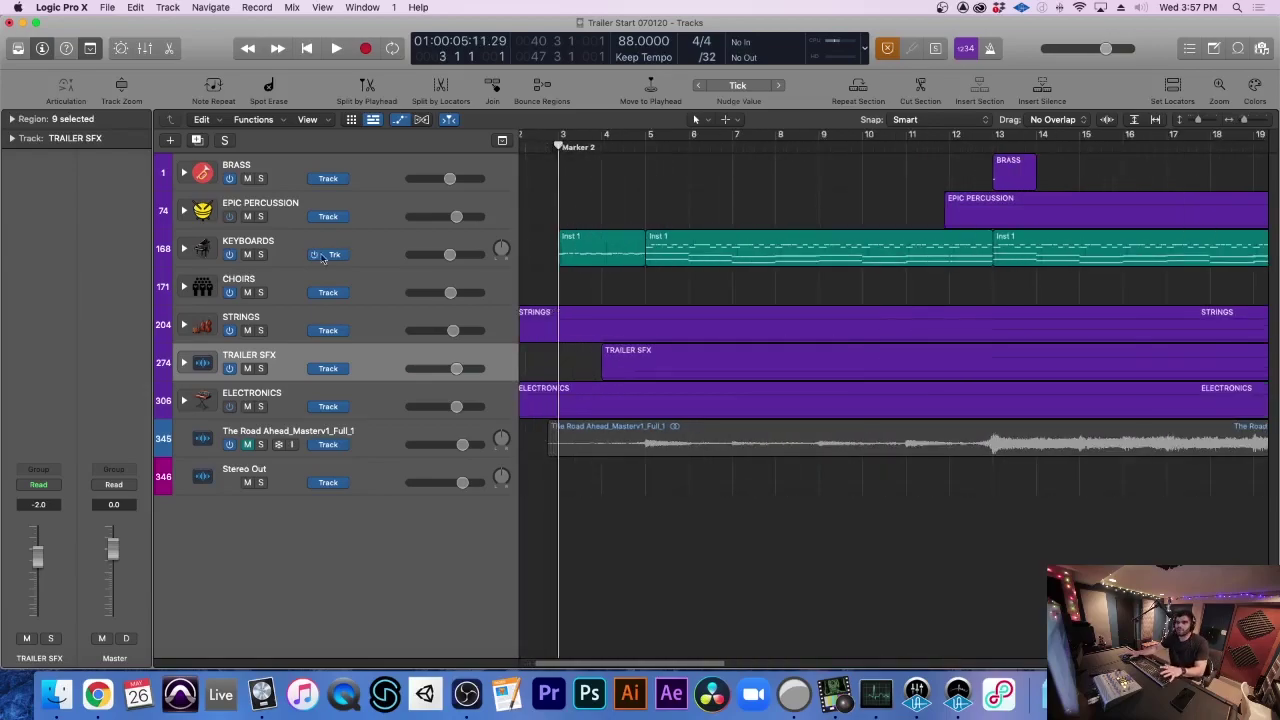
left_click(183, 254)
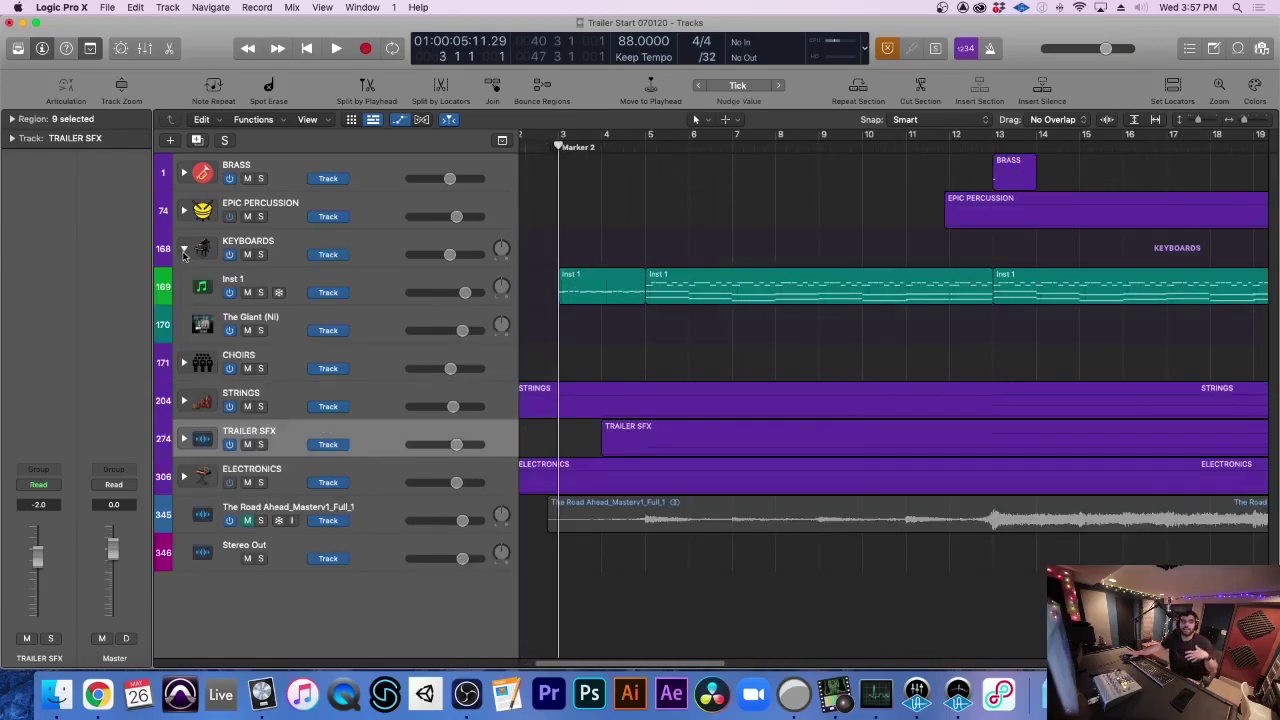
left_click(388, 284)
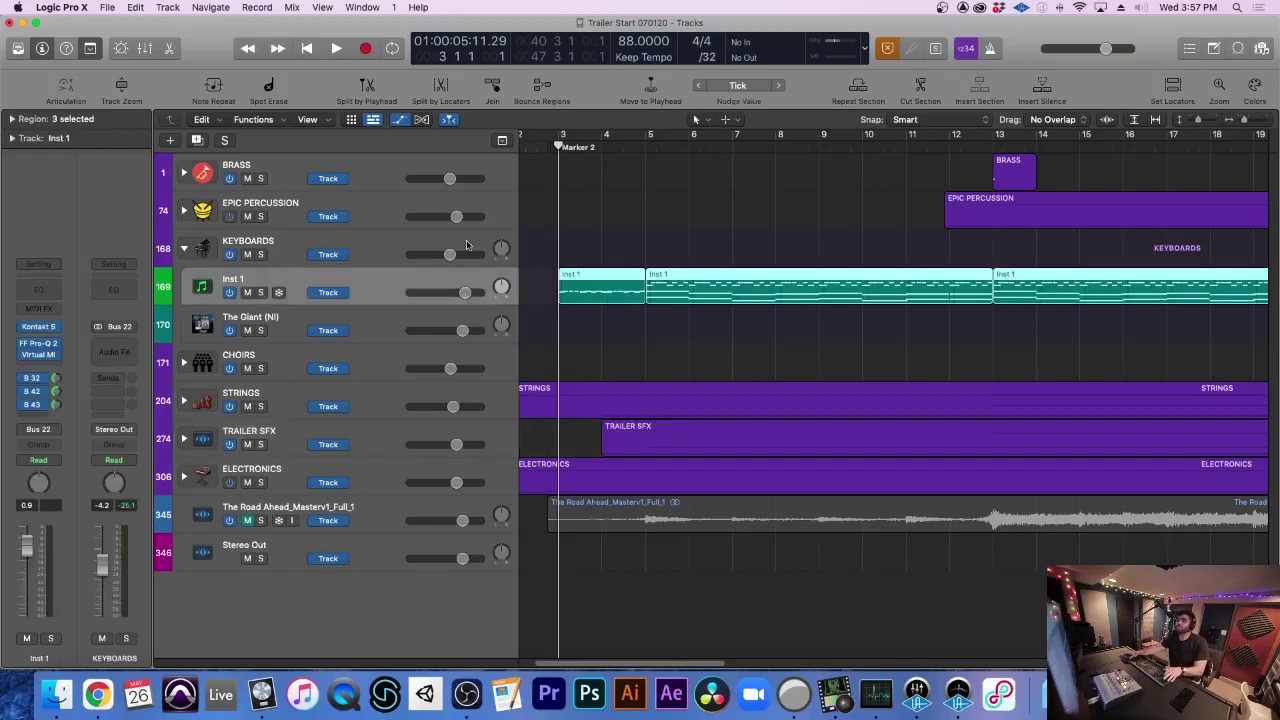
key("s")
key("space")
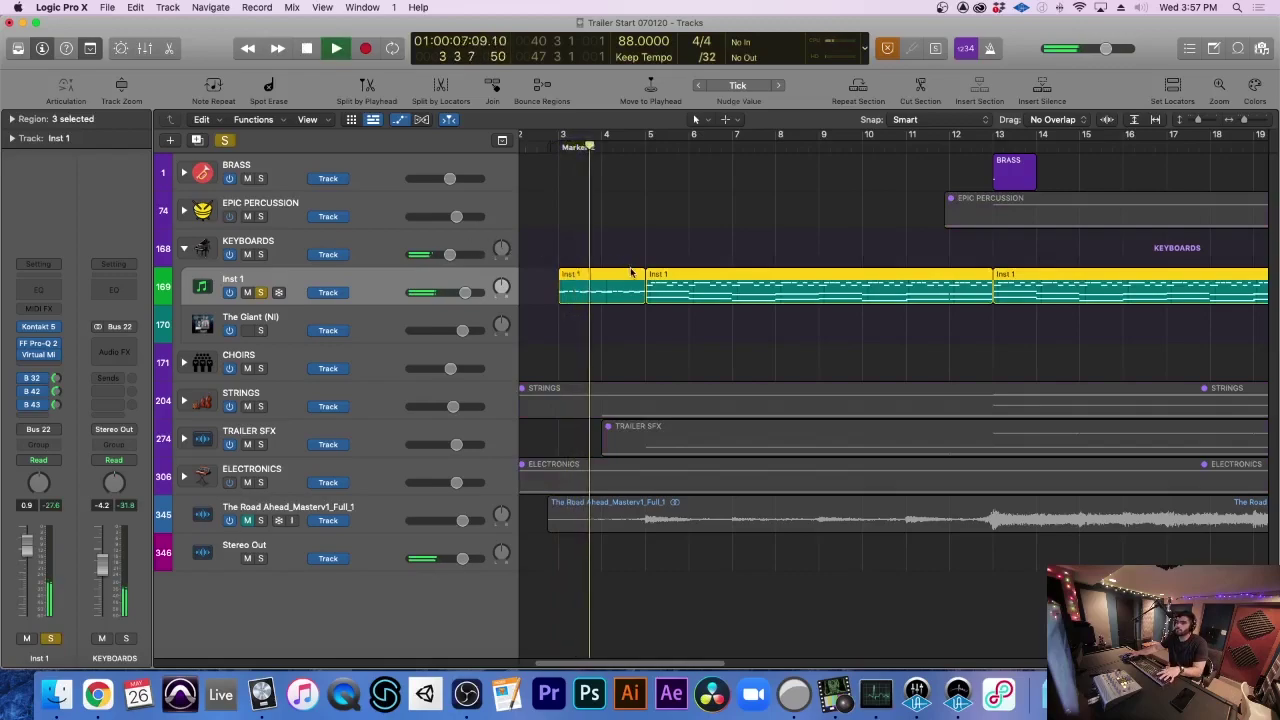
key("space")
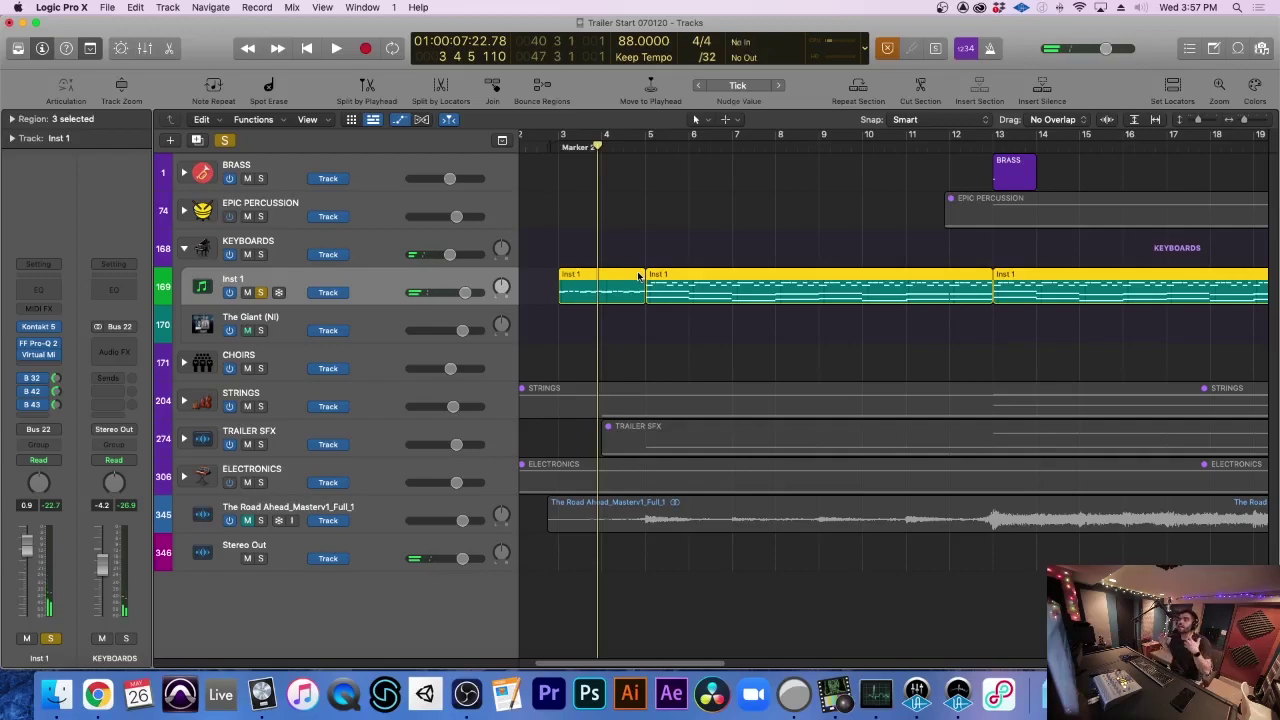
Make the tracks taller with automation hidden, and replay the soloed Inst 1 part from bar 3
left_click(551, 148)
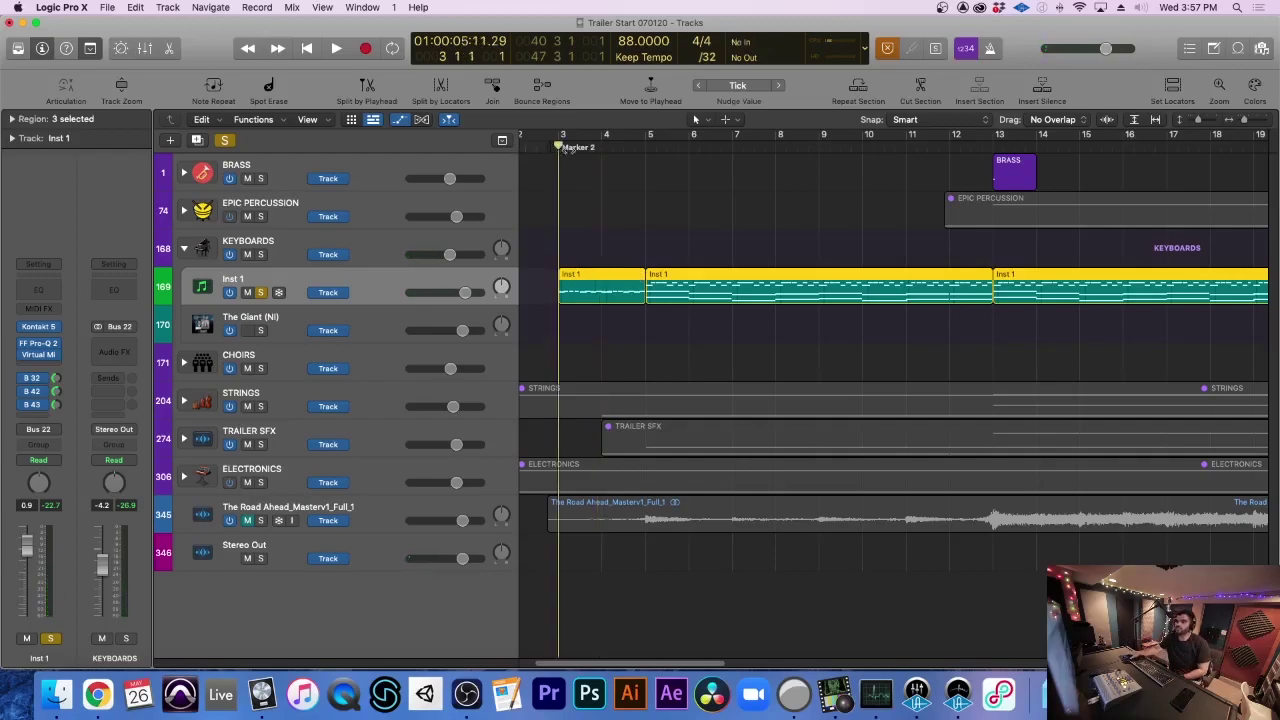
key("super+Down")
key("super+Down")
key("super+Up")
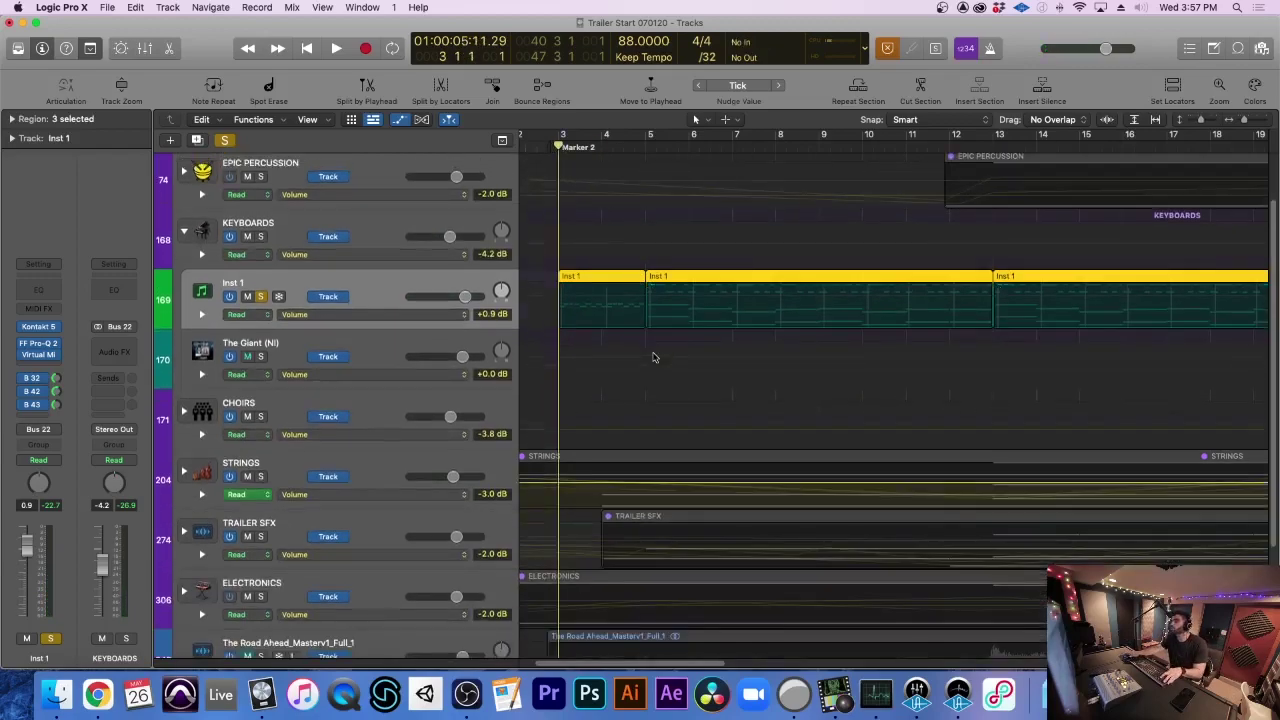
key("a")
key("super+Right")
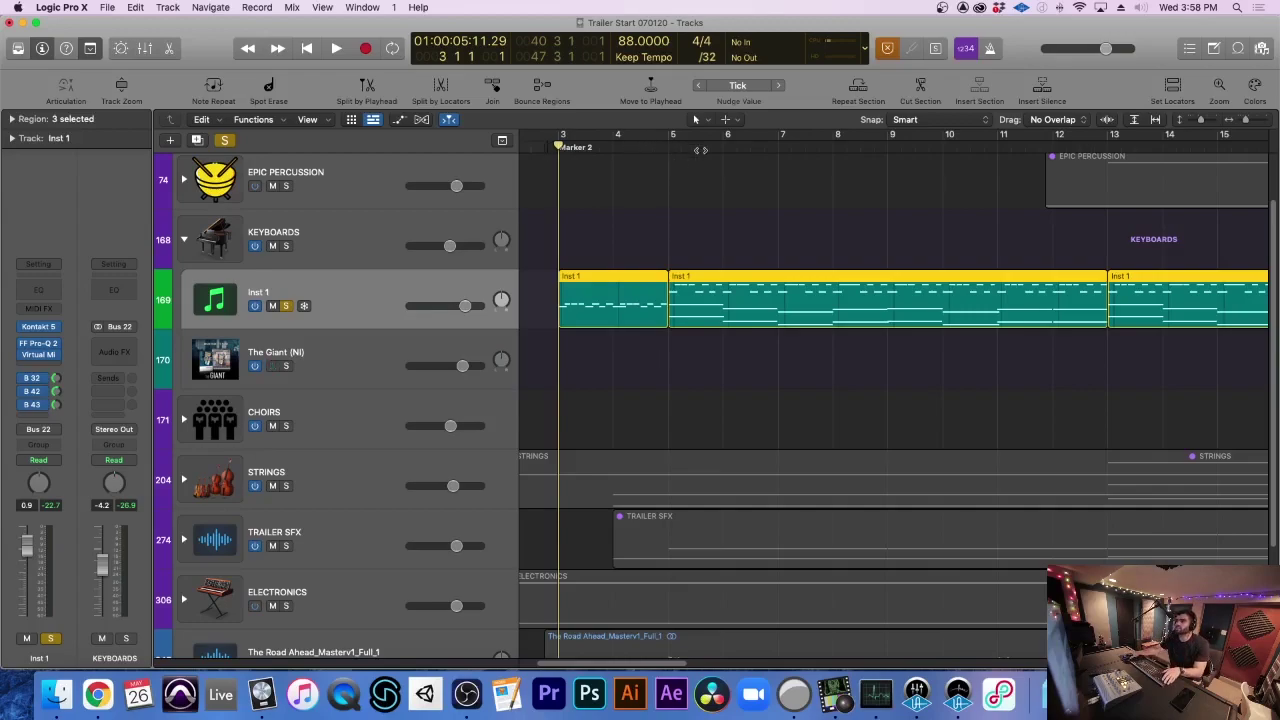
key("space")
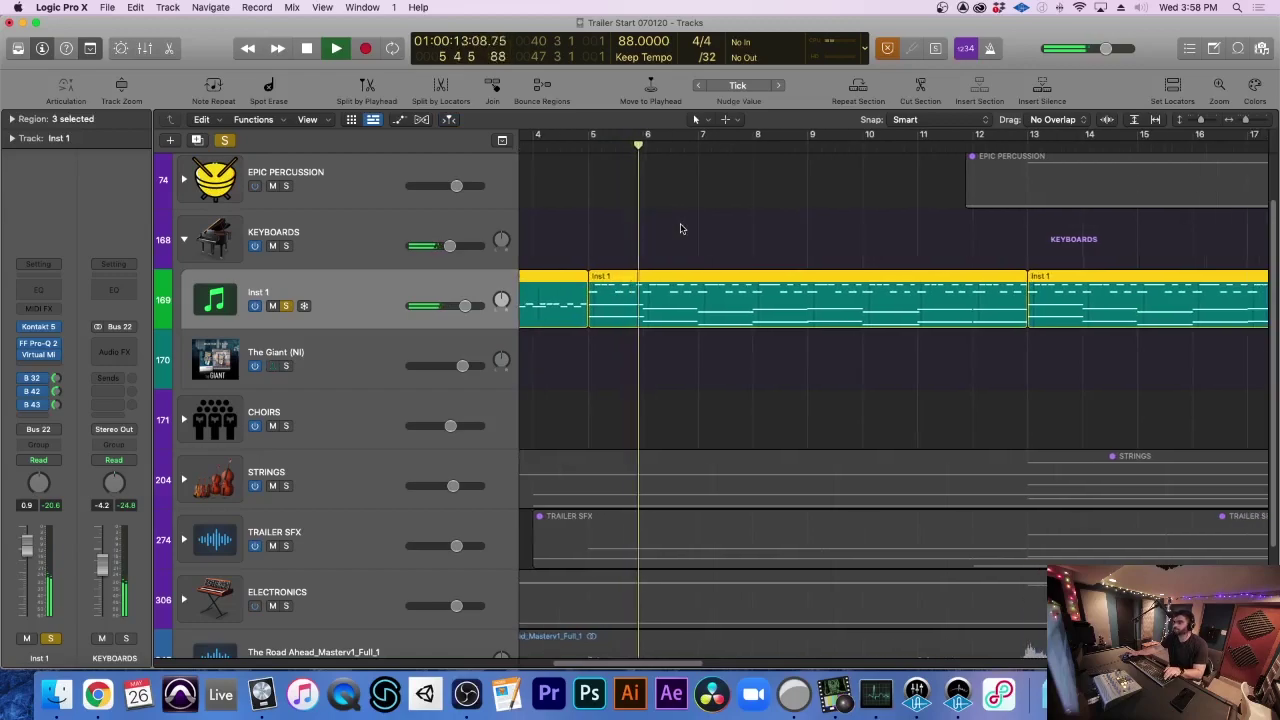
Examine the Inst 1 notes and their Sustain data in the Piano Roll, stopping playback and closing the editor when done
double_click(703, 288)
scroll(764, 372, "down", 3)
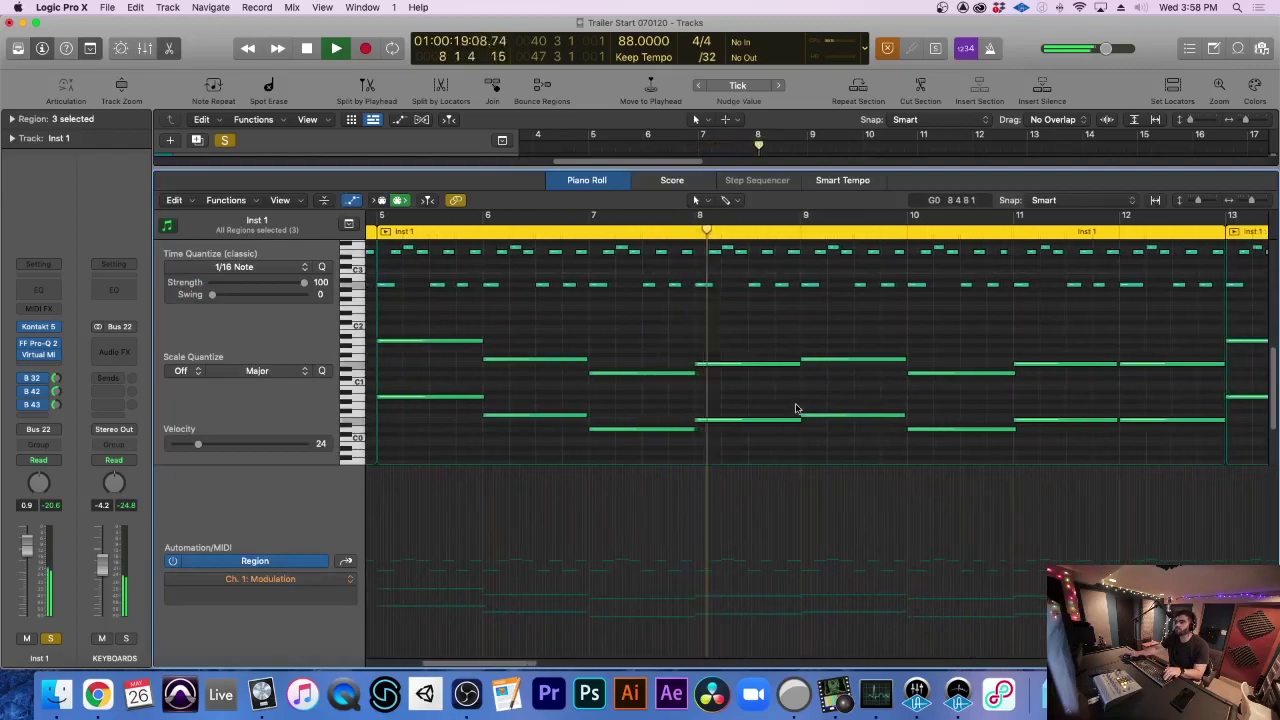
scroll(796, 408, "up", 1)
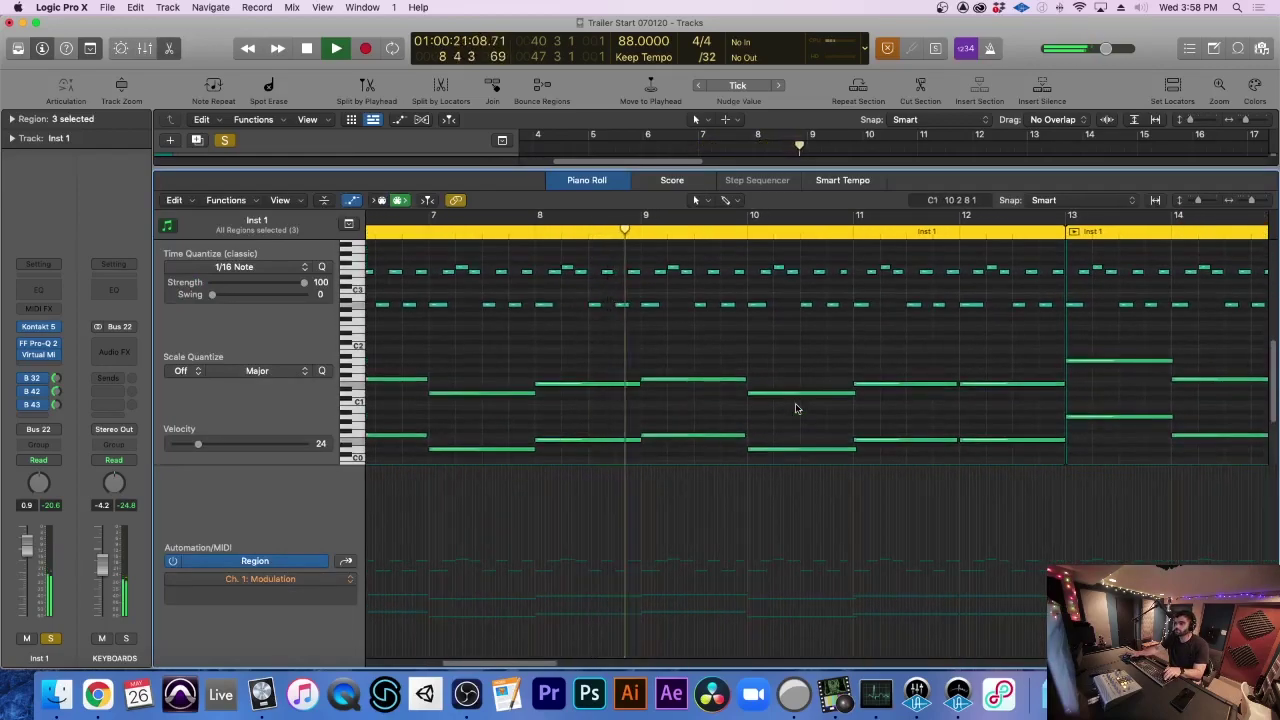
left_click(258, 578)
left_click(291, 648)
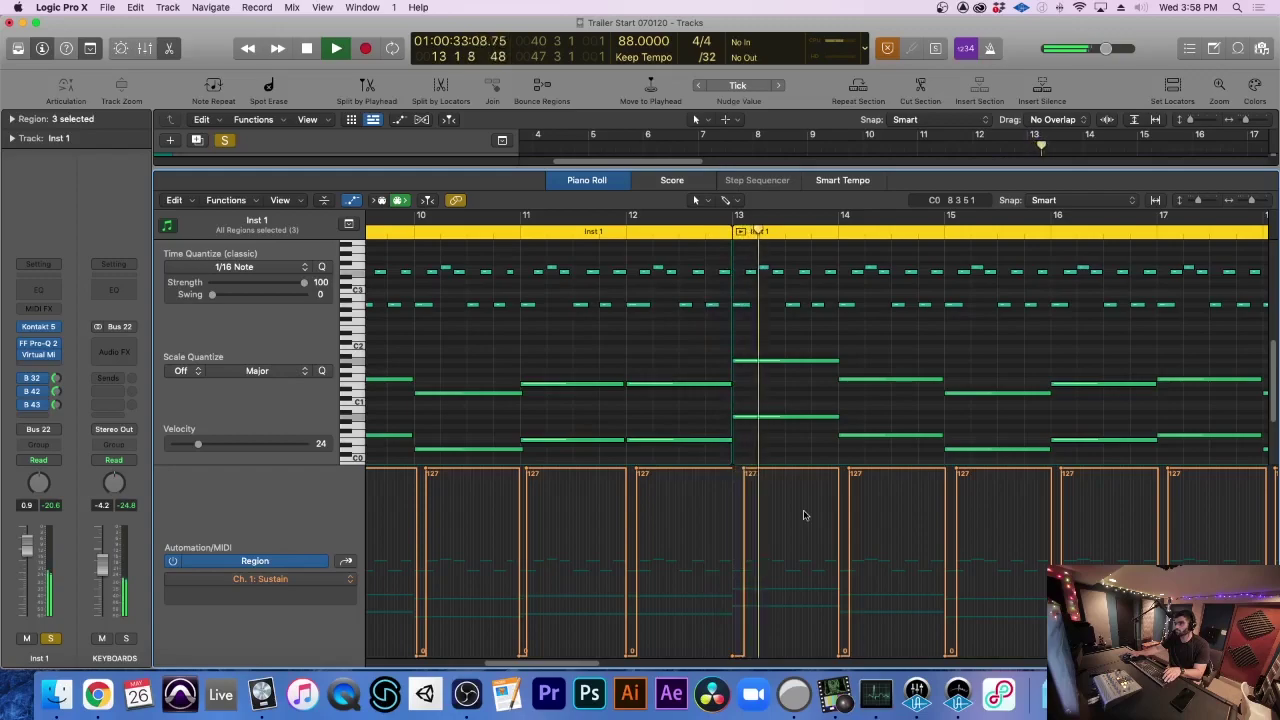
key("space")
key("p")
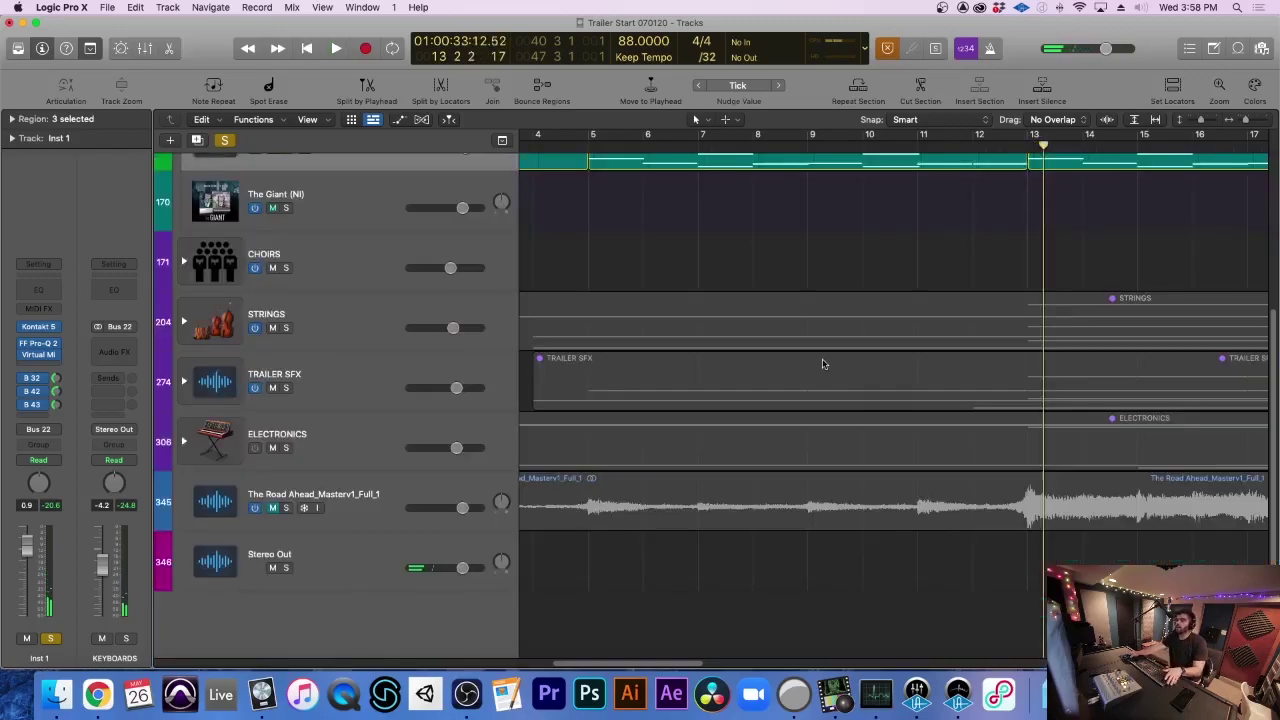
Expand the TRAILER SFX stack and its nested TRAILER SFX stack, and solo the Rise & Hit 1 (NI) track
scroll(823, 364, "left", 5)
scroll(823, 364, "up", 3)
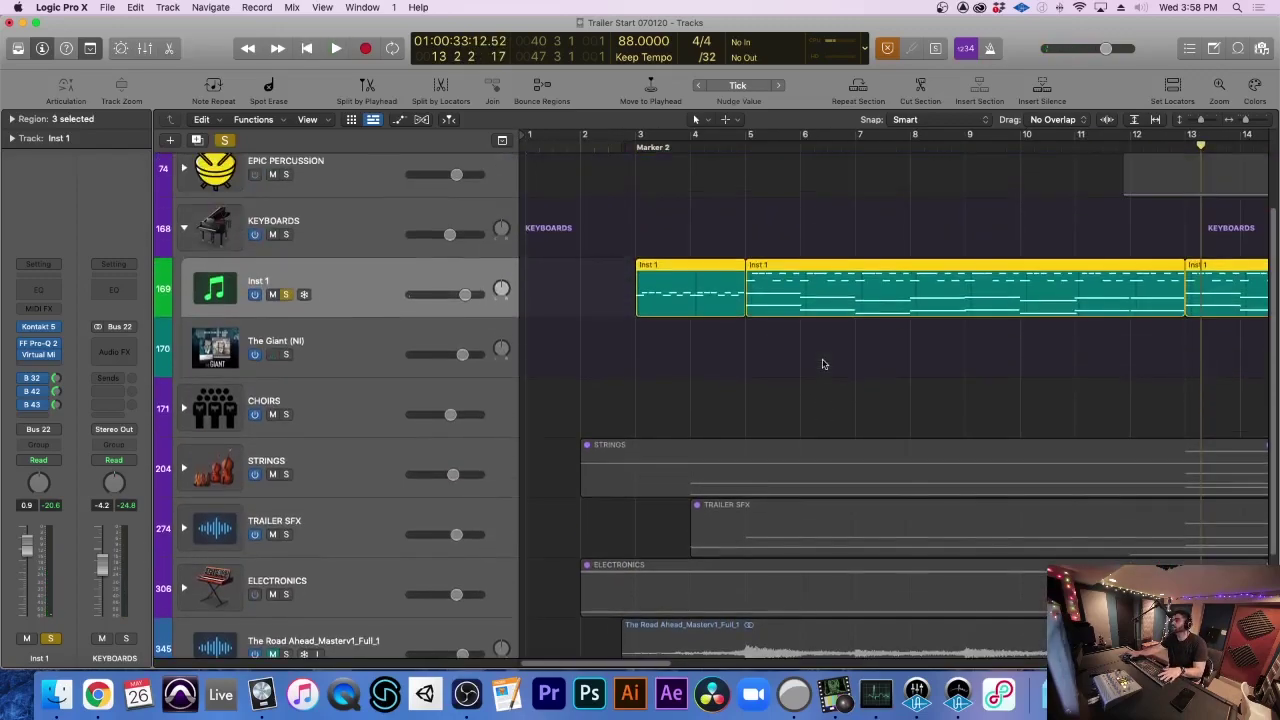
scroll(823, 362, "down", 4)
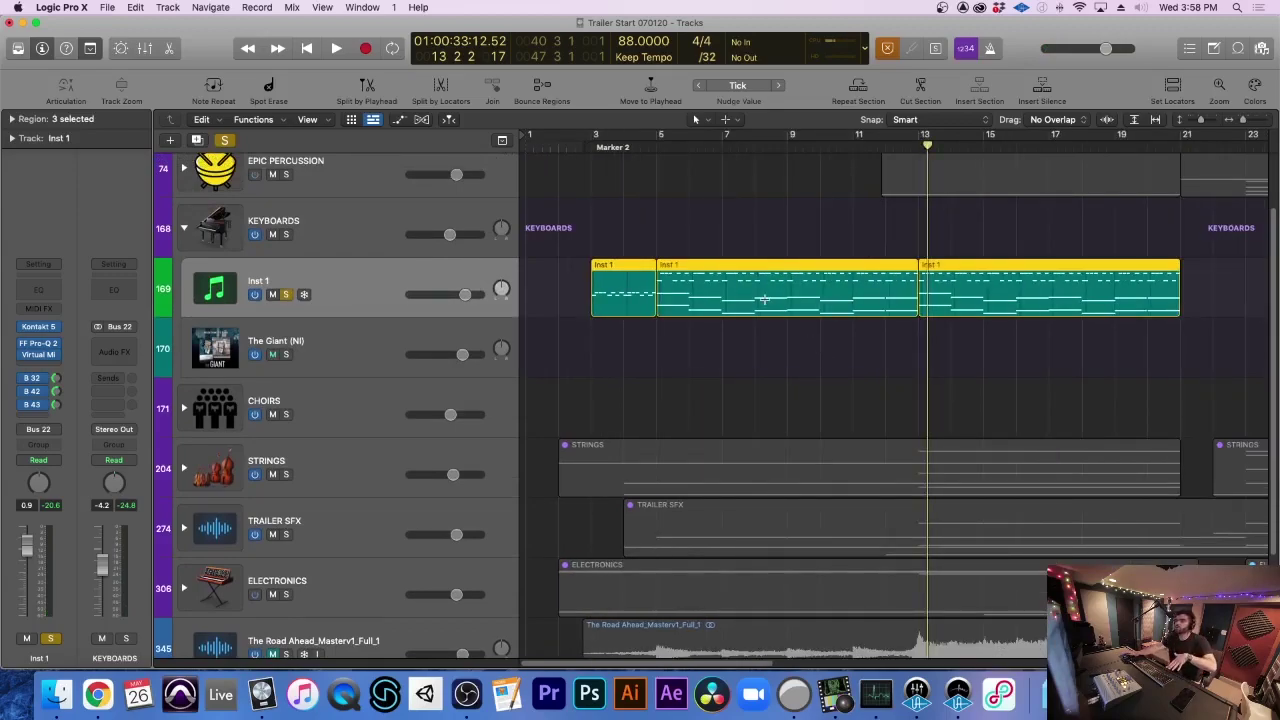
scroll(631, 357, "down", 2)
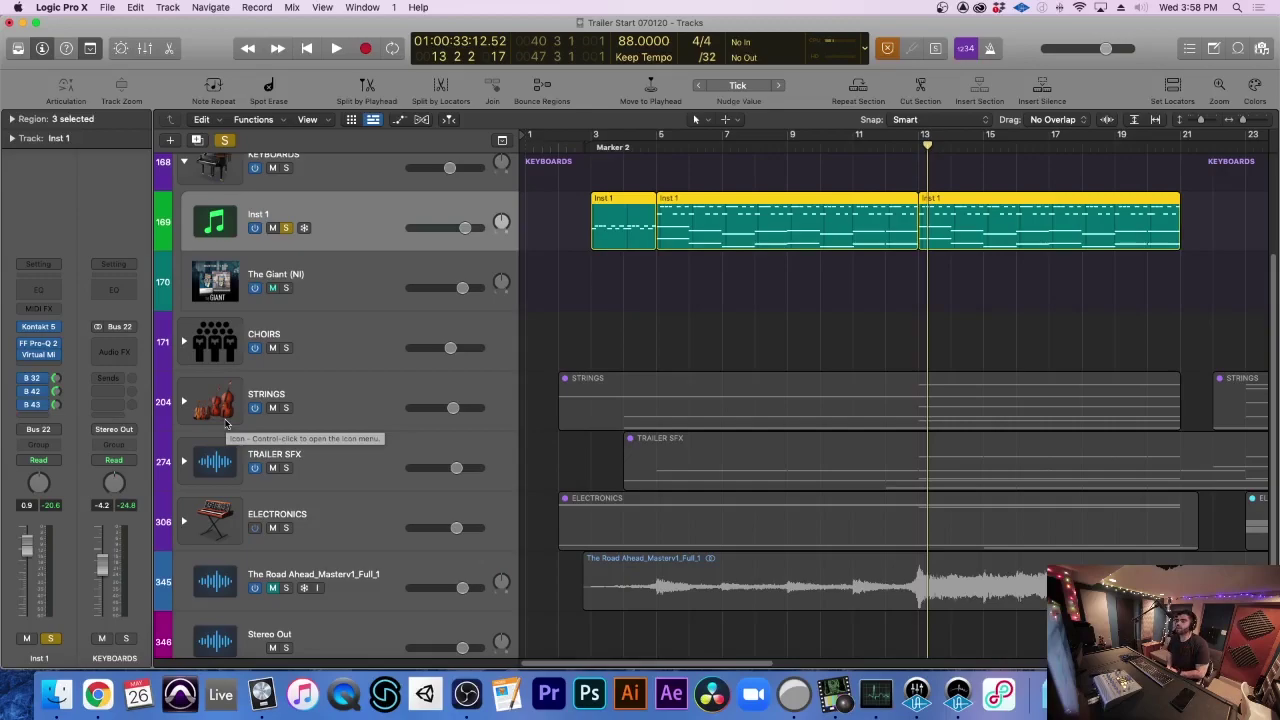
left_click(184, 463)
scroll(458, 450, "down", 5)
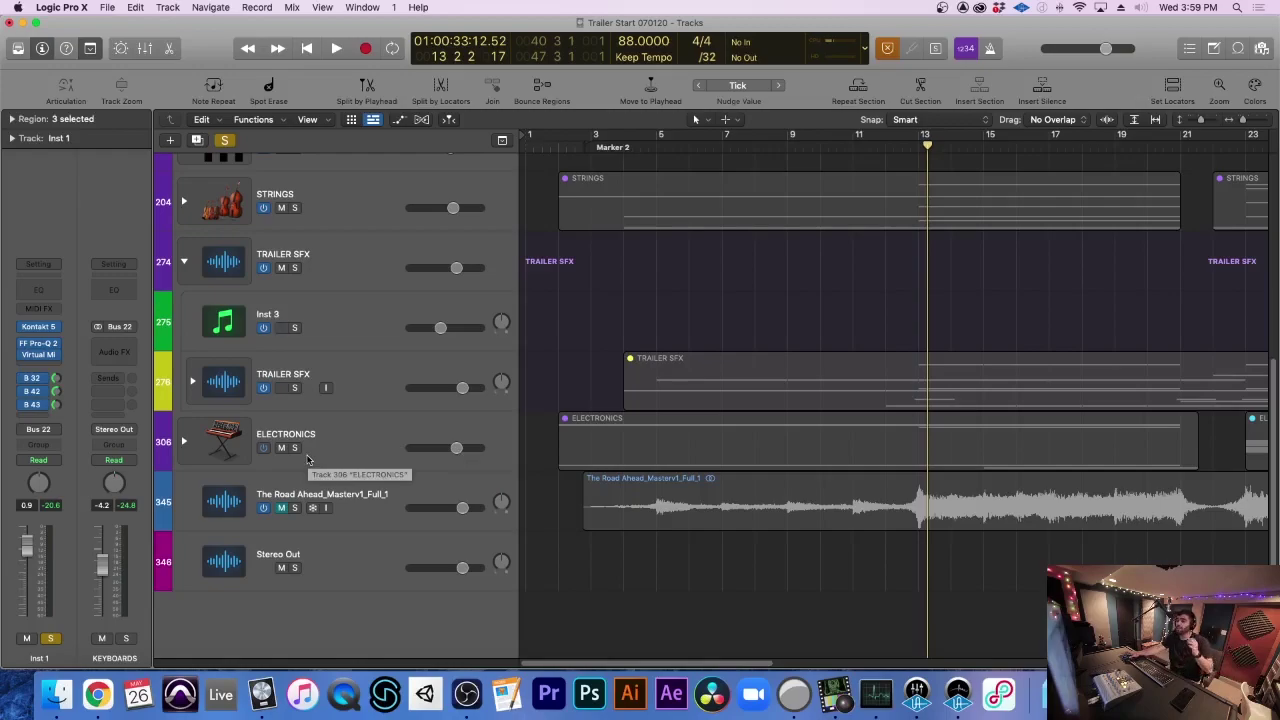
left_click(192, 381)
scroll(515, 358, "down", 6)
scroll(515, 358, "down", 15)
scroll(610, 410, "down", 4)
left_click(290, 262)
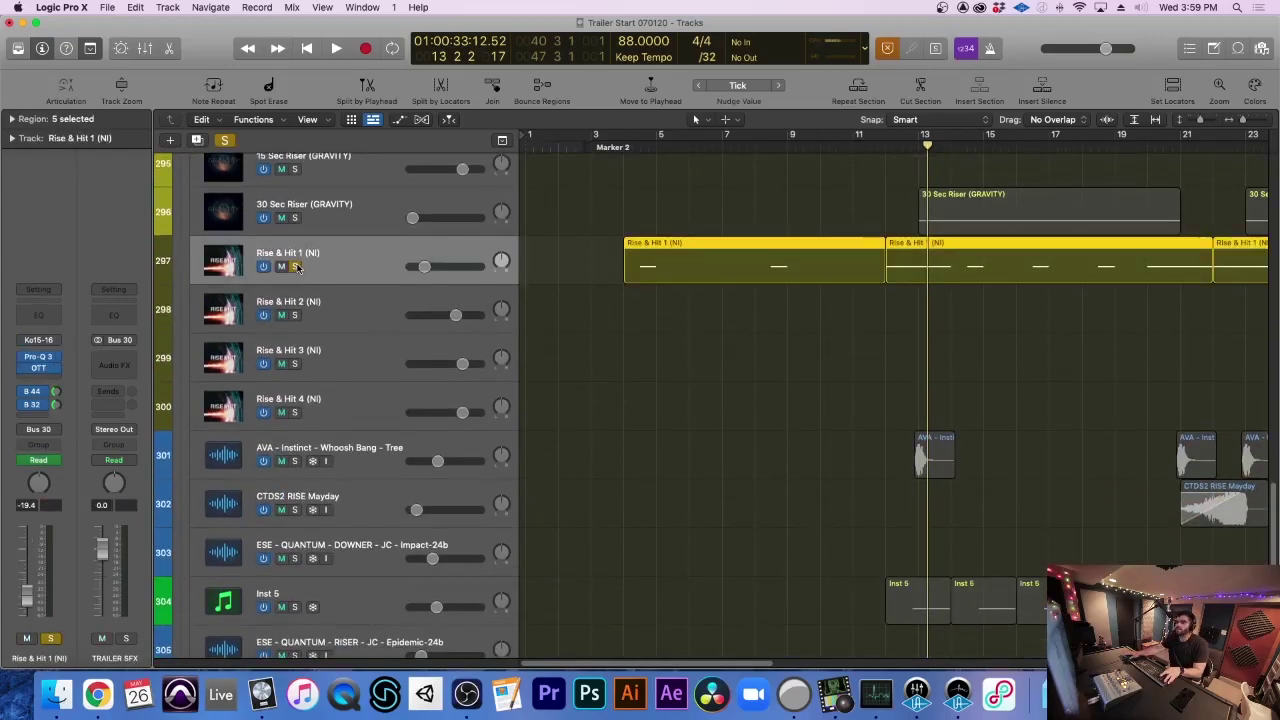
Listen to the soloed Rise & Hit 1 (NI) track from bar 22
scroll(727, 173, "right", 10)
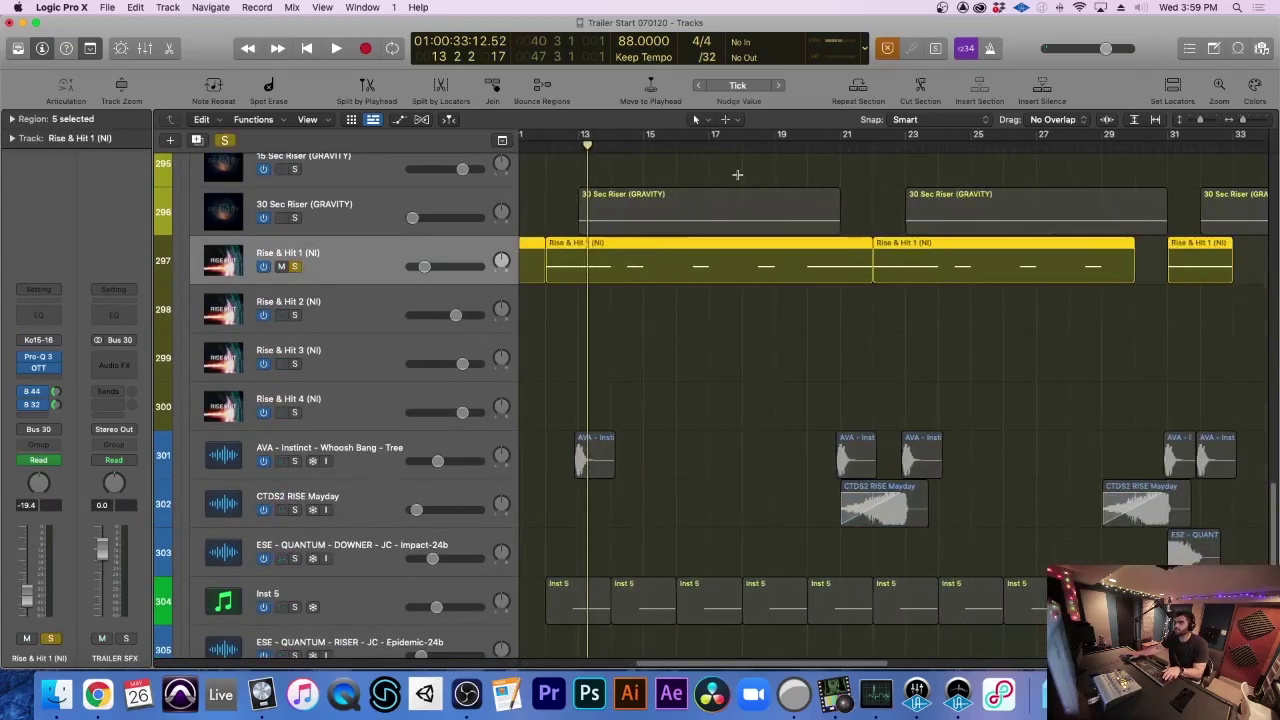
left_click(875, 148)
key("space")
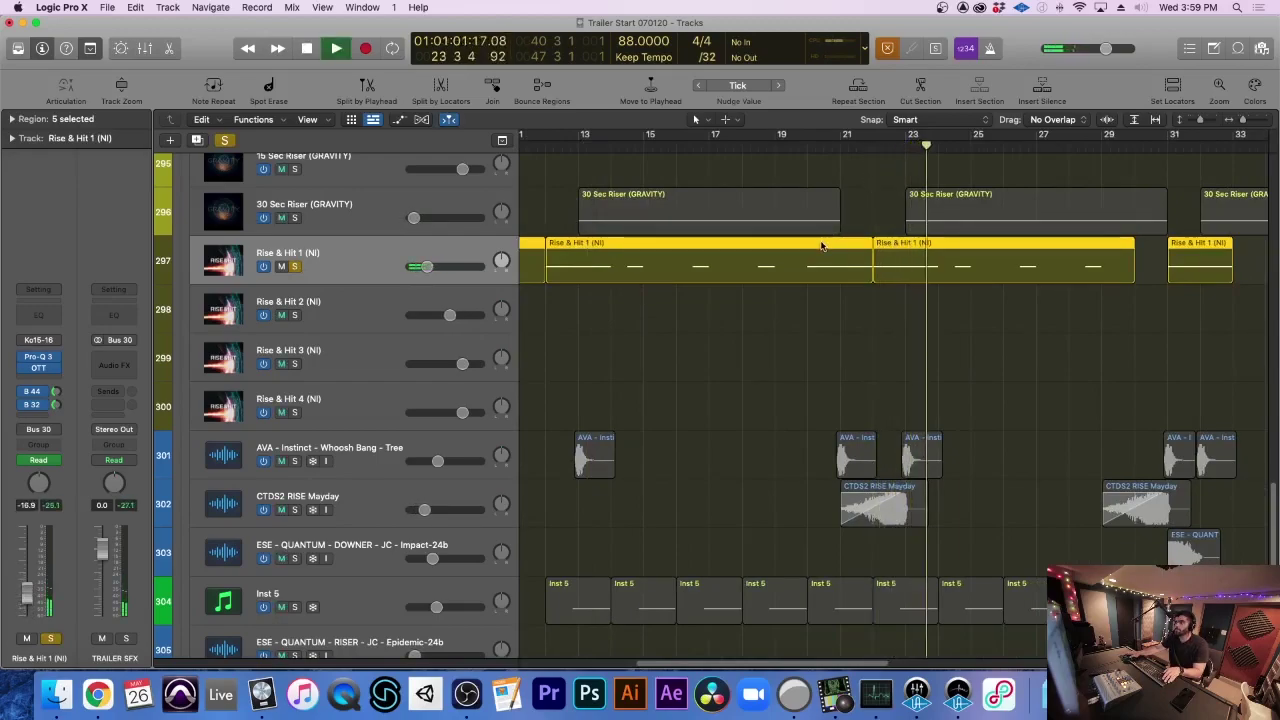
key("space")
Listen to the first Rise & Hit 1 (NI) region from bar 4 with the tracks enlarged
scroll(835, 258, "left", 5)
scroll(838, 260, "left", 2)
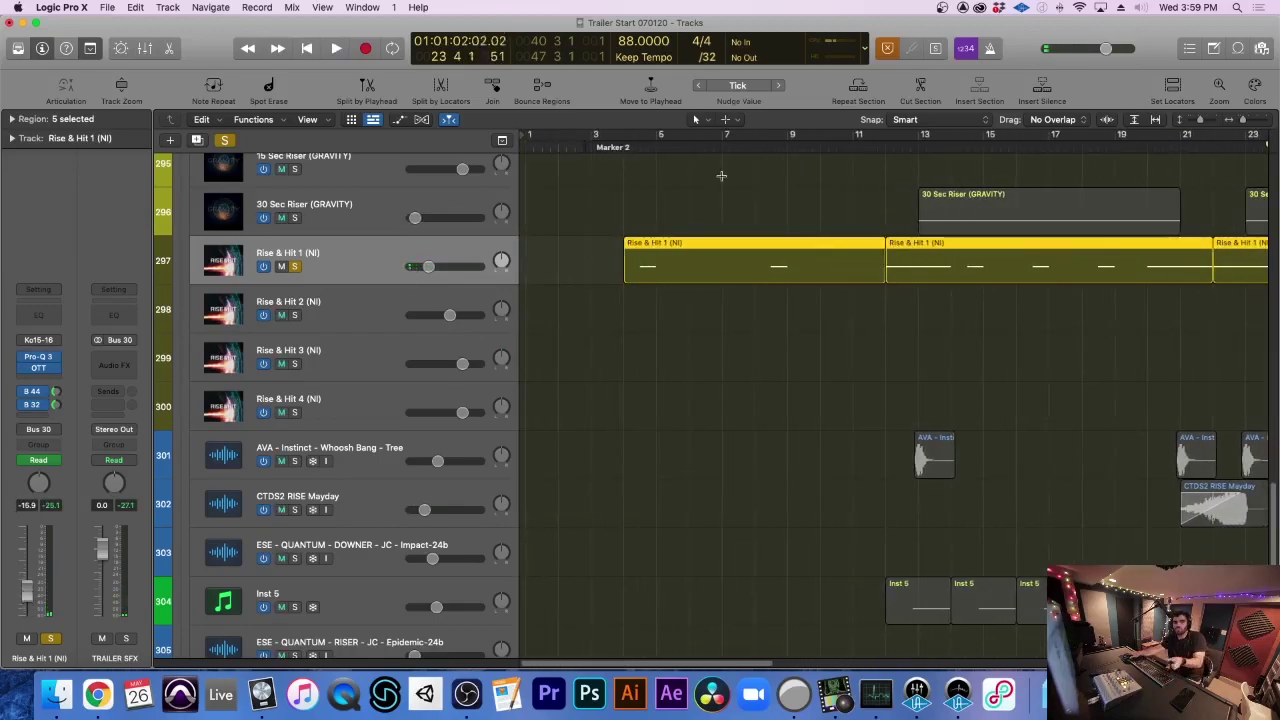
left_click(630, 147)
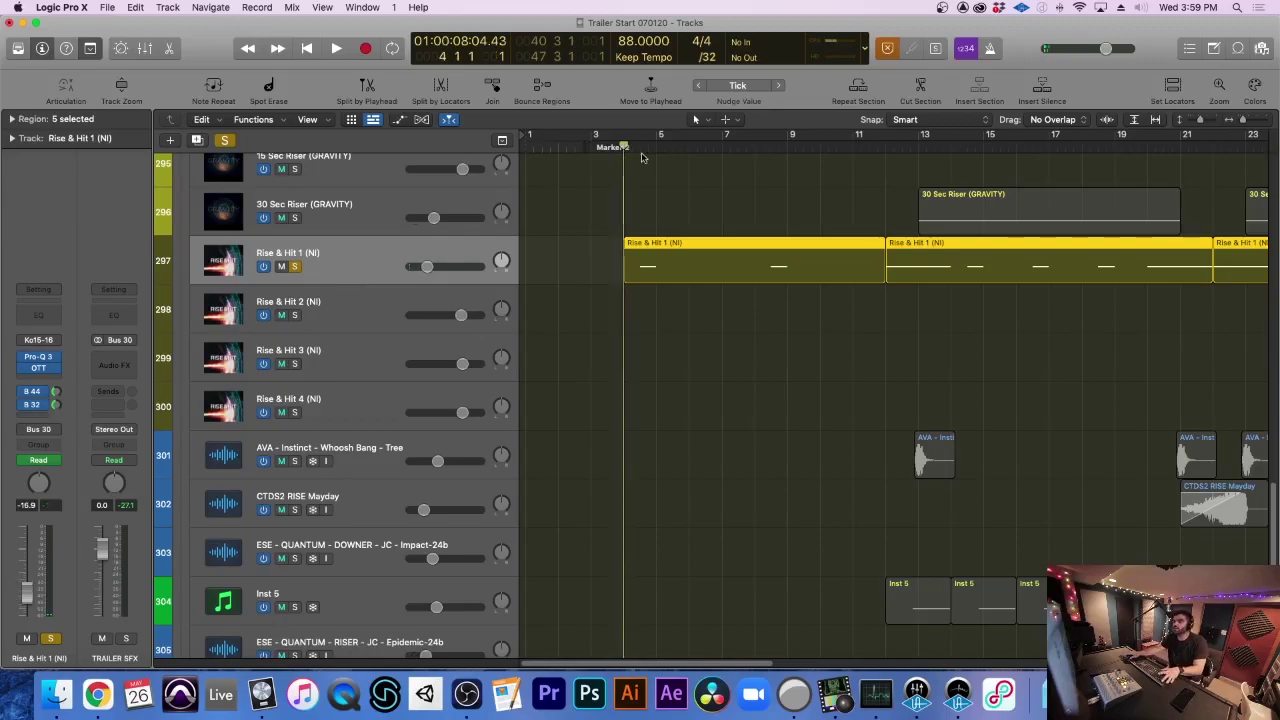
key("space")
key("super+Down")
scroll(711, 336, "up", 3)
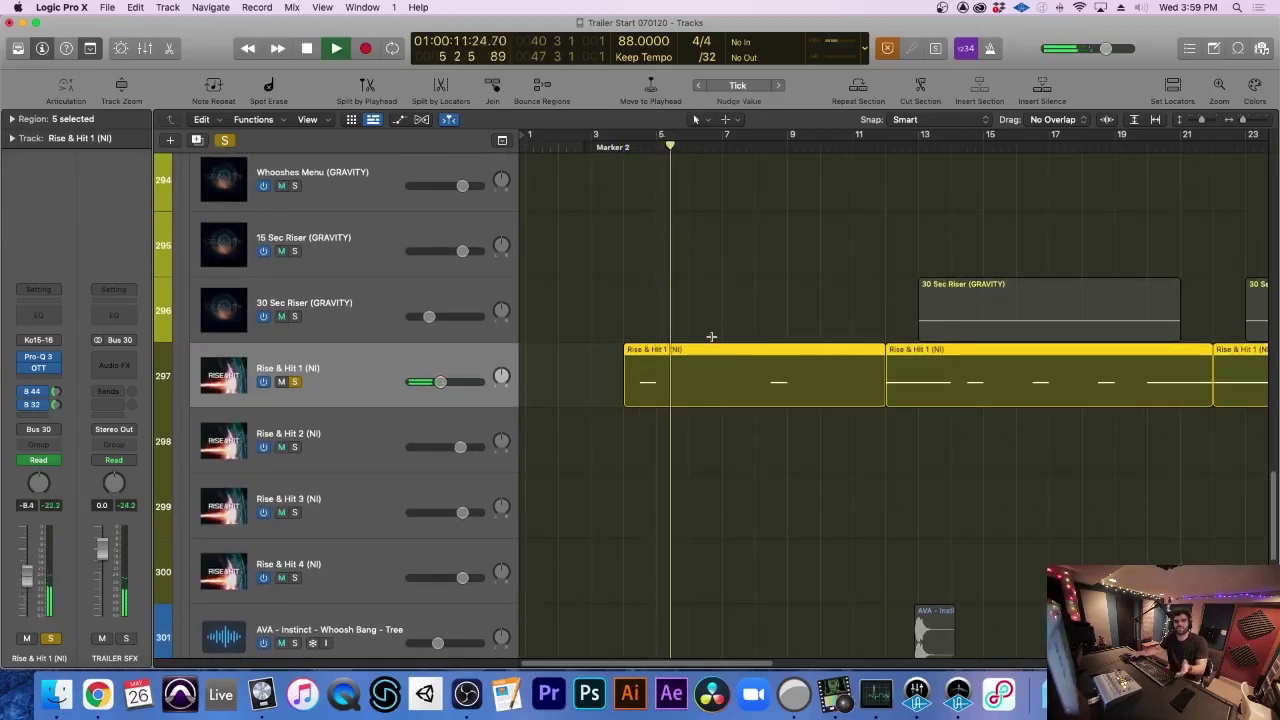
key("space")
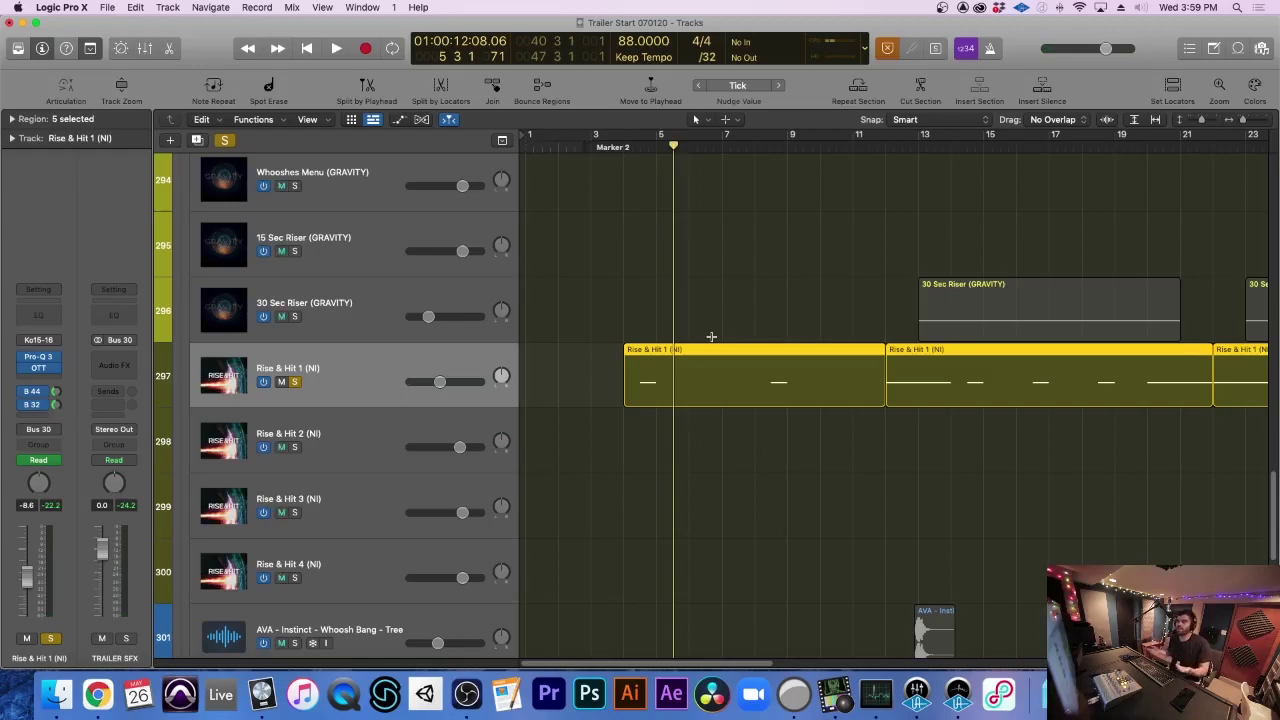
Solo Inst 1 alongside Rise & Hit 1 (NI) and listen to both tracks together from bar 3
scroll(655, 284, "up", 3)
scroll(655, 284, "up", 5)
scroll(655, 286, "up", 2)
scroll(654, 286, "up", 15)
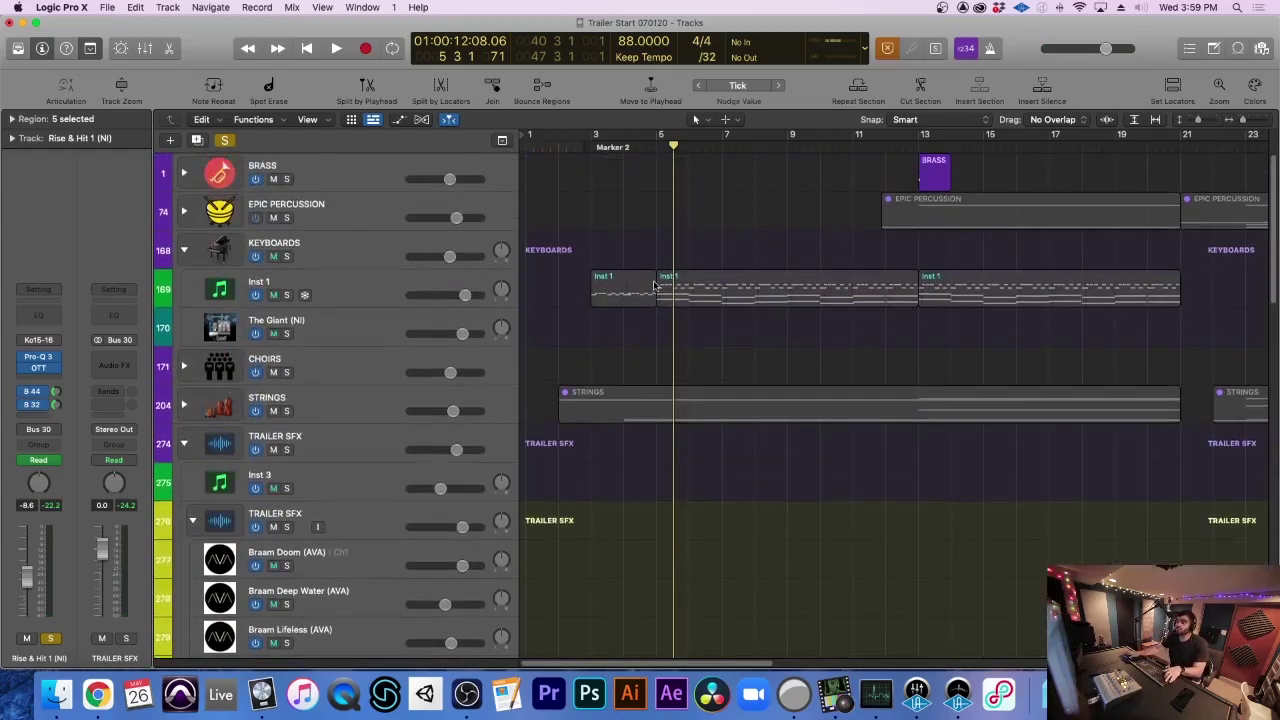
left_click(343, 301)
left_click(592, 146)
key("space")
scroll(755, 397, "down", 1)
scroll(755, 397, "down", 20)
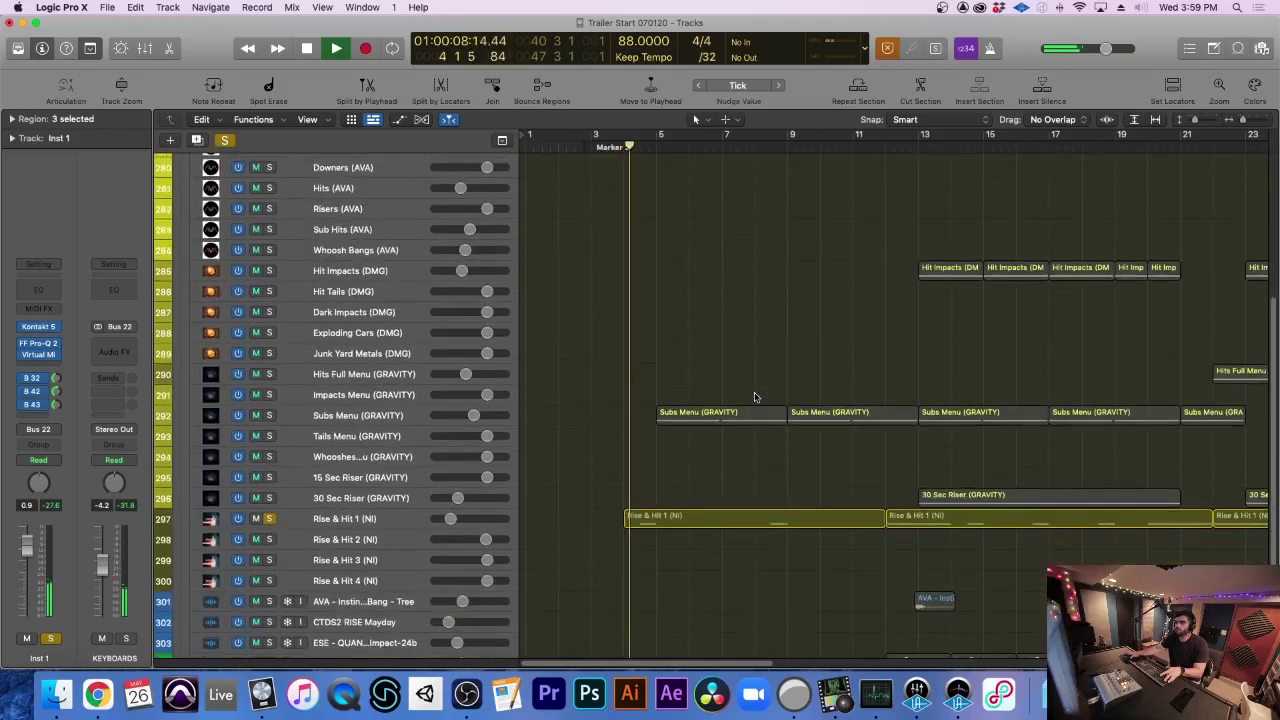
scroll(755, 395, "up", 4, "alt")
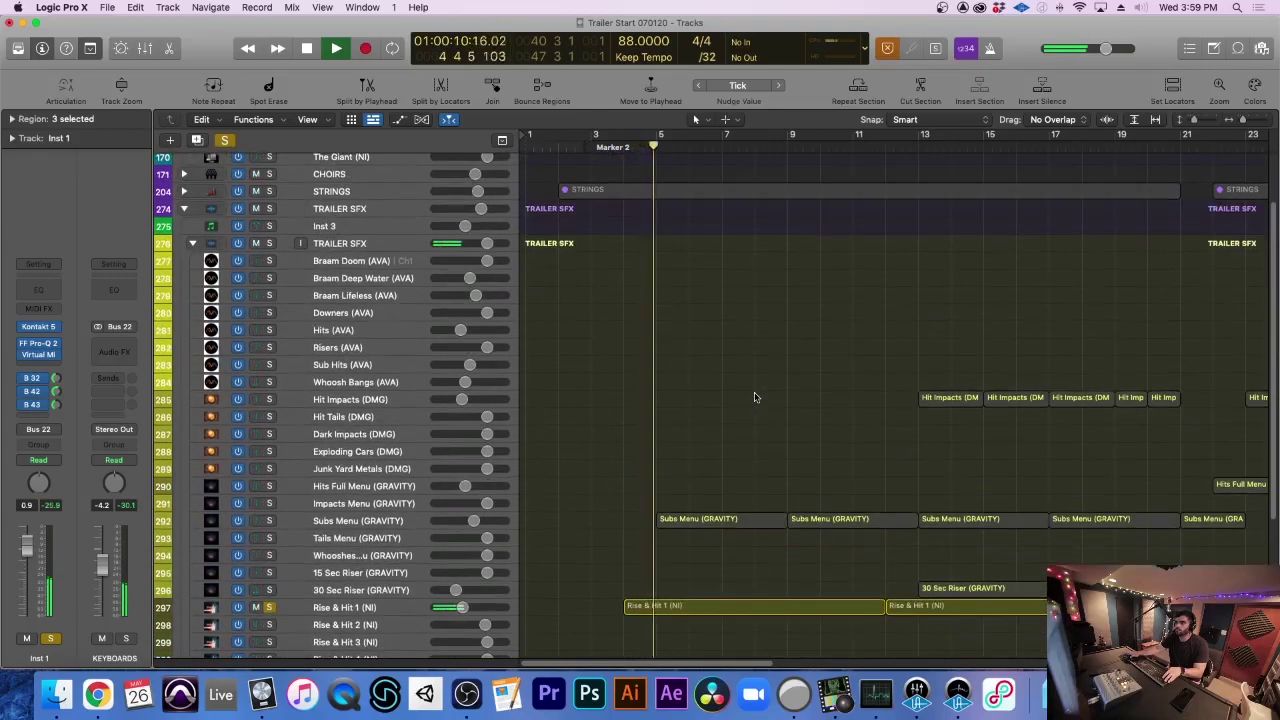
scroll(755, 394, "up", 2, "alt")
scroll(755, 395, "up", 10)
key("space")
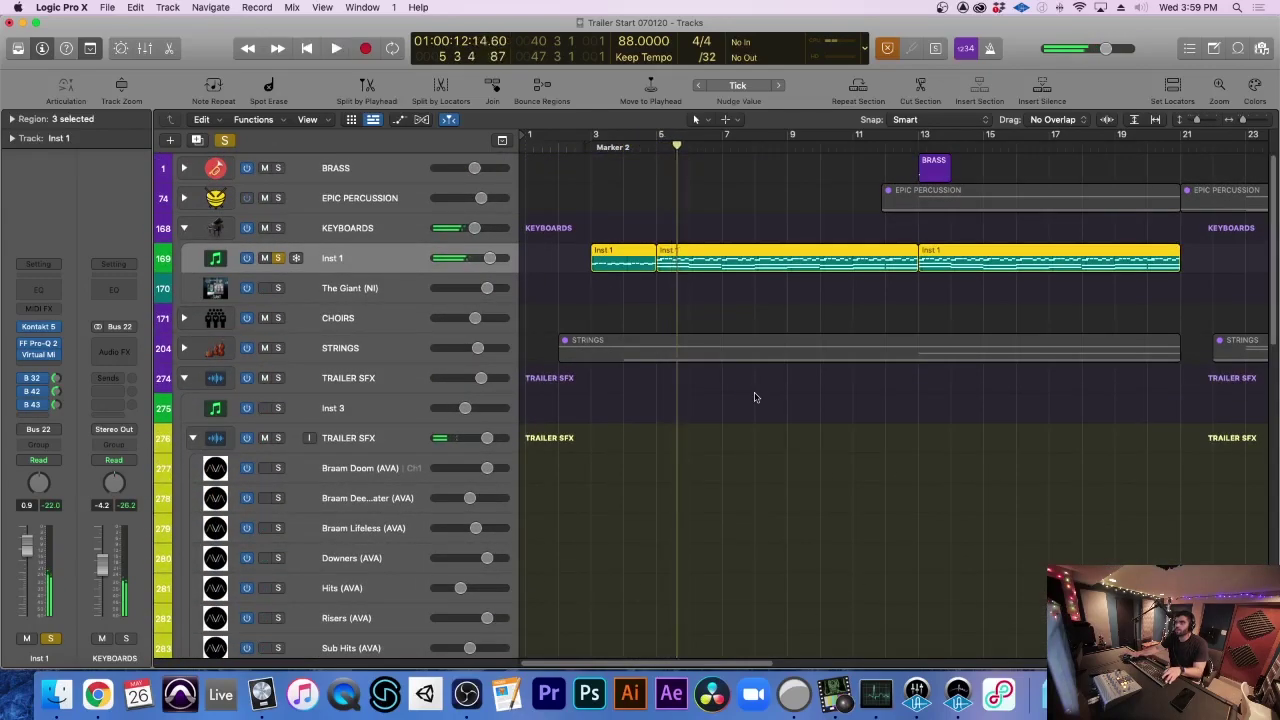
Review the TRAILER SFX tracks below the keyboard part and place the playhead at bar 5
scroll(755, 397, "down", 15)
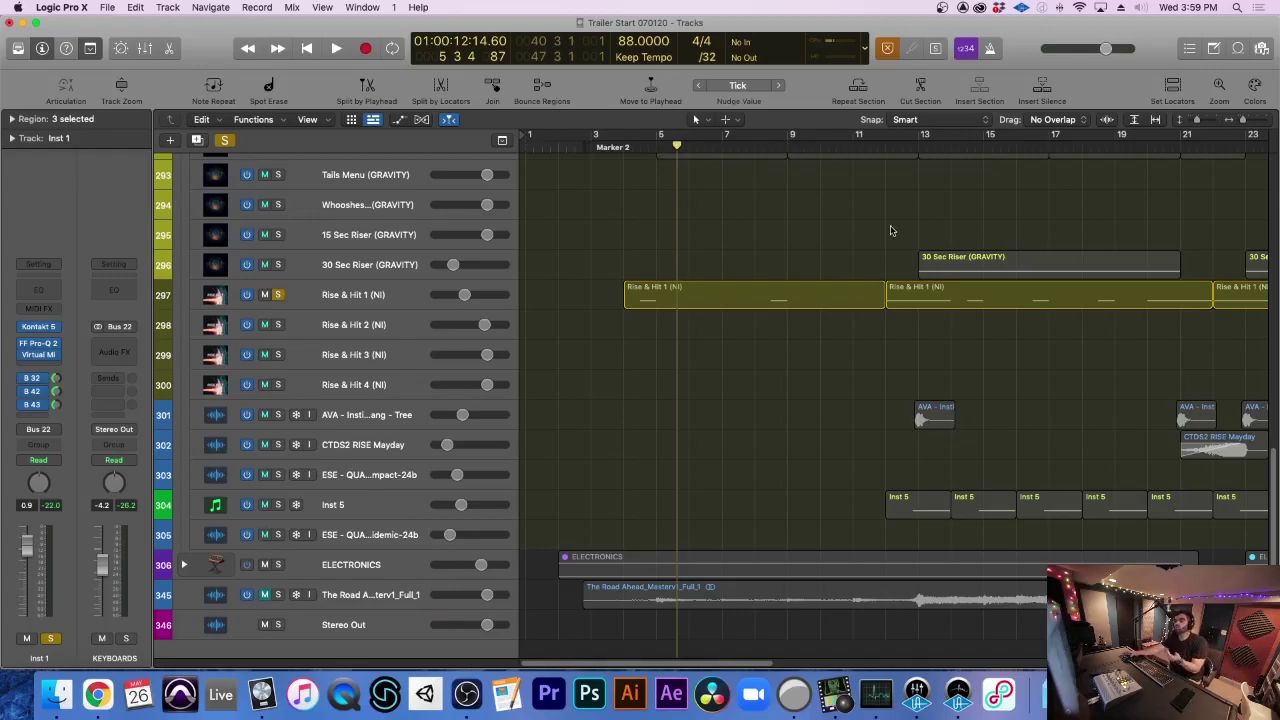
scroll(690, 310, "up", 4)
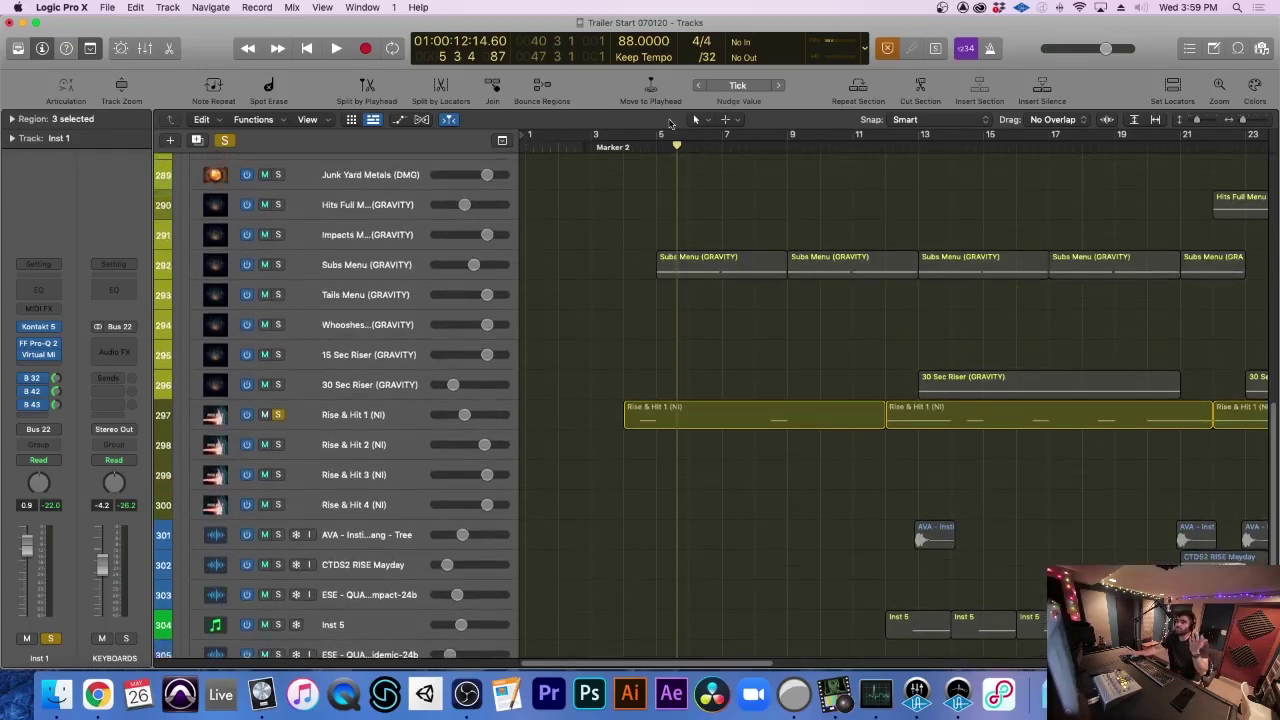
left_click(651, 150)
scroll(658, 289, "up", 10)
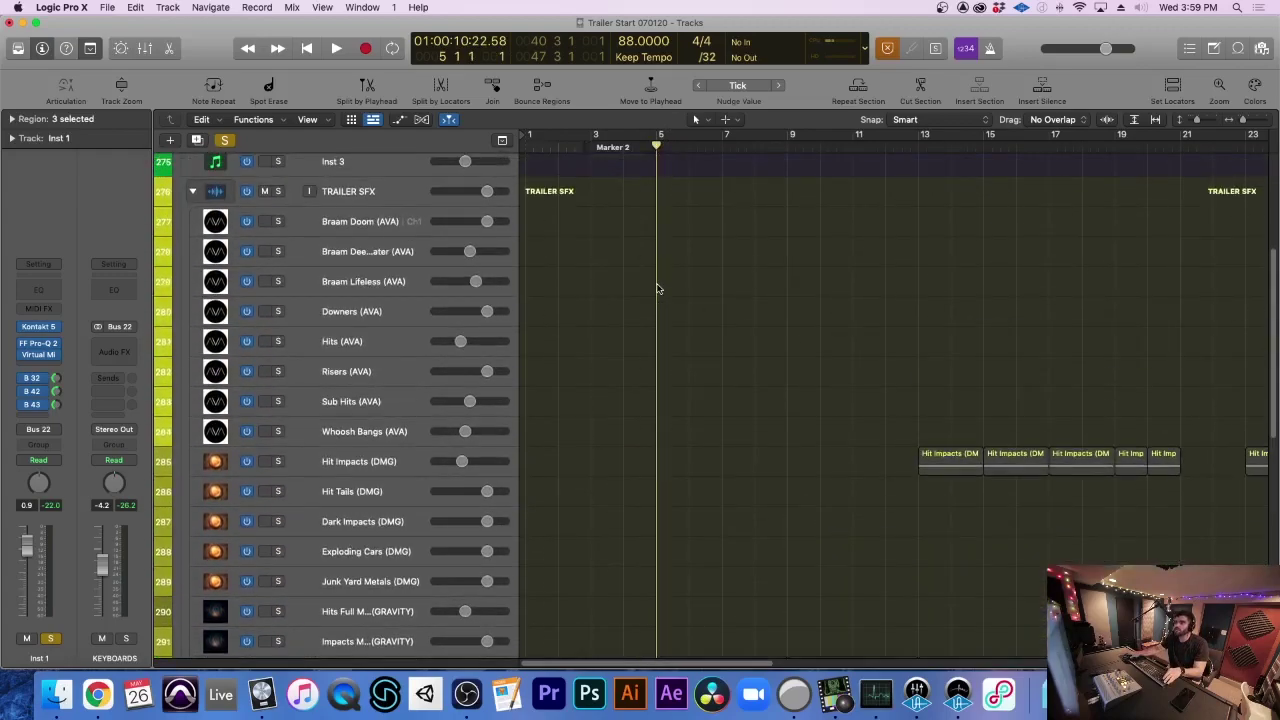
scroll(663, 243, "up", 3)
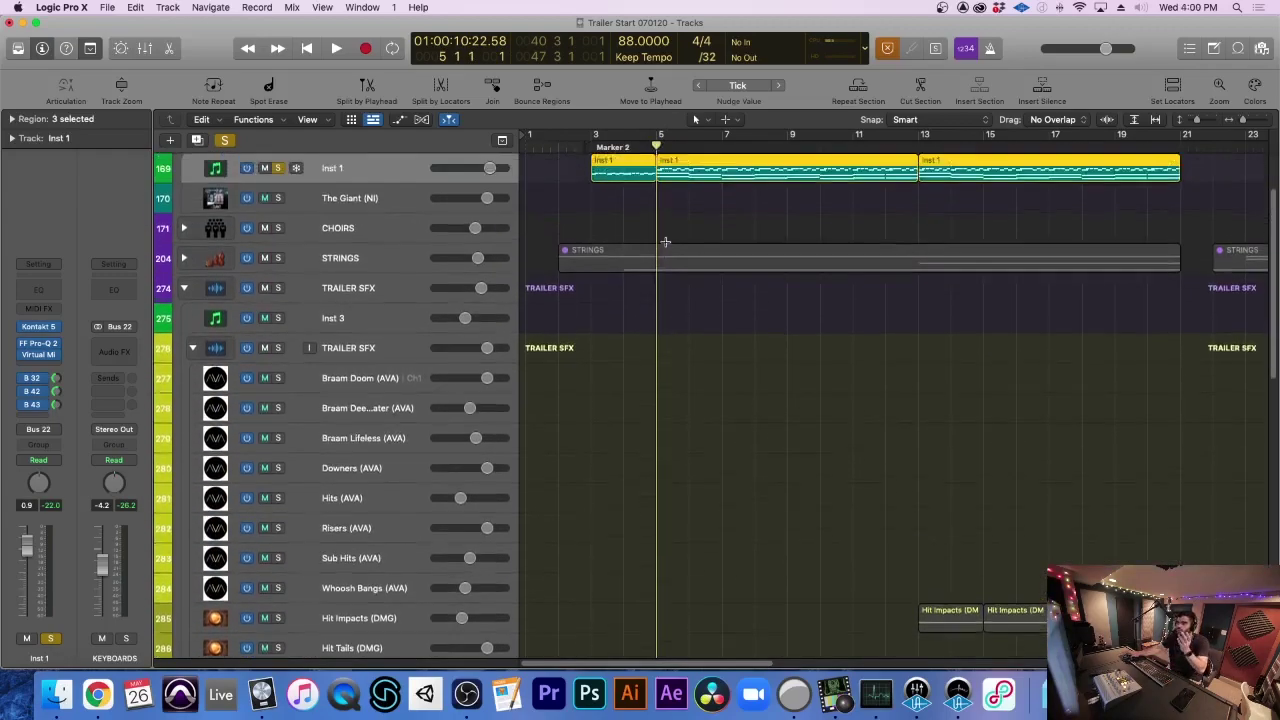
Enlarge the track rows and turn off the solo on Inst 1
key("super+Down")
key("super+Down")
key("super+Down")
key("super+Down")
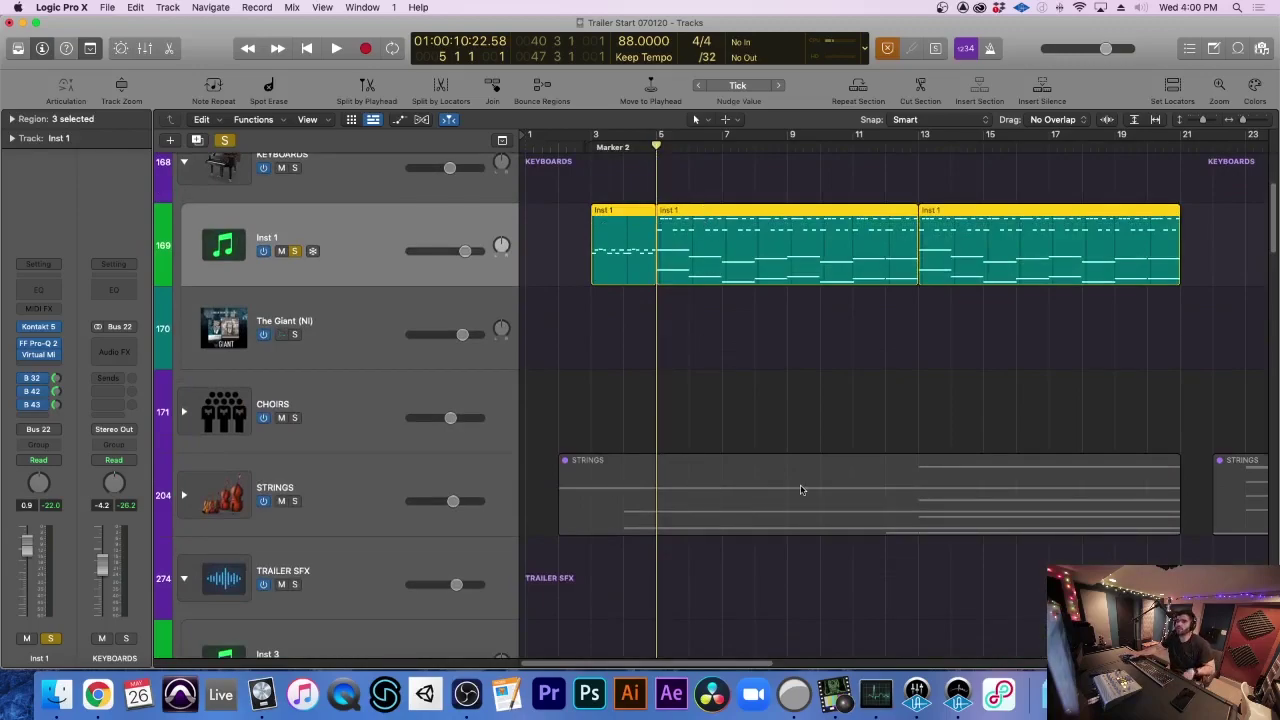
key("super+Up")
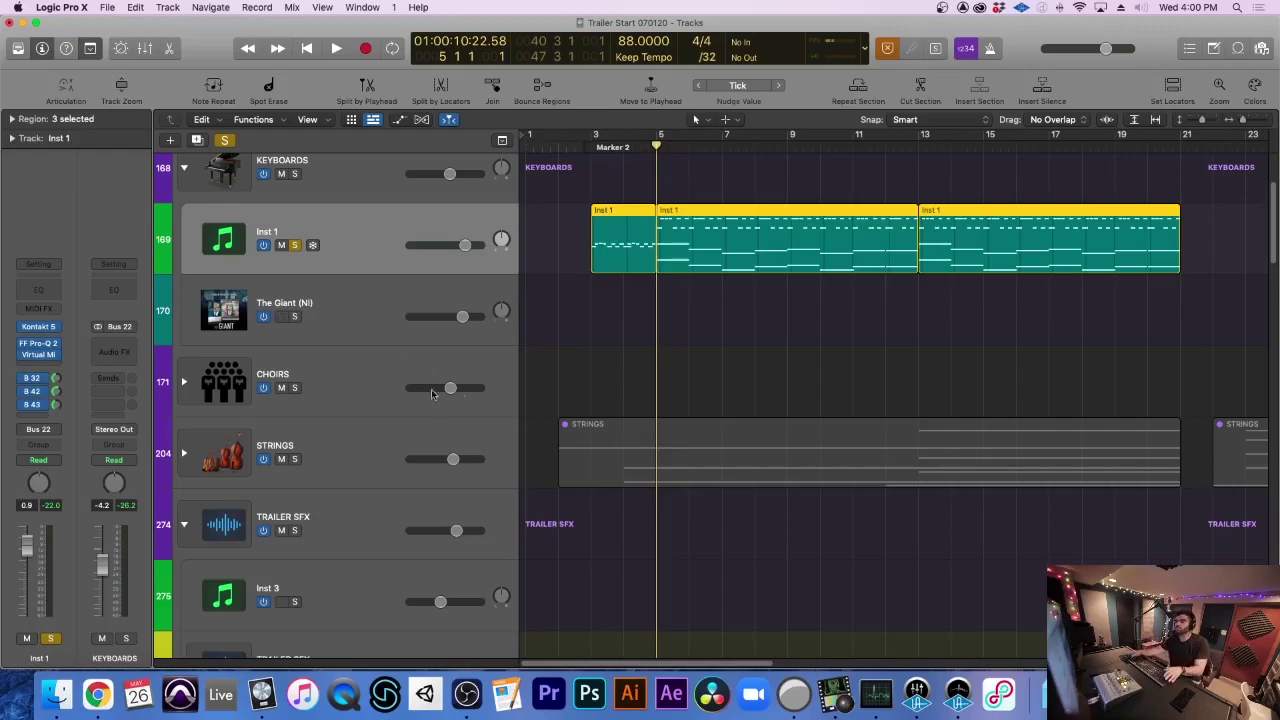
key("super+Up")
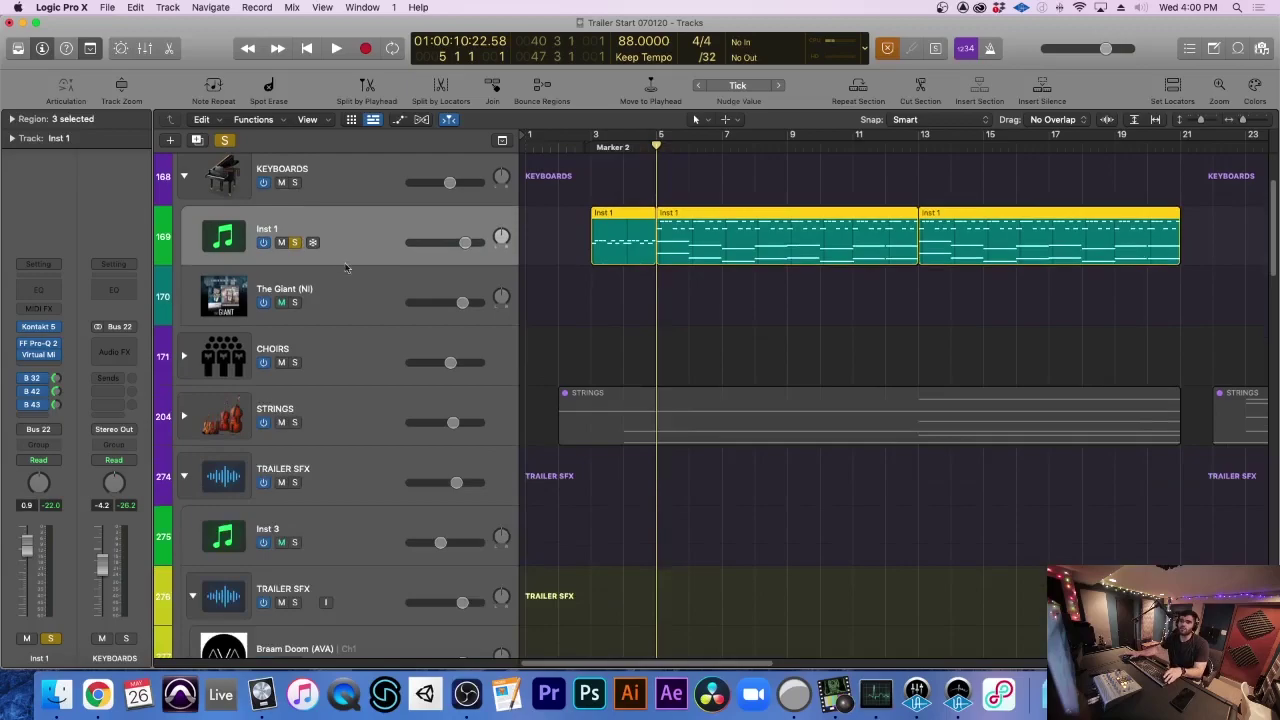
left_click(299, 245)
key("super+Up")
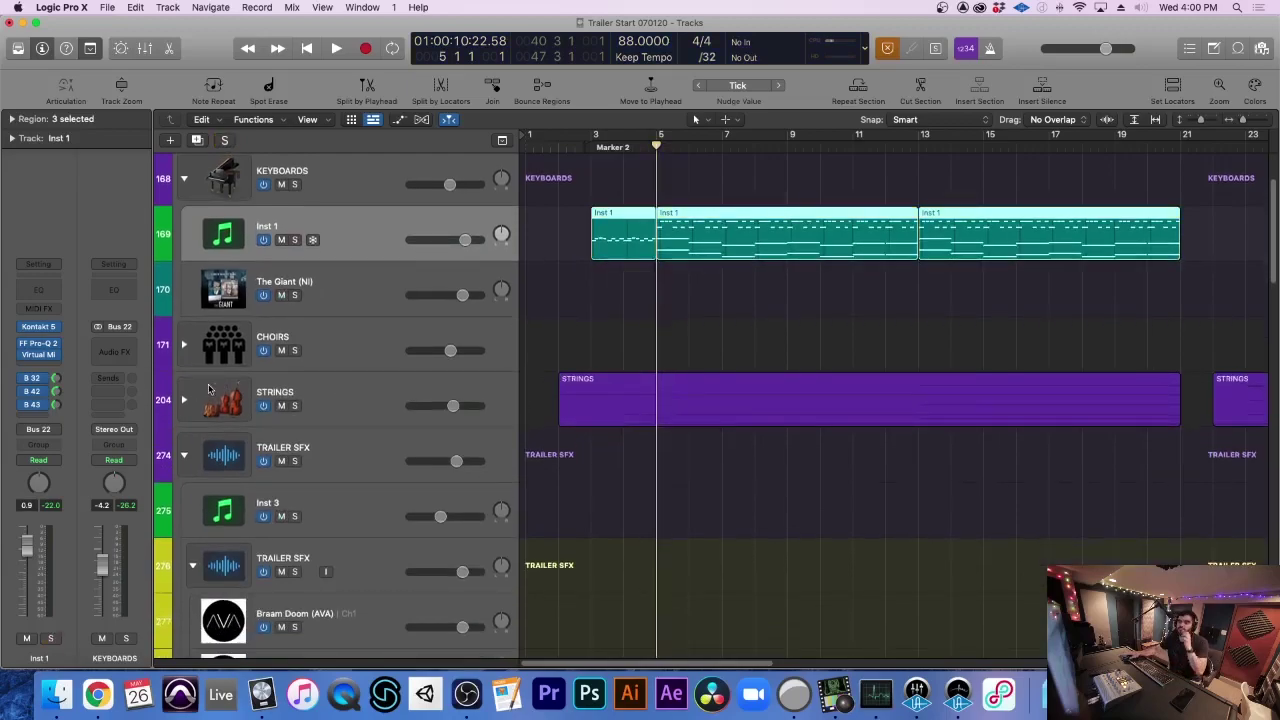
Expand the STRINGS and CINEMATIC STUDIO (CSS) stacks and place the playhead just before bar 3
left_click(182, 399)
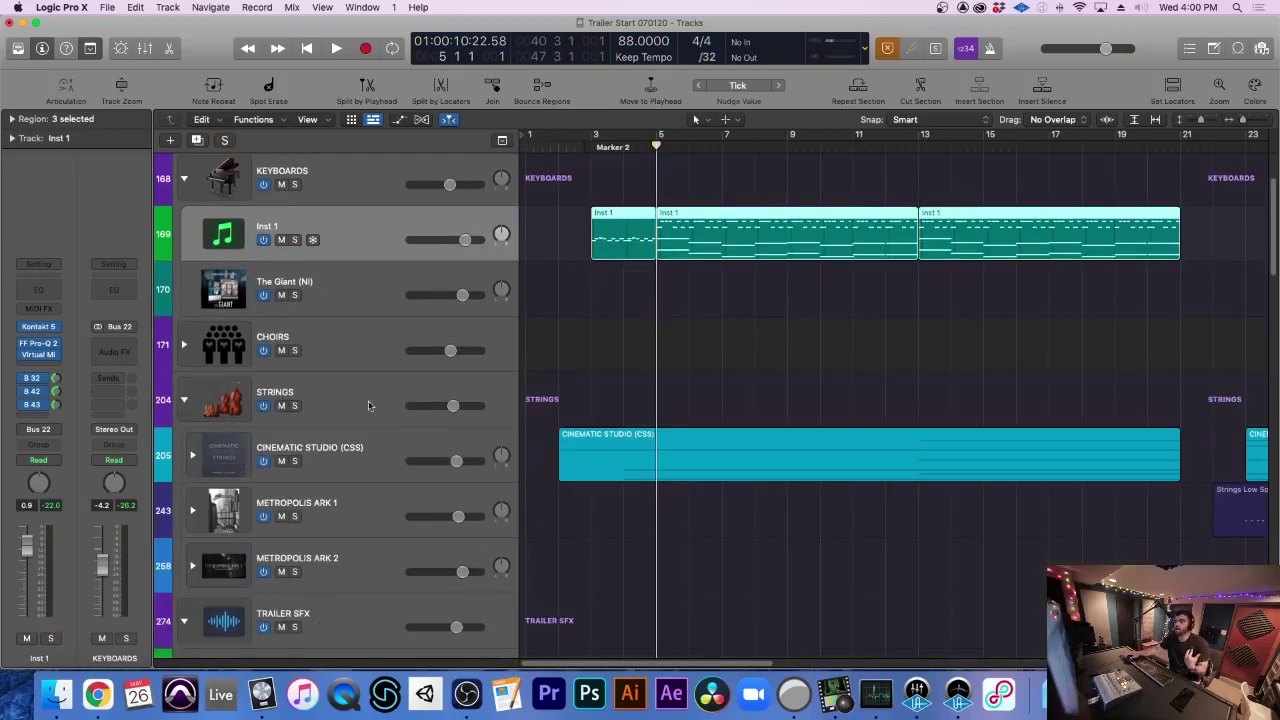
left_click(192, 456)
scroll(575, 459, "down", 10)
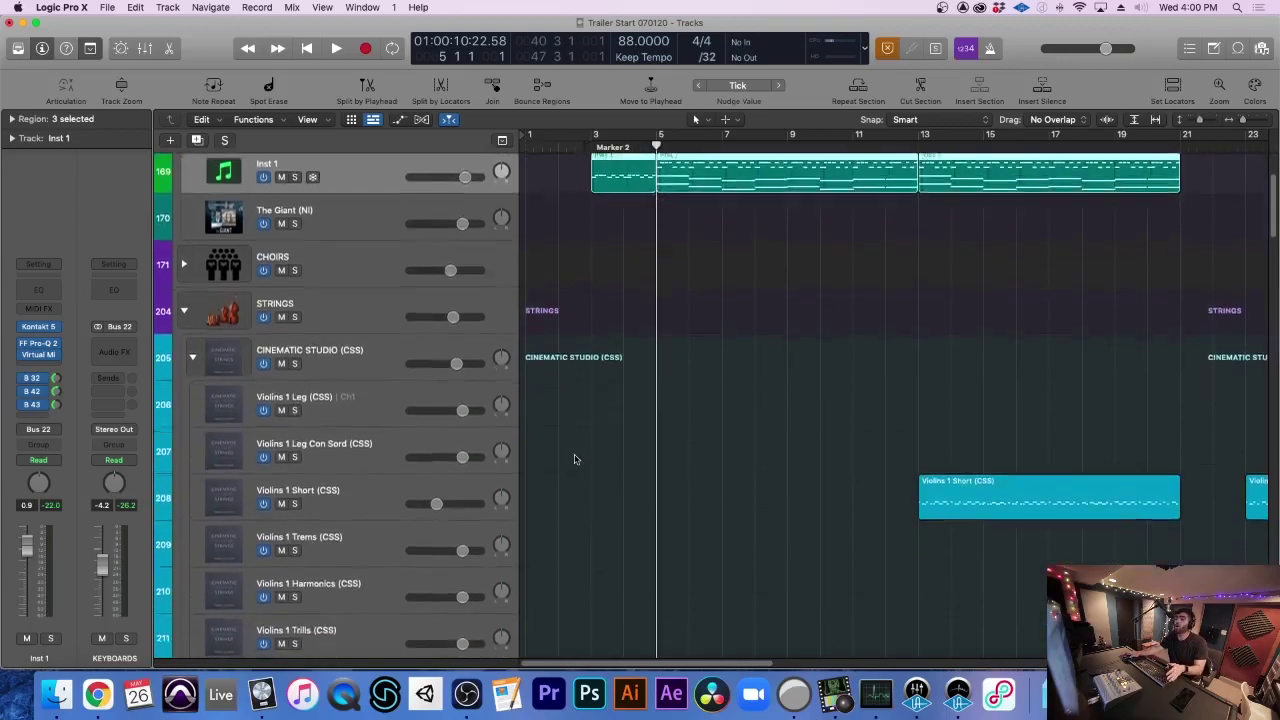
scroll(575, 459, "down", 2)
left_click(585, 148)
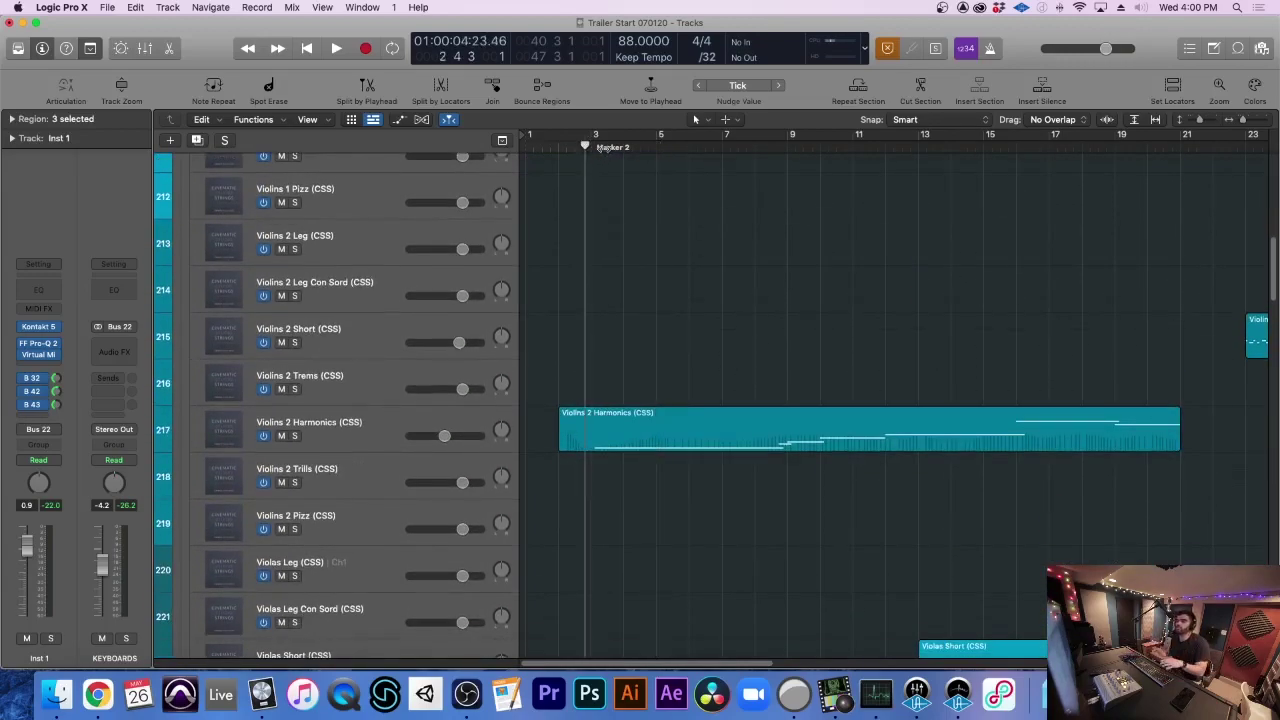
Solo the Violins 2 Harmonics (CSS) track during playback and listen to it from just before bar 3
left_click(378, 421)
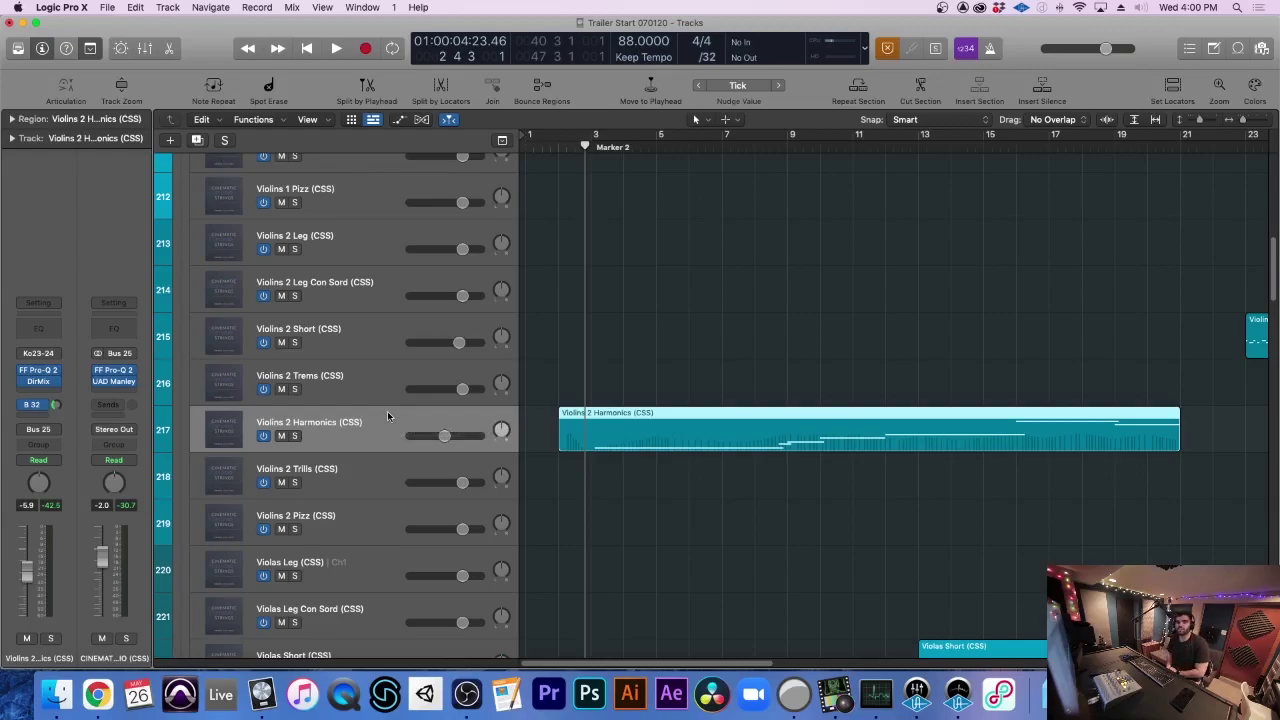
key("space")
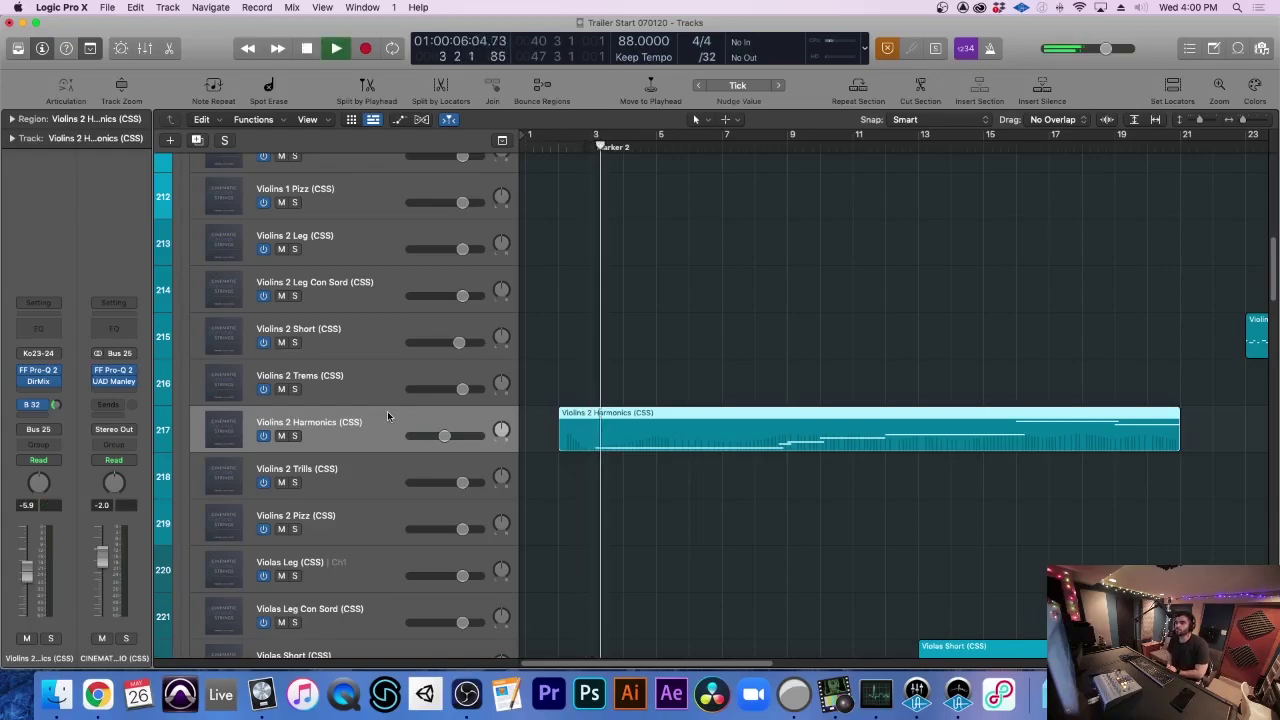
left_click(295, 436)
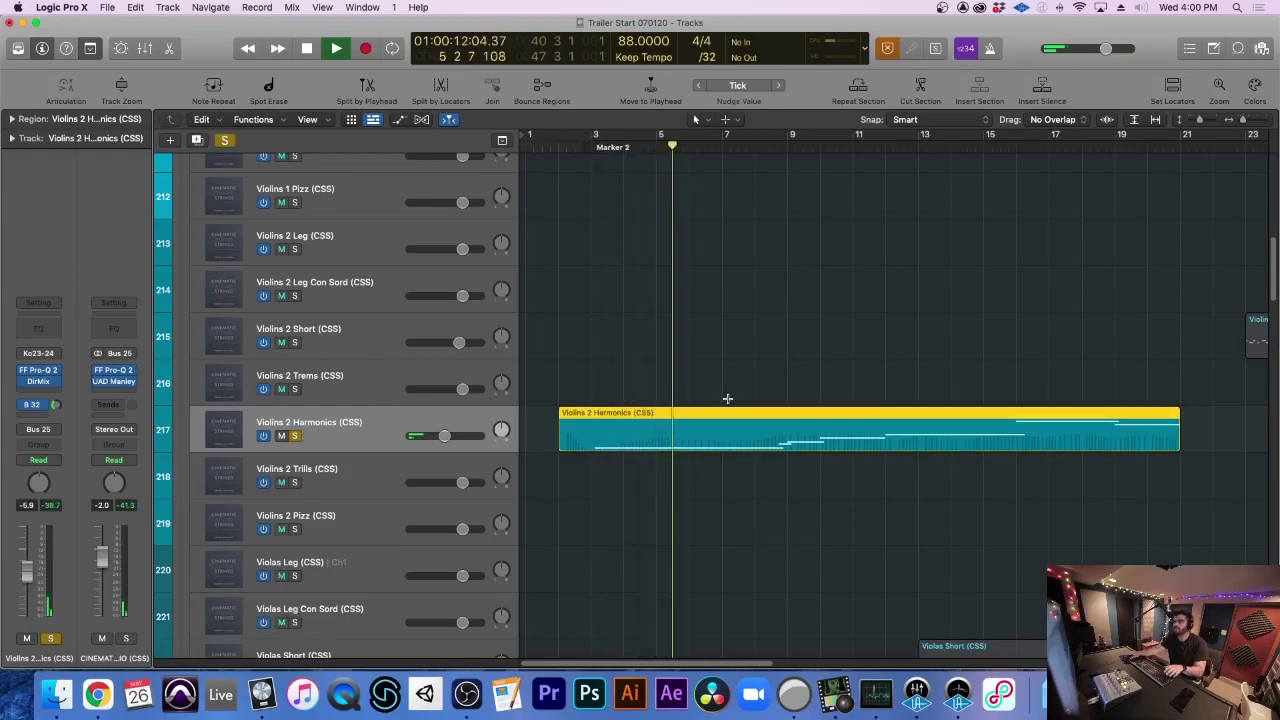
key("super+Right")
scroll(828, 420, "right", 1)
scroll(826, 428, "right", 1)
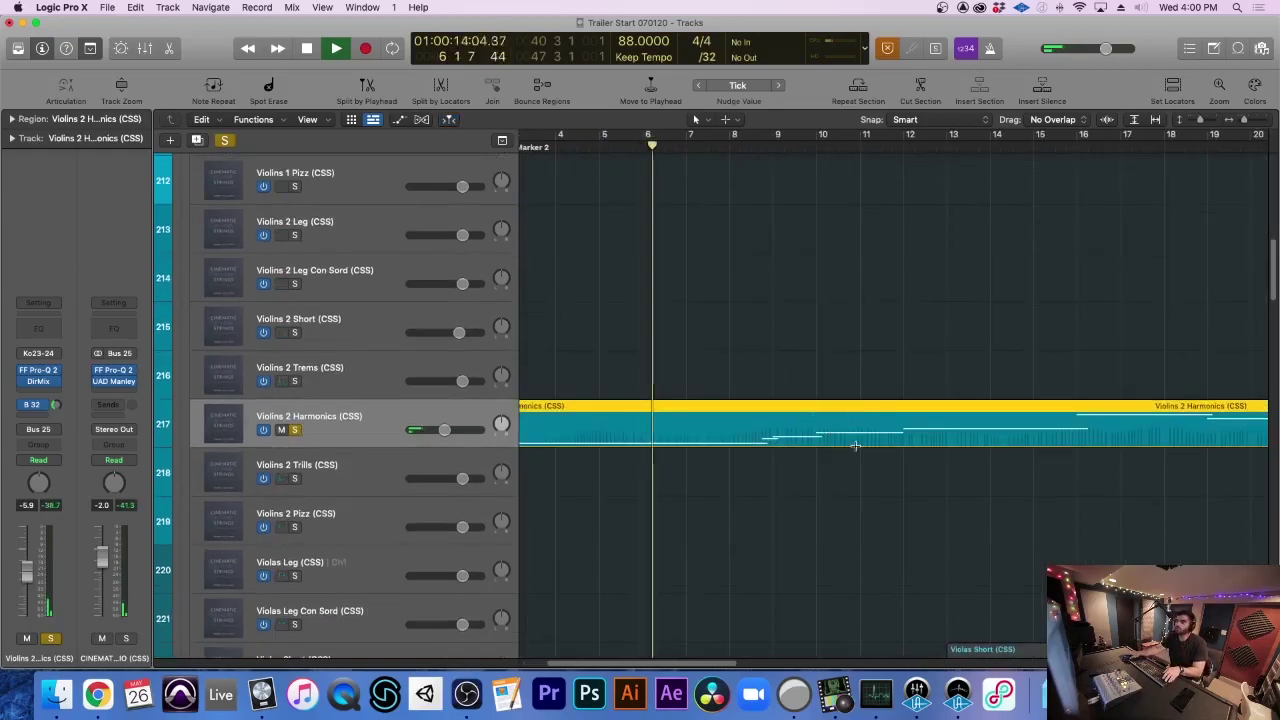
key("space")
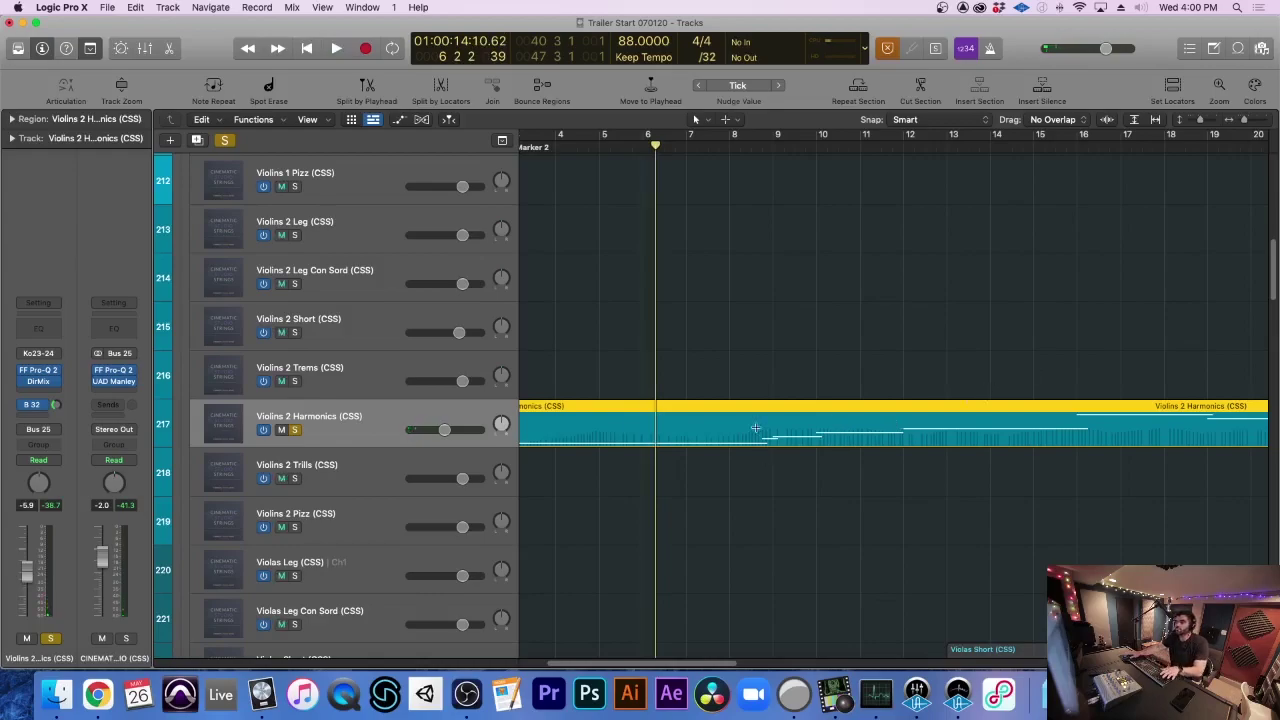
Examine the Violins 2 Harmonics (CSS) region's notes in the Piano Roll, then close the editor
scroll(763, 298, "left", 2)
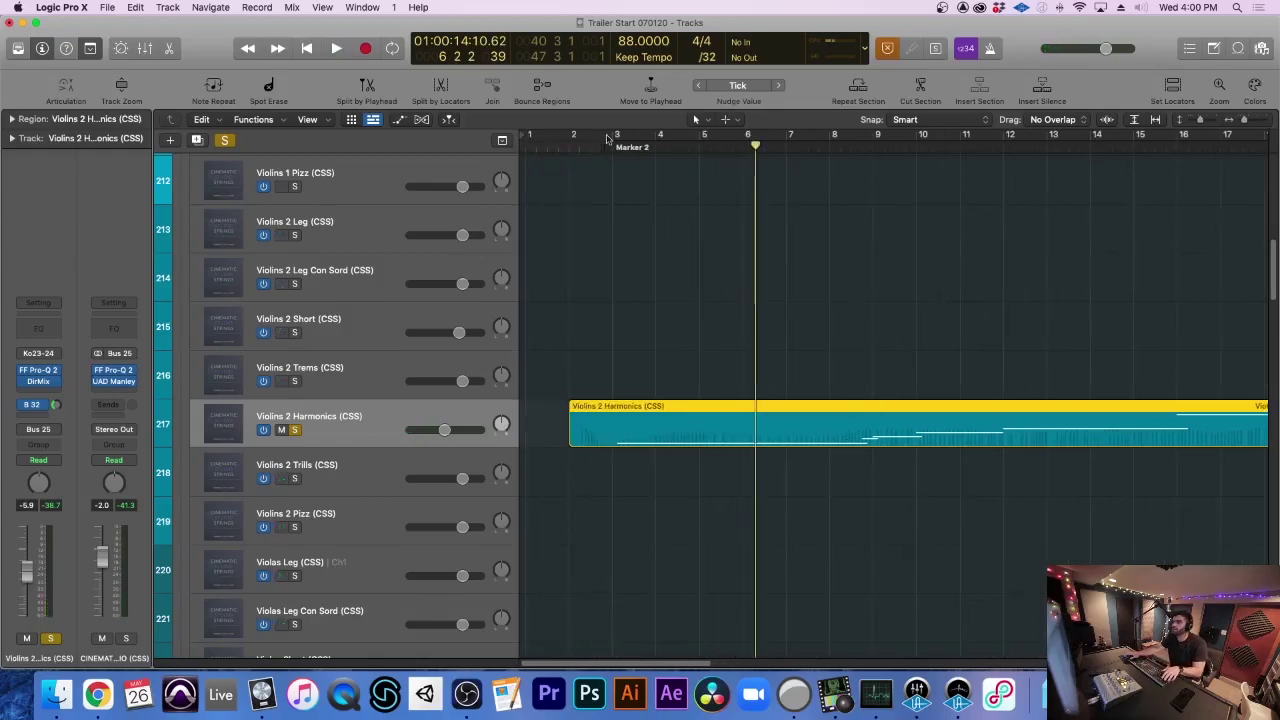
double_click(790, 432)
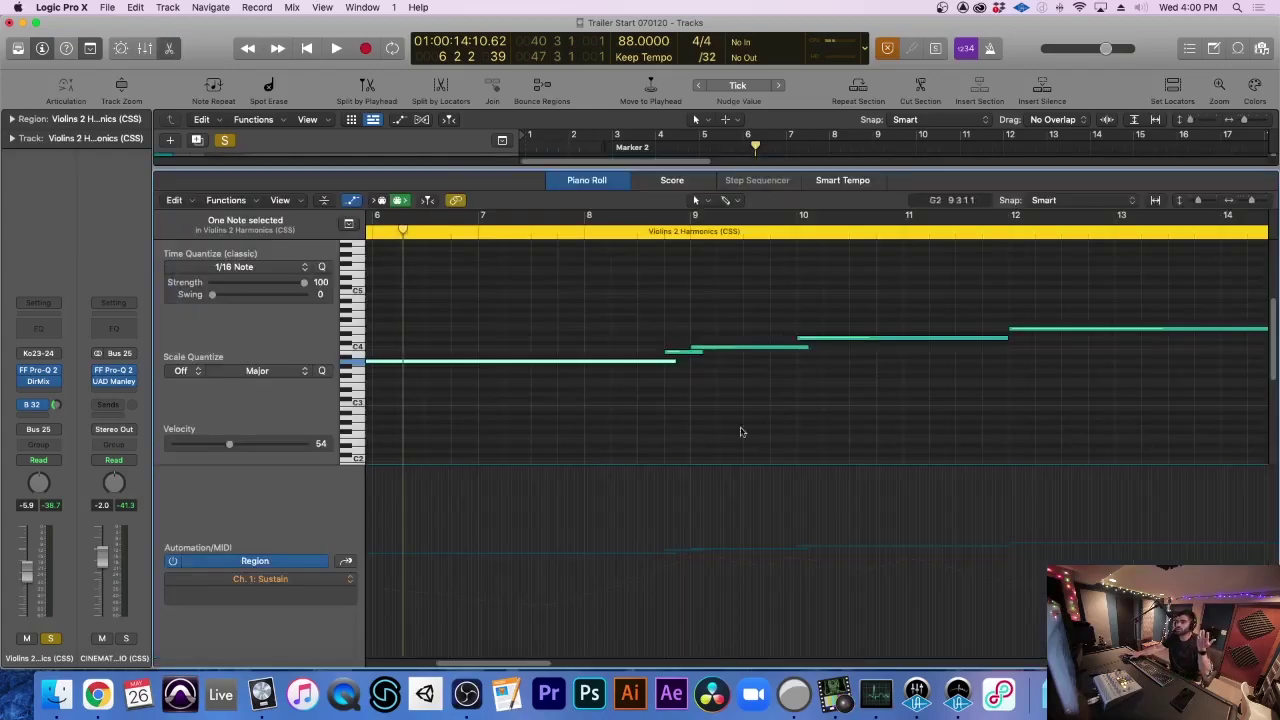
scroll(551, 580, "left", 2)
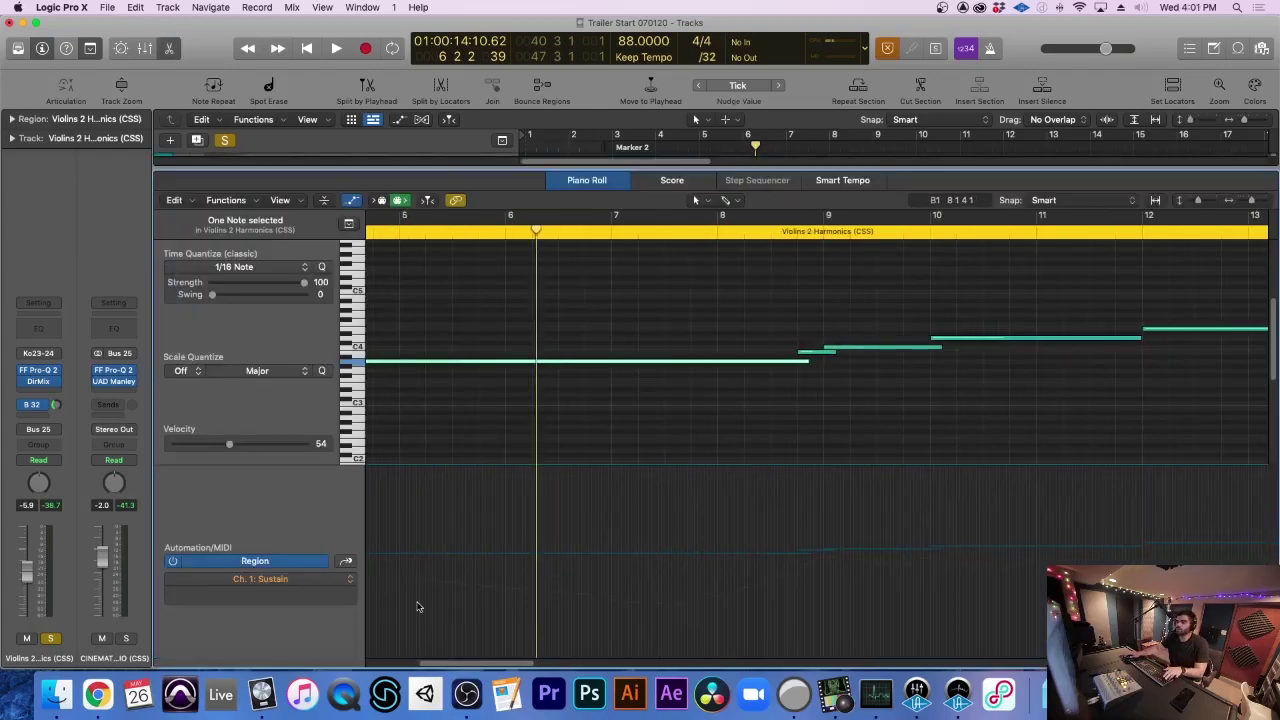
scroll(404, 607, "left", 2)
scroll(788, 578, "left", 3)
key("e")
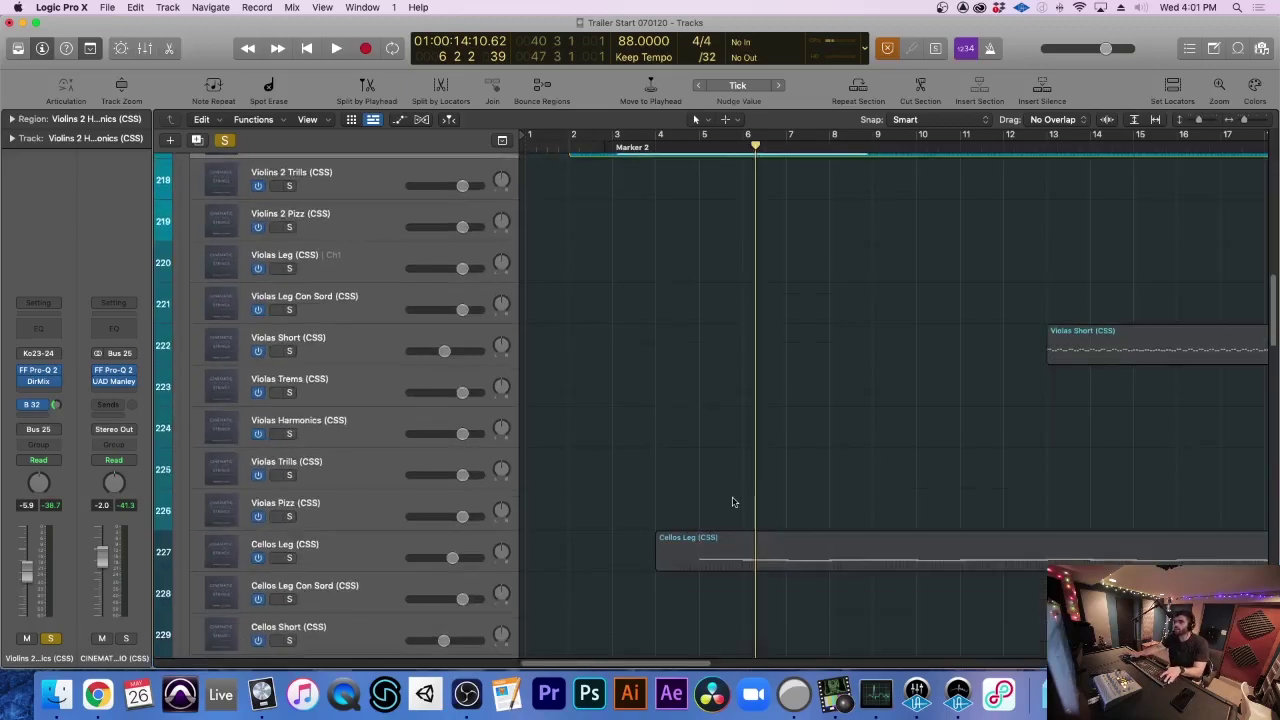
Expand the ELECTRONICS stack below the trailer effects and solo SOFT SYNTHS
scroll(733, 502, "up", 5)
scroll(674, 363, "up", 15)
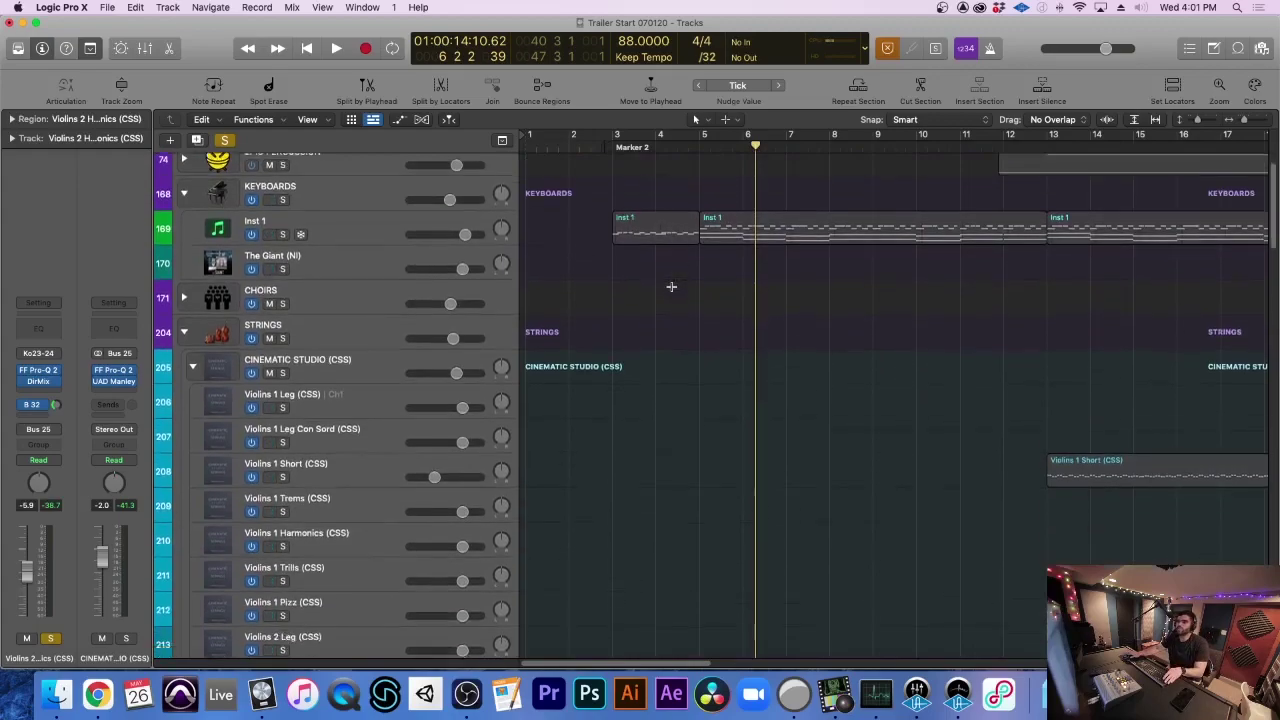
scroll(671, 287, "down", 18)
scroll(669, 461, "down", 20)
scroll(671, 463, "down", 1)
scroll(592, 472, "up", 2)
left_click(183, 549)
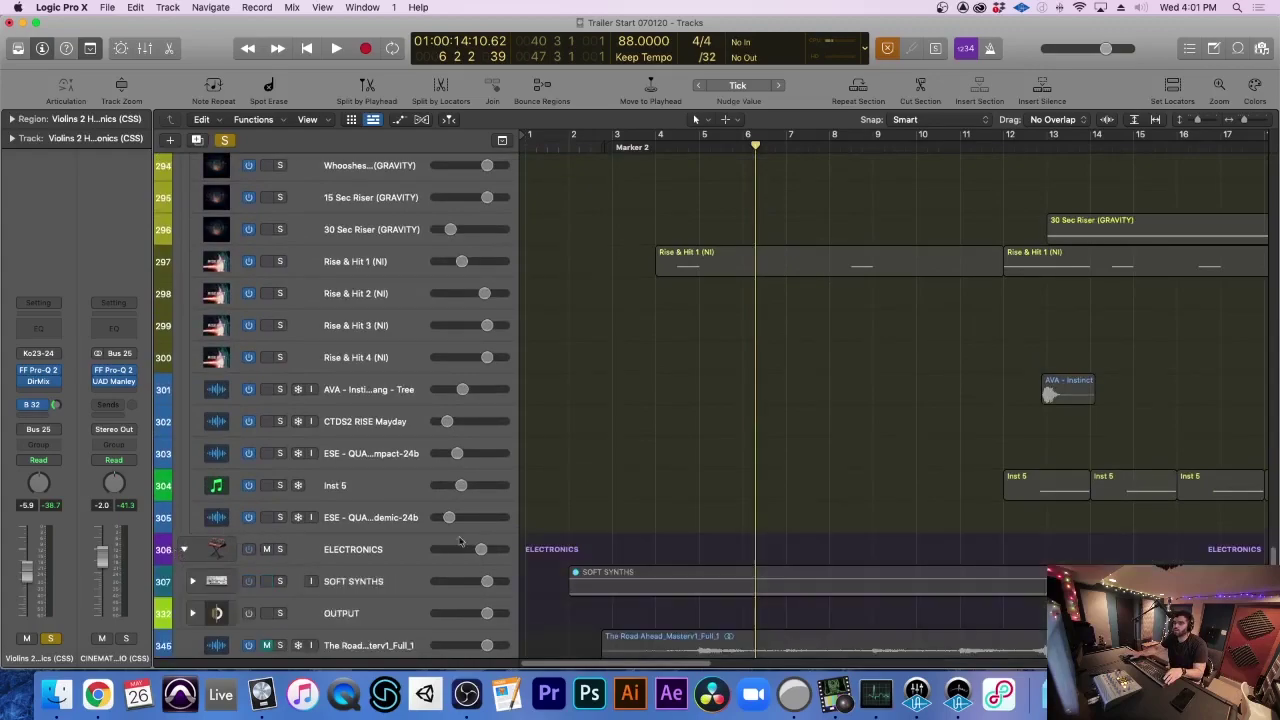
scroll(491, 521, "down", 1)
left_click(279, 480)
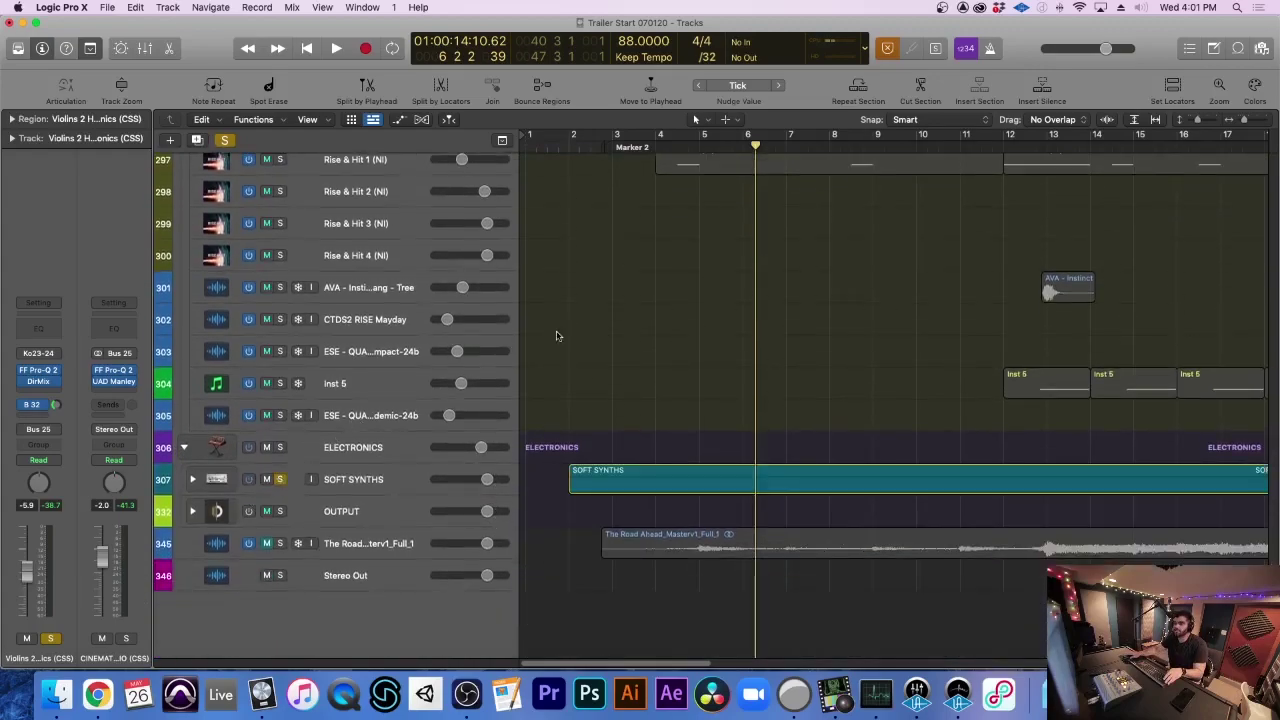
Expand the soloed SOFT SYNTHS stack and listen to its Omnisphere layers from about bar 2
left_click(570, 140)
left_click(192, 479)
scroll(665, 441, "down", 4)
key("super+Down")
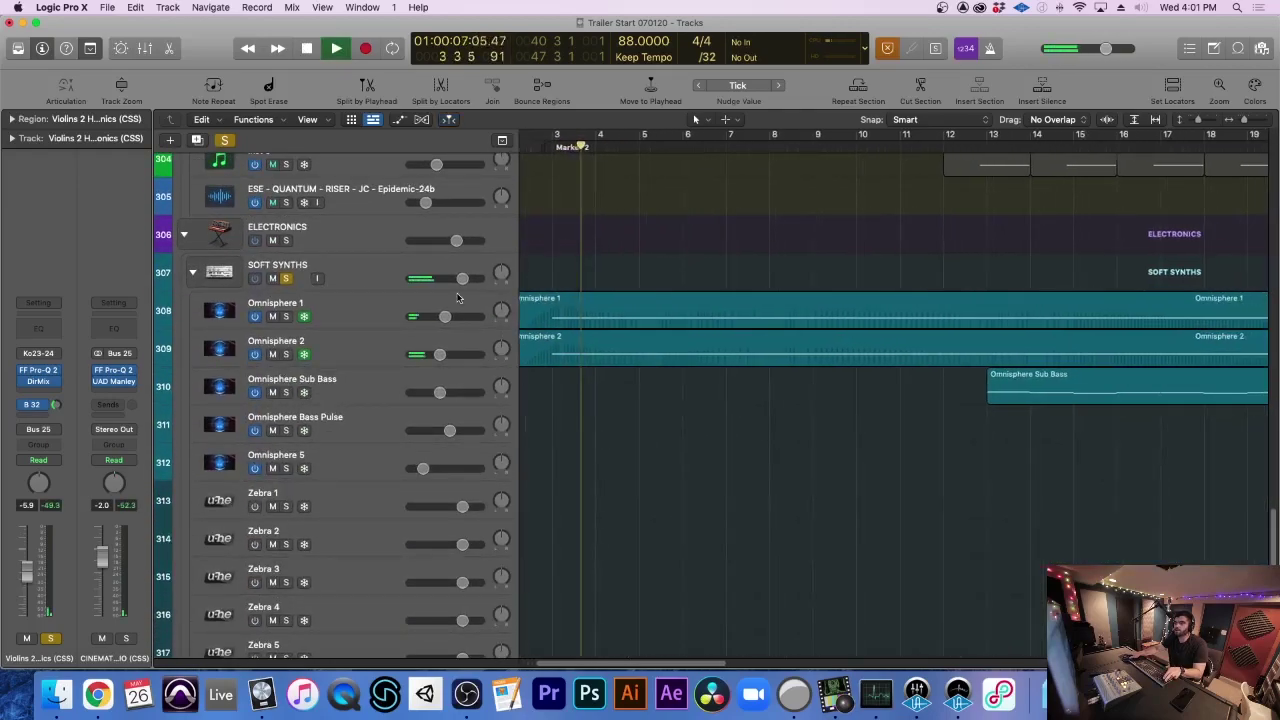
key("super+Up")
key("space")
scroll(596, 276, "up", 1)
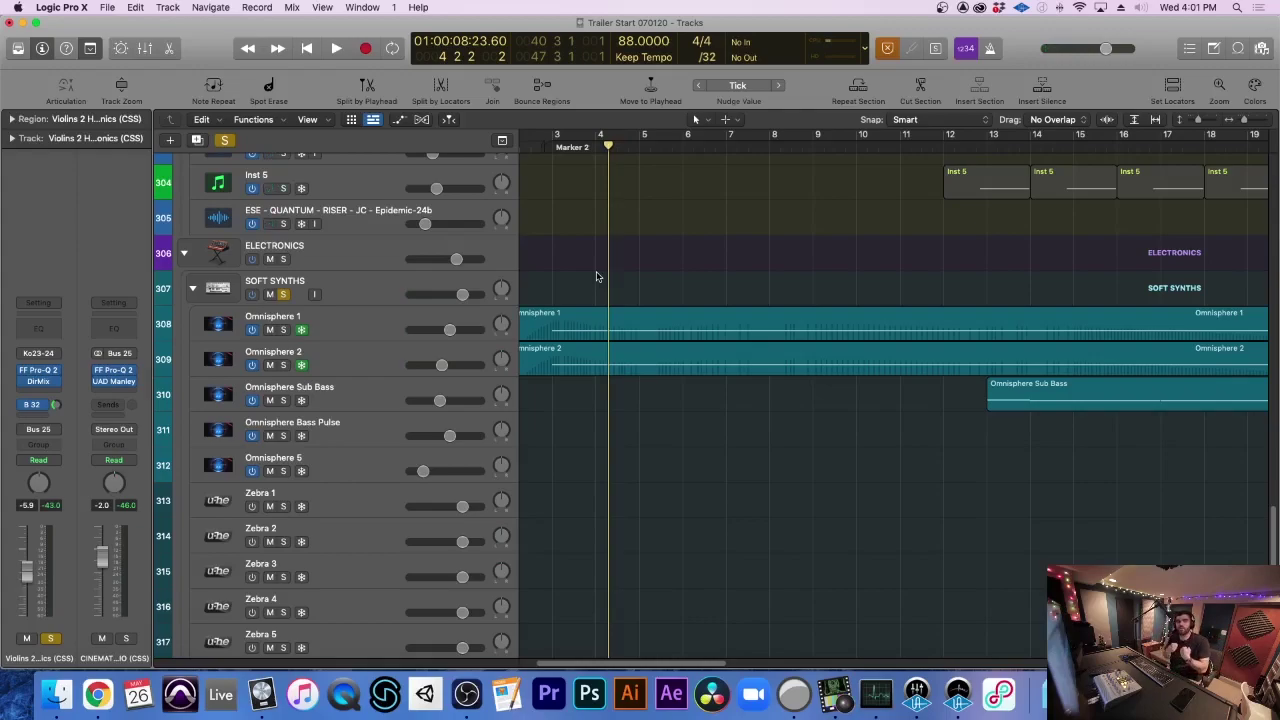
Clear the active solos and place the playhead at bar 5, where the Subs Menu (GRAVITY) regions begin
left_click(284, 295)
scroll(694, 414, "up", 10)
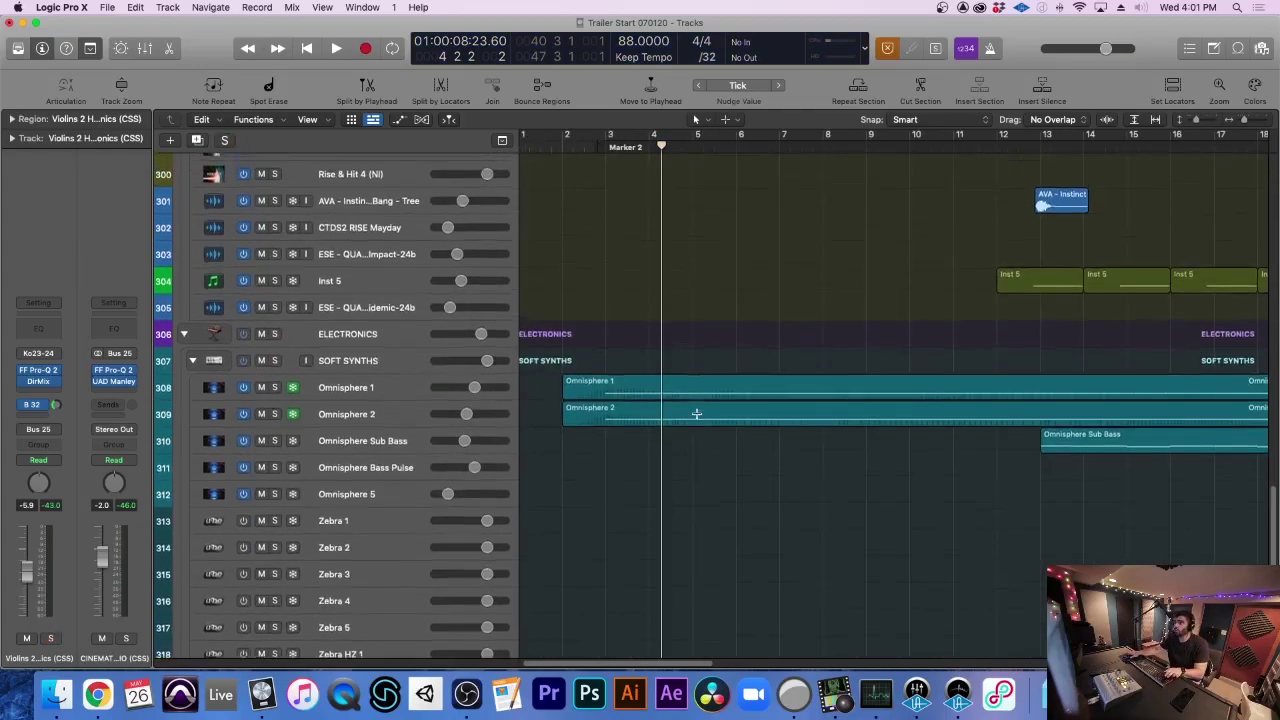
scroll(697, 413, "up", 4)
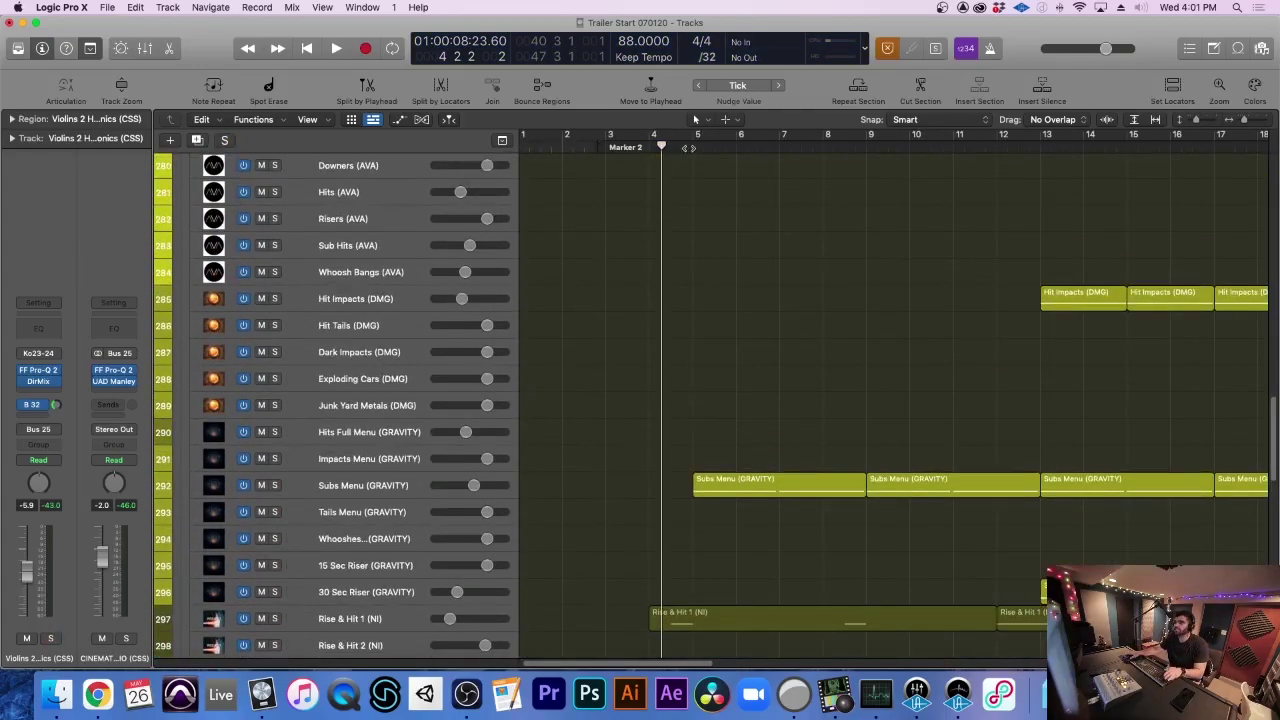
left_click(689, 147)
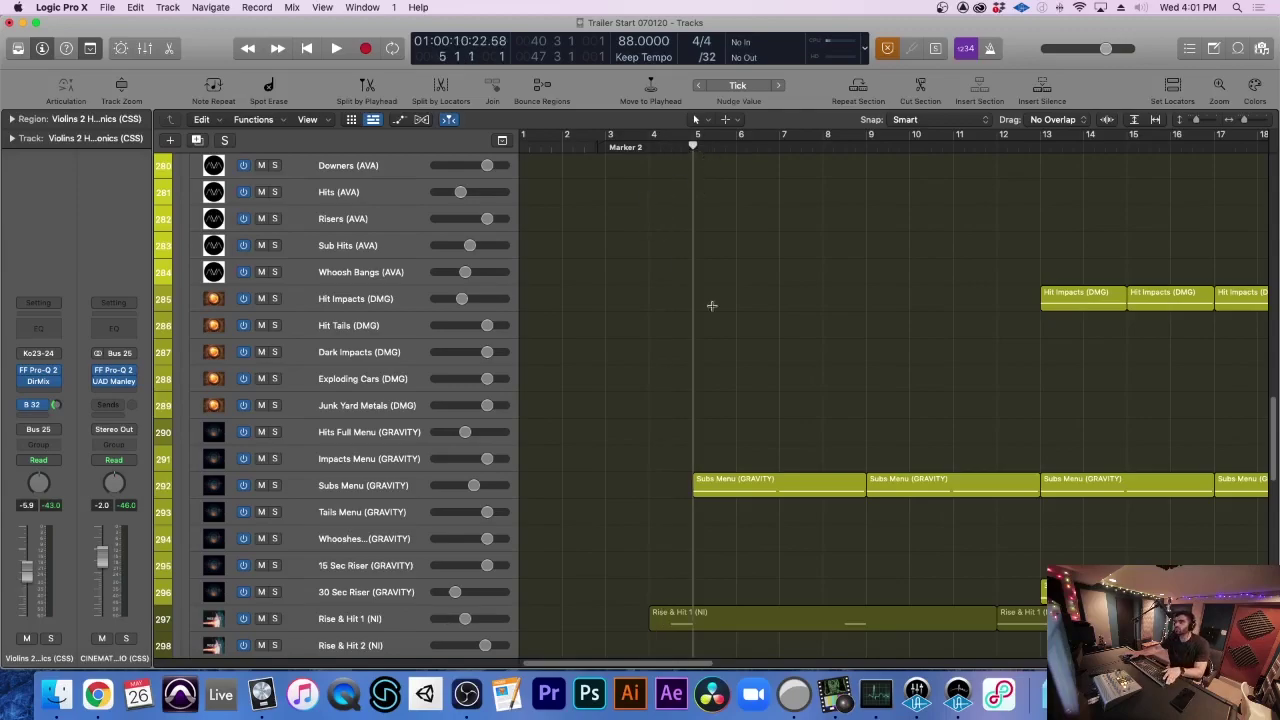
Listen to the full mix from just before Marker 2 while reviewing the TRAILER SFX tracks
scroll(721, 326, "up", 5)
key("super+Up")
scroll(724, 335, "down", 2)
scroll(724, 335, "down", 1)
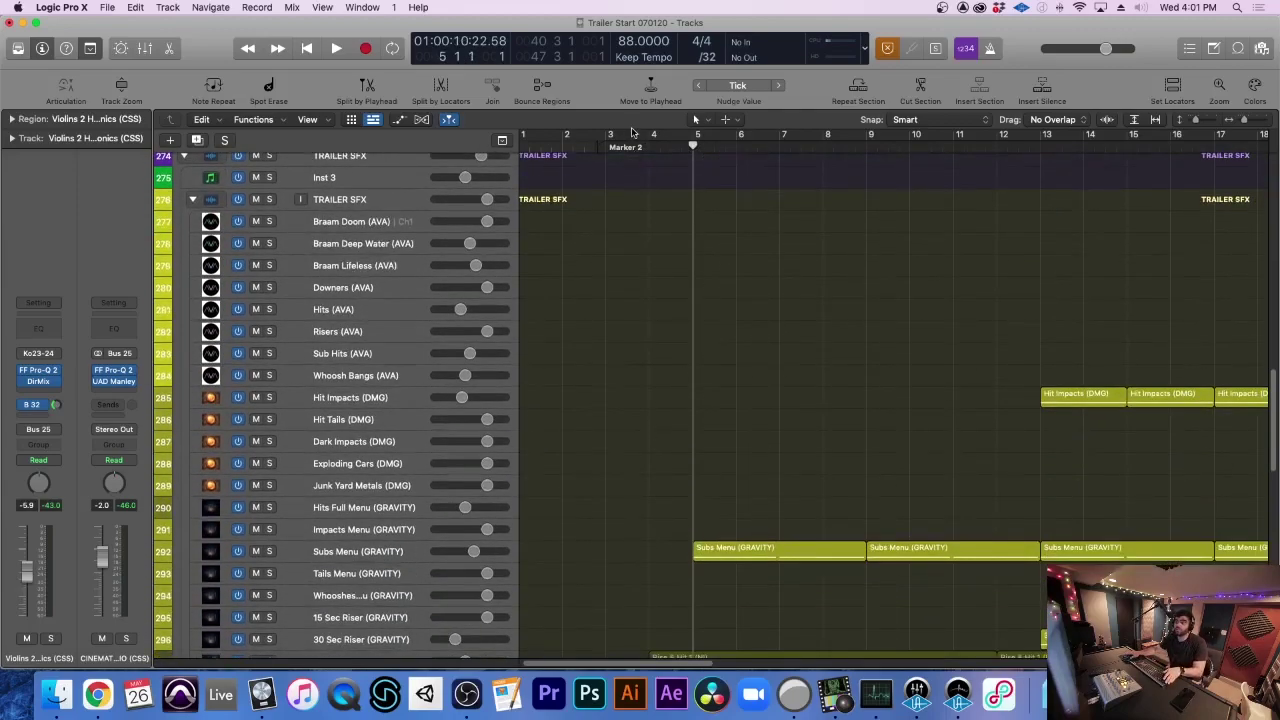
left_click(595, 147)
key("space")
scroll(663, 289, "up", 1)
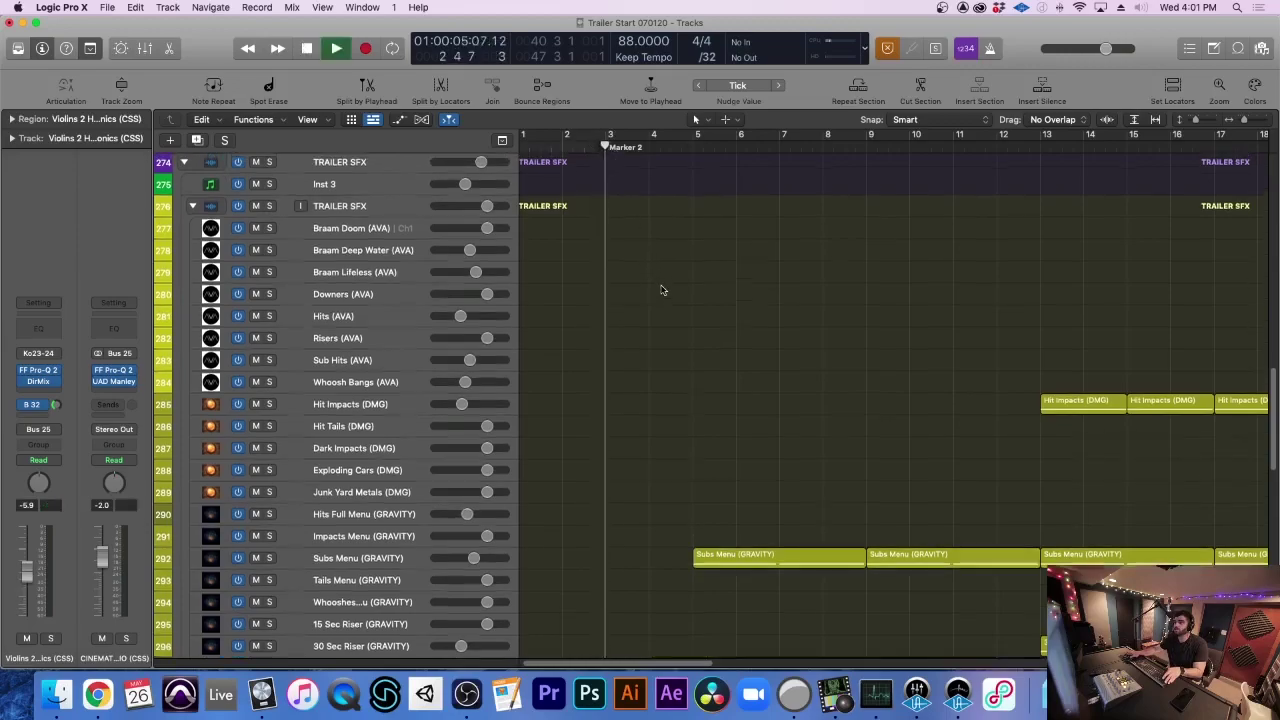
key("super+Up")
key("super+Down")
key("super+Down")
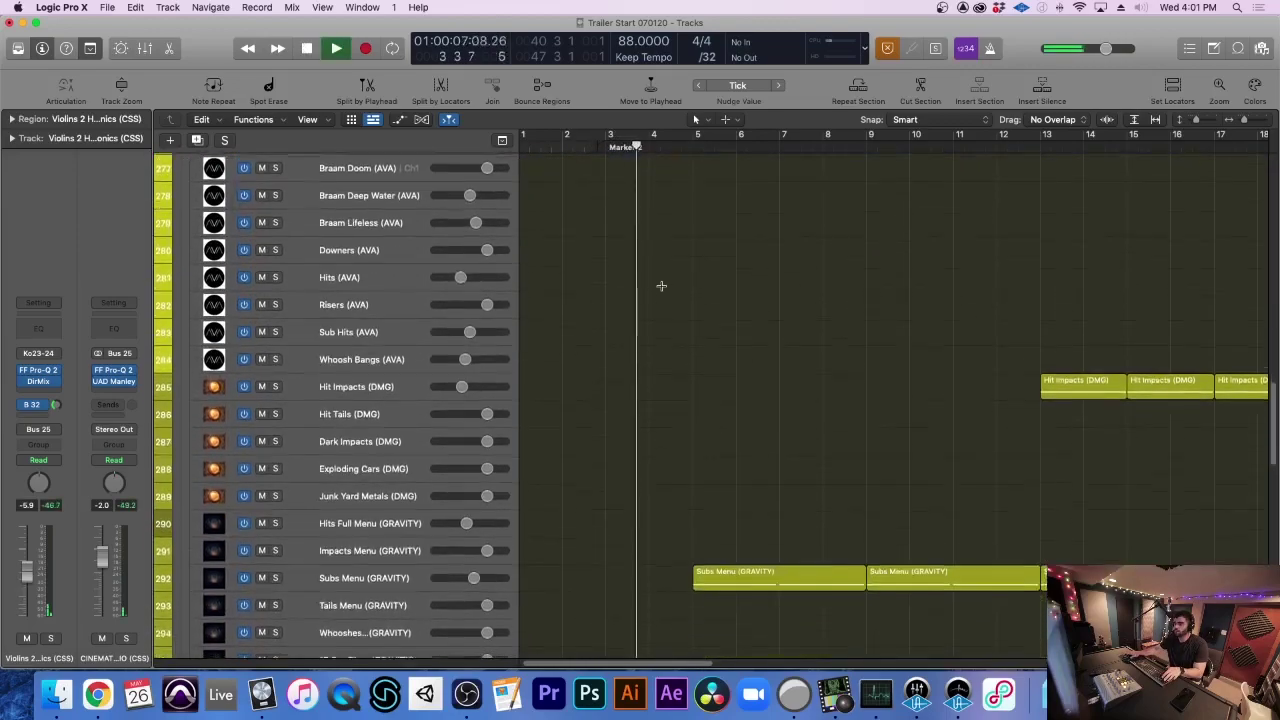
scroll(661, 286, "right", 2)
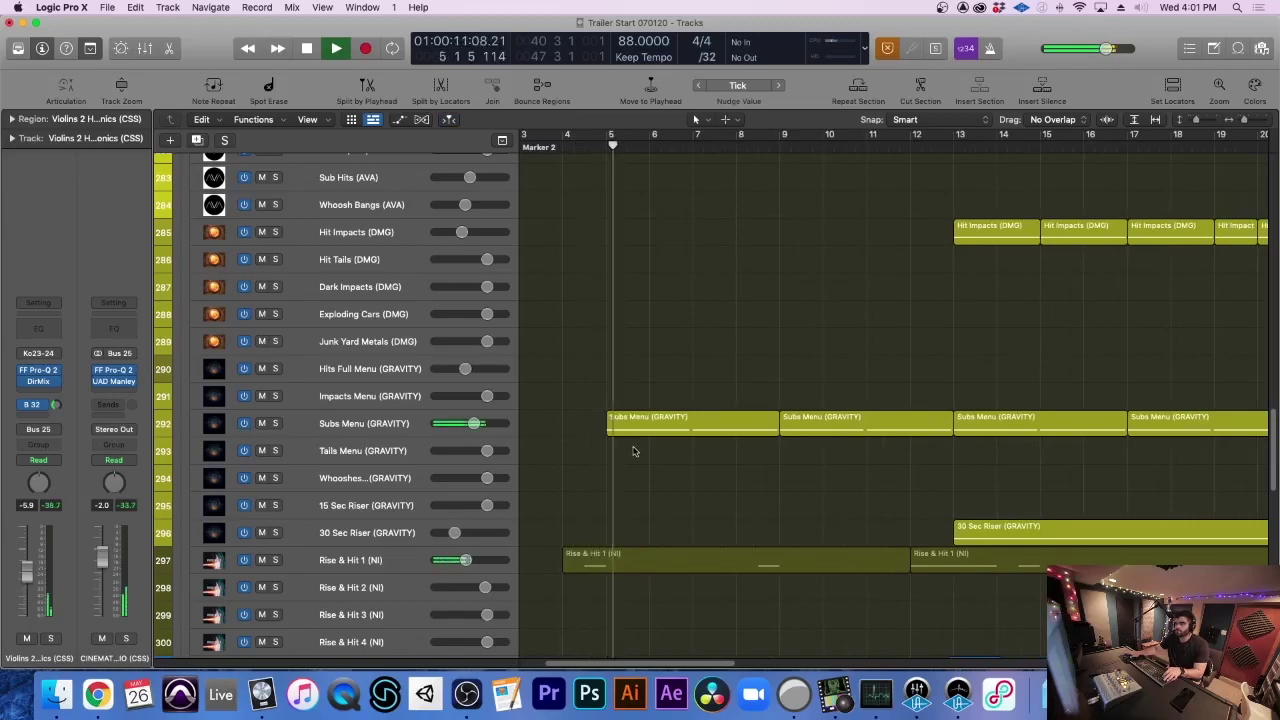
Solo the Subs Menu (GRAVITY) track and listen to it from bar 5
left_click(421, 423)
key("space")
key("s")
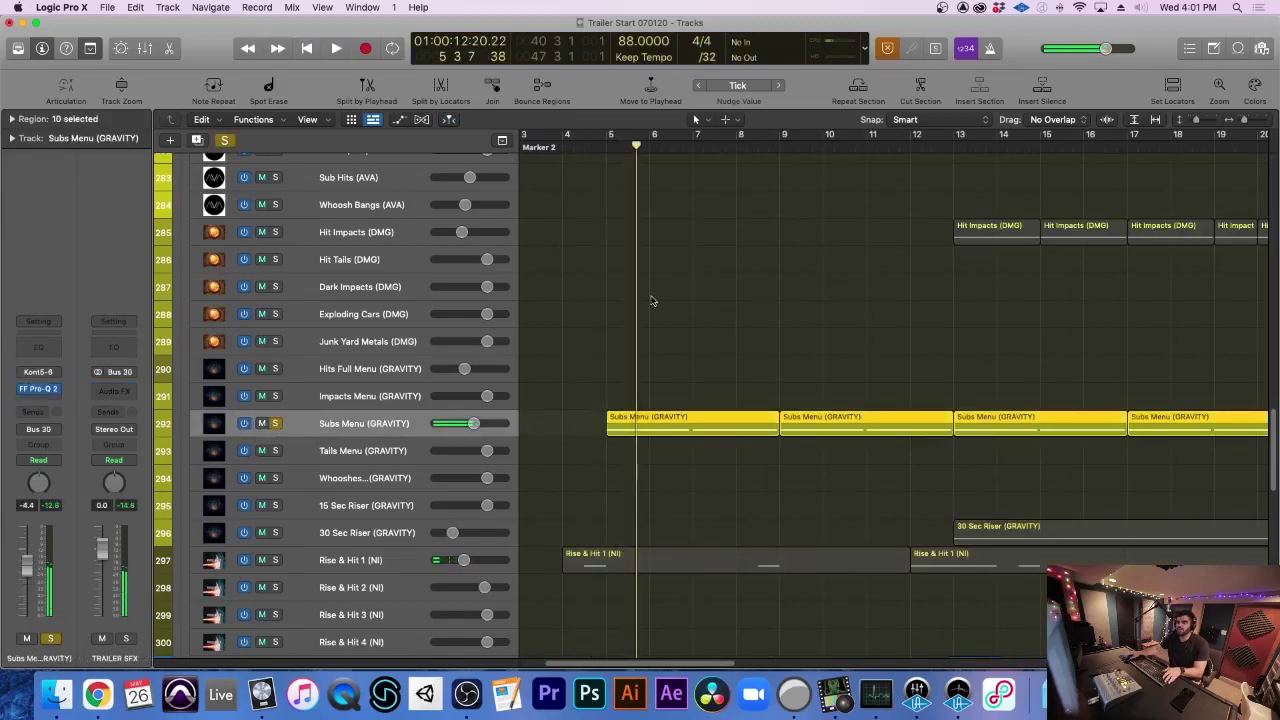
left_click(610, 150)
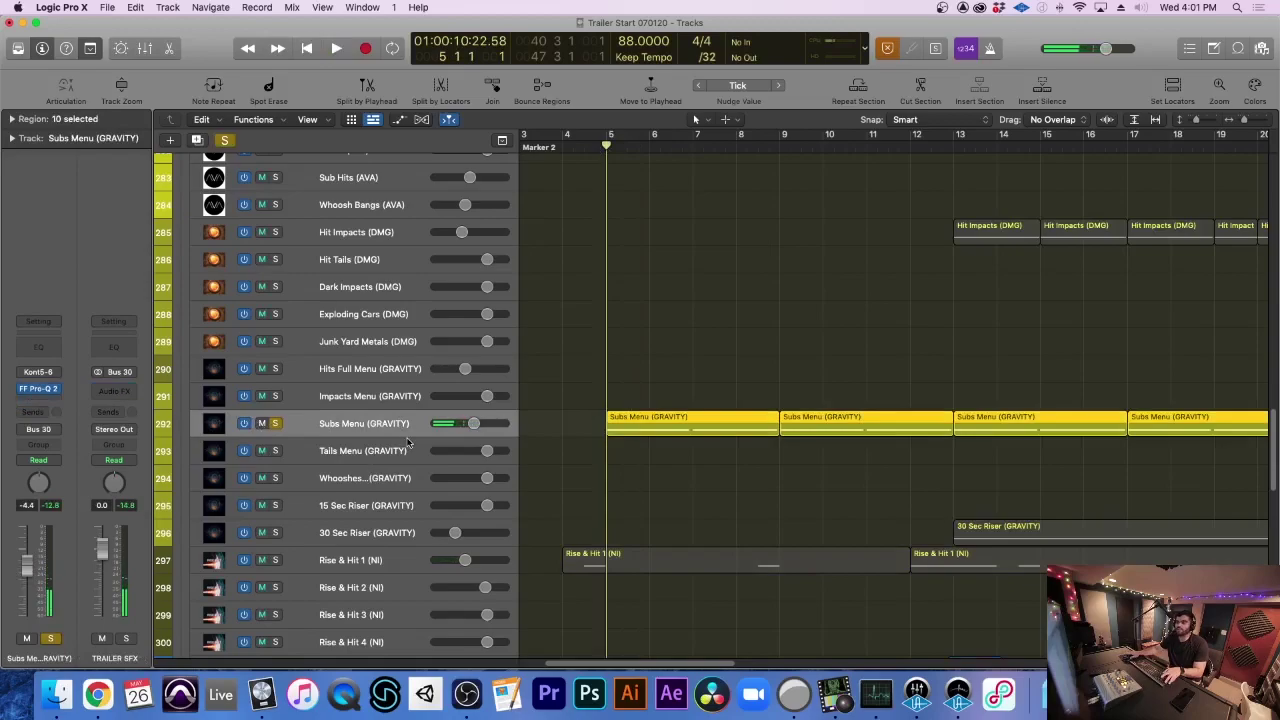
key("space")
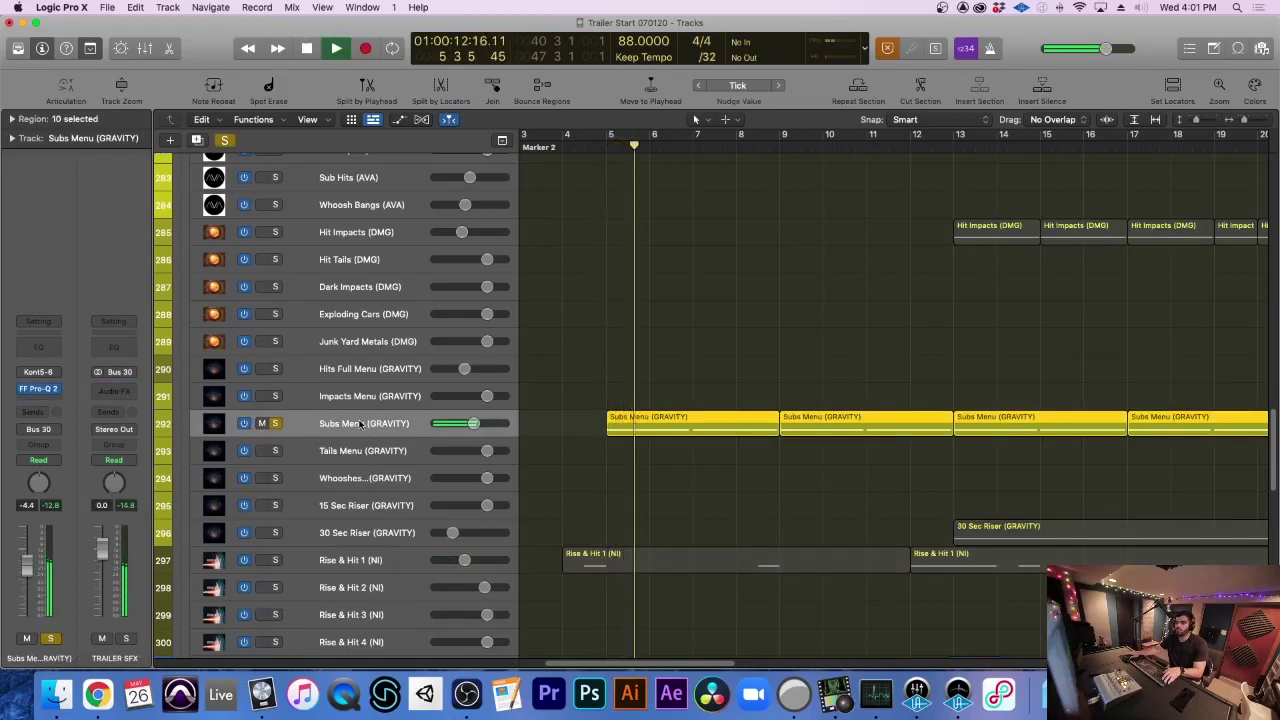
key("space")
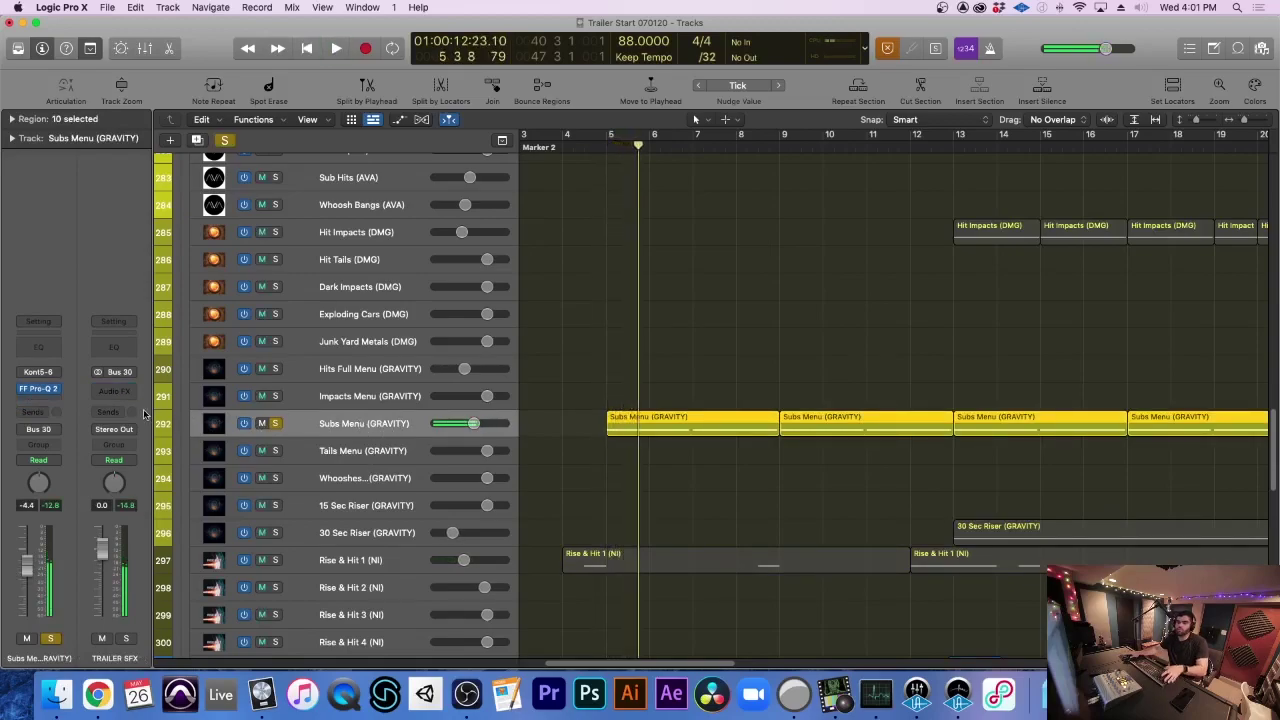
Turn off the solo on Subs Menu (GRAVITY) and return the playhead to bar 5
left_click(275, 423)
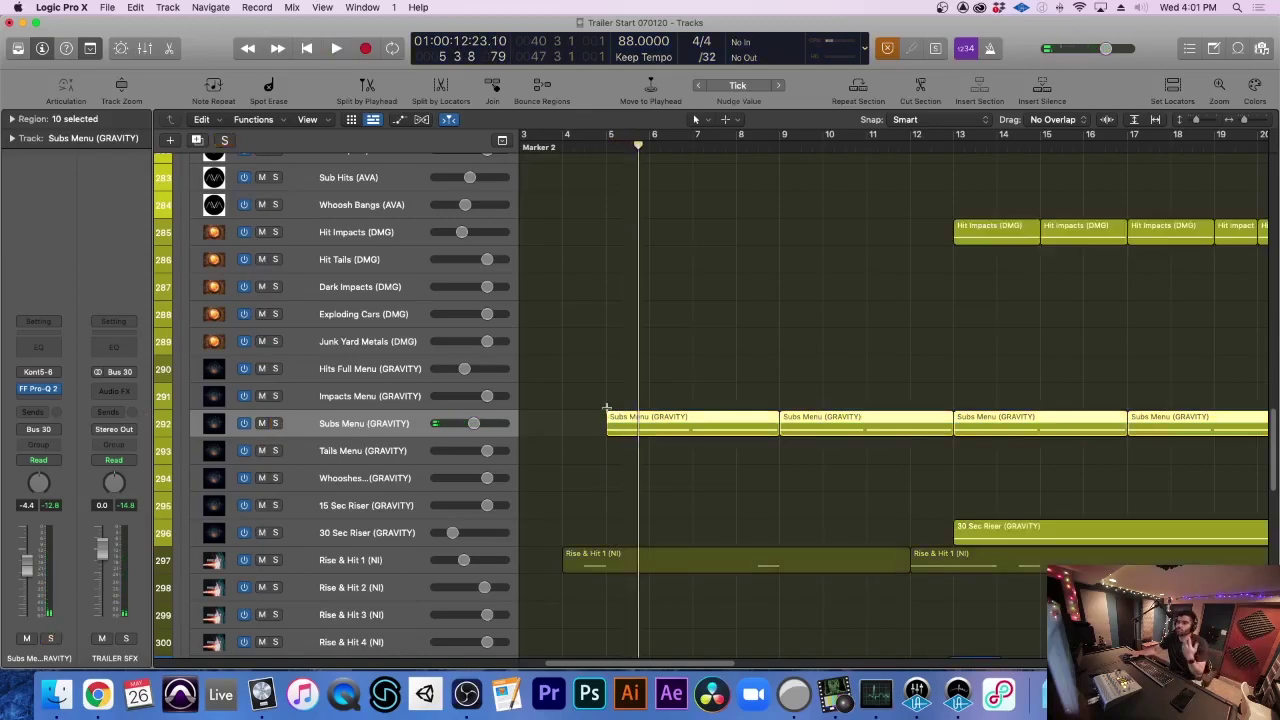
left_click(608, 148)
scroll(684, 169, "left", 3)
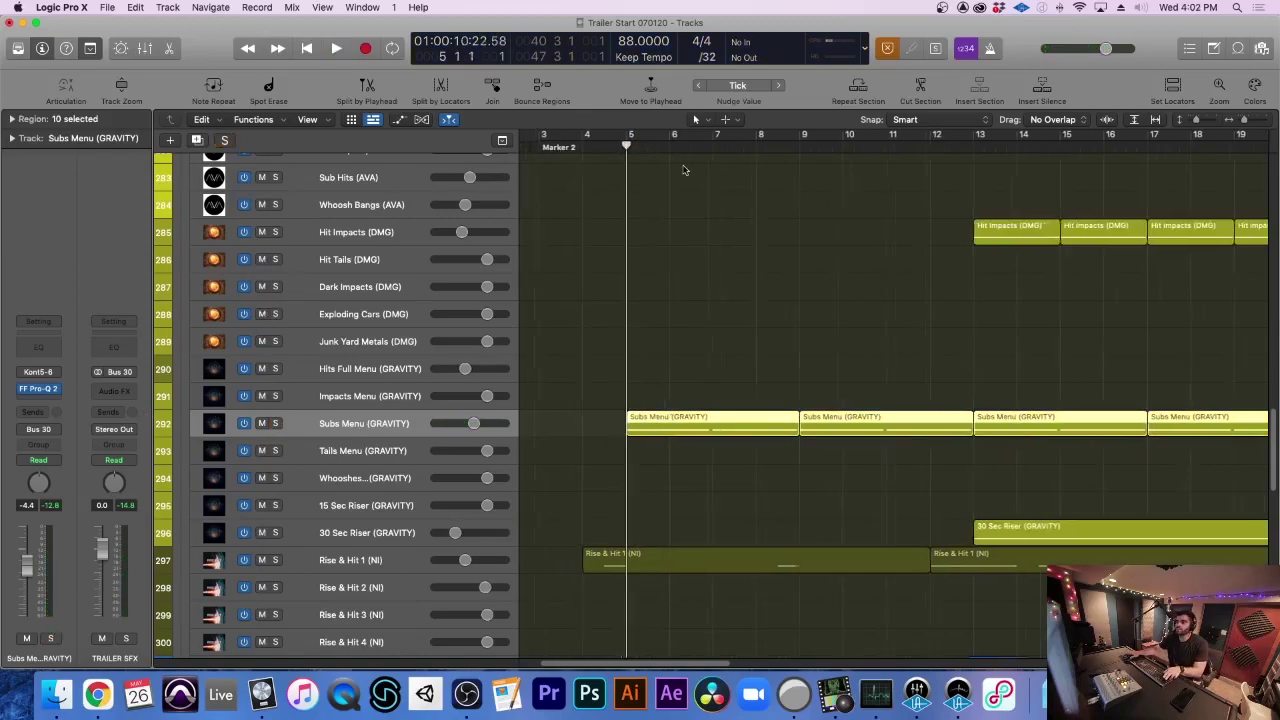
scroll(684, 168, "up", 6)
scroll(684, 167, "down", 1)
scroll(684, 168, "down", 2)
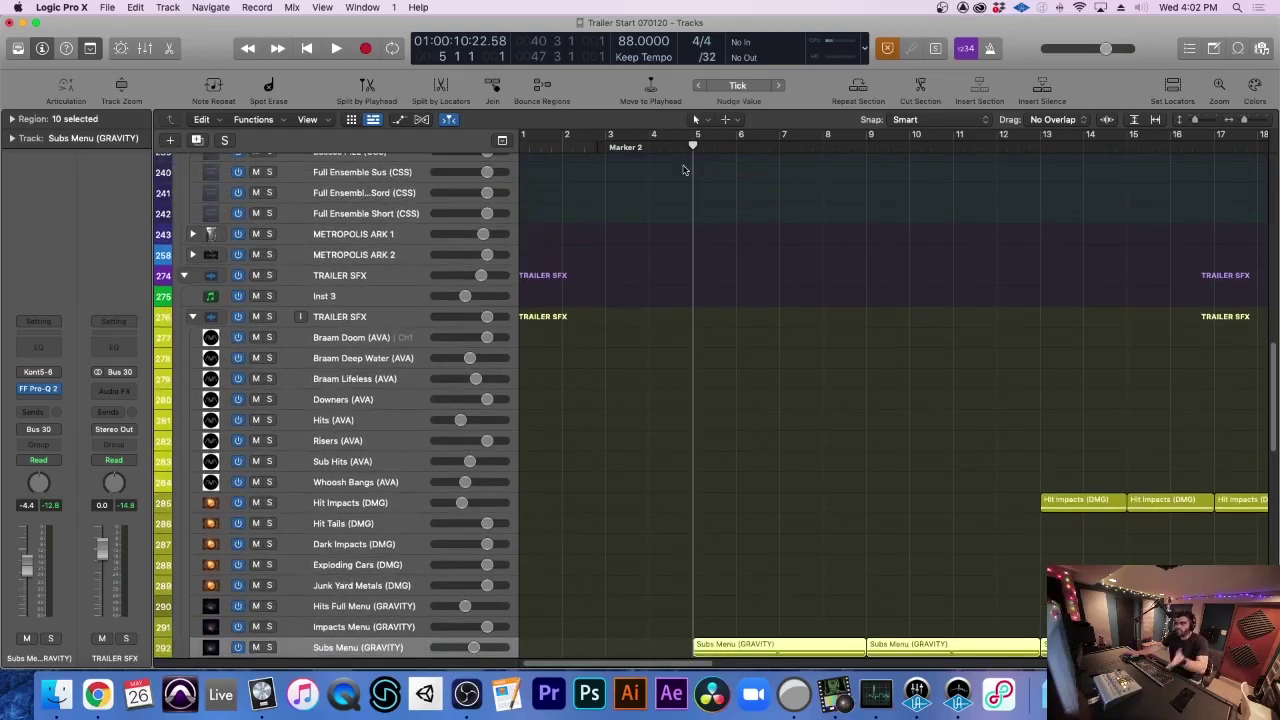
Solo the Cellos Leg (CSS) and Basses Leg (CSS) tracks
scroll(700, 220, "up", 5)
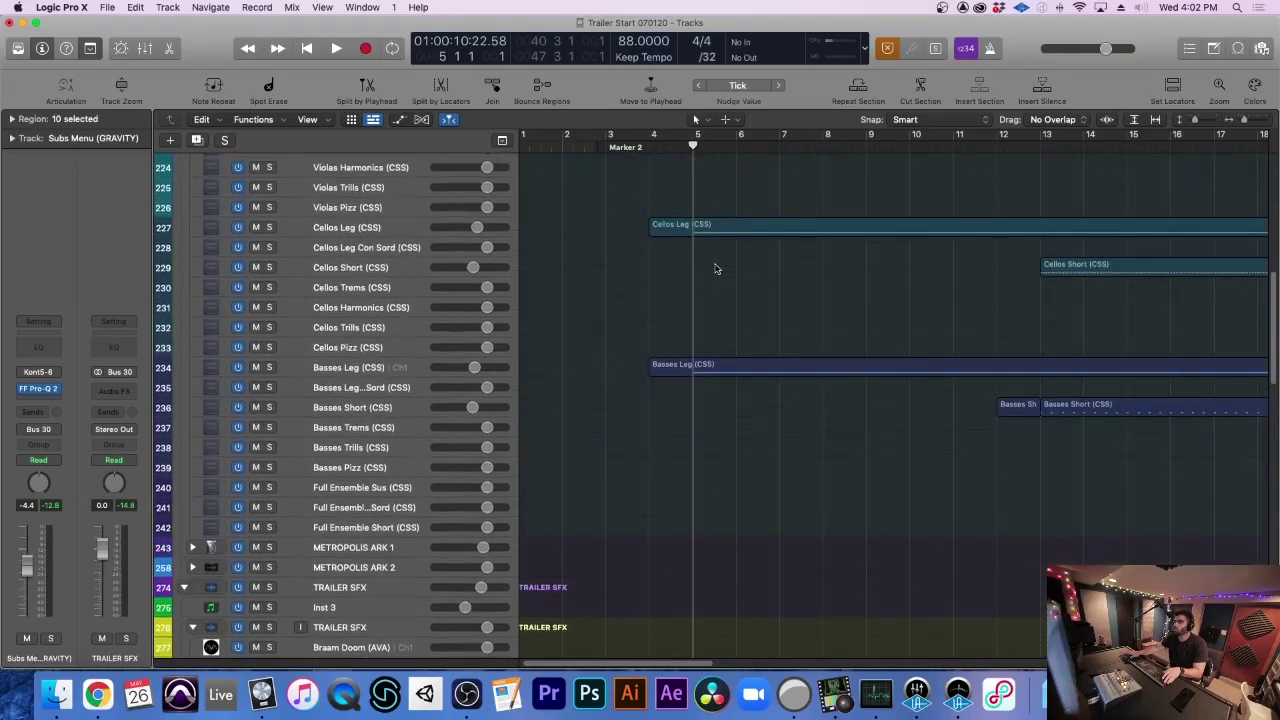
left_click(268, 228)
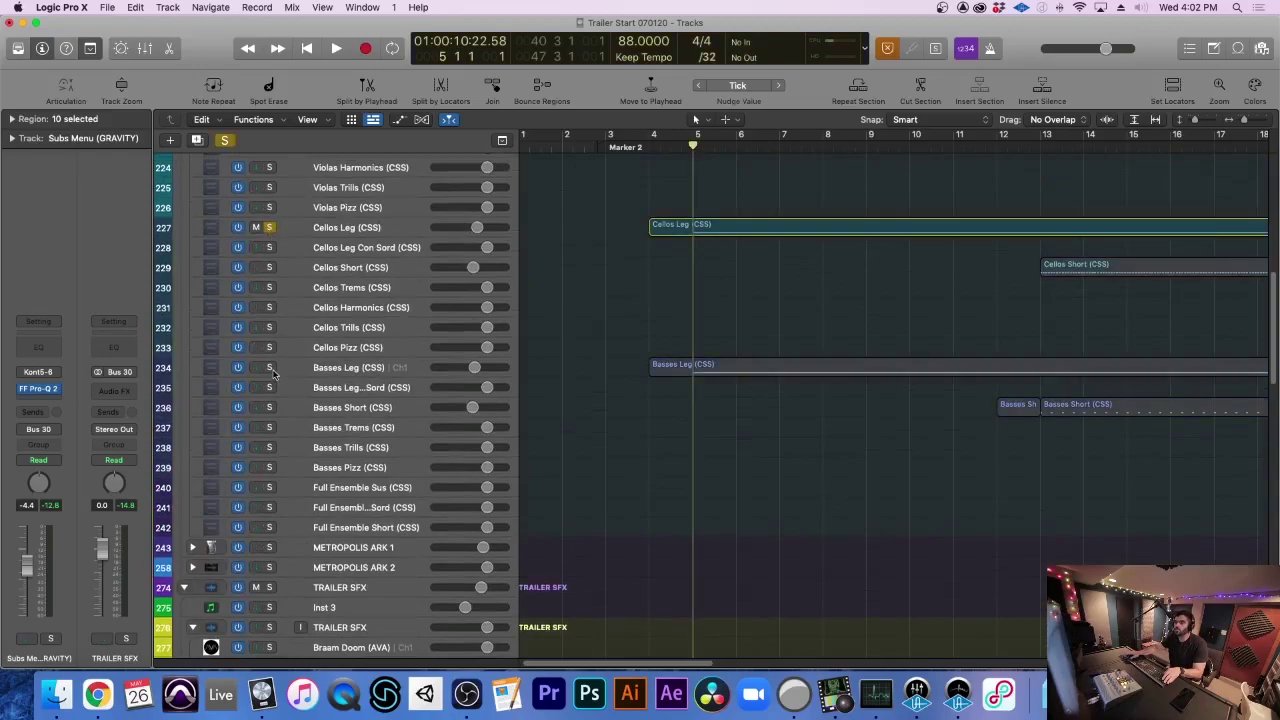
left_click(269, 368)
left_click(270, 384)
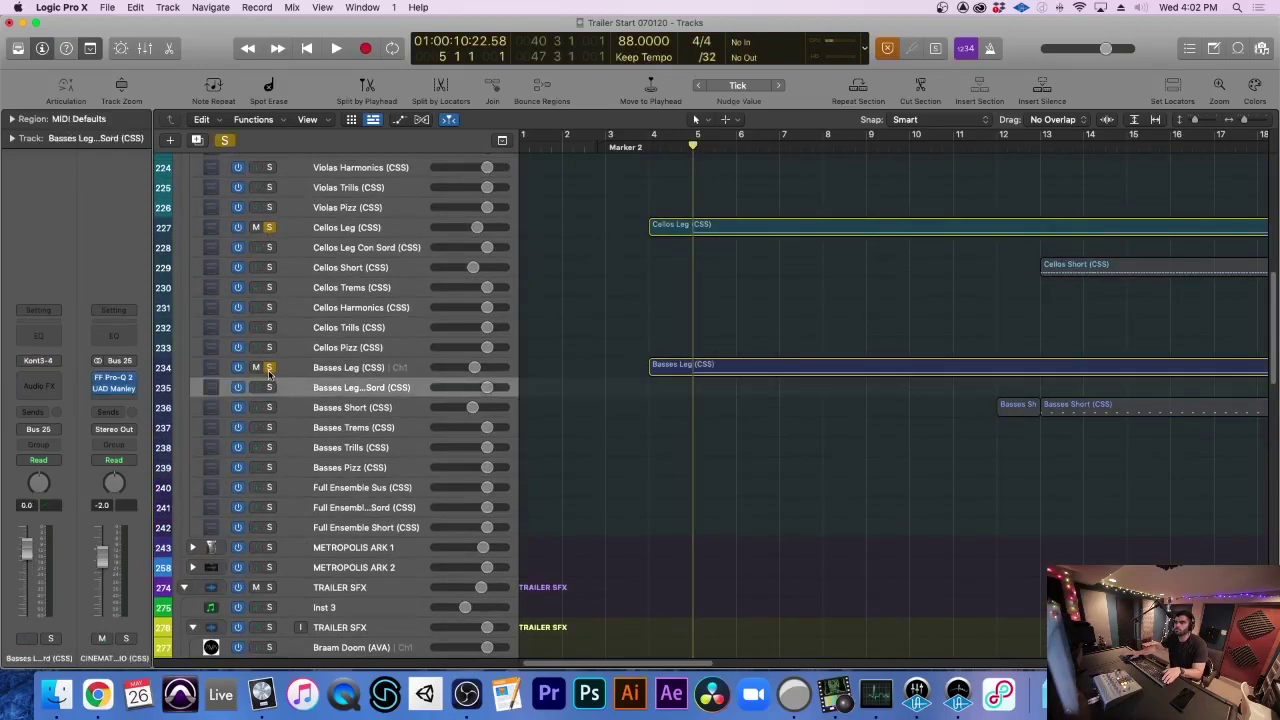
Listen to the soloed legato cellos and basses from bar 5 and stop playback in bar 6
key("space")
left_click(678, 151)
scroll(752, 411, "up", 3)
scroll(752, 412, "right", 2)
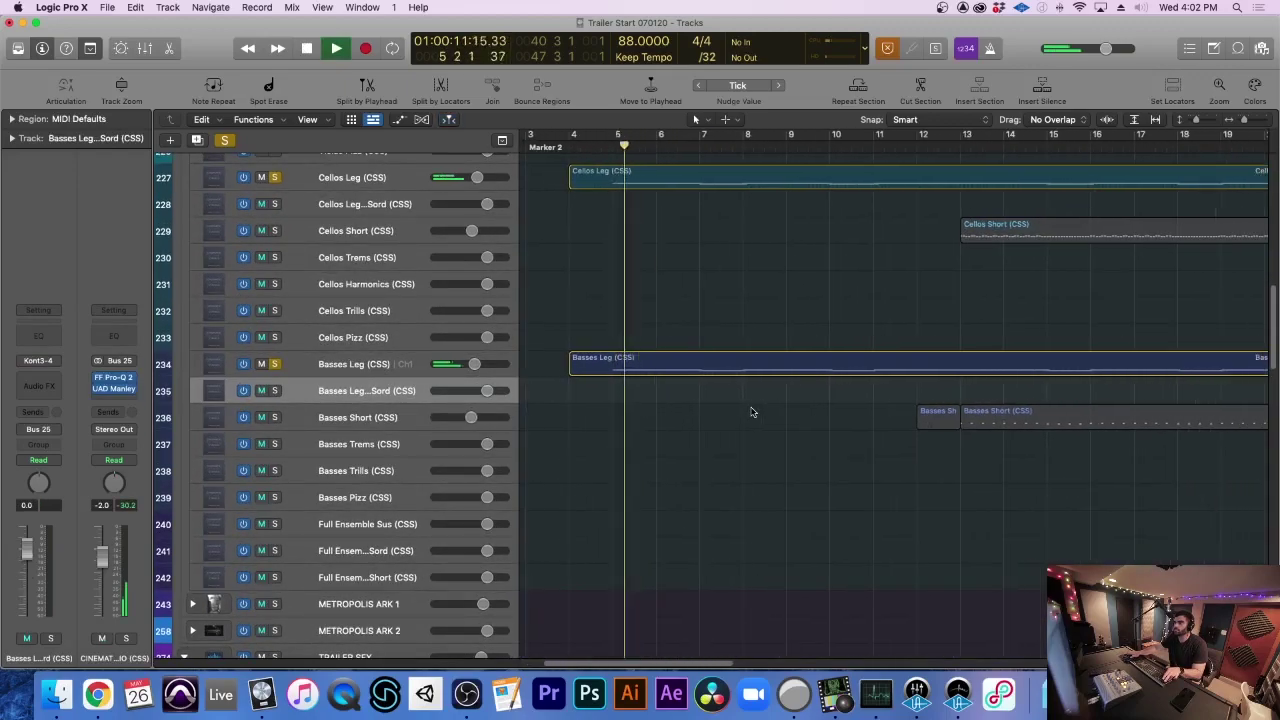
scroll(752, 411, "up", 2)
scroll(752, 410, "up", 2)
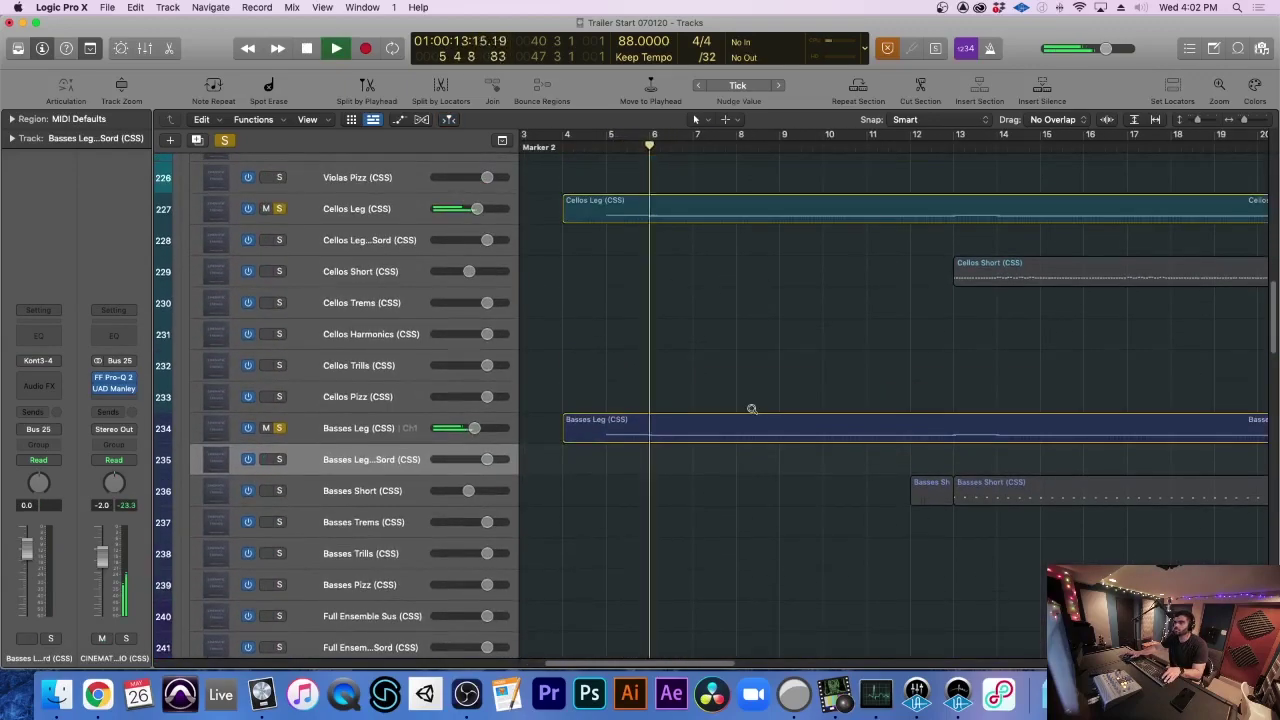
scroll(752, 410, "down", 3)
key("space")
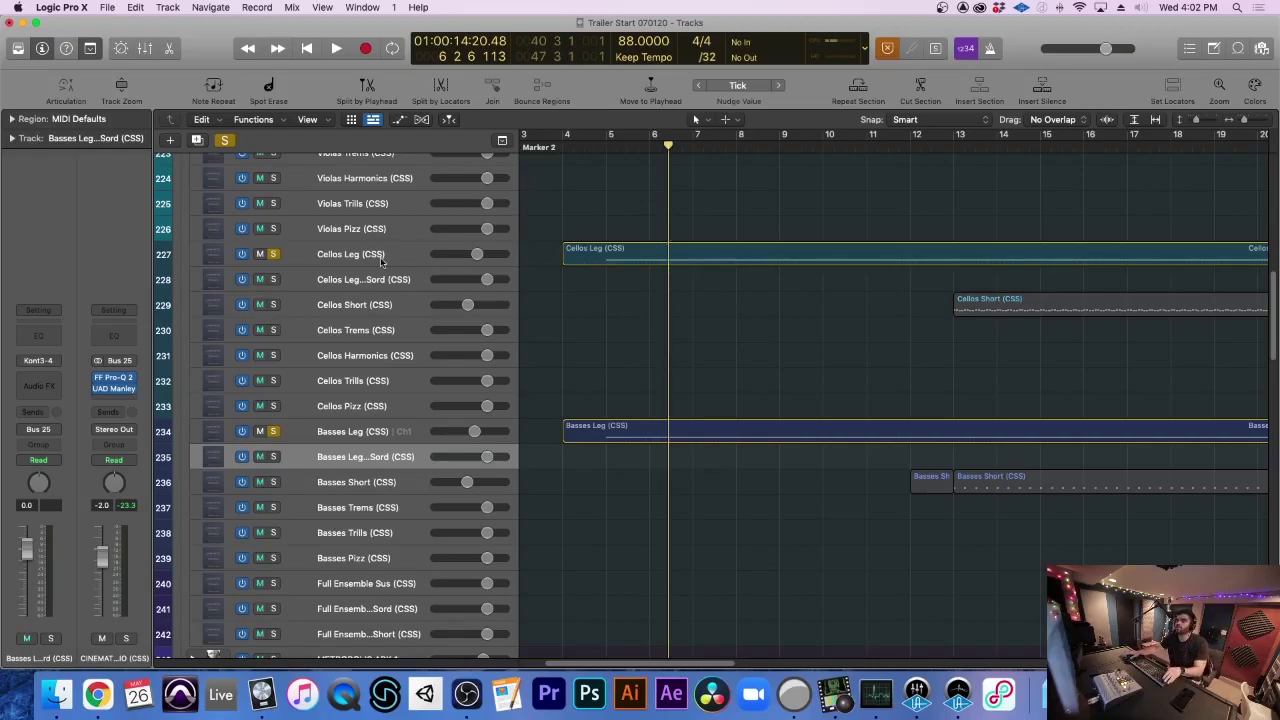
Place the playhead in bar 4, add the Inst 1 keyboard track to the soloed low strings and start playback
key("super+Up")
left_click(588, 156)
scroll(589, 385, "up", 10)
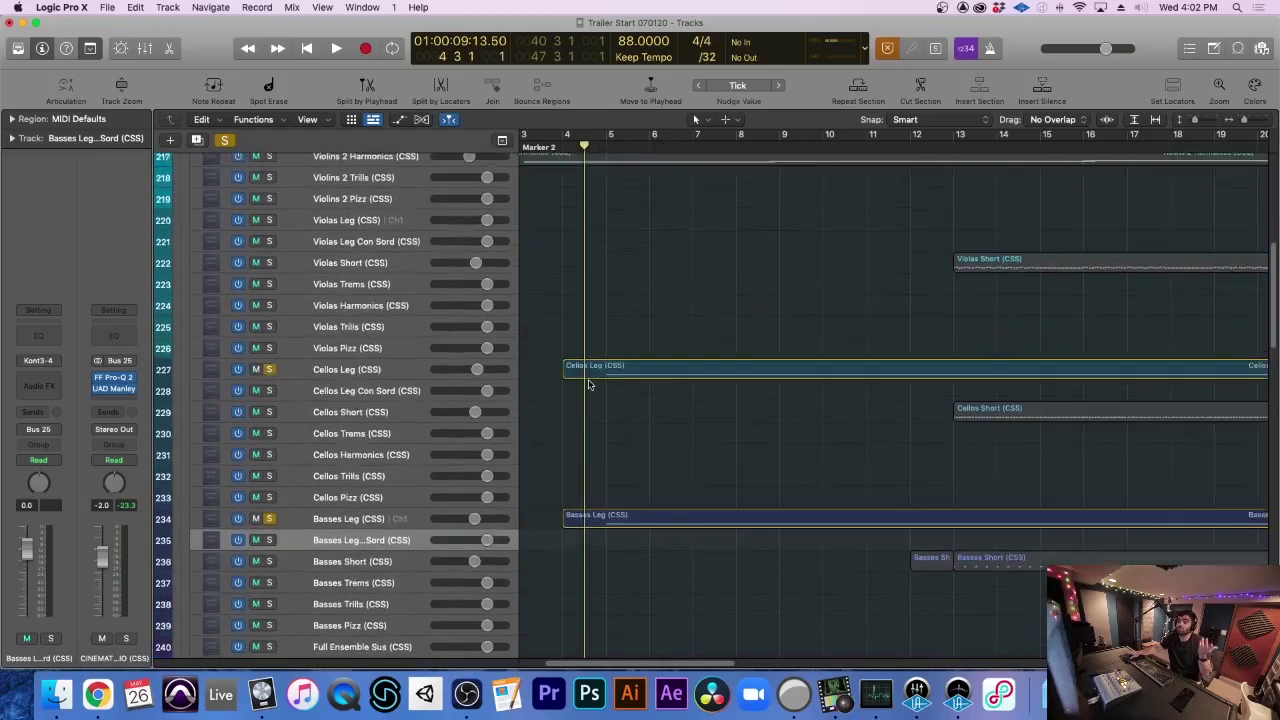
scroll(589, 385, "up", 3)
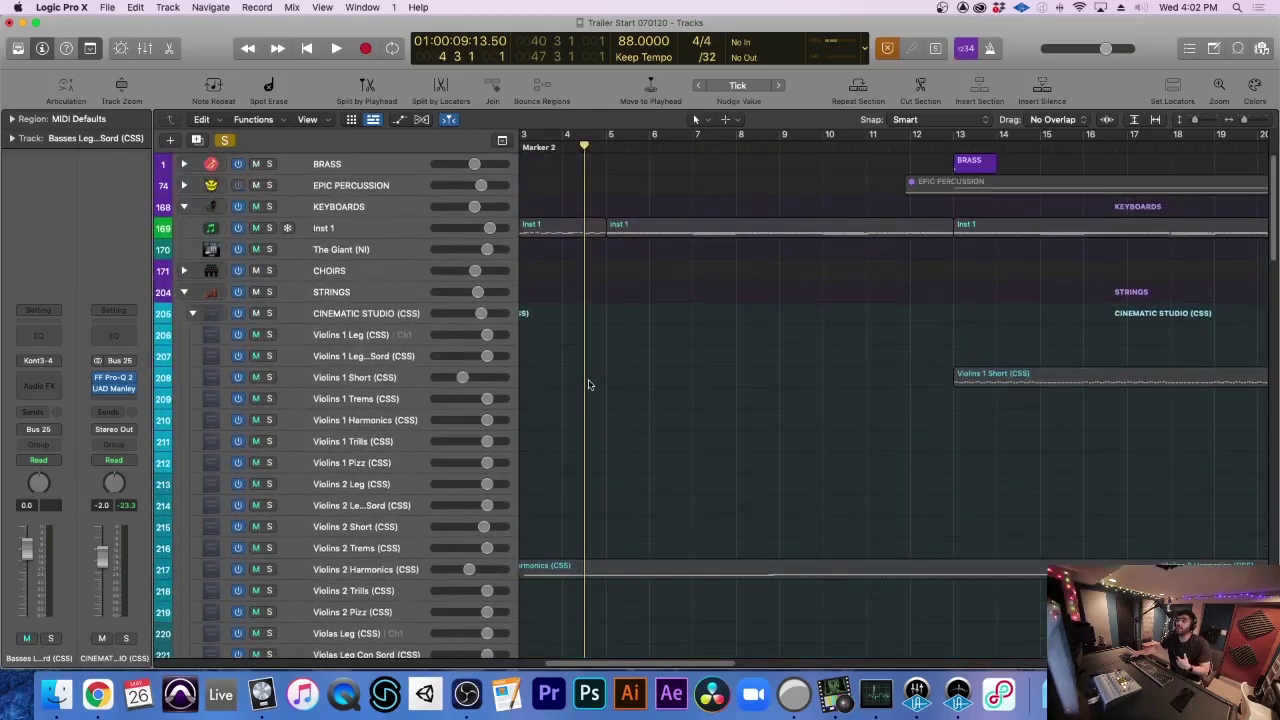
left_click(271, 228)
key("space")
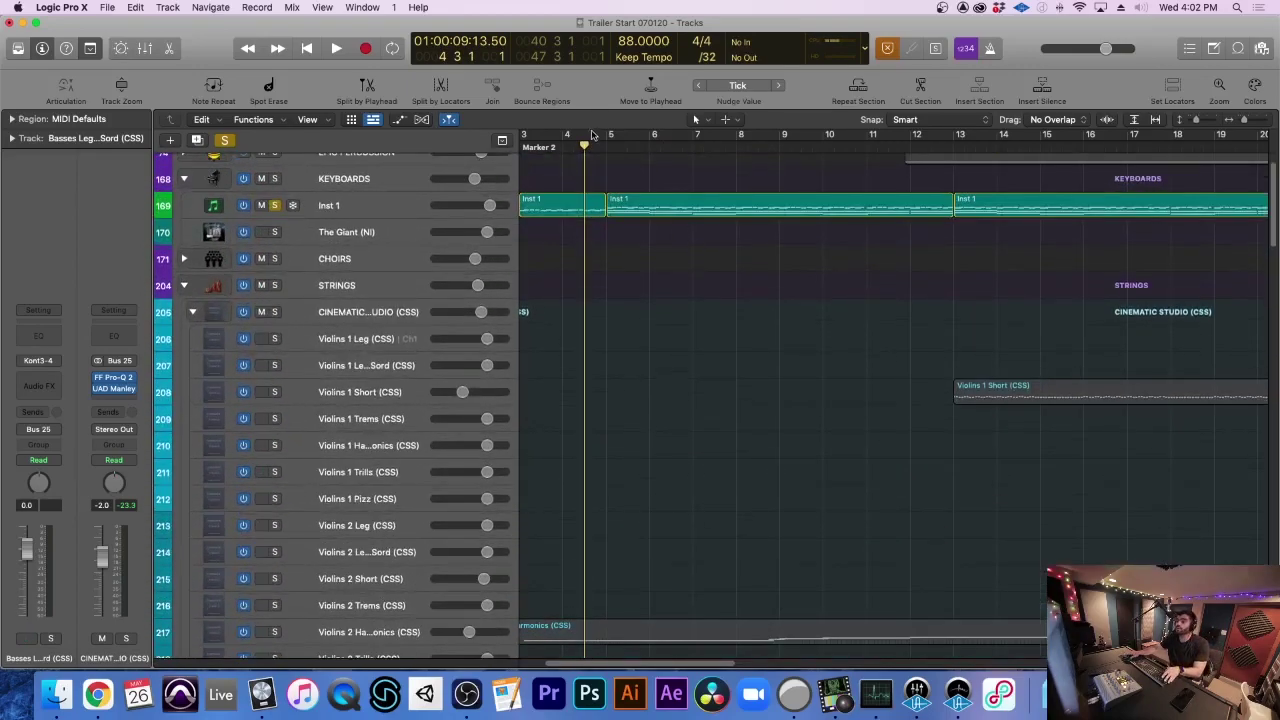
Keep the soloed piano and low strings playing and add the Subs Menu (GRAVITY) track to the solos
key("super+Up")
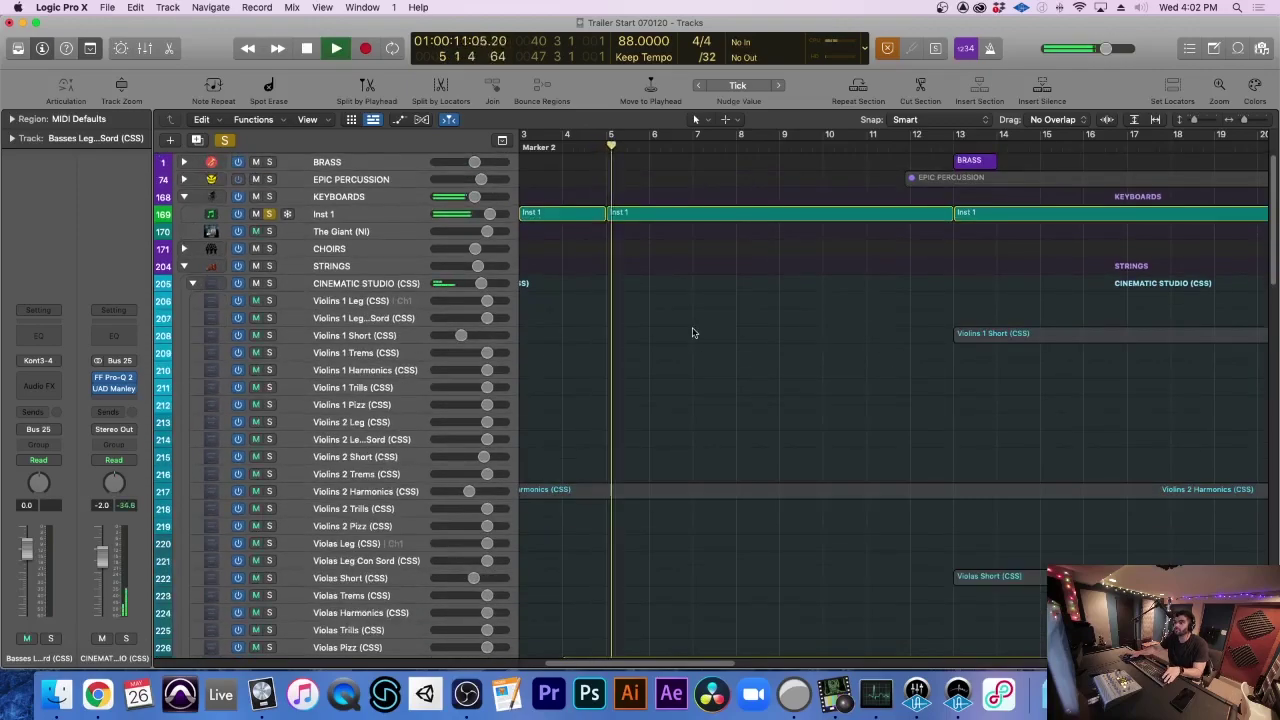
key("super+Down")
scroll(692, 329, "down", 8)
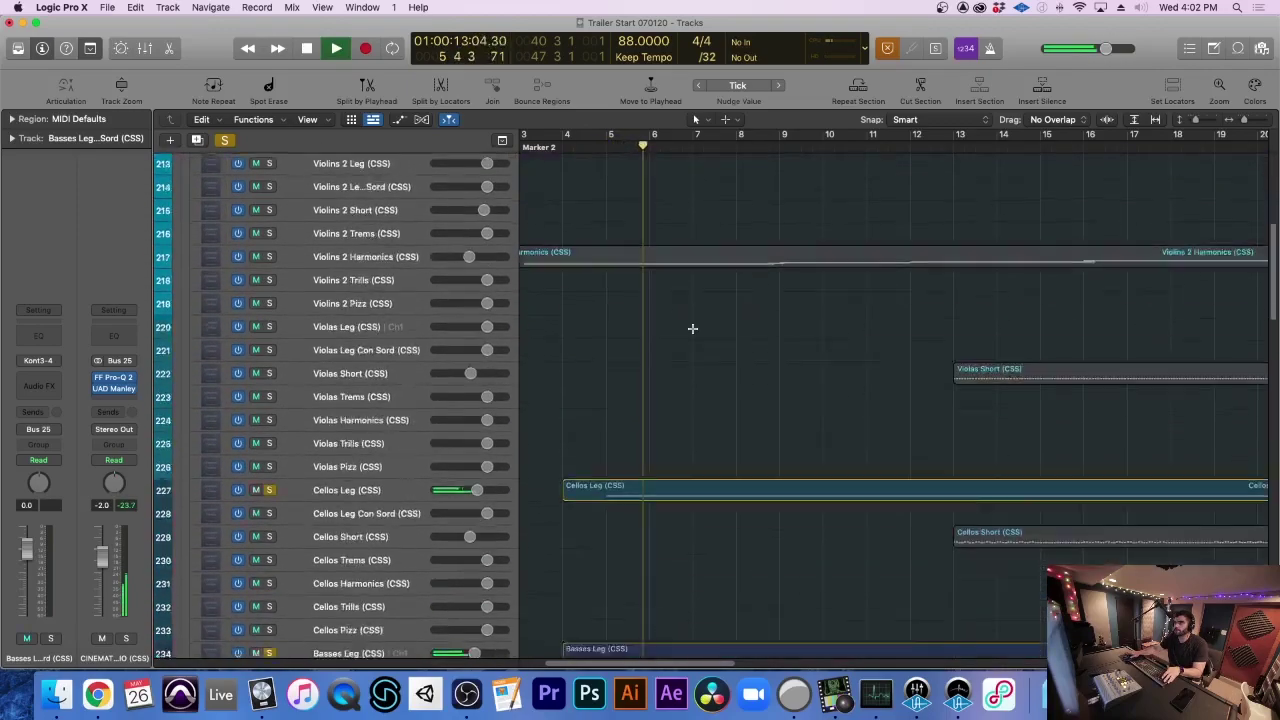
key("super+Left")
key("super+Left")
scroll(670, 462, "down", 1)
scroll(669, 461, "down", 15)
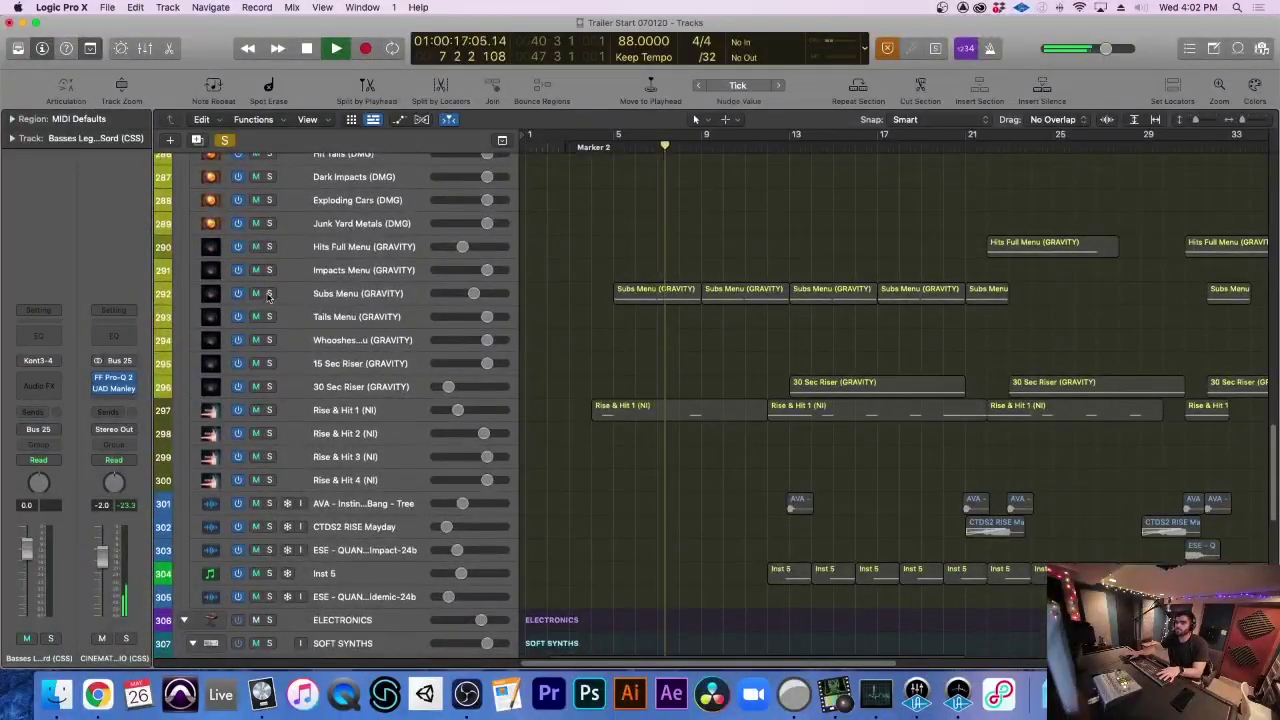
left_click(269, 294)
Listen to the piano, low strings and subs together and stop playback in bar 10
key("super+Right")
scroll(564, 322, "right", 2)
scroll(564, 322, "right", 2)
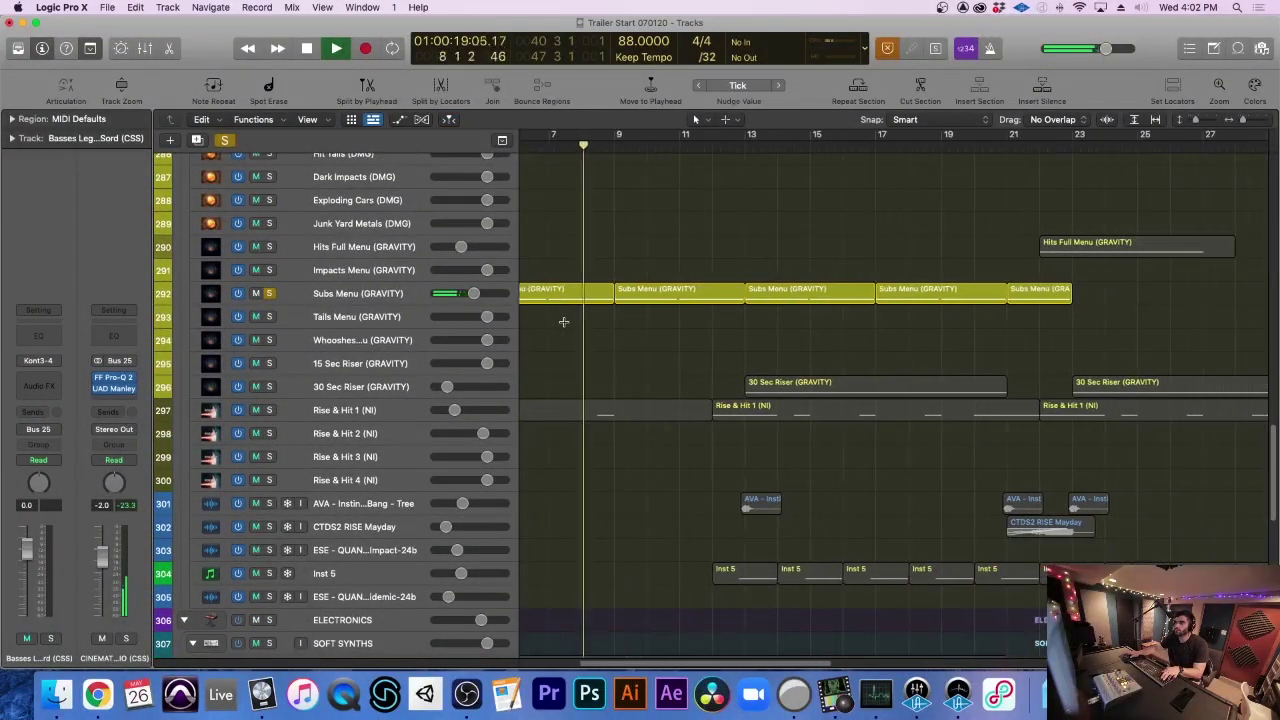
key("super+Up")
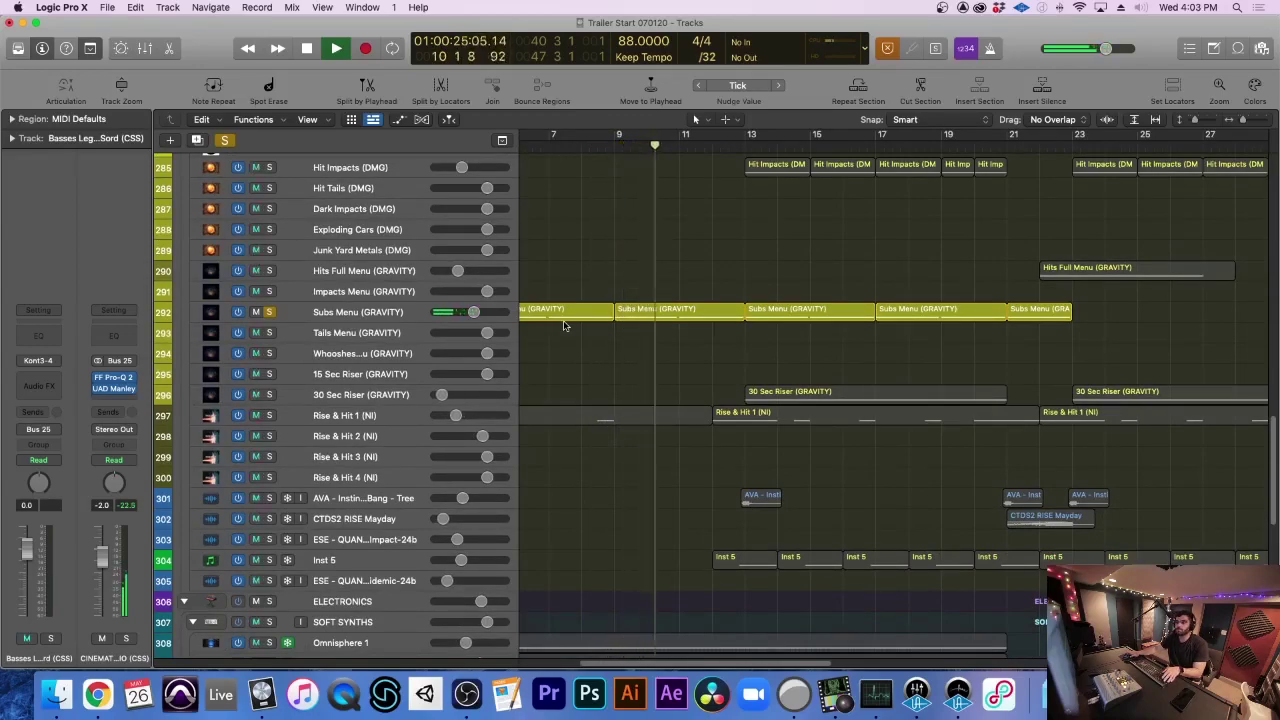
key("space")
scroll(583, 323, "up", 1)
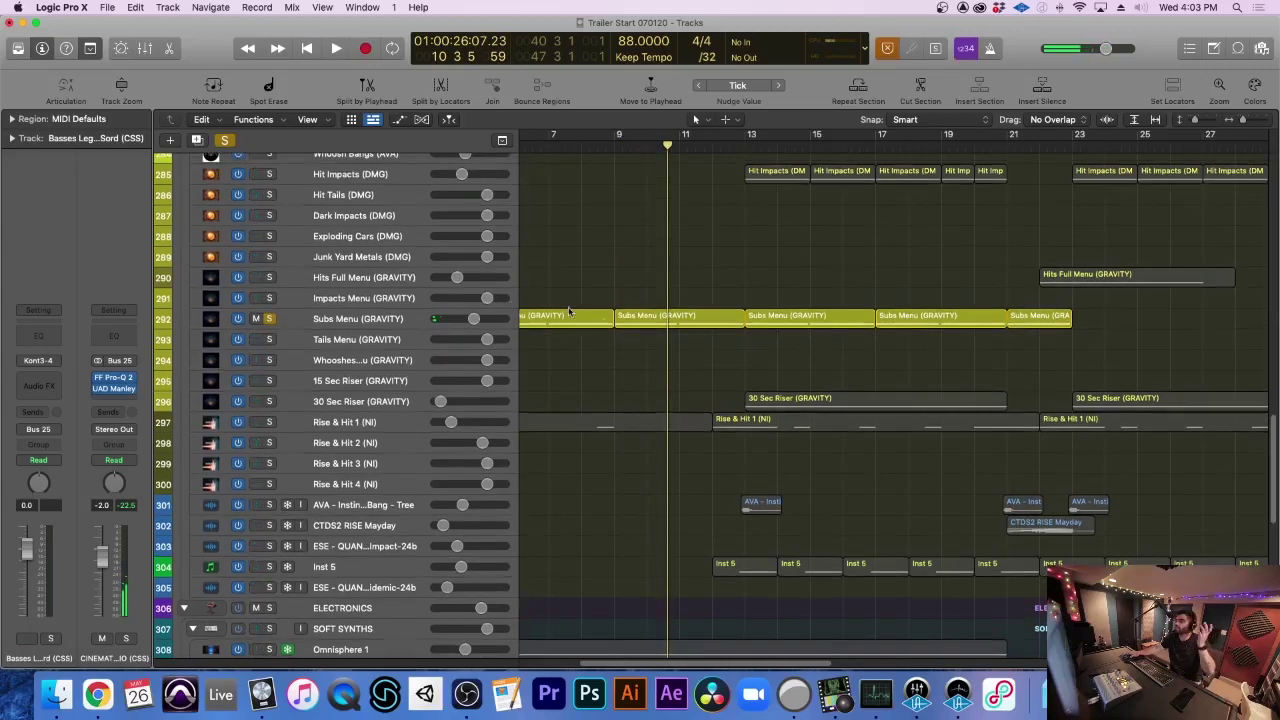
Clear all the solos and select the Inst 1 track in the KEYBOARDS stack
scroll(660, 378, "left", 5)
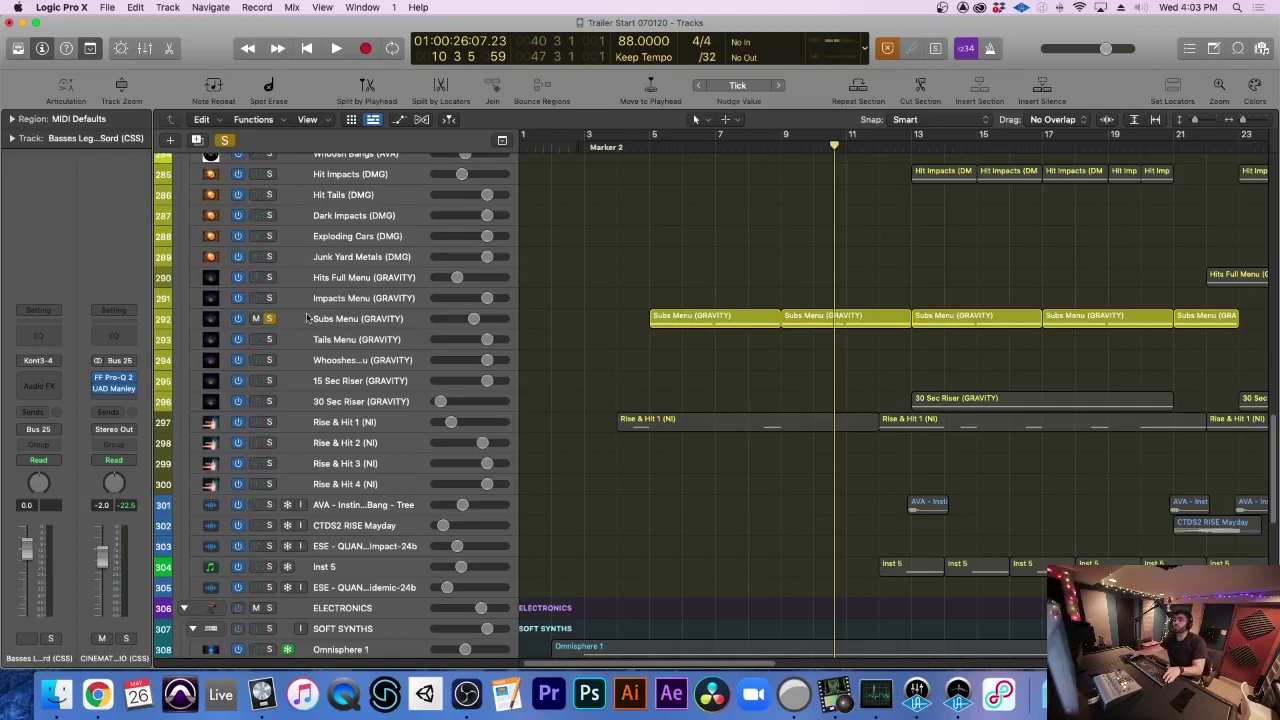
scroll(668, 349, "up", 15)
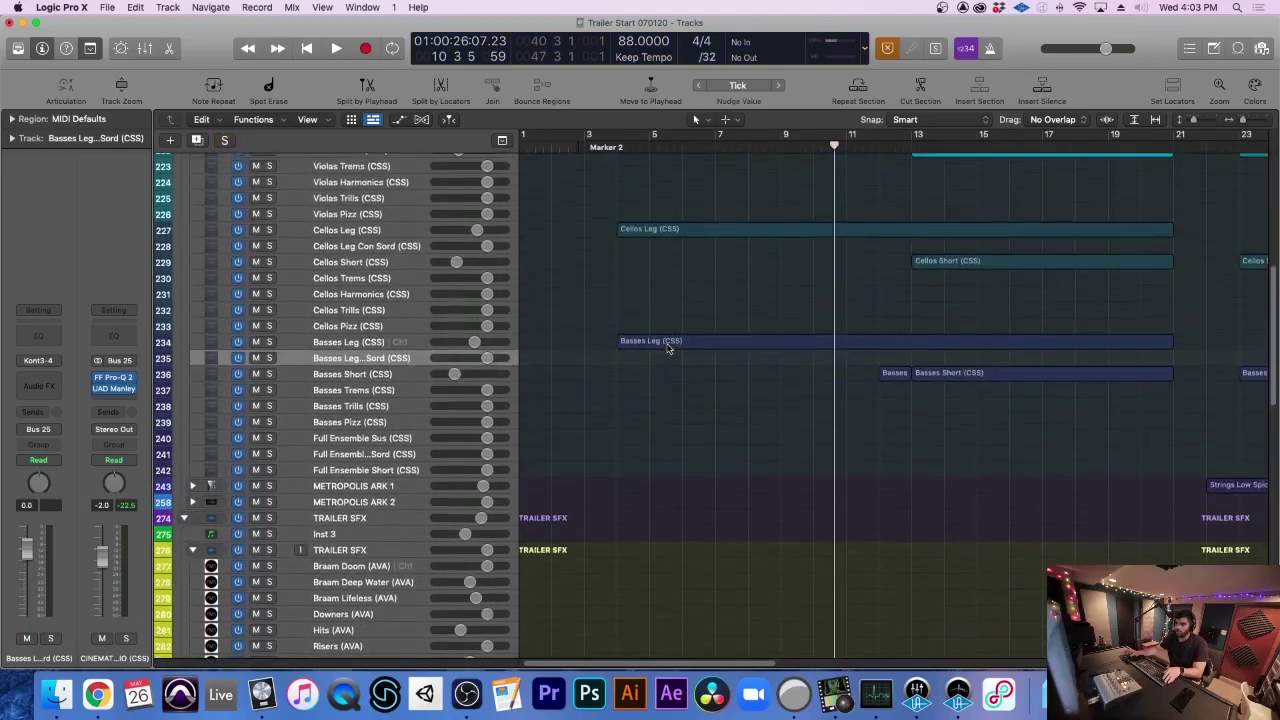
scroll(668, 349, "up", 5)
key("super+Down")
key("super+Down")
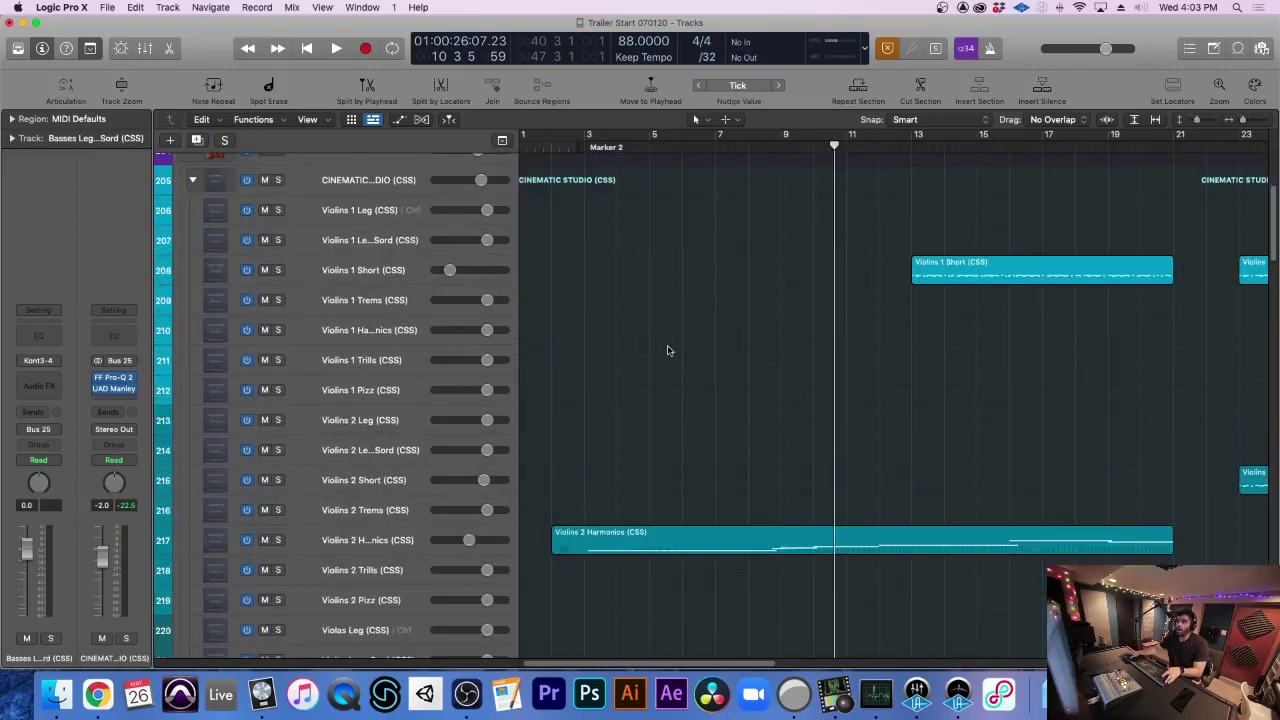
scroll(668, 350, "up", 5)
left_click(405, 259)
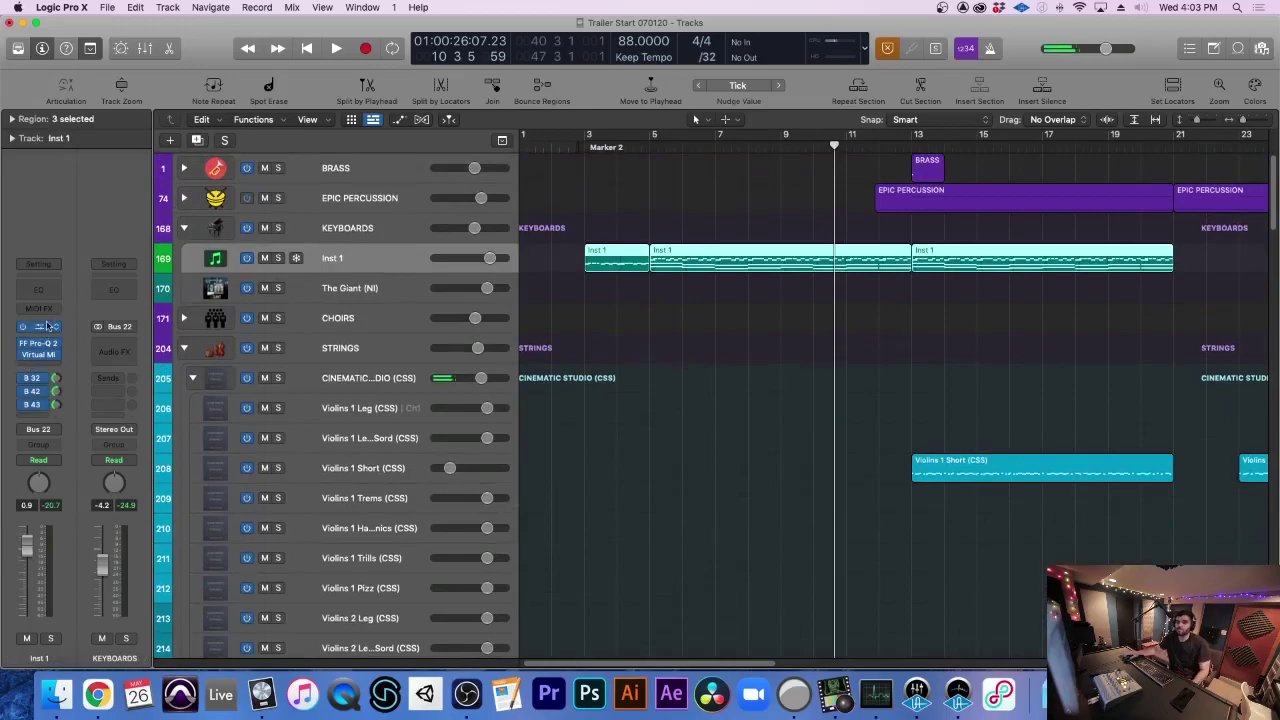
Open the Kontakt instrument on Inst 1, examine The Giant piano patch and close the plug-in
key("v")
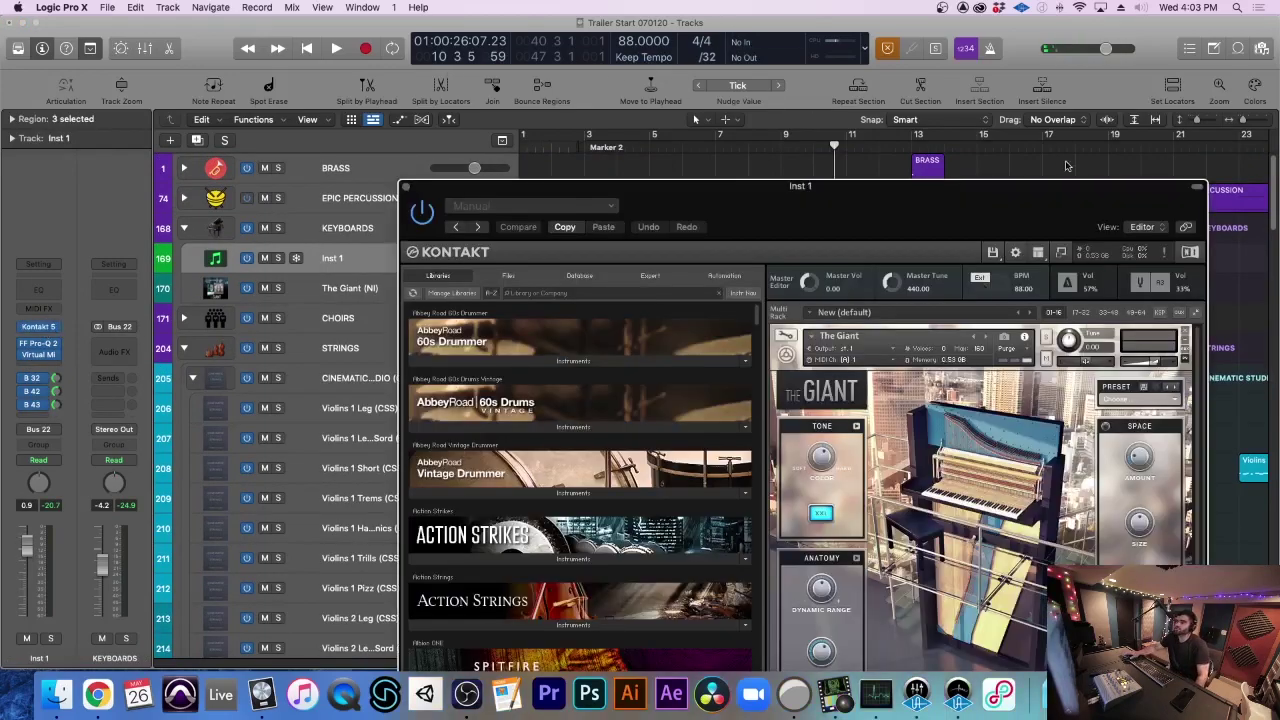
left_click(994, 251)
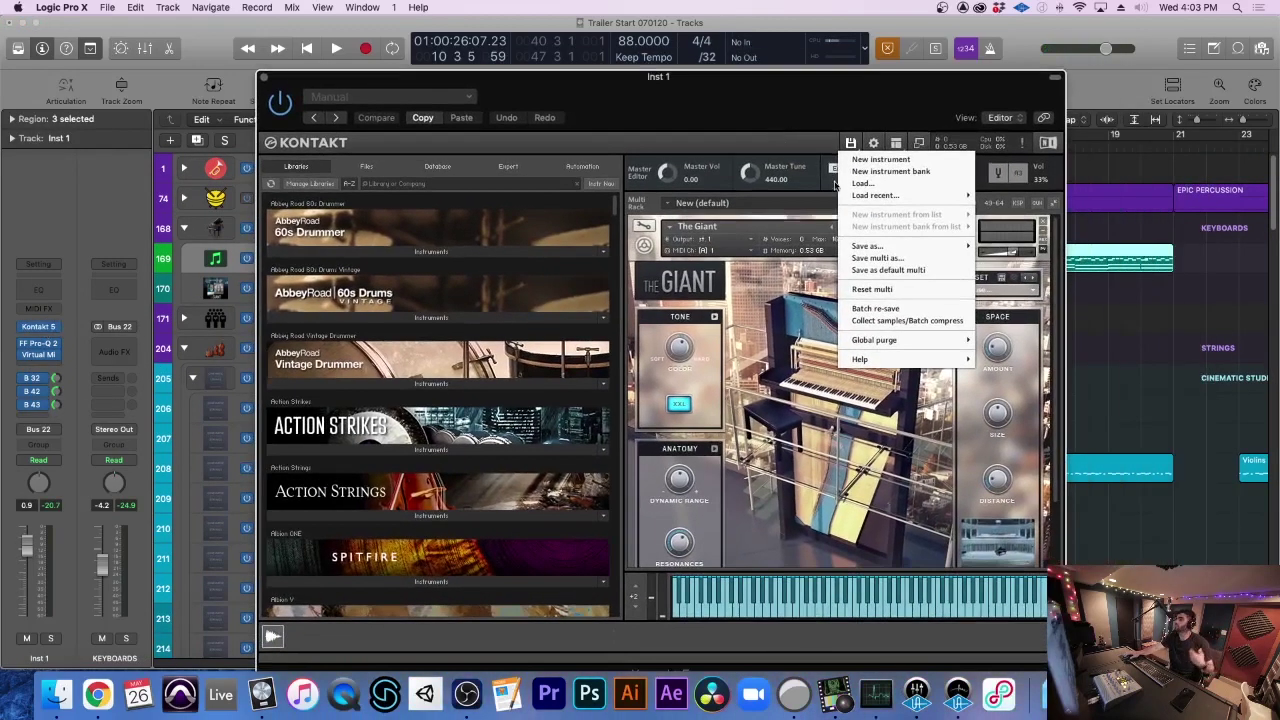
left_click(790, 219)
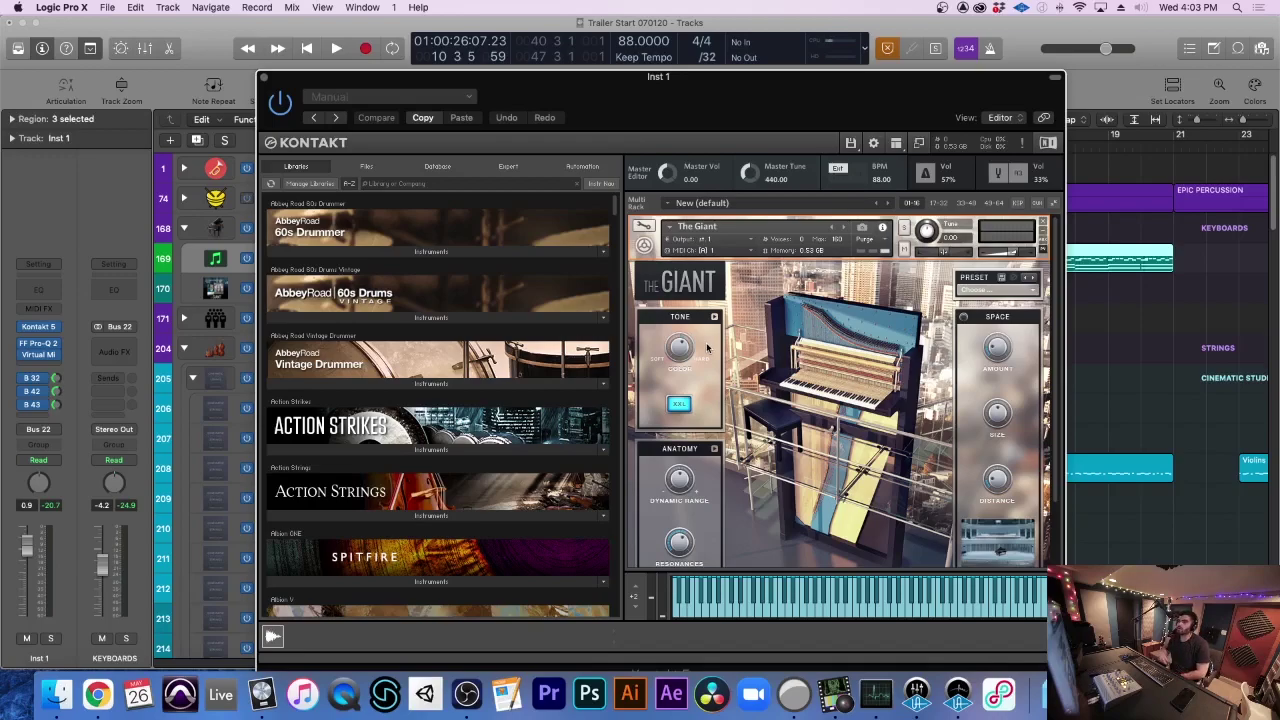
left_click(265, 77)
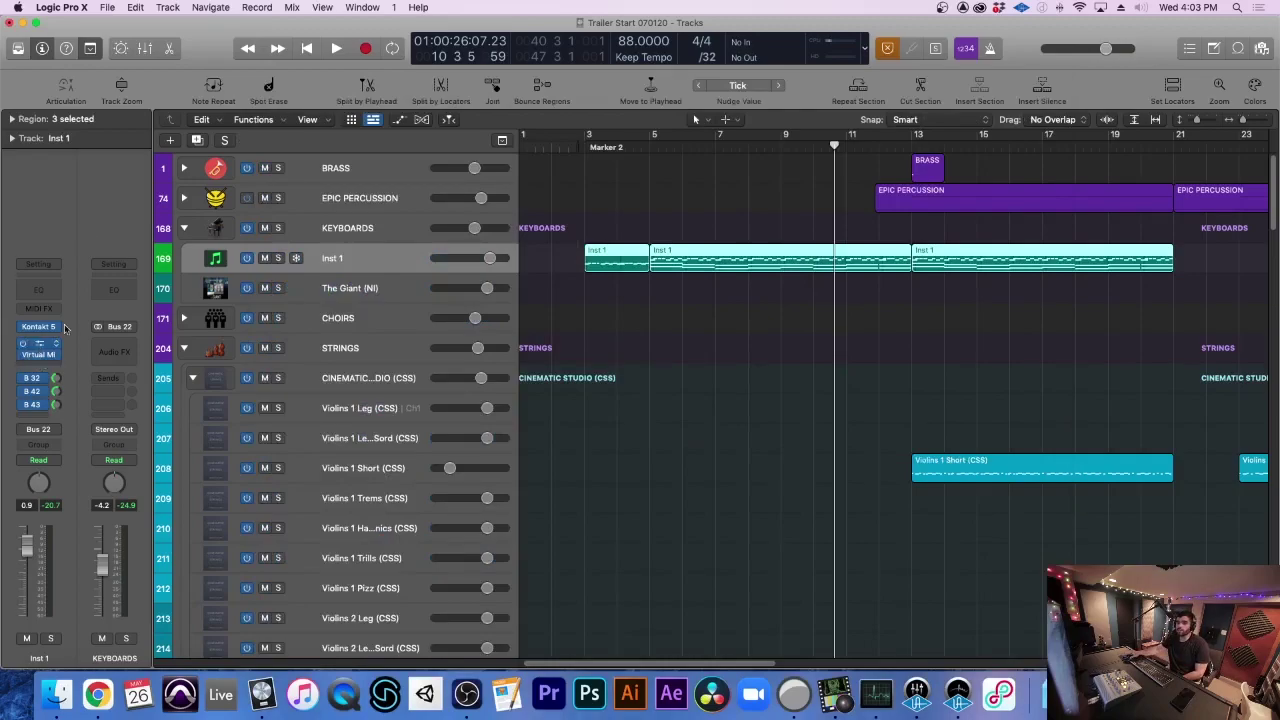
Examine the FabFilter Pro-Q 2 curve and the Virtual Mix Rack chain on Inst 1 while playing a passage around bar 7
left_click(38, 344)
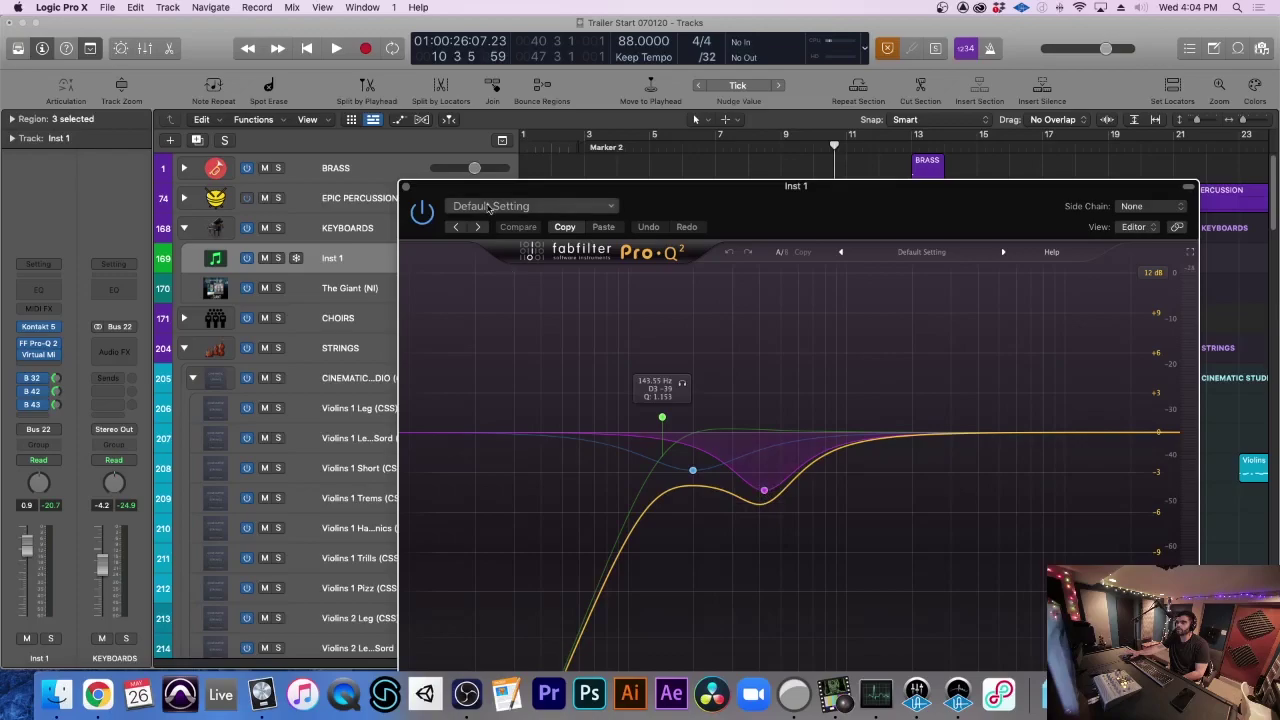
left_click(404, 187)
left_click(39, 354)
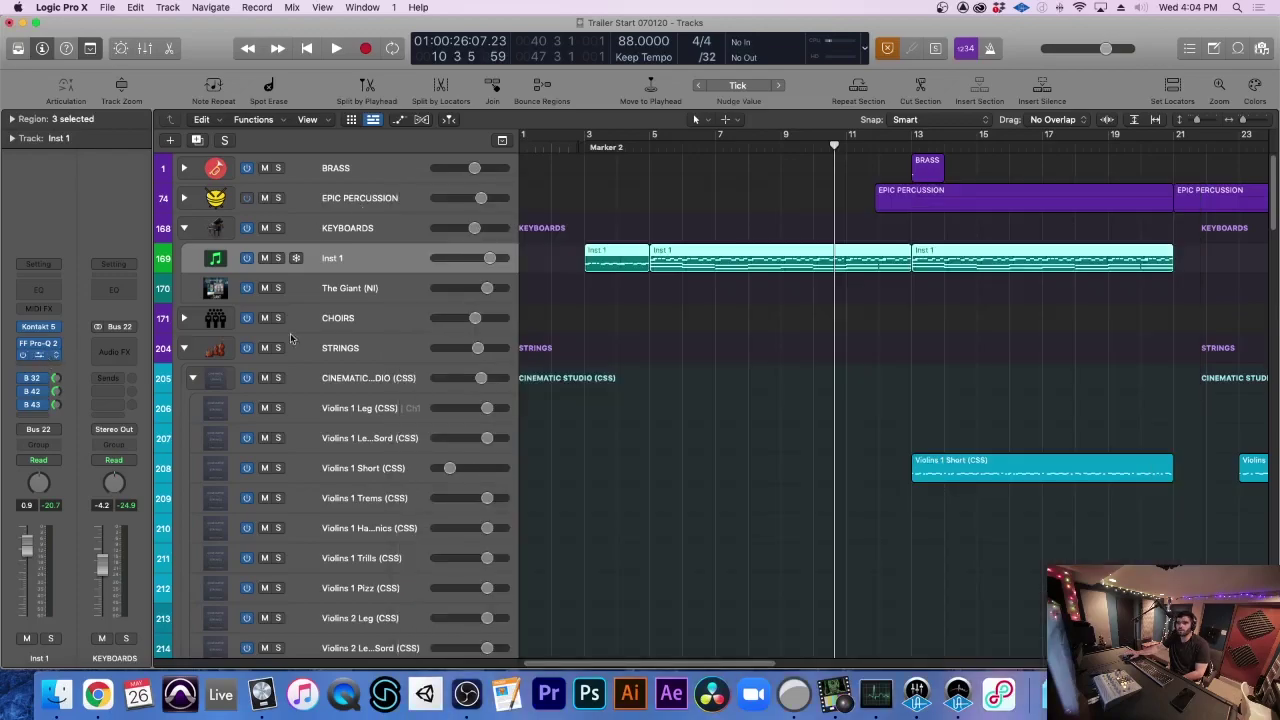
left_click_drag(692, 151, 411, 87)
left_click(712, 148)
key("space")
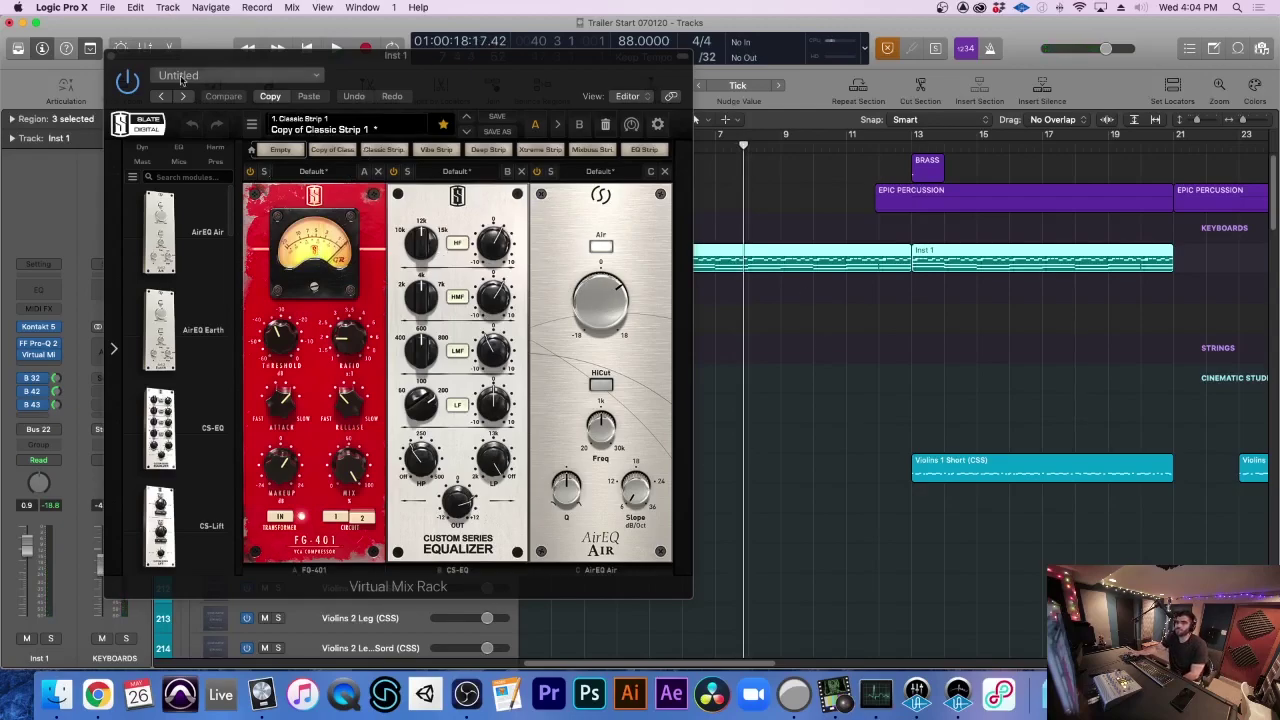
left_click(113, 58)
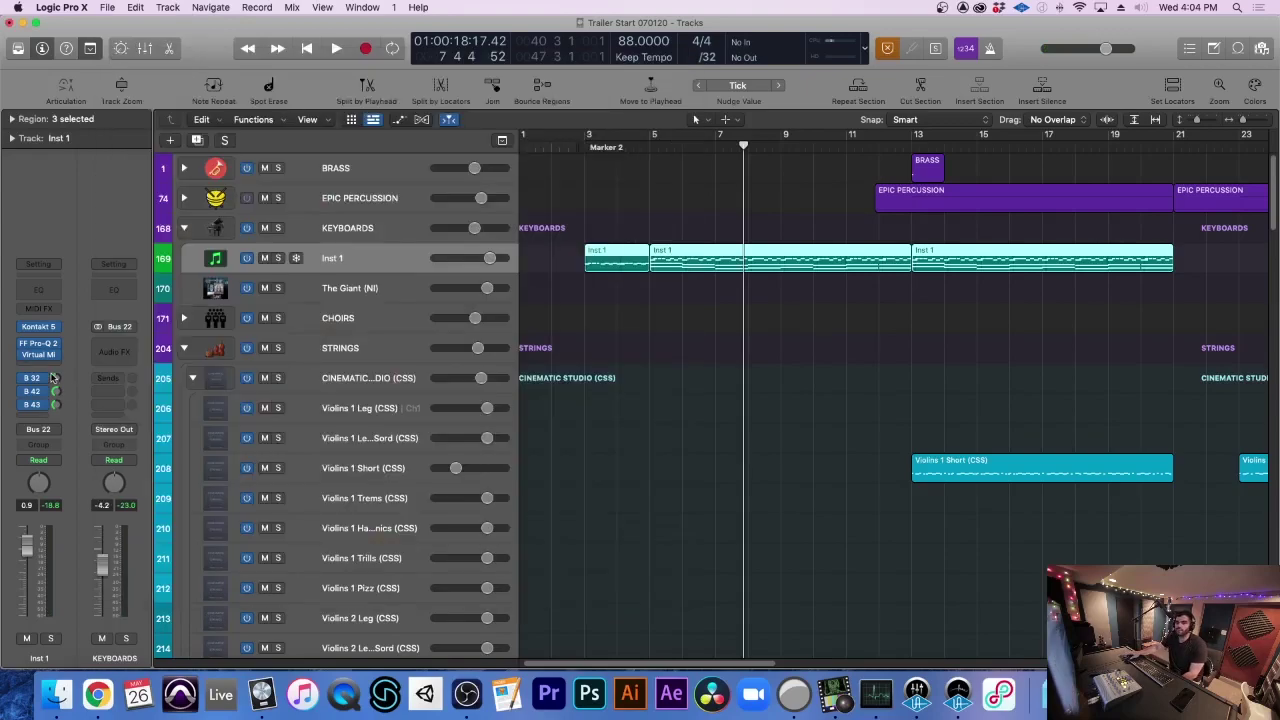
Open VerbSuite Classics on the Amsterdam Hall send of Inst 1 and examine its FG-BM7 Halls1 presets and decay setting
left_click(57, 381)
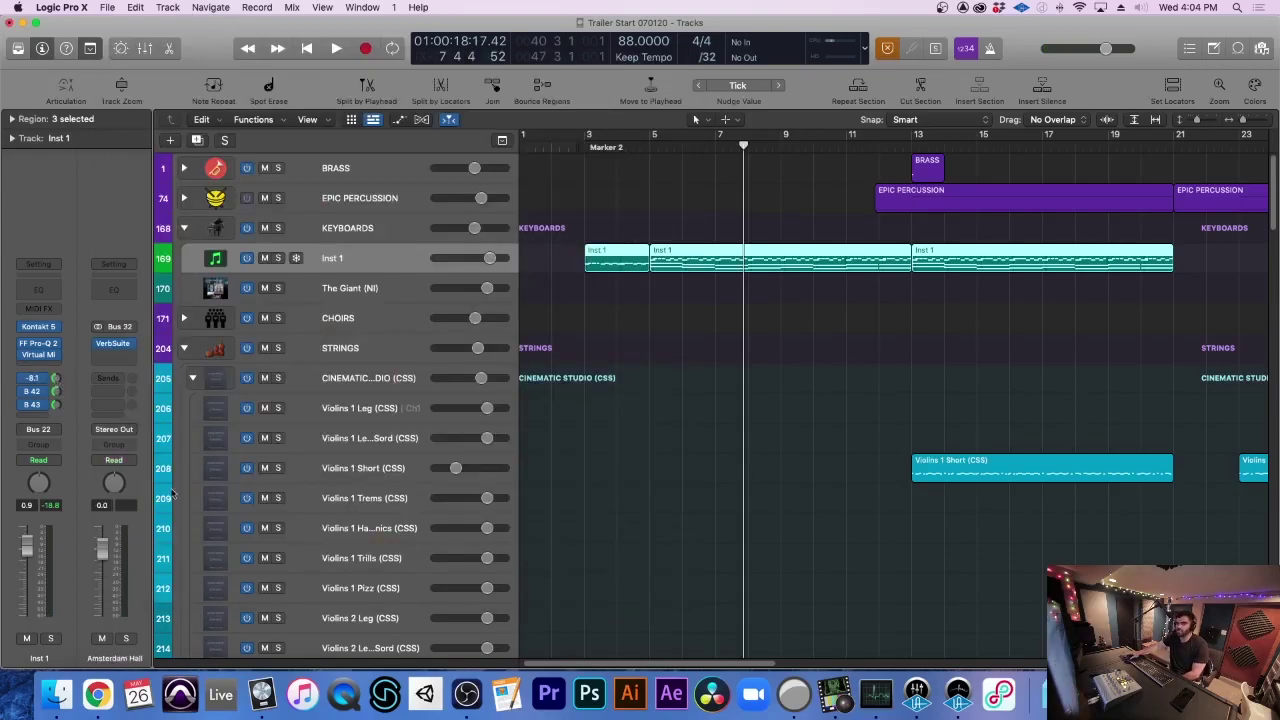
left_click(113, 343)
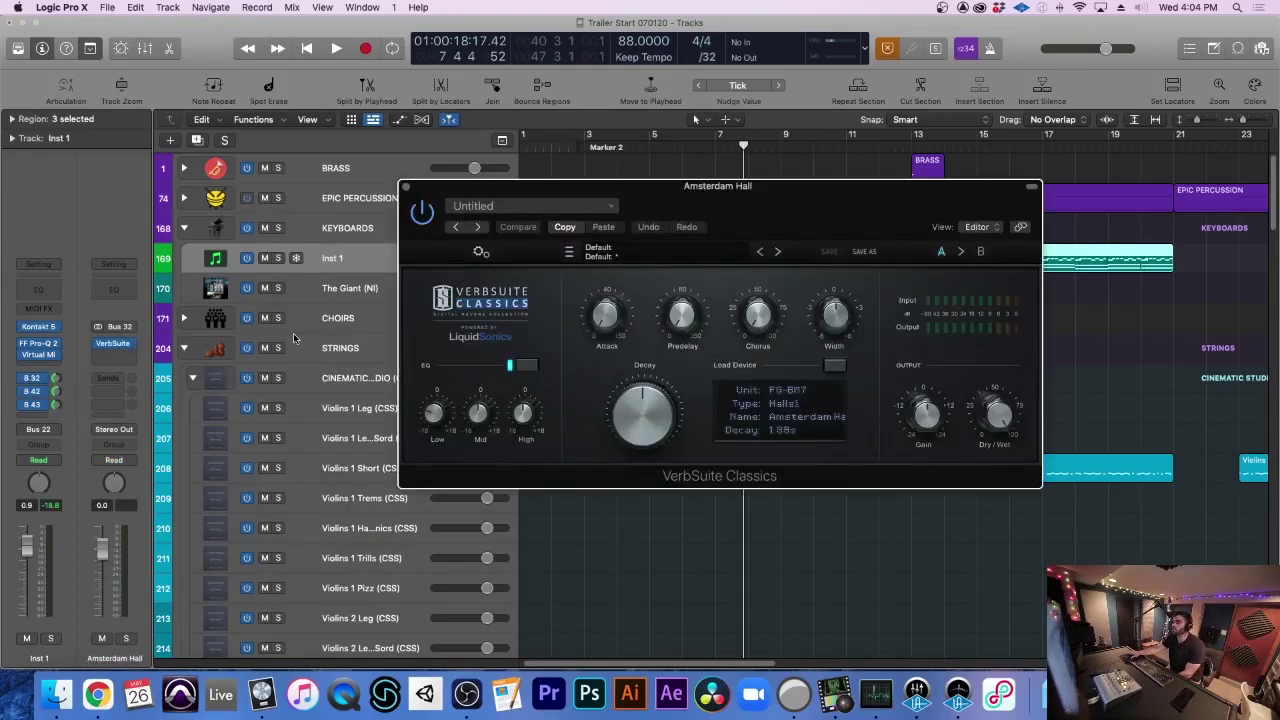
left_click(835, 368)
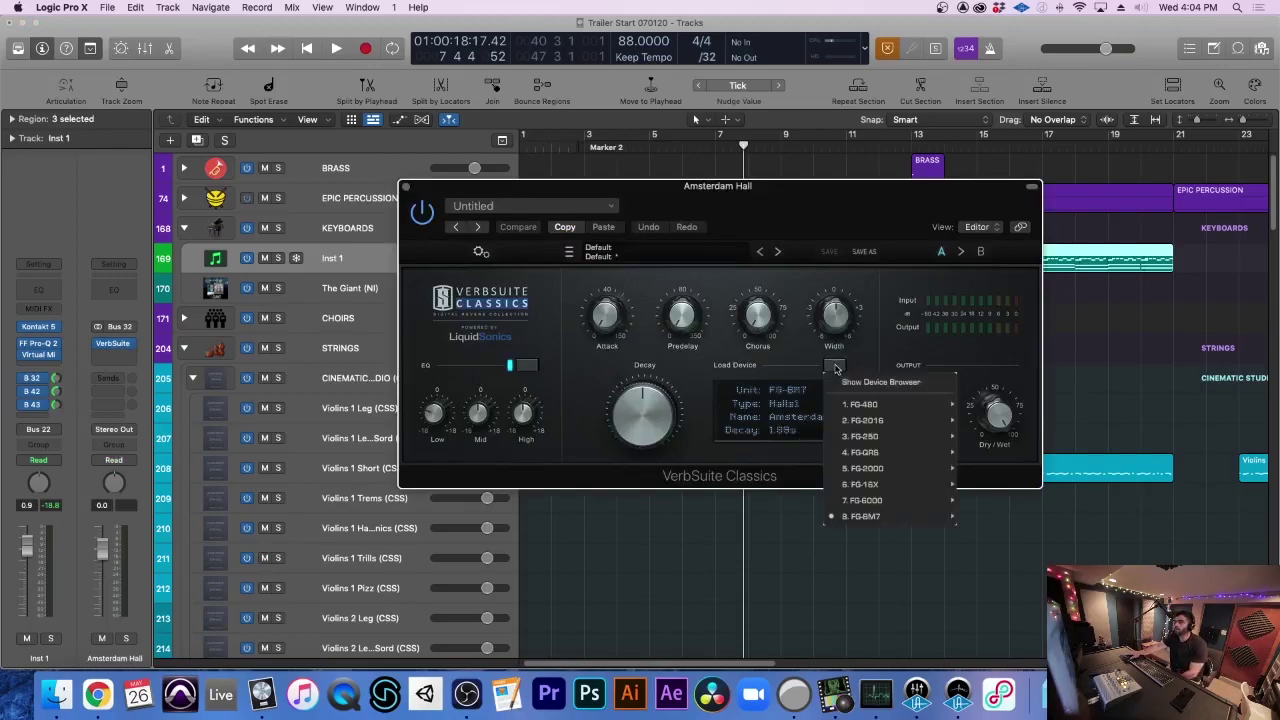
mouse_move(866, 528)
mouse_move(1010, 388)
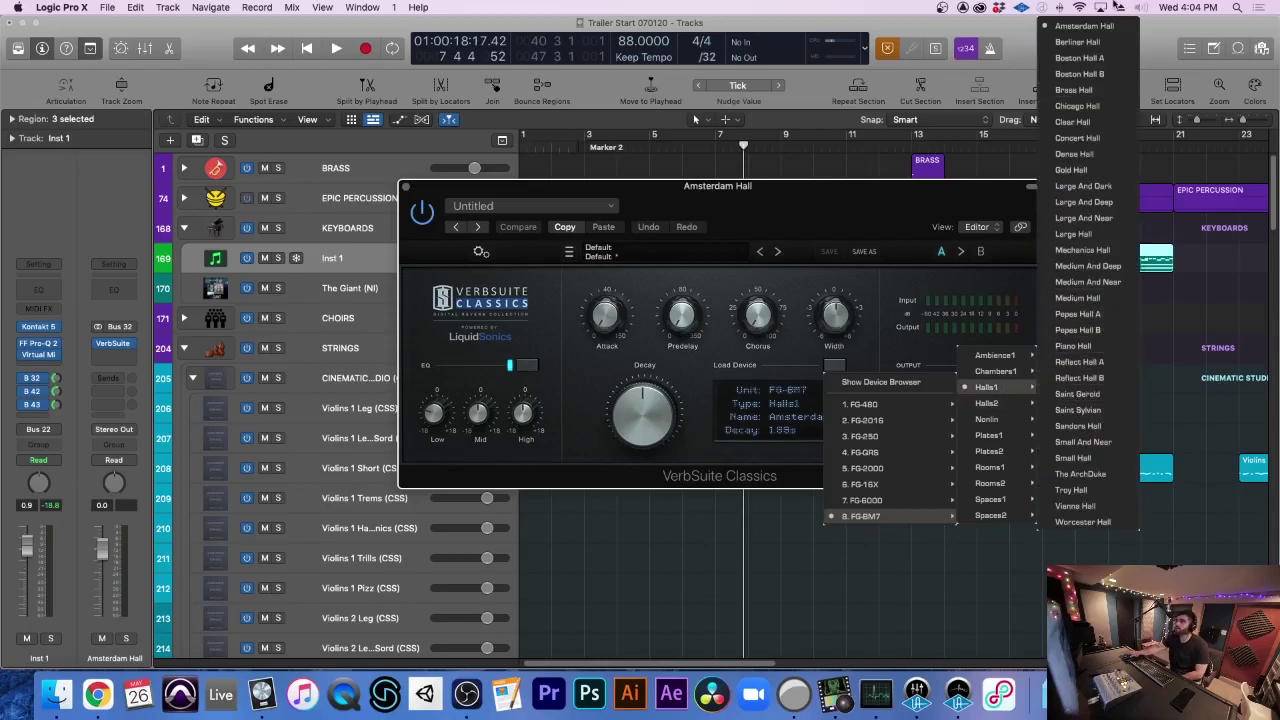
left_click(709, 349)
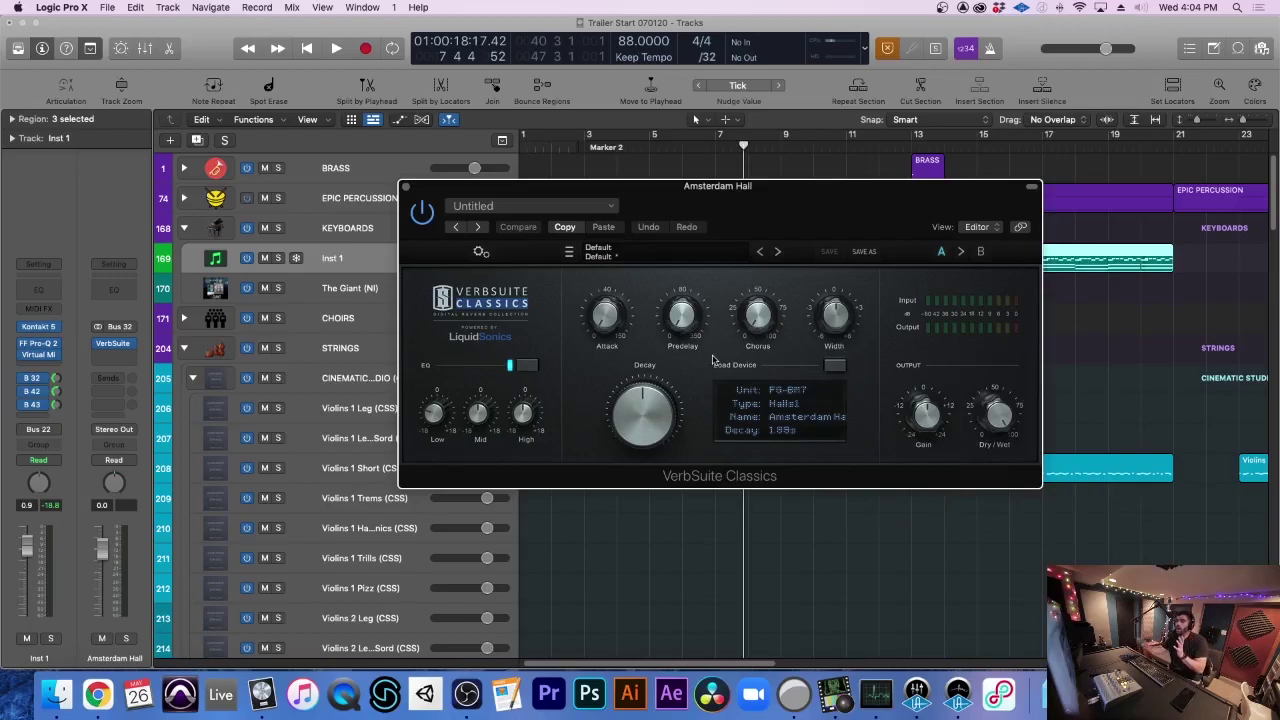
mouse_move(646, 421)
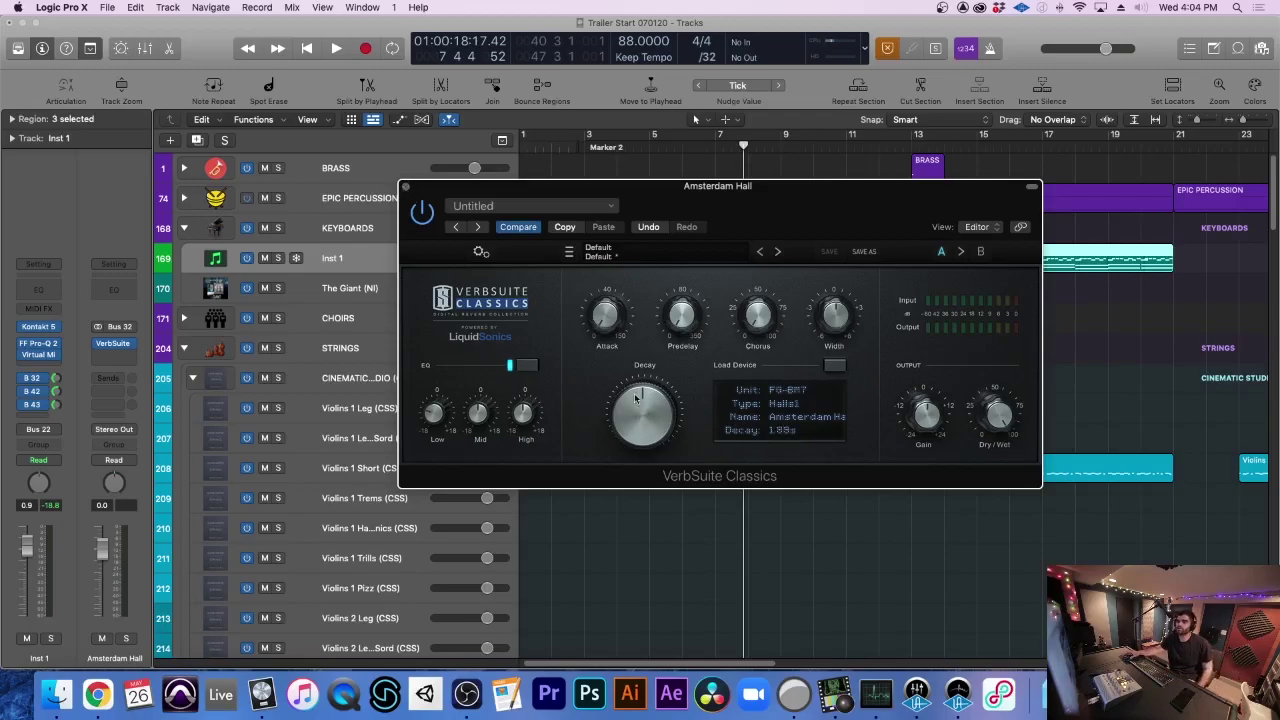
Open the Lustrous Plates reverb on the Plate Verb send of Inst 1 to examine its settings
left_click(118, 341)
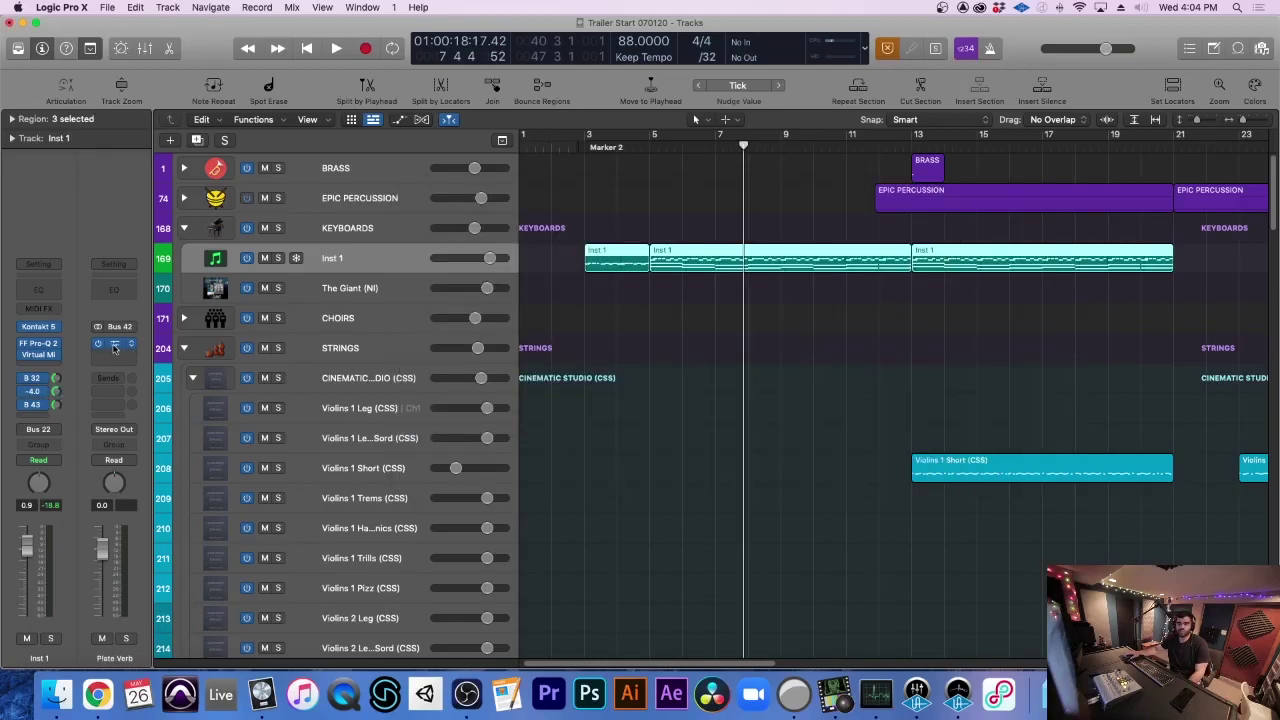
left_click_drag(673, 189, 731, 195)
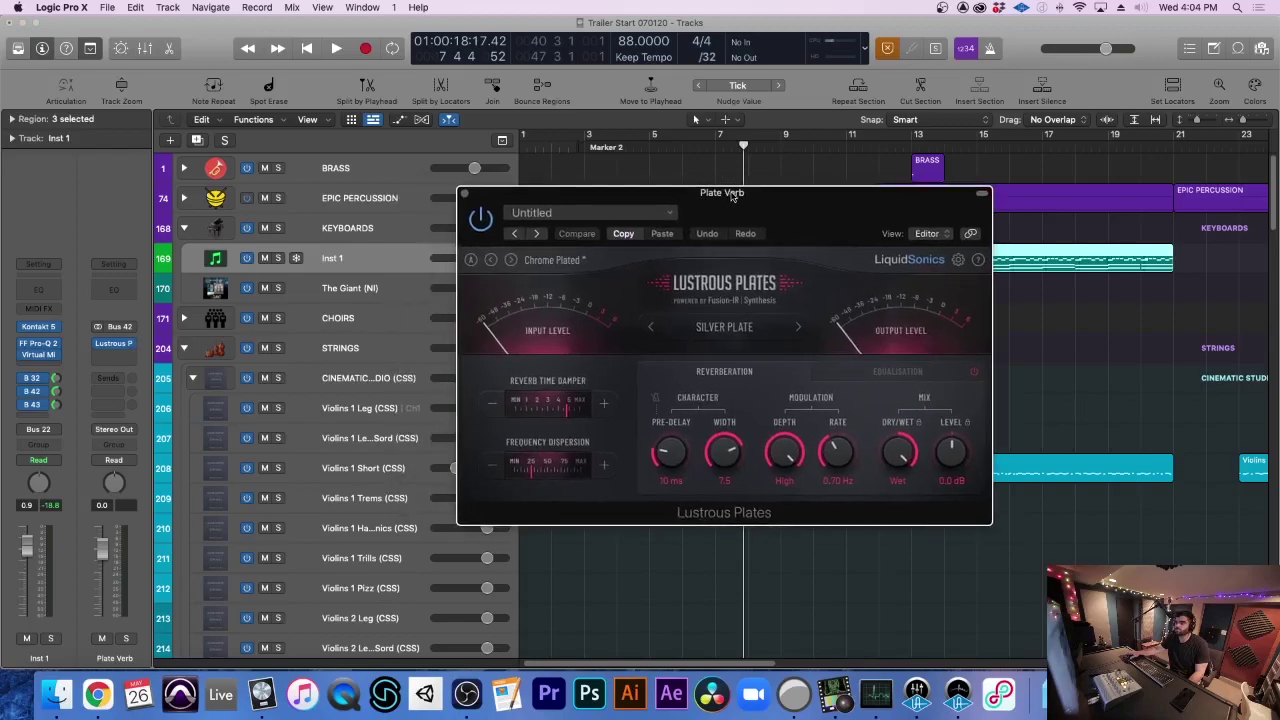
Close the plate reverb, open the Chorus on the Bus 43 send of Inst 1 to examine its settings, and close it
left_click(464, 194)
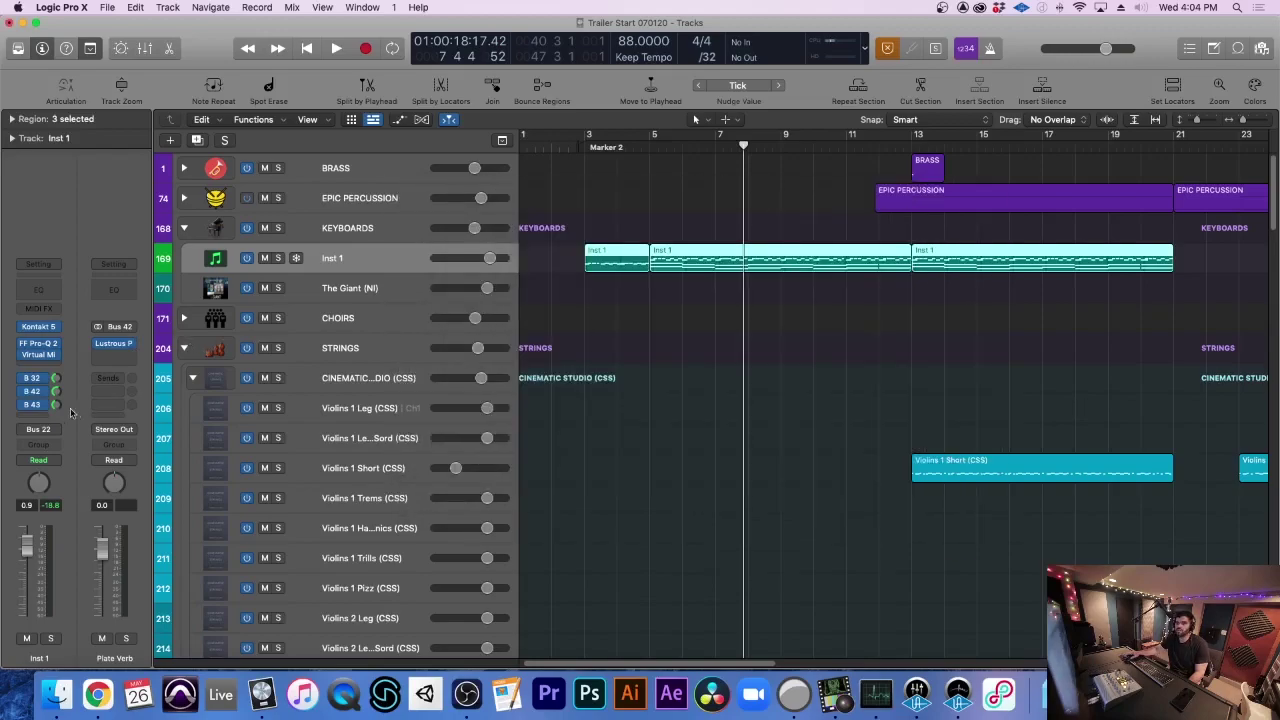
left_click(114, 343)
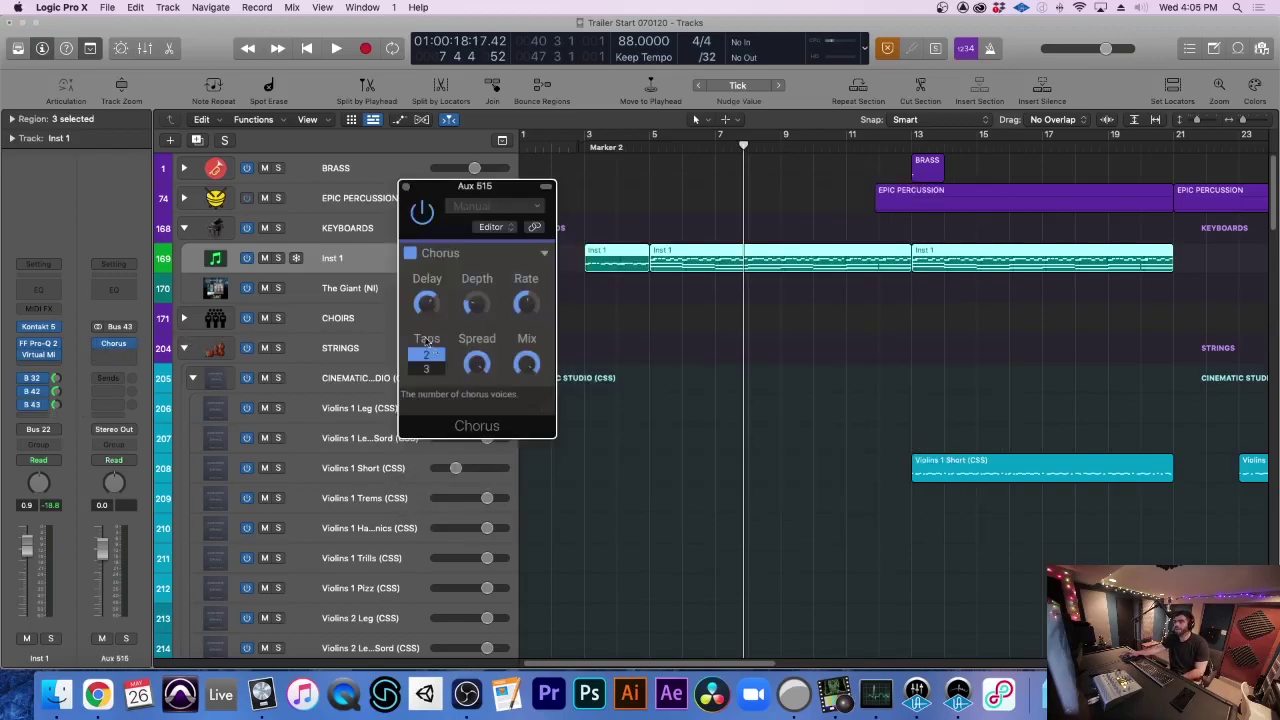
left_click(406, 188)
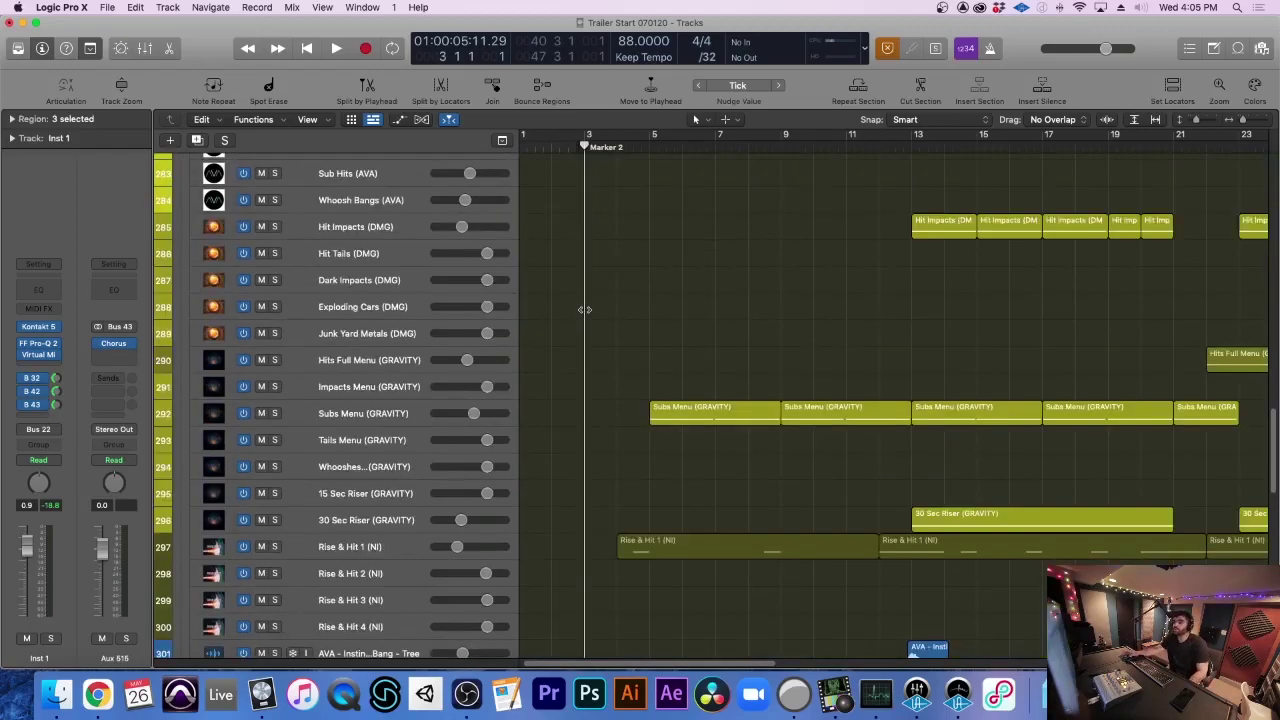
Examine the Omnisphere pad, sub bass and bass pulse regions in the Electronics soft synths up to about bar 35
scroll(607, 420, "down", 15)
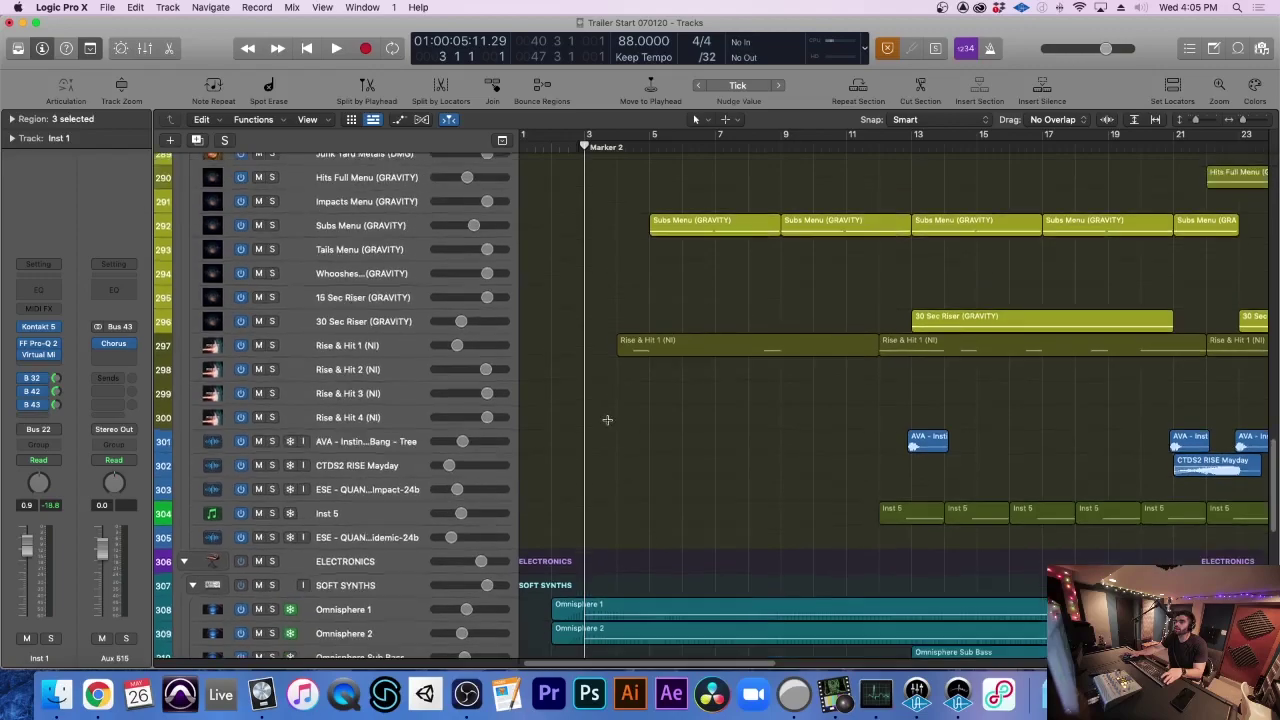
scroll(662, 388, "up", 3)
key("super+Down")
key("super+Down")
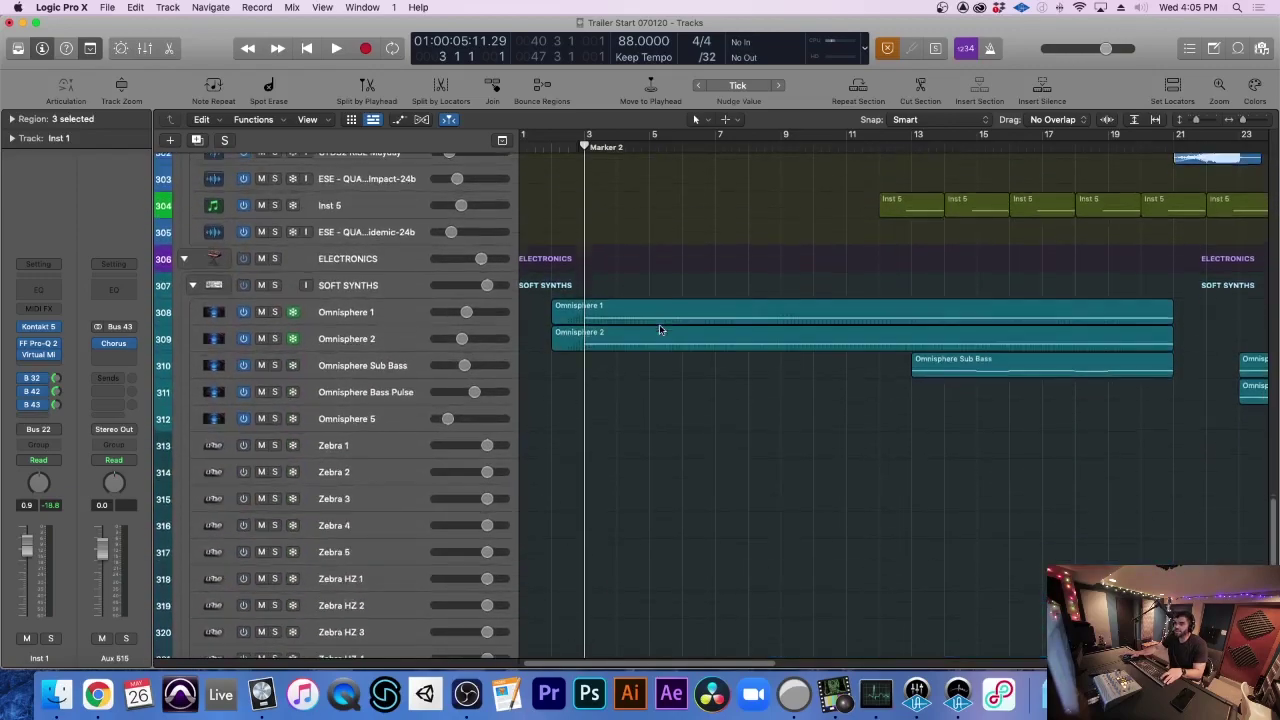
scroll(826, 334, "right", 1)
scroll(826, 334, "right", 10)
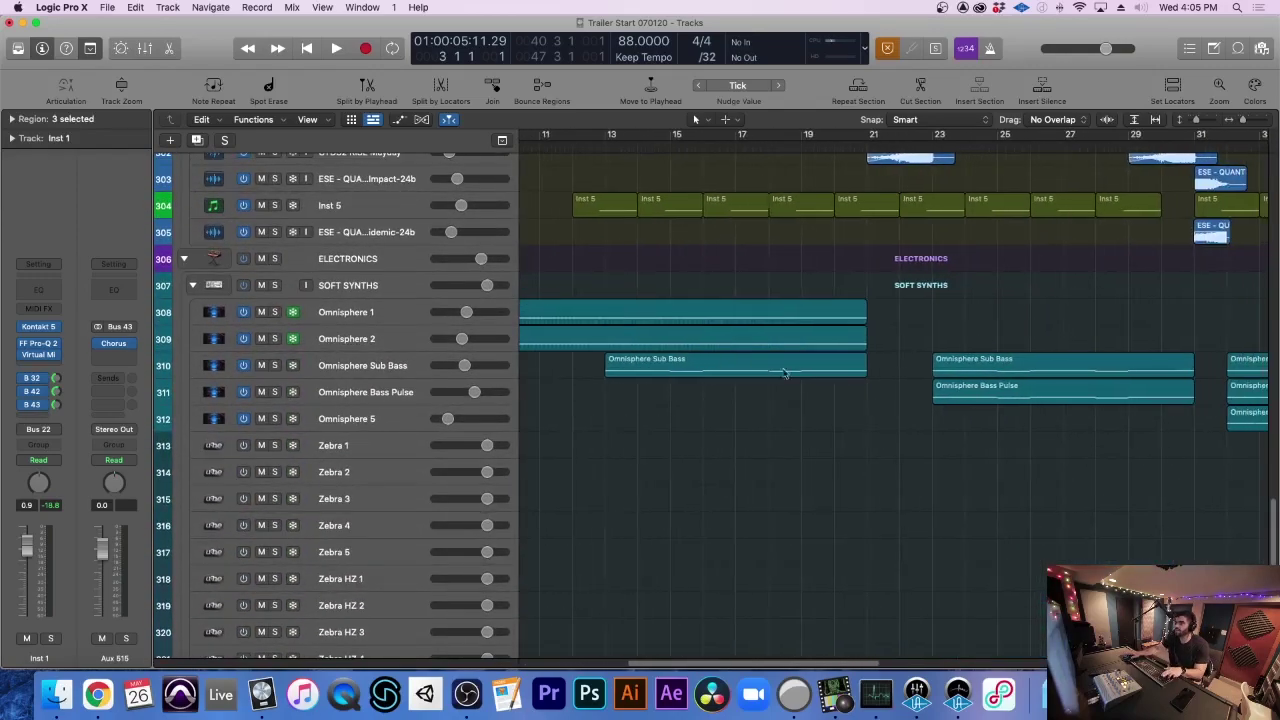
scroll(893, 351, "right", 4)
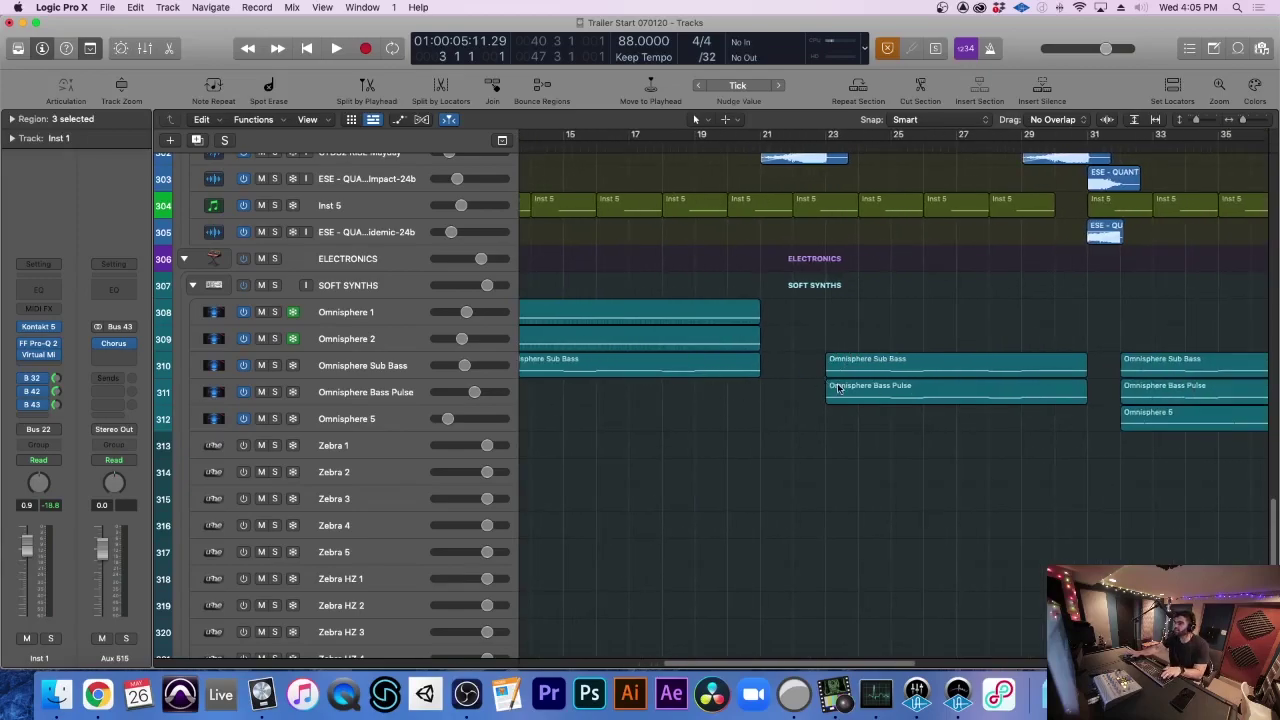
Examine the Gravity subs, risers and DMG hit impacts regions from the start of the arrangement
scroll(990, 362, "left", 15)
scroll(990, 362, "up", 5)
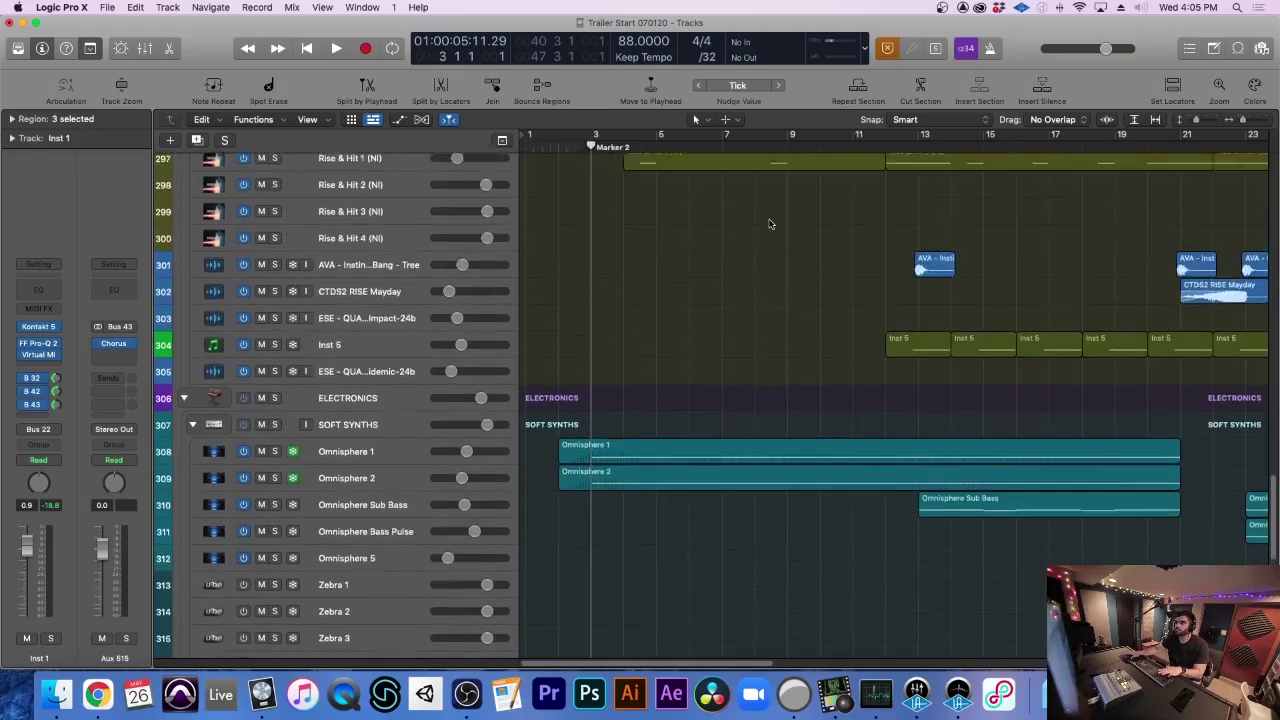
scroll(706, 273, "up", 10)
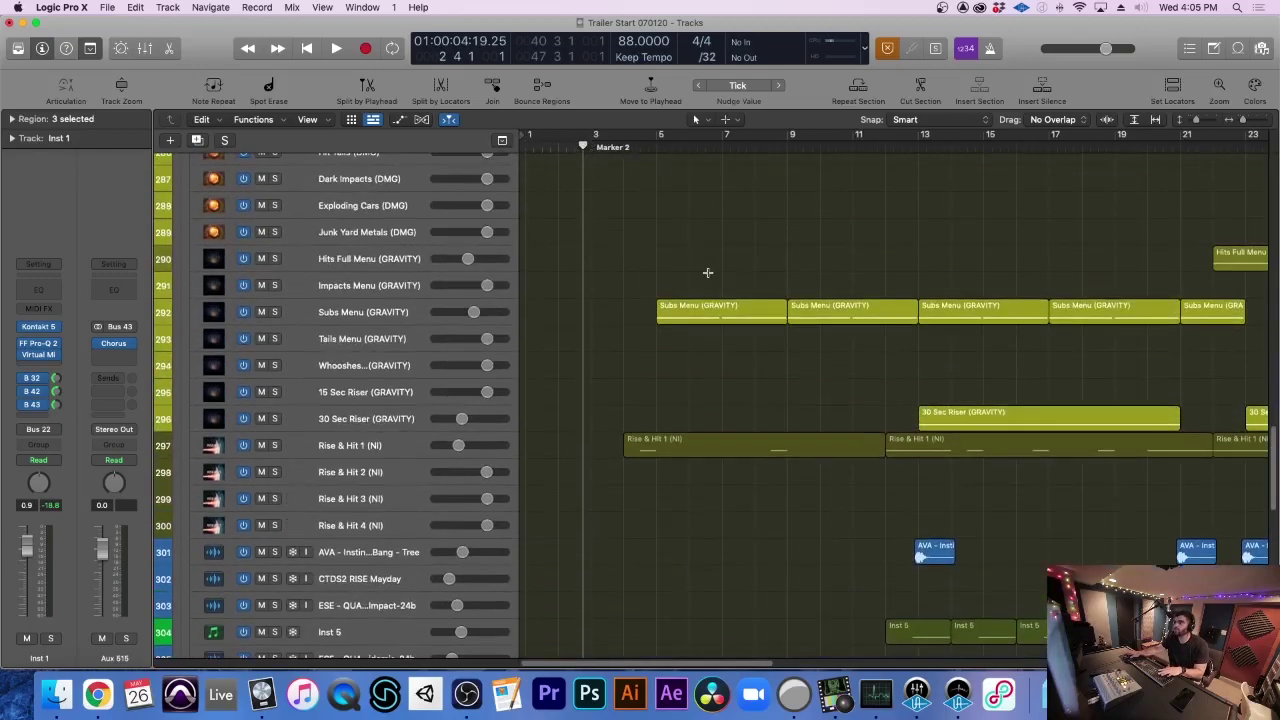
scroll(877, 292, "right", 2)
scroll(872, 240, "up", 3)
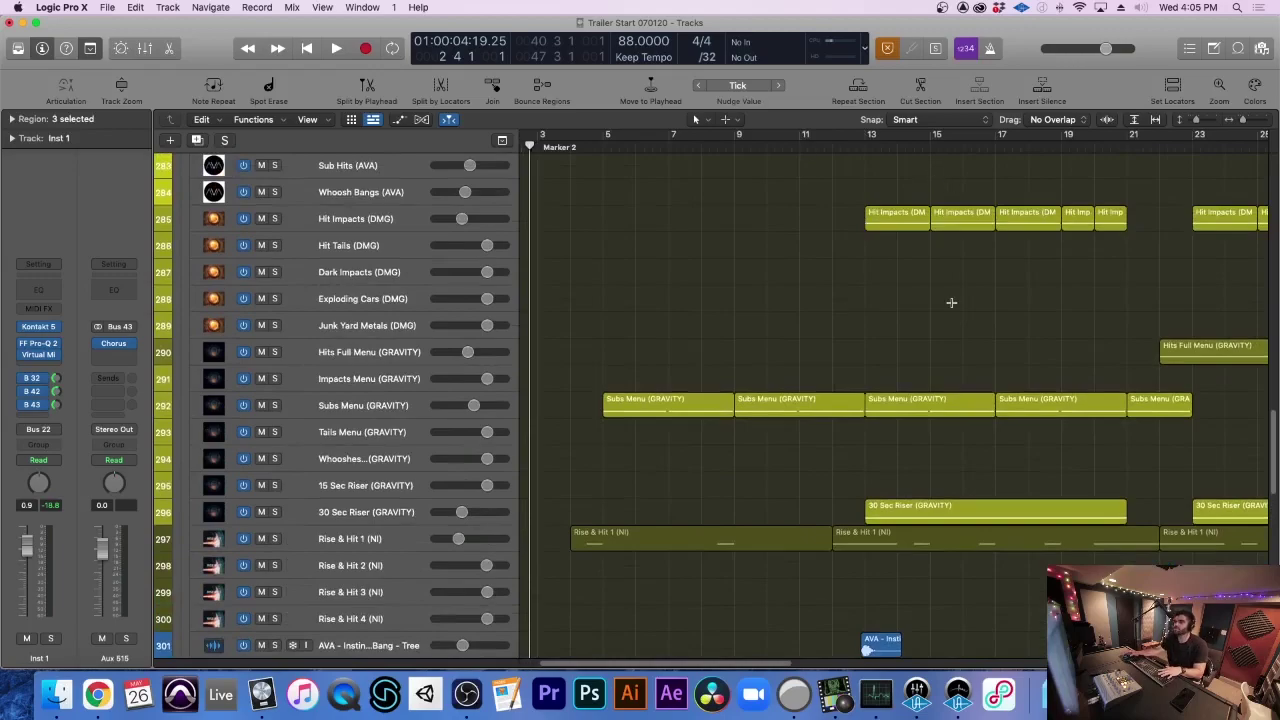
Play the intro from bar 2 into bar 13 while following the piano and Cinematic Studio string regions, and stop playback
key("space")
scroll(598, 221, "left", 2)
scroll(598, 221, "down", 2)
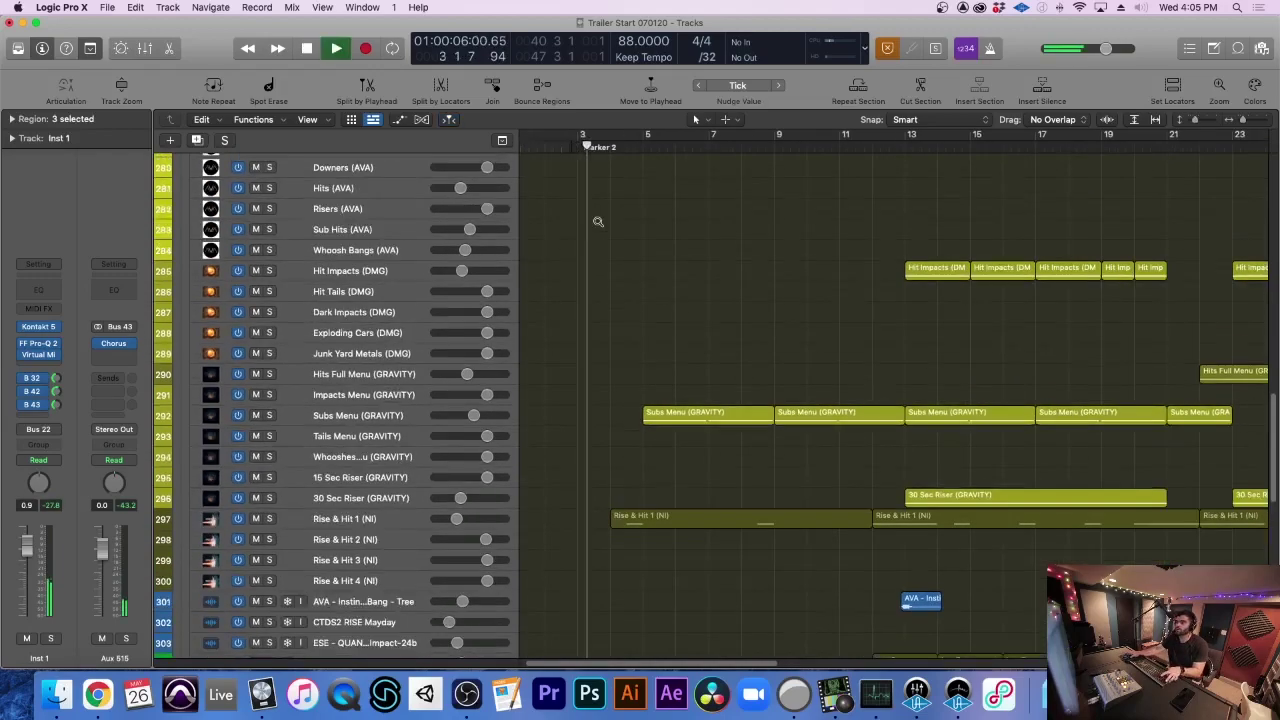
scroll(598, 221, "down", 2)
scroll(694, 283, "up", 5)
scroll(698, 286, "up", 10)
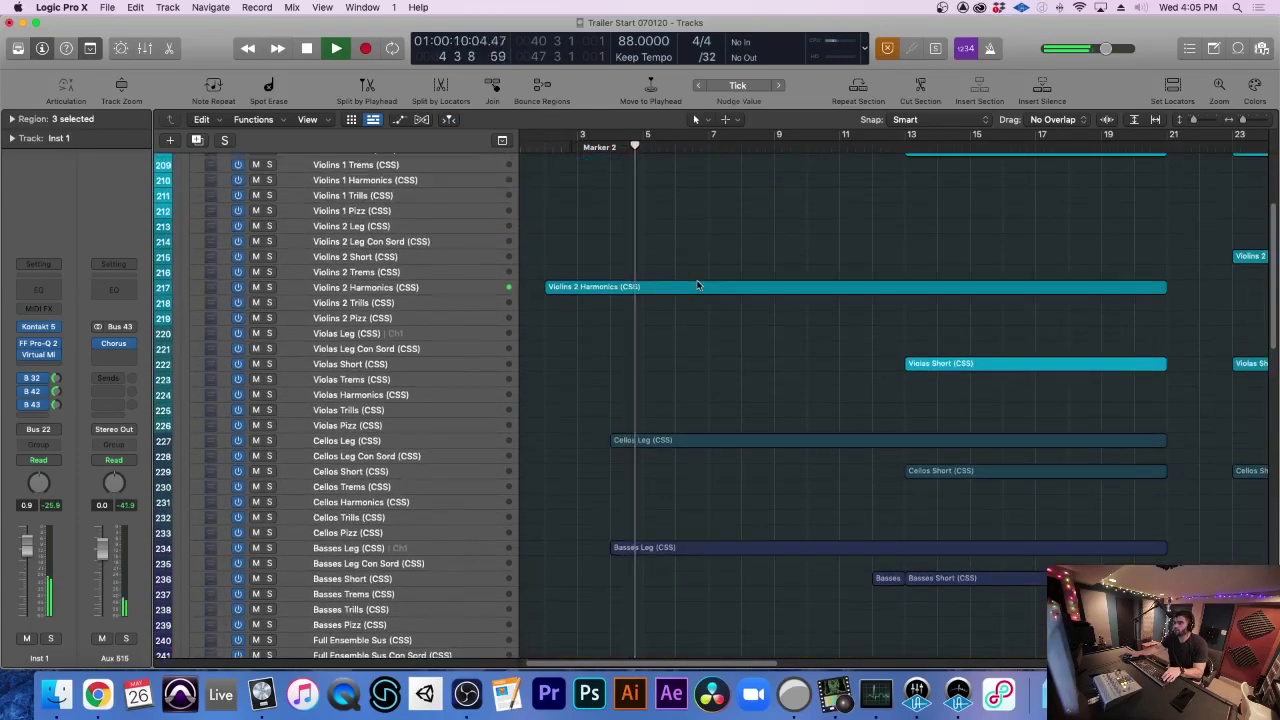
scroll(698, 286, "up", 3)
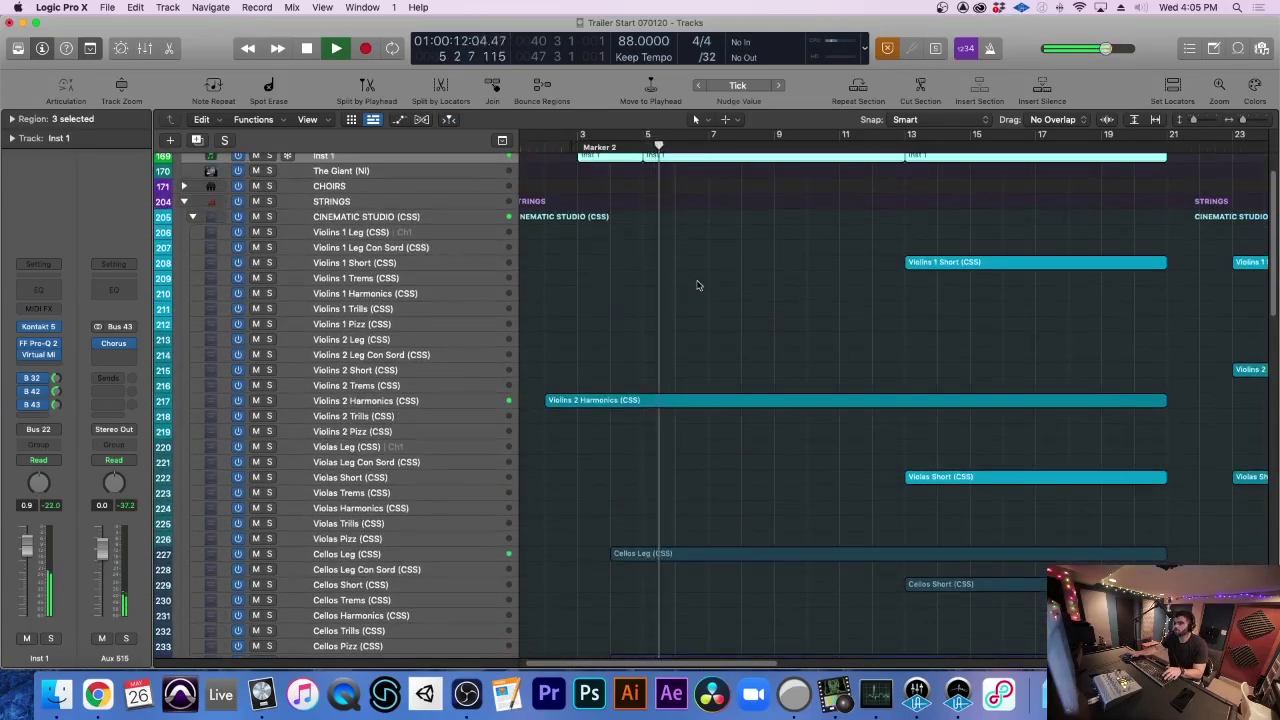
scroll(698, 286, "down", 2)
scroll(698, 286, "right", 2)
scroll(698, 286, "up", 3)
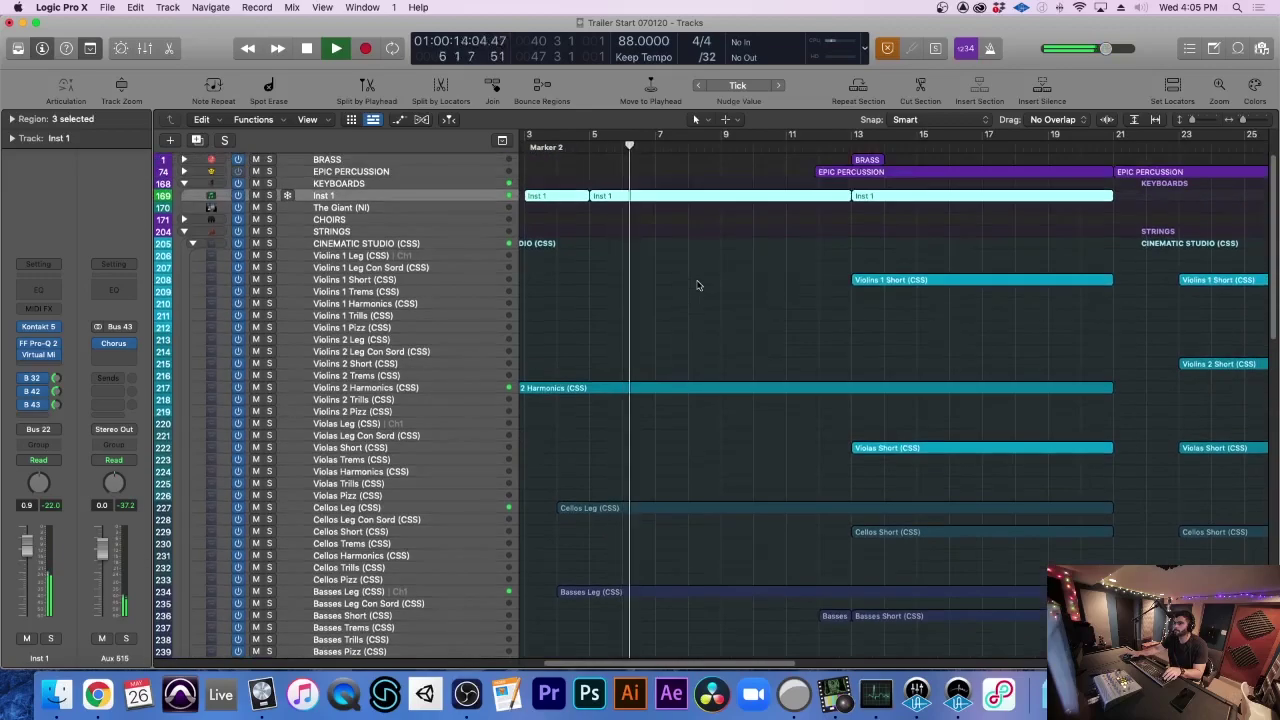
scroll(698, 286, "right", 2)
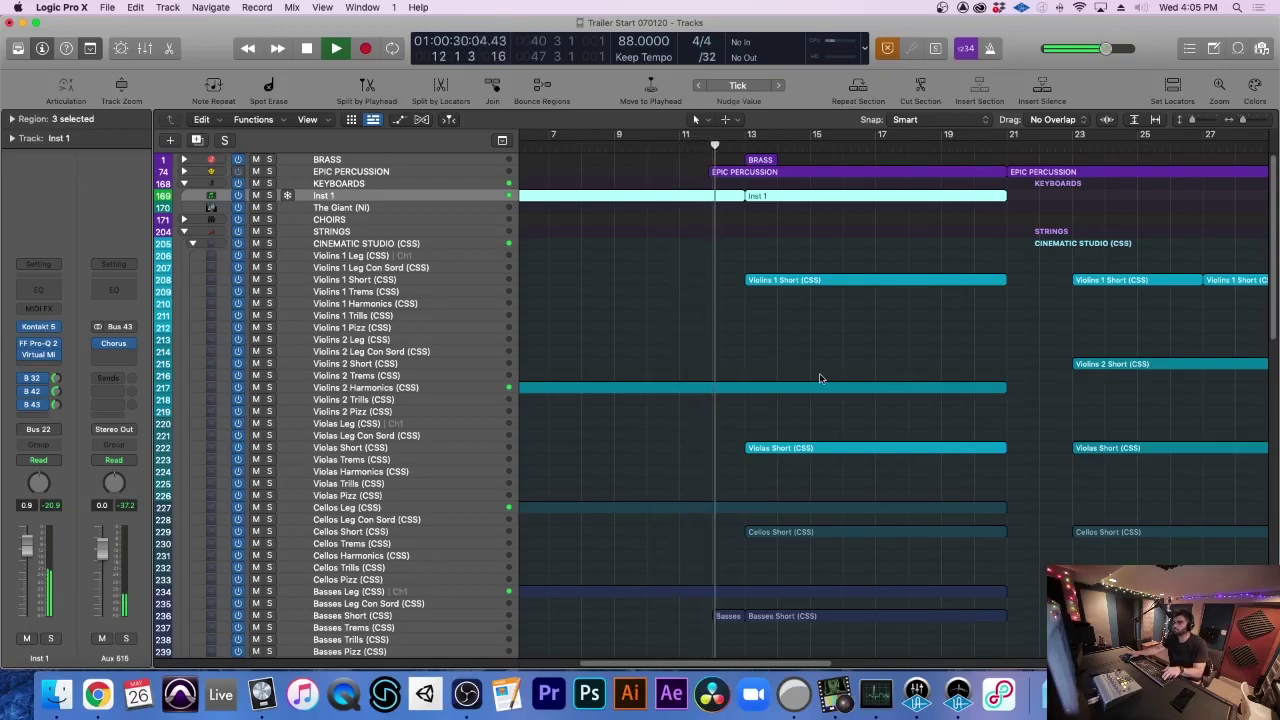
scroll(819, 378, "right", 2)
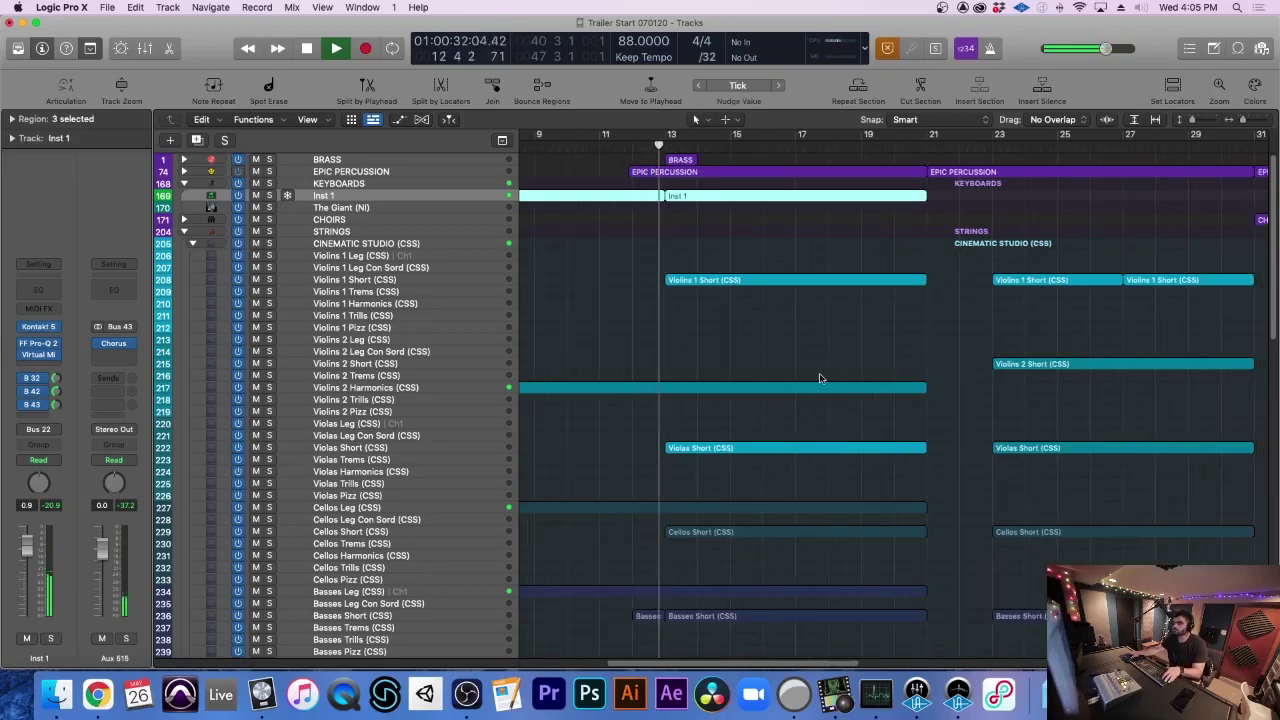
key("space")
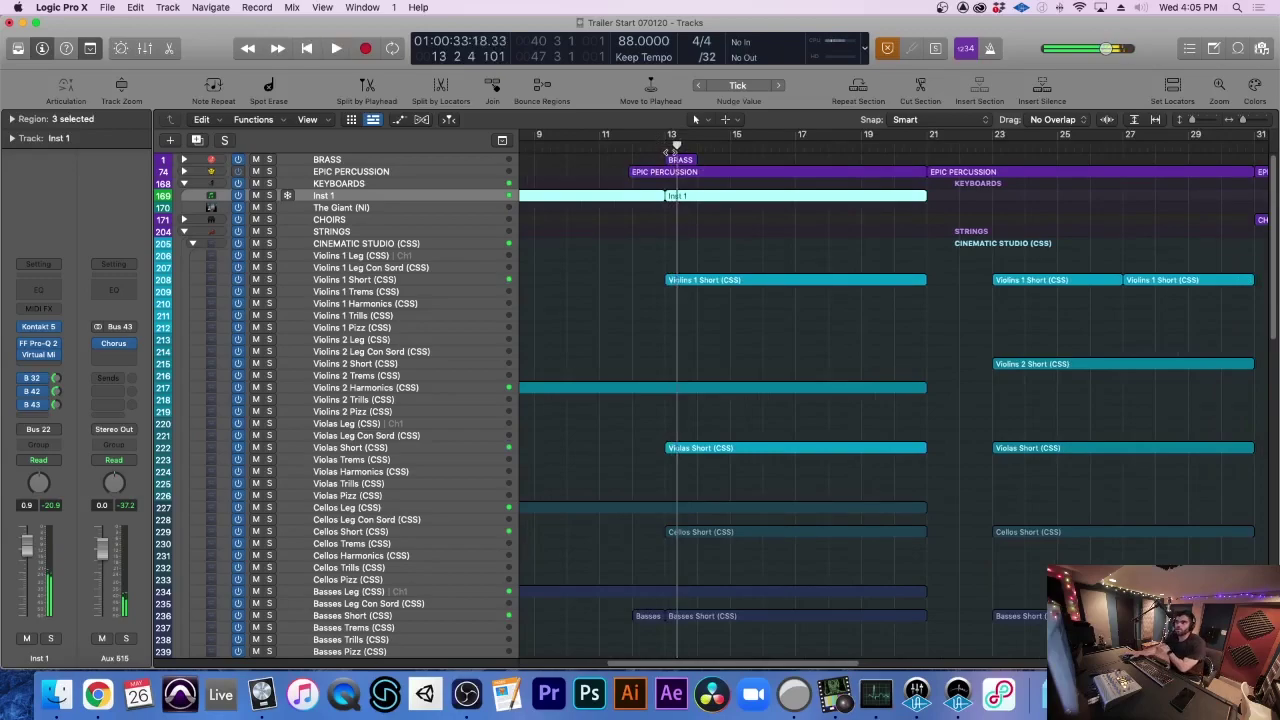
Place the playhead at bar 13 and examine the piano and Violins 1 Short regions from there
left_click(663, 148)
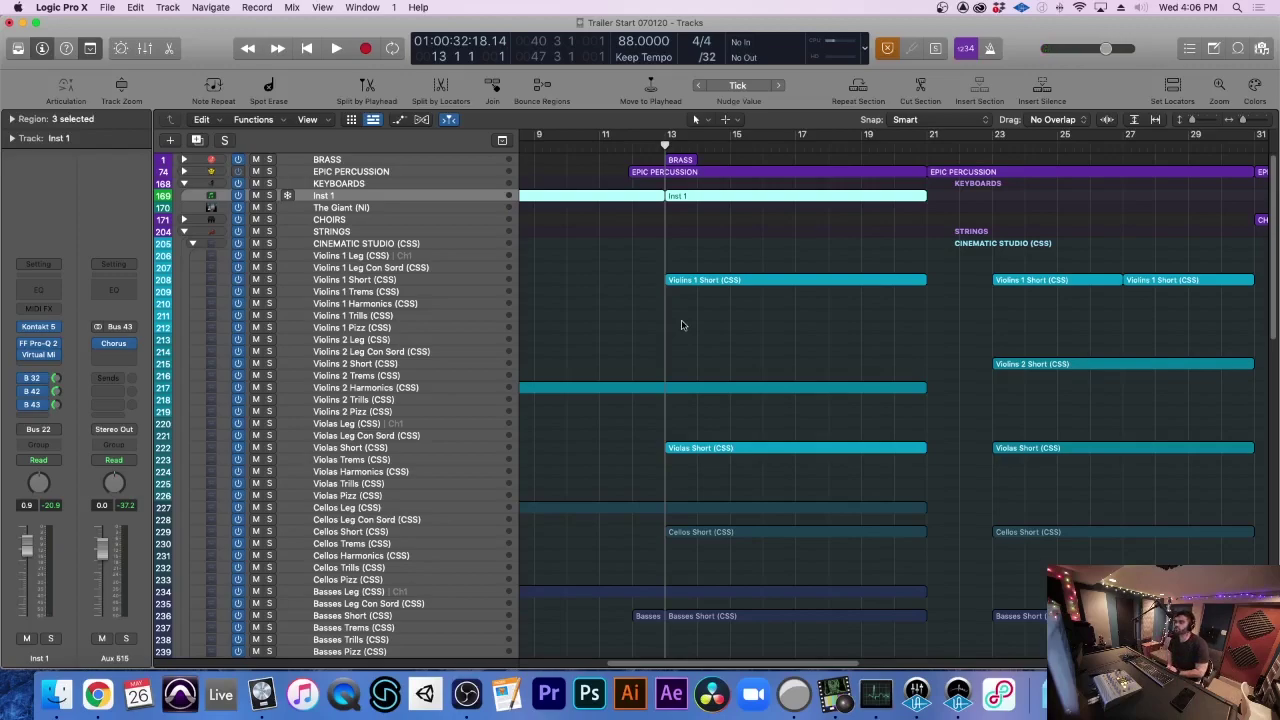
key("super+Down")
key("super+Down")
key("super+Down")
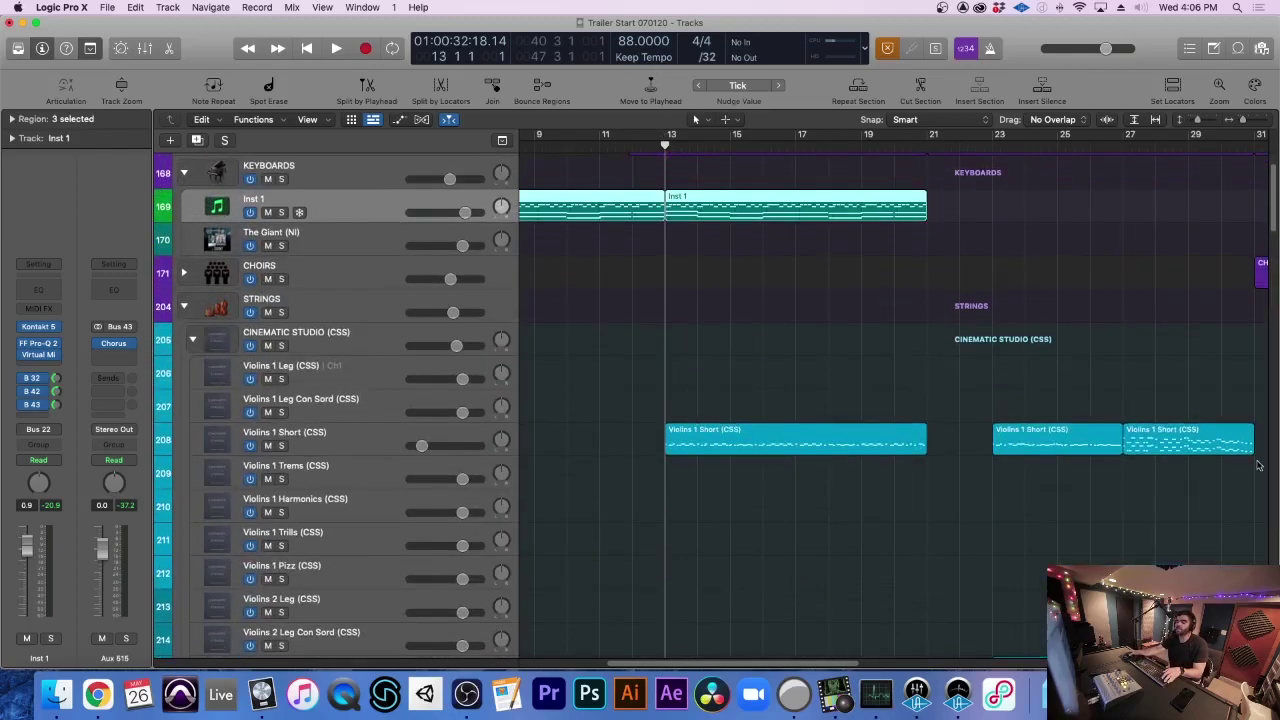
Examine the riser, hit, sub and Inst 5 regions across the length of the arrangement
scroll(665, 249, "down", 20)
key("super+Up")
key("super+Up")
scroll(300, 309, "down", 2)
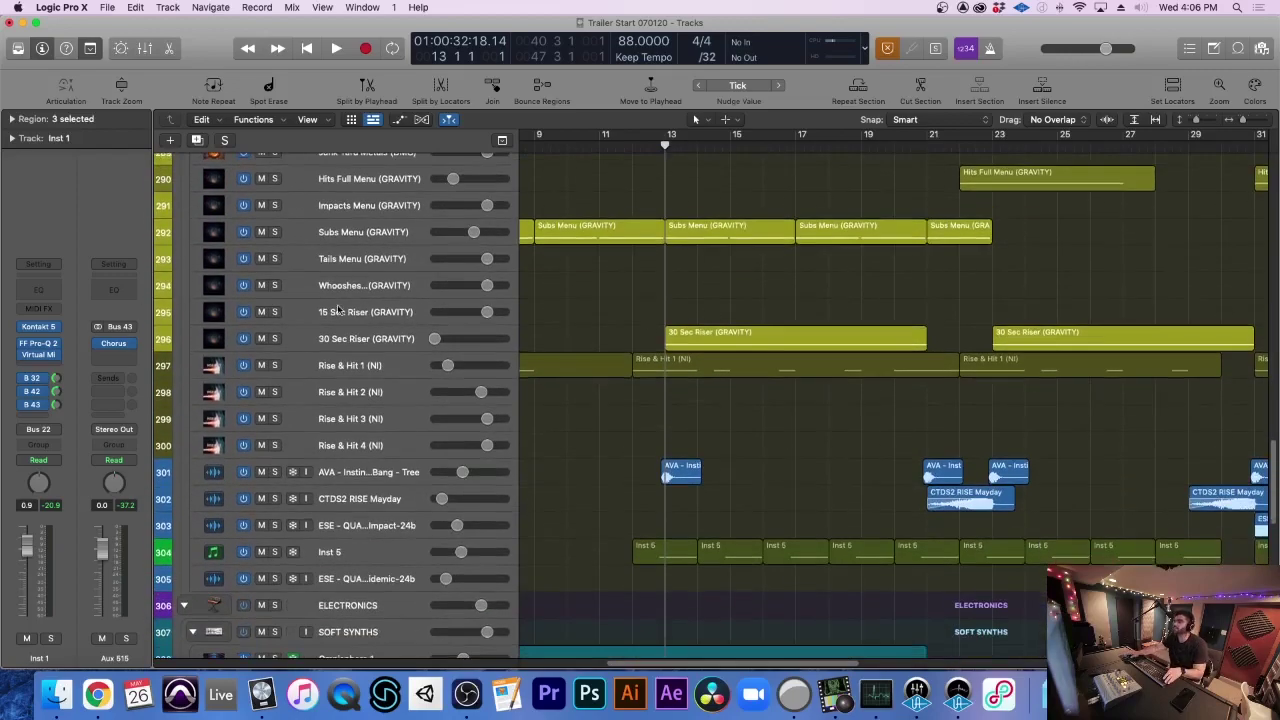
key("super+Left")
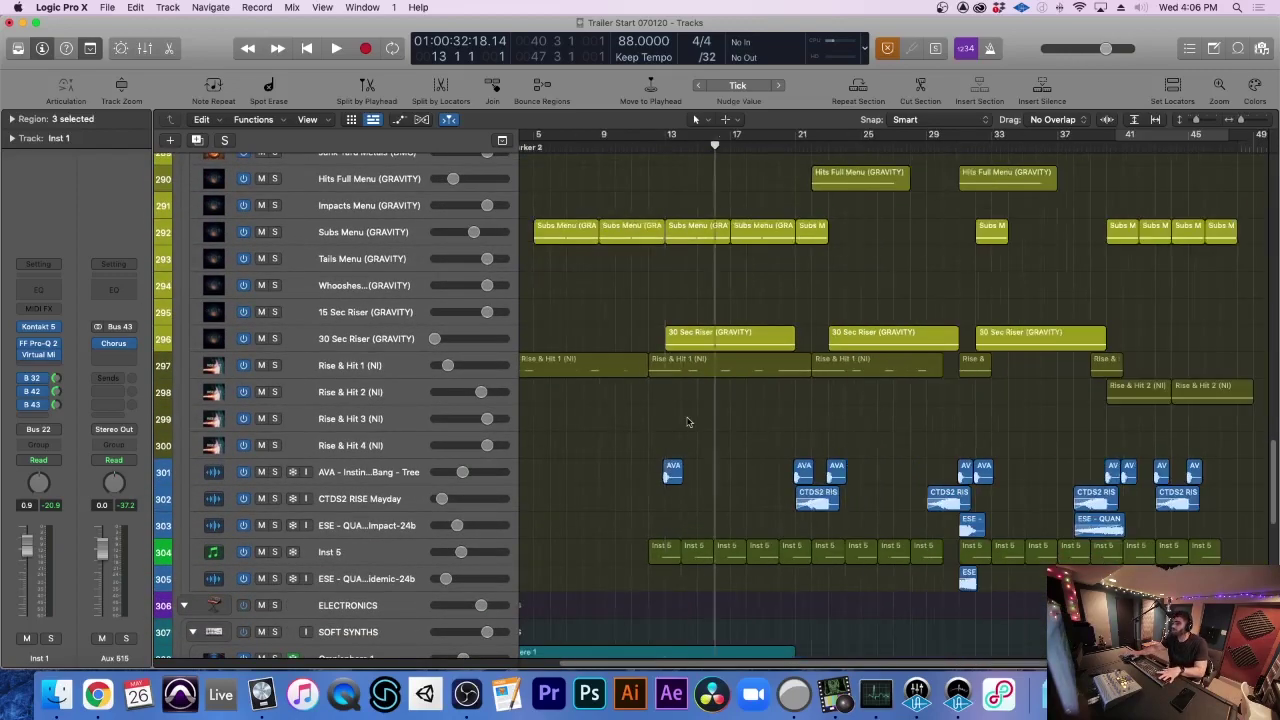
key("super+Right")
key("super+Right")
Examine the Violas, Cellos and Basses Short regions and the gap between them from bar 13 to bar 31
scroll(963, 394, "right", 3)
scroll(963, 390, "up", 5)
scroll(963, 390, "up", 15)
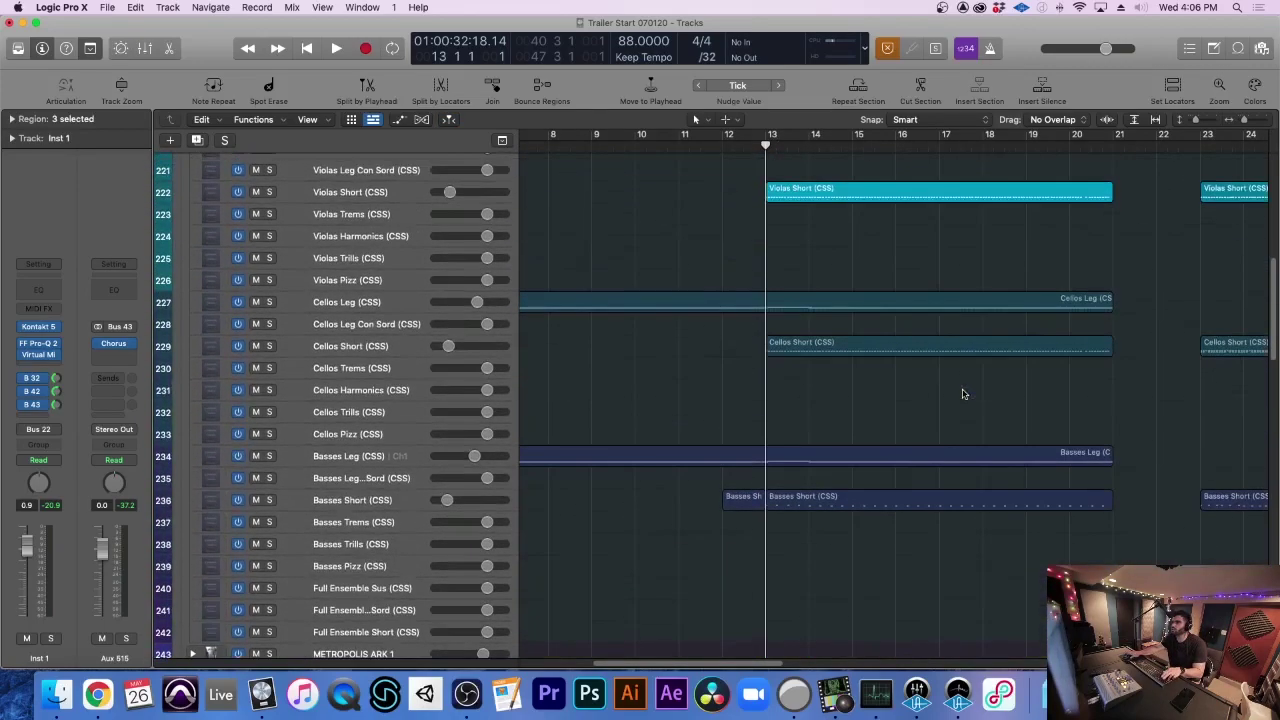
scroll(963, 394, "right", 2)
scroll(743, 241, "up", 2)
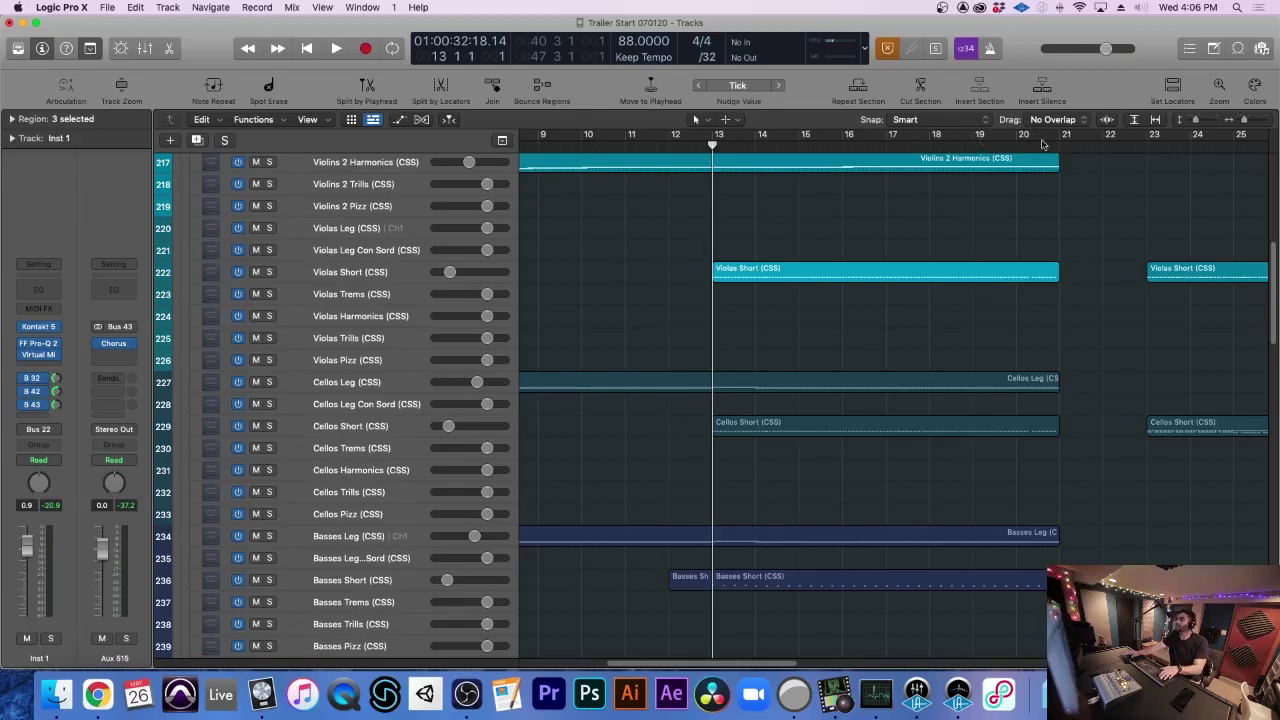
scroll(1066, 145, "right", 3)
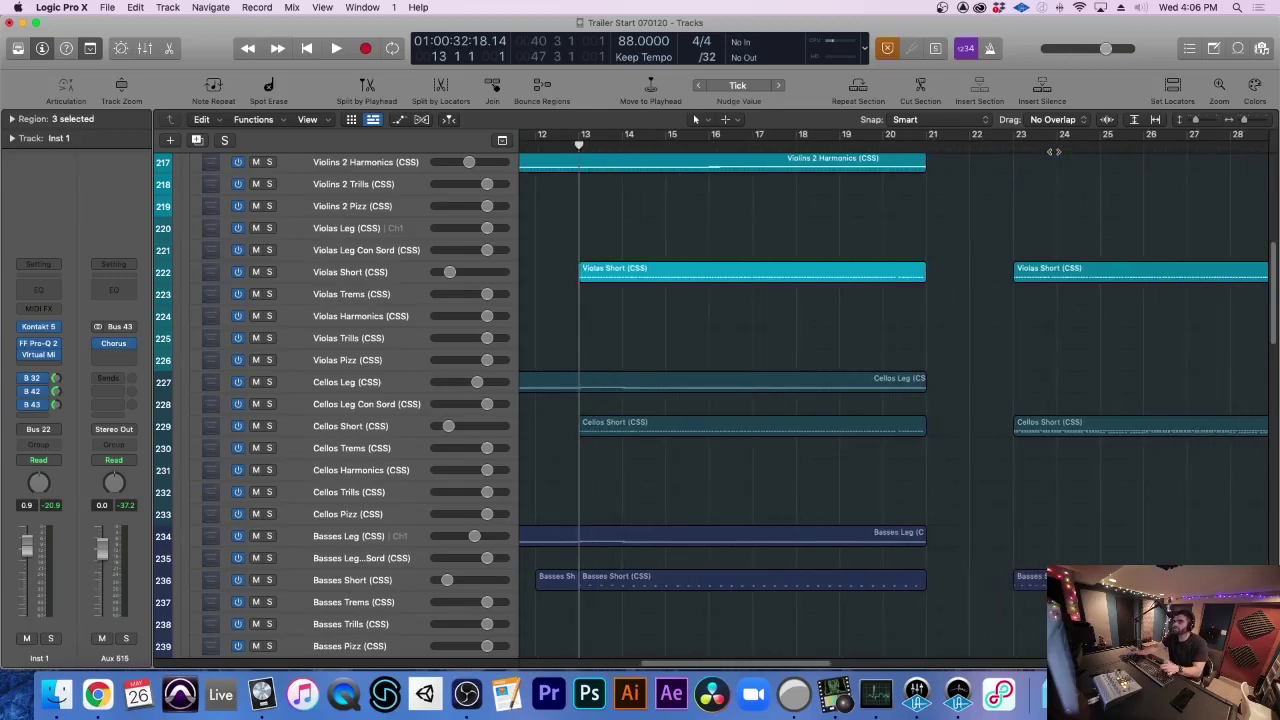
scroll(1052, 151, "right", 3)
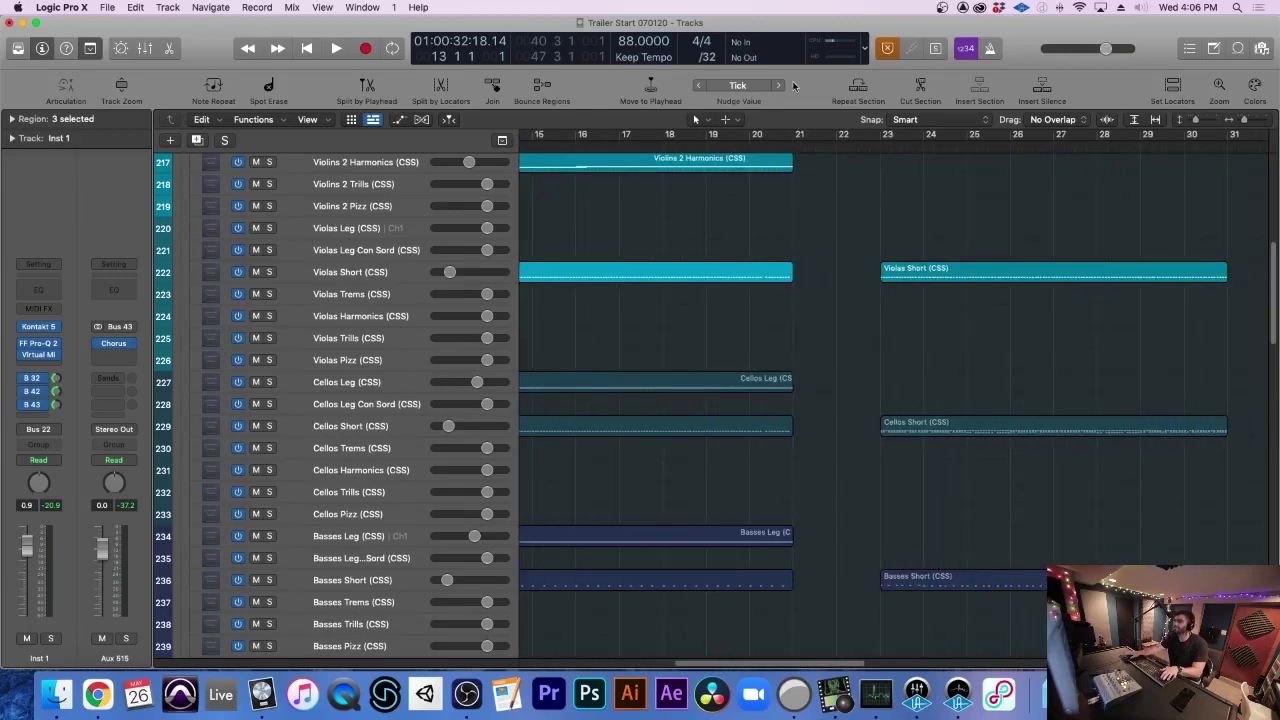
scroll(1015, 375, "left", 5)
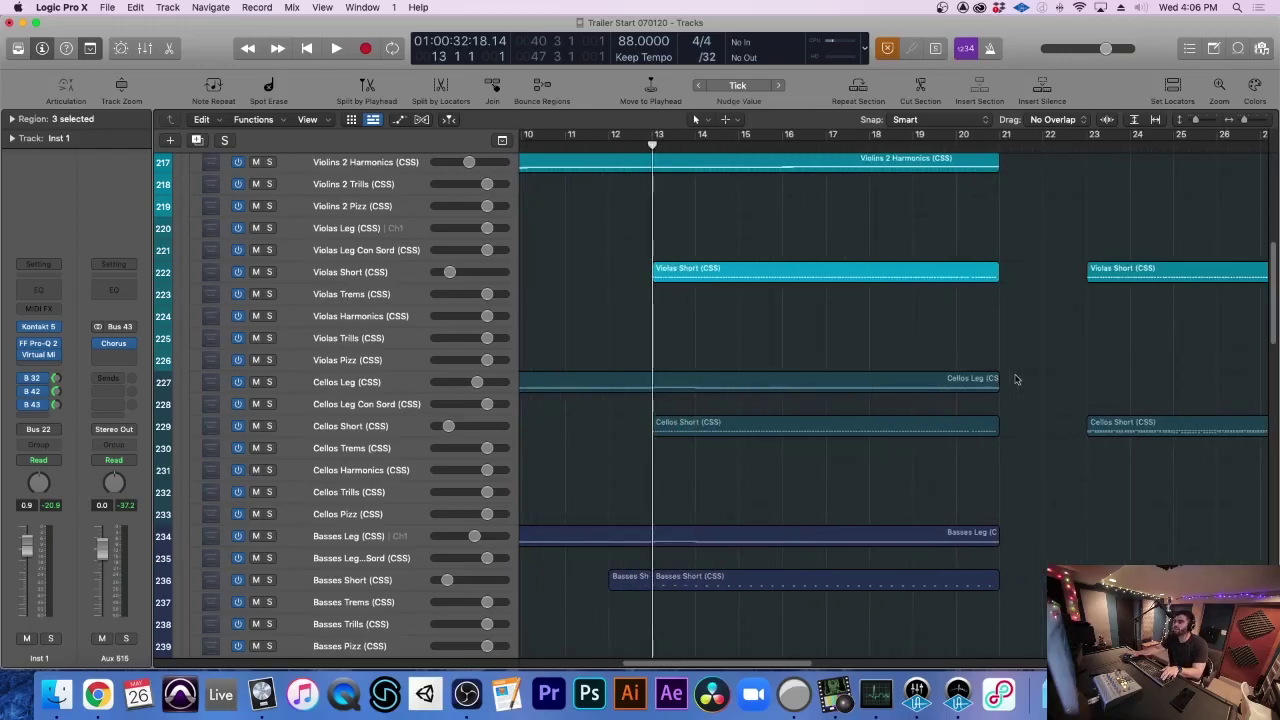
scroll(860, 300, "right", 2)
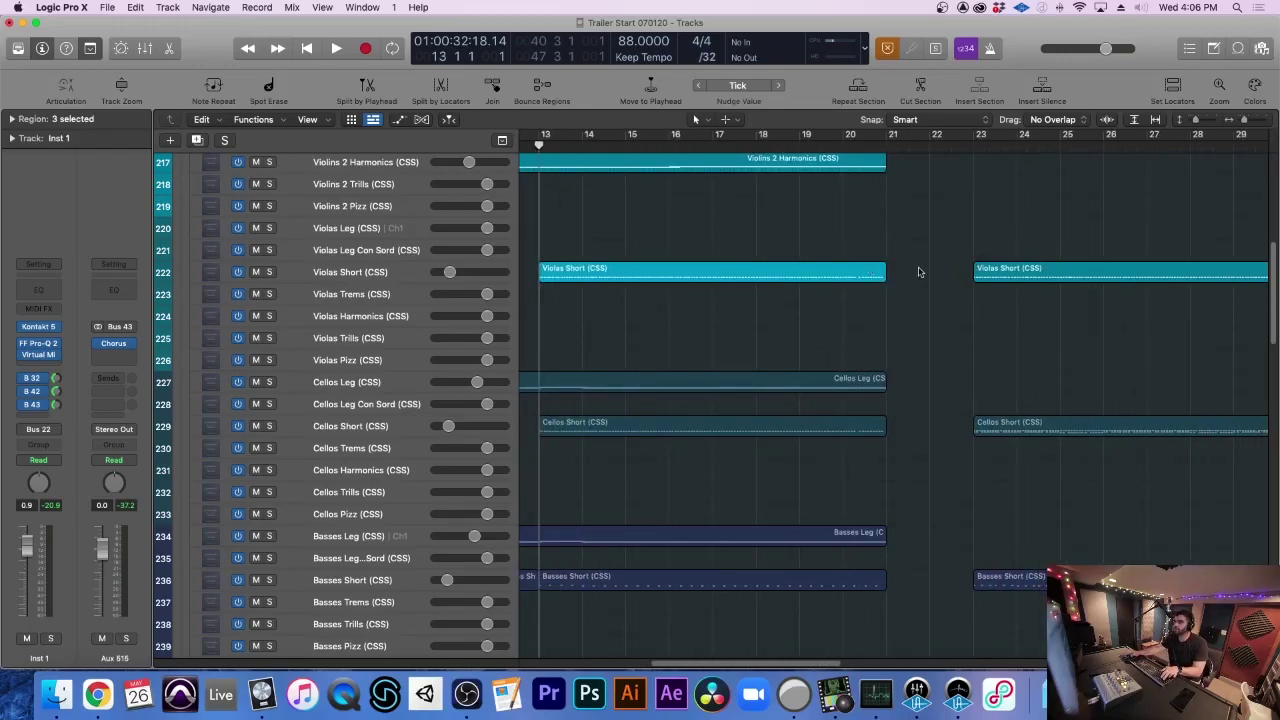
scroll(929, 274, "left", 2)
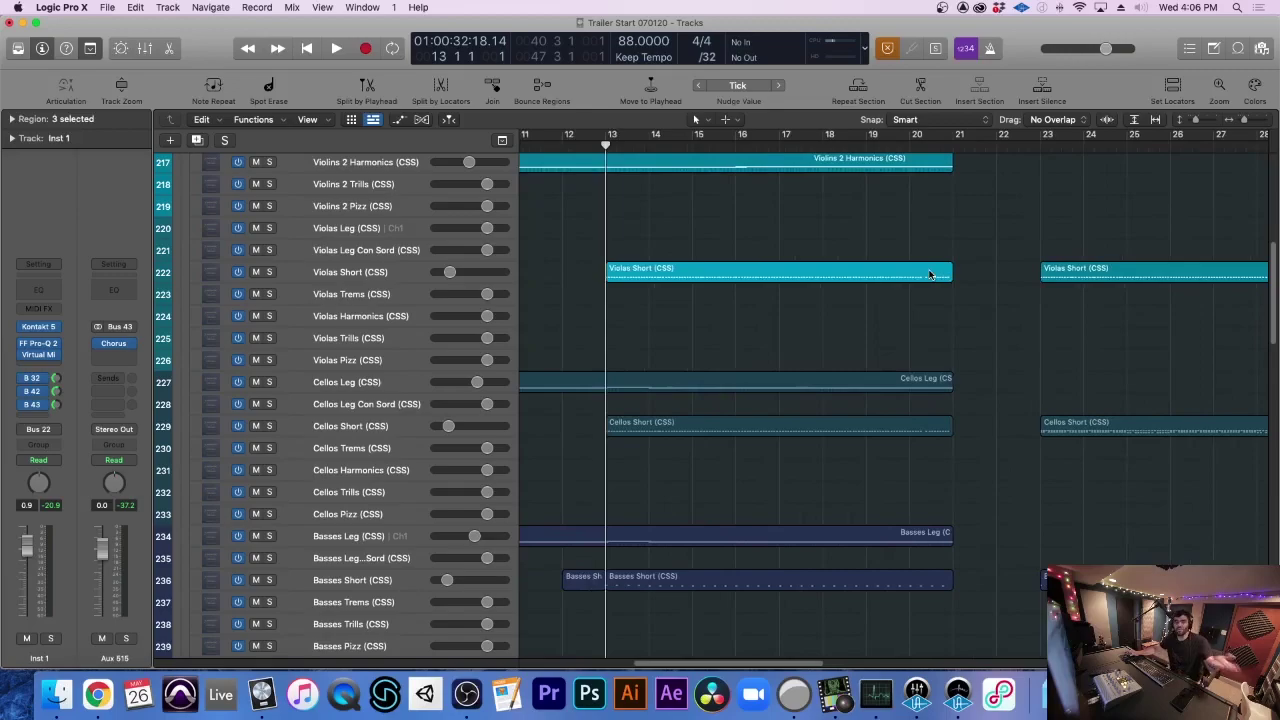
scroll(714, 206, "left", 2)
Place the playhead just before bar 13 and solo the Violins 1 Short, Violas Short, Cellos Short and Basses Short tracks
left_click(689, 147)
scroll(505, 320, "up", 5)
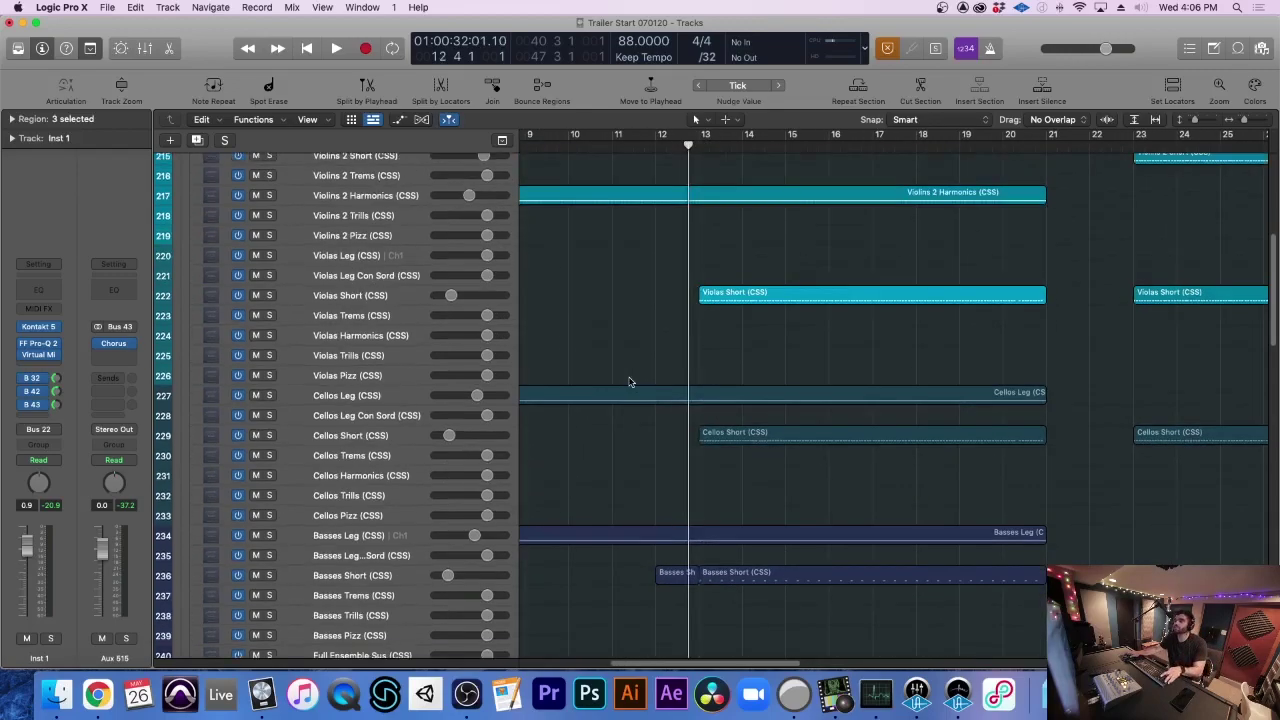
left_click(269, 234)
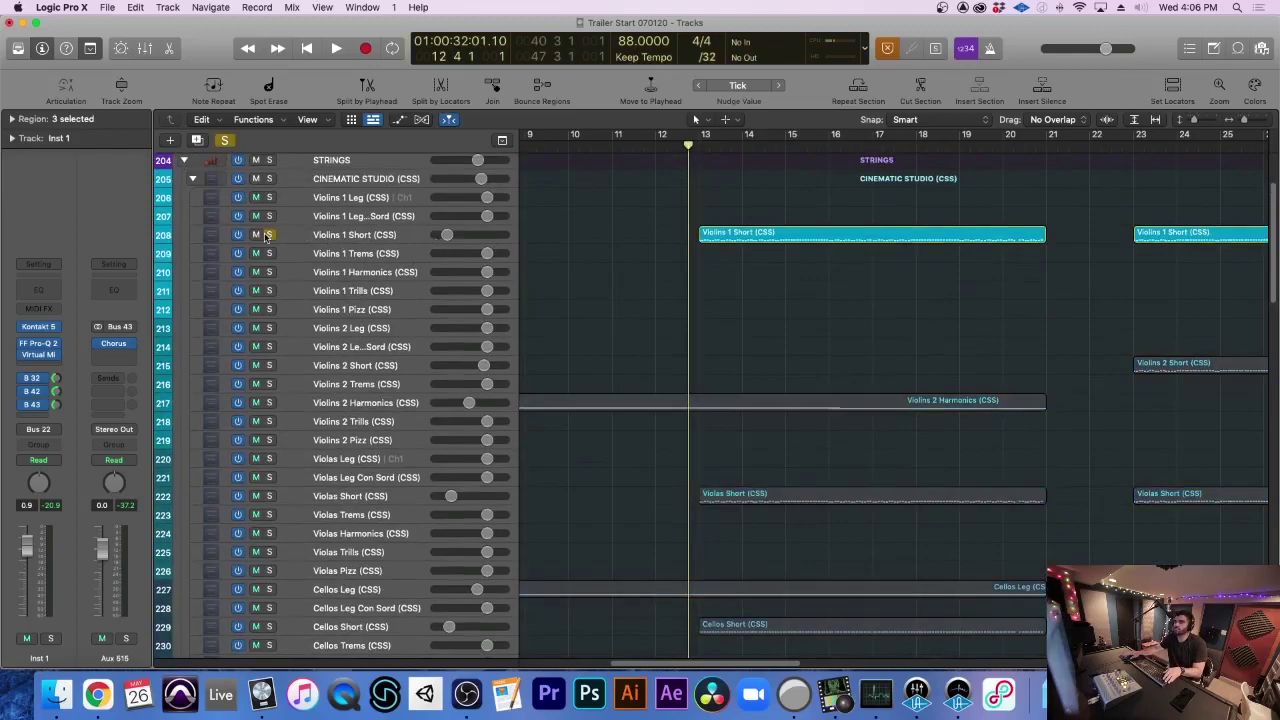
scroll(590, 310, "down", 5)
left_click(269, 349)
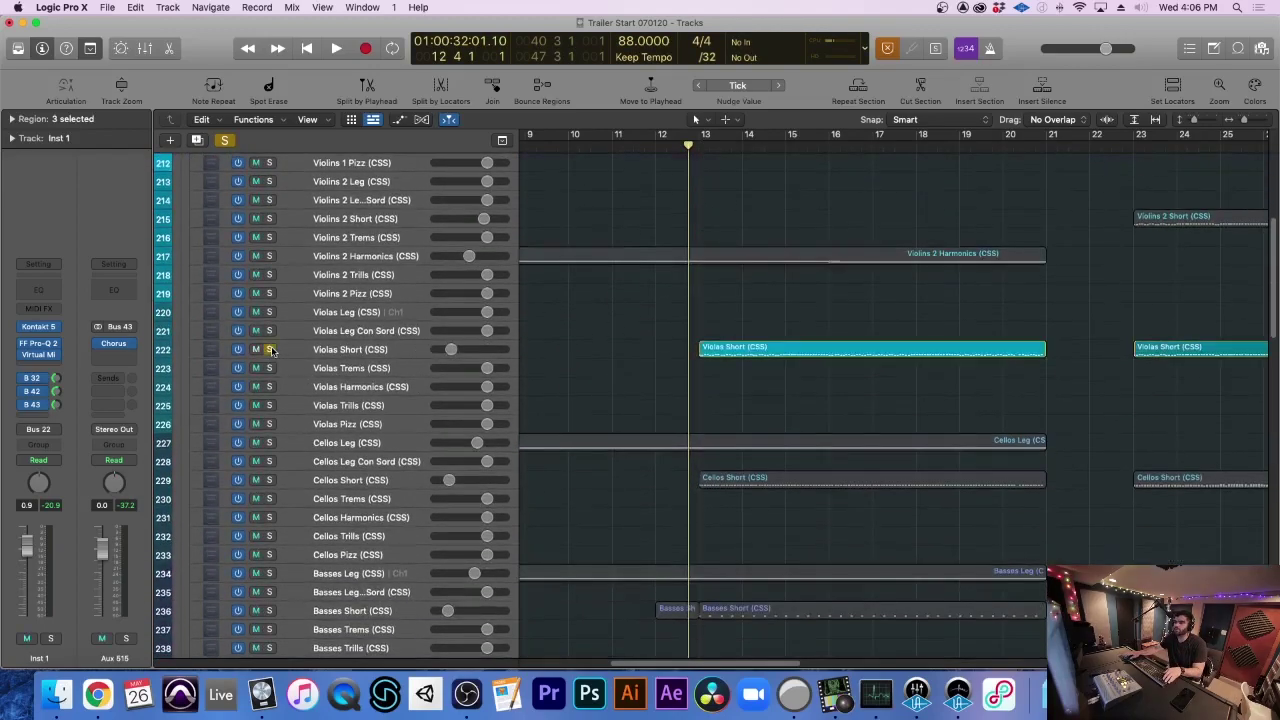
scroll(271, 470, "down", 2)
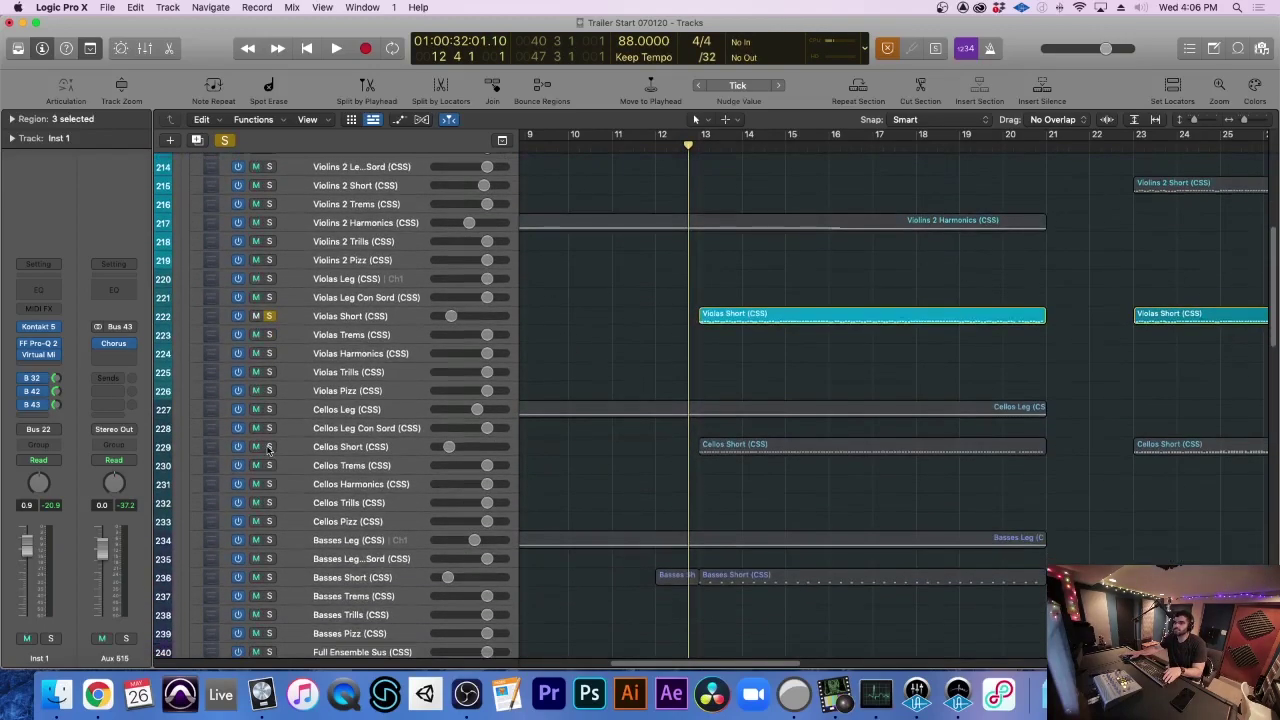
left_click(268, 447)
scroll(265, 470, "down", 3)
left_click(268, 531)
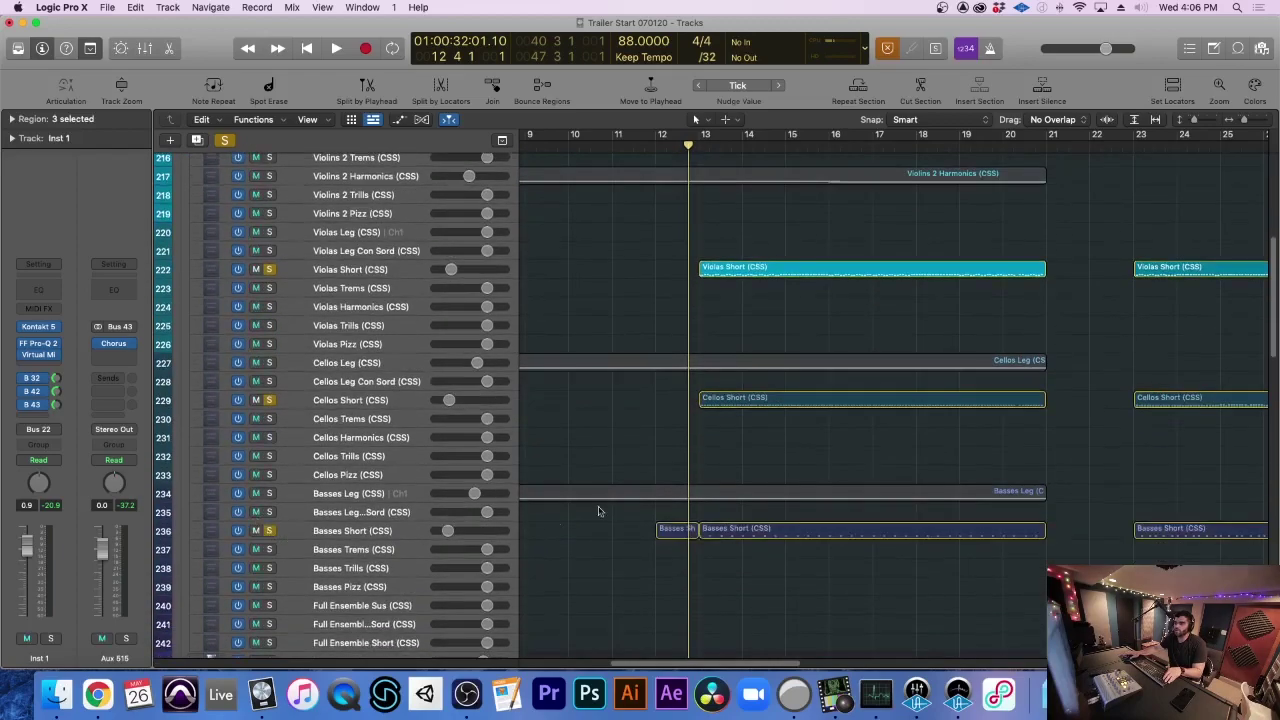
Play the soloed short strings from just before bar 13 and follow their regions across the arrangement
key("space")
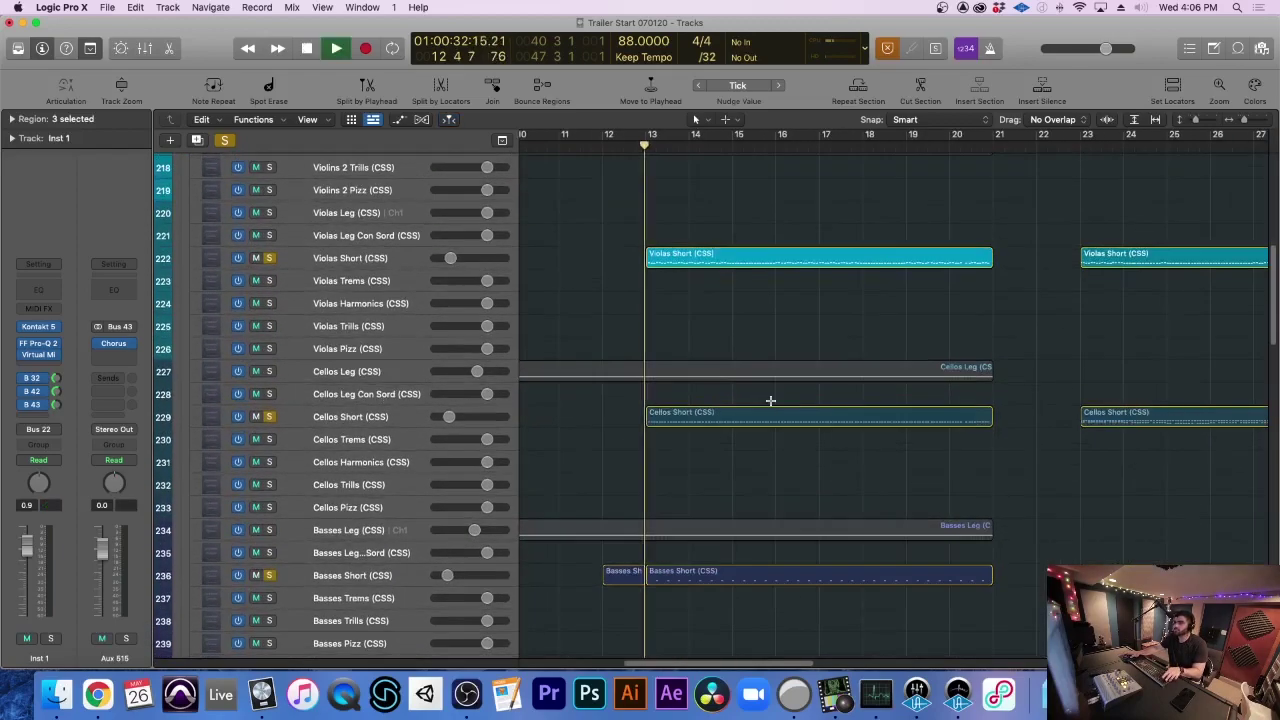
scroll(771, 404, "right", 2)
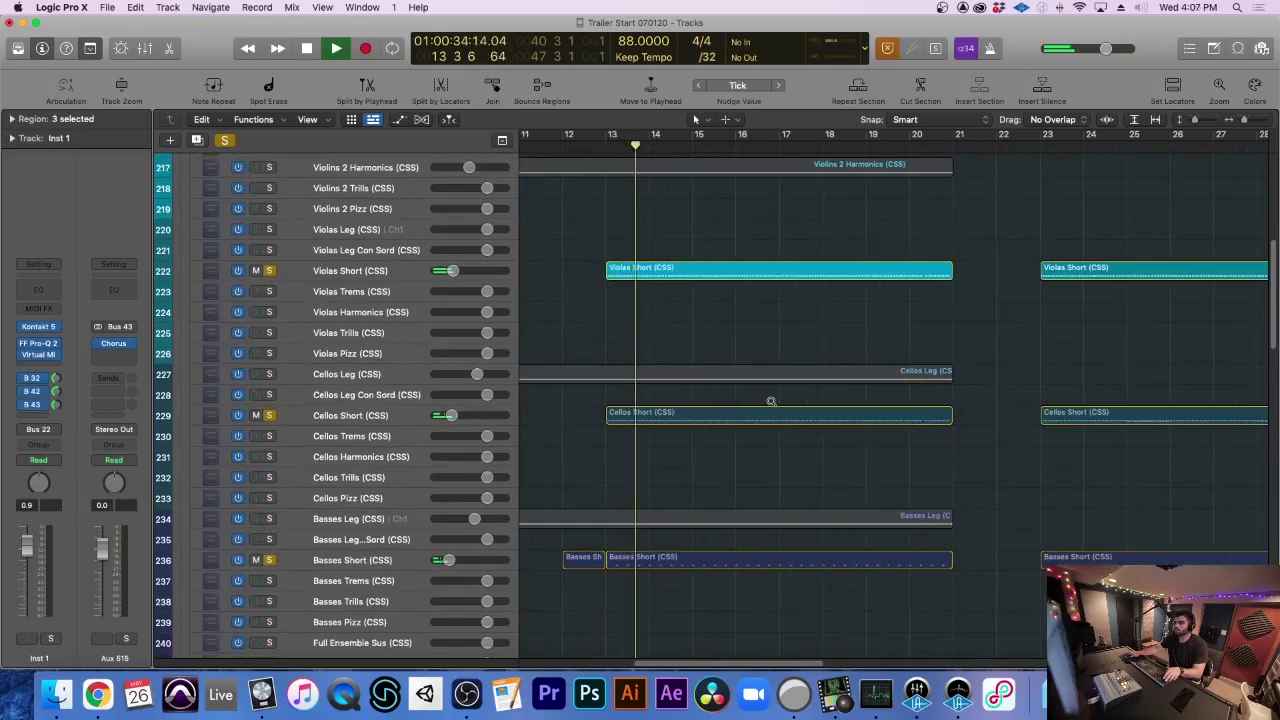
key("super+Up")
key("super+Up")
scroll(771, 404, "up", 10)
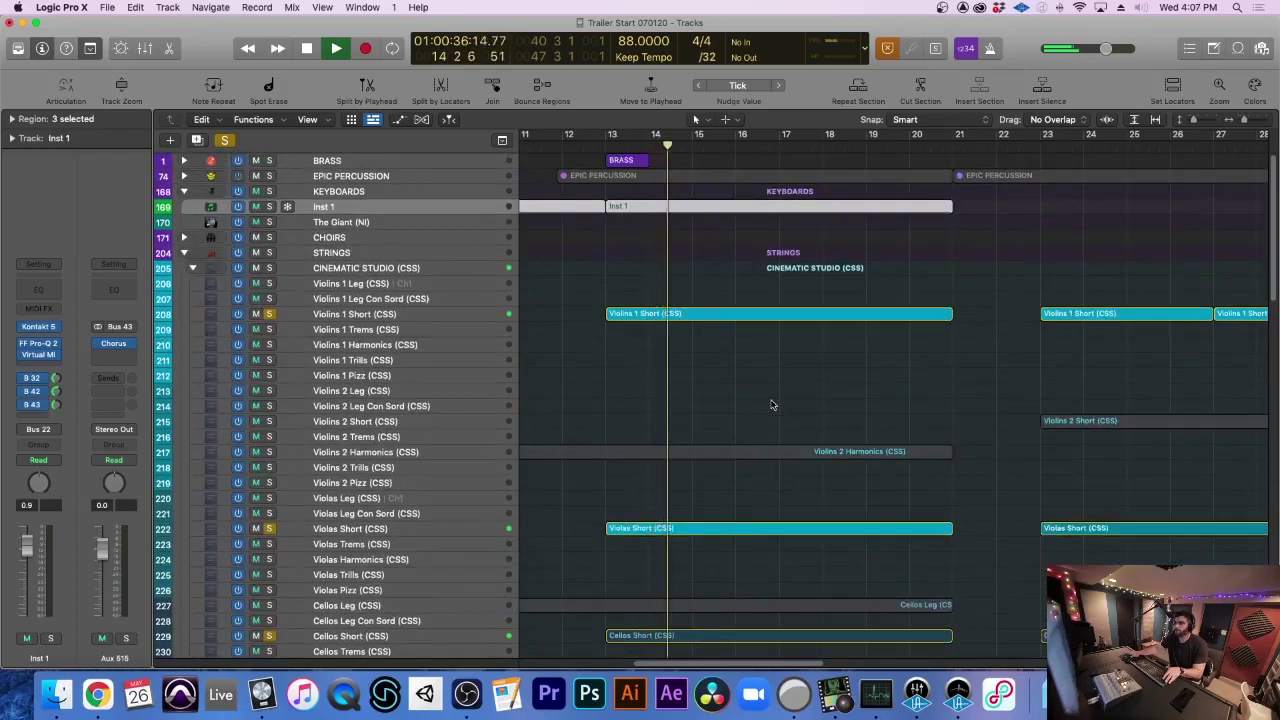
key("super+Up")
scroll(771, 404, "right", 3)
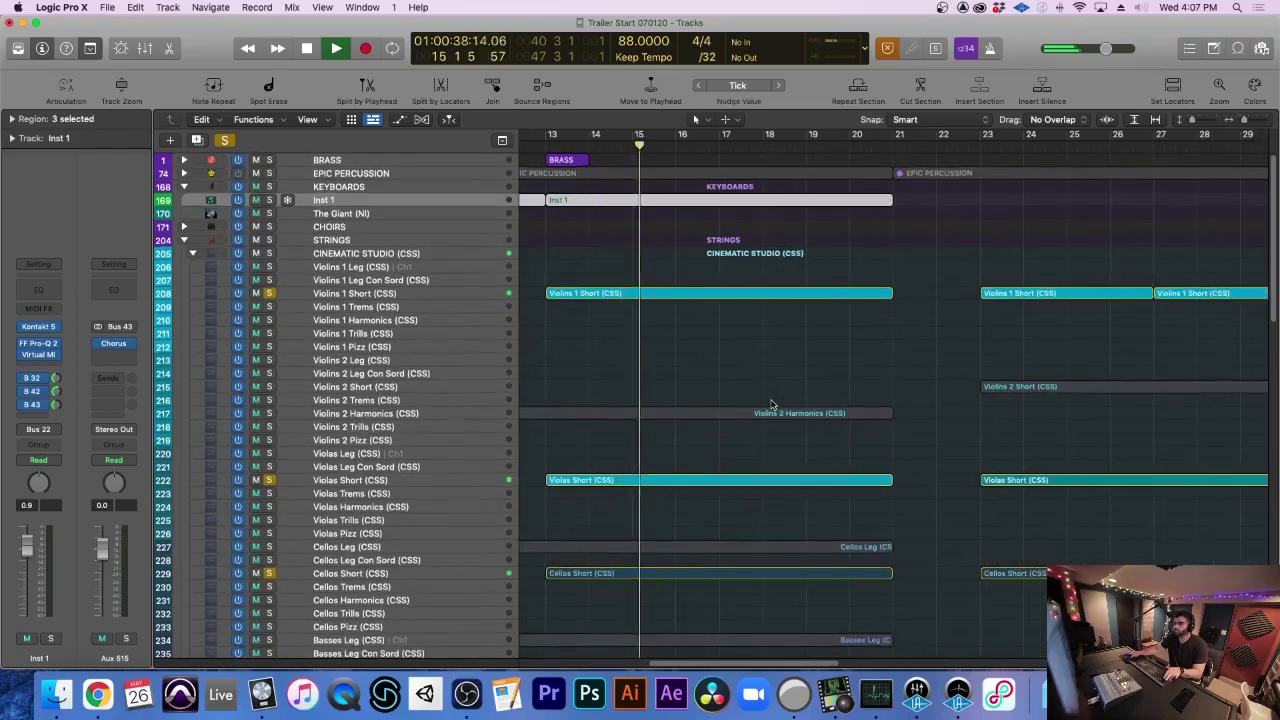
Inspect the notes of the Violas Short region starting at bar 13 in the Piano Roll, and close the editor
scroll(771, 404, "down", 5)
double_click(760, 347)
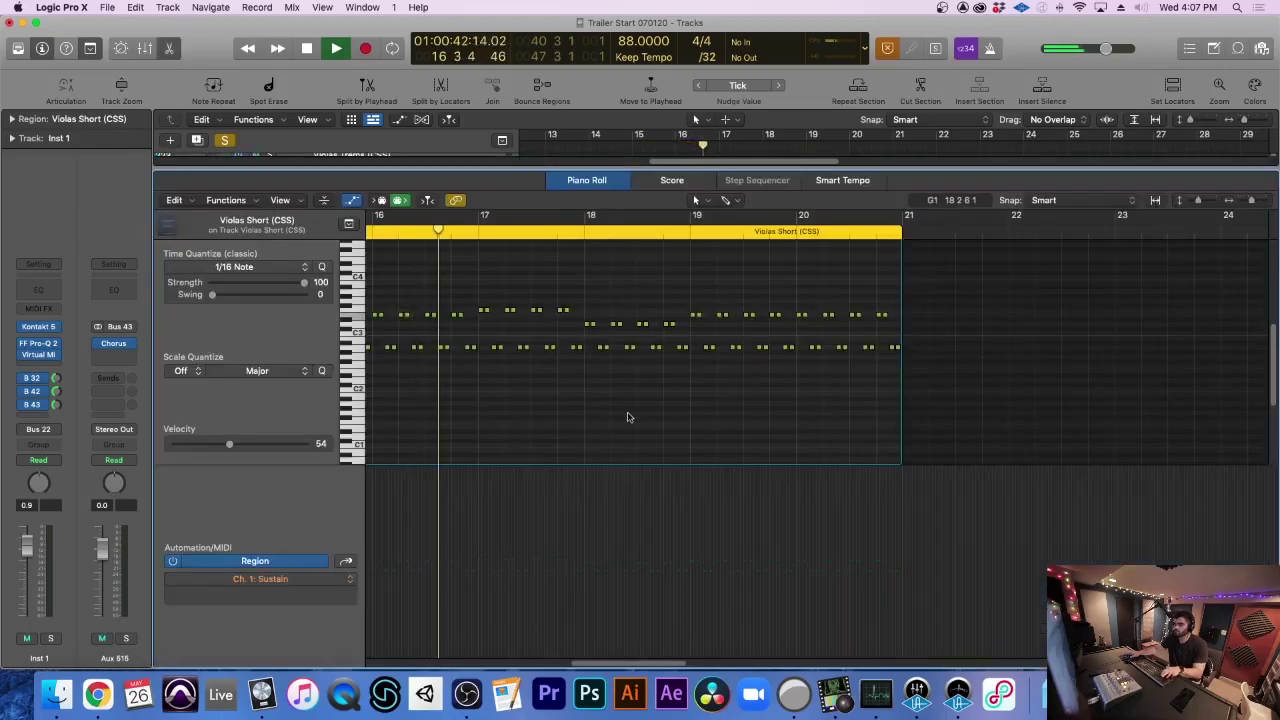
key("e")
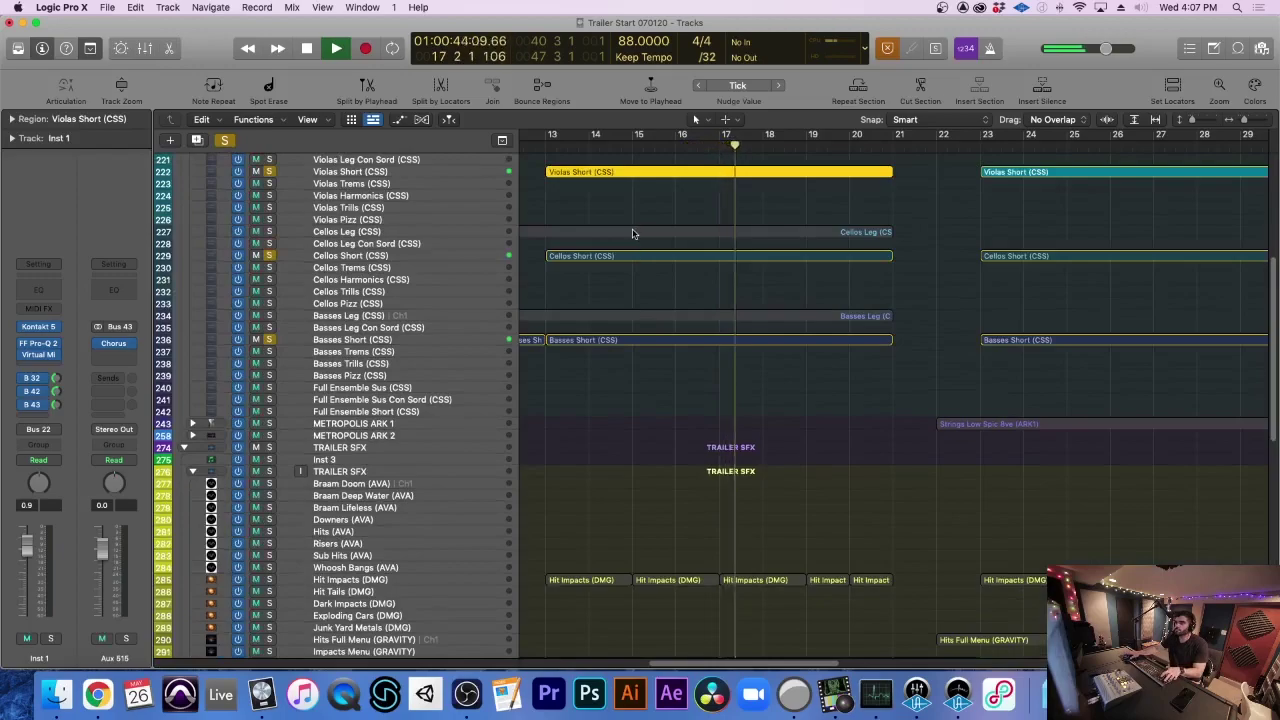
Select the Cellos, Basses and Violins 1 Short regions at bar 13 along with Violas Short, and open all four in the Piano Roll
key("super+Up")
left_click(623, 246, "shift")
left_click(618, 325, "shift")
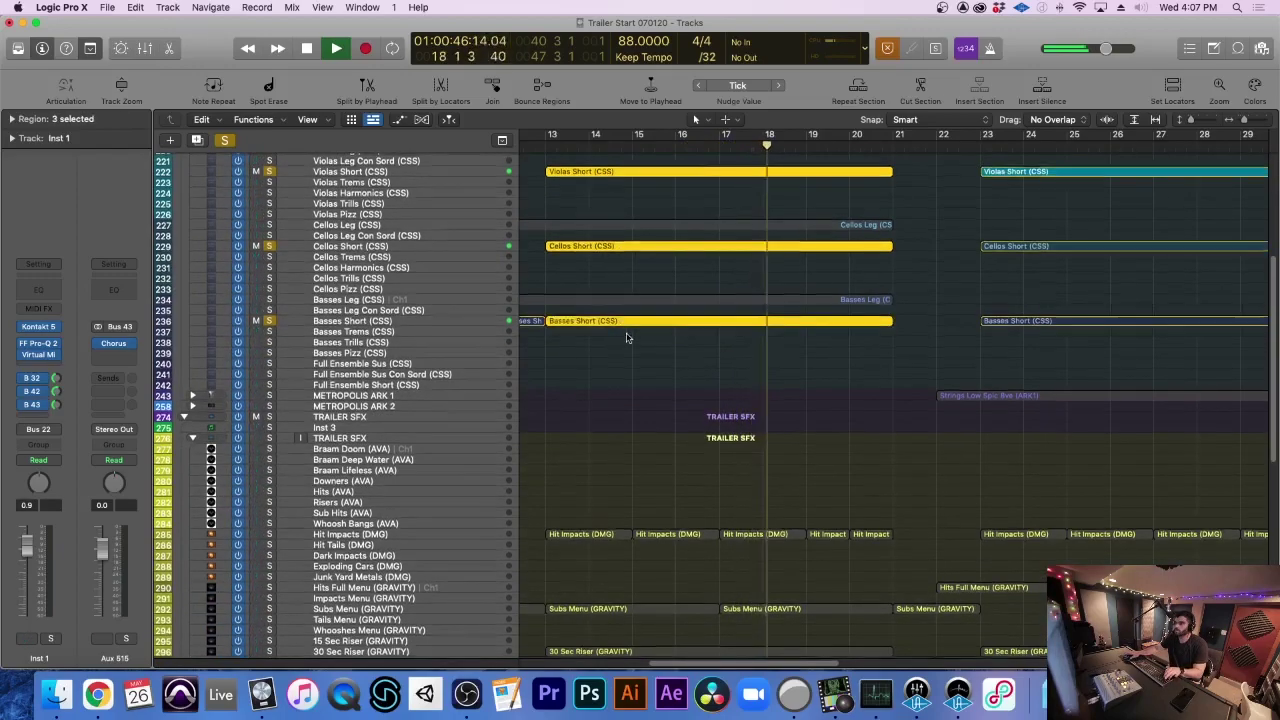
scroll(622, 280, "up", 5)
left_click(627, 240, "shift")
scroll(627, 240, "up", 1)
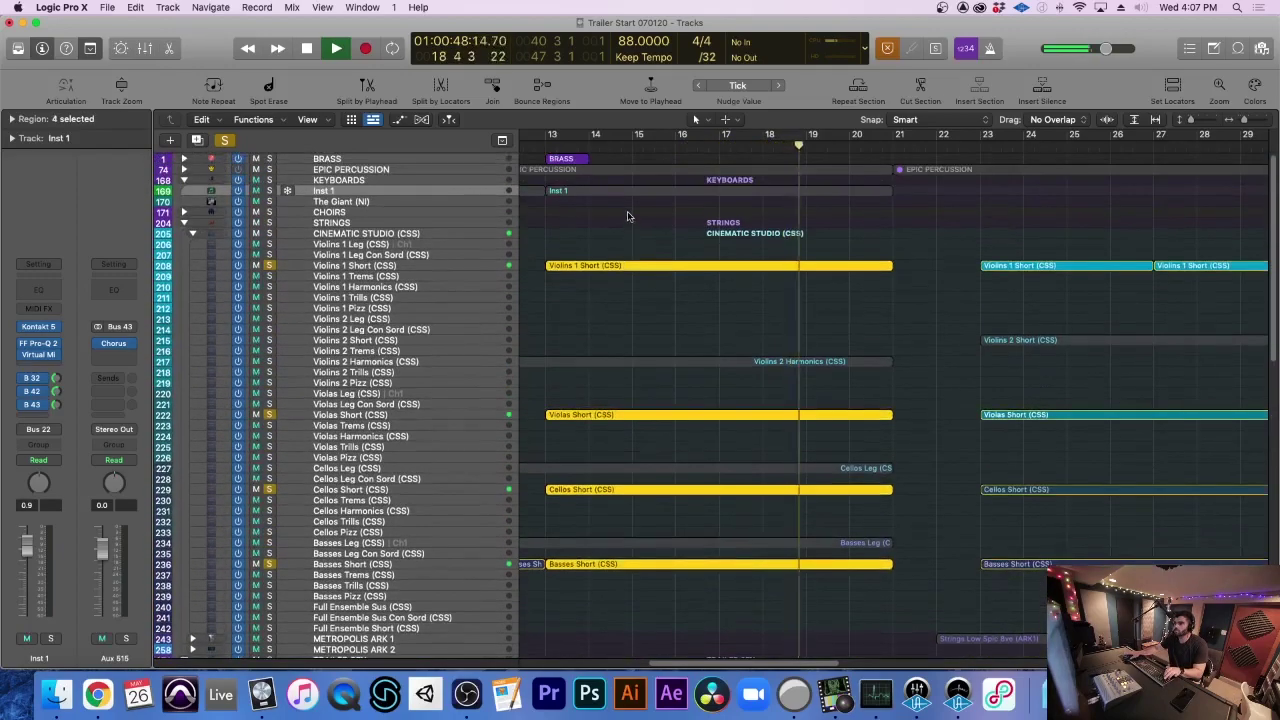
double_click(618, 268)
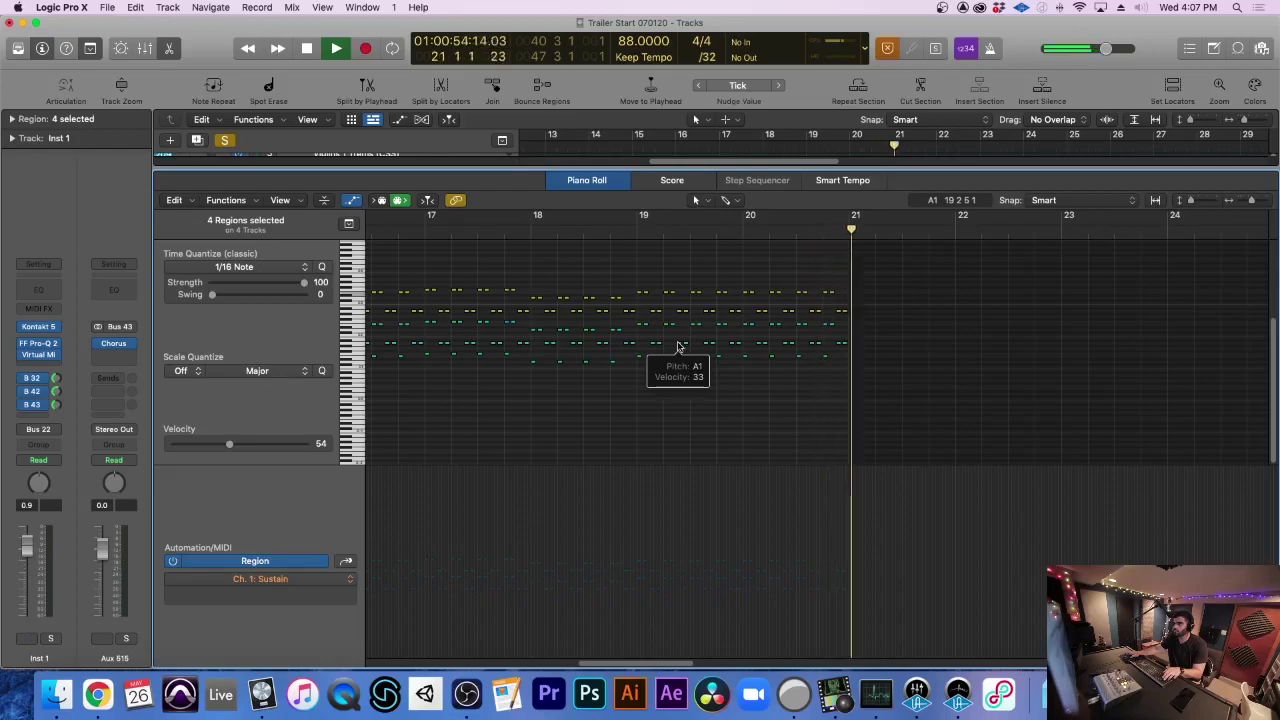
Stop playback, examine the four regions' combined notes from bar 13 onward, and close the editor
key("space")
scroll(549, 450, "left", 10)
scroll(501, 328, "up", 4)
scroll(506, 340, "down", 2)
scroll(506, 340, "down", 2)
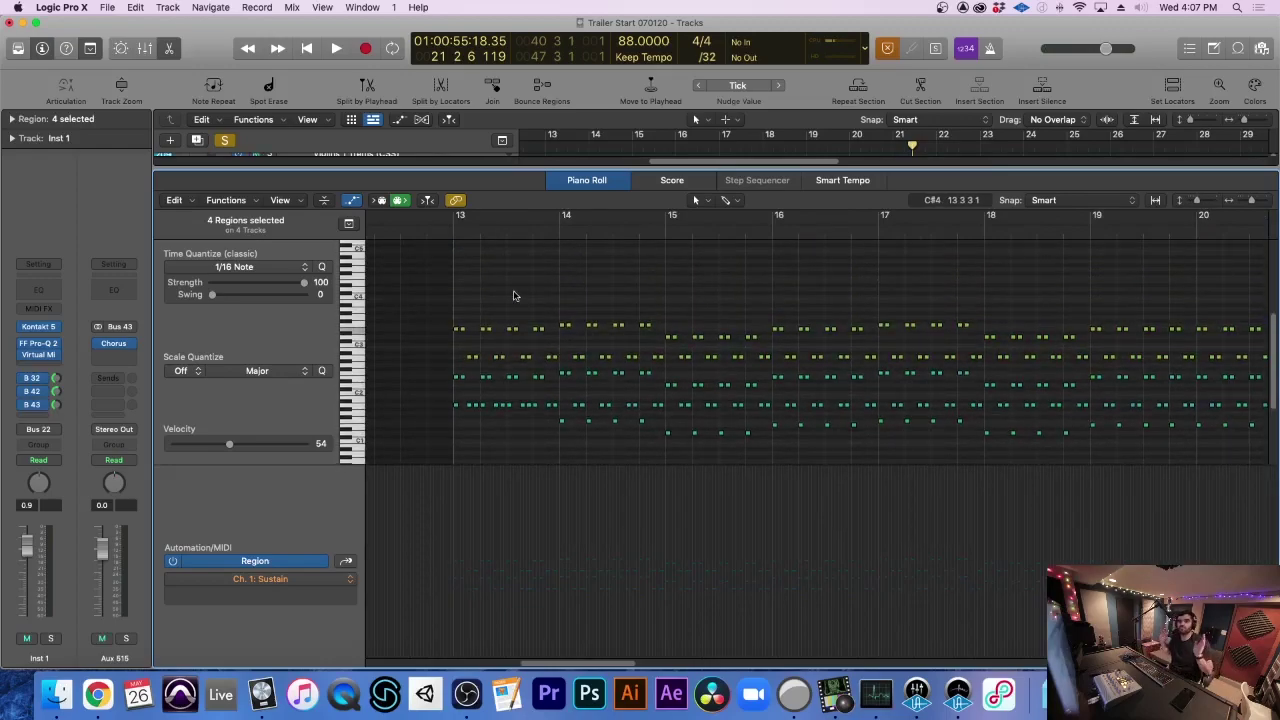
key("e")
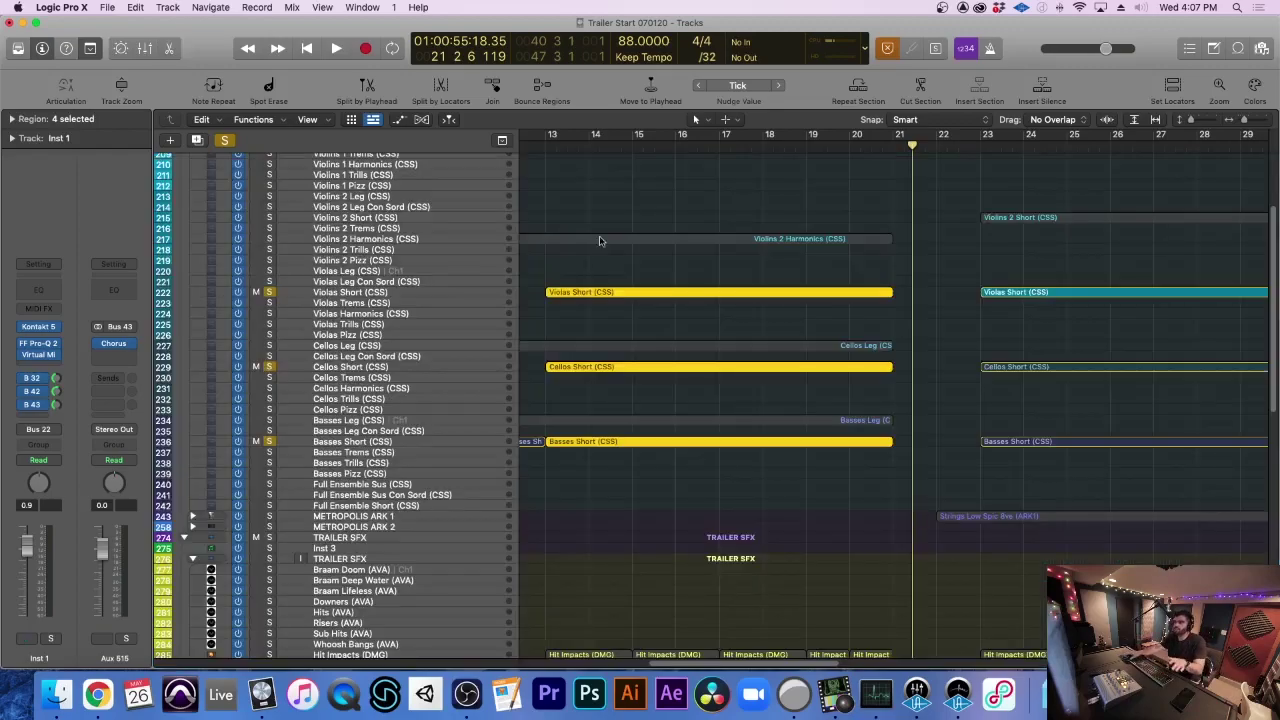
Solo only the Basses Short track, play it from bar 13 and check its volume automation
left_click(269, 441, "alt")
scroll(495, 453, "up", 2)
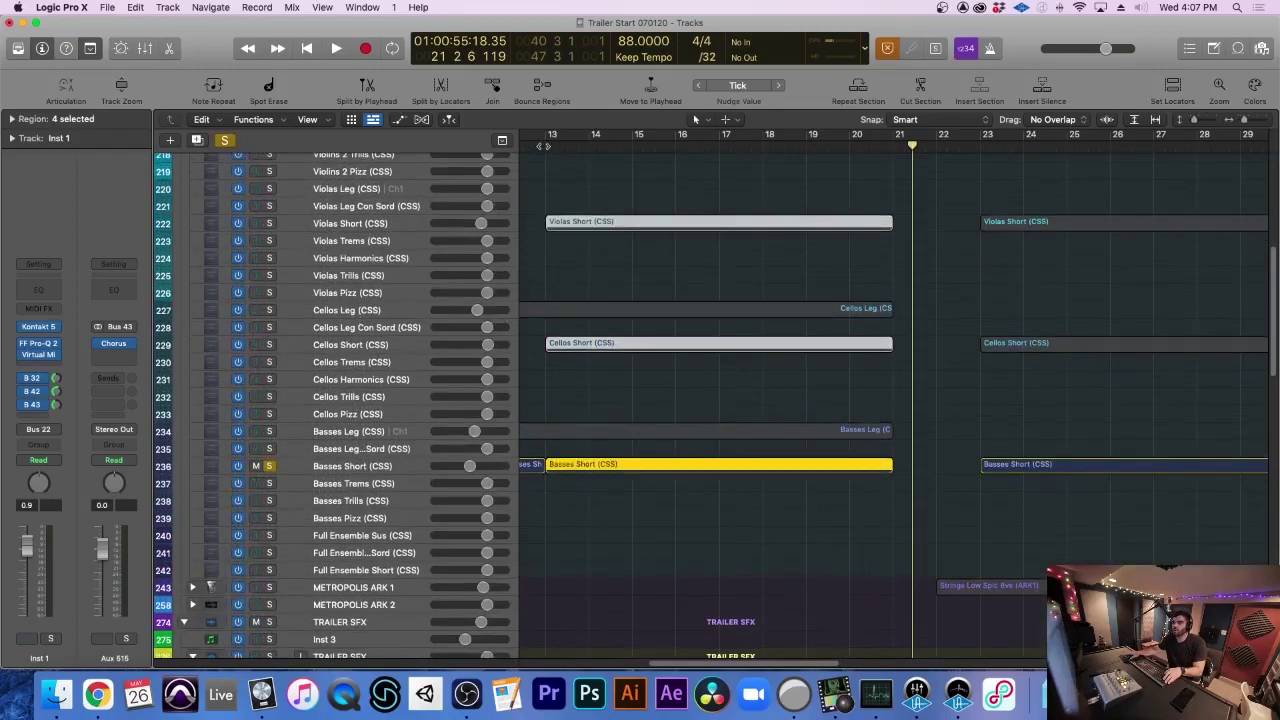
left_click(543, 147)
key("space")
scroll(627, 448, "up", 3)
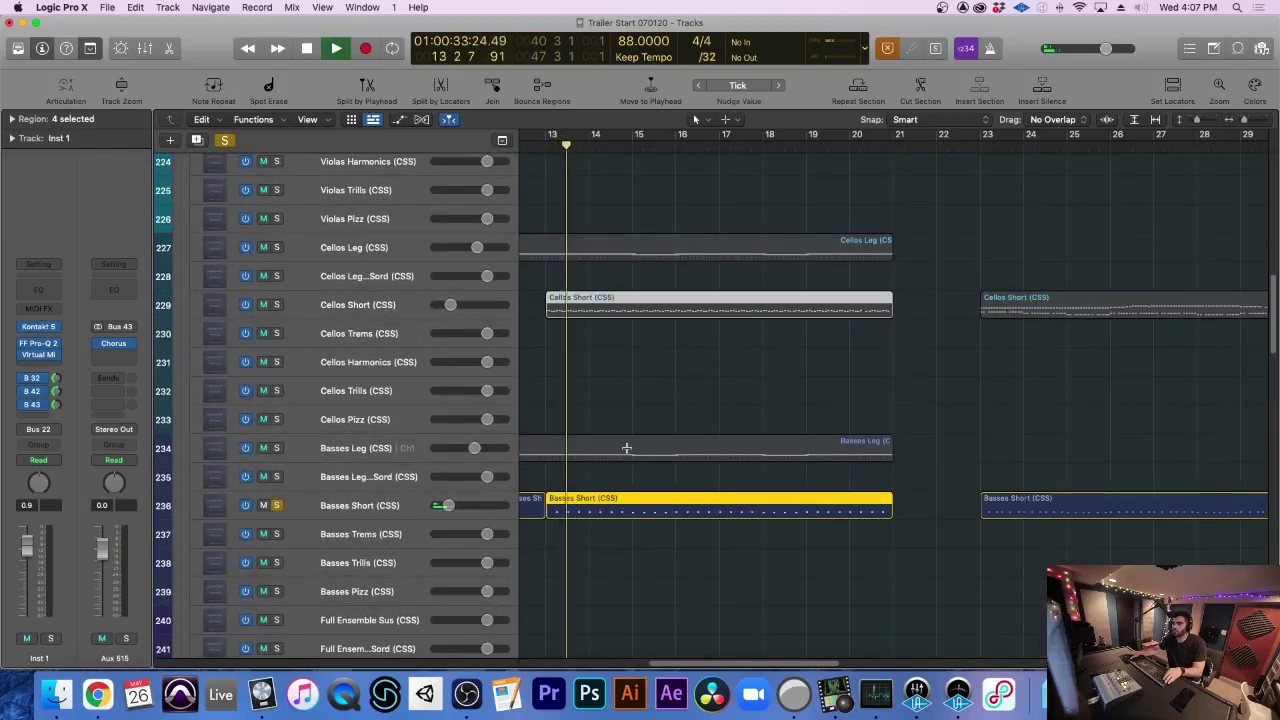
key("a")
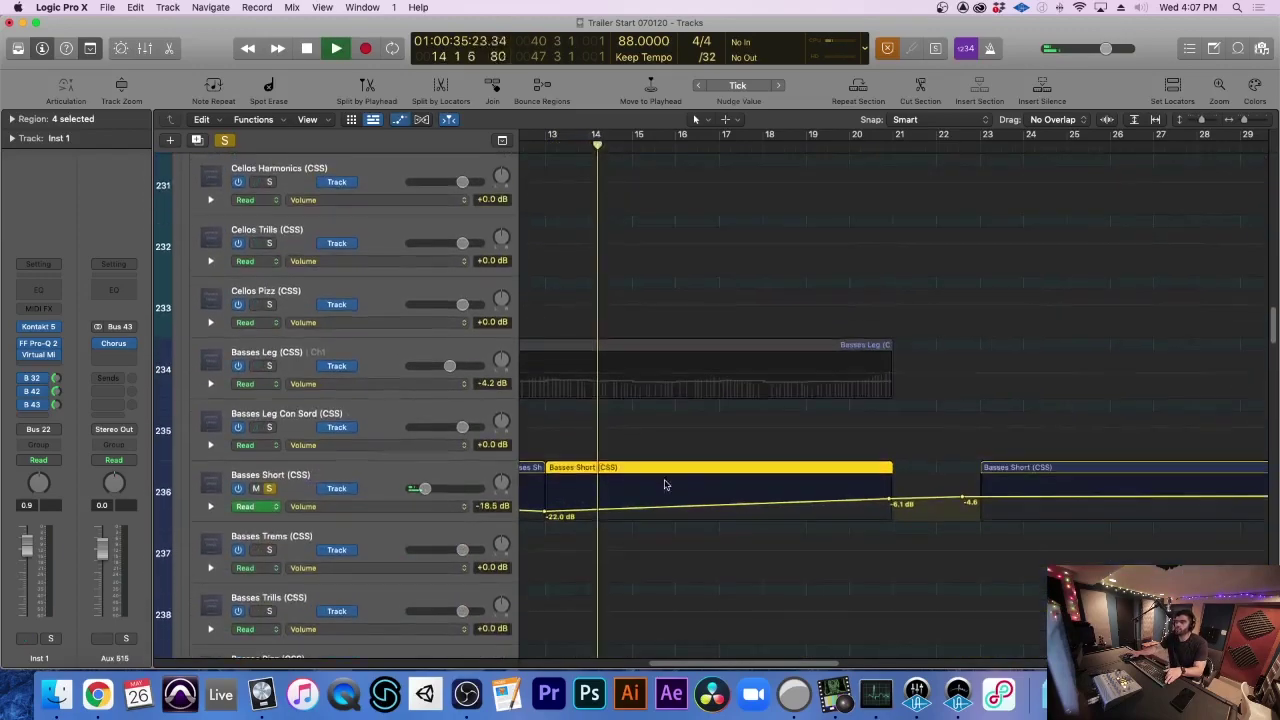
scroll(886, 486, "down", 3)
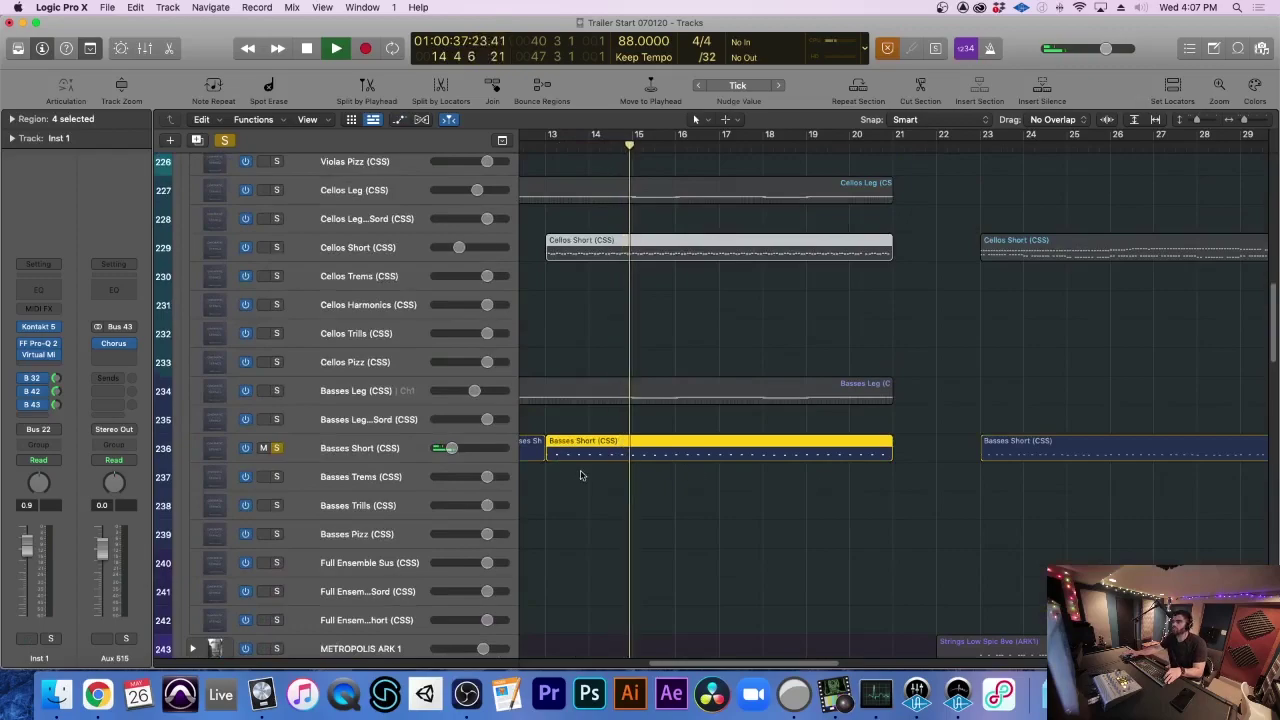
Add the Cellos Short, Violas Short and Violins 1 Short tracks to the solo one at a time during playback, and stop
scroll(737, 440, "down", 2)
left_click(273, 265)
scroll(420, 218, "up", 4)
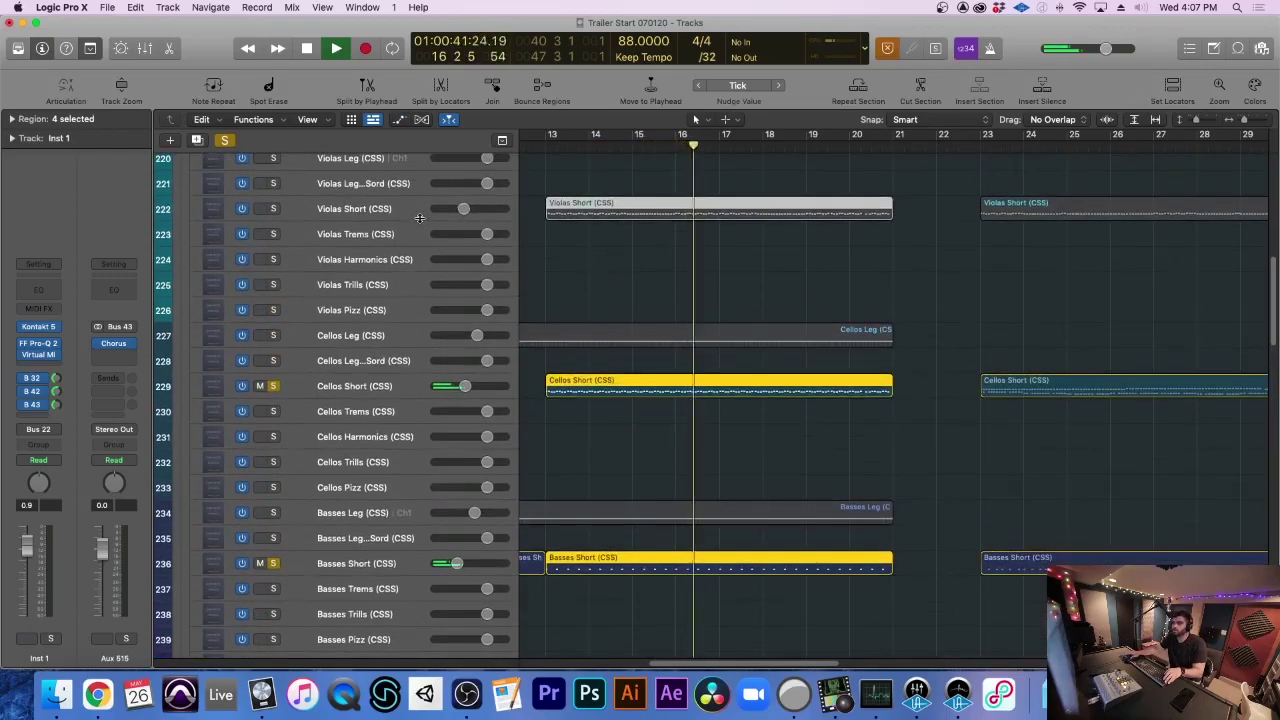
left_click(273, 208)
scroll(403, 243, "up", 1)
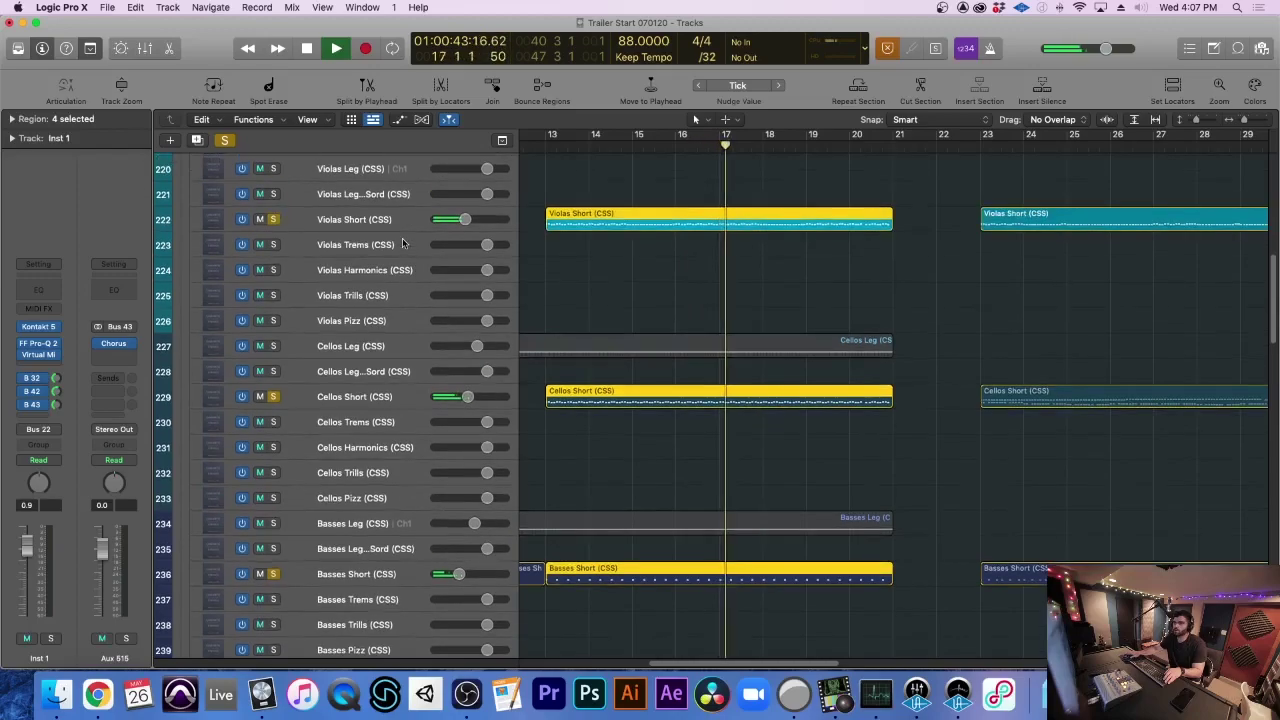
scroll(403, 243, "up", 5)
scroll(308, 245, "up", 5)
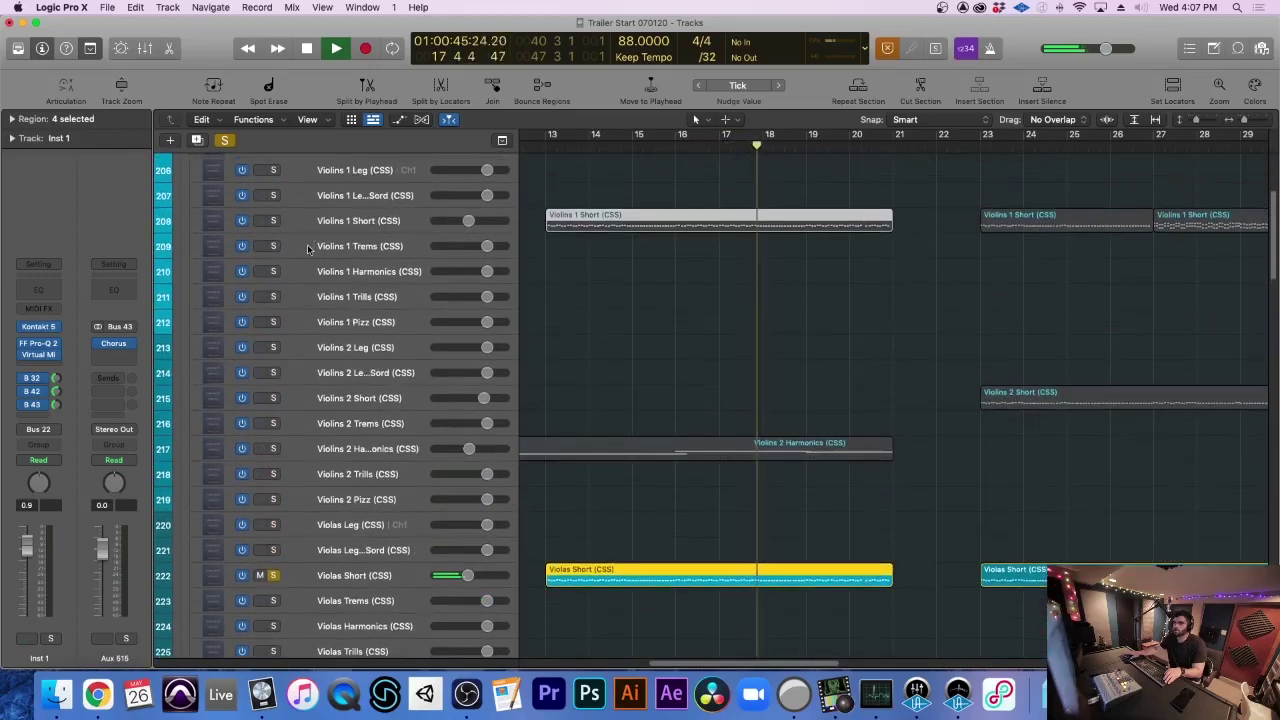
left_click(273, 220)
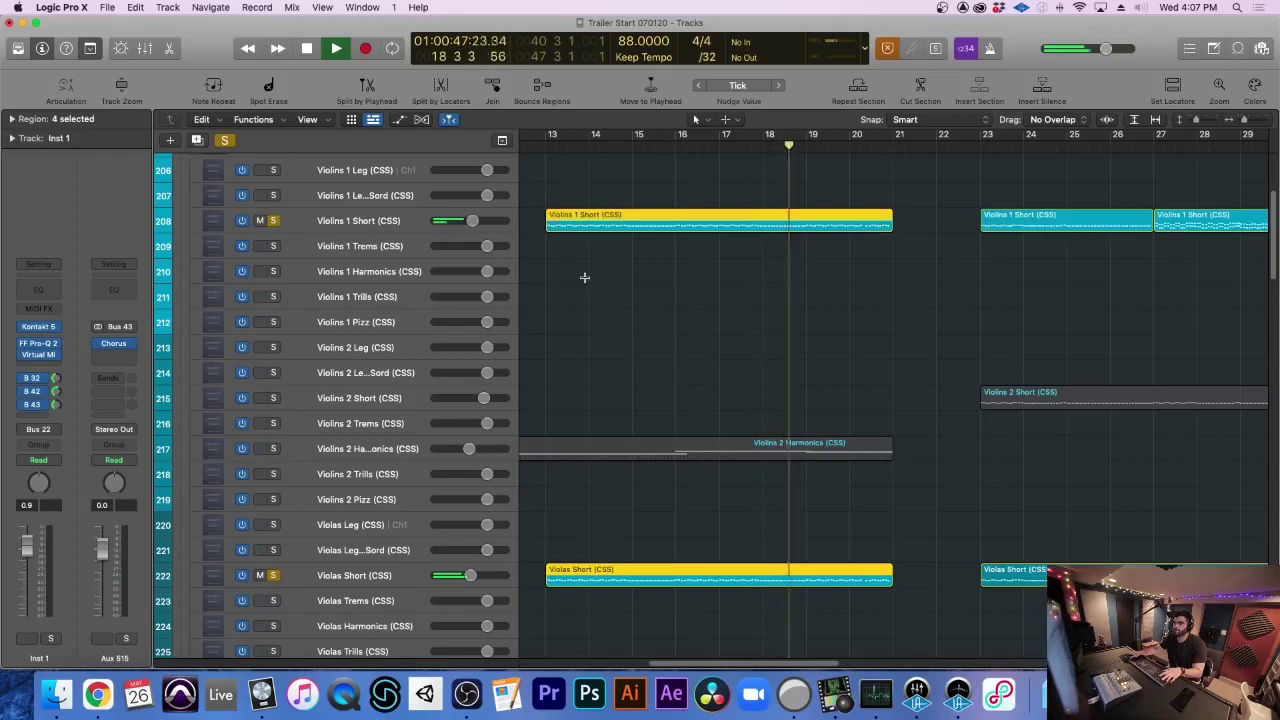
key("super+Left")
key("super+Left")
key("super+Up")
key("super+Up")
key("super+Up")
key("space")
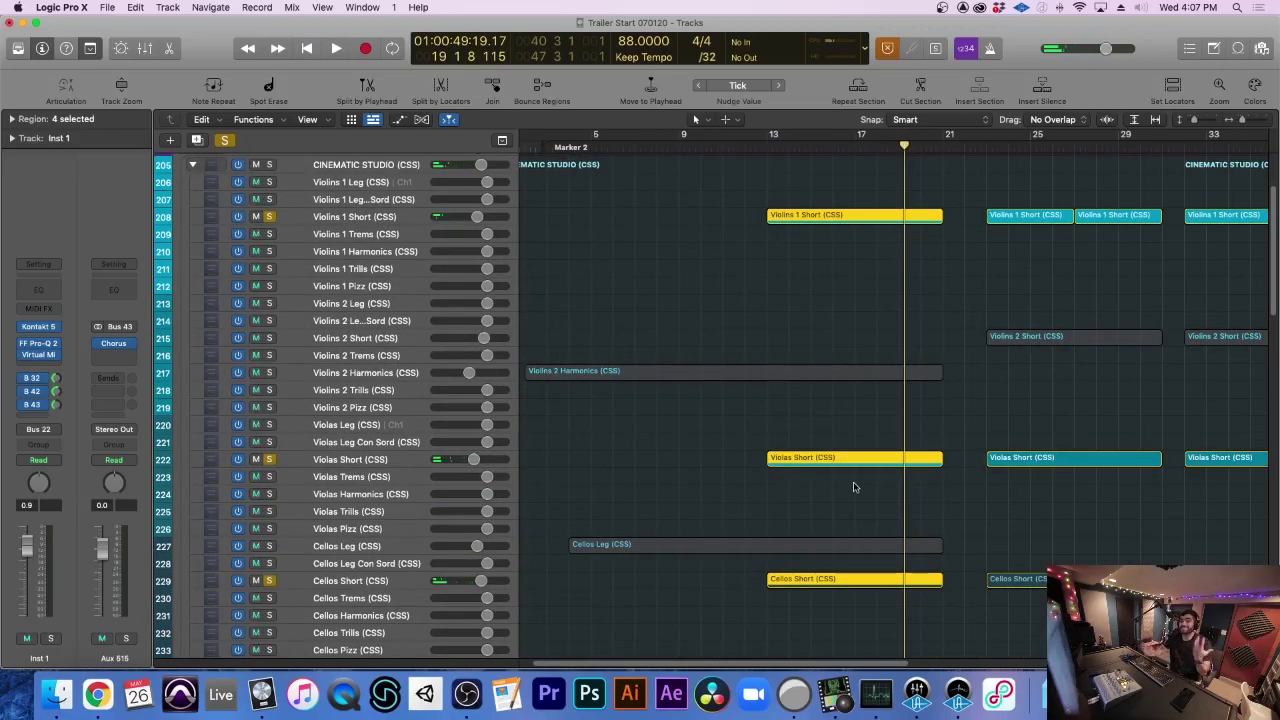
Examine the Violins 2 Harmonics and Cellos Leg regions alongside the Cellos Short region
key("super+Down")
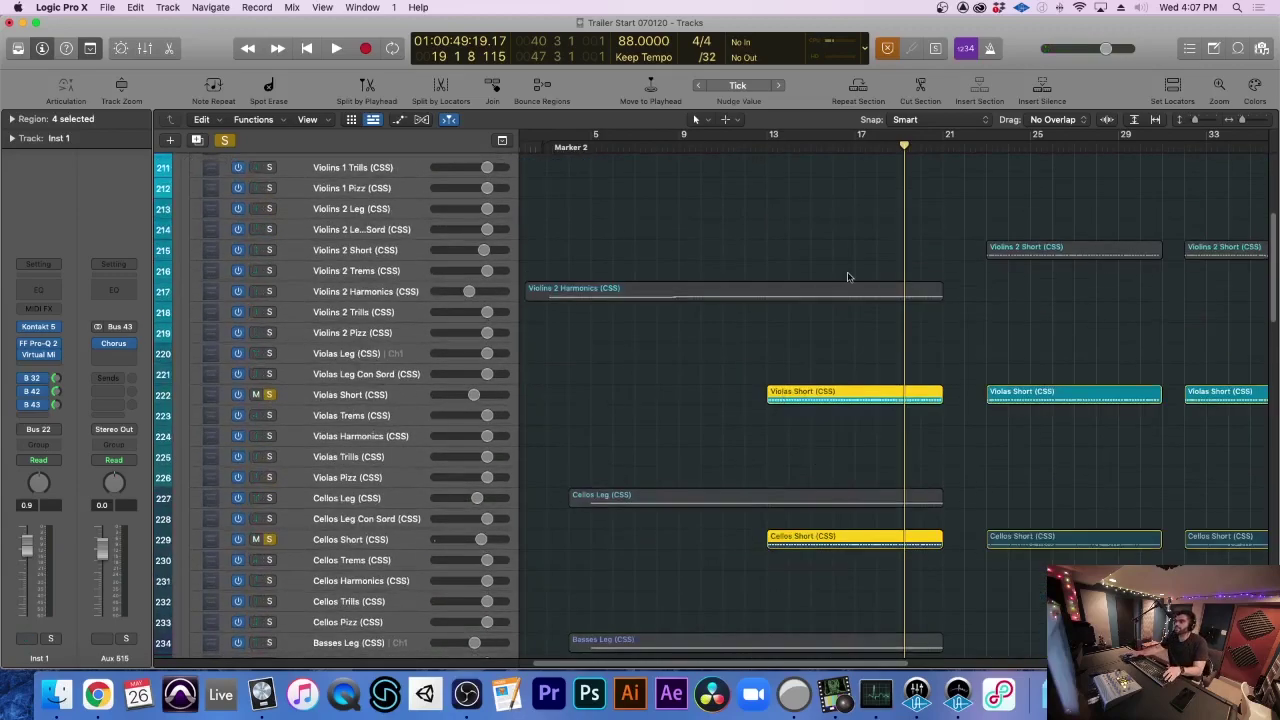
scroll(820, 253, "up", 4)
key("super+Down")
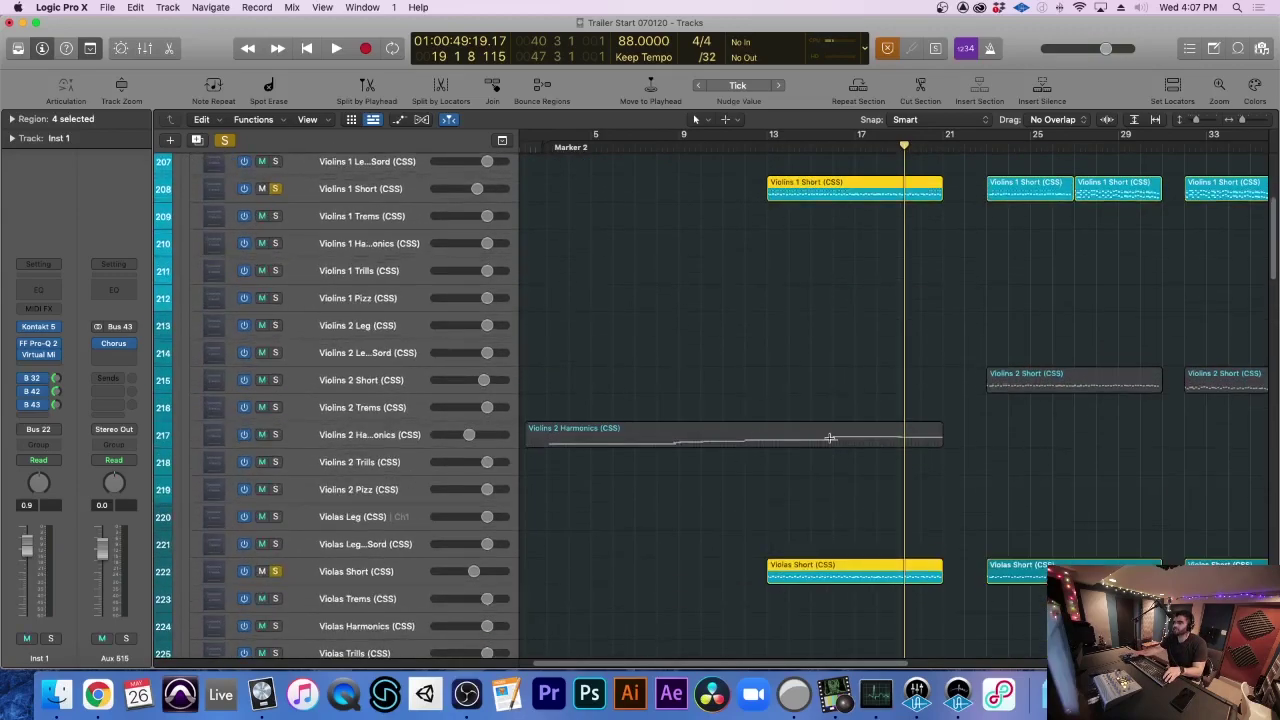
left_click(828, 436)
scroll(850, 463, "down", 8)
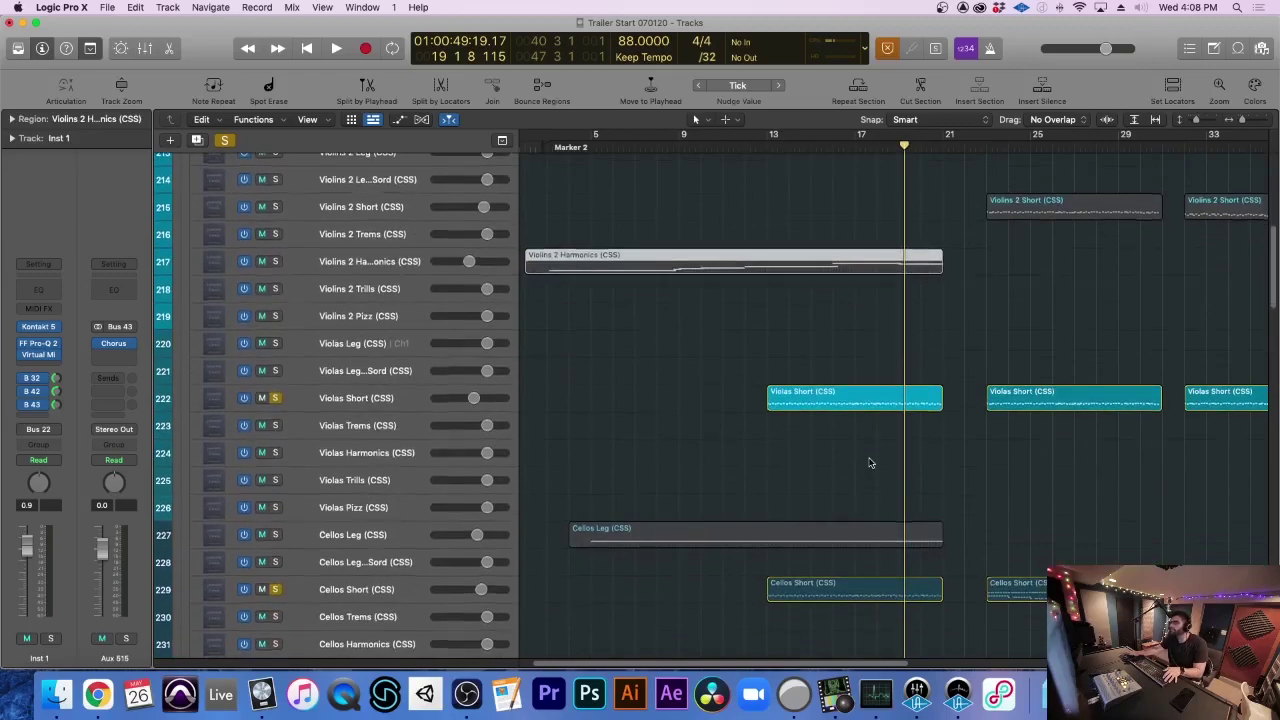
key("super+Down")
left_click(794, 459)
left_click(817, 521)
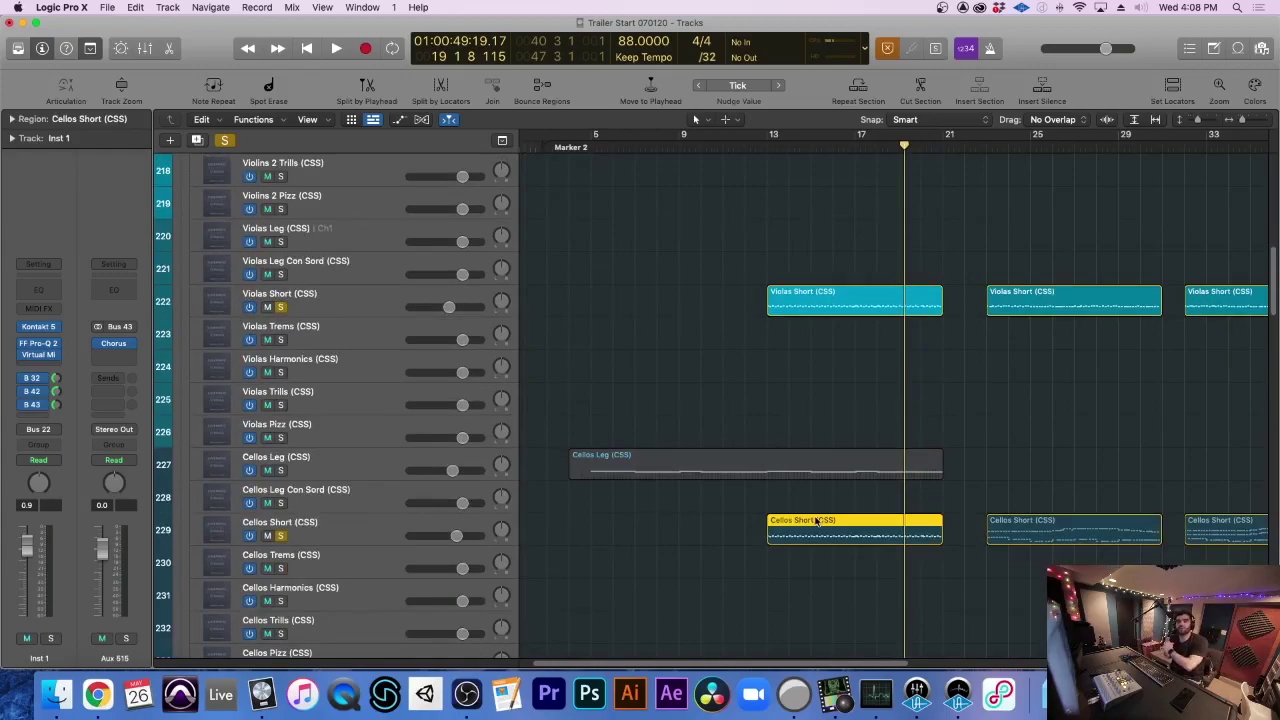
Clear all track solos and return the playhead to bar 13
left_click(280, 308)
scroll(726, 374, "right", 2)
scroll(733, 382, "up", 10)
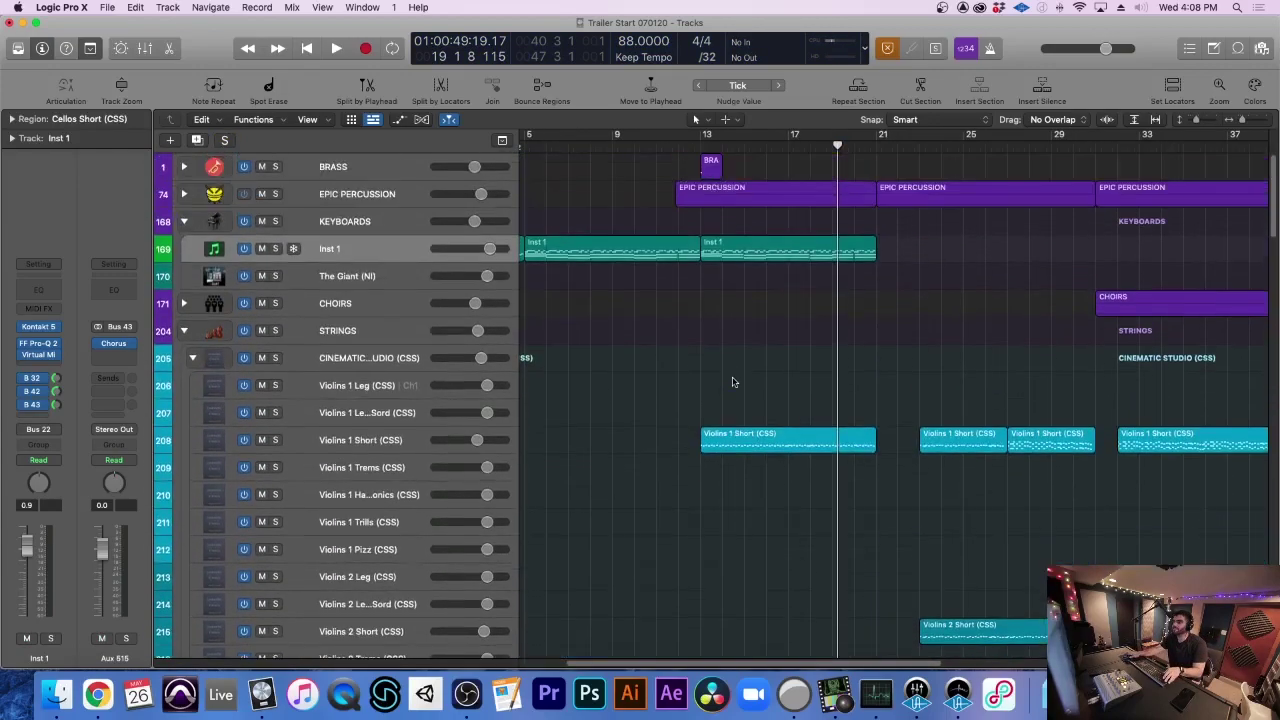
key("space")
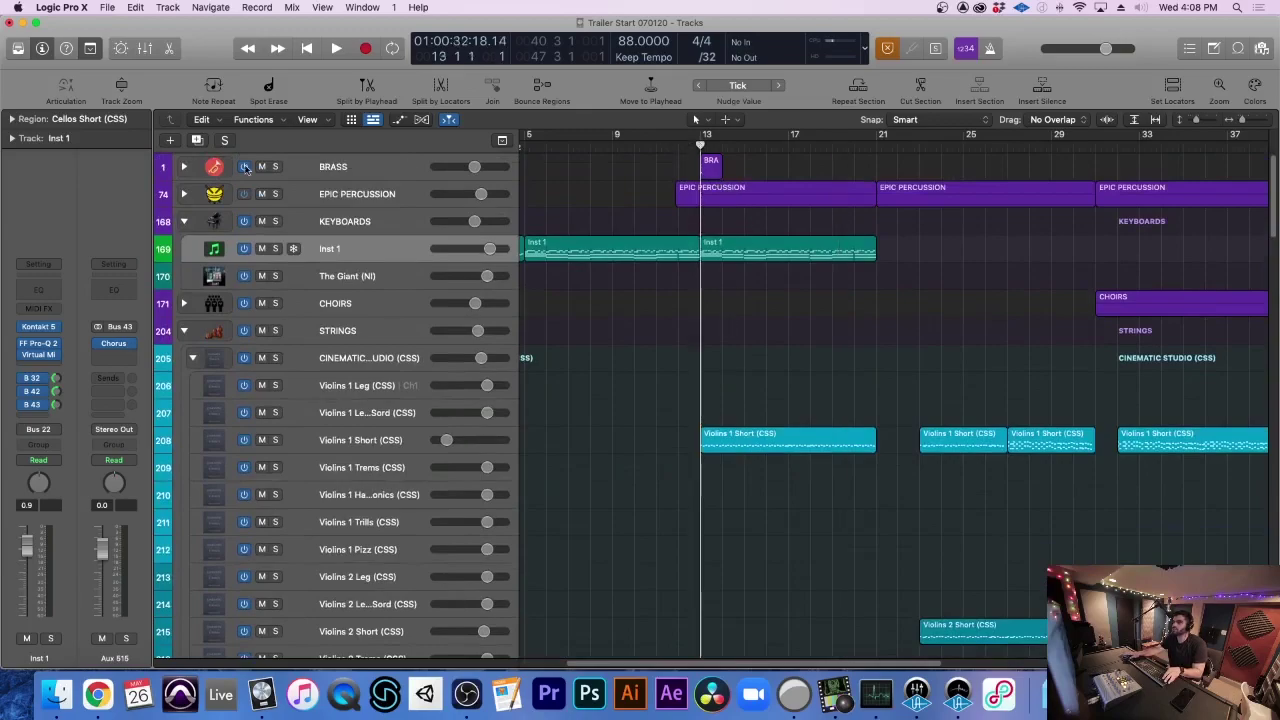
Expand the EPIC PERCUSSION stack and examine its percussion regions from bar 13 onward
left_click(184, 194)
key("super+Down")
key("super+Left")
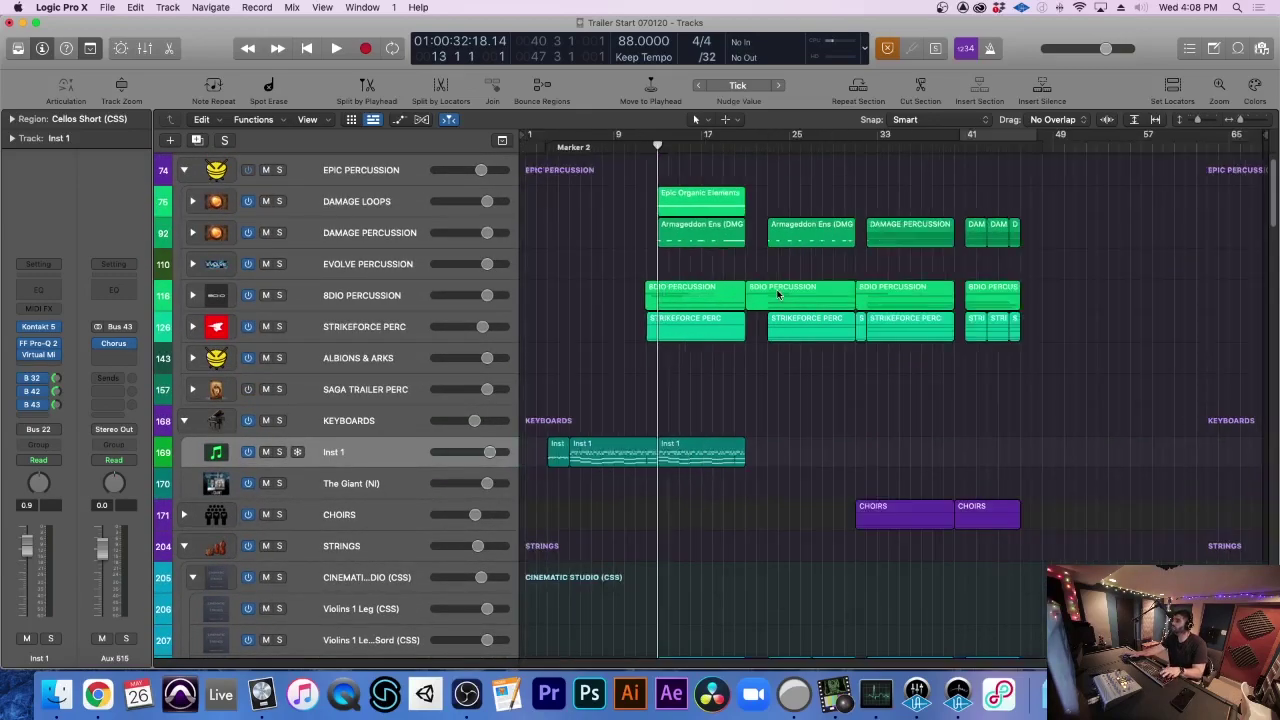
key("super+Right")
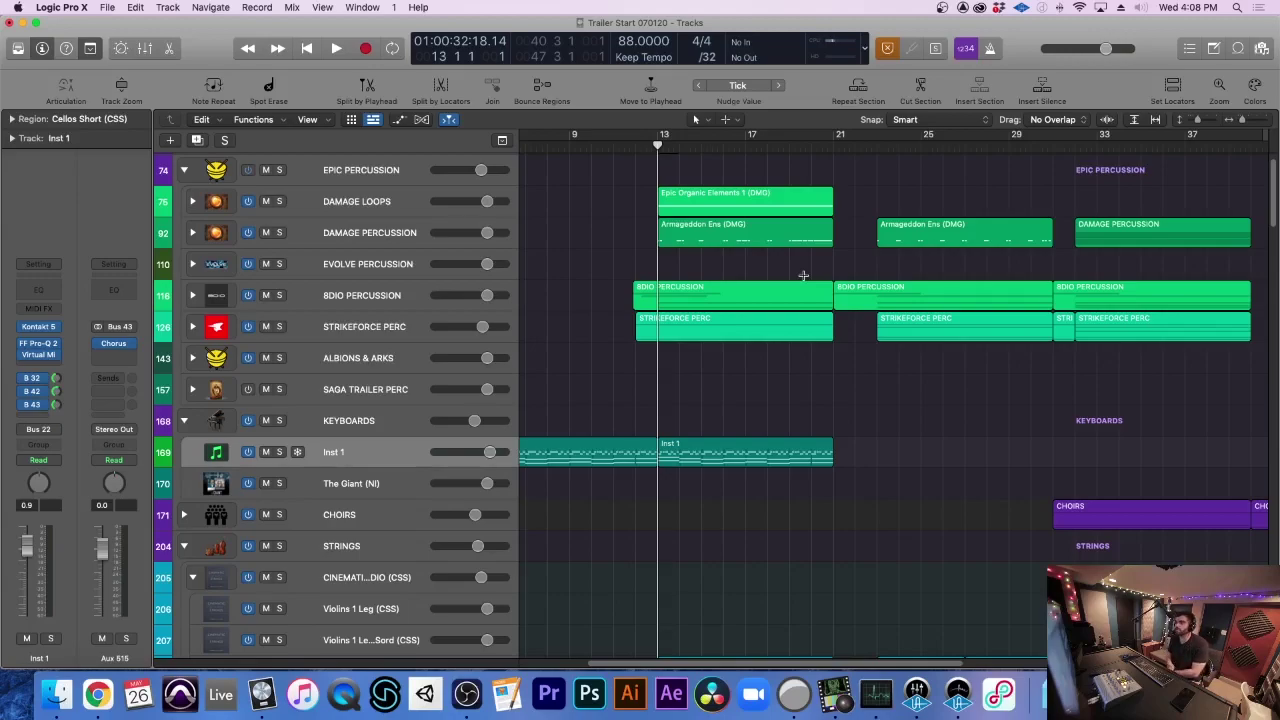
Expand the DAMAGE LOOPS stack, solo the Epic Organic Elements 1 (DMG) track and play it from bar 13
left_click(192, 202)
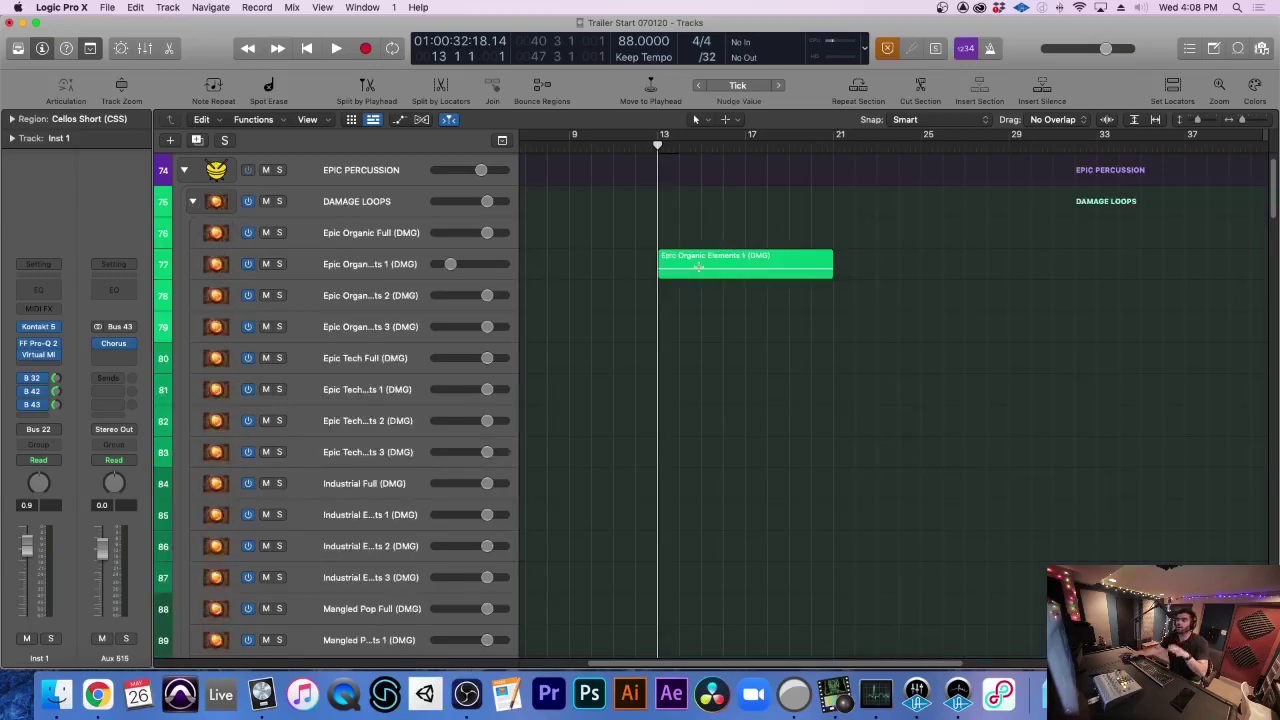
left_click(380, 277)
key("s")
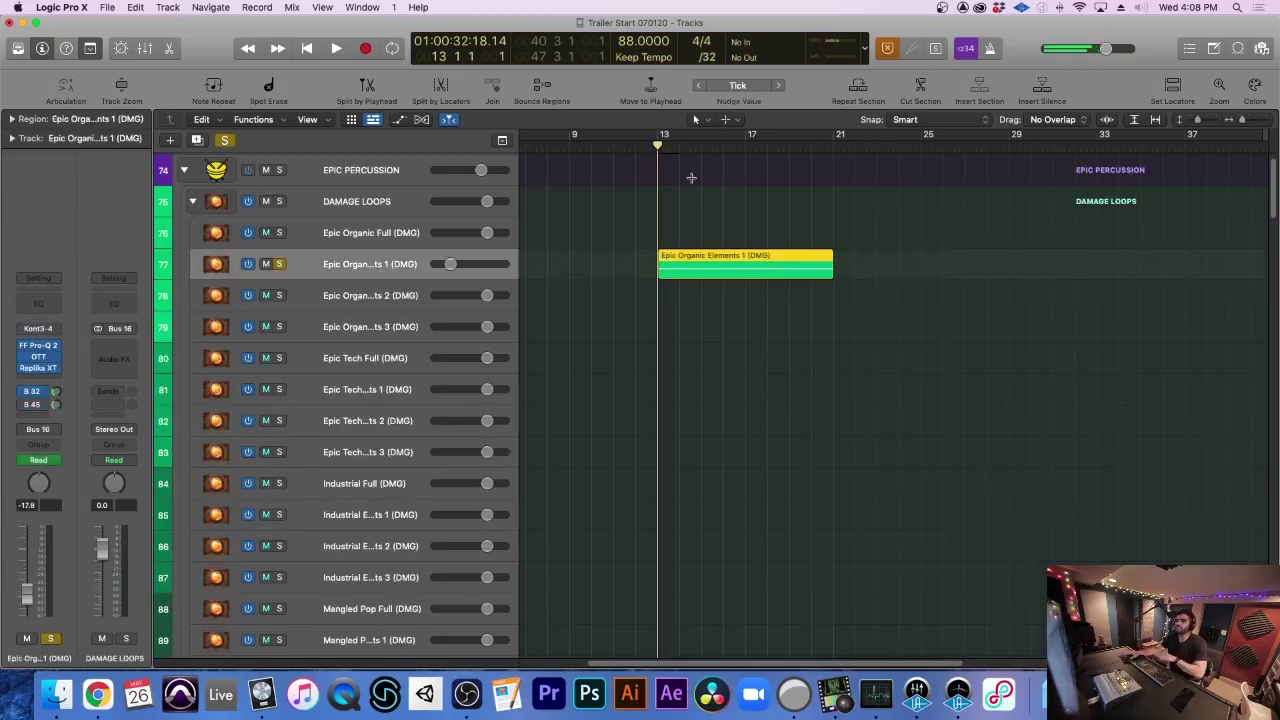
key("super+Right")
key("space")
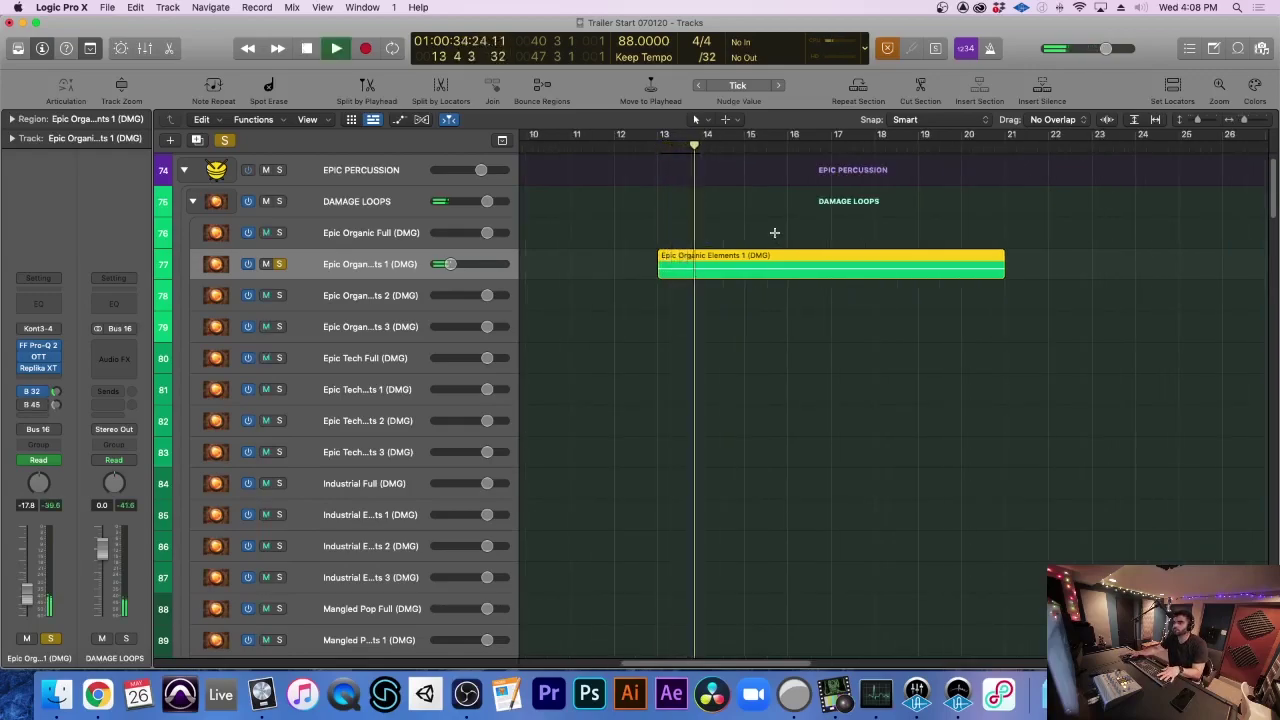
Check the Epic Organic Elements 1 track's automation and its region's notes in the Piano Roll, stop playback and close the editor
key("a")
key("a")
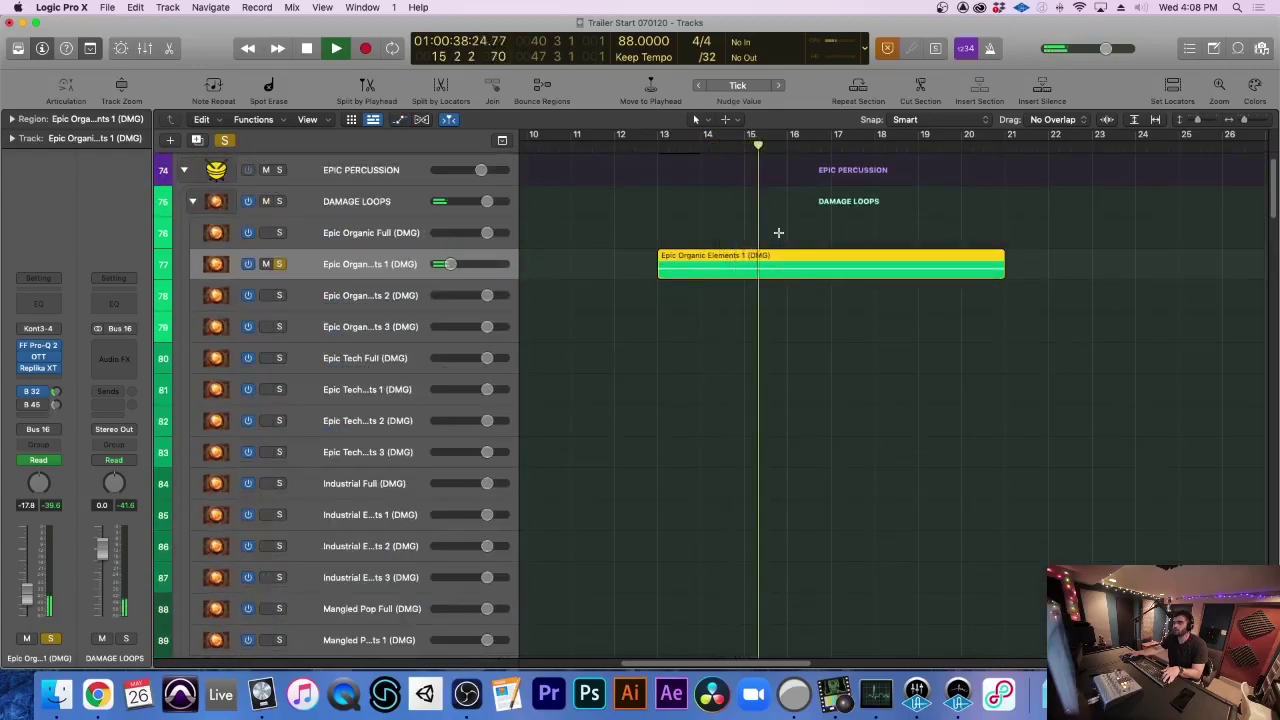
double_click(766, 256)
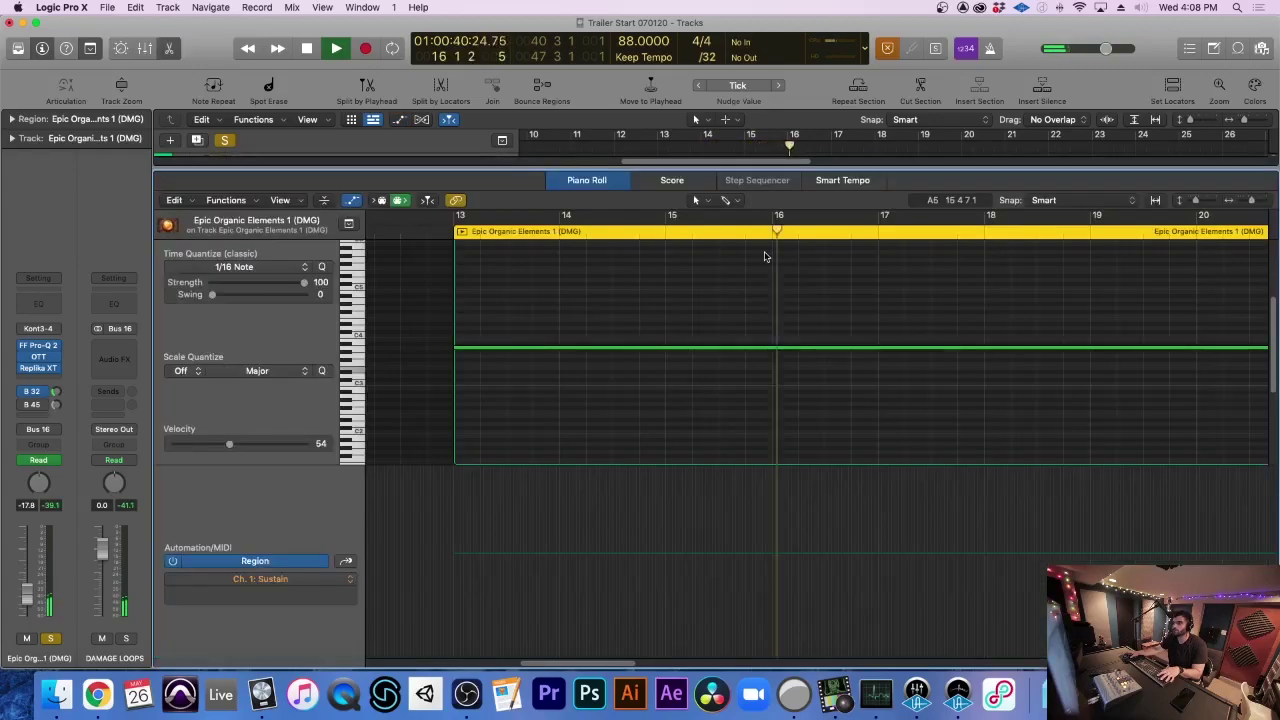
key("space")
key("p")
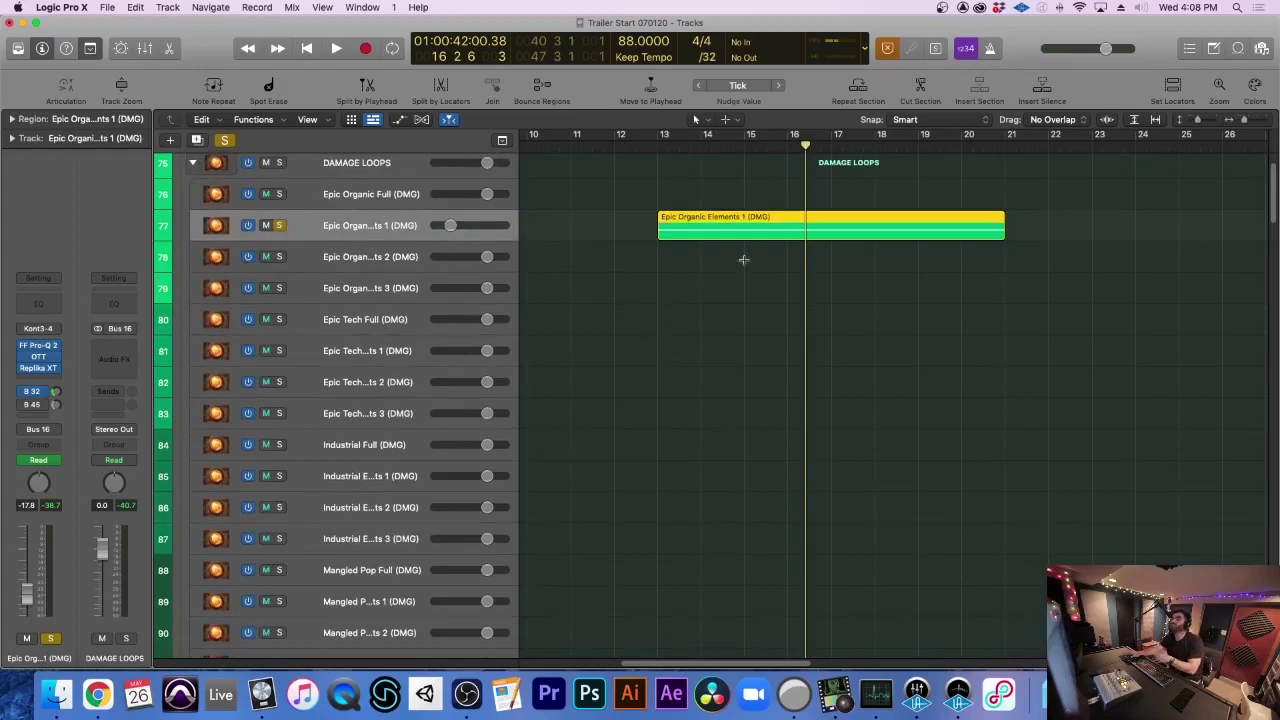
key("super+Up")
key("super+Up")
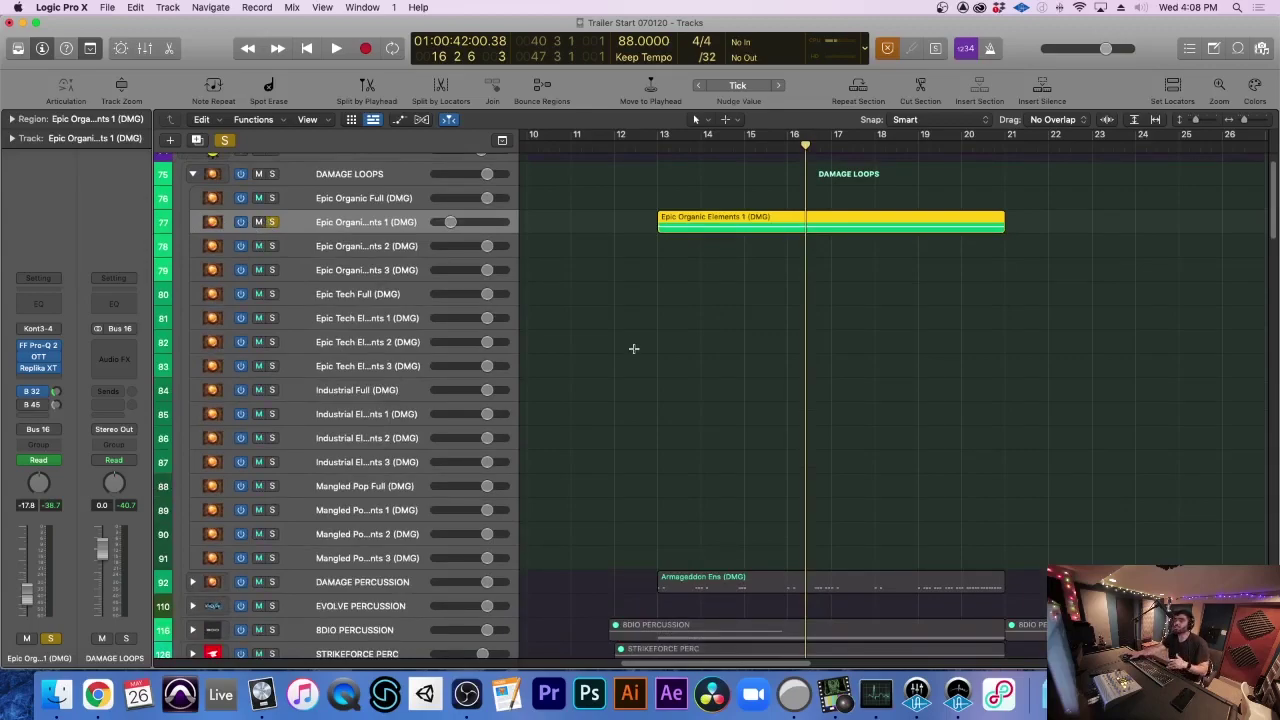
Return the playhead to bar 13 and expand the DAMAGE PERCUSSION stack
scroll(593, 252, "down", 3)
key("super+Down")
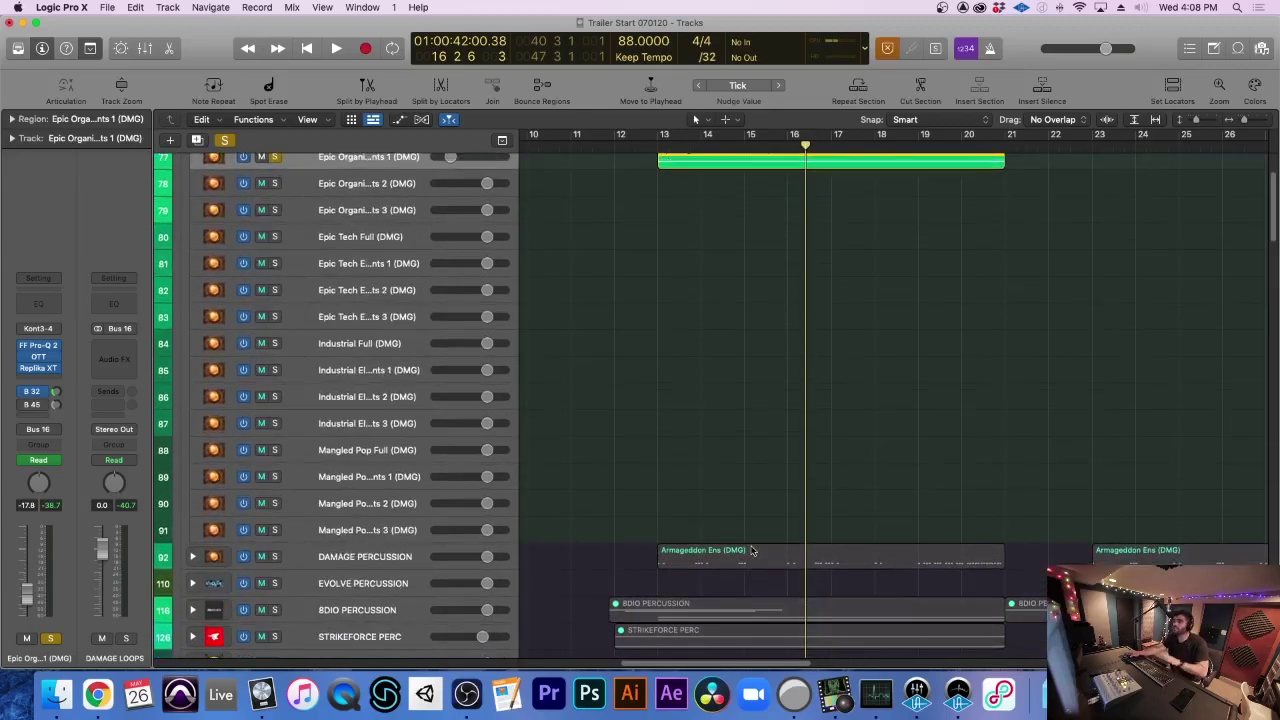
scroll(679, 209, "up", 1)
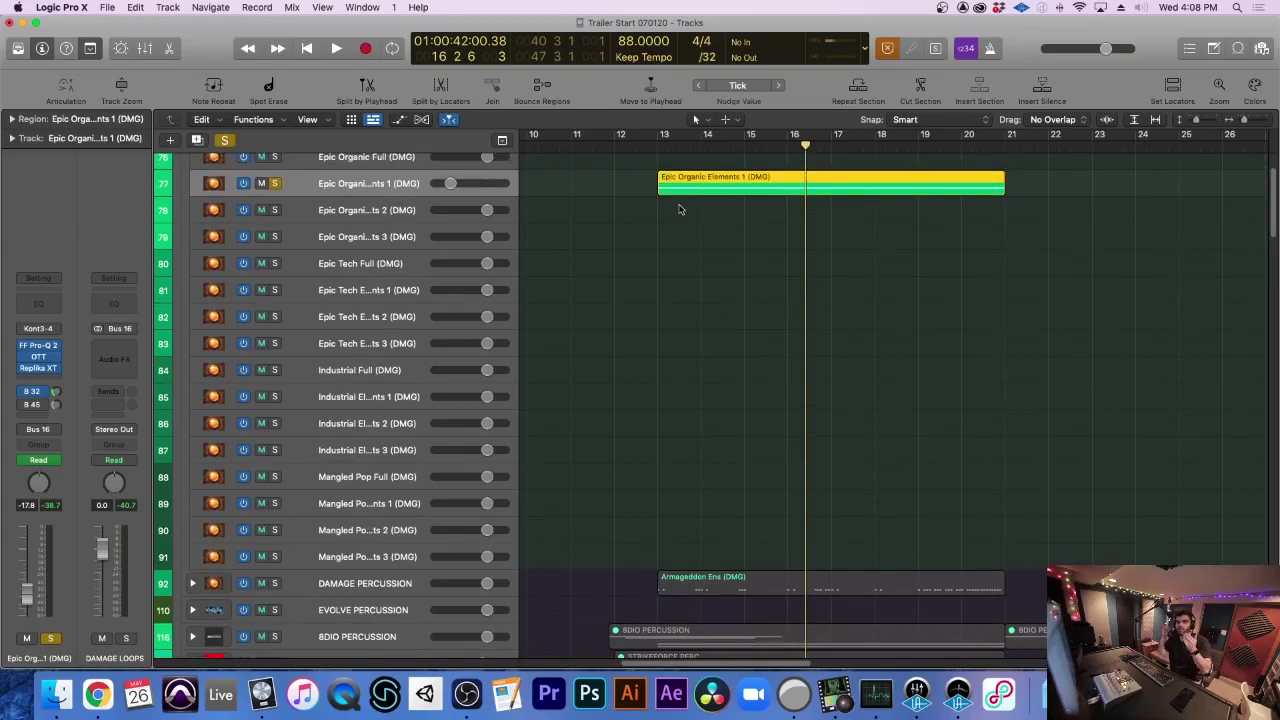
left_click(658, 146)
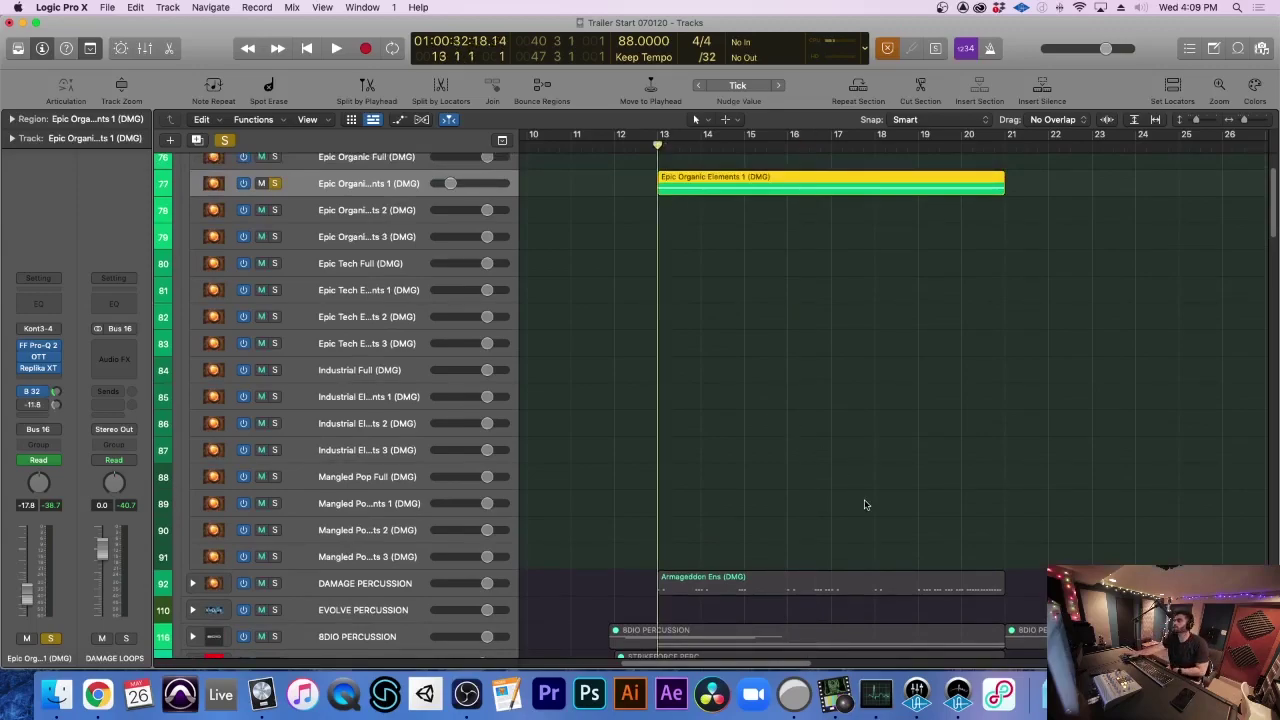
scroll(866, 505, "down", 2)
left_click(192, 529)
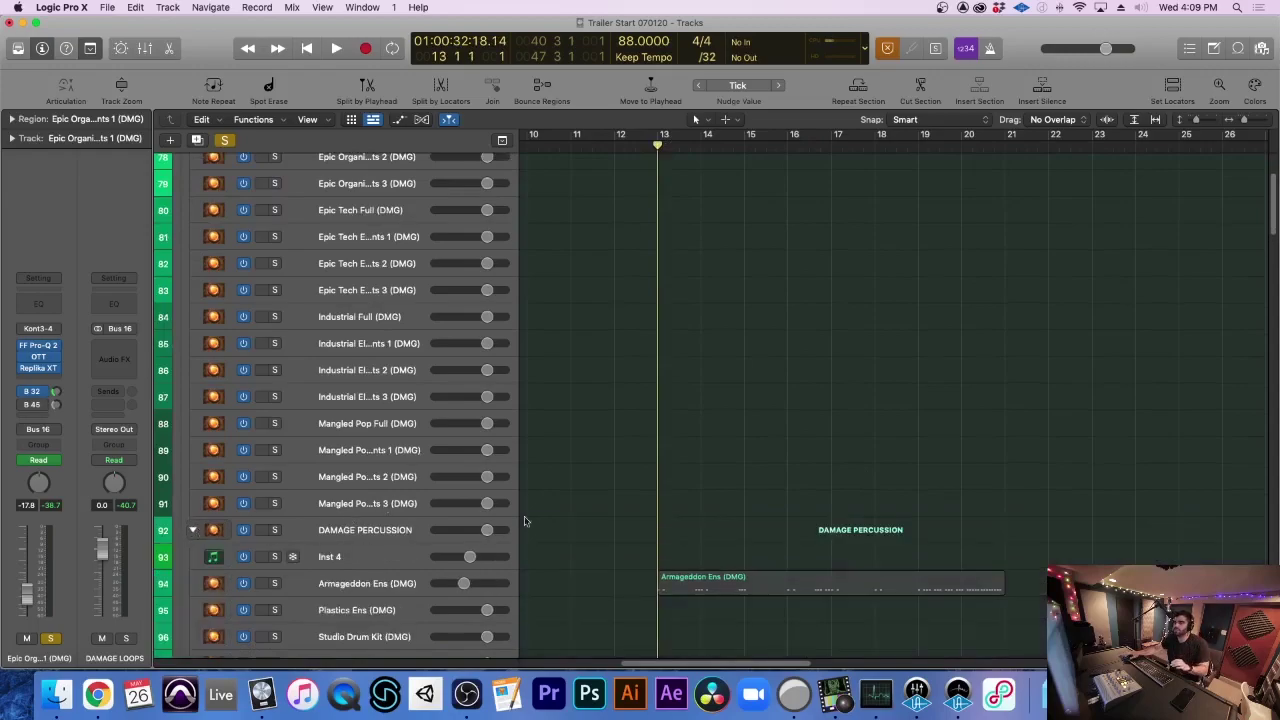
Solo and select the Armageddon Ens (DMG) track, play it from bar 13 and stop playback
scroll(566, 514, "down", 5)
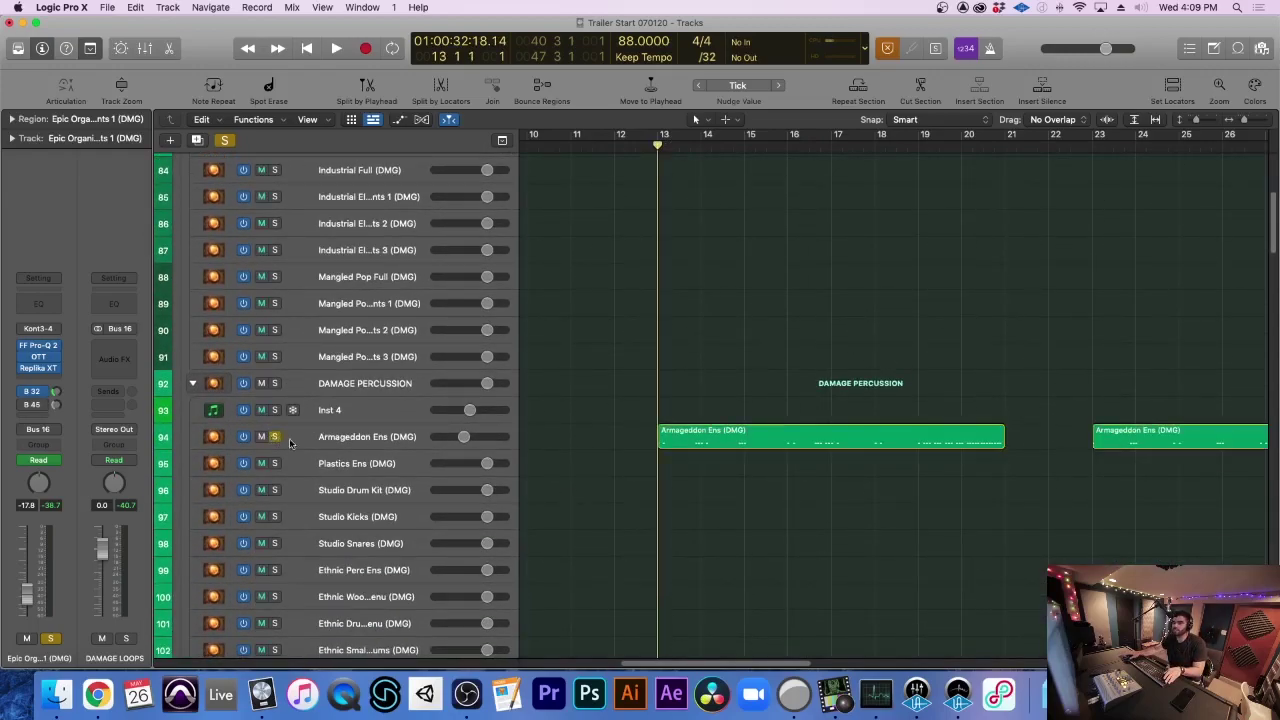
left_click(368, 438)
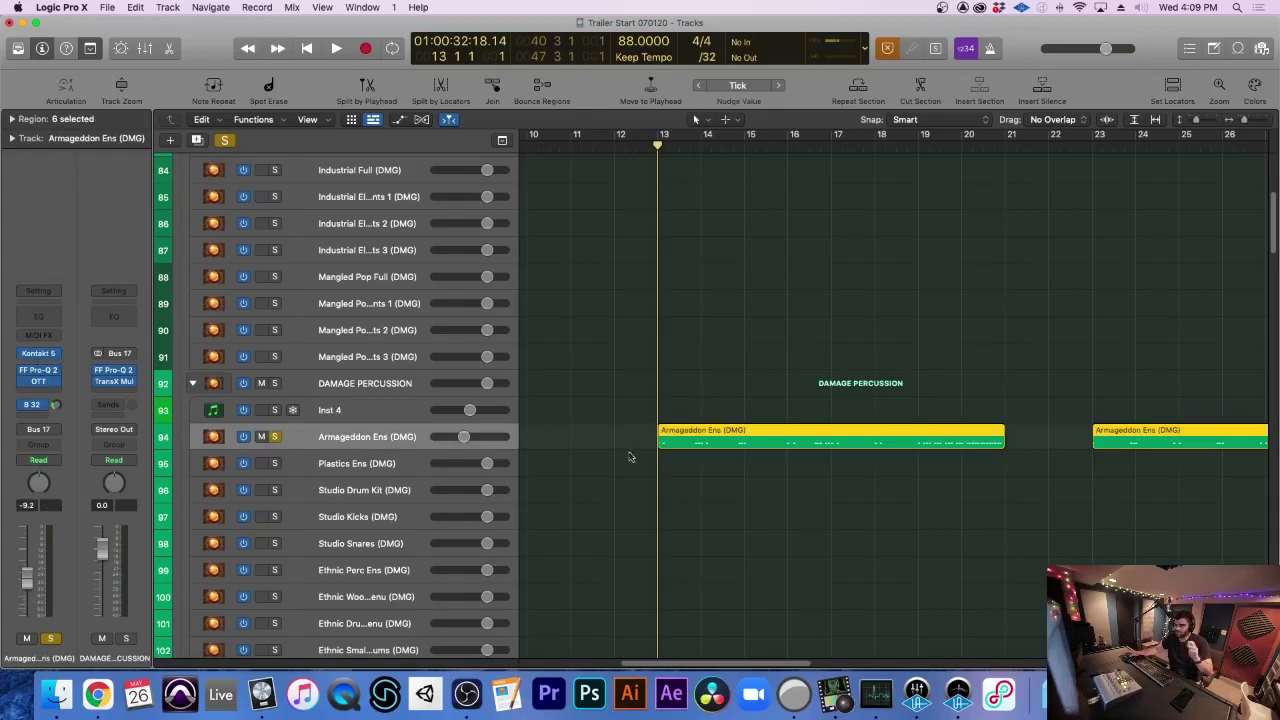
key("space")
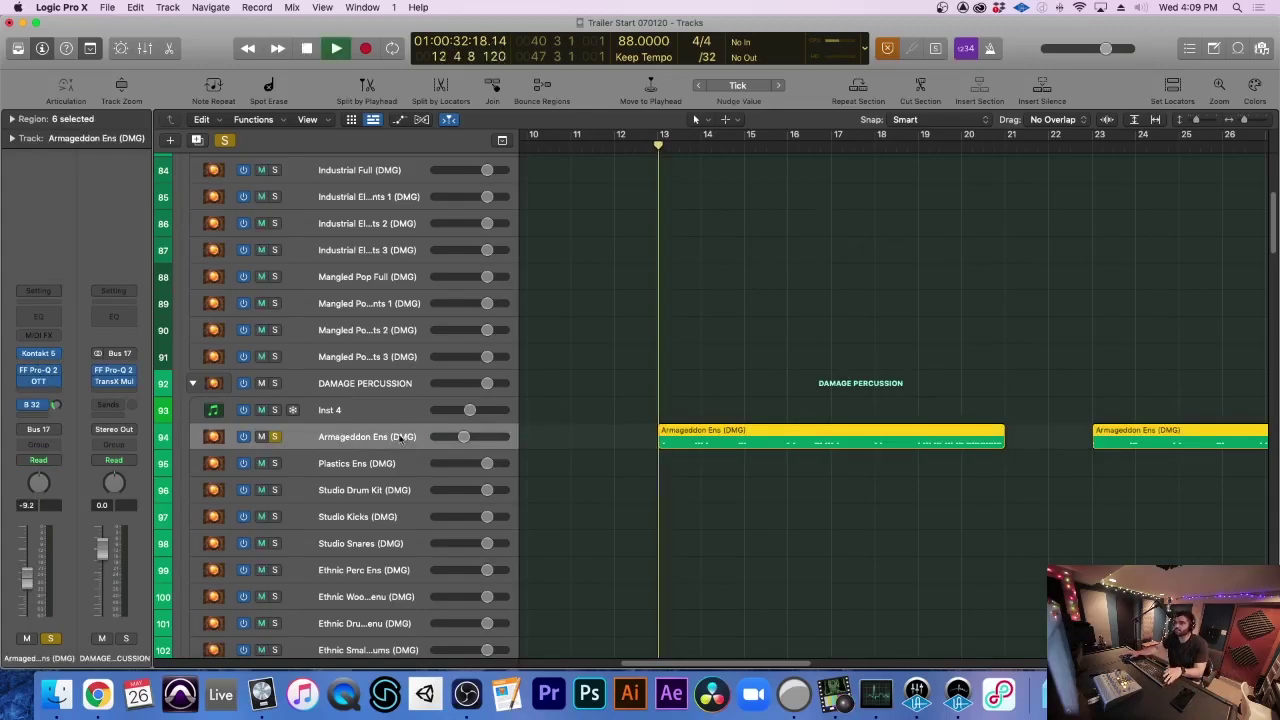
key("super+Down")
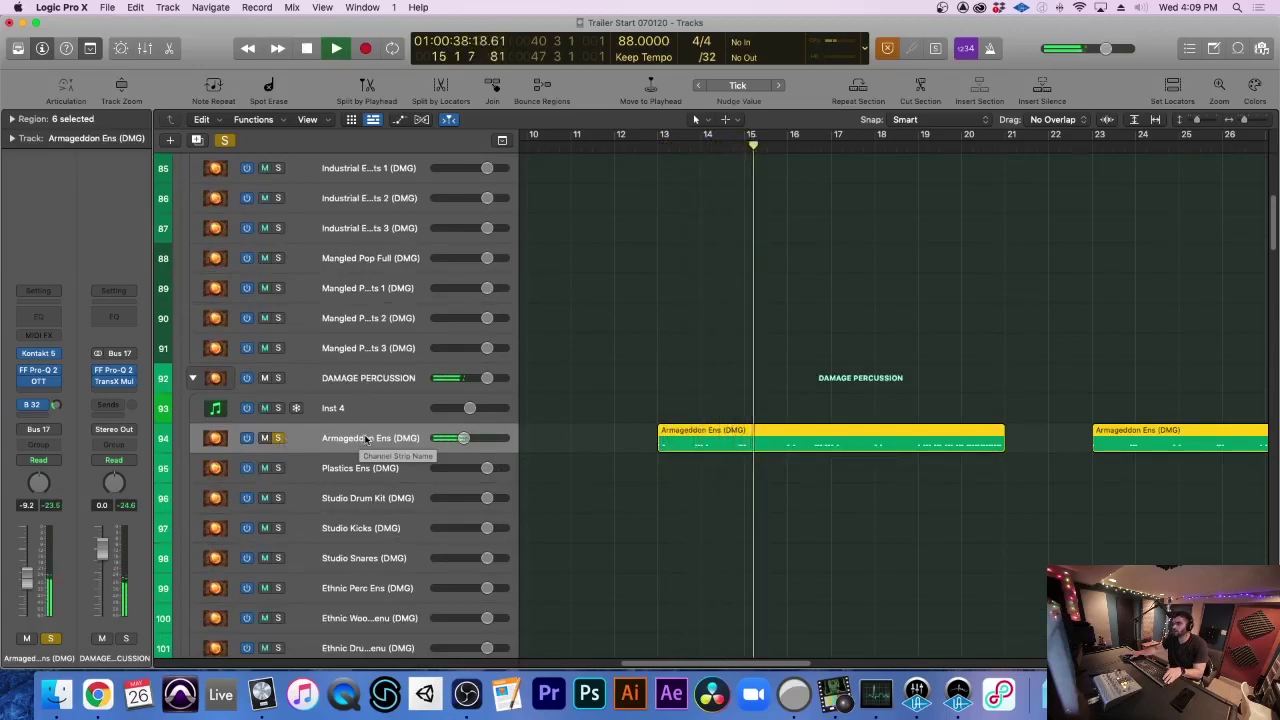
key("super+Up")
scroll(463, 450, "down", 10)
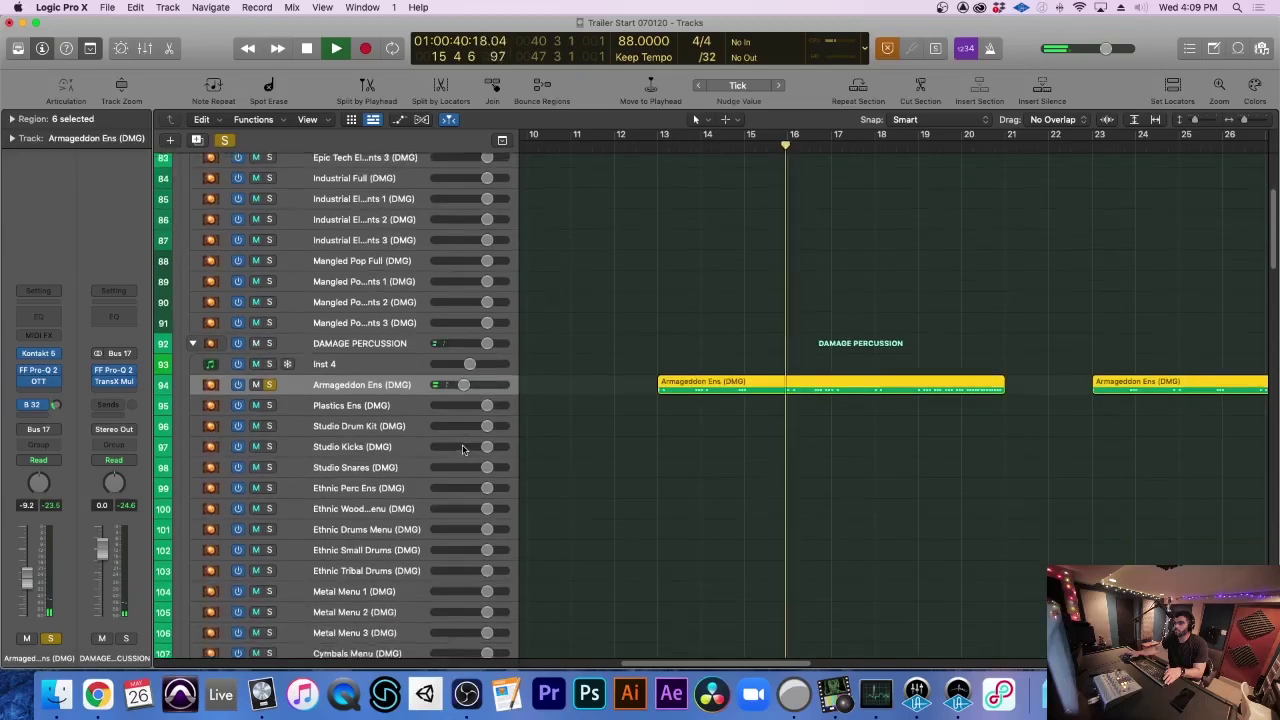
key("space")
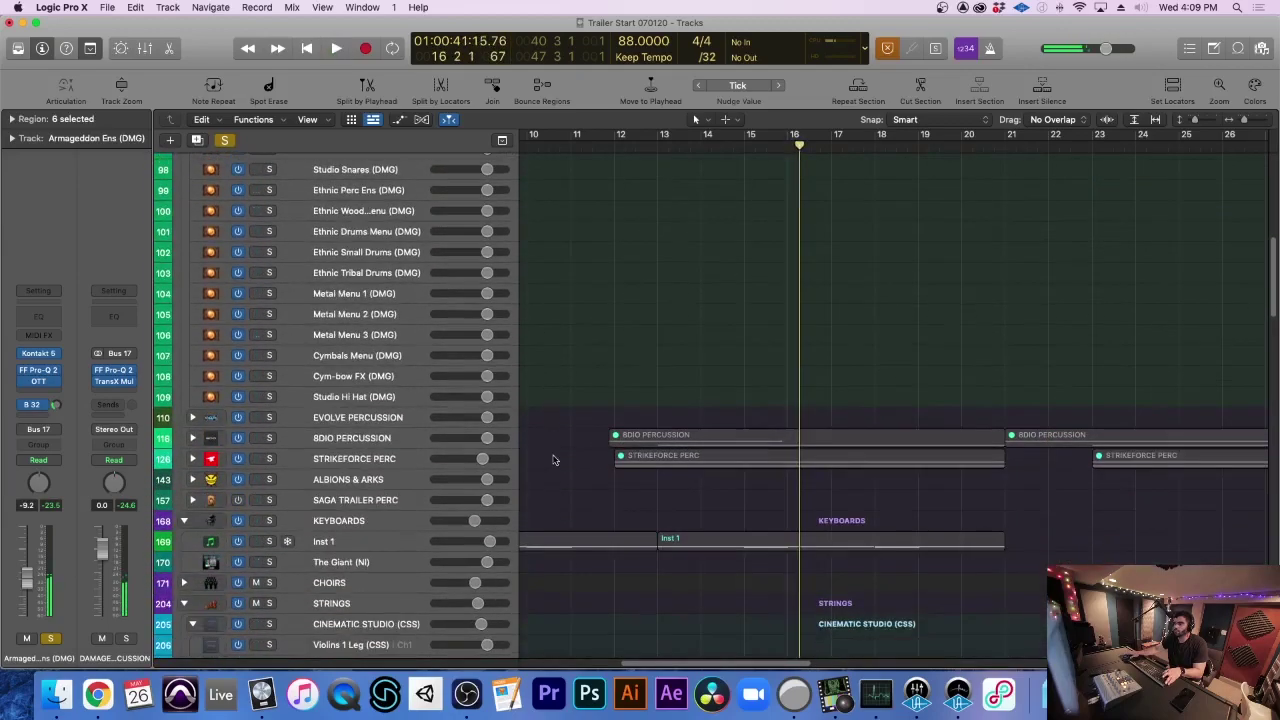
Expand the 8DIO PERCUSSION stack and return the playhead to bar 13
left_click(193, 438)
scroll(924, 280, "down", 3)
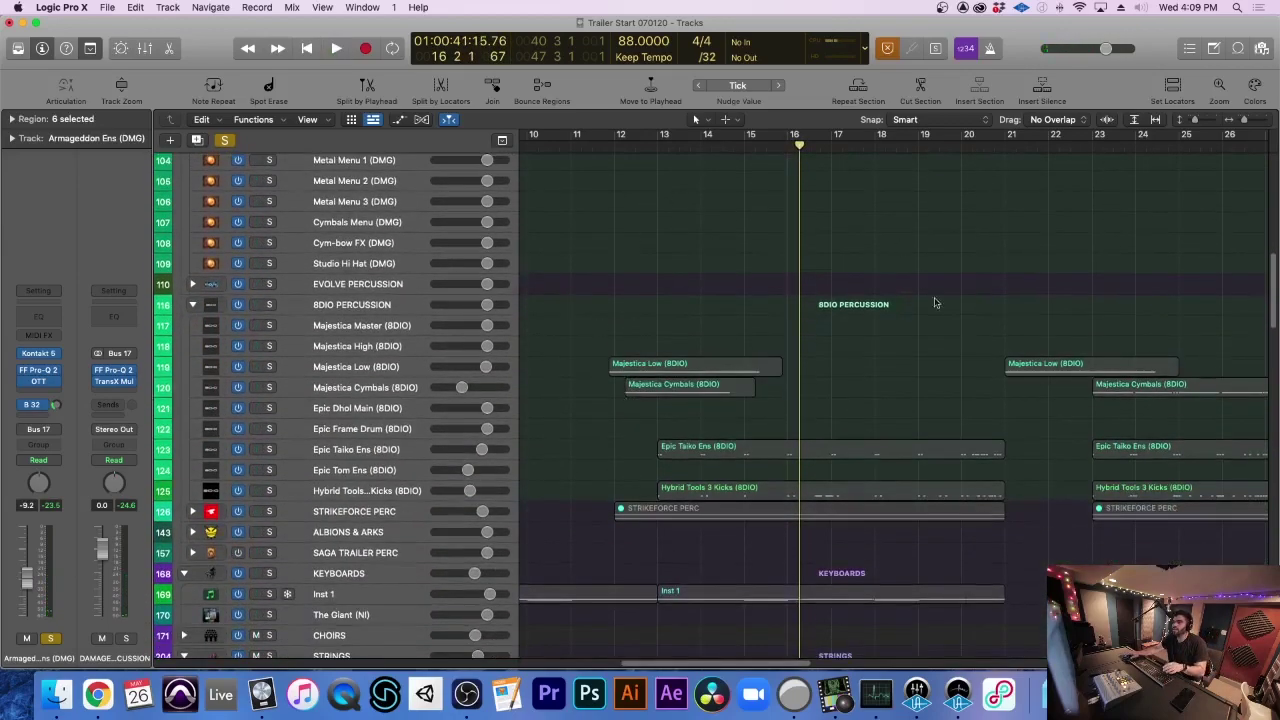
left_click(658, 143)
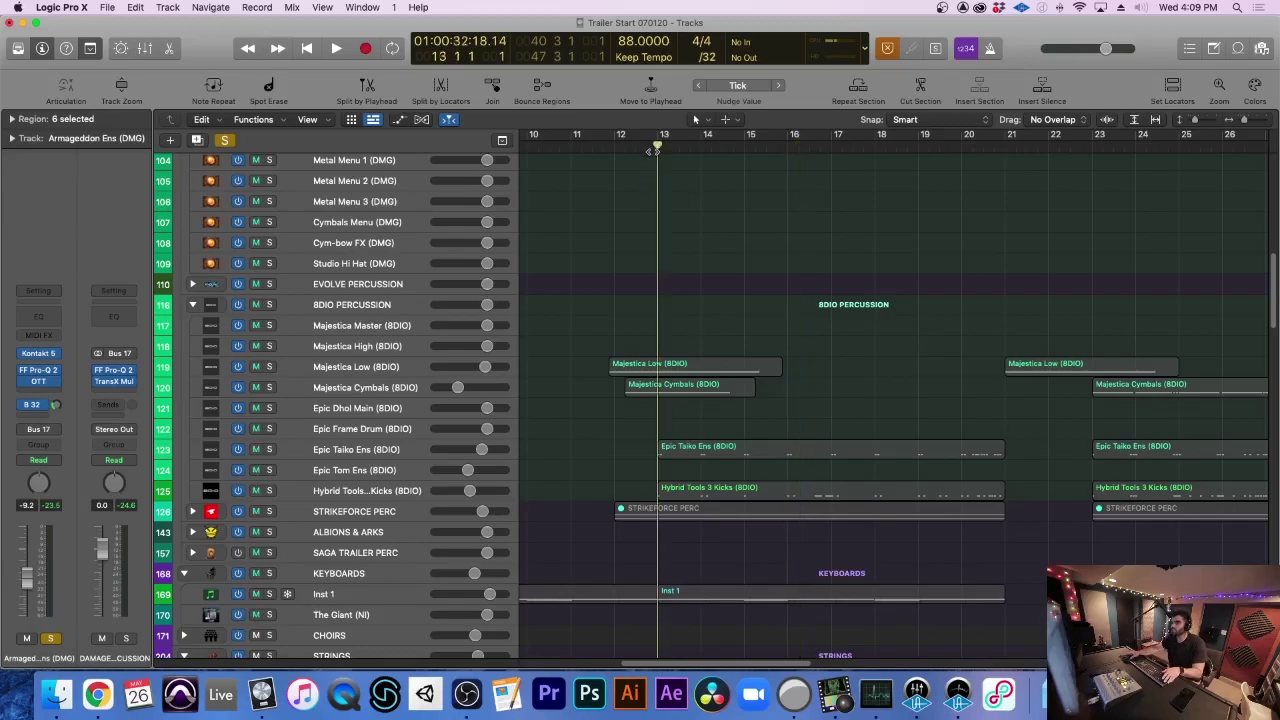
Solo the Epic Taiko Ens (8DIO) track, play its pattern from bar 13 and stop playback
left_click(270, 450)
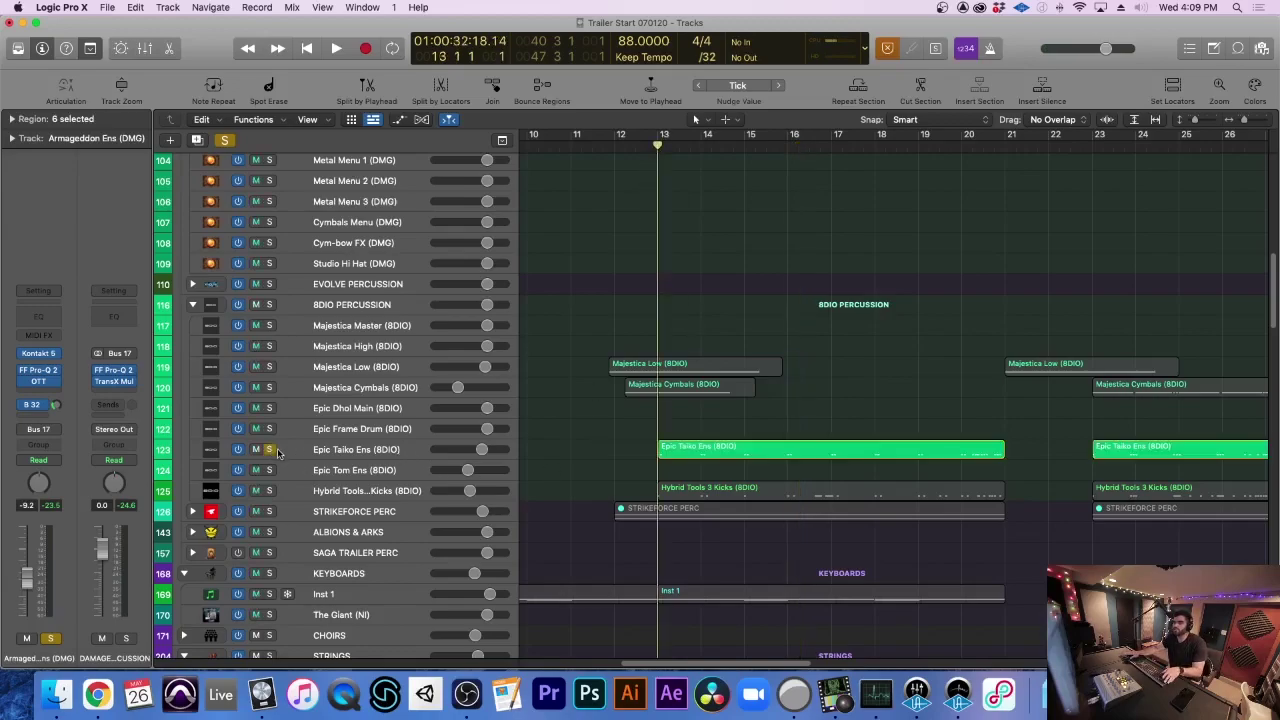
key("space")
key("super+Right")
scroll(600, 504, "right", 4)
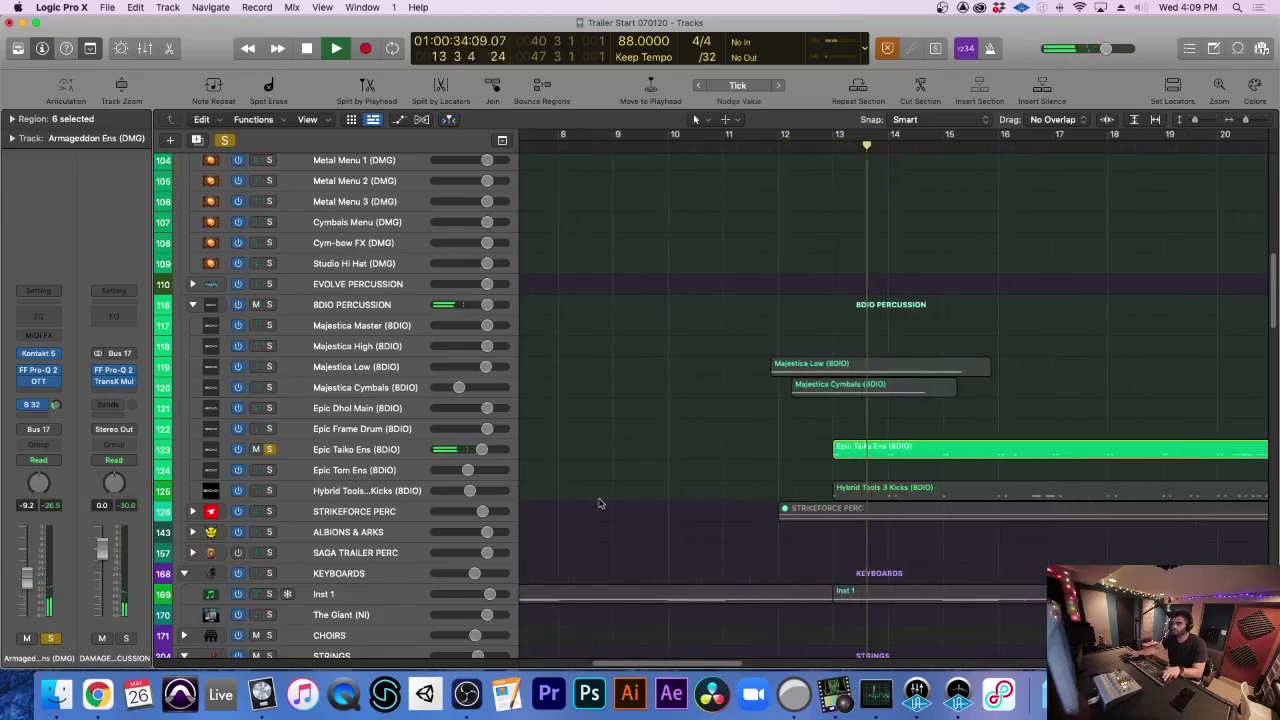
key("super+Down")
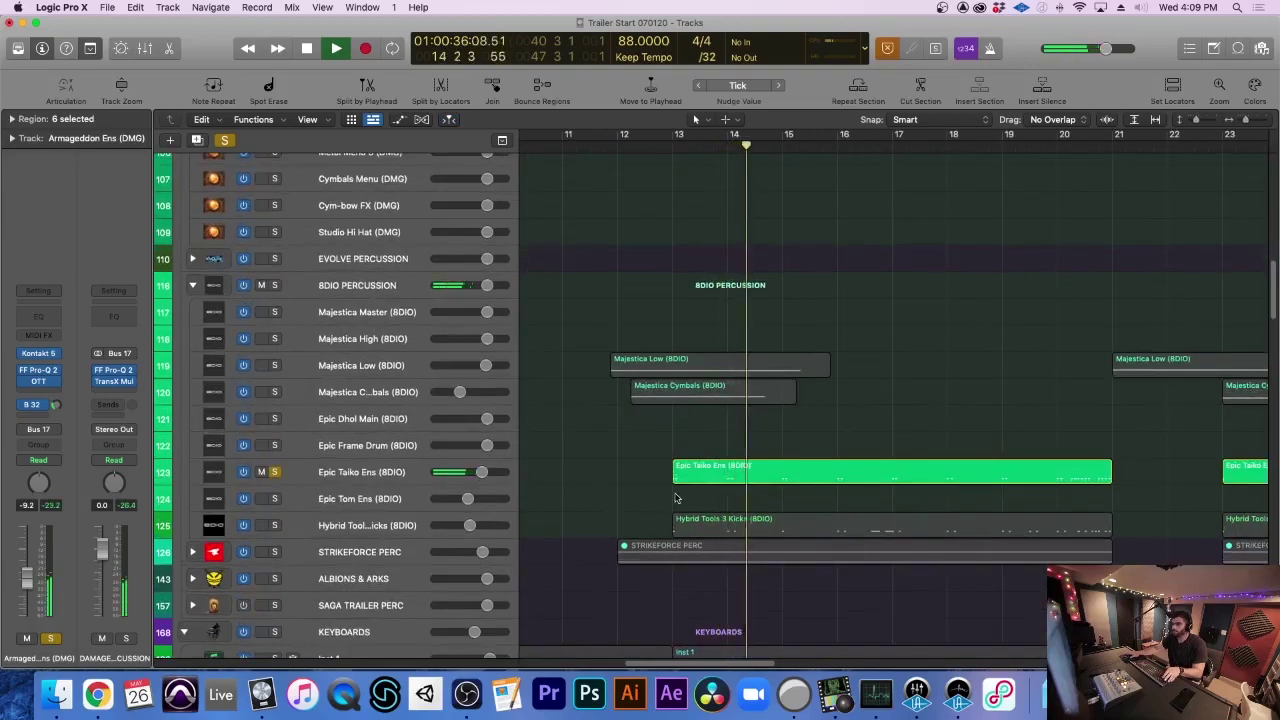
key("space")
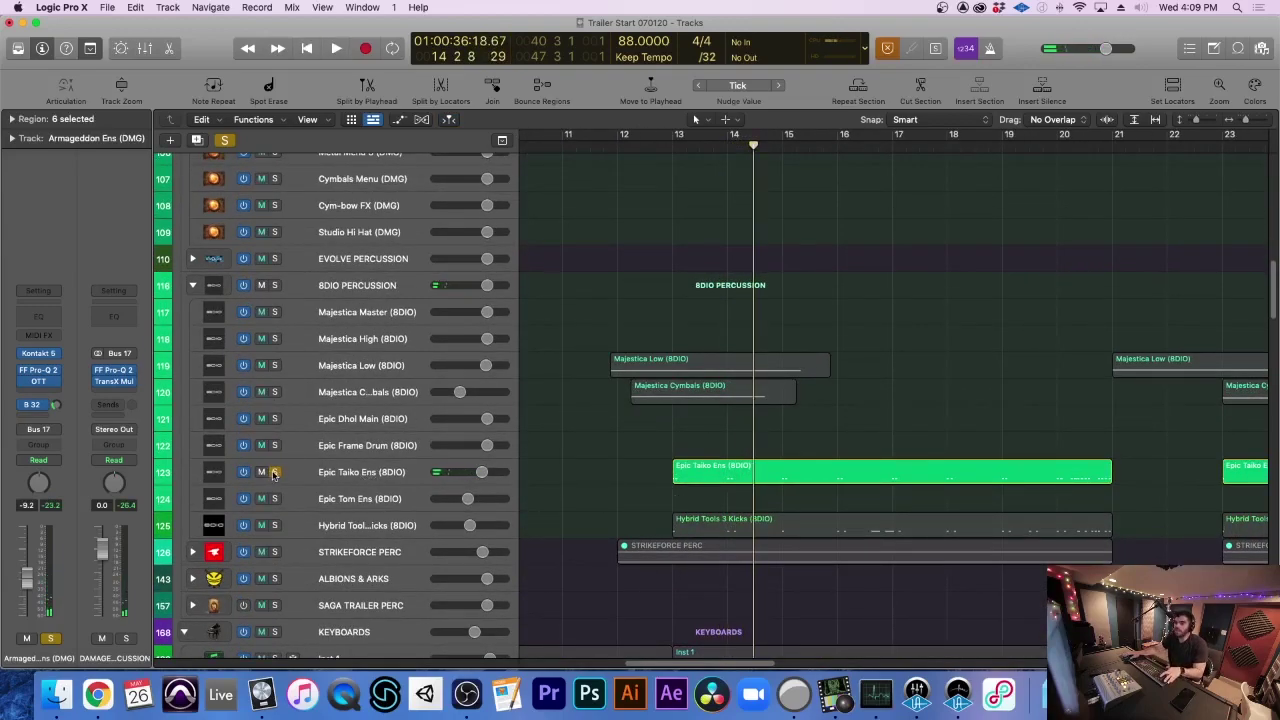
Switch the solo from Epic Taiko Ens to Hybrid Tools 3 Kicks (8DIO) and audition it from about bar 13
left_click(273, 473)
left_click(276, 526)
key("super+Right")
left_click(628, 142)
key("space")
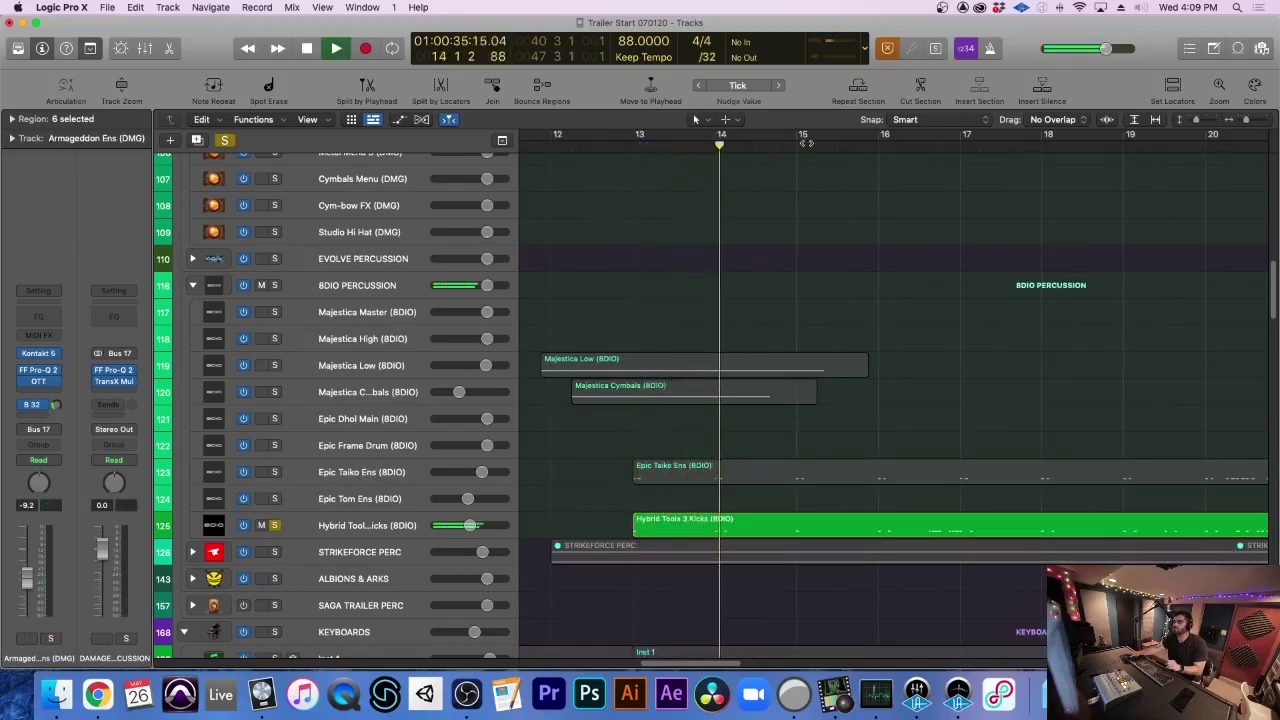
key("space")
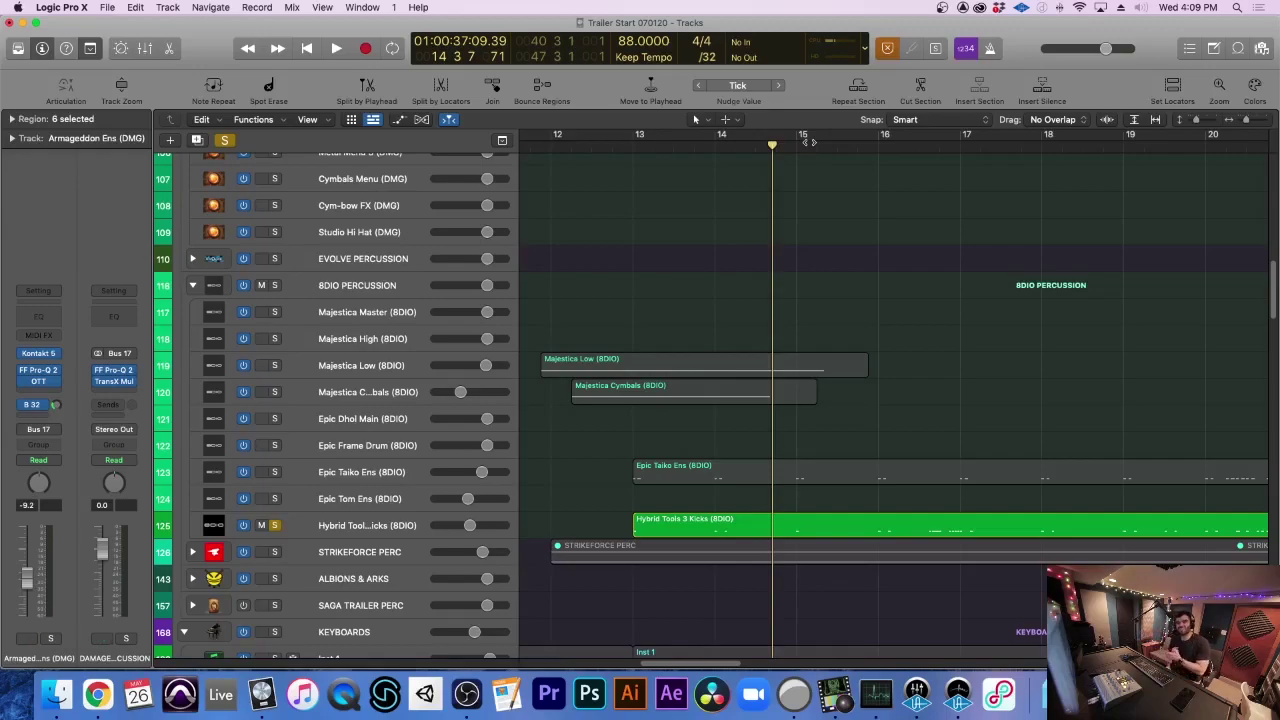
Replace the Hybrid Tools 3 Kicks solo with the whole EPIC PERCUSSION stack and set the playhead just before bar 13
key("super+Up")
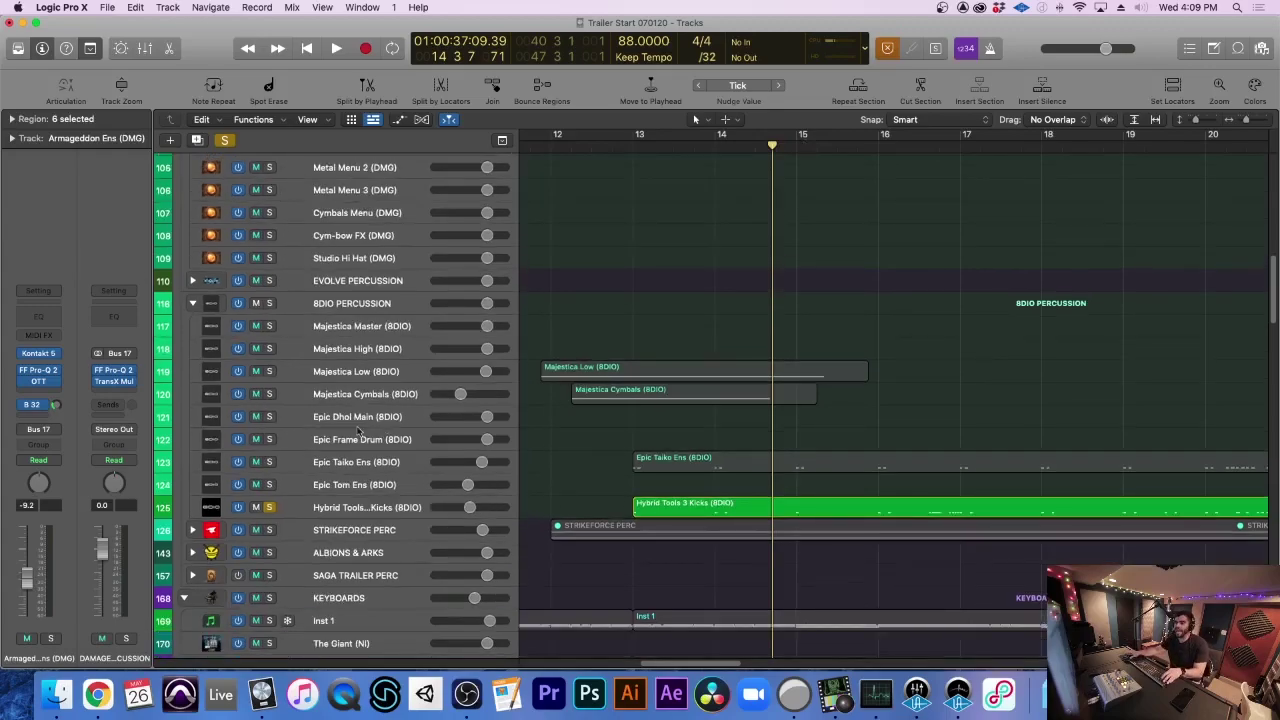
left_click(268, 508)
key("super+Left")
scroll(701, 509, "up", 12)
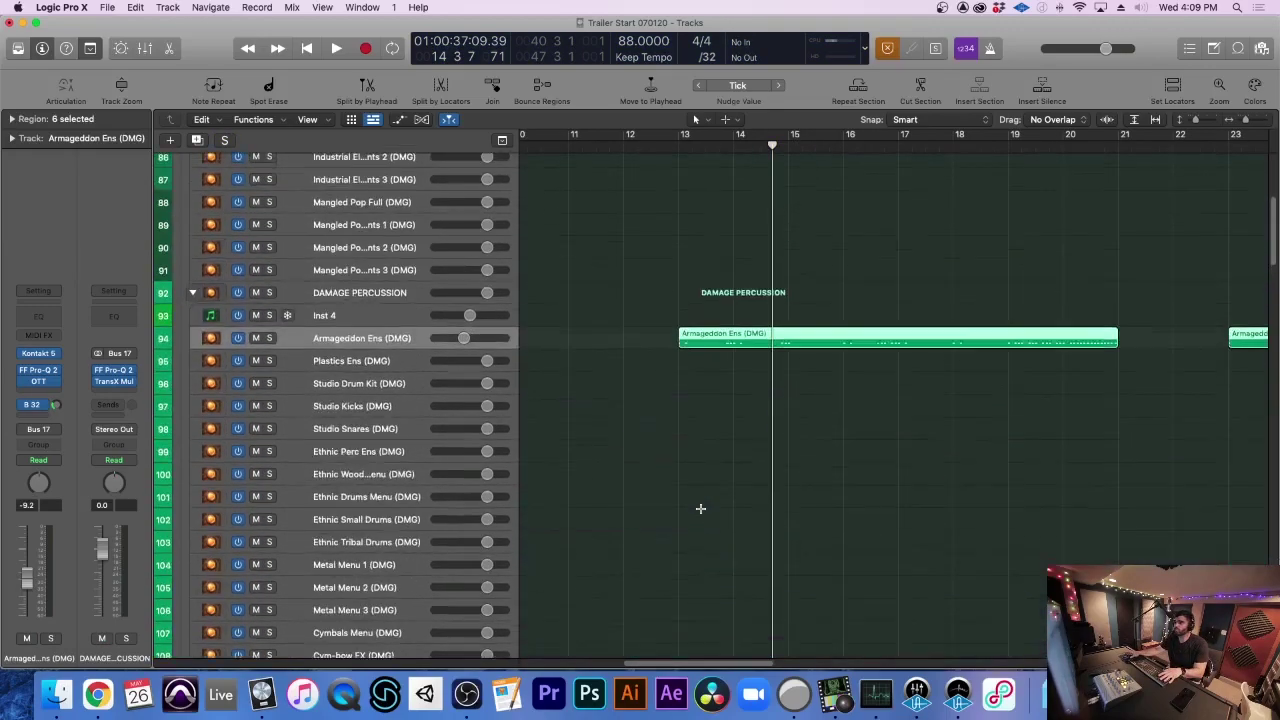
key("super+Up")
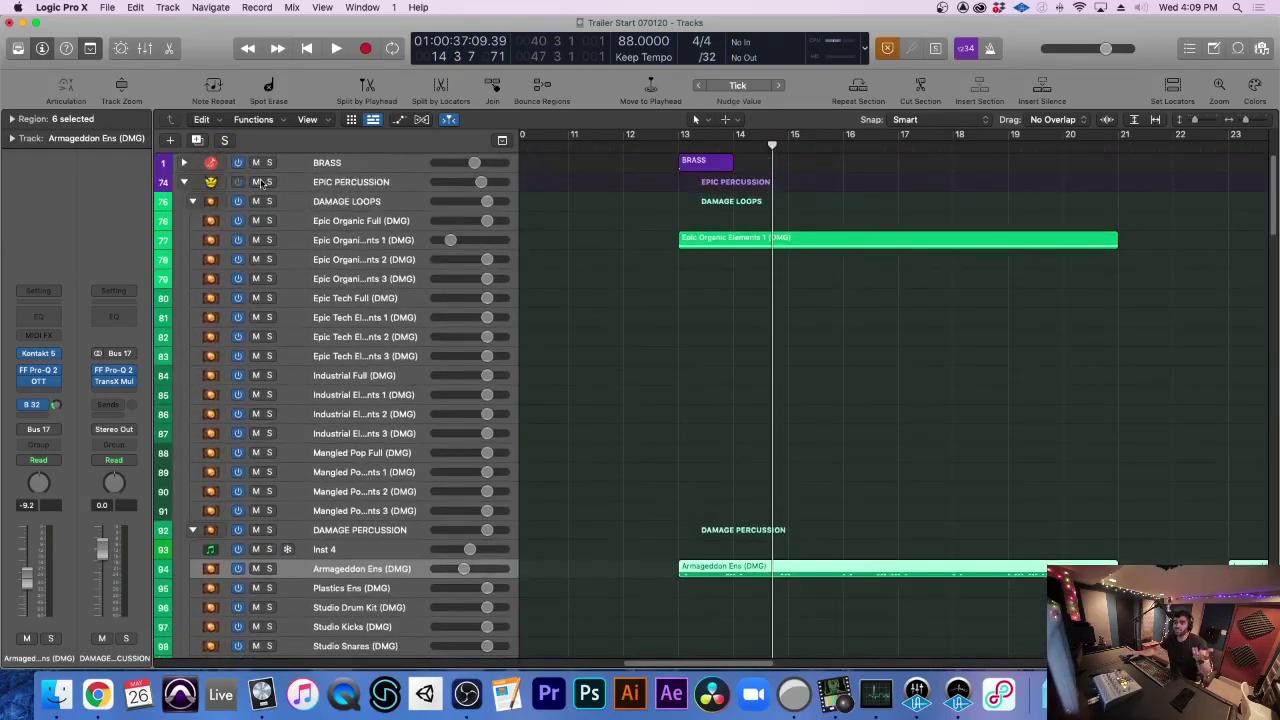
left_click(663, 146)
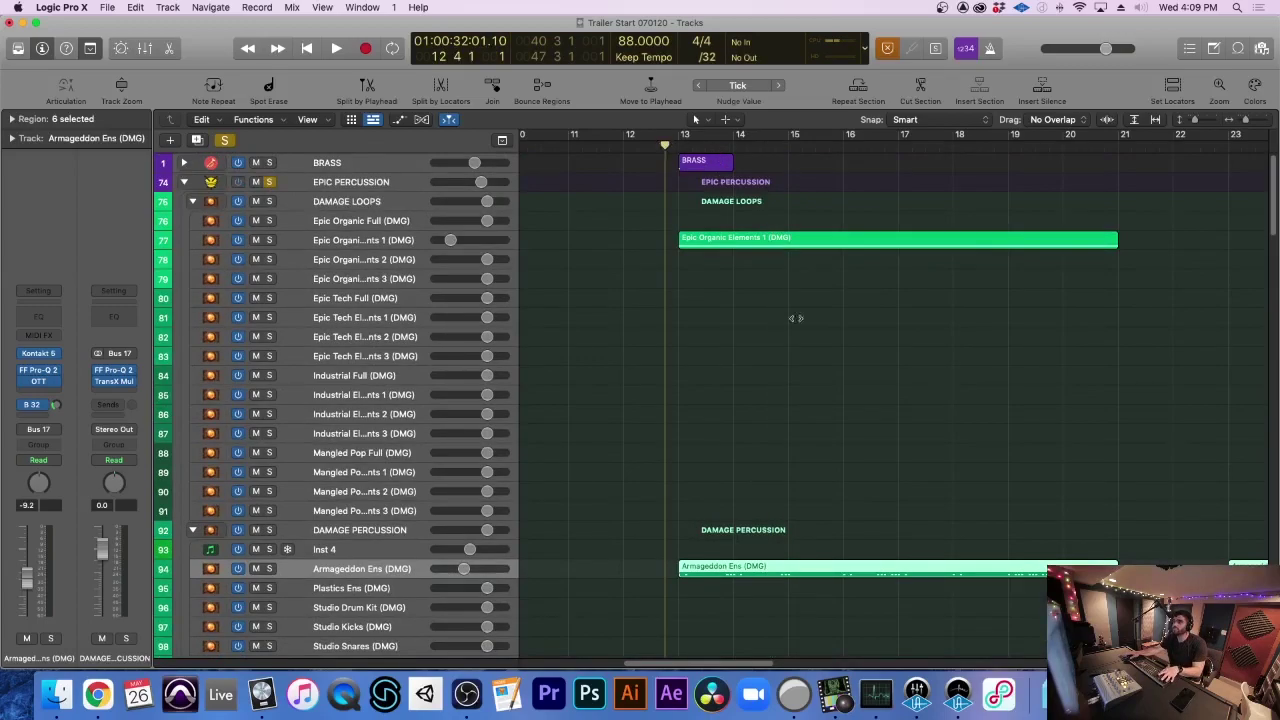
Play the combined epic percussion into bar 13 while examining the Damage and 8DIO regions, and stop playback
key("super+Right")
key("space")
scroll(825, 450, "right", 2)
scroll(825, 450, "down", 2)
scroll(825, 450, "down", 3)
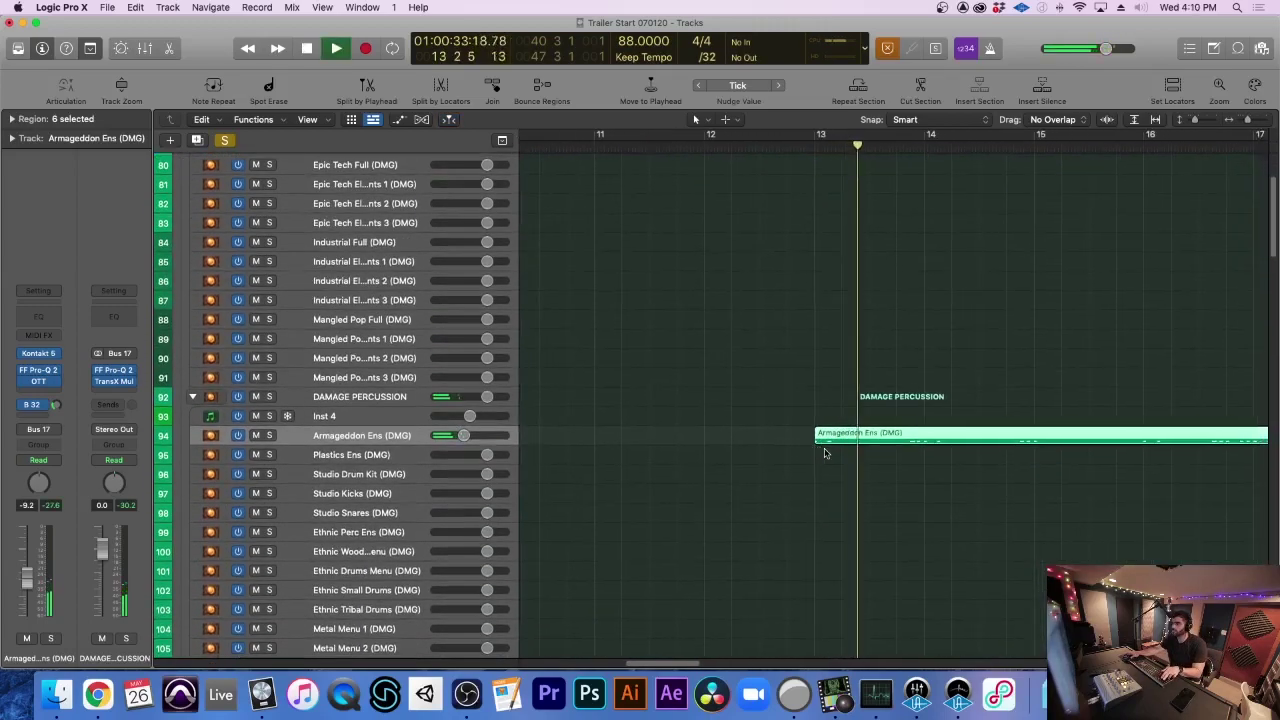
scroll(826, 451, "right", 4)
key("super+Up")
key("super+Up")
scroll(826, 453, "down", 10)
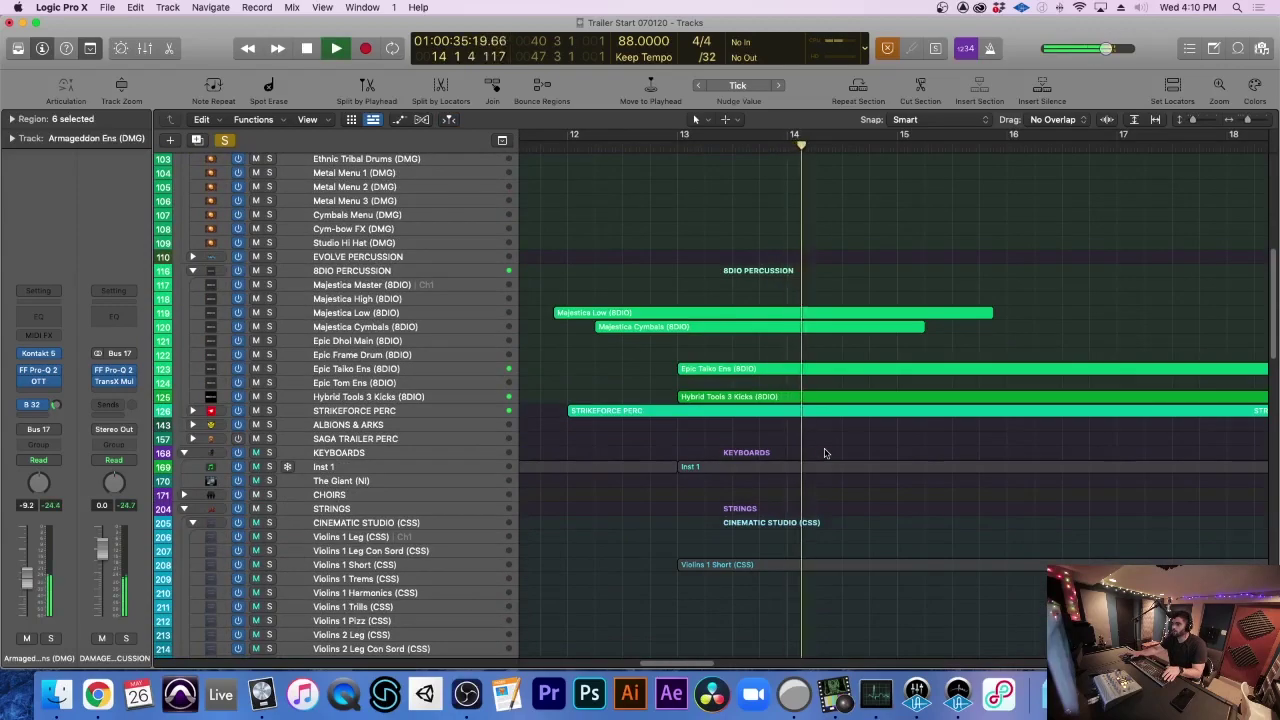
key("super+Down")
key("super+Down")
key("space")
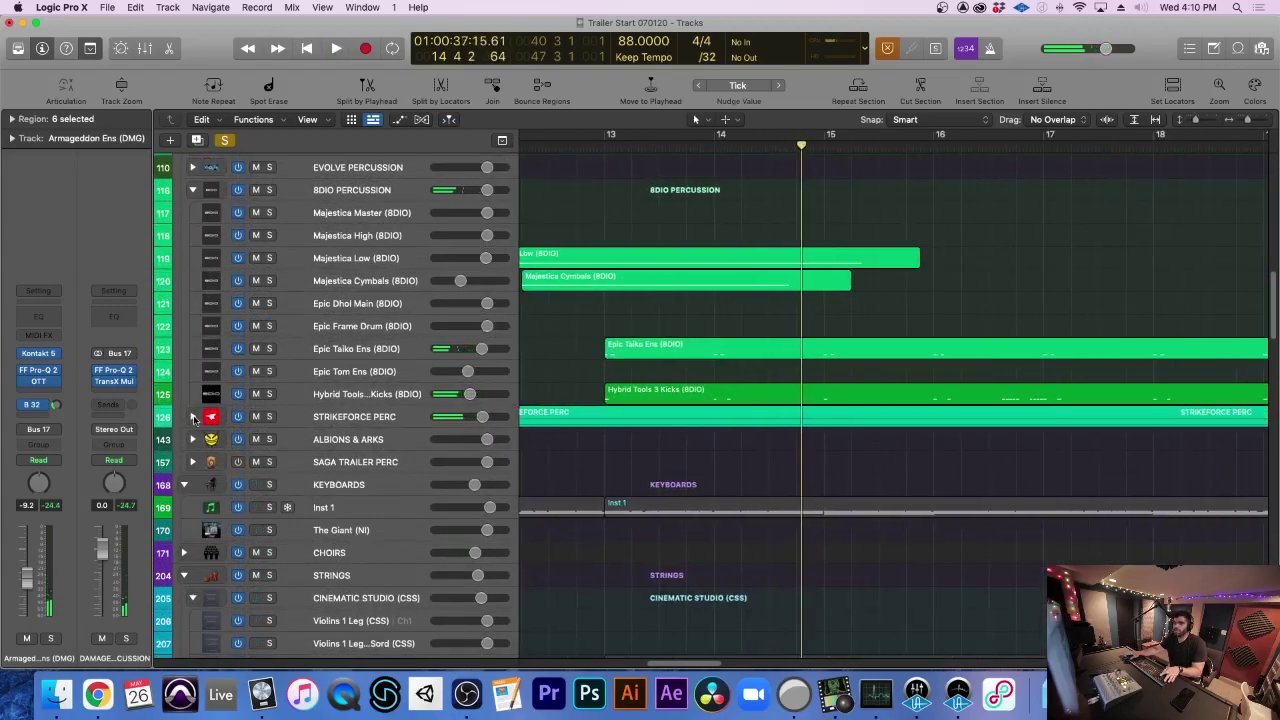
Expand the STRIKEFORCE PERC stack, examine its regions and select the first Toms of Steel 1 (SKF) region
left_click(192, 416)
scroll(565, 399, "down", 5)
key("super+Left")
key("super+Left")
key("super+Up")
scroll(631, 319, "right", 2)
key("super+Down")
key("super+Down")
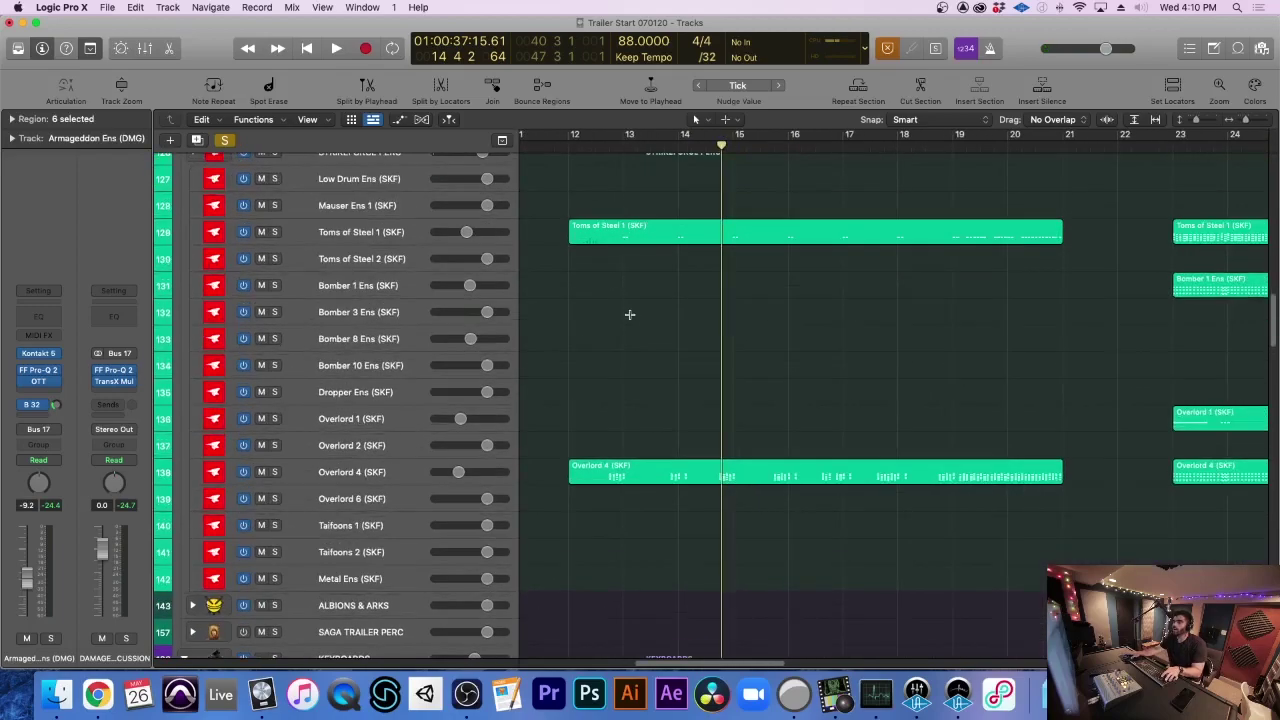
left_click(677, 231)
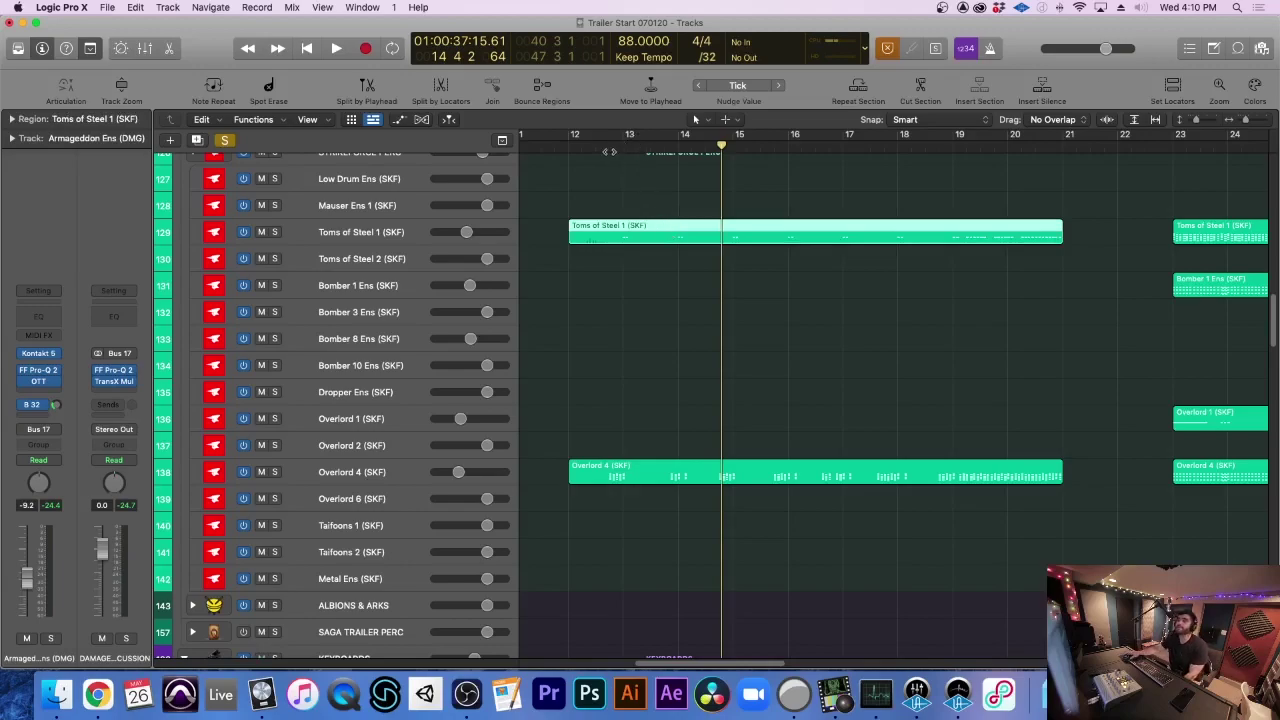
Play from just before bar 13 while examining the Overlord 4 (SKF) notes in the Piano Roll, then close the editor and stop playback
key("space")
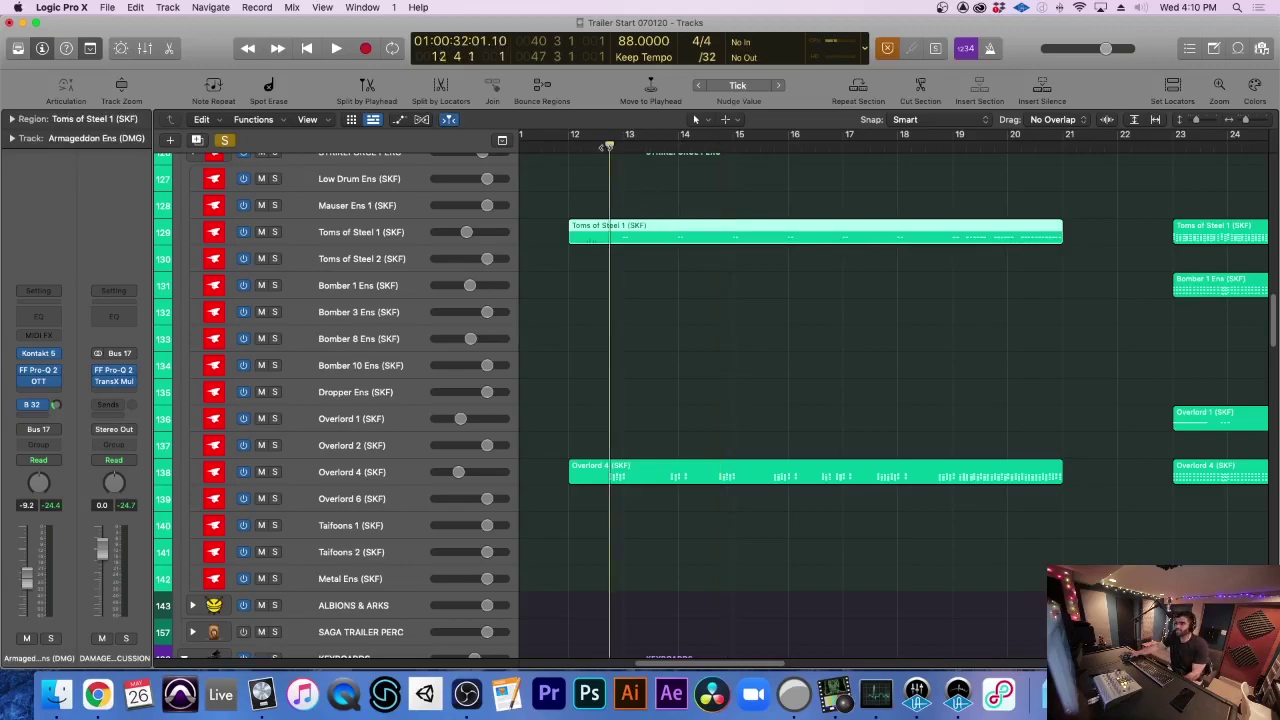
double_click(651, 472)
key("super+Right")
key("super+Right")
key("super+Up")
scroll(669, 362, "right", 4)
scroll(669, 362, "up", 3)
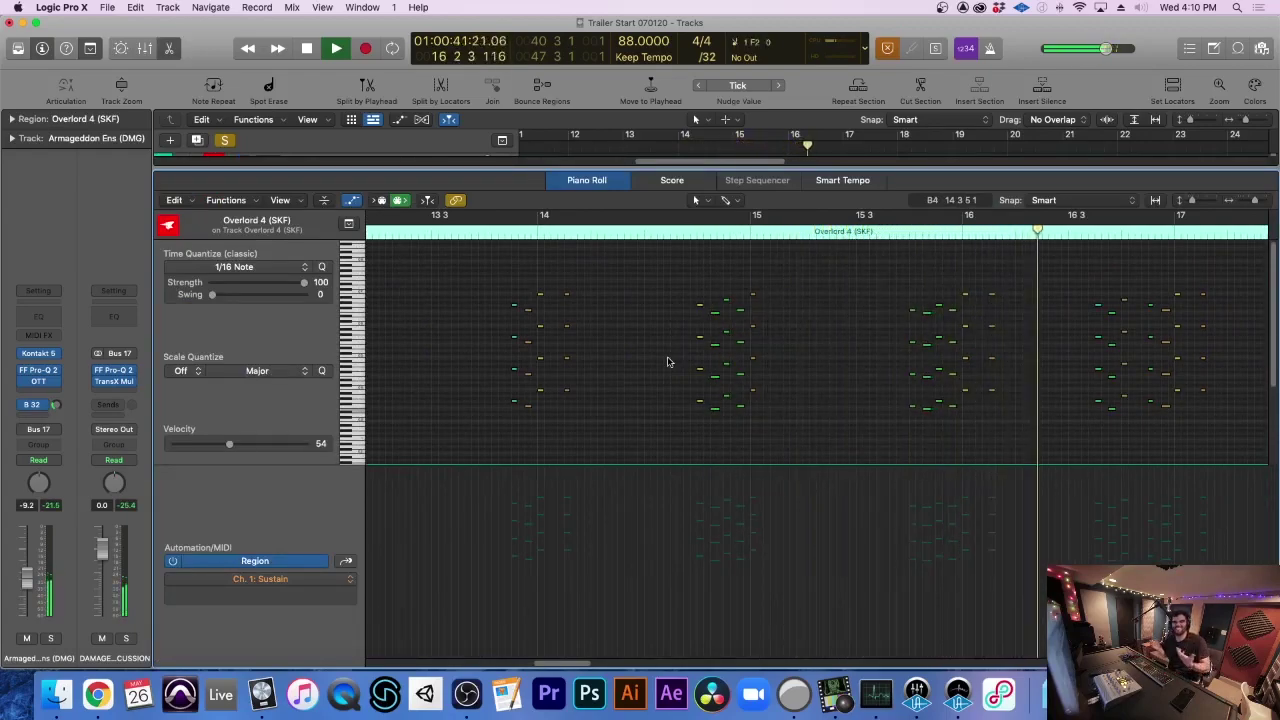
scroll(700, 345, "right", 3)
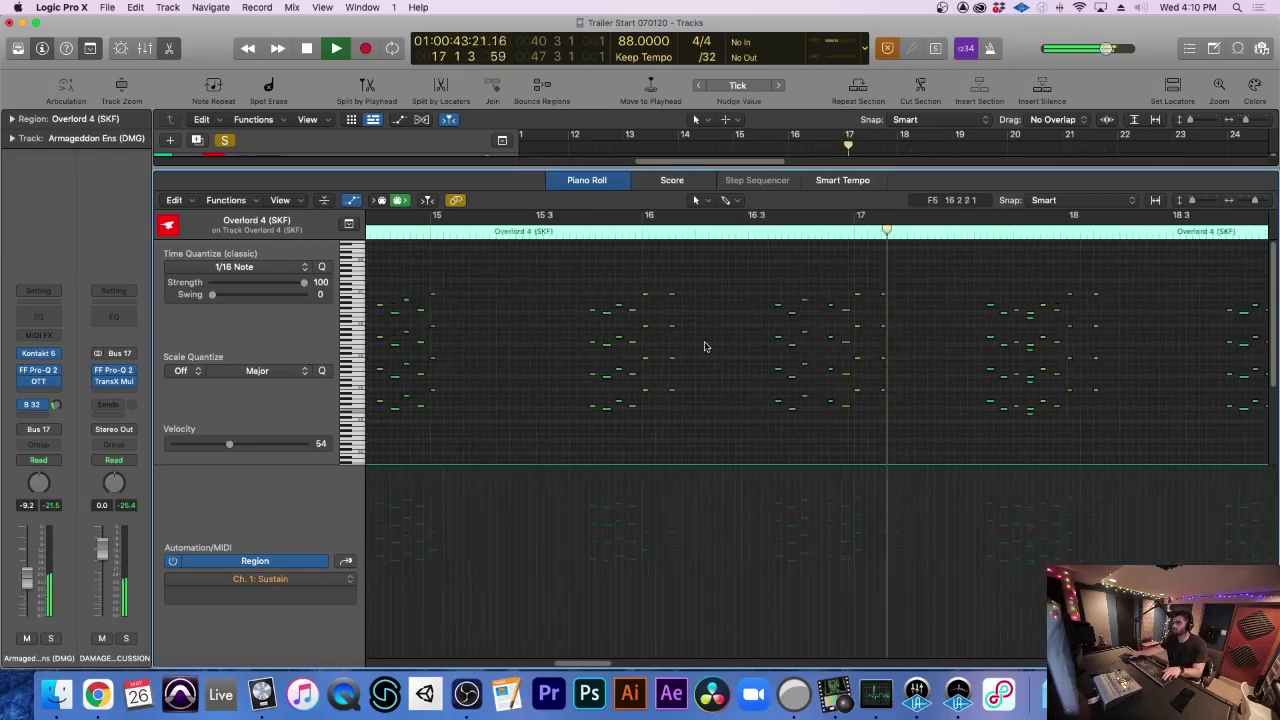
key("p")
key("space")
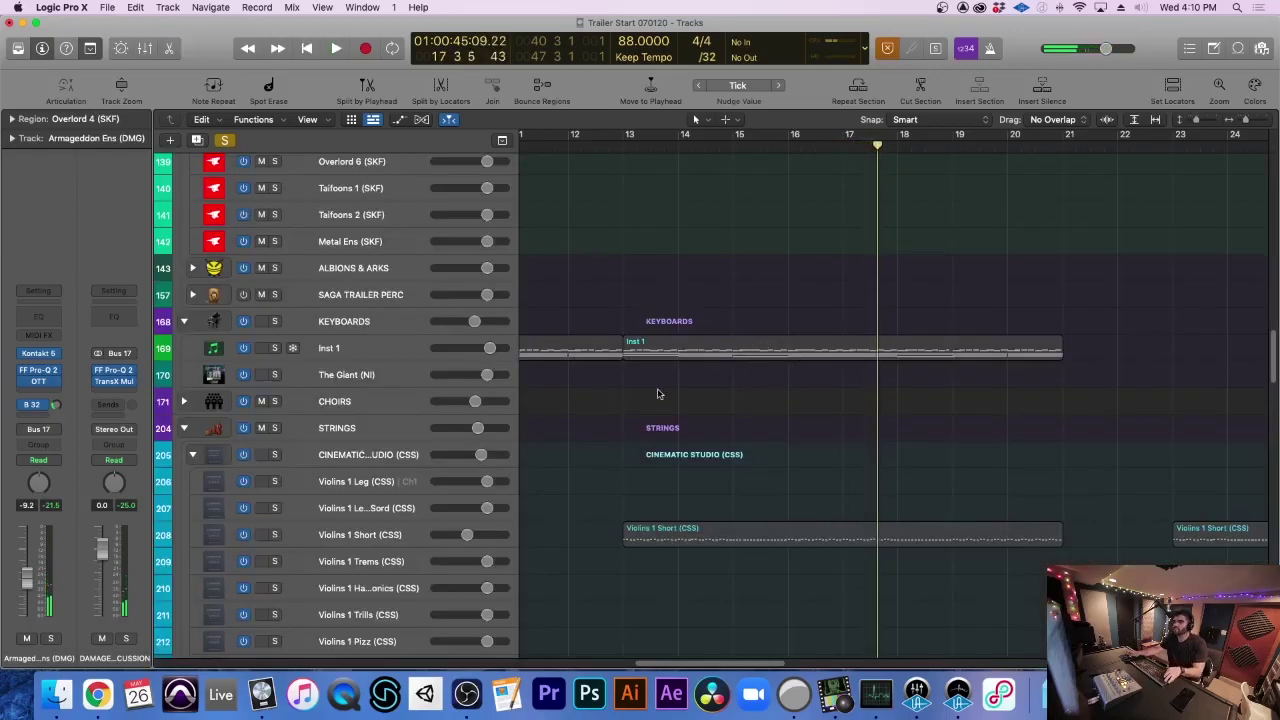
Solo the Hybrid Tools 3 Kicks (8DIO) track, play its busier kick pattern from shortly before bar 17 and stop playback
scroll(658, 394, "up", 10)
key("super+Down")
key("super+Down")
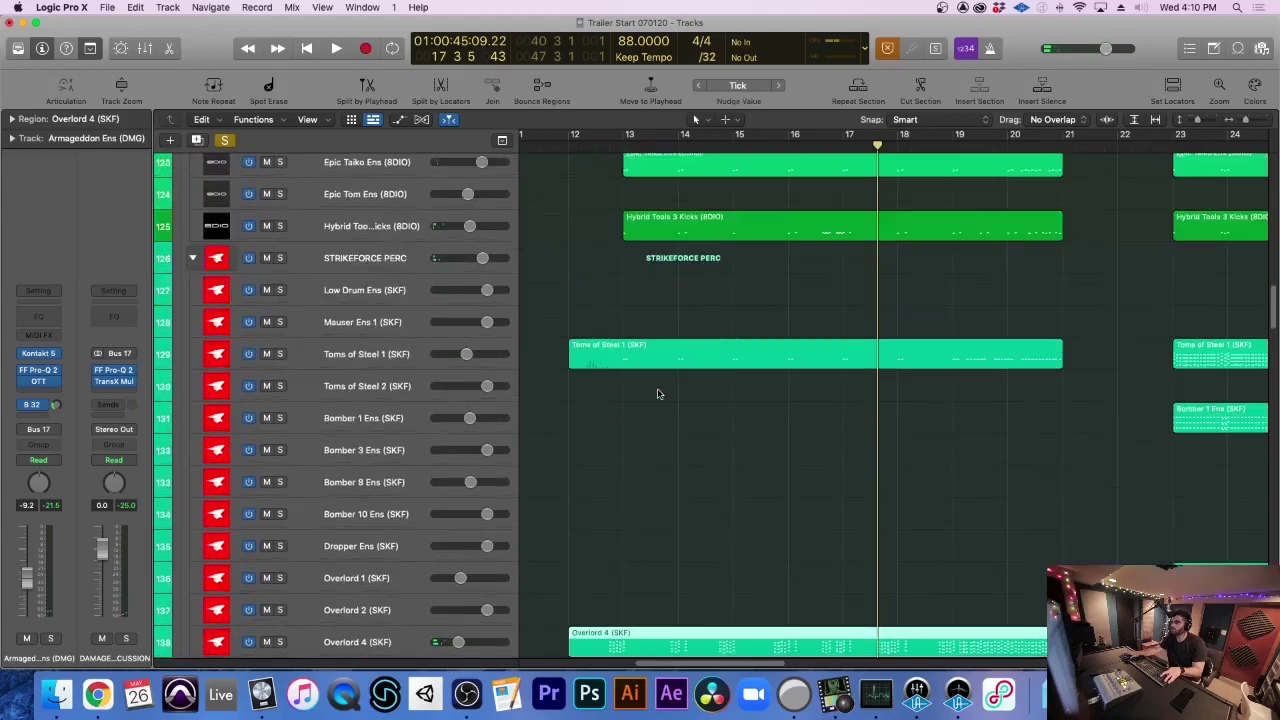
scroll(381, 325, "up", 4)
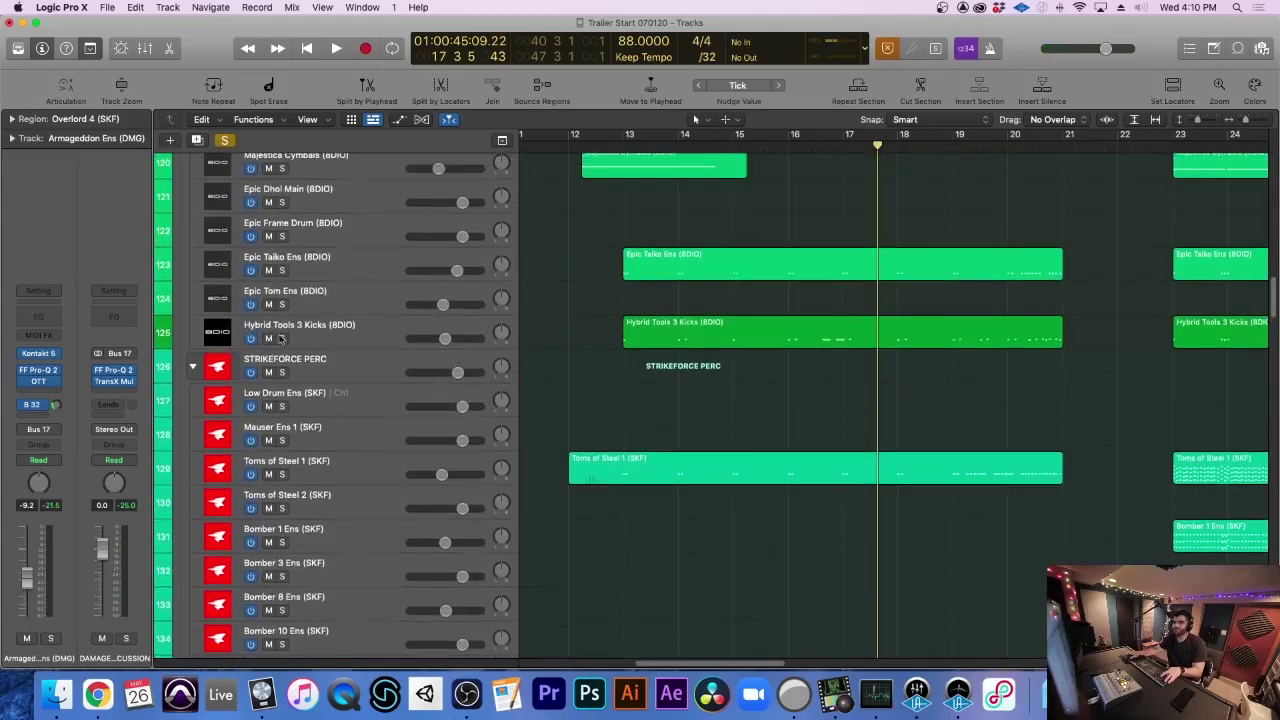
left_click(282, 338)
left_click(828, 148)
key("space")
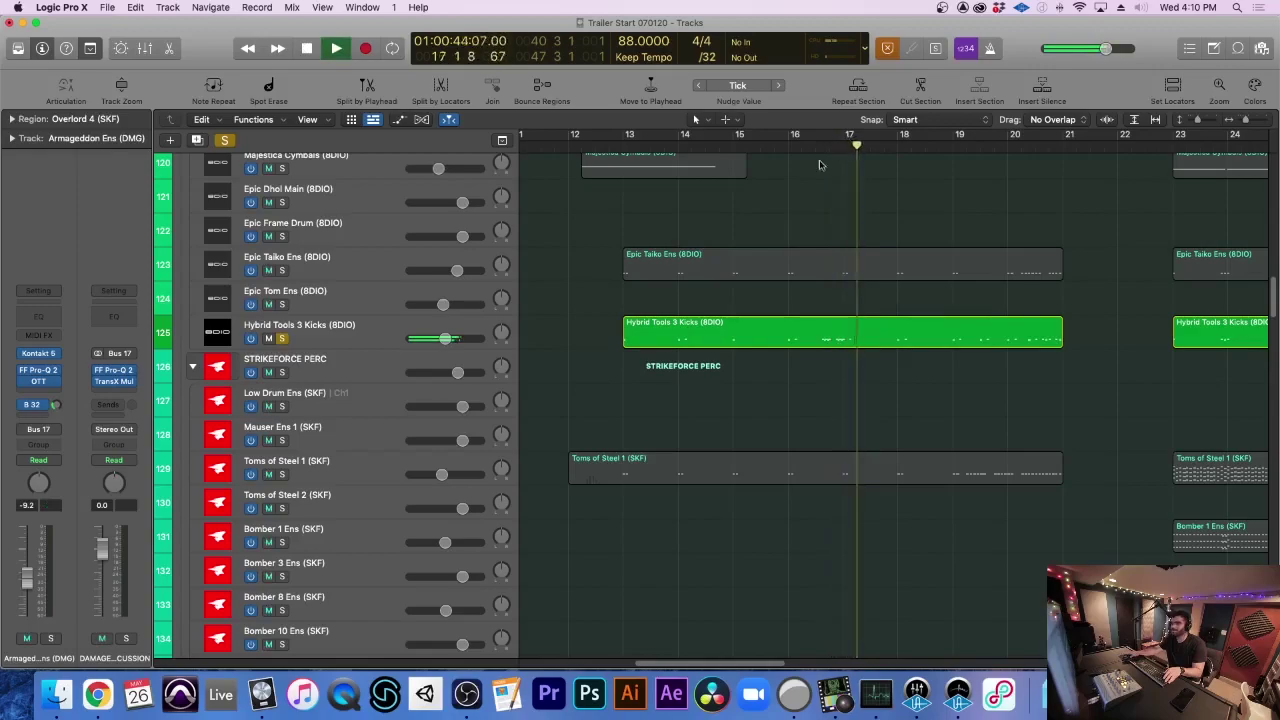
key("space")
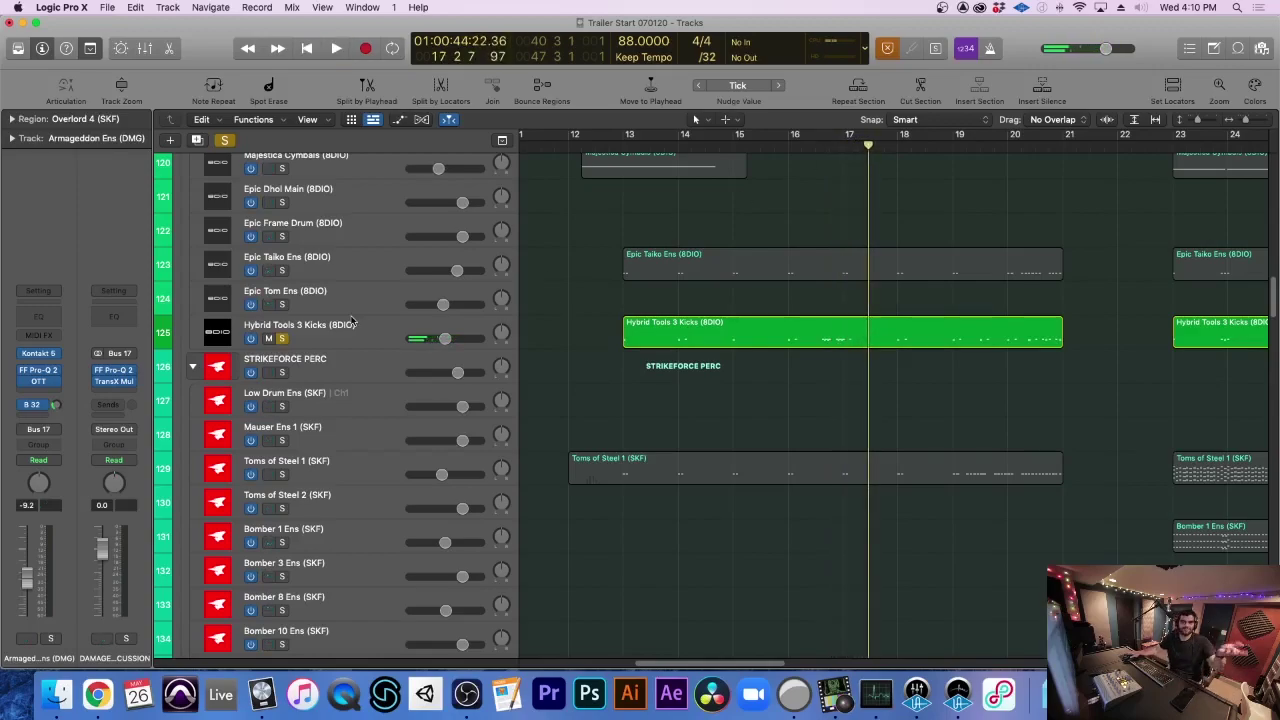
Unsolo the Hybrid Tools 3 Kicks (8DIO) track and place the playhead at bar 13
left_click(284, 339)
key("super+Up")
key("super+Up")
key("super+Up")
key("super+Up")
key("super+Up")
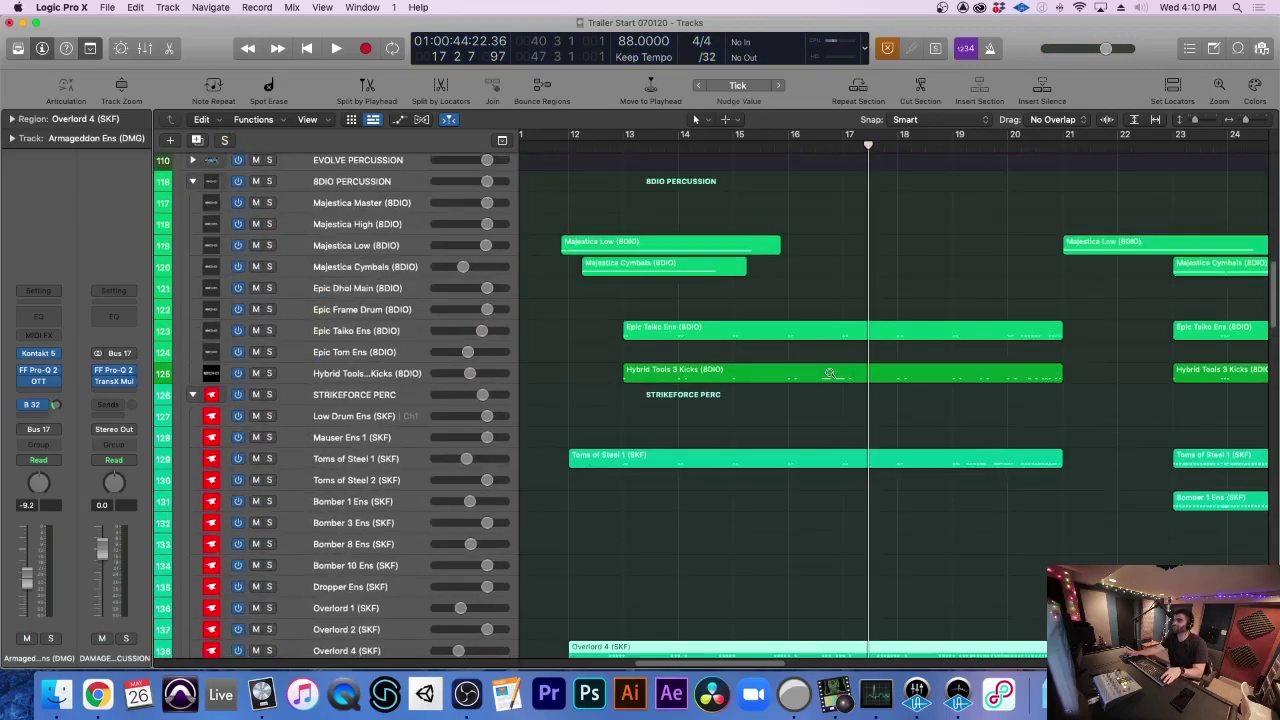
scroll(830, 376, "down", 10)
scroll(830, 376, "down", 1)
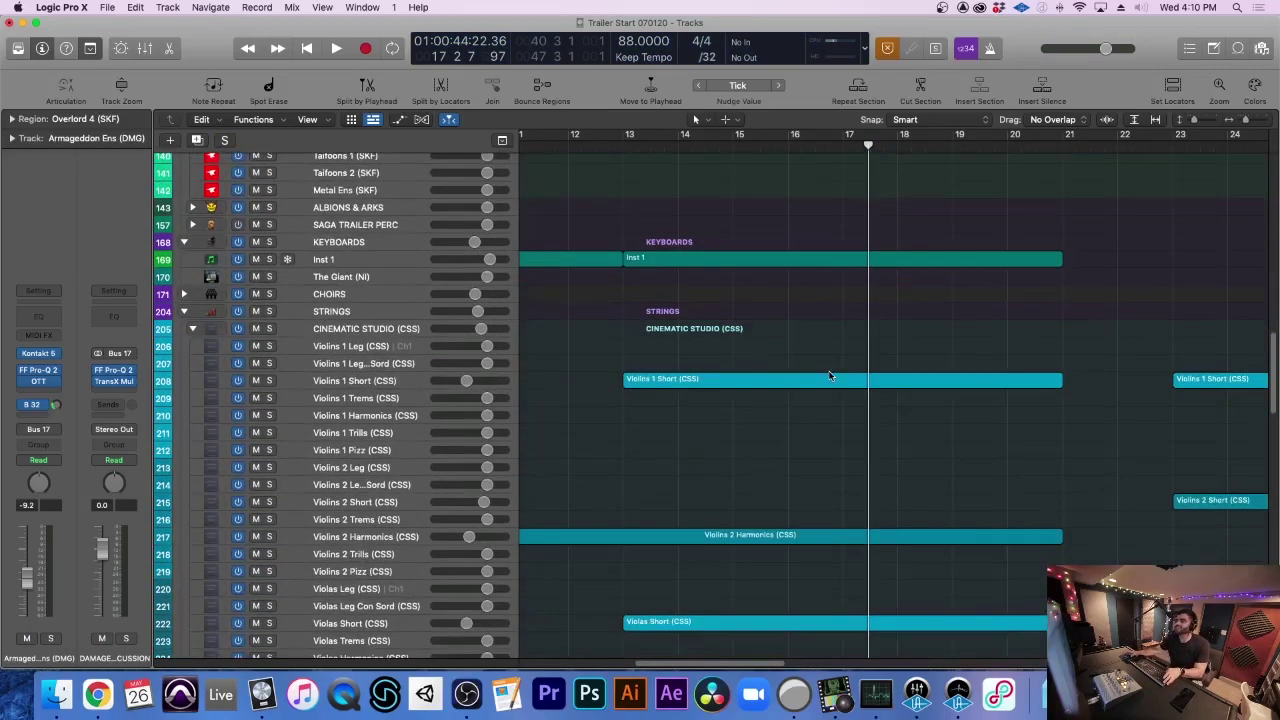
left_click(623, 167)
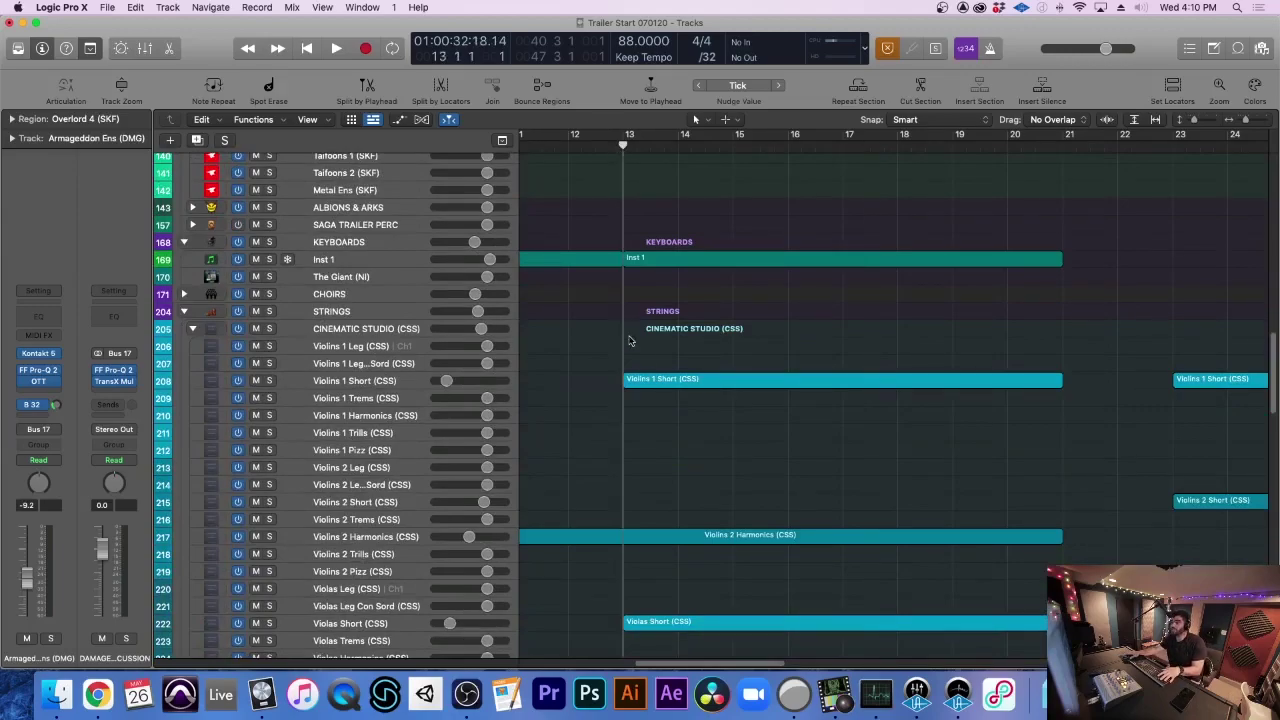
Collapse the DAMAGE LOOPS and DAMAGE PERCUSSION stacks inside EPIC PERCUSSION
scroll(630, 330, "up", 15)
scroll(642, 356, "up", 15)
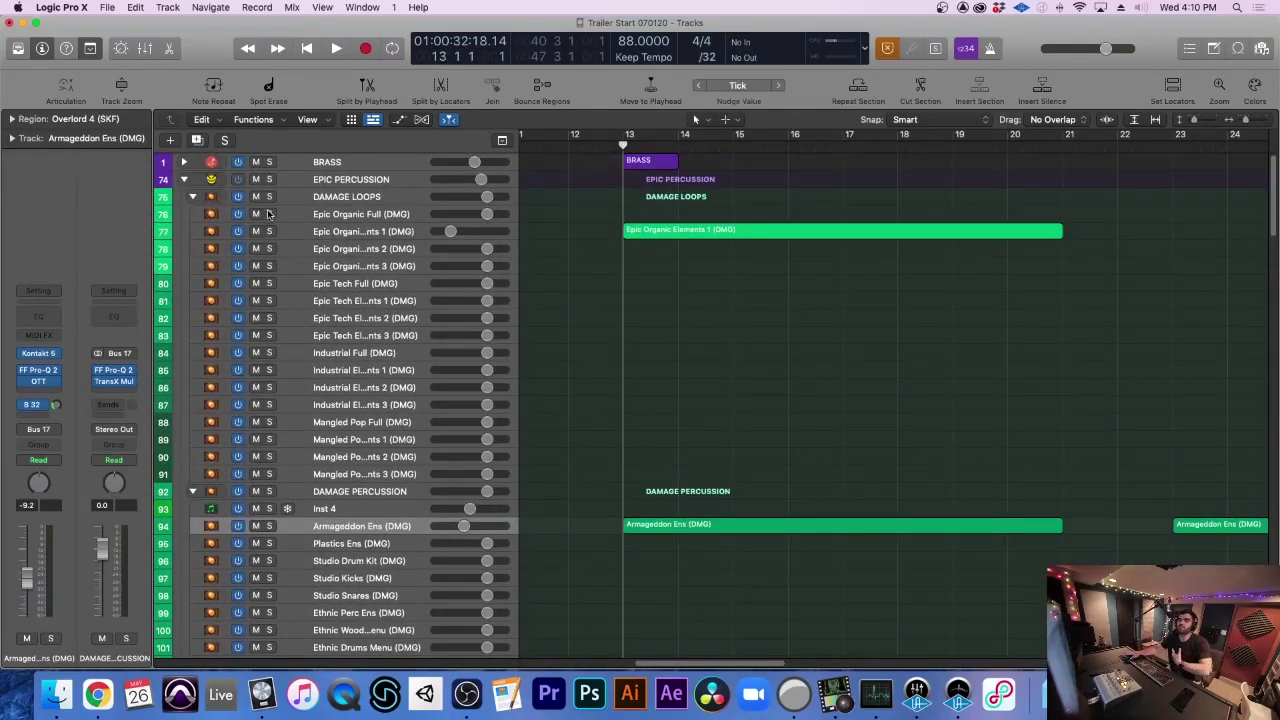
left_click(191, 197)
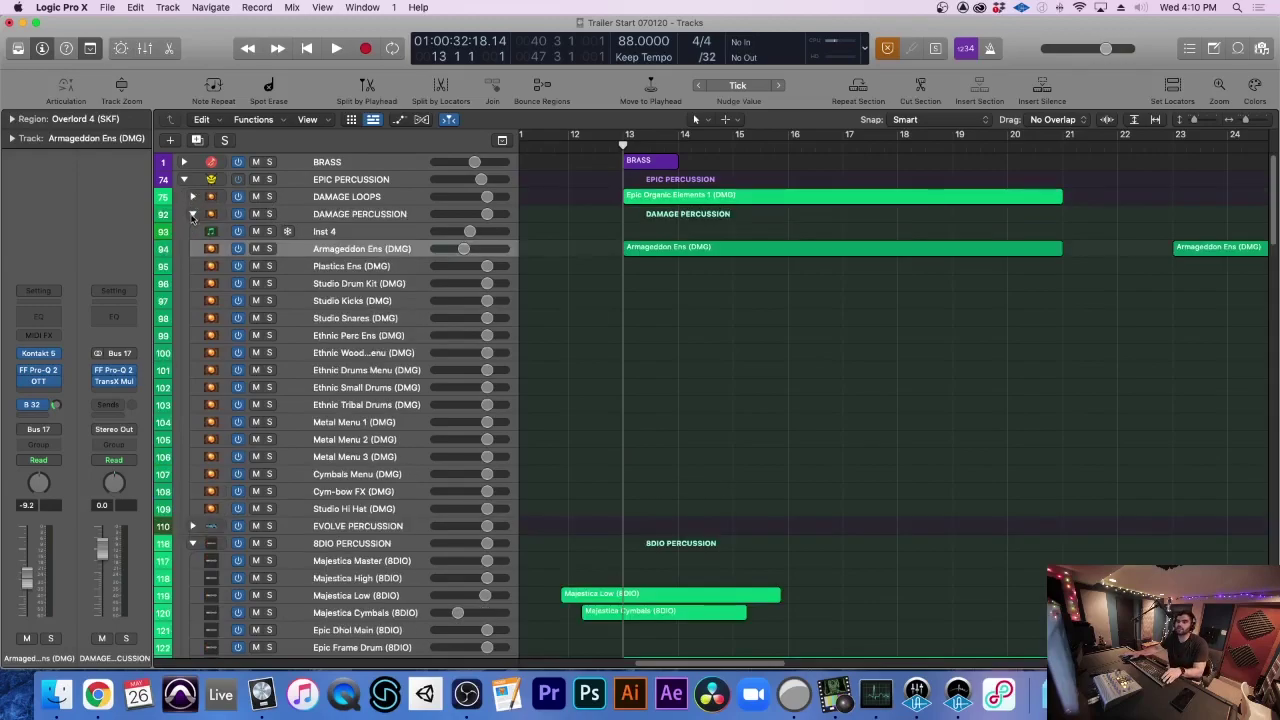
left_click(192, 214)
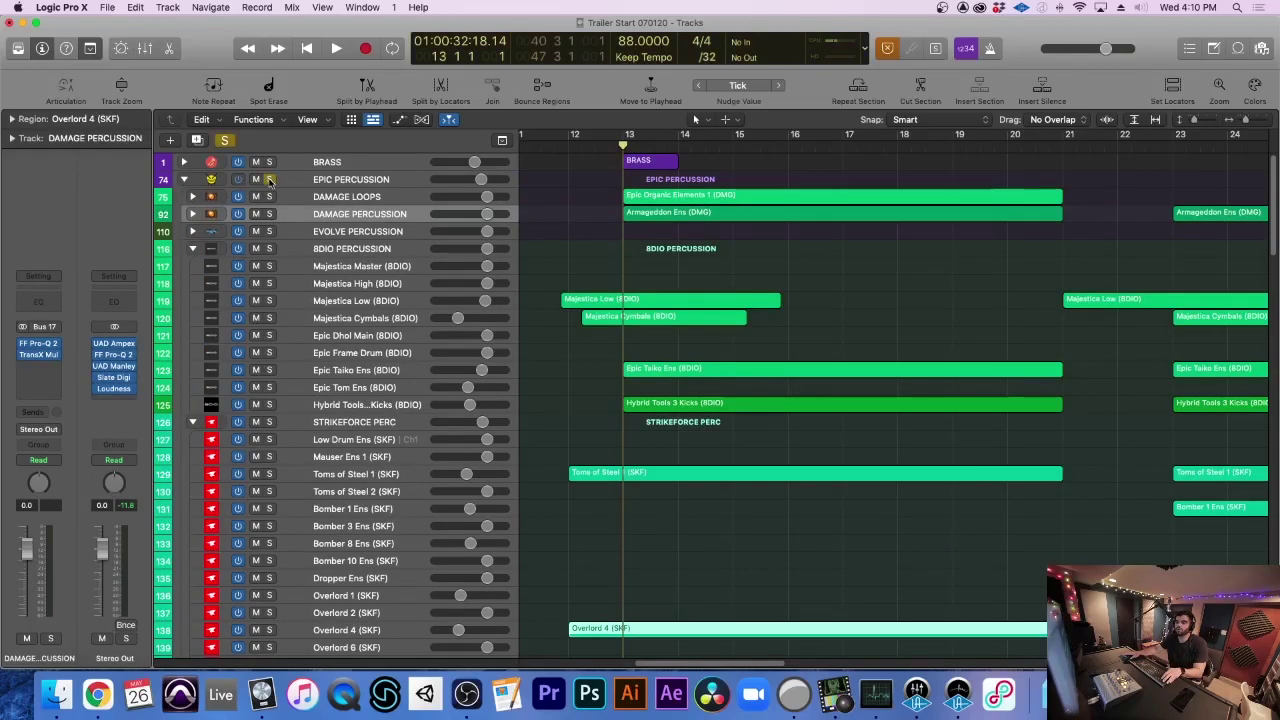
Solo the STRINGS stack along with EPIC PERCUSSION and play from bar 13 while examining the violin and viola regions
scroll(295, 239, "down", 20)
scroll(295, 239, "up", 5)
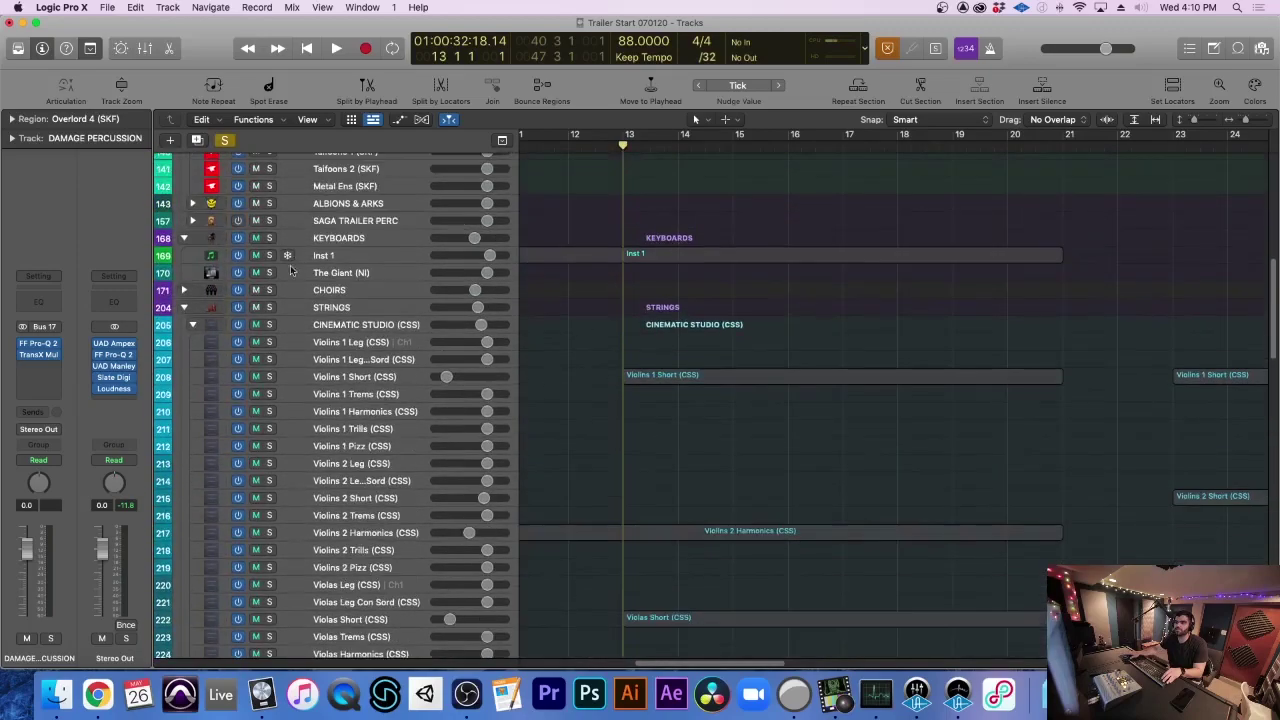
left_click(269, 307)
key("space")
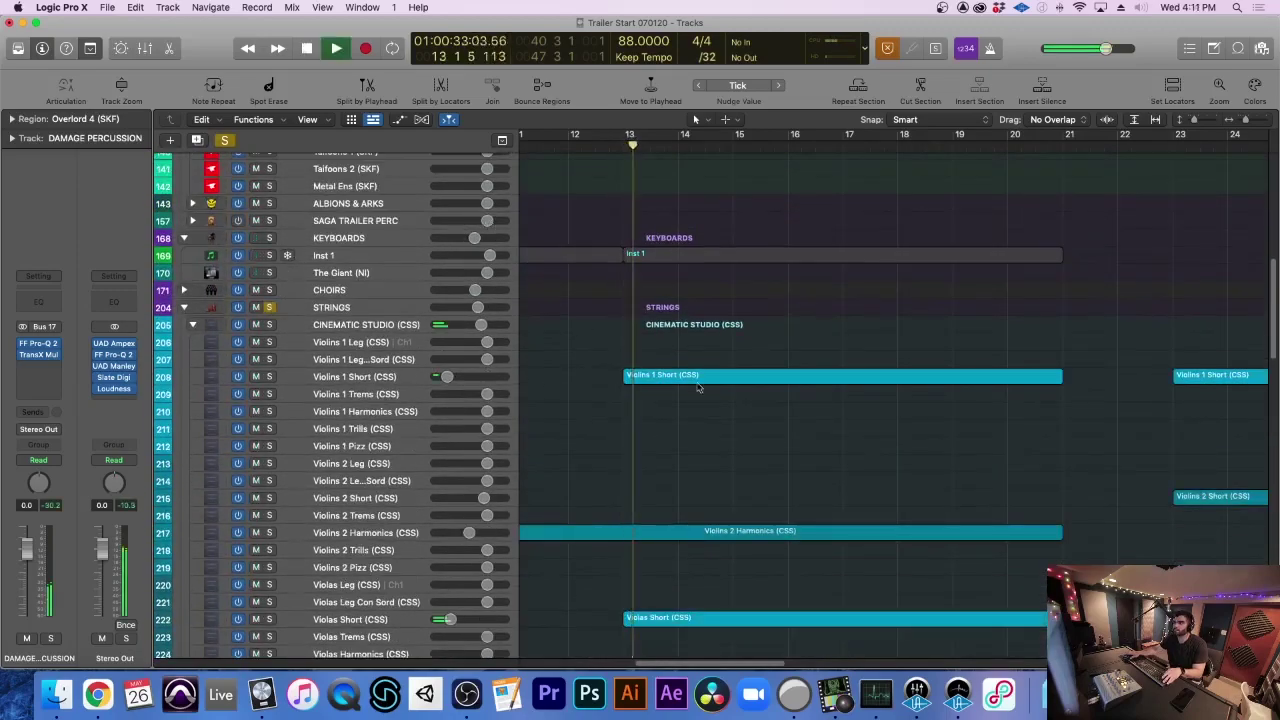
scroll(700, 392, "down", 2)
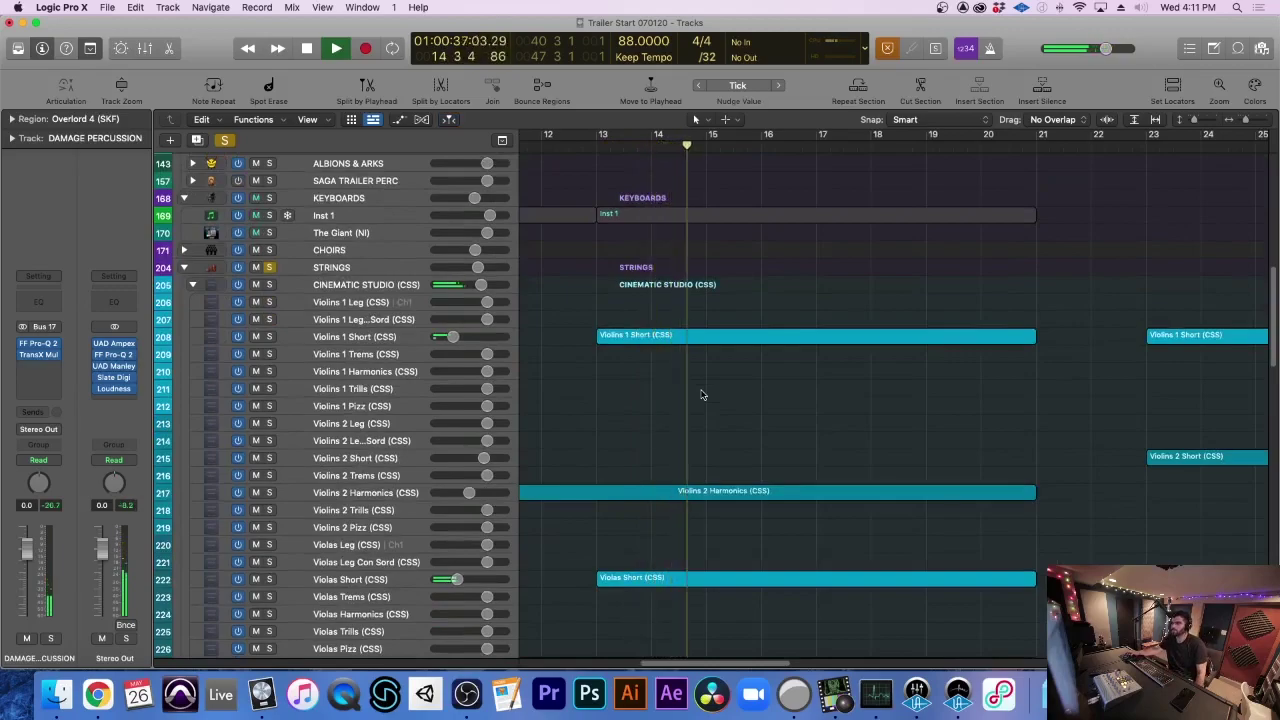
scroll(702, 394, "down", 5)
scroll(703, 392, "up", 2)
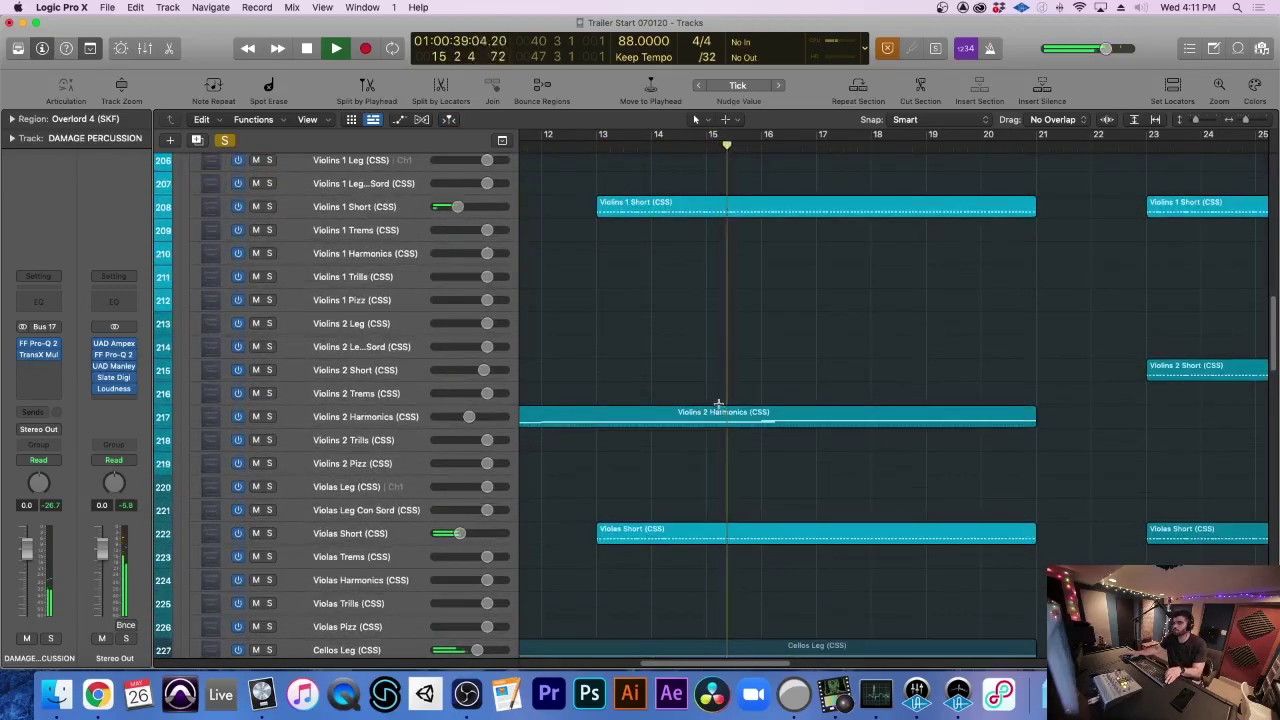
scroll(729, 415, "right", 2)
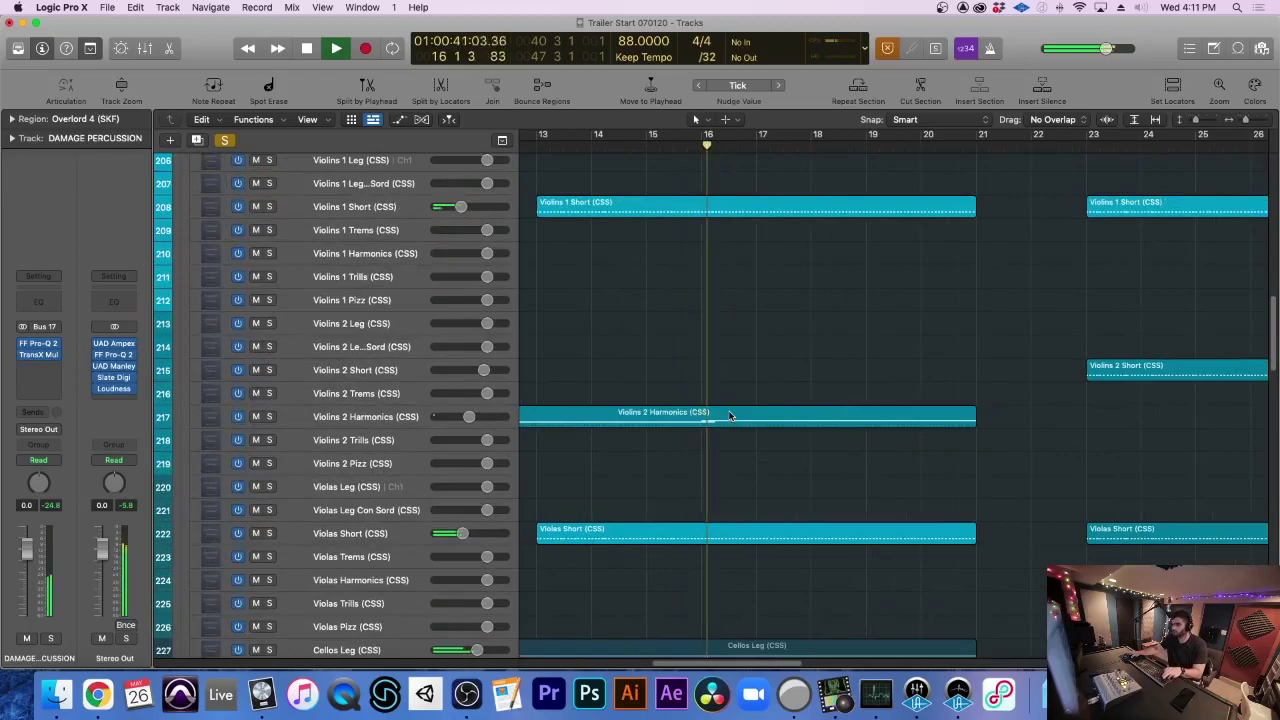
scroll(729, 415, "right", 2)
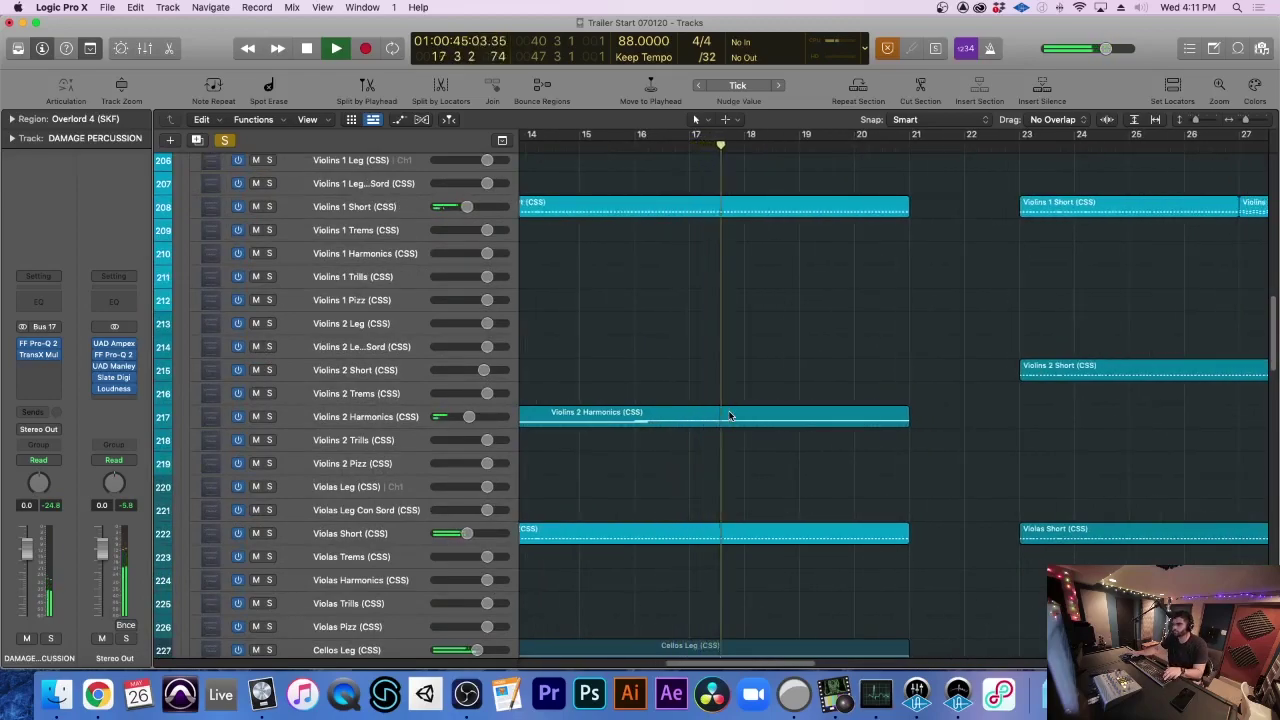
Follow the cello and bass regions through to bar 21 during playback, then clear all solos and stop
scroll(729, 415, "down", 3)
scroll(729, 415, "down", 5)
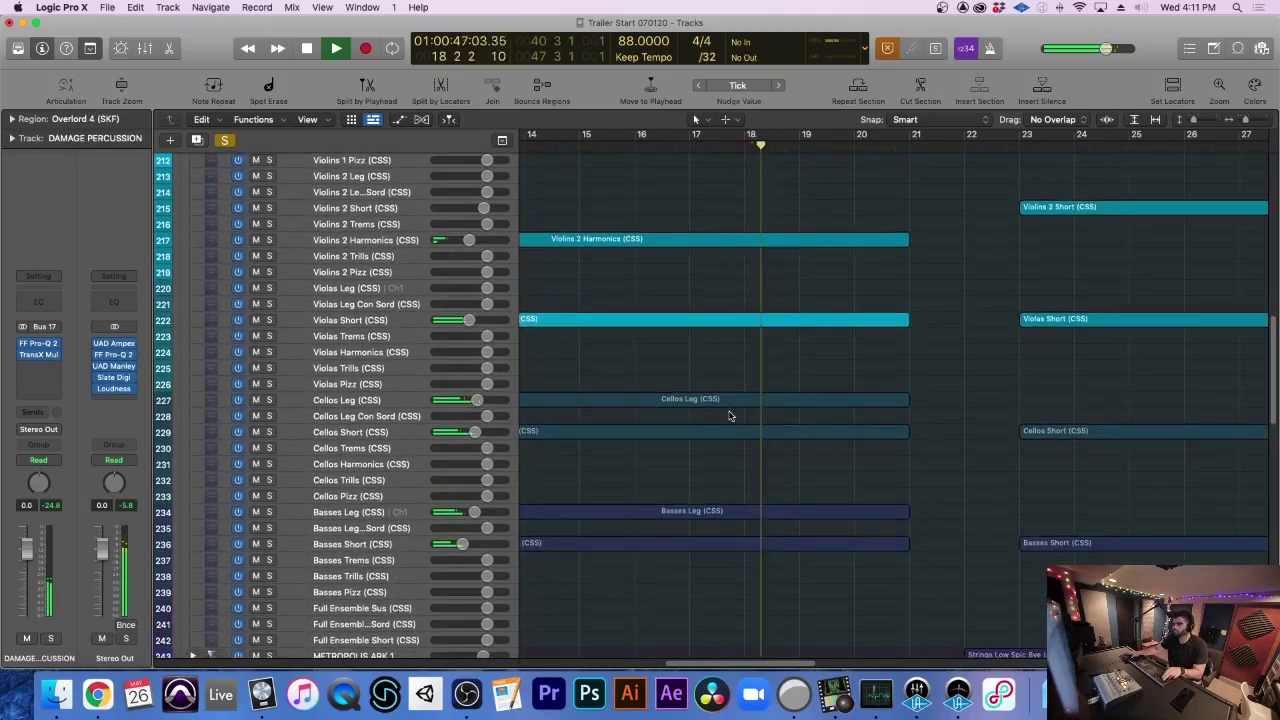
scroll(729, 415, "right", 2)
scroll(729, 415, "right", 3)
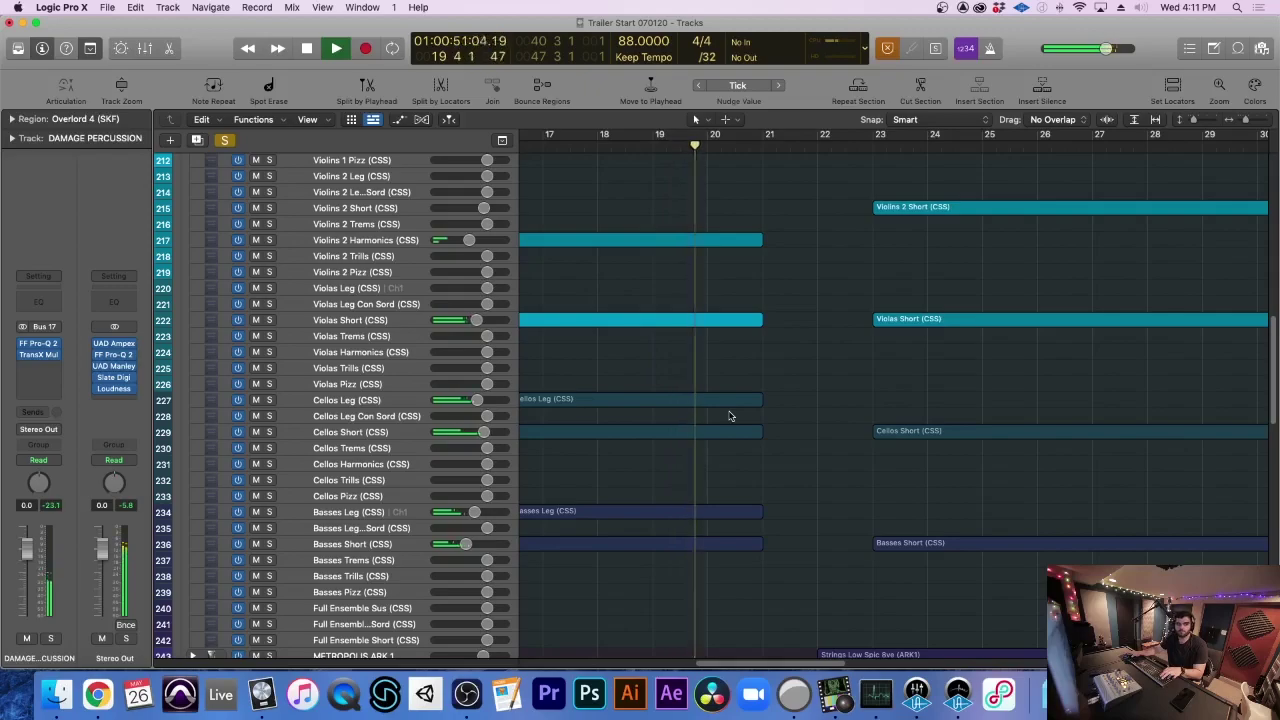
scroll(730, 416, "right", 2)
scroll(730, 414, "down", 1)
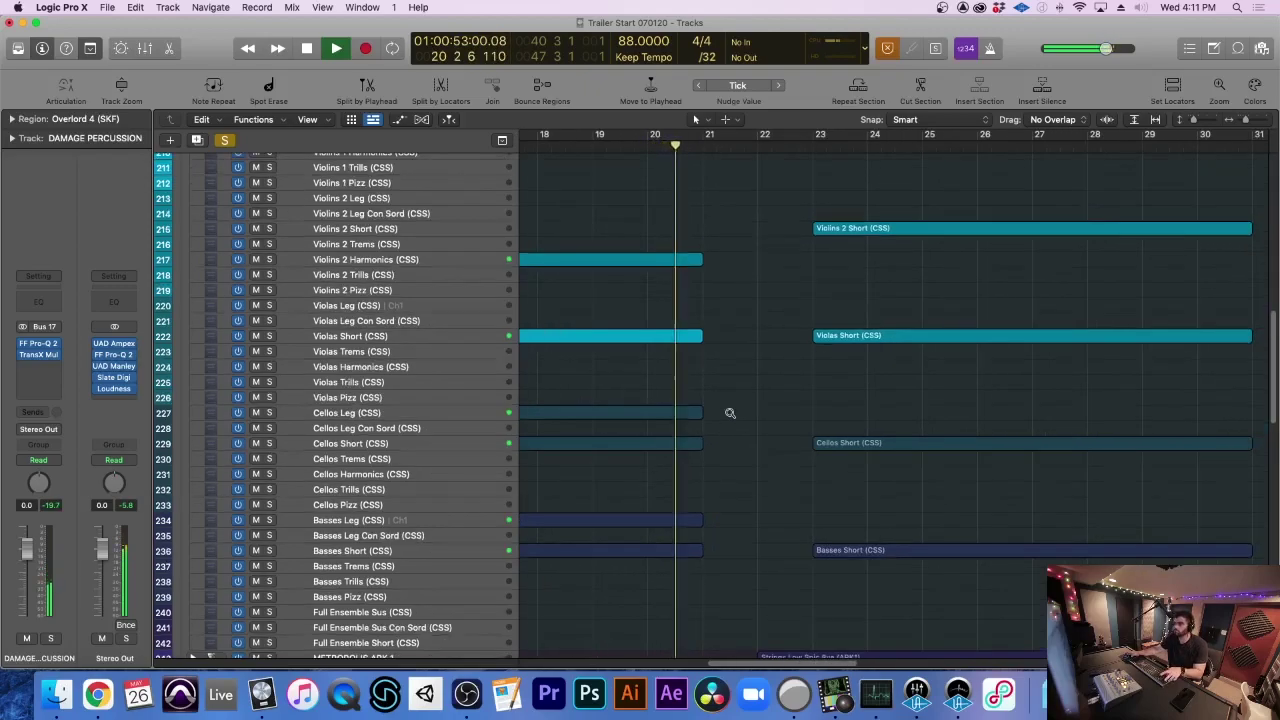
scroll(730, 414, "down", 1)
scroll(730, 414, "left", 5)
left_click(231, 143)
key("space")
Examine the trailer SFX tracks and their hit, sub and riser regions around bars 13 to 21
scroll(614, 320, "left", 3)
scroll(614, 320, "down", 3)
scroll(614, 320, "down", 15)
scroll(614, 320, "left", 3)
scroll(614, 317, "up", 2)
scroll(612, 314, "down", 4)
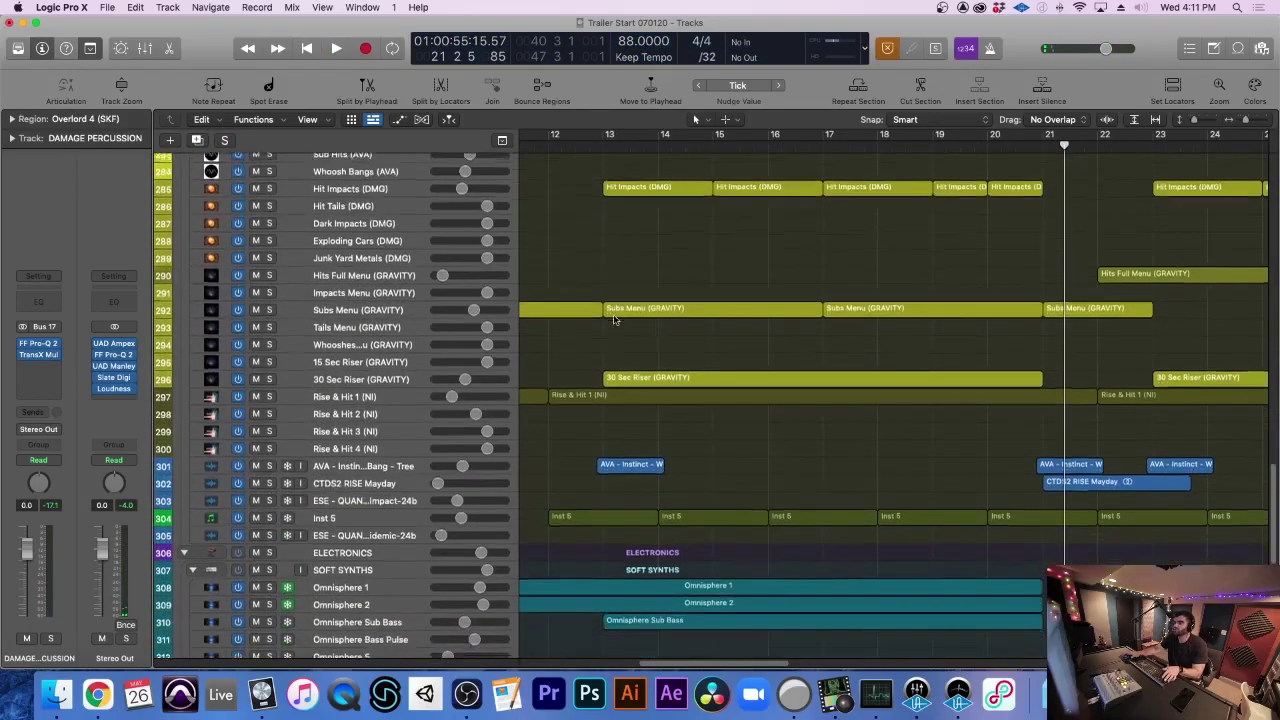
scroll(616, 267, "up", 2)
scroll(616, 267, "up", 4)
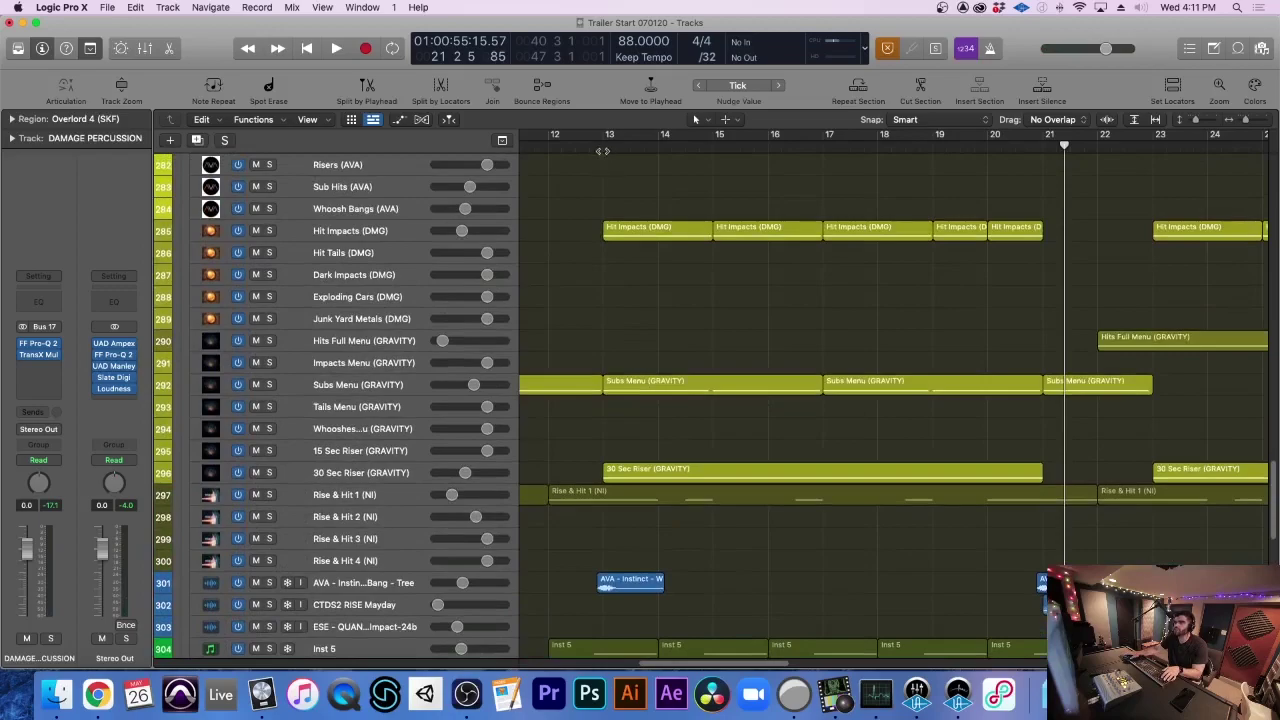
Solo the Hit Impacts (DMG) track, play it from bar 13 and stop playback
left_click(602, 148)
left_click(270, 253)
key("space")
key("space")
left_click(269, 231)
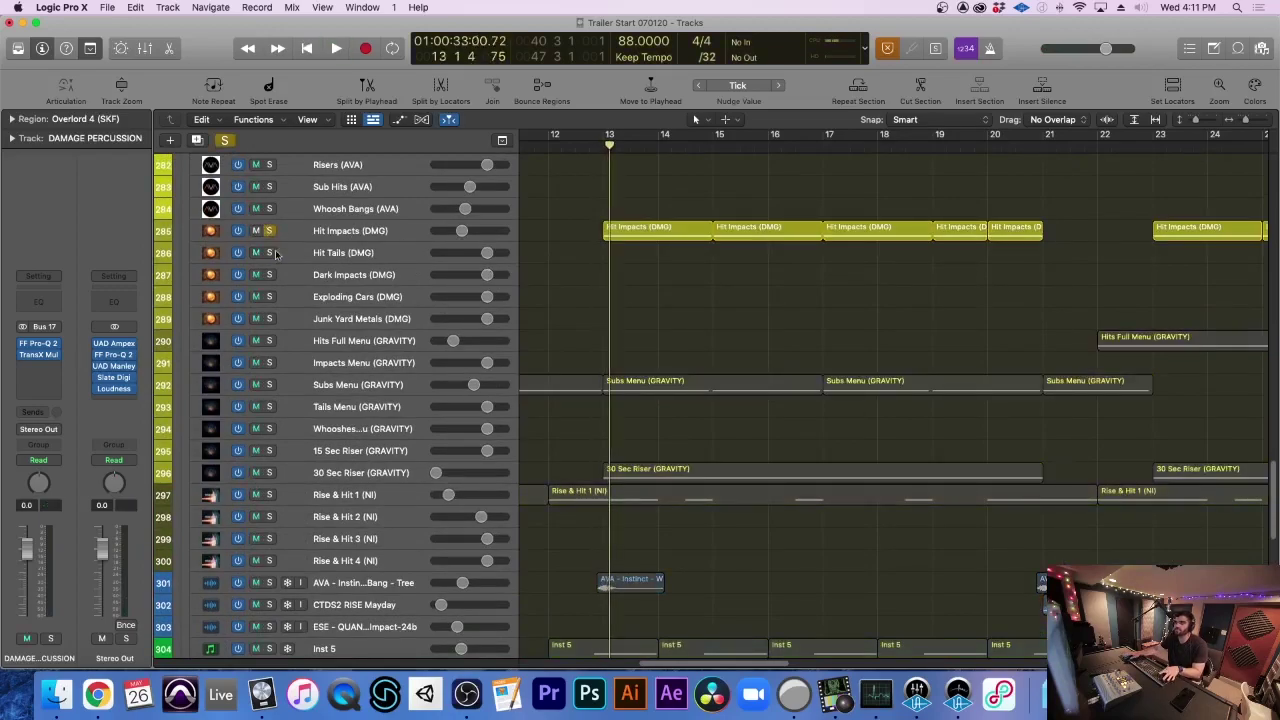
key("space")
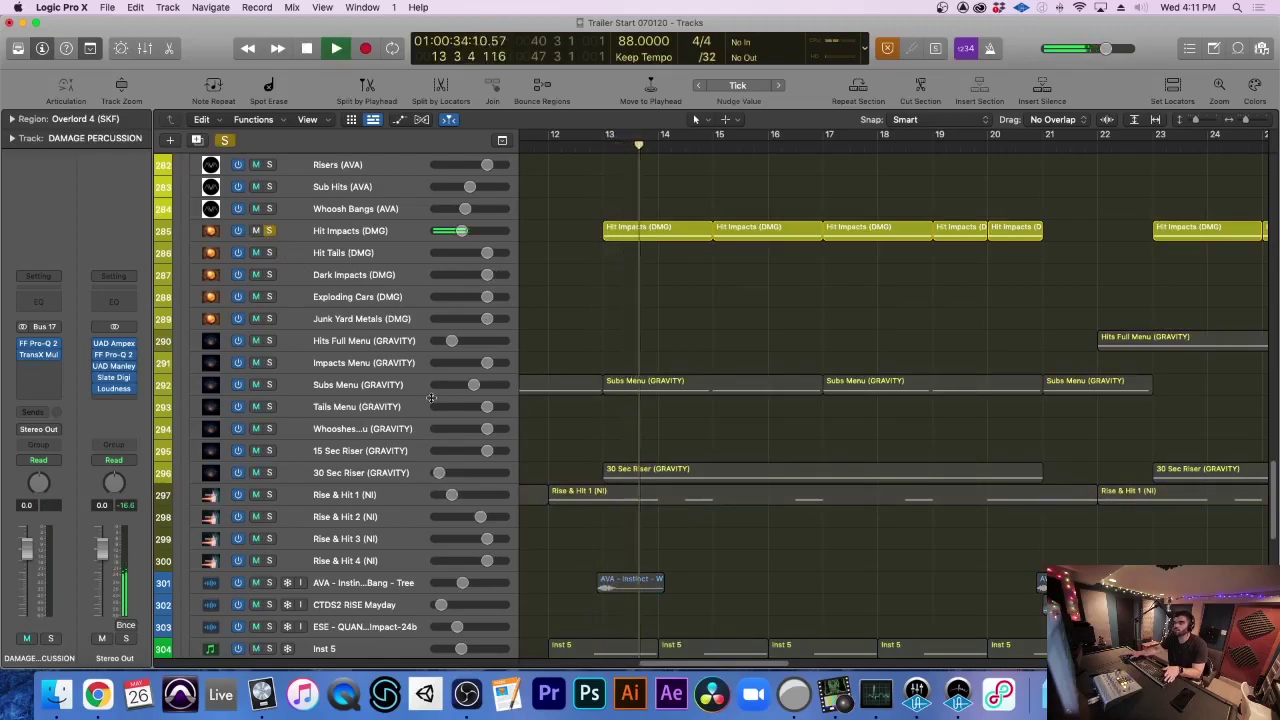
key("space")
Add the Subs Menu (GRAVITY) track to the solo, play it with Hit Impacts from bar 13 and stop
left_click(269, 385)
scroll(716, 369, "left", 3)
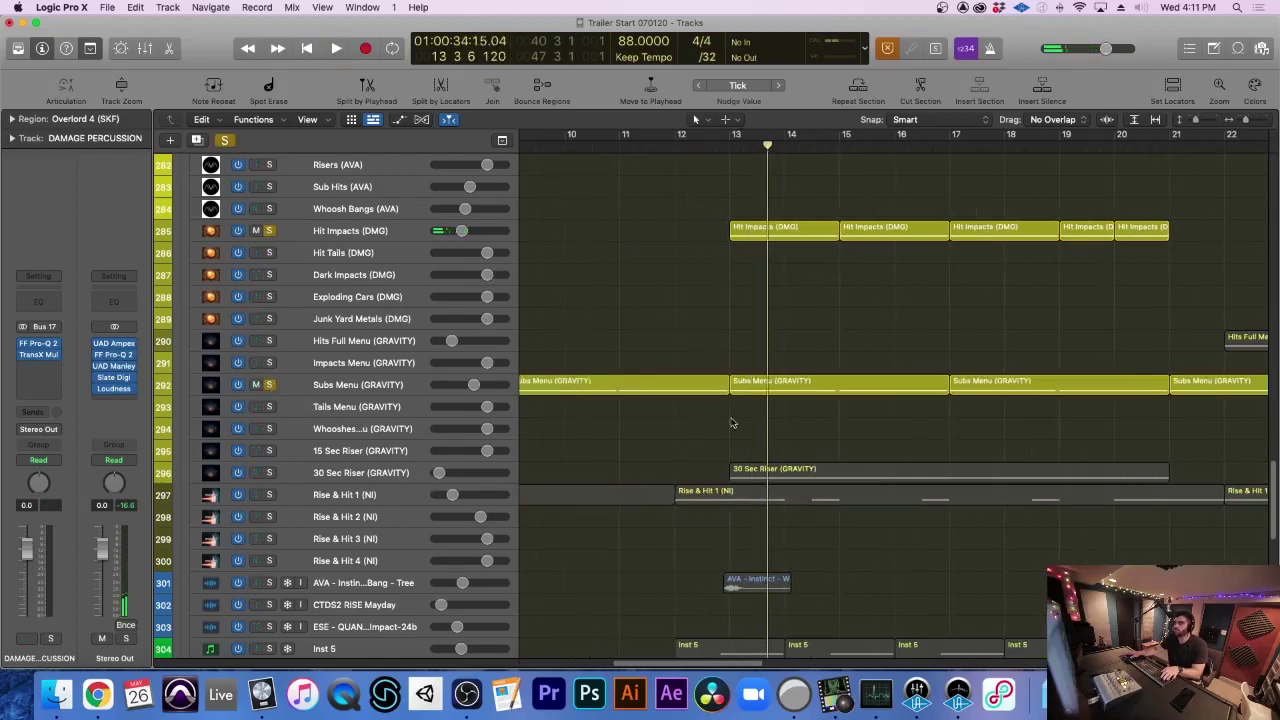
scroll(716, 369, "right", 3)
key("space")
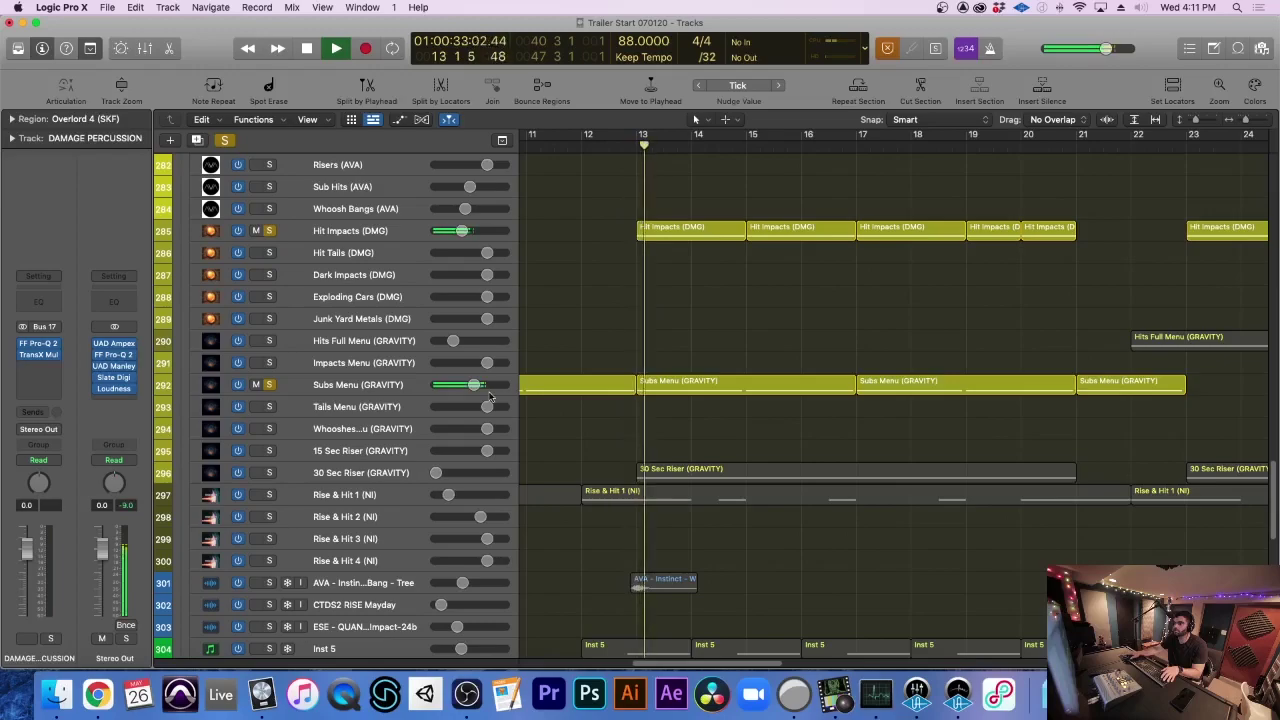
key("space")
Also solo the 30 Sec Riser (GRAVITY) and AVA - Instinct - Whoosh Bang tracks, and play from just before bar 13
left_click(742, 476)
key("s")
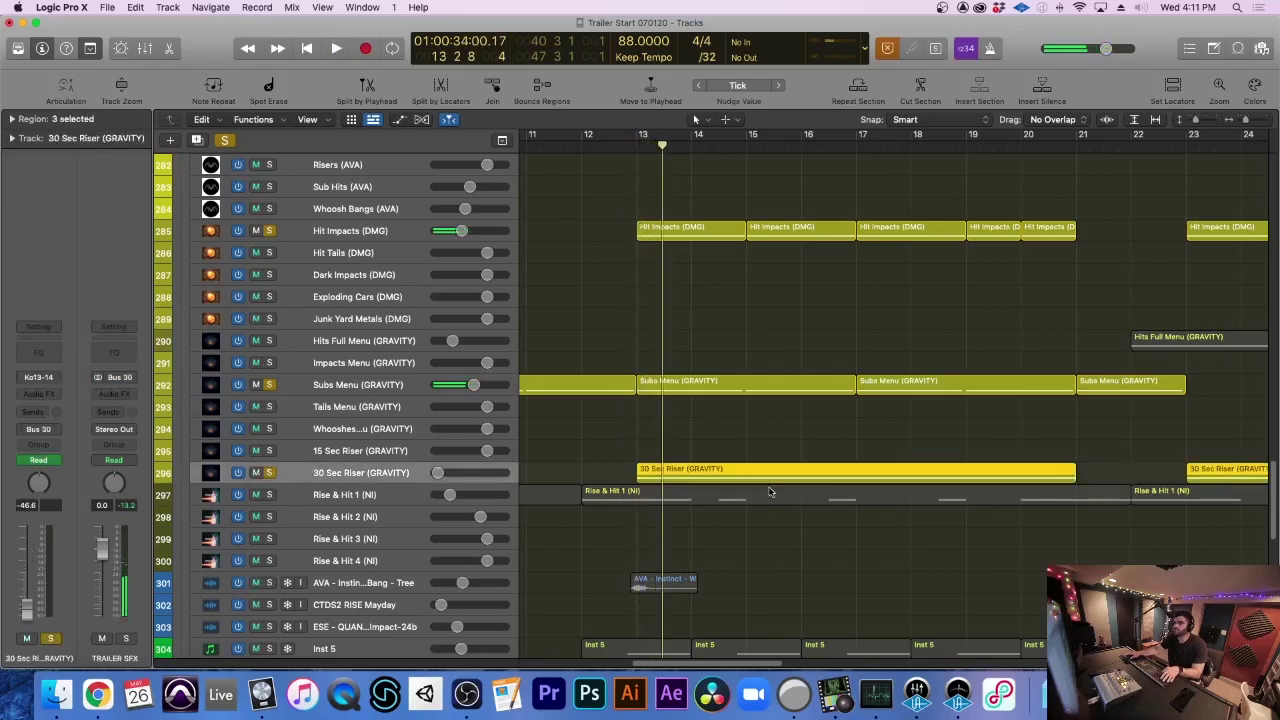
scroll(628, 471, "down", 3)
scroll(628, 471, "up", 2)
scroll(443, 421, "down", 2)
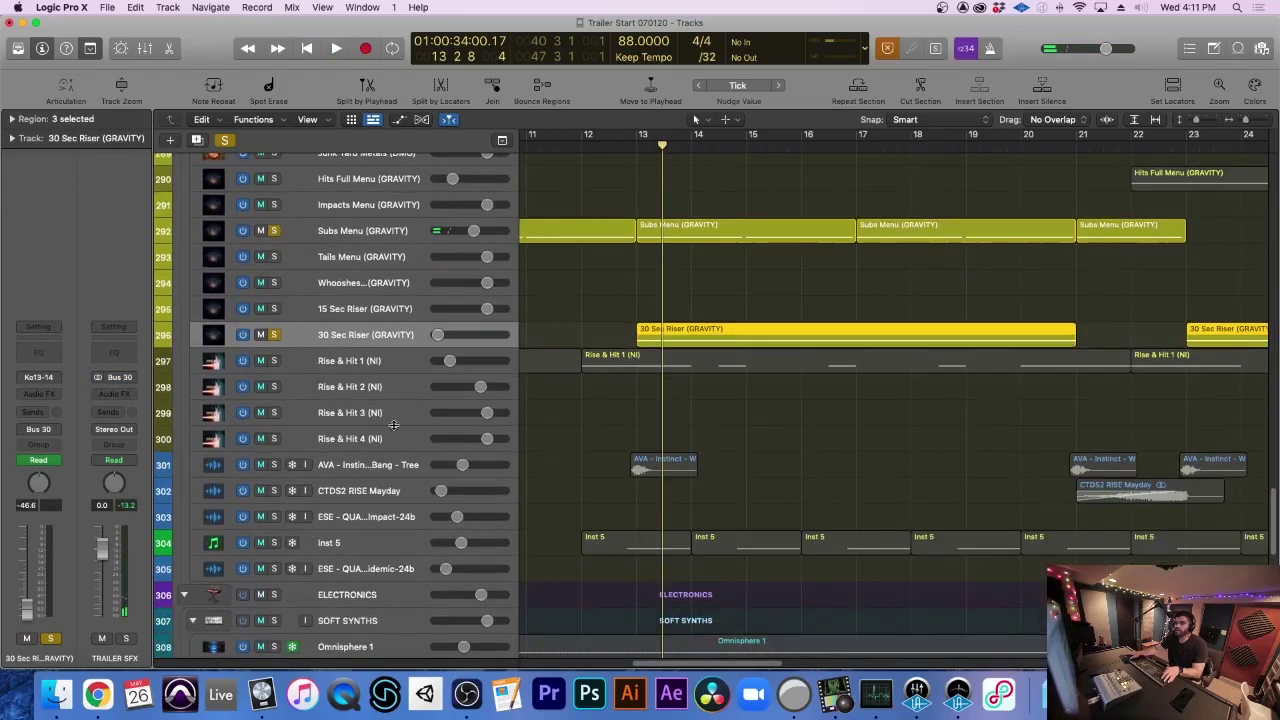
left_click(273, 444)
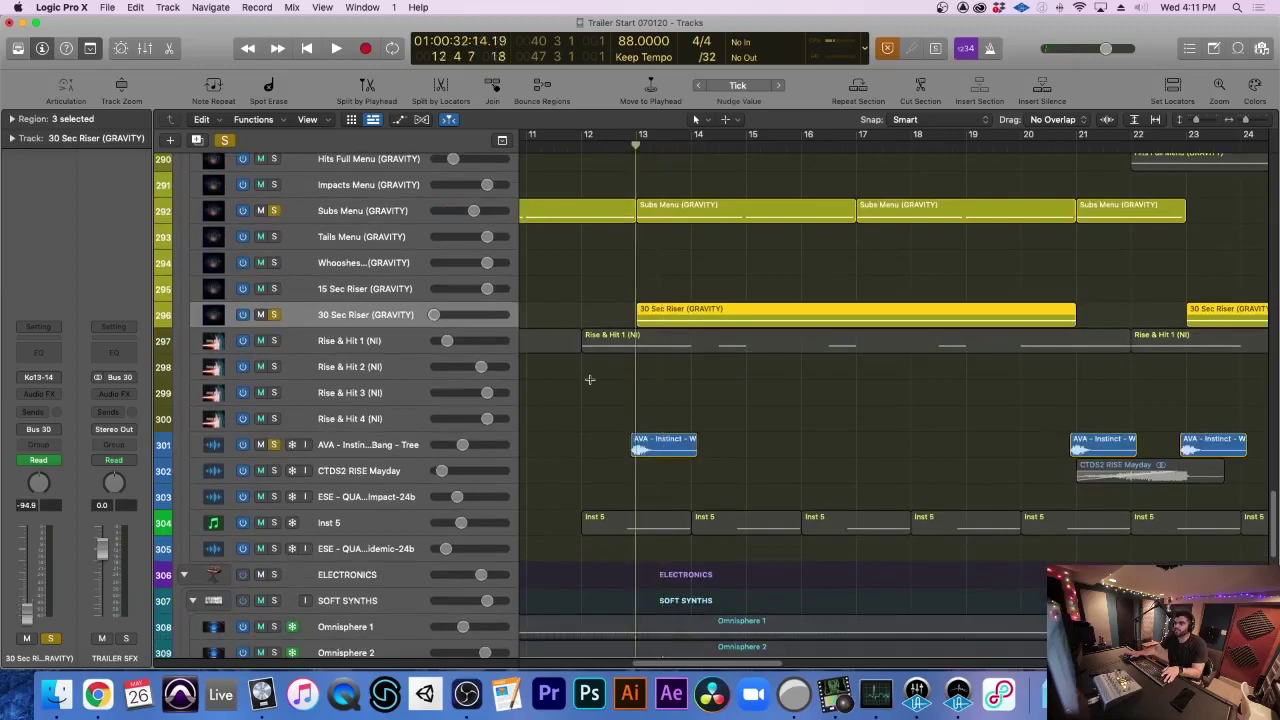
key("space")
scroll(300, 460, "down", 2)
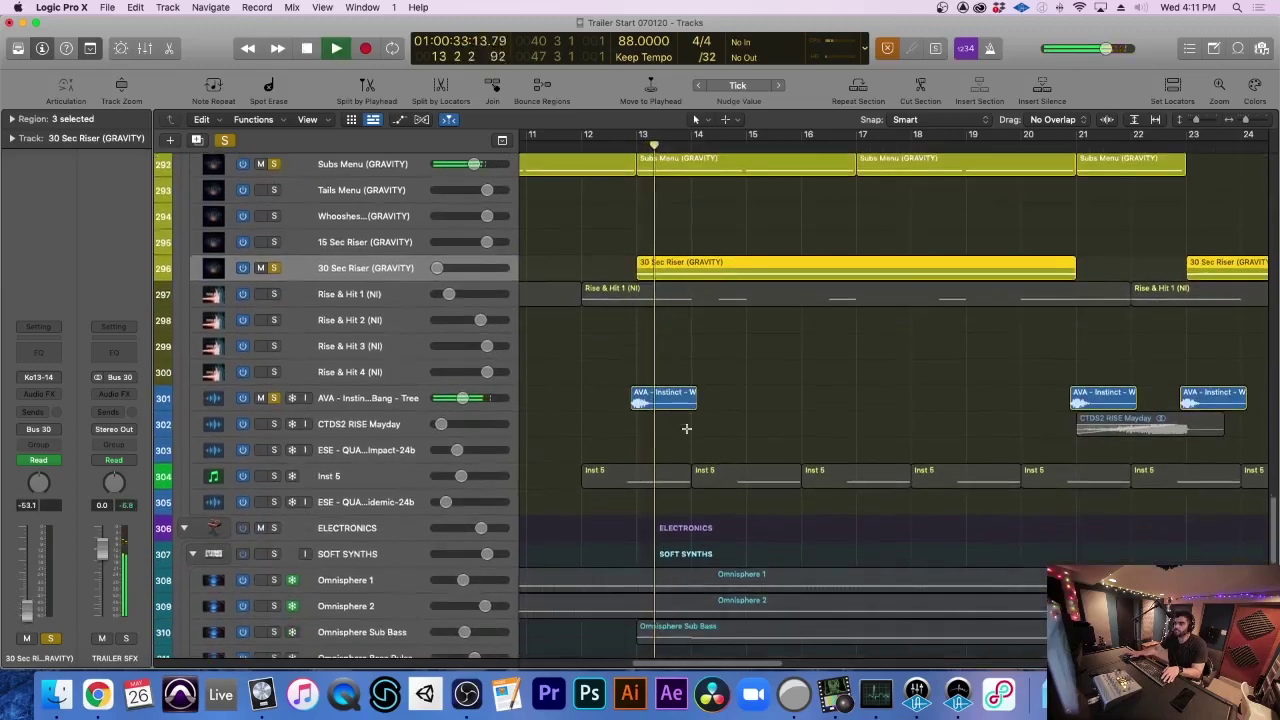
Add the Inst 5 track to the solo, replay the SFX layers from just before bar 13, then stop and clear all solos
left_click(273, 476)
key("space")
left_click(623, 147)
key("space")
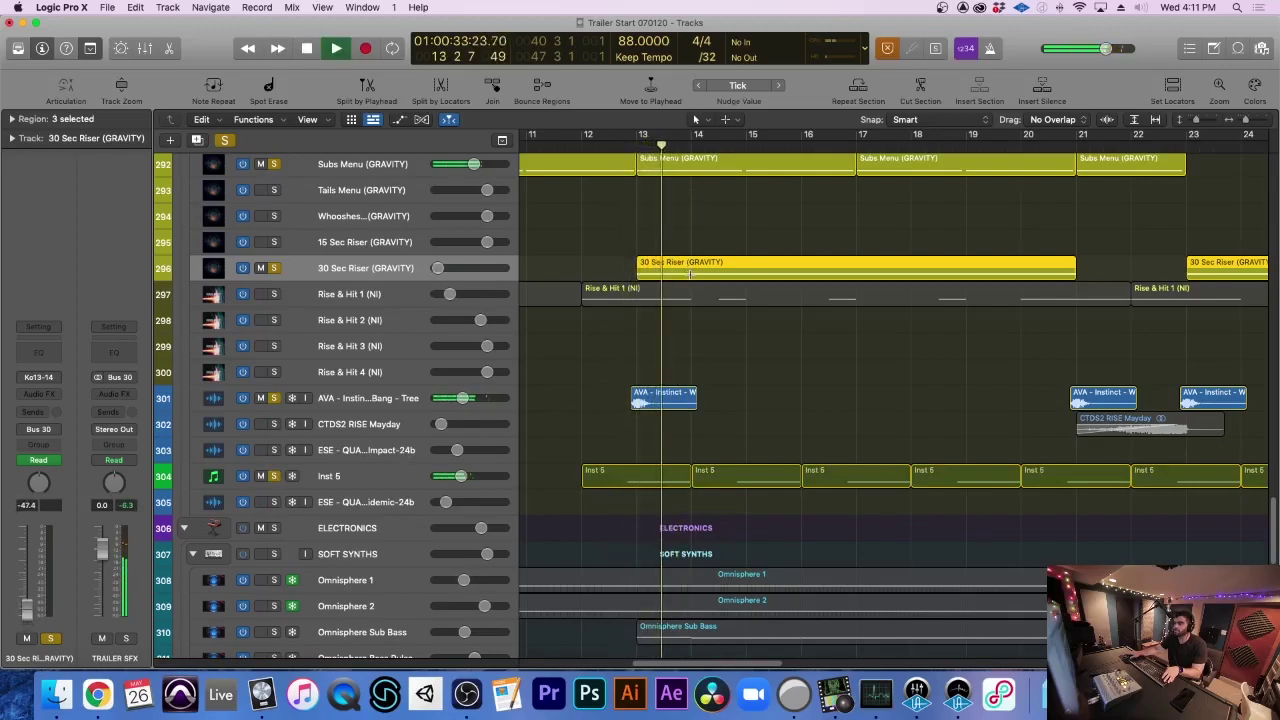
key("space")
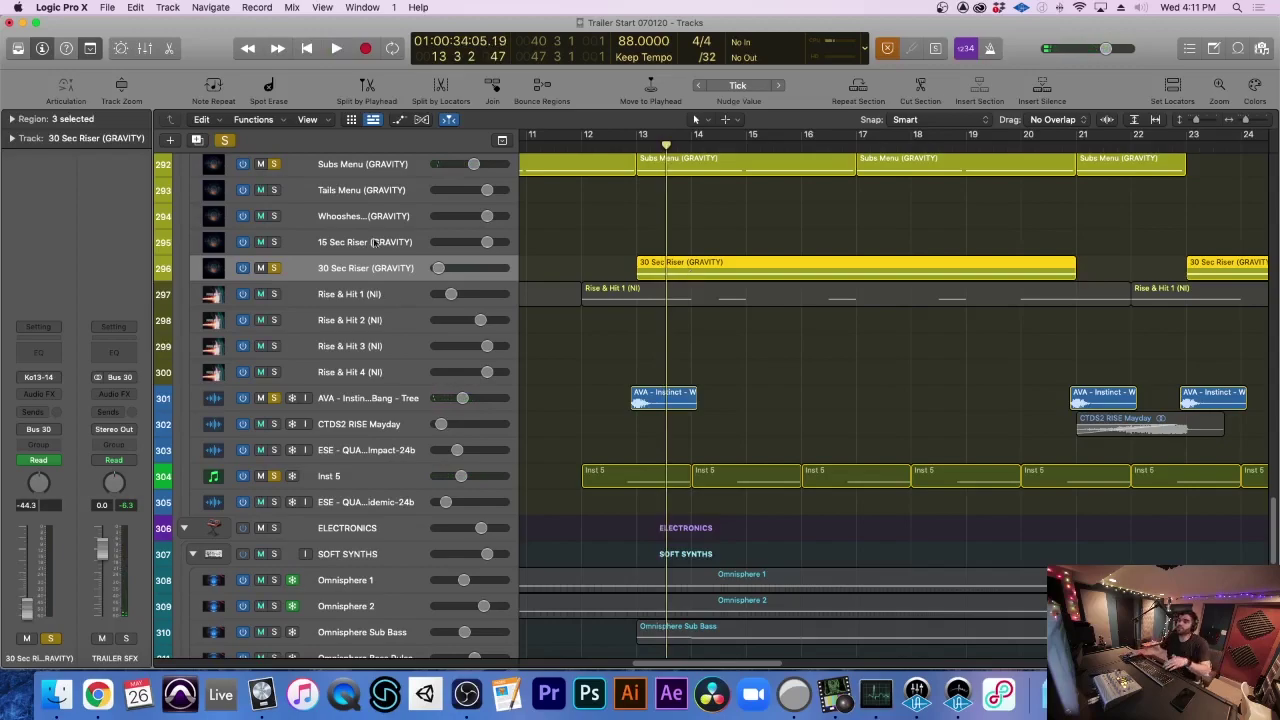
left_click(272, 268)
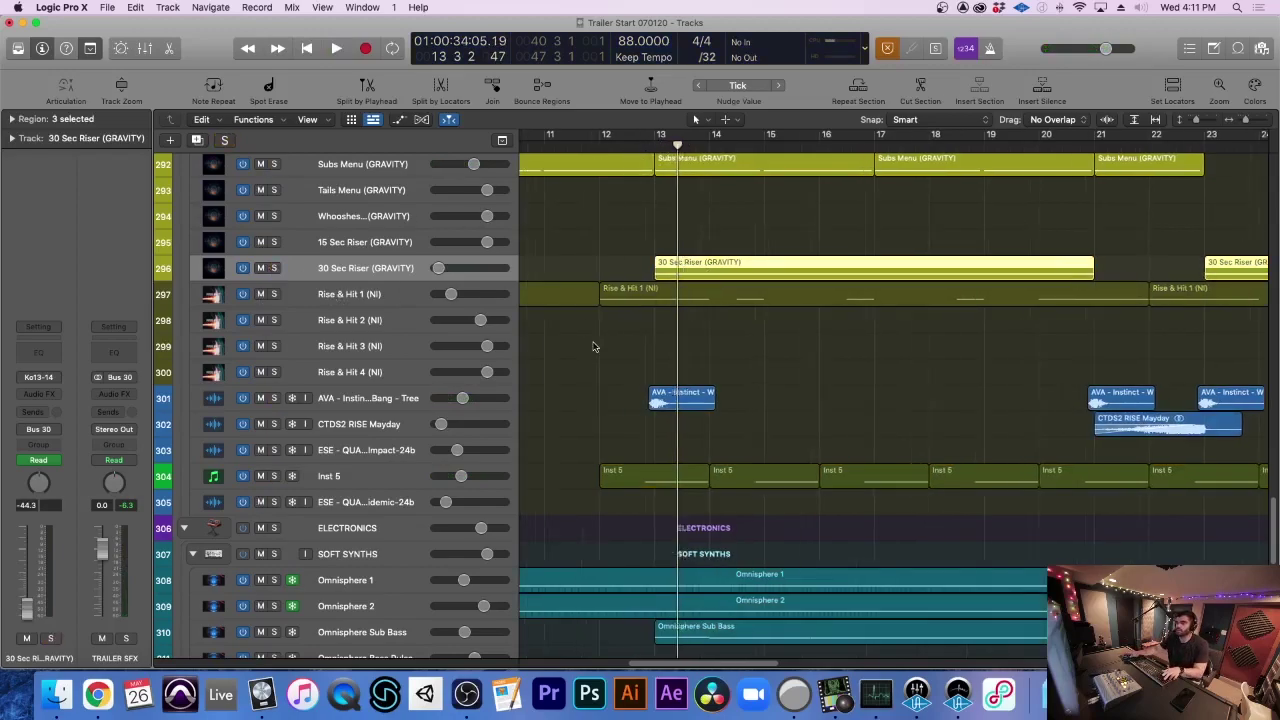
Solo the Rise & Hit 1 (NI) track, play its first riser from bar 4 with the tracks enlarged, and stop playback
left_click(363, 295)
key("super+Left")
scroll(717, 350, "left", 5)
key("super+Up")
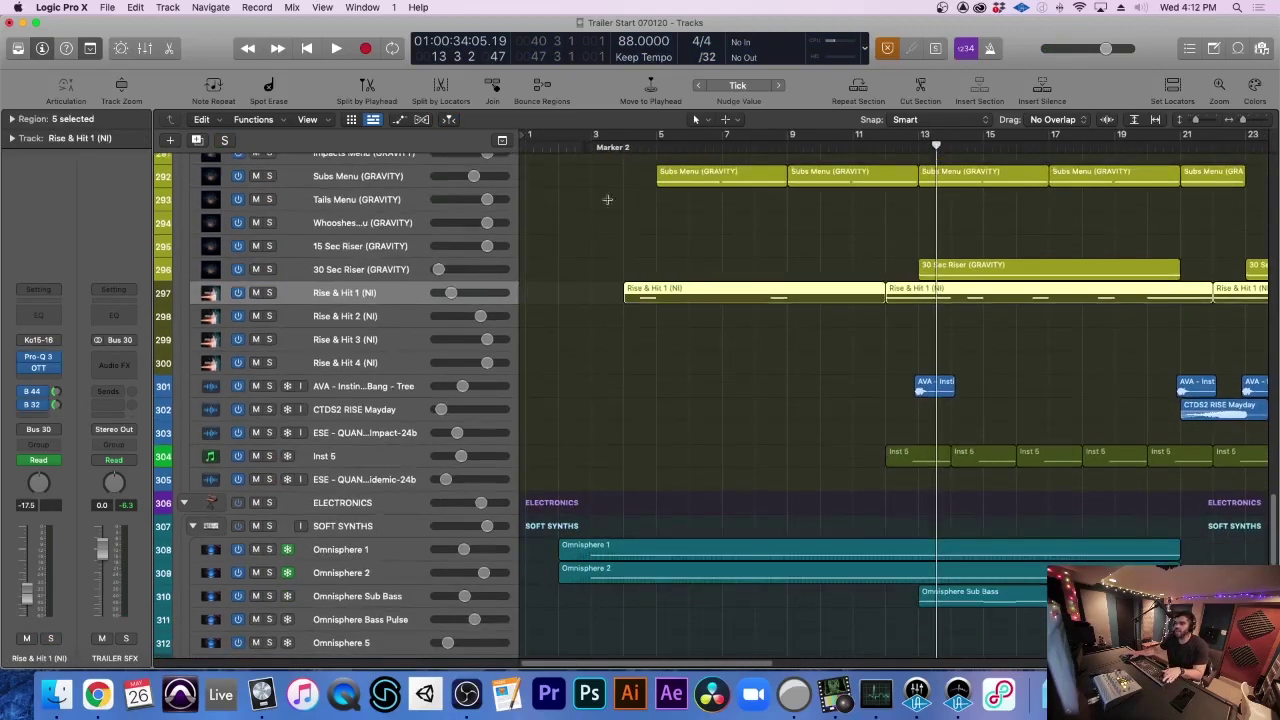
key("s")
key("shift+Return")
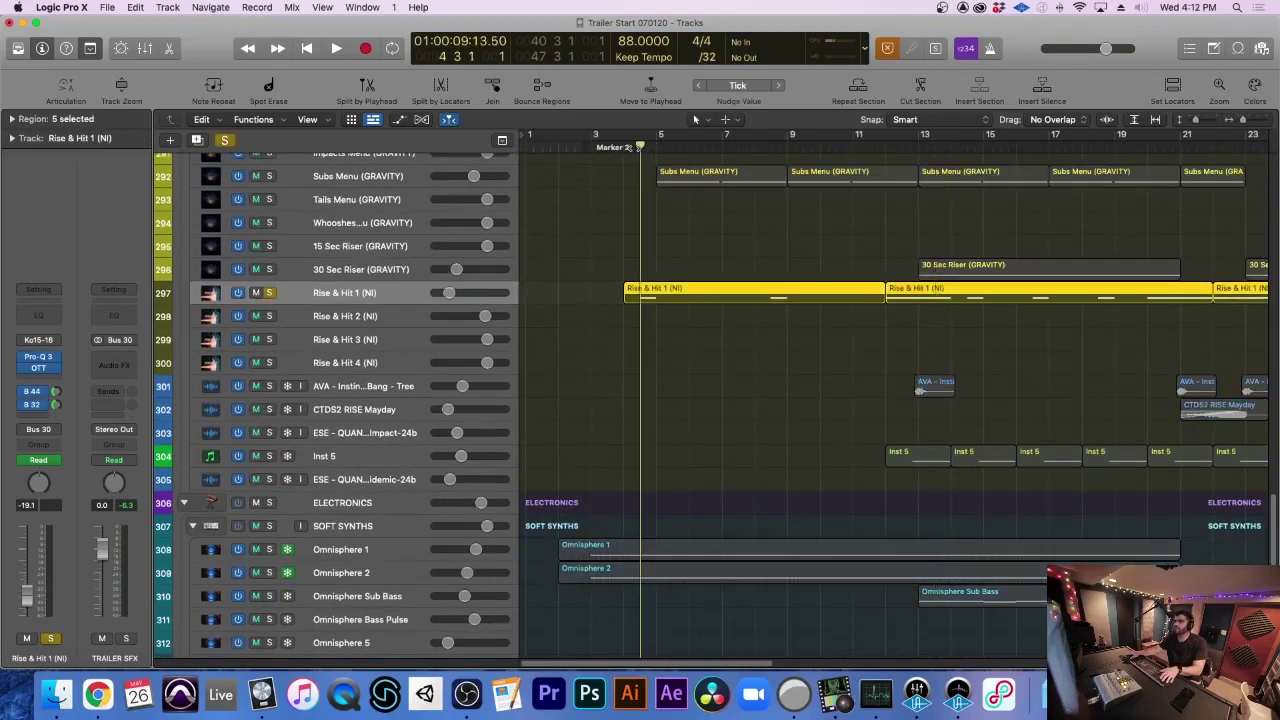
key("super+Down")
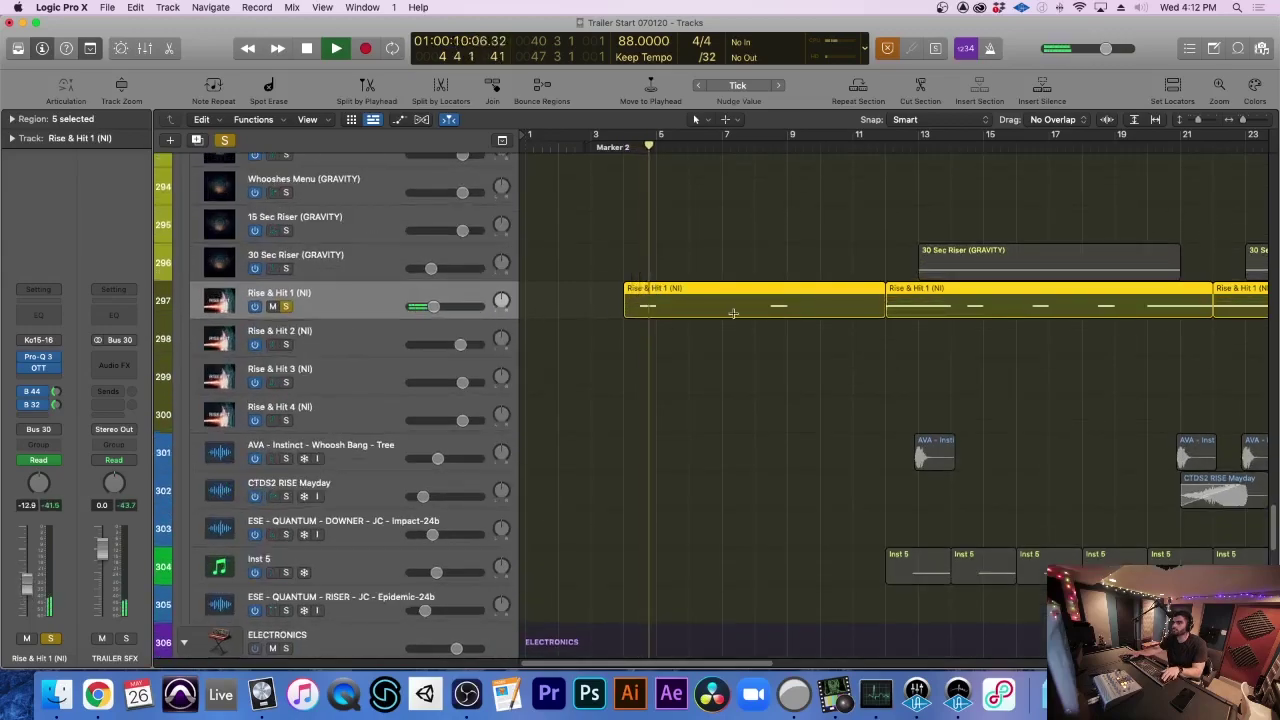
scroll(700, 300, "right", 3)
key("space")
scroll(733, 305, "right", 2)
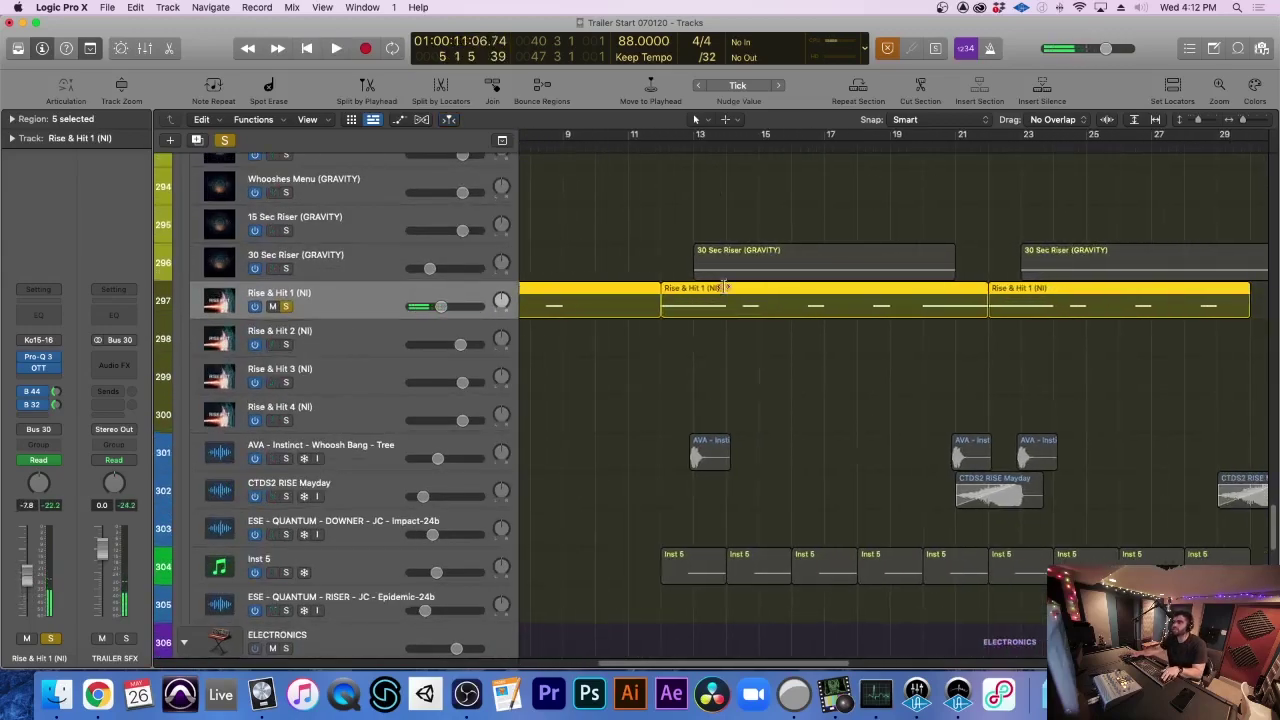
Play the soloed Rise & Hit 1 (NI) track from bar 12 until just past bar 13, then stop
left_click(658, 138)
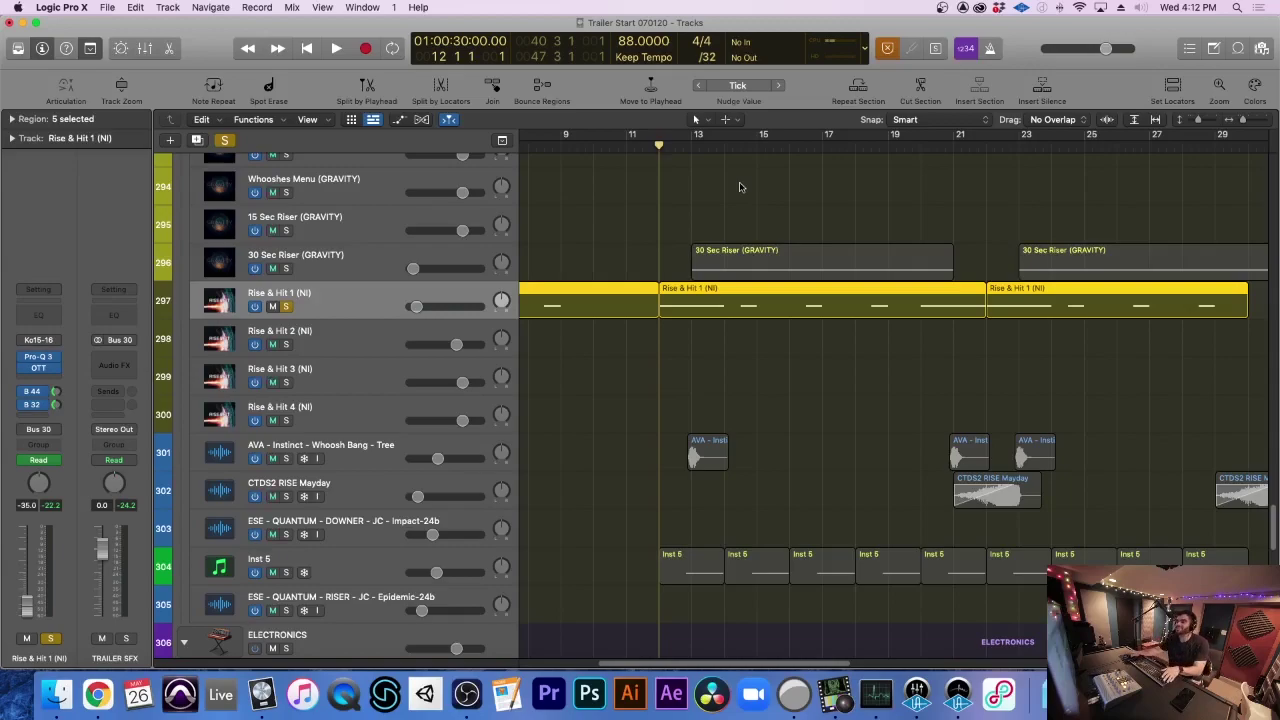
key("space")
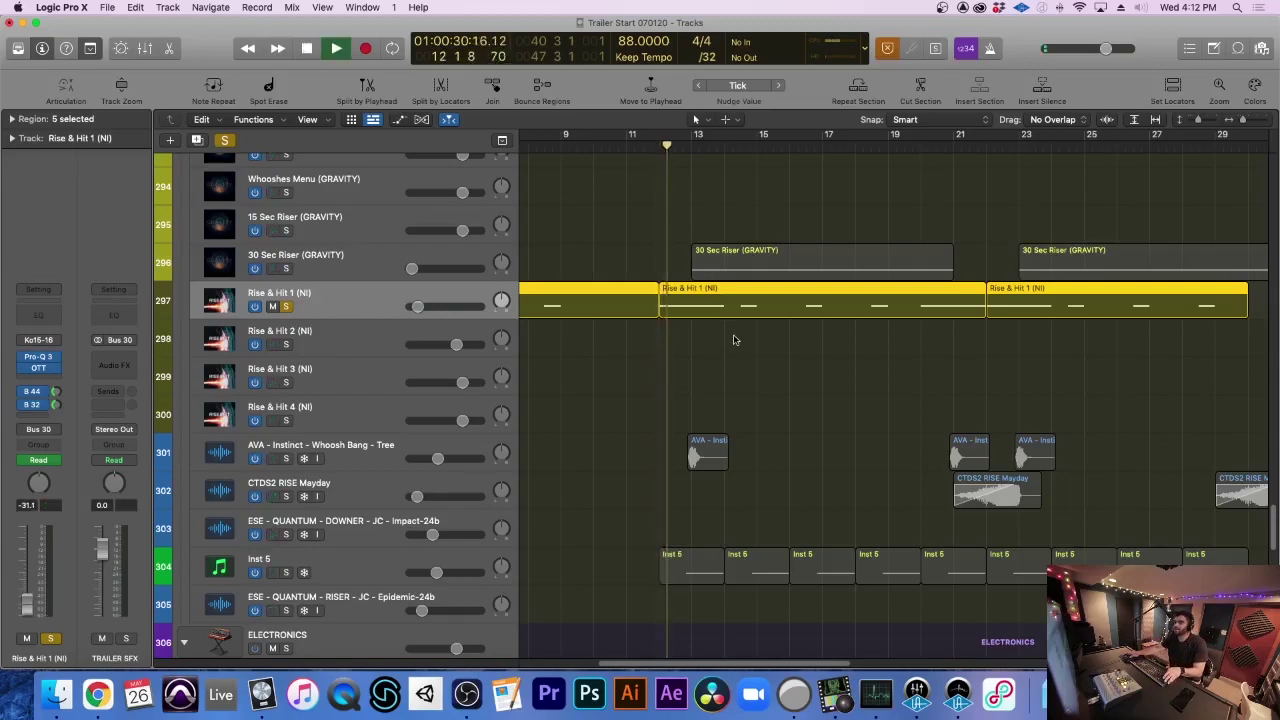
scroll(735, 337, "up", 4)
scroll(735, 337, "down", 3)
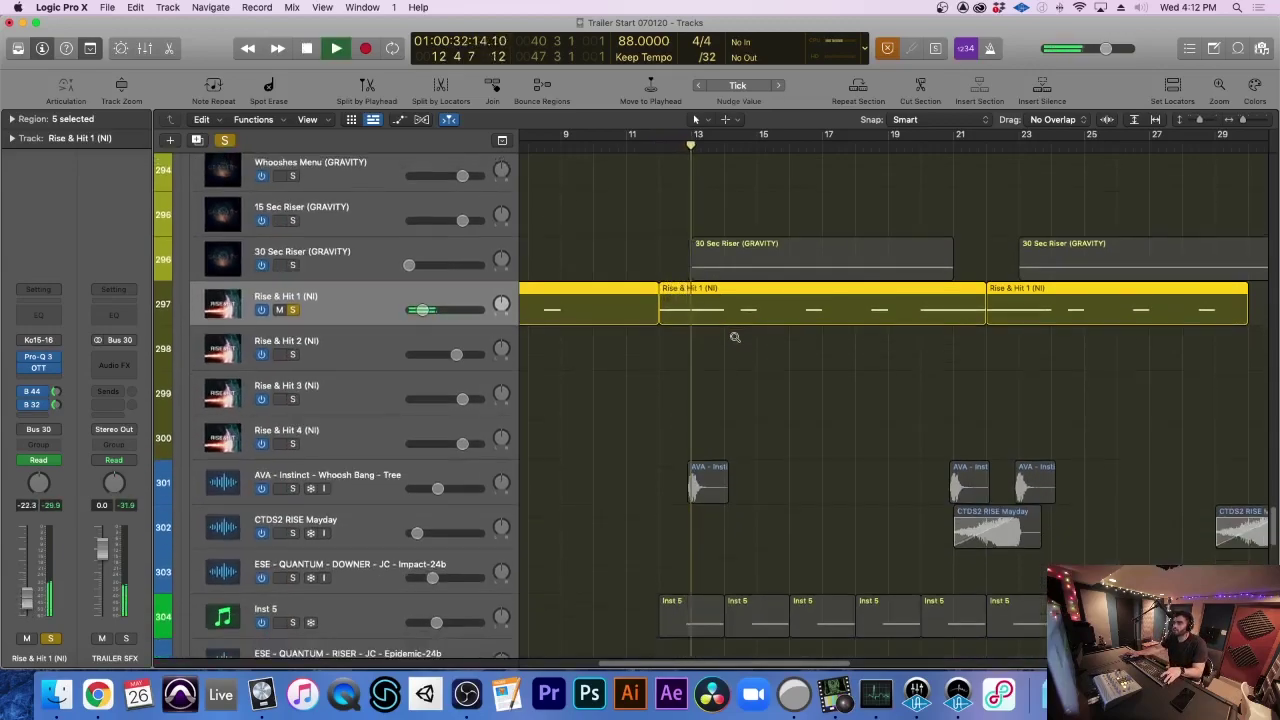
key("space")
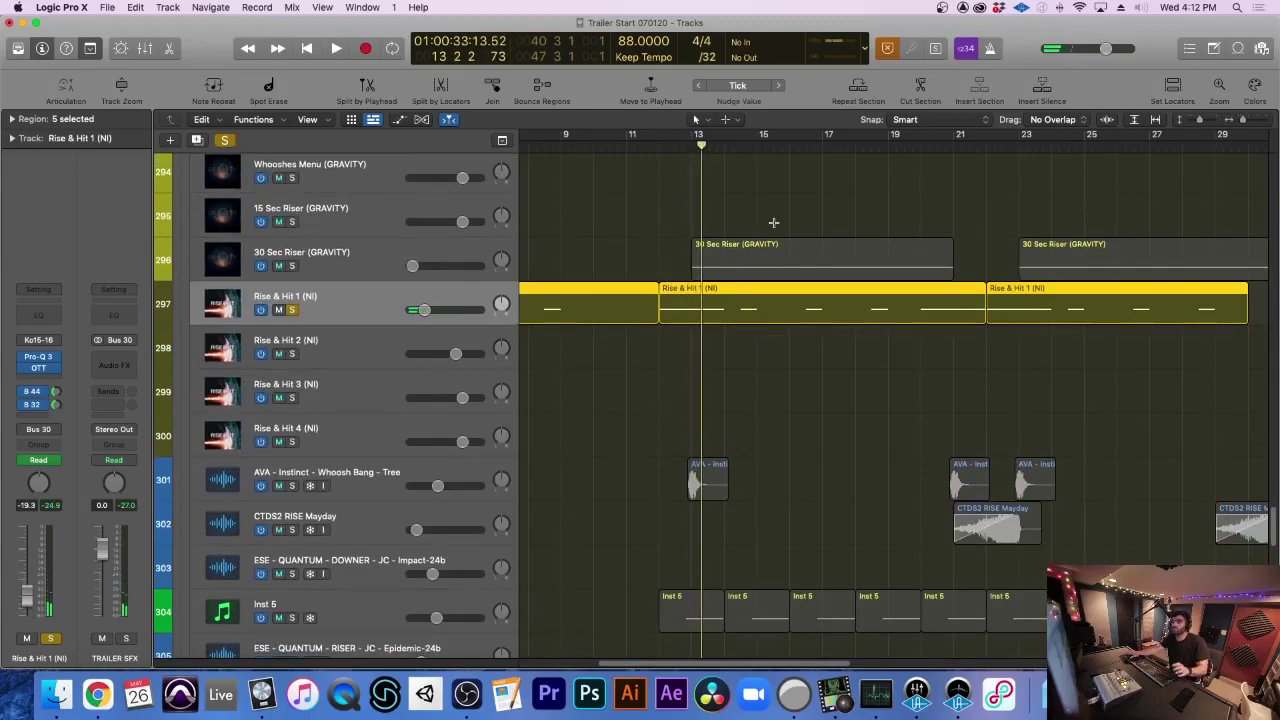
Look over the Rise & Hit 1 (NI) regions further along the timeline, then clear the track's solo
scroll(796, 352, "up", 2)
scroll(794, 349, "right", 4)
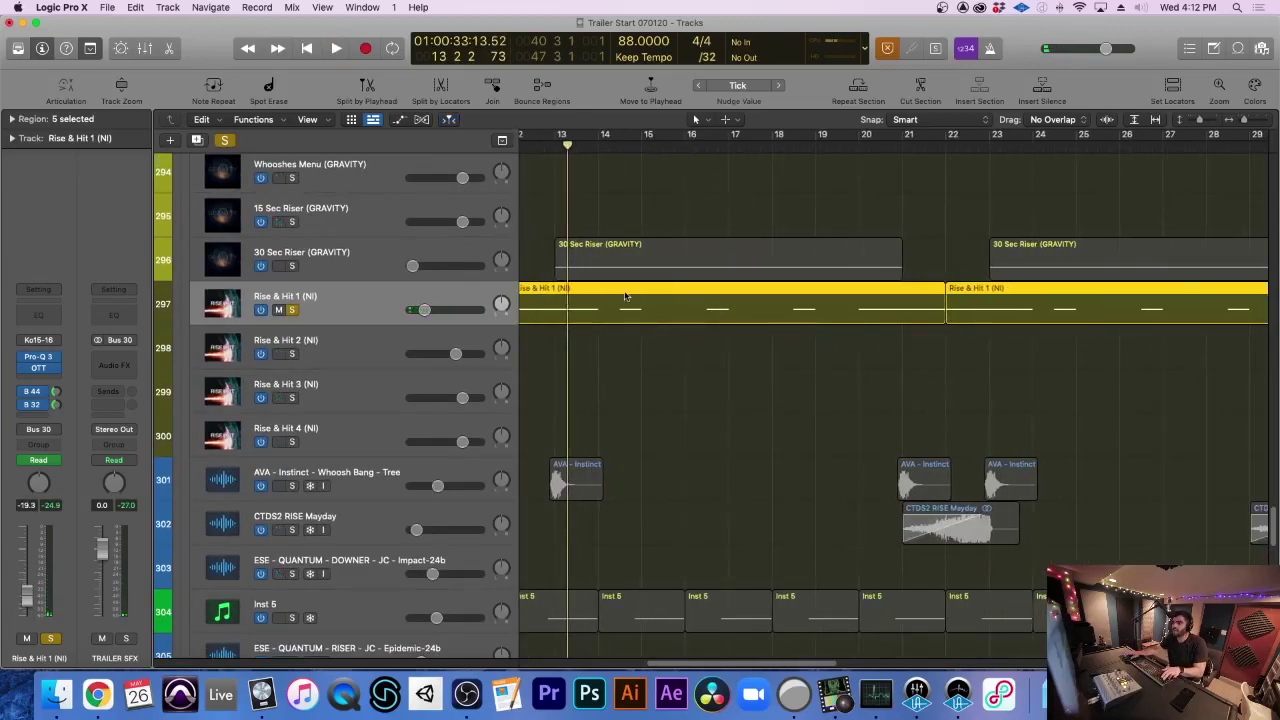
scroll(810, 320, "right", 3)
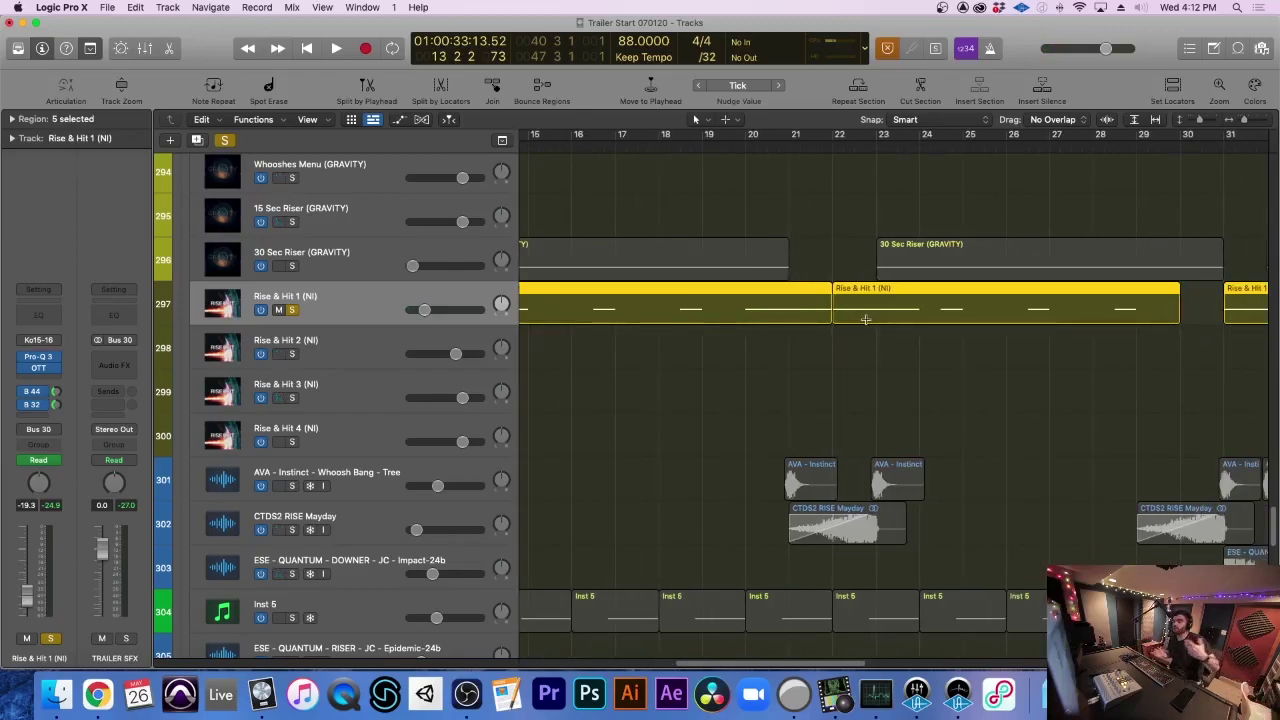
key("super+Left")
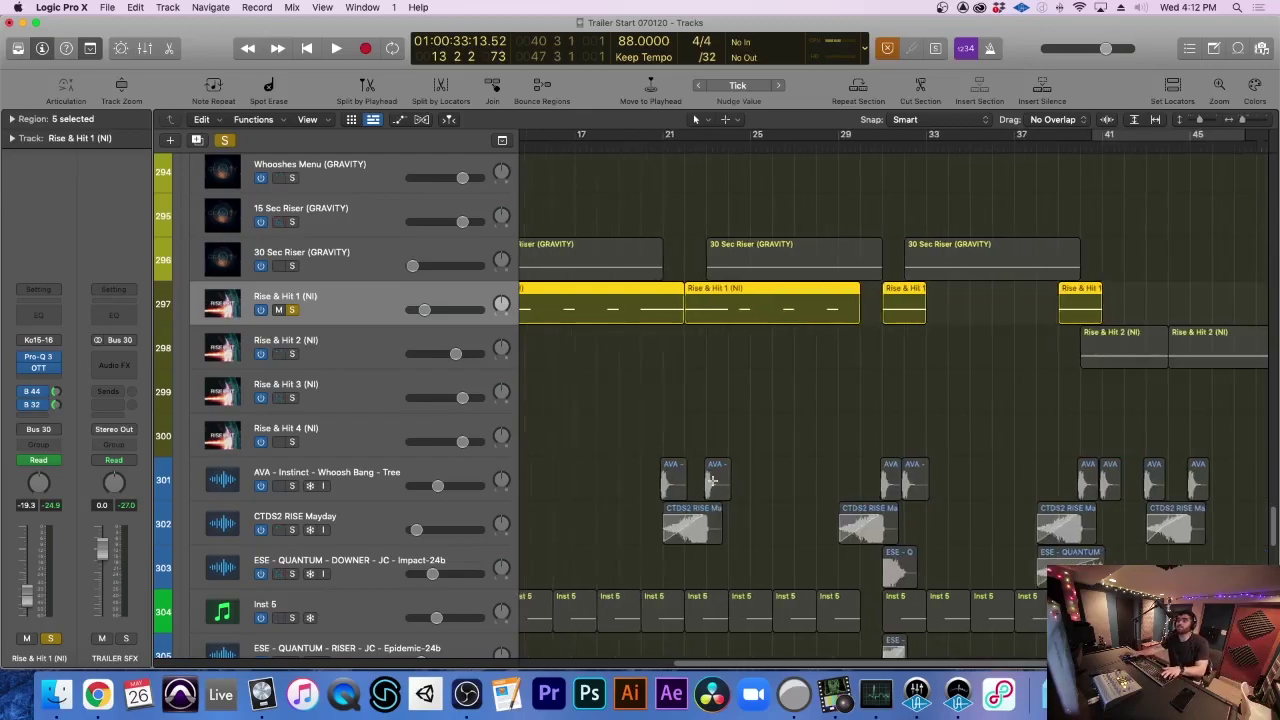
scroll(688, 458, "left", 8)
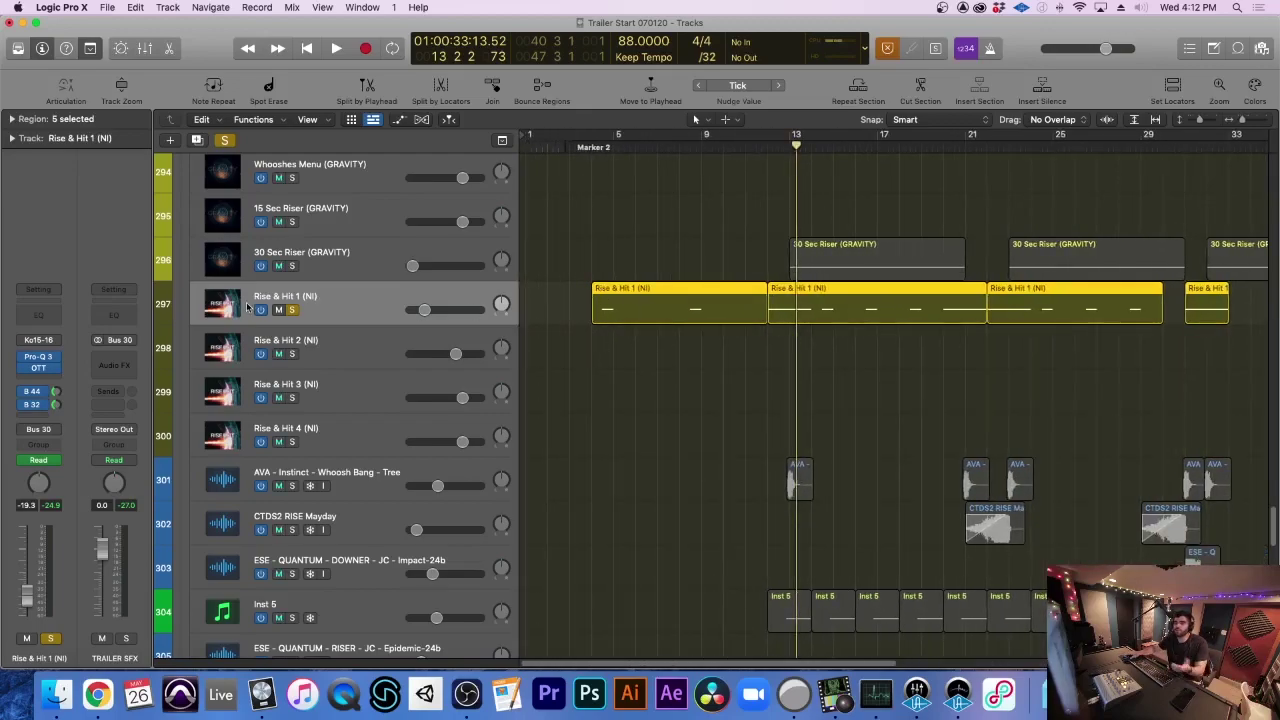
key("s")
Play the full arrangement from bar 12 through the bar 13 entrance and stop in bar 14
key("super+Up")
scroll(690, 333, "right", 4)
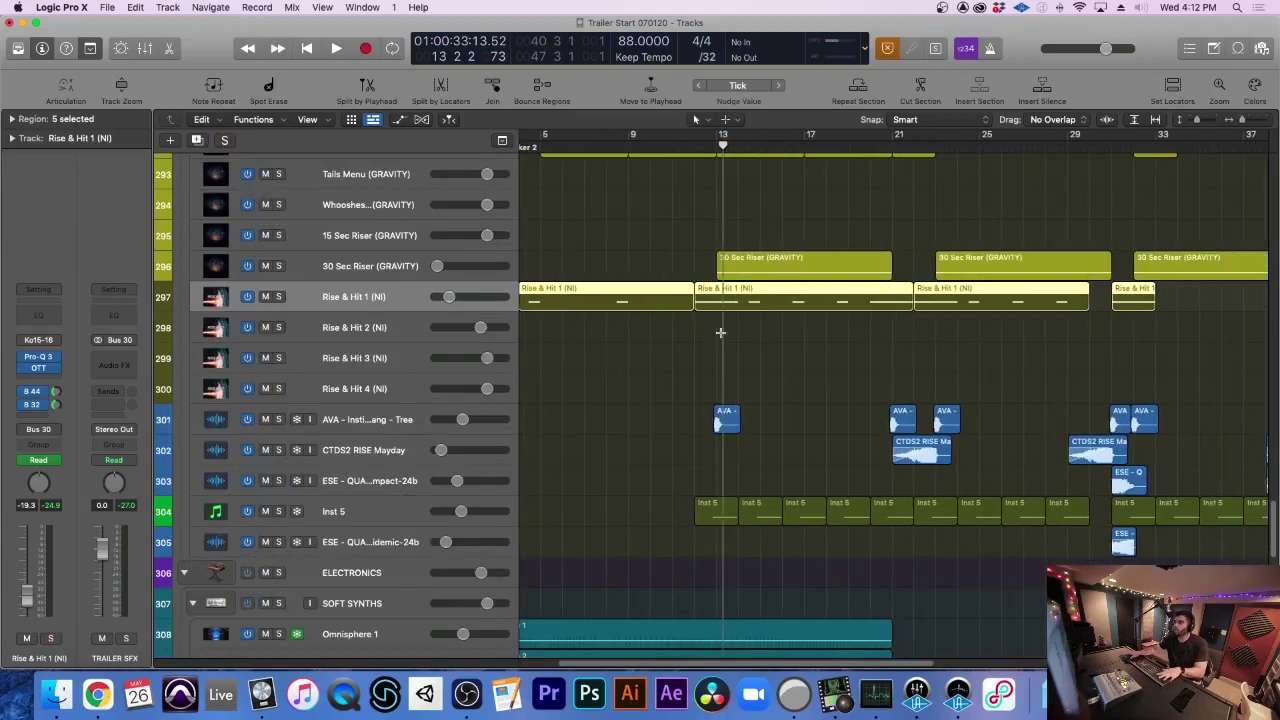
key("super+Right")
scroll(726, 337, "right", 5)
left_click(702, 147)
key("space")
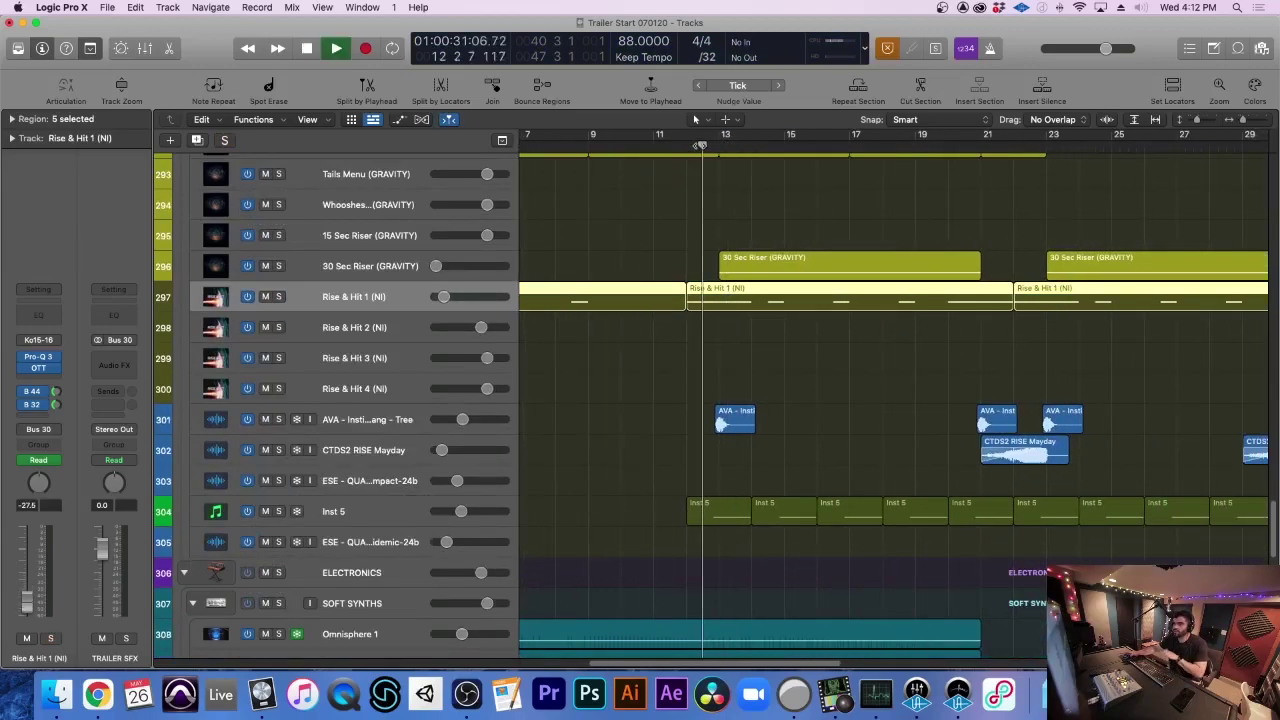
key("space")
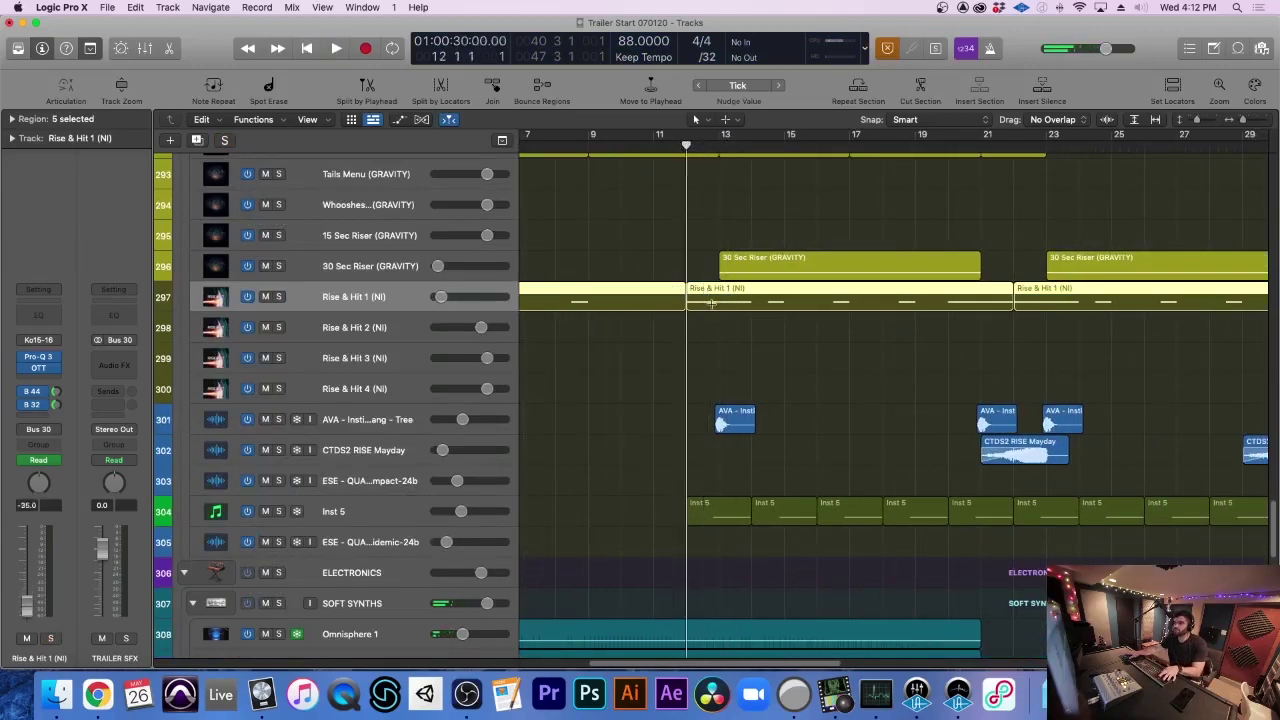
key("space")
scroll(775, 322, "right", 2)
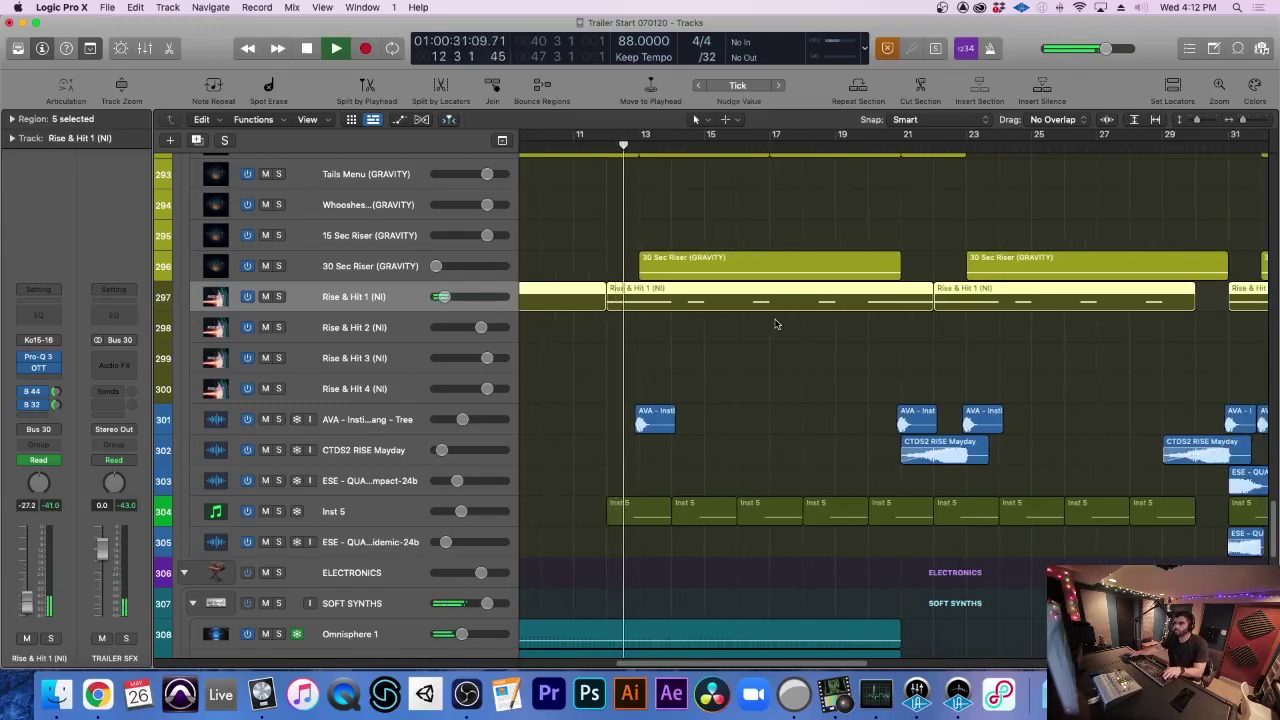
key("super+Up")
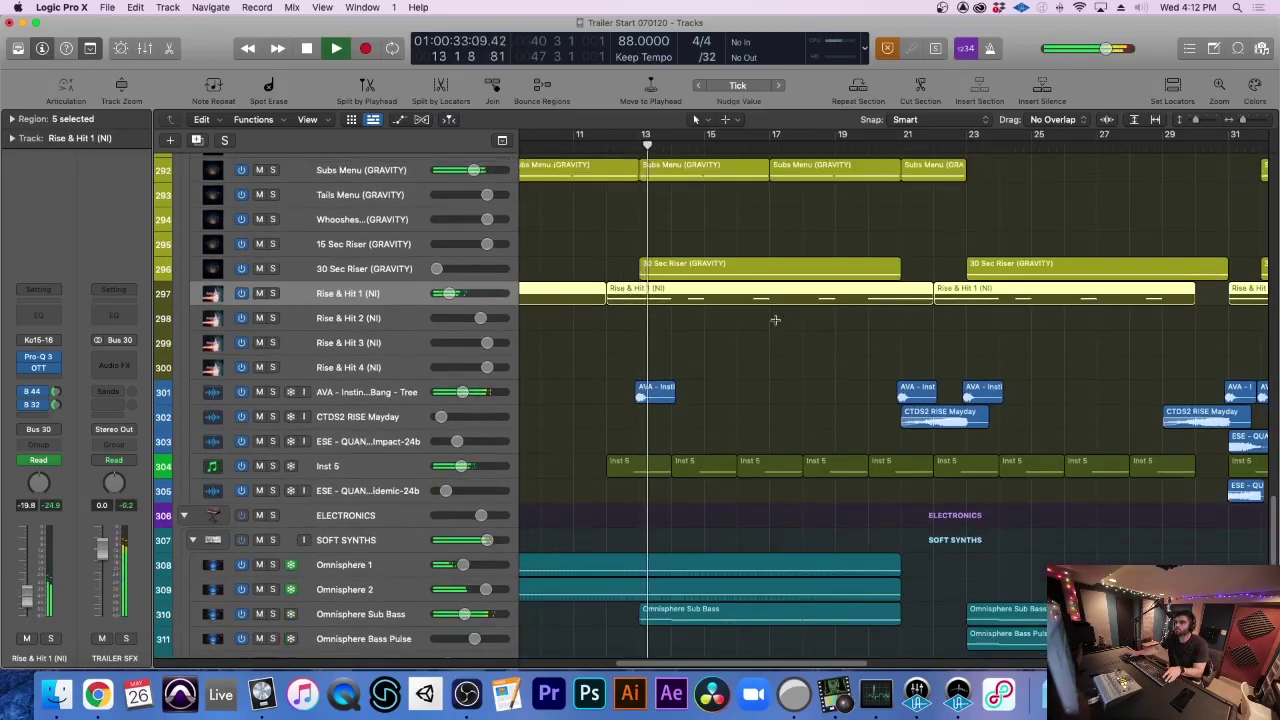
scroll(775, 320, "up", 20)
scroll(775, 320, "up", 10)
key("space")
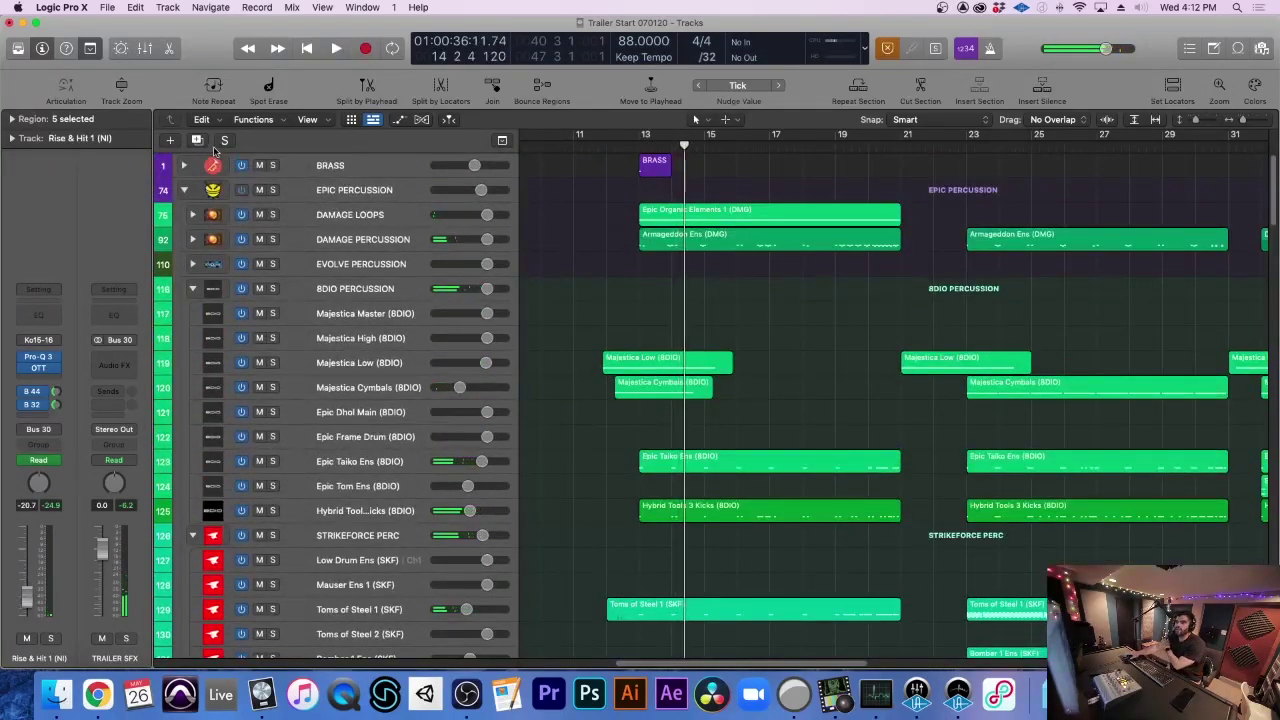
Expand the BRASS and CINEBRASS track stacks and enlarge the tracks to show the horn regions
left_click(184, 166)
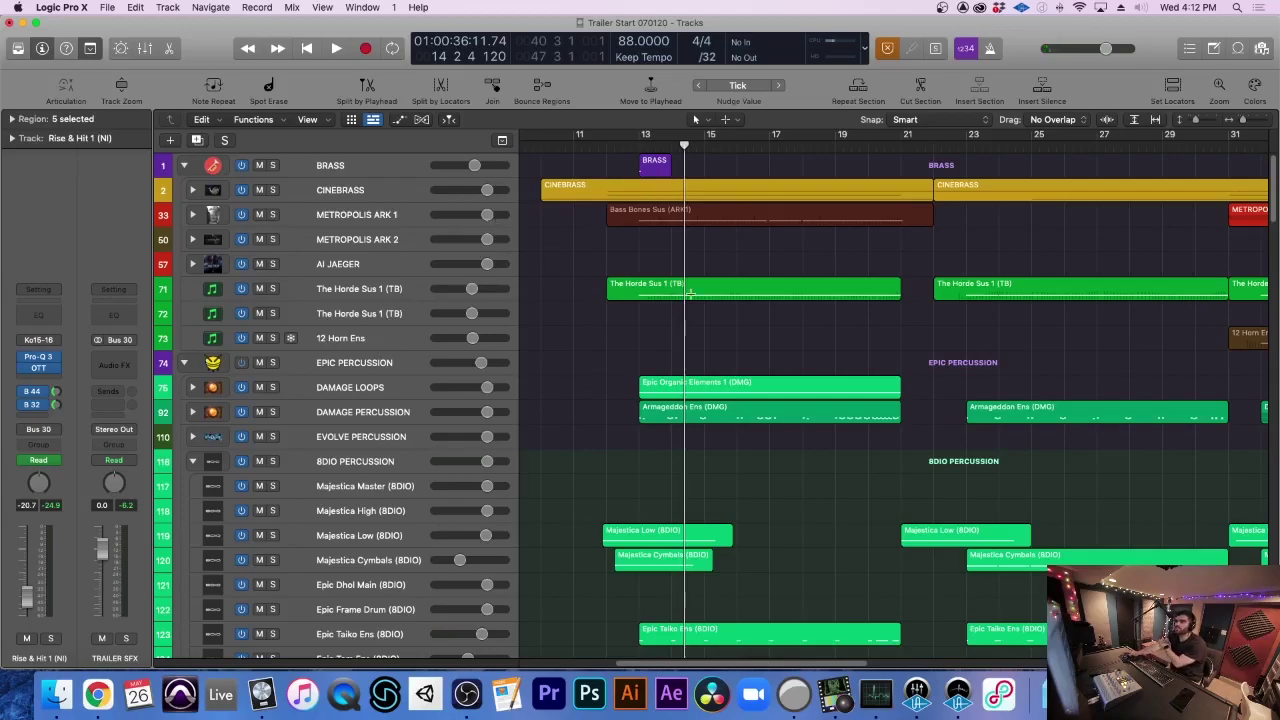
left_click(193, 190)
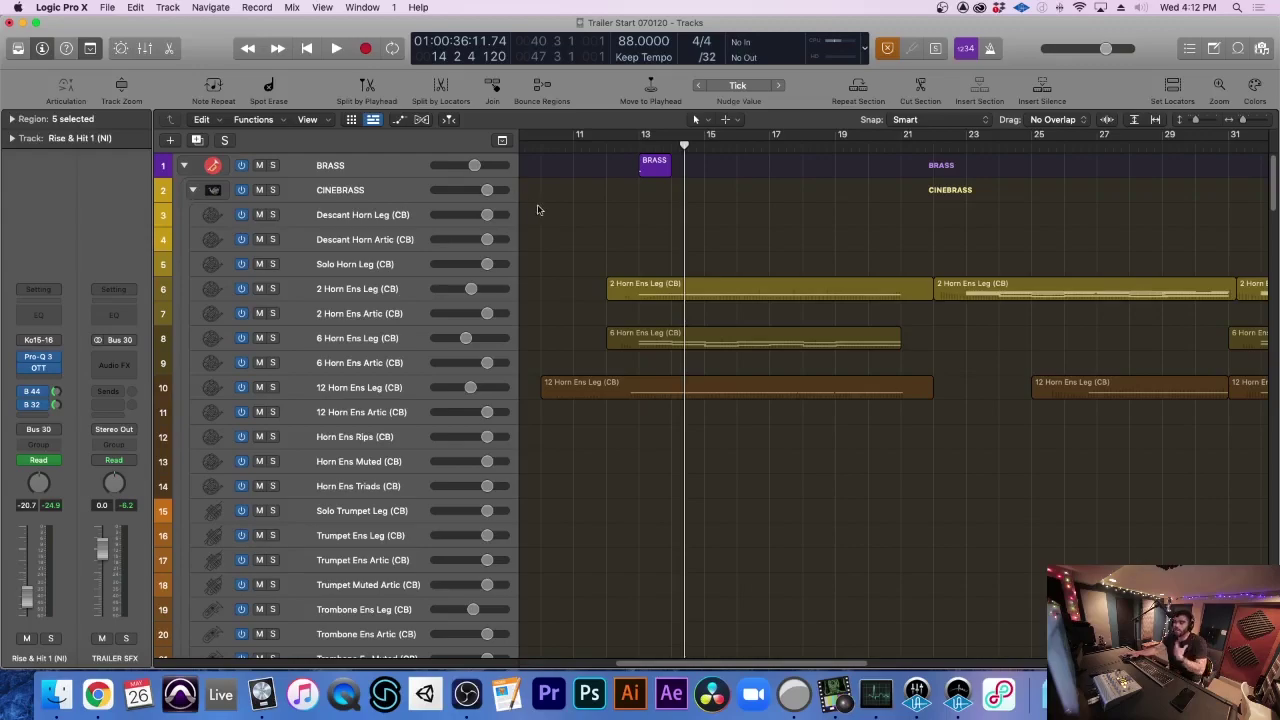
key("super+Down")
key("super+Down")
key("super+Down")
key("super+Down")
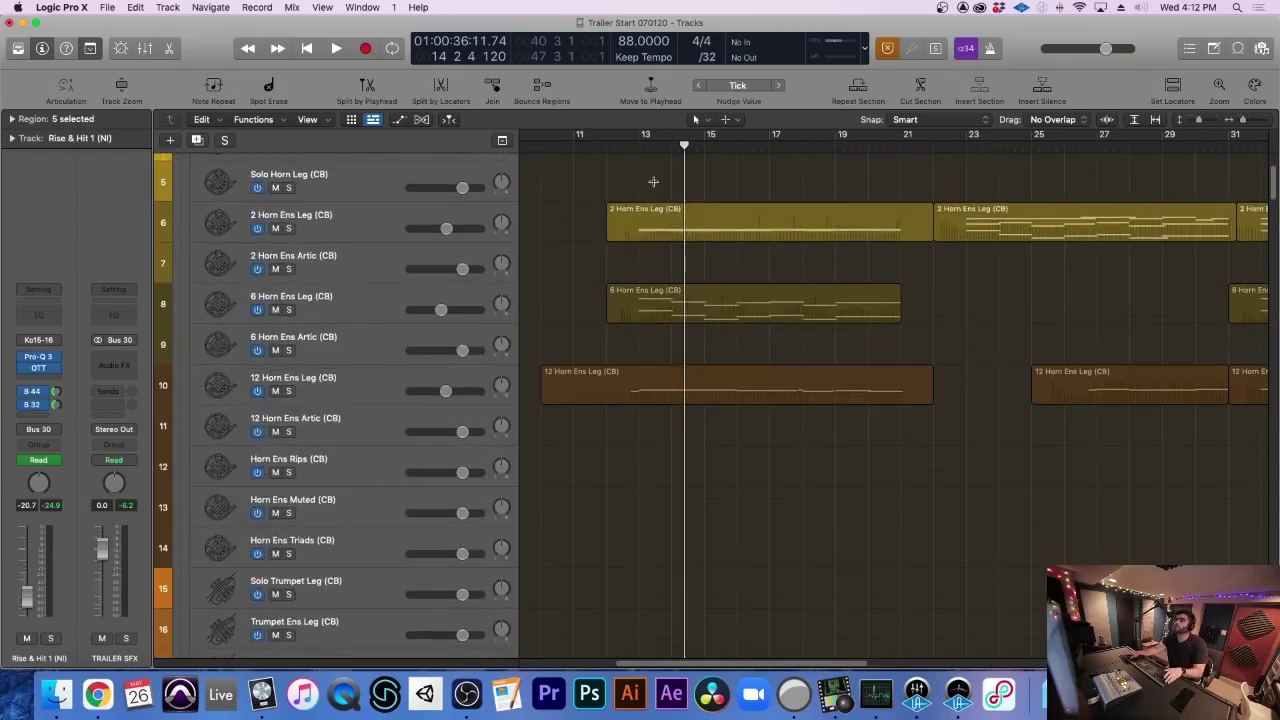
Place the playhead at bar 13 and examine the 2 Horn, 6 Horn and 12 Horn Ens Leg (CB) regions one by one
left_click(632, 154)
key("super+Down")
key("super+Down")
left_click(648, 187)
left_click(671, 291)
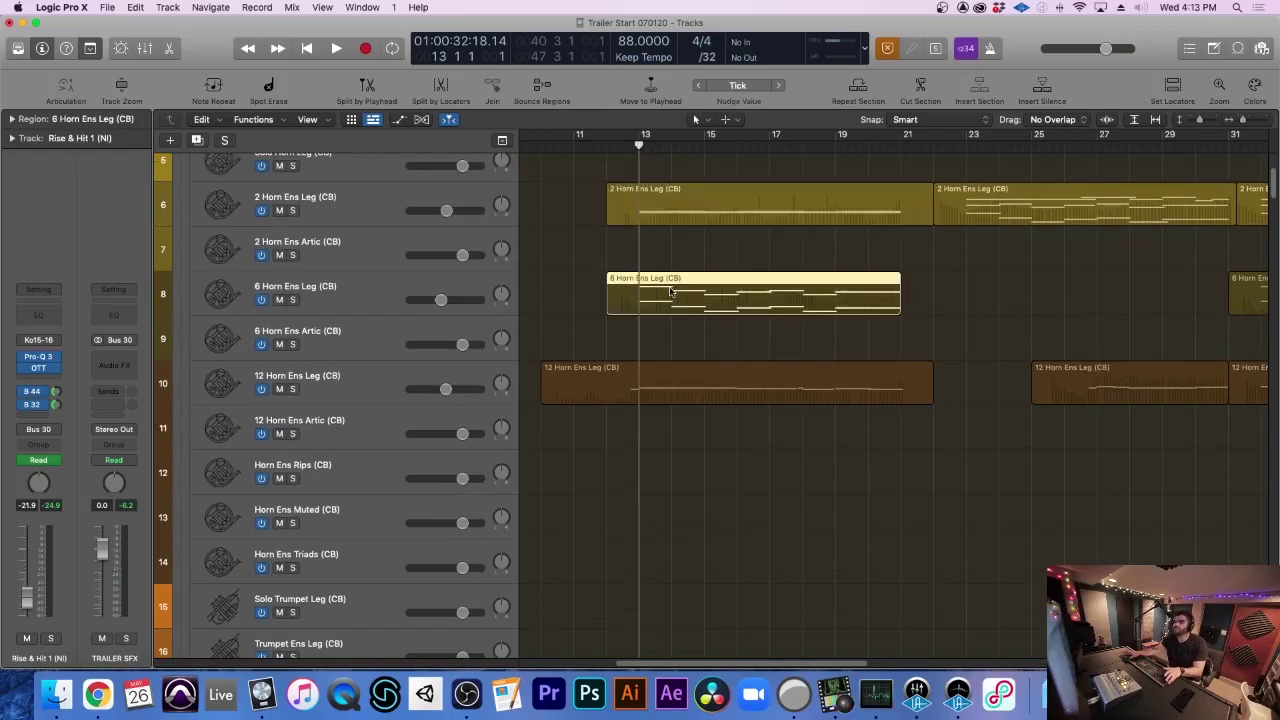
left_click(706, 375)
key("super+Right")
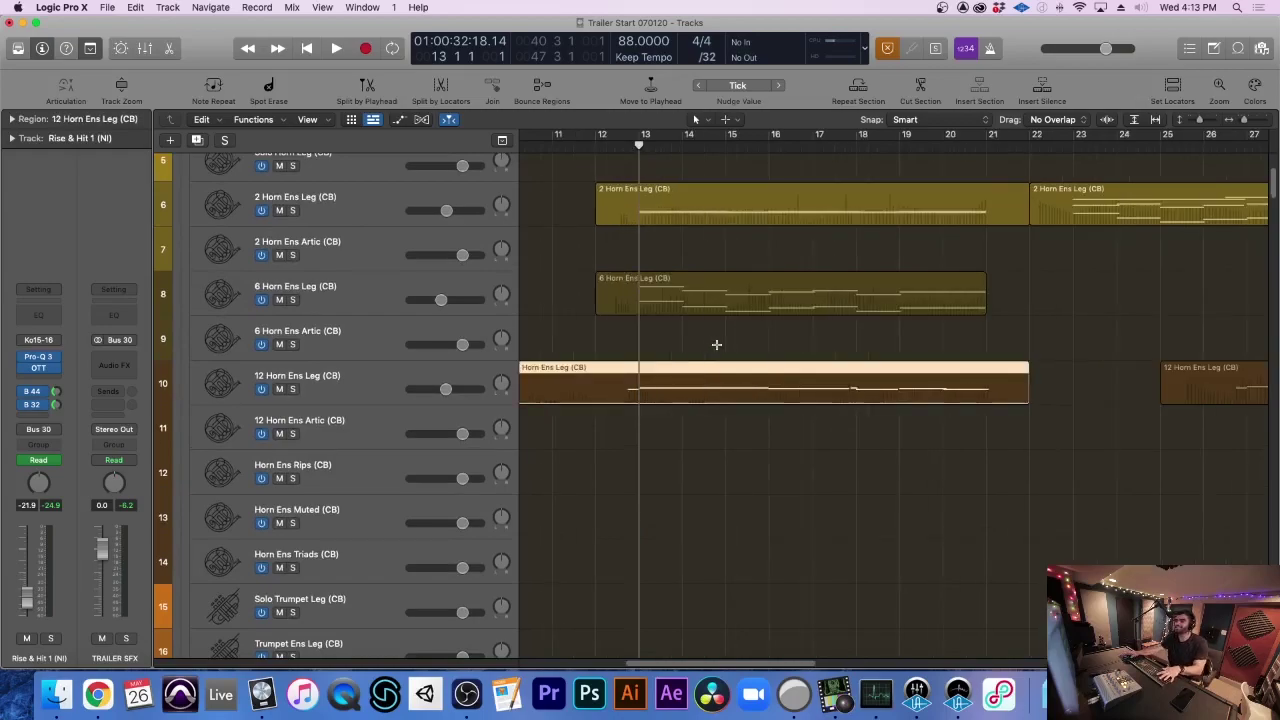
scroll(716, 344, "right", 1)
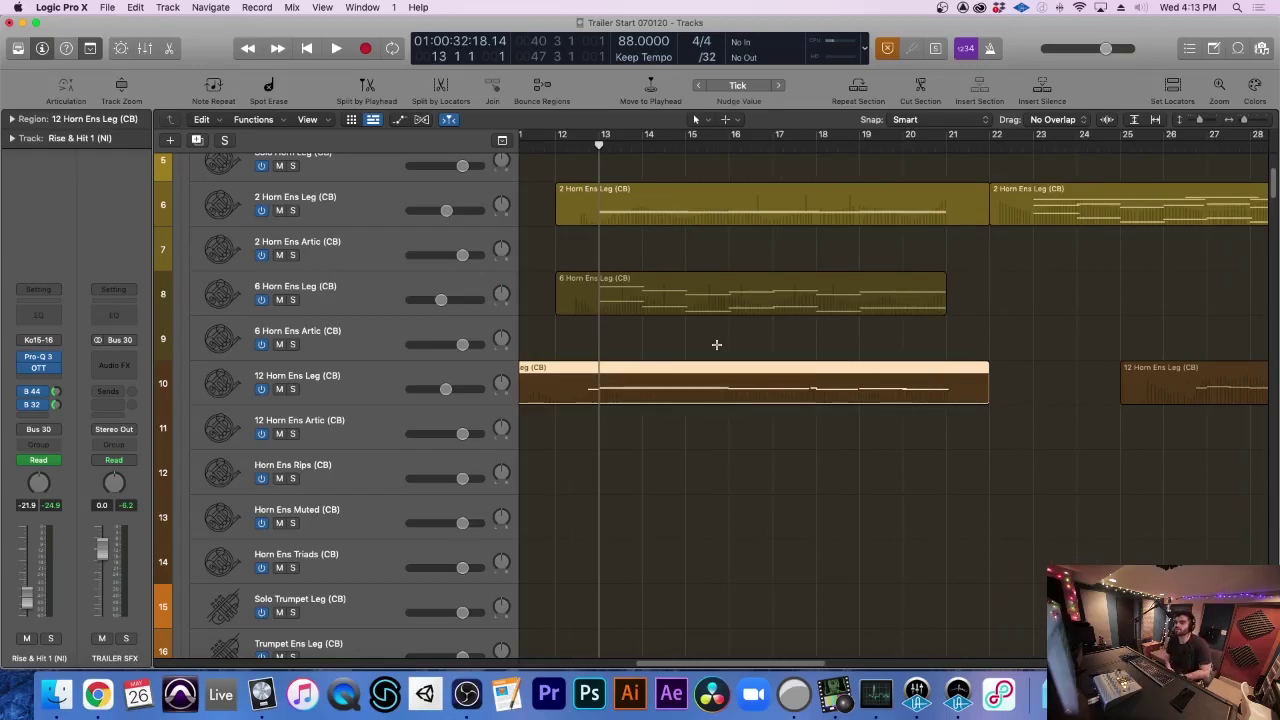
Expand the METROPOLIS ARK 1 stack and bring its Bass Bones Sus (ARK1) region into view
key("super+Up")
scroll(683, 464, "down", 10)
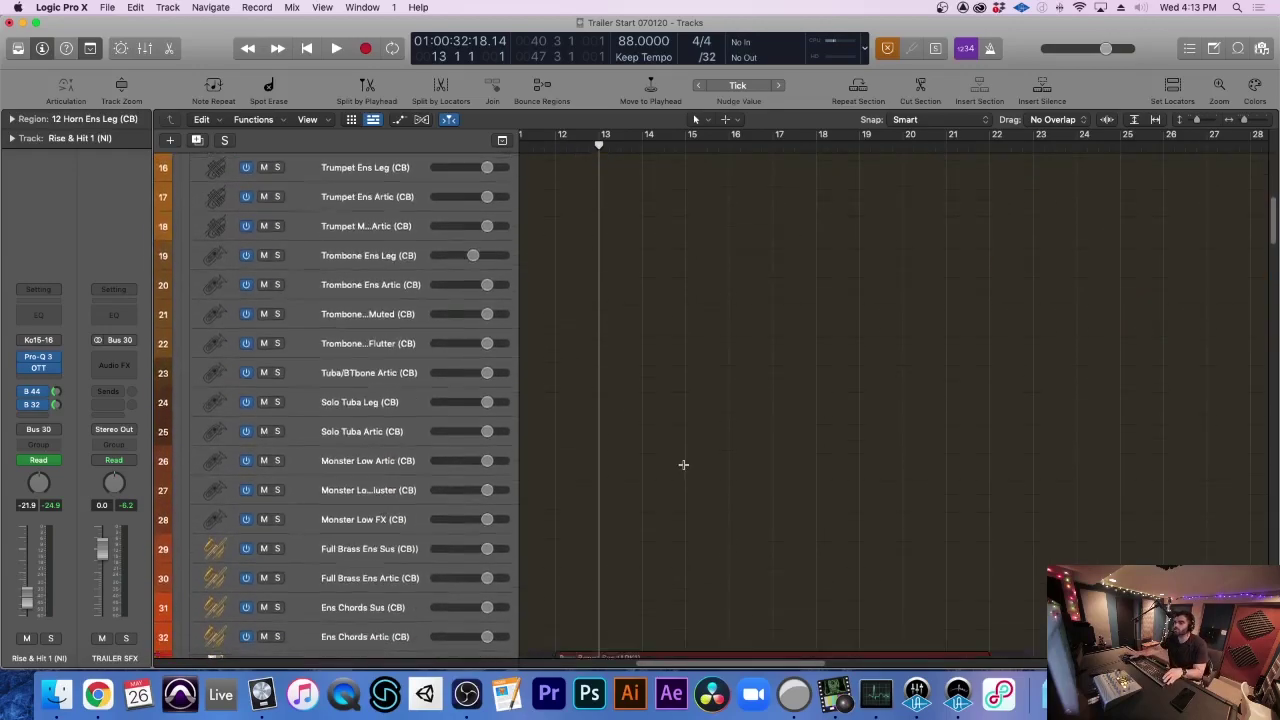
scroll(683, 464, "down", 8)
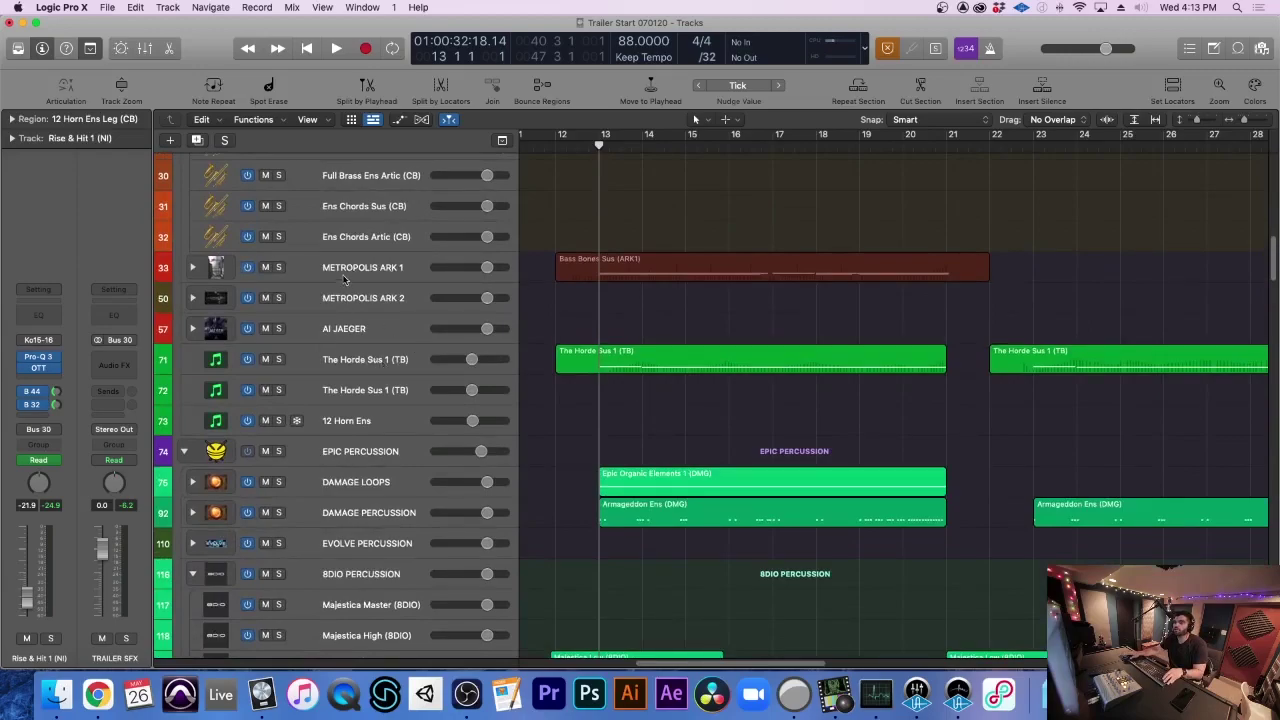
left_click(193, 268)
scroll(650, 352, "down", 5)
Solo the BRASS stack and play it from the middle of bar 12
left_click(588, 136)
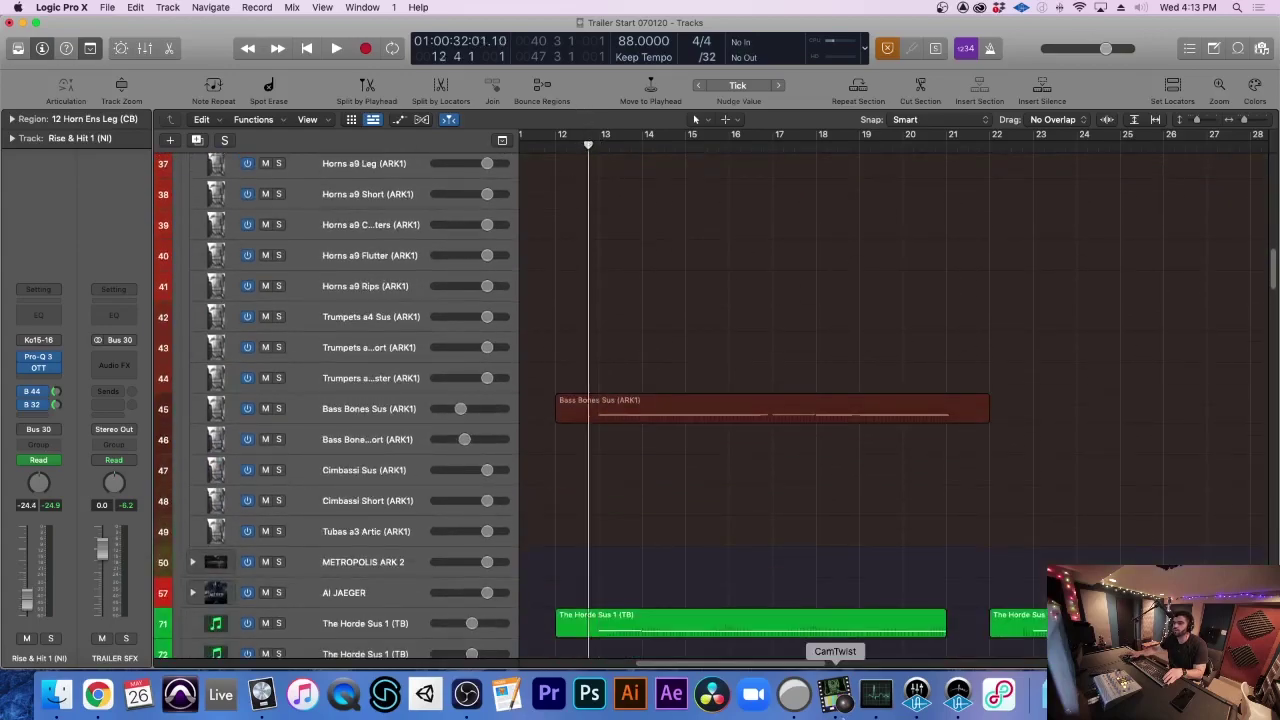
scroll(658, 490, "up", 5)
scroll(658, 490, "up", 8)
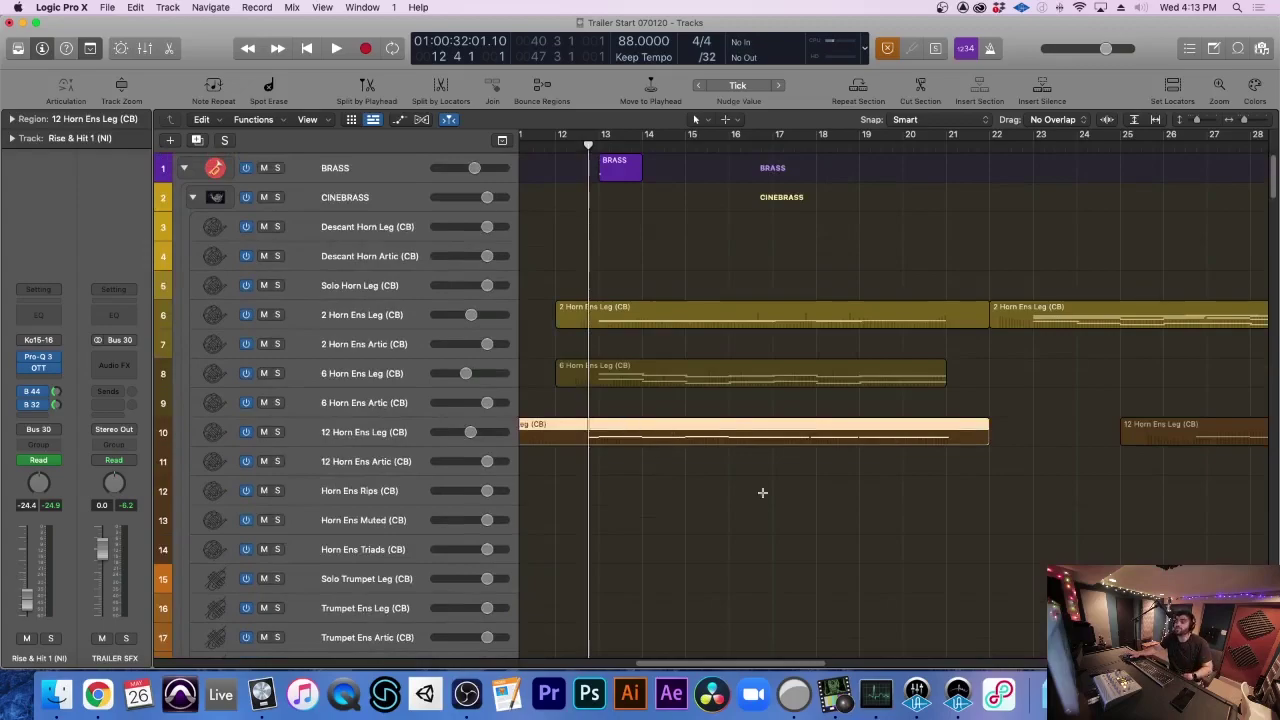
left_click_drag(590, 145, 578, 145)
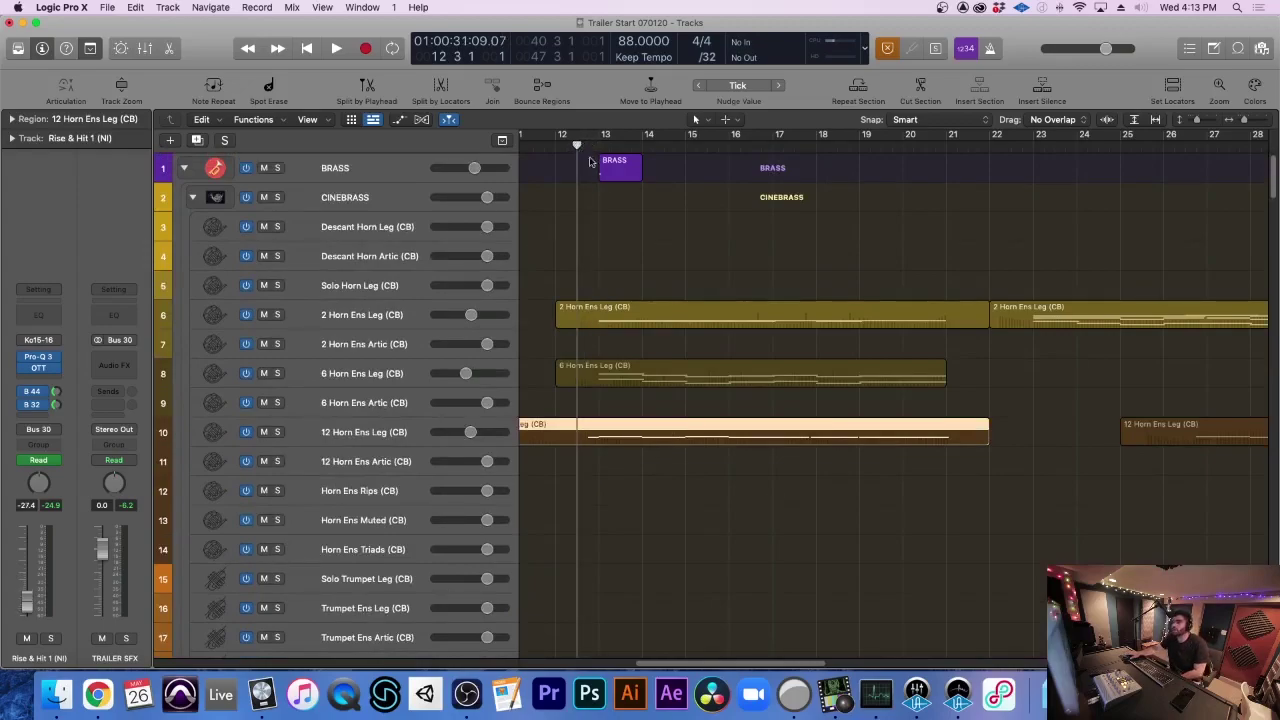
key("s")
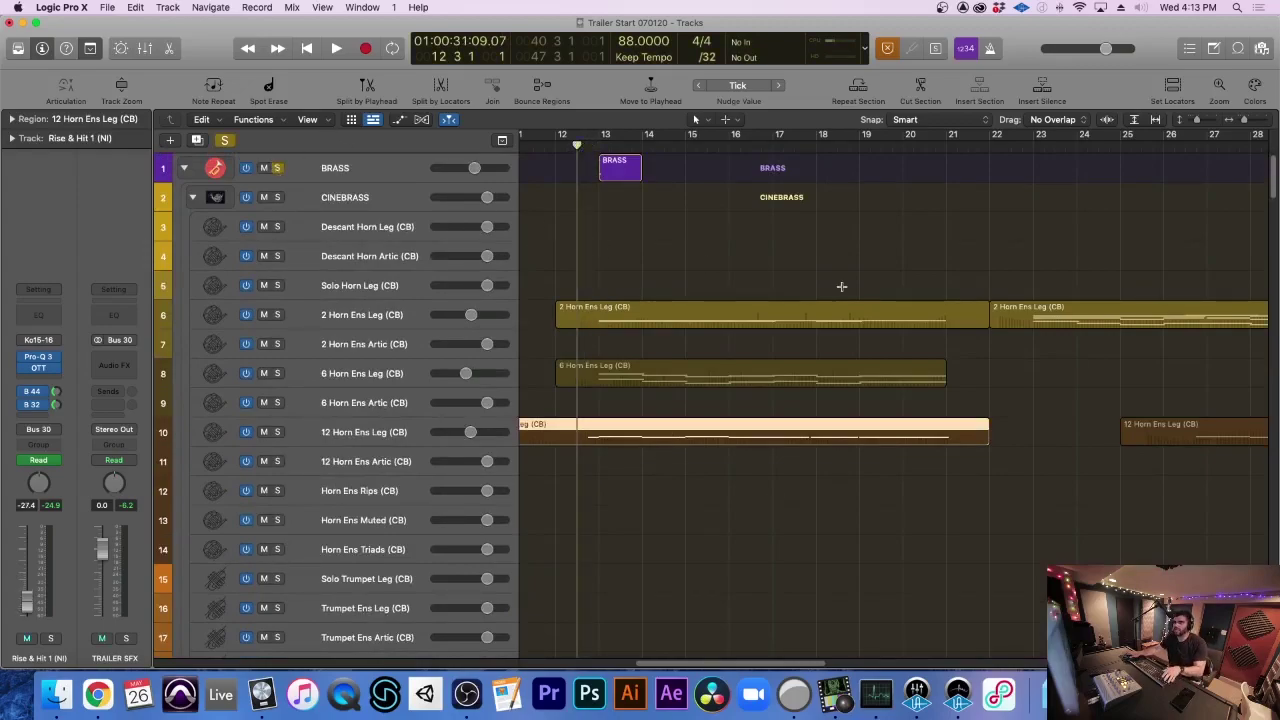
key("space")
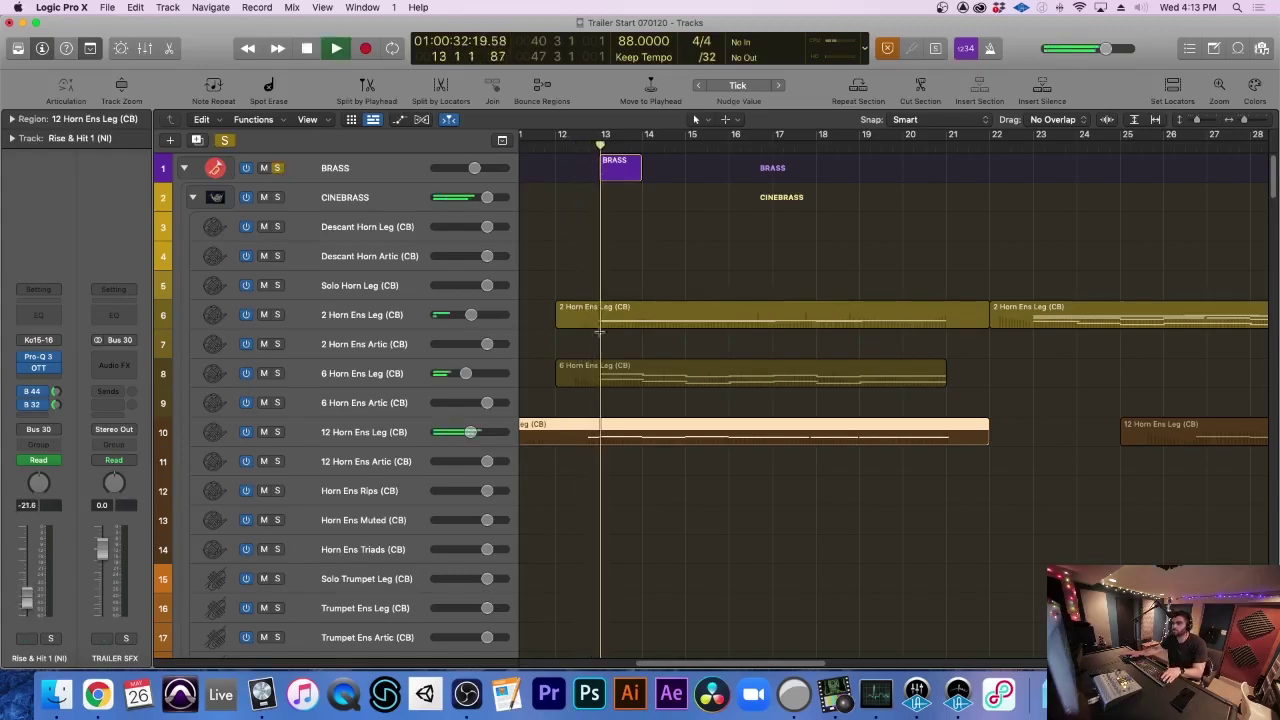
Mute the 12 Horn Ens Leg (CB) track during playback to compare the brass without it, then unmute it in bar 17
left_click(265, 431)
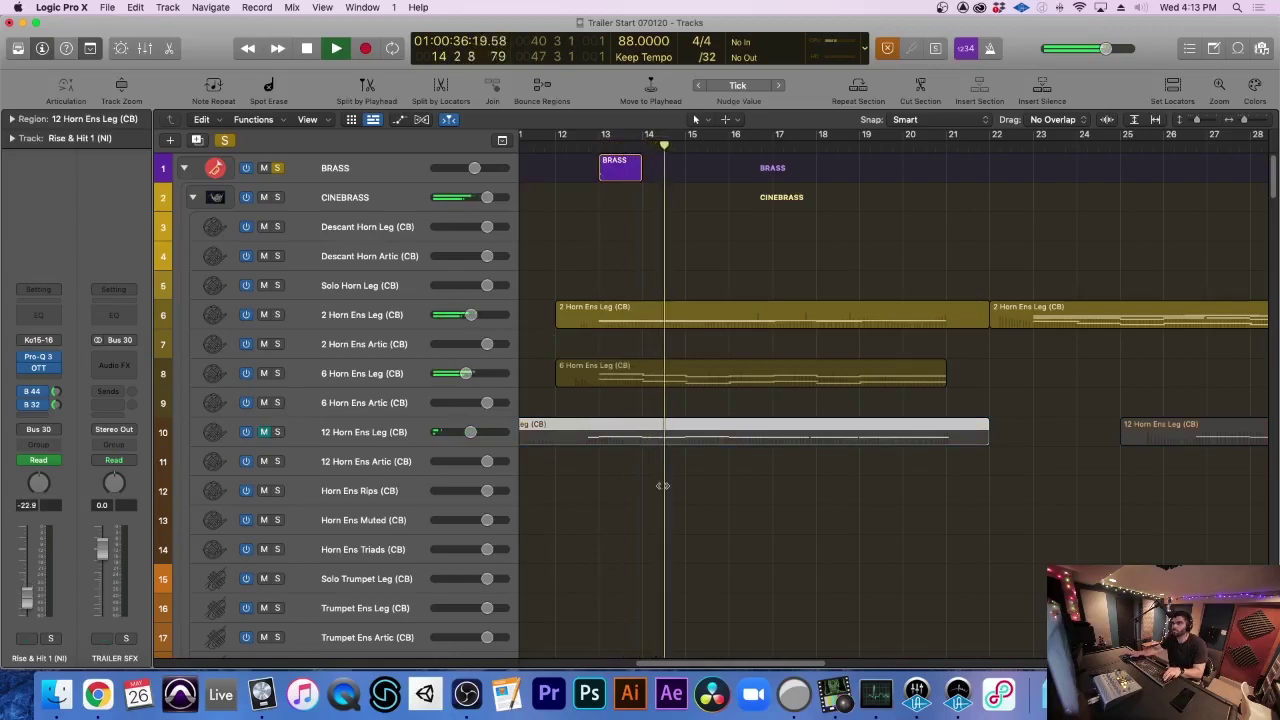
scroll(663, 486, "right", 3)
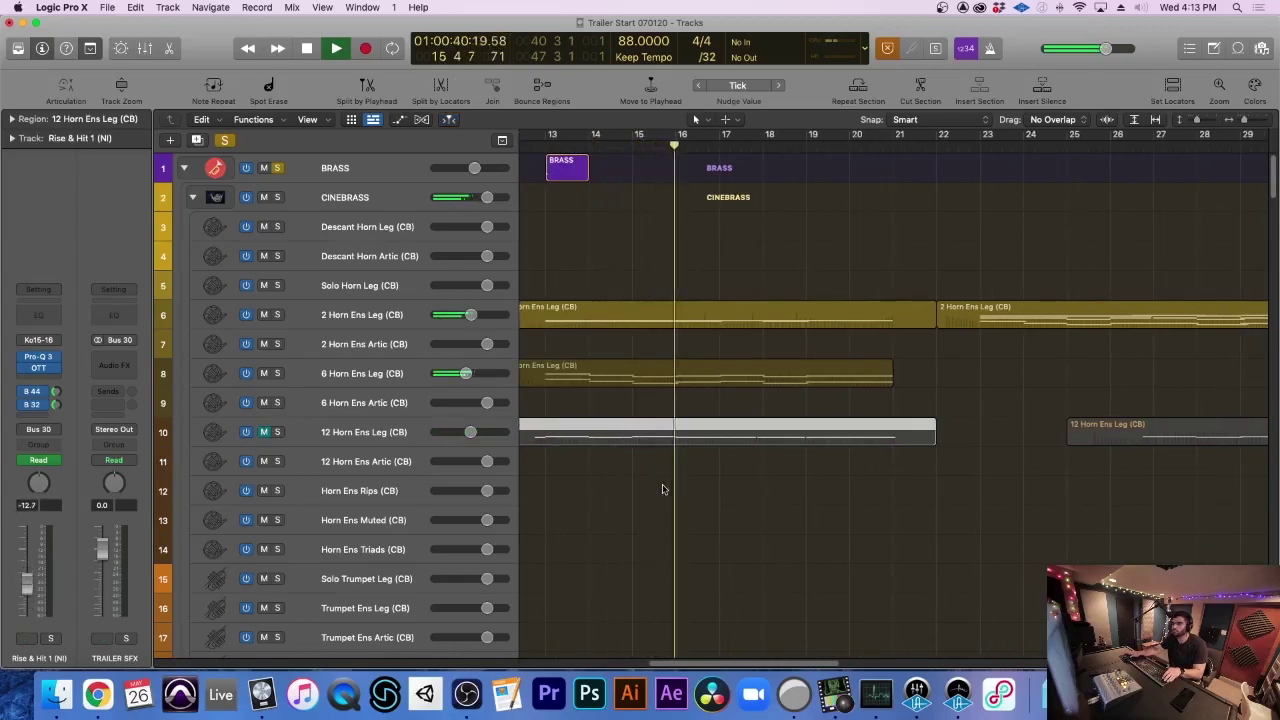
scroll(662, 489, "left", 1)
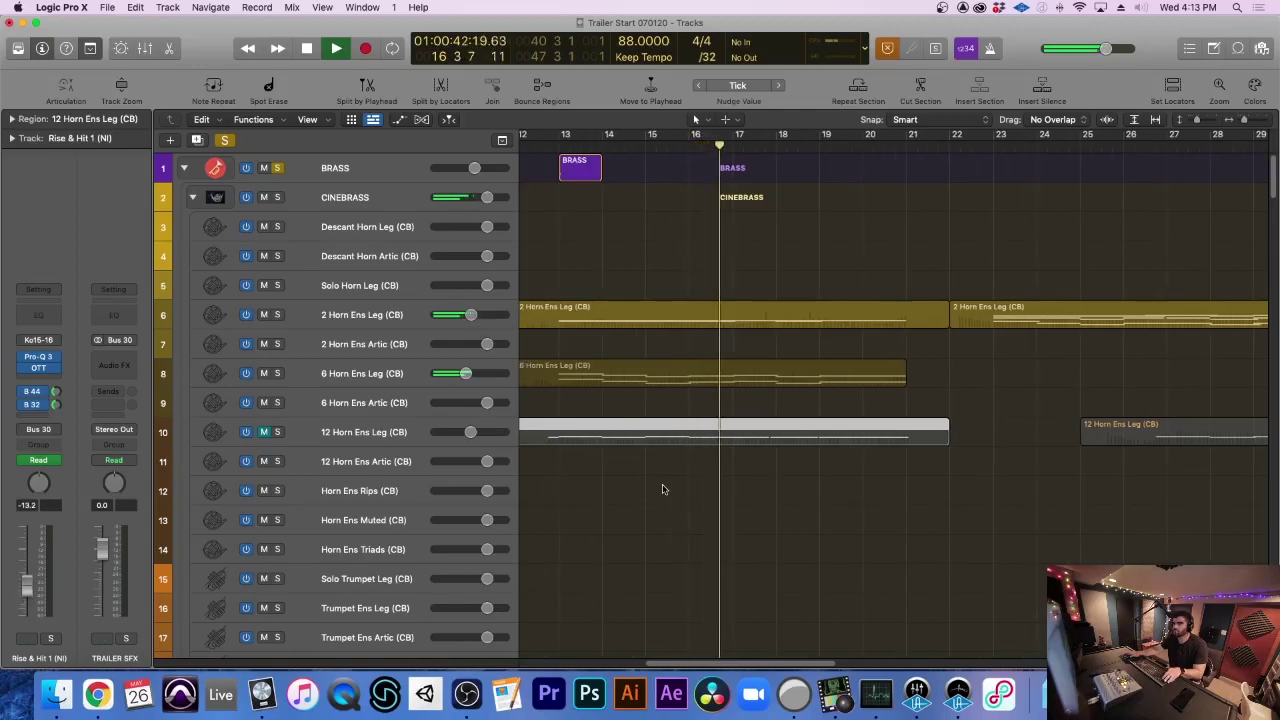
key("super+Up")
left_click(261, 400)
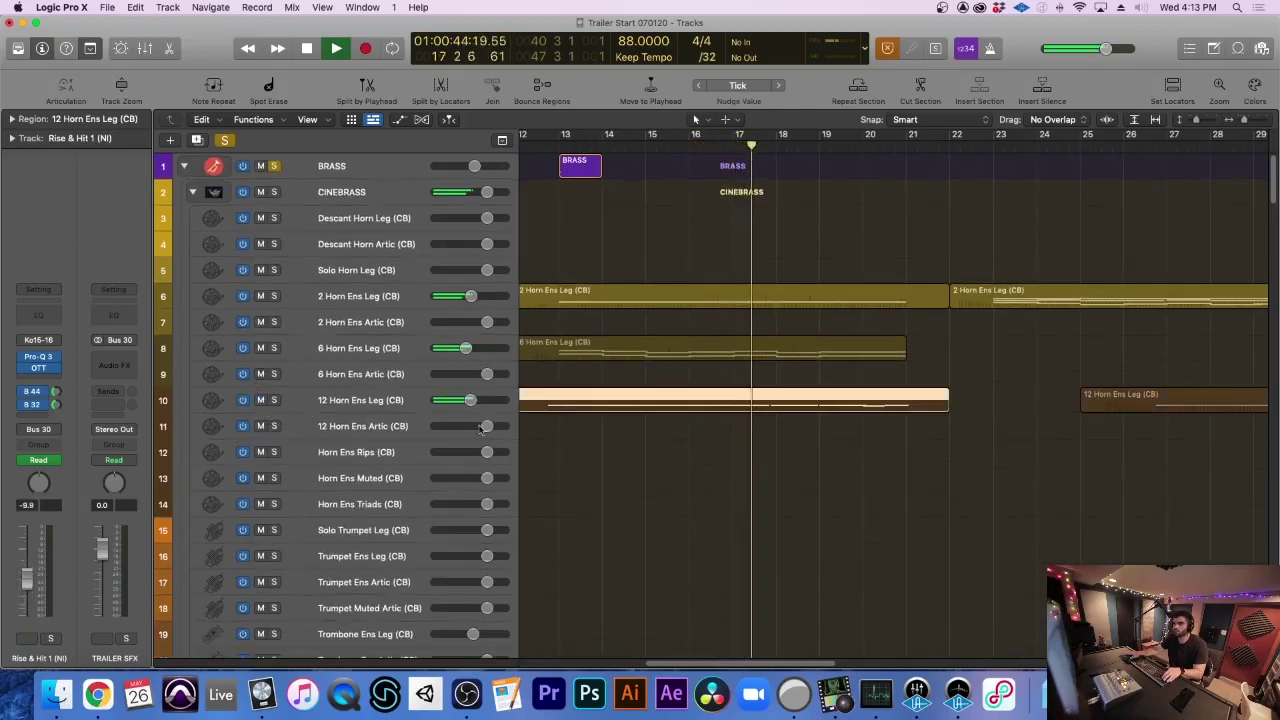
Select the 12 Horn Ens Leg (CB) track, keep the soloed brass playing until bar 21, then stop
key("super+Down")
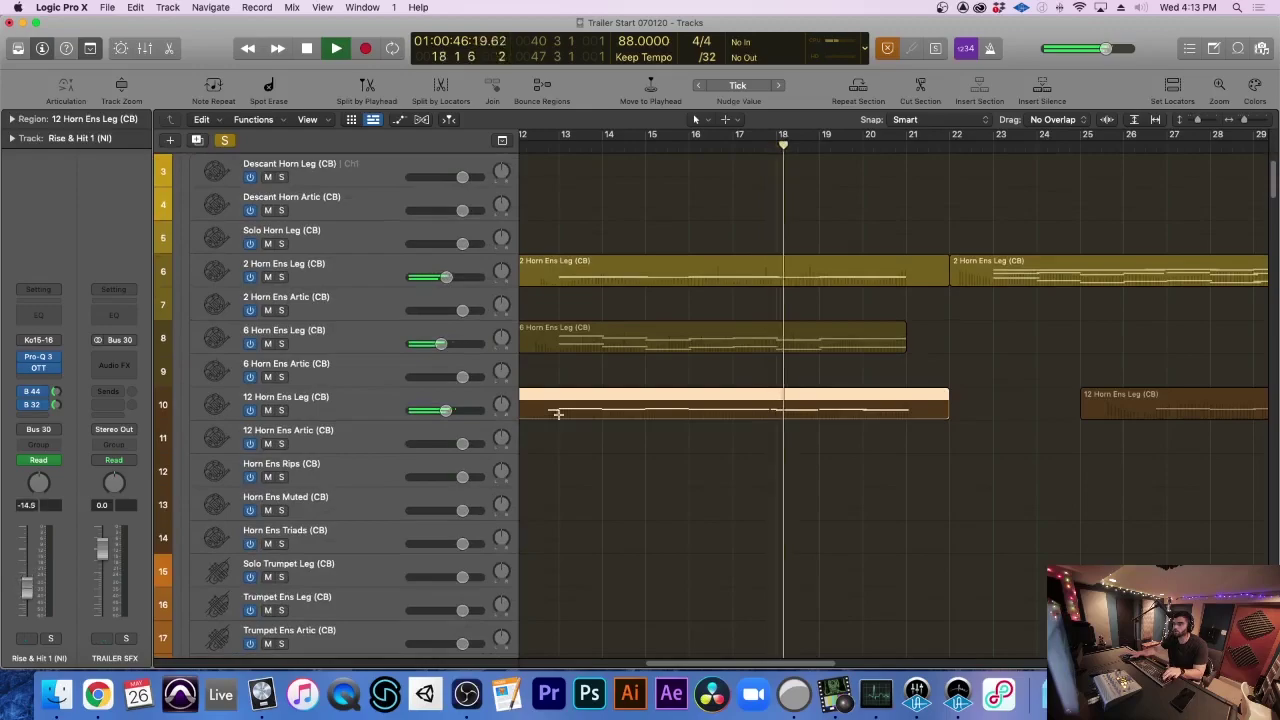
scroll(600, 428, "left", 3)
scroll(631, 429, "left", 3)
left_click(316, 400)
scroll(753, 449, "right", 5)
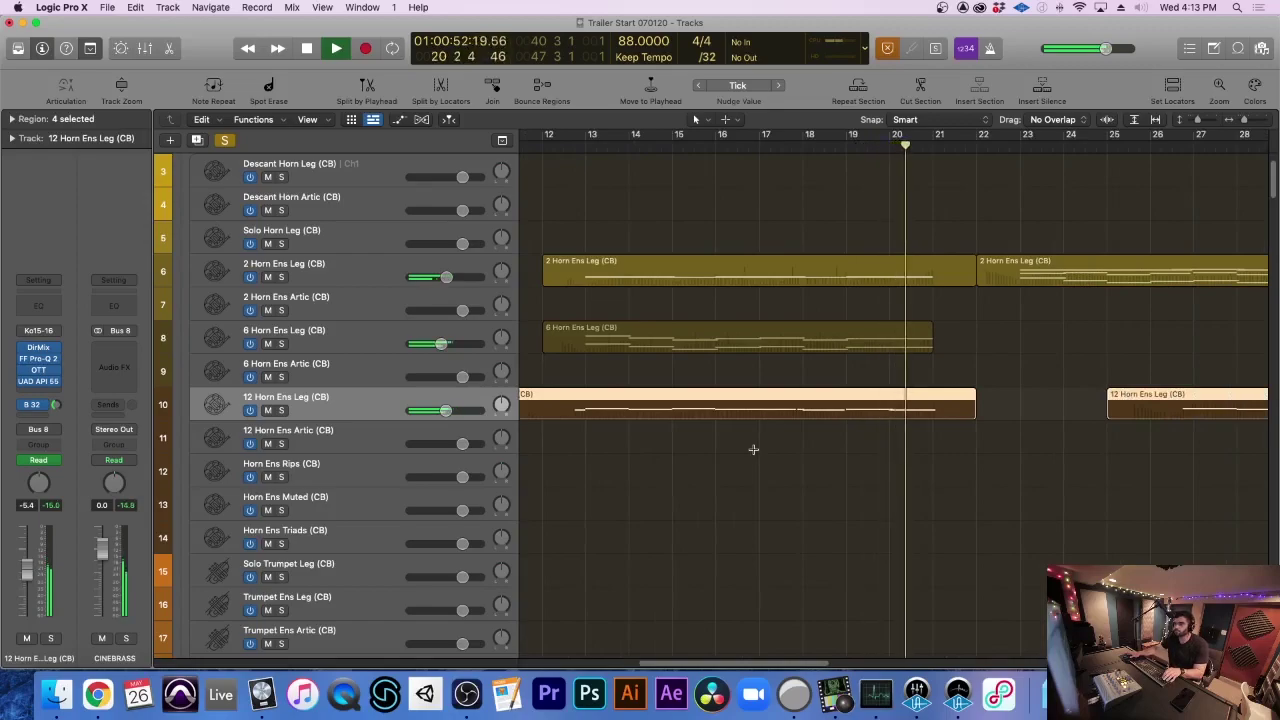
scroll(753, 449, "left", 2)
key("space")
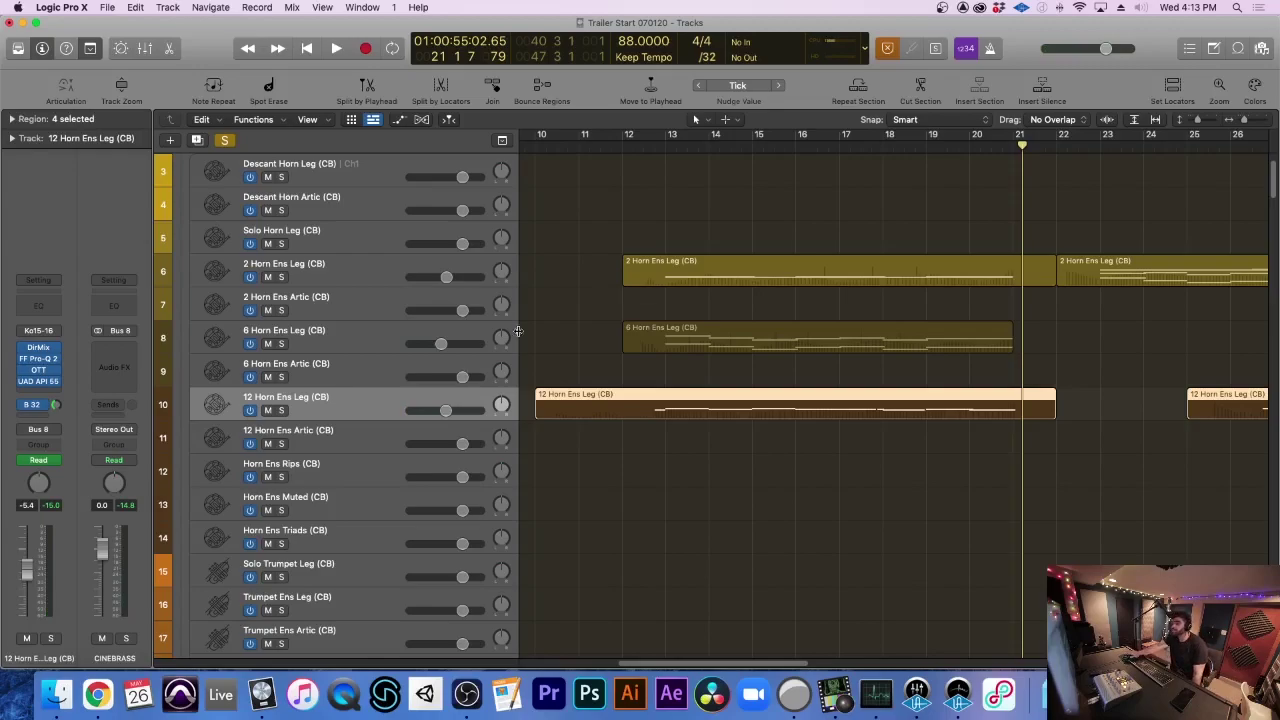
Solo the 12 Horn Ens Leg (CB) track and inspect its Direction Mixer settings and the pan mode options
left_click(282, 411)
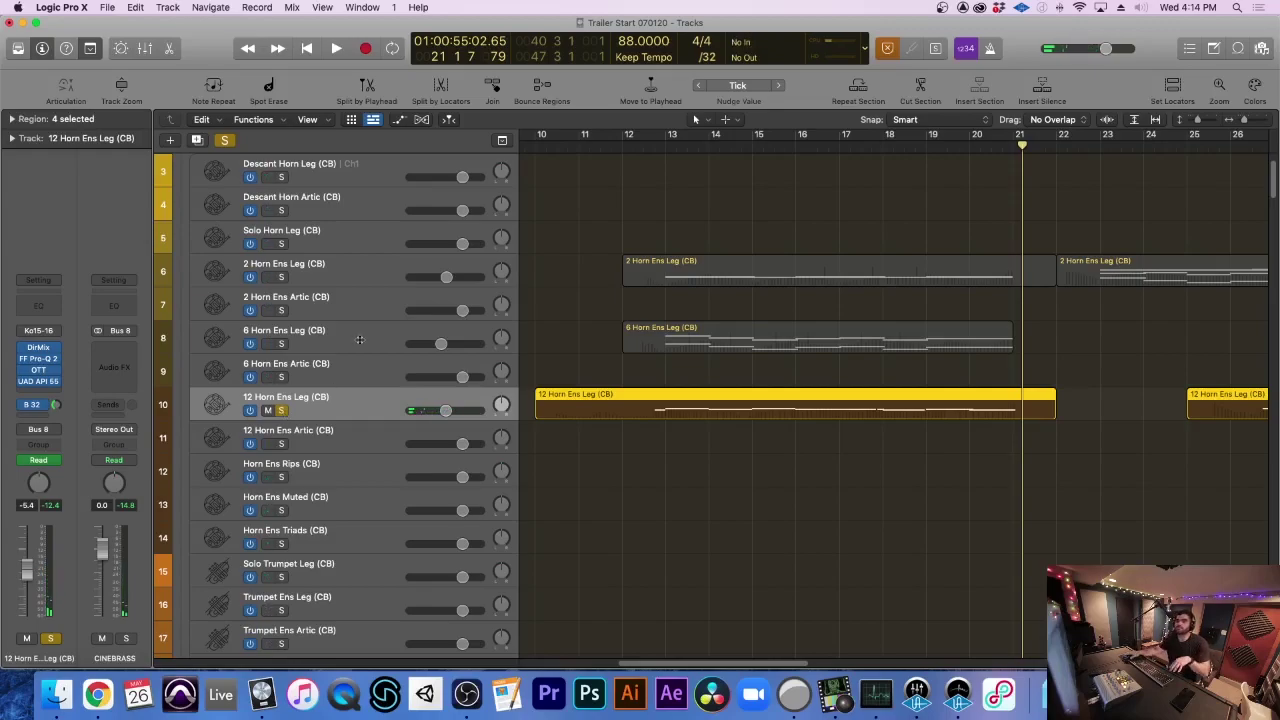
key("super+Down")
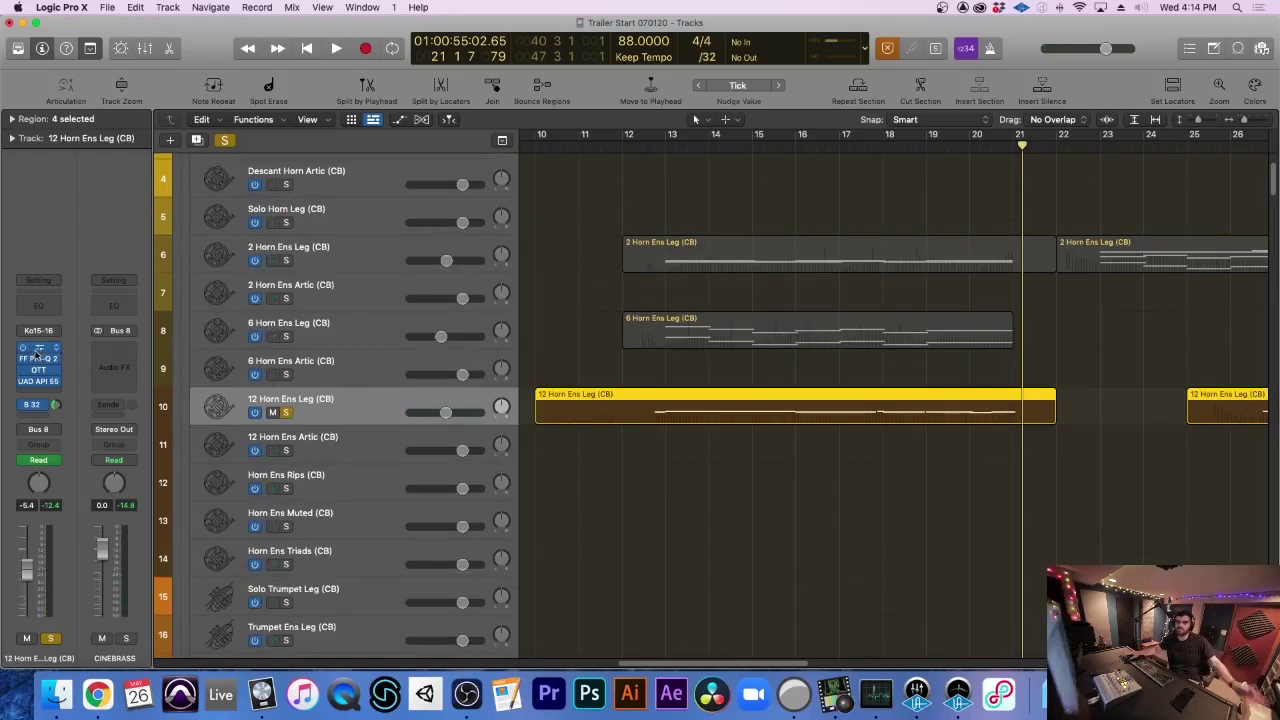
left_click(42, 347)
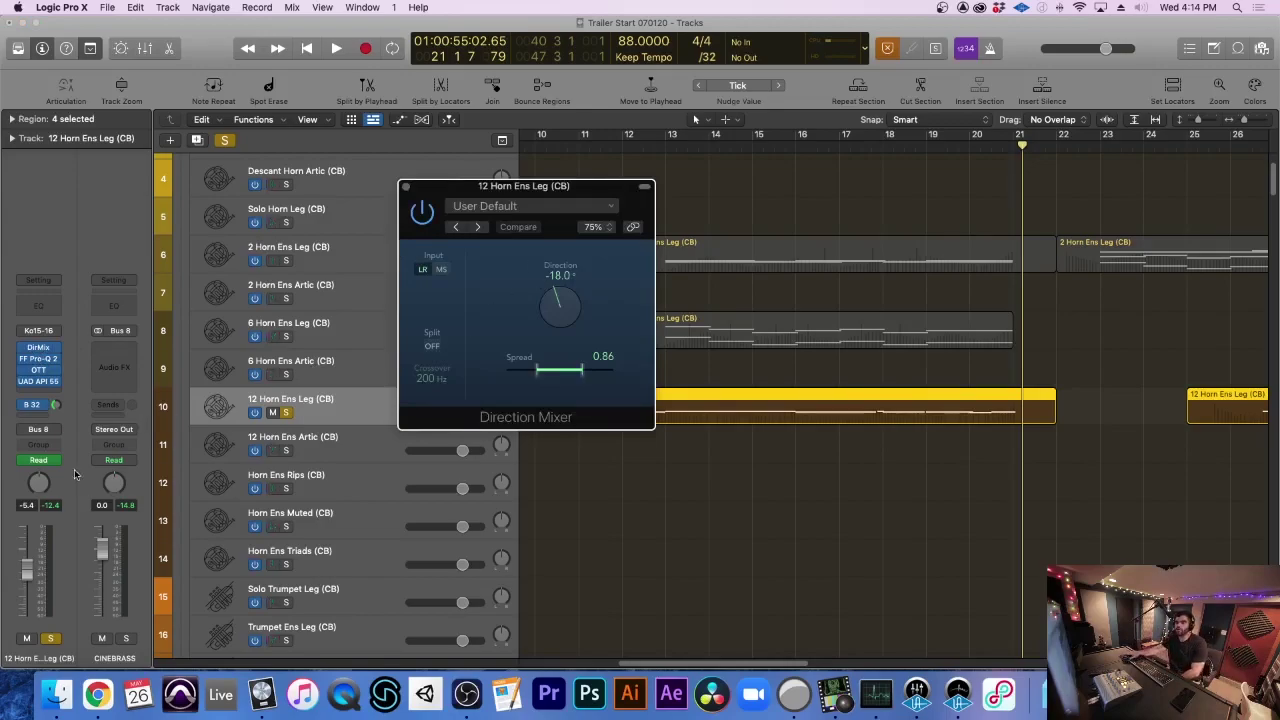
right_click(31, 490)
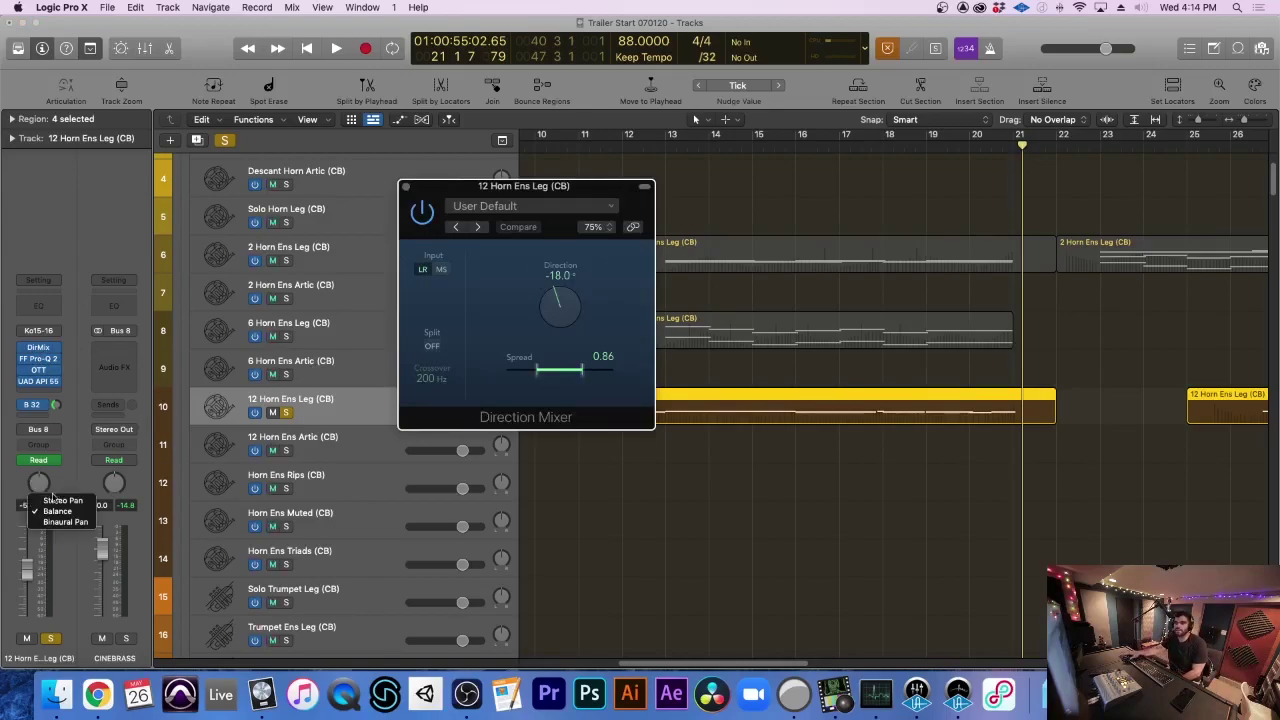
left_click(71, 294)
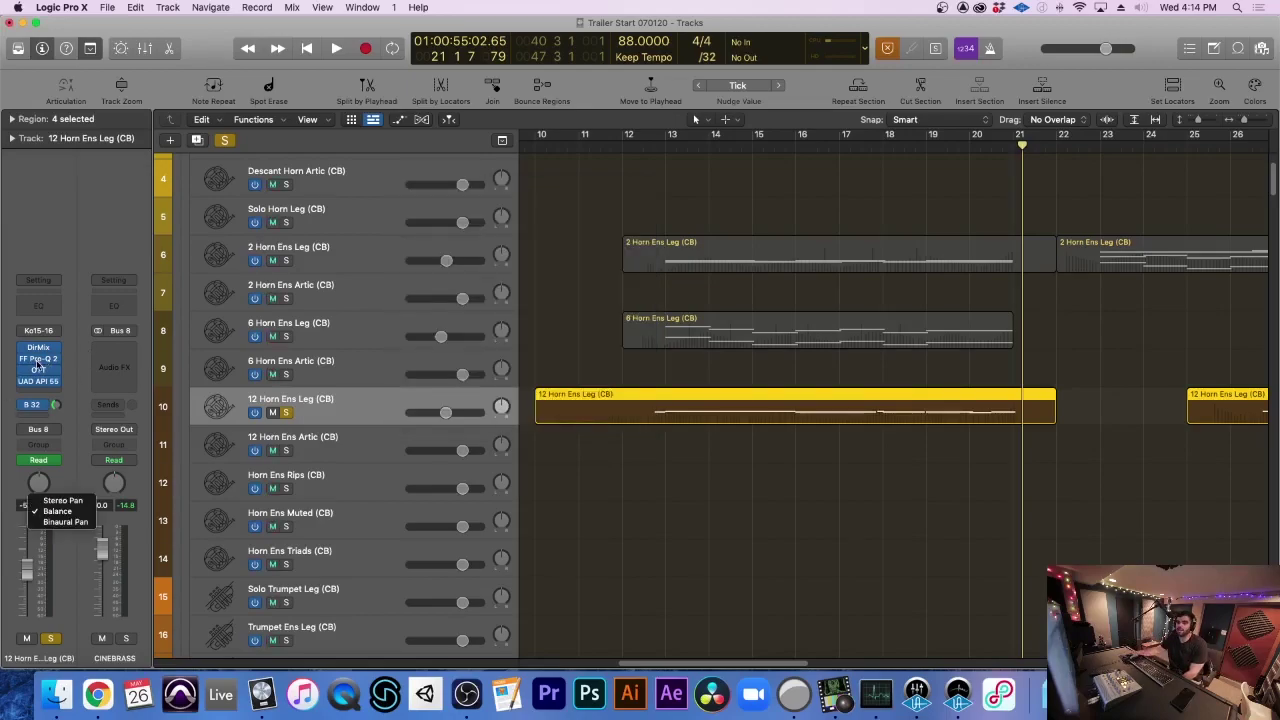
Inspect the FabFilter Pro-Q 2 curve and the OTT compressor's Depth setting on the 12 Horn Ens Leg (CB) track
left_click(38, 365)
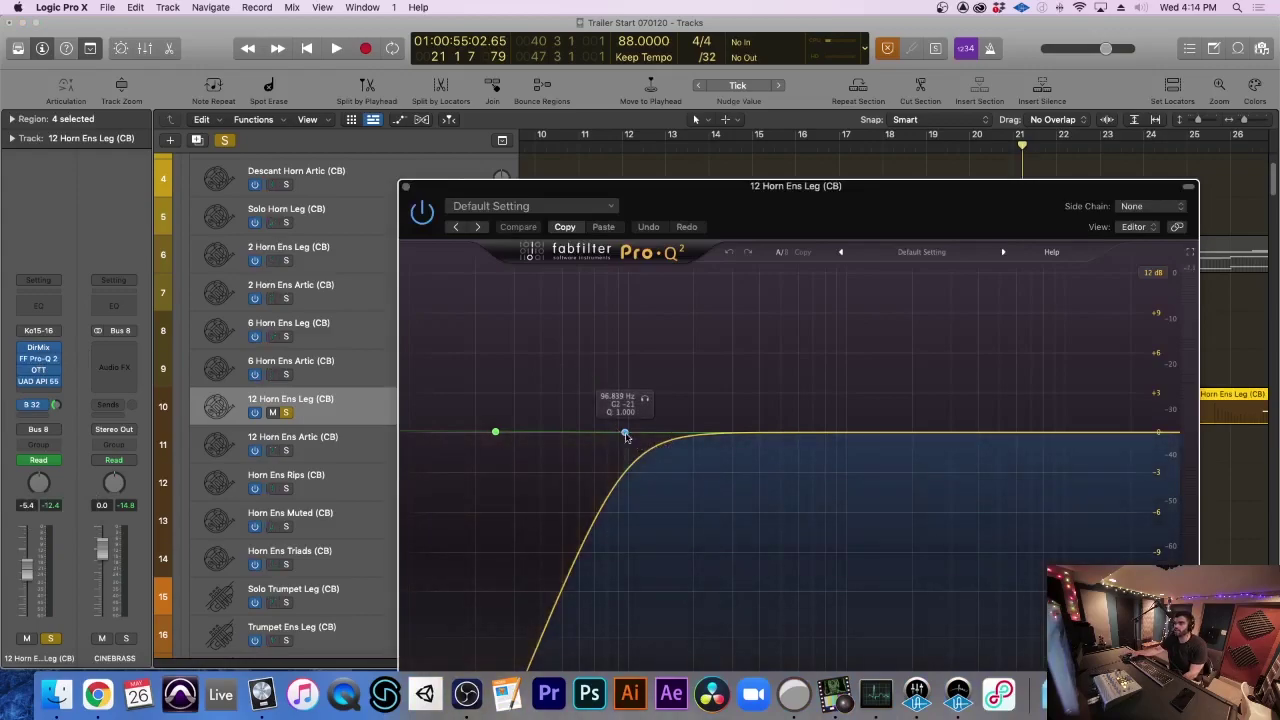
left_click(407, 186)
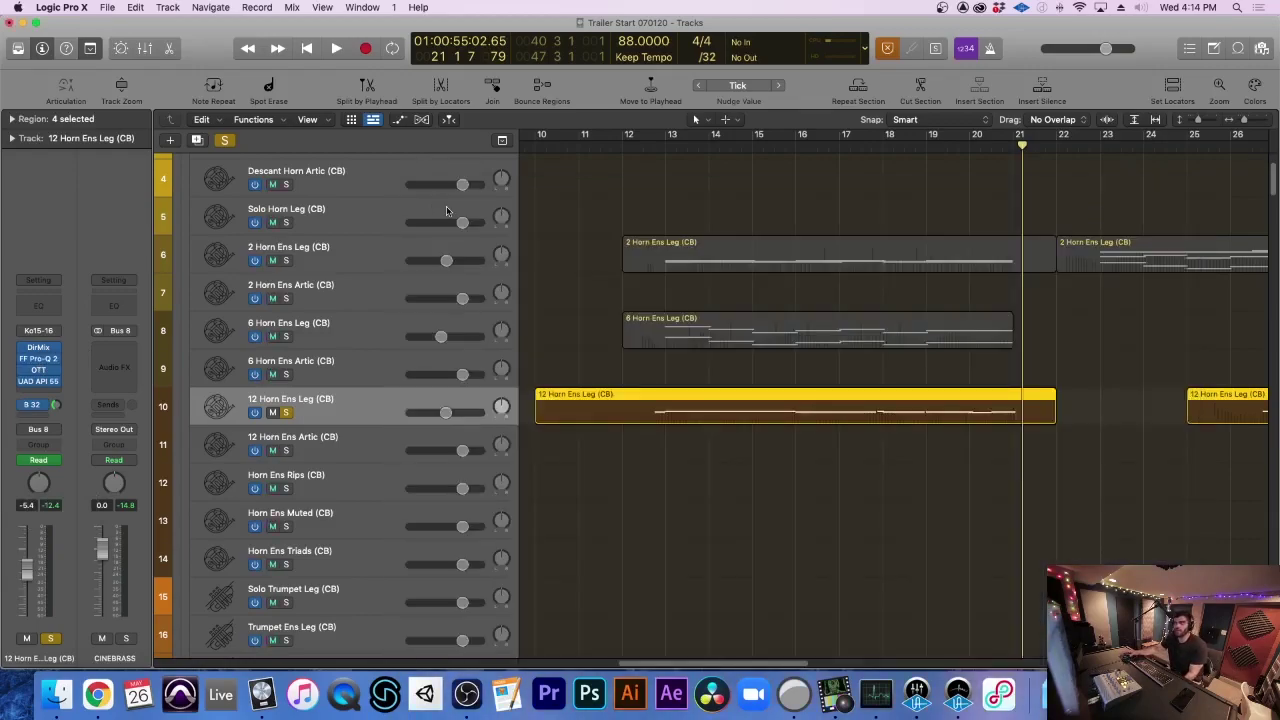
left_click(44, 369)
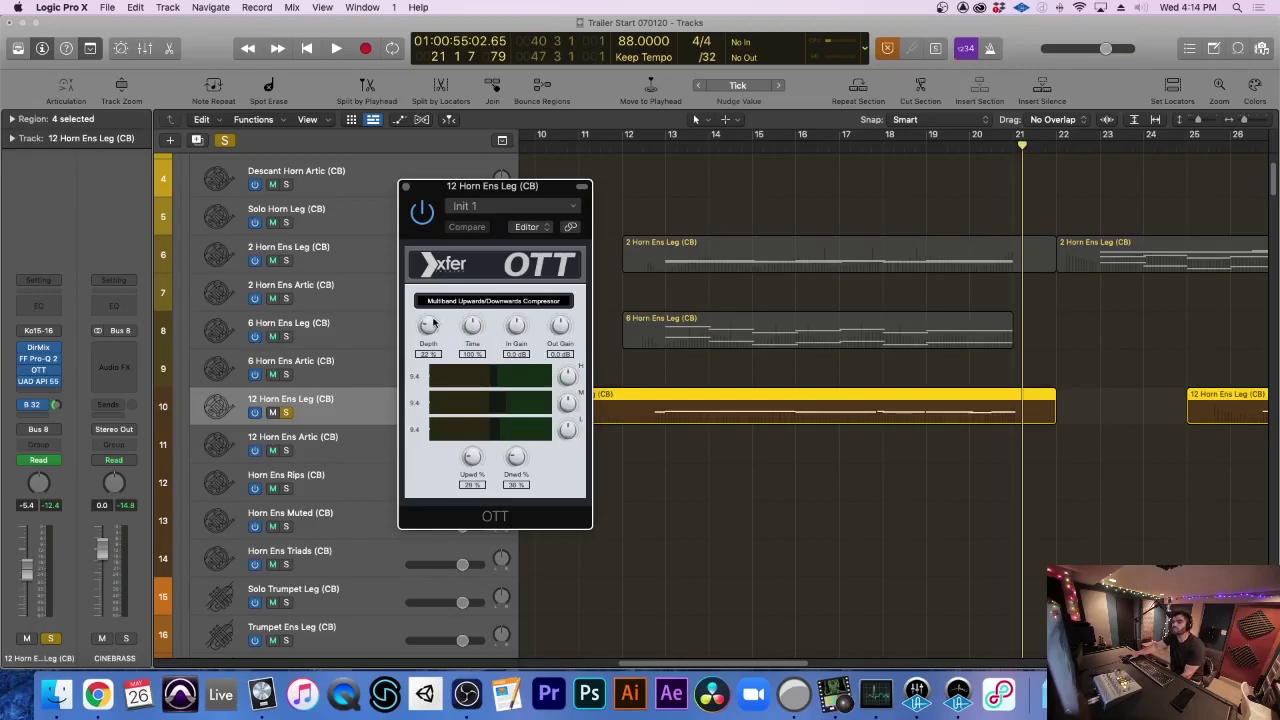
left_click_drag(433, 331, 434, 333)
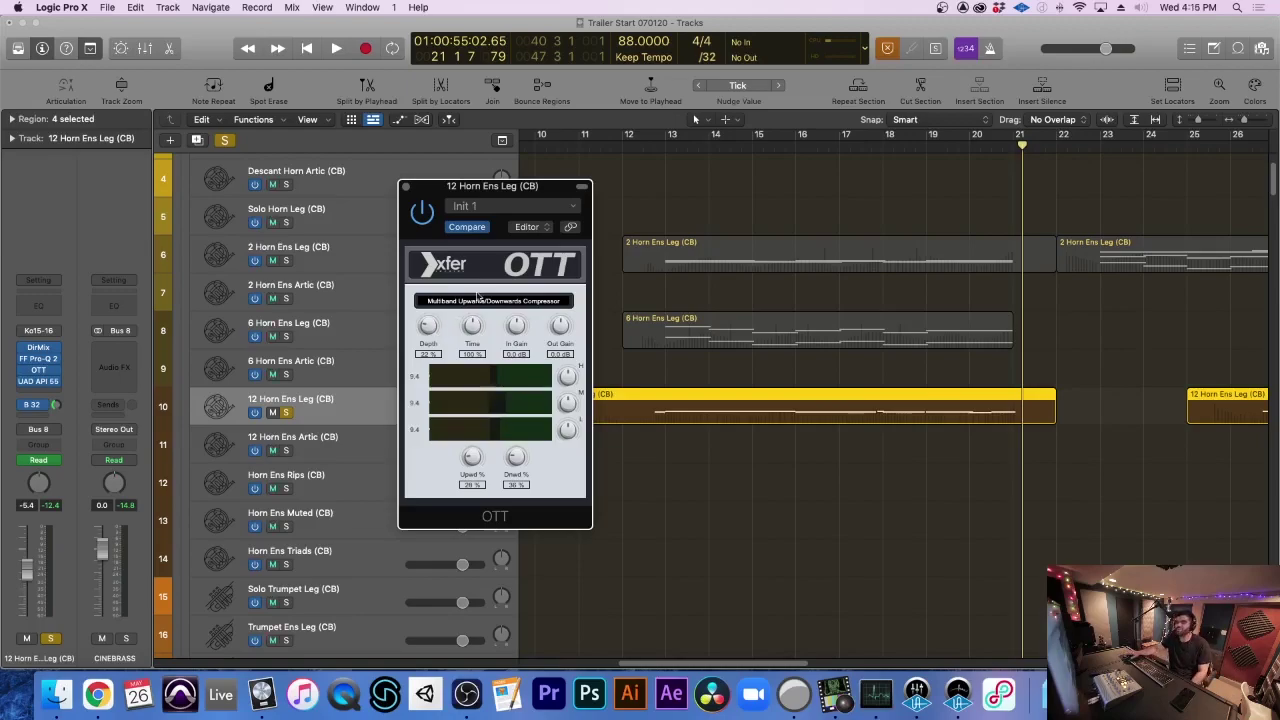
left_click(405, 187)
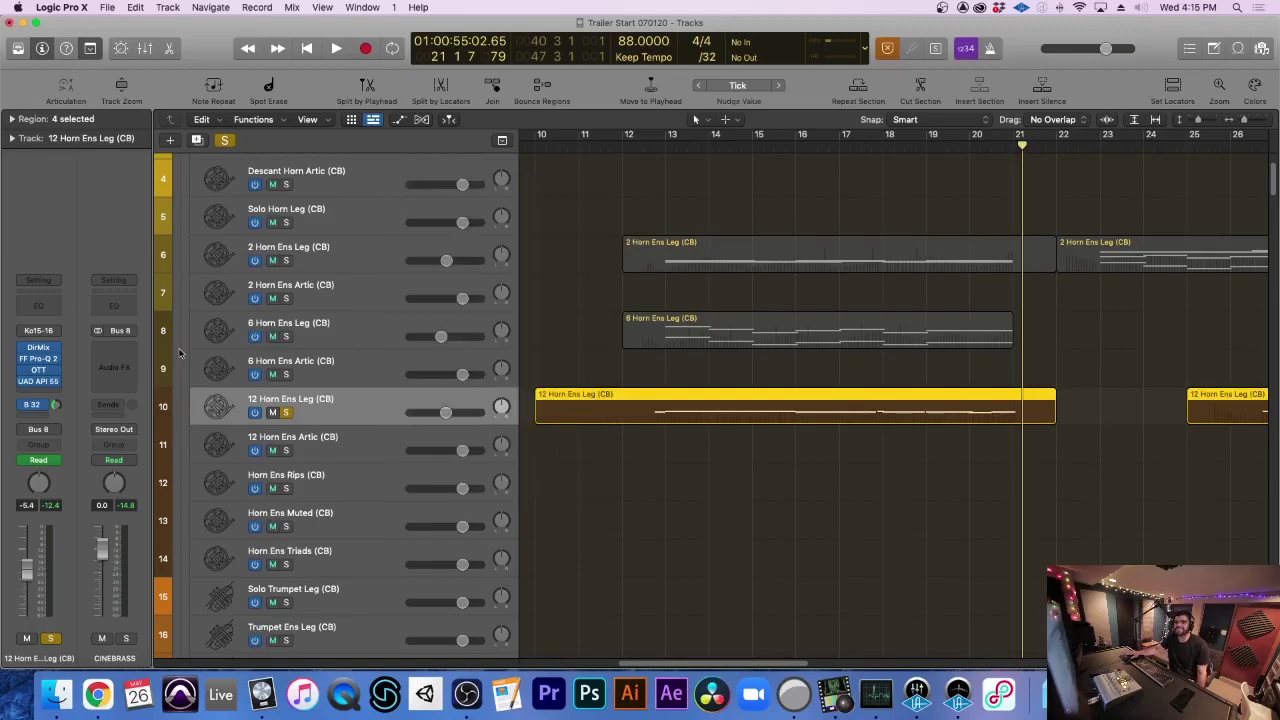
Open the horn track's UAD API 550A, set the high-frequency gain to 0, and play the soloed horns from bar 12
left_click(43, 384)
left_click_drag(521, 193, 622, 181)
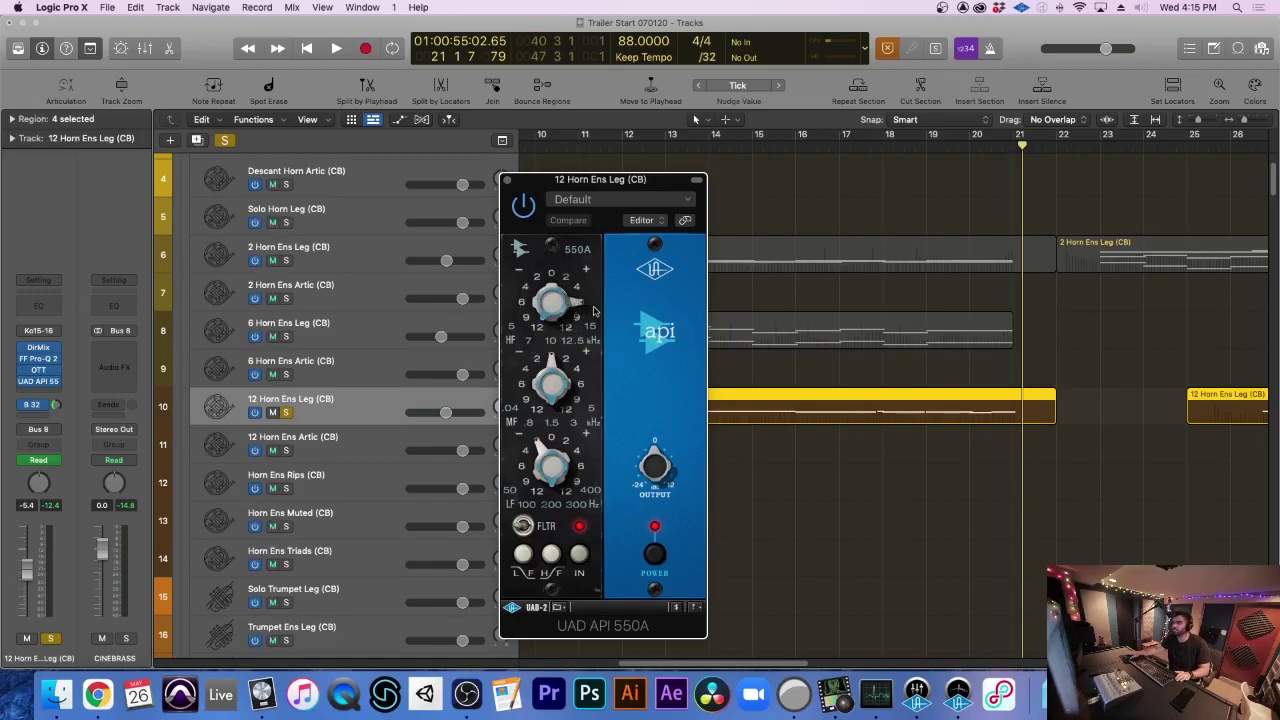
left_click_drag(583, 310, 563, 330)
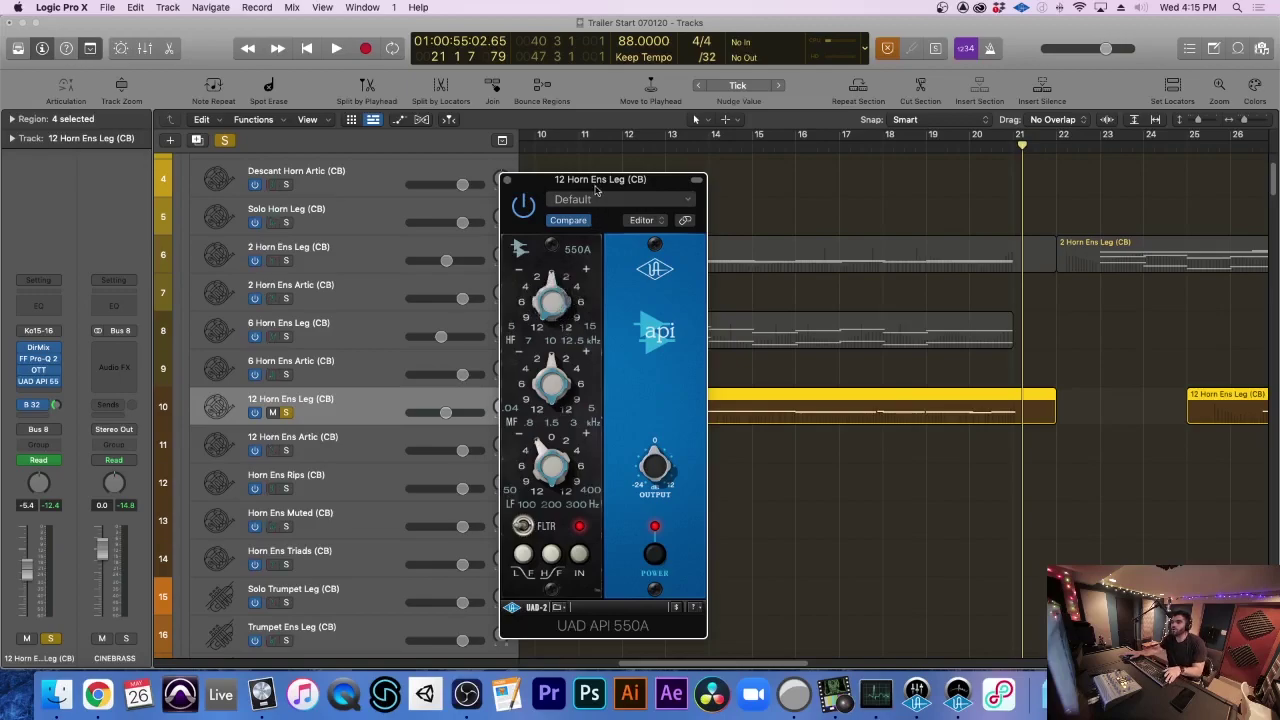
left_click_drag(595, 186, 322, 124)
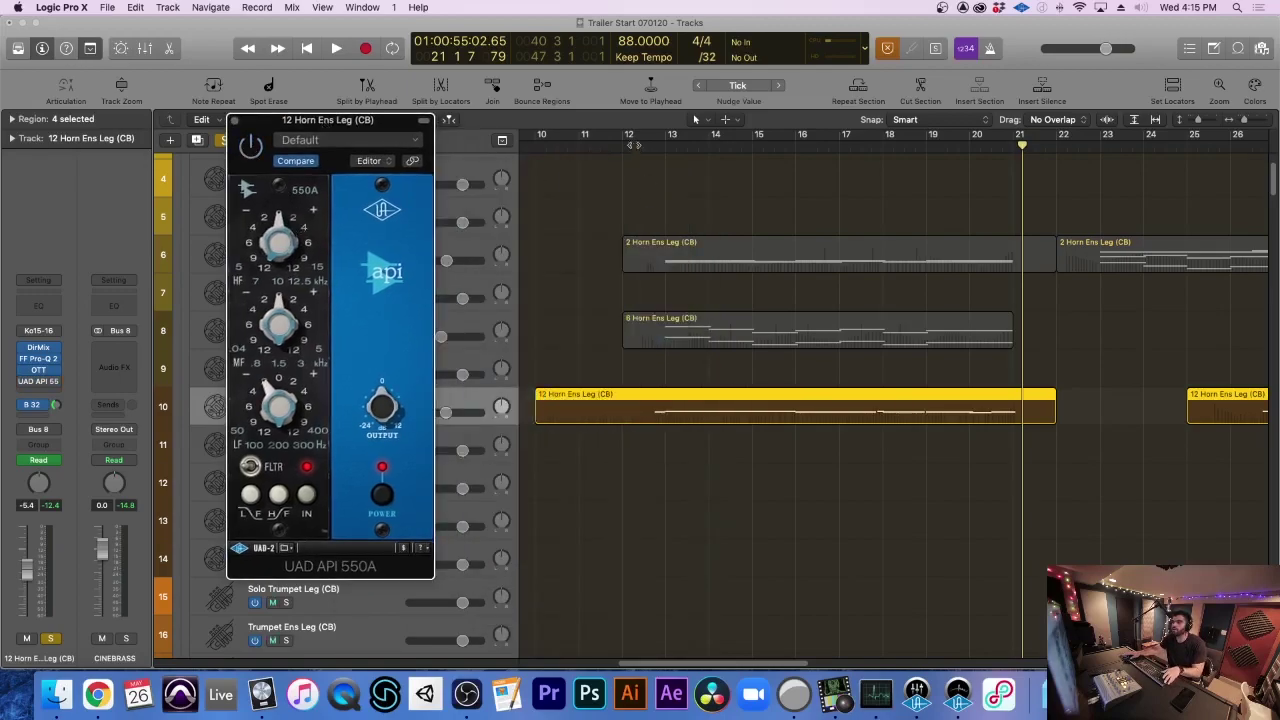
double_click(634, 149)
key("super+Down")
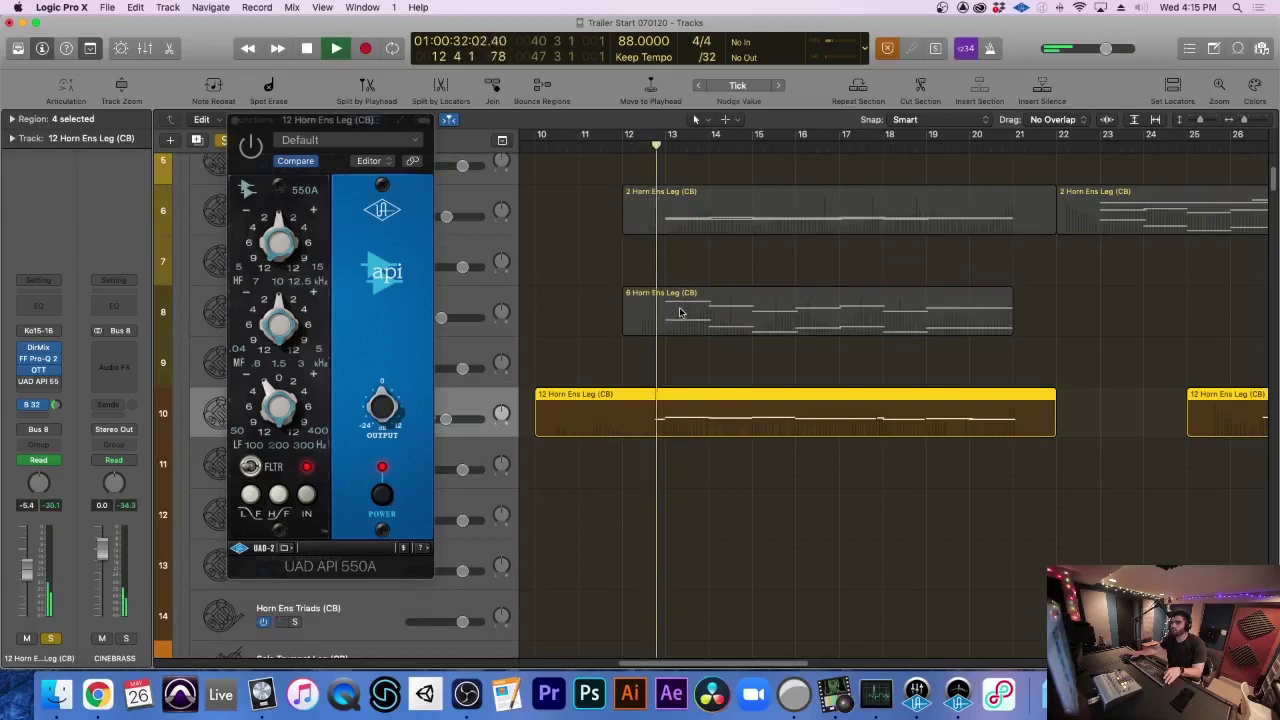
Raise the API 550A high-frequency gain back to about +6 during playback to compare, then stop in bar 16 and close the EQ
left_click_drag(283, 221, 284, 207)
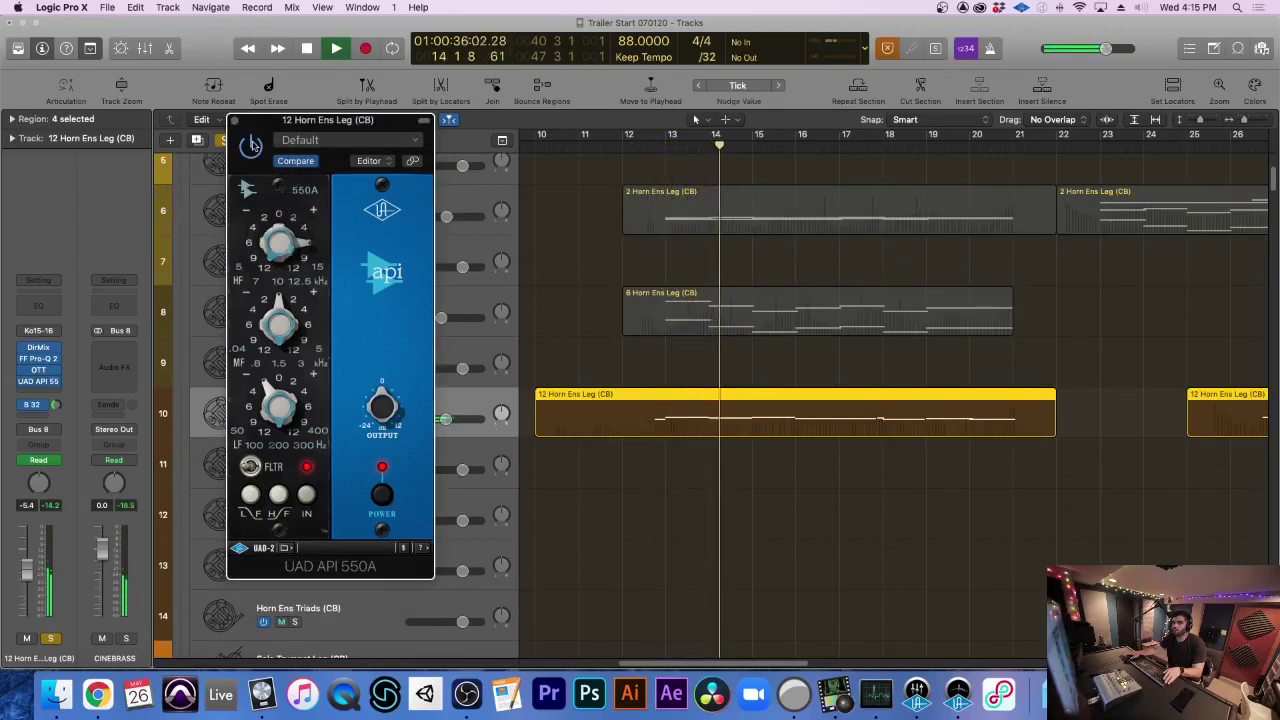
left_click_drag(339, 119, 439, 121)
left_click(346, 152)
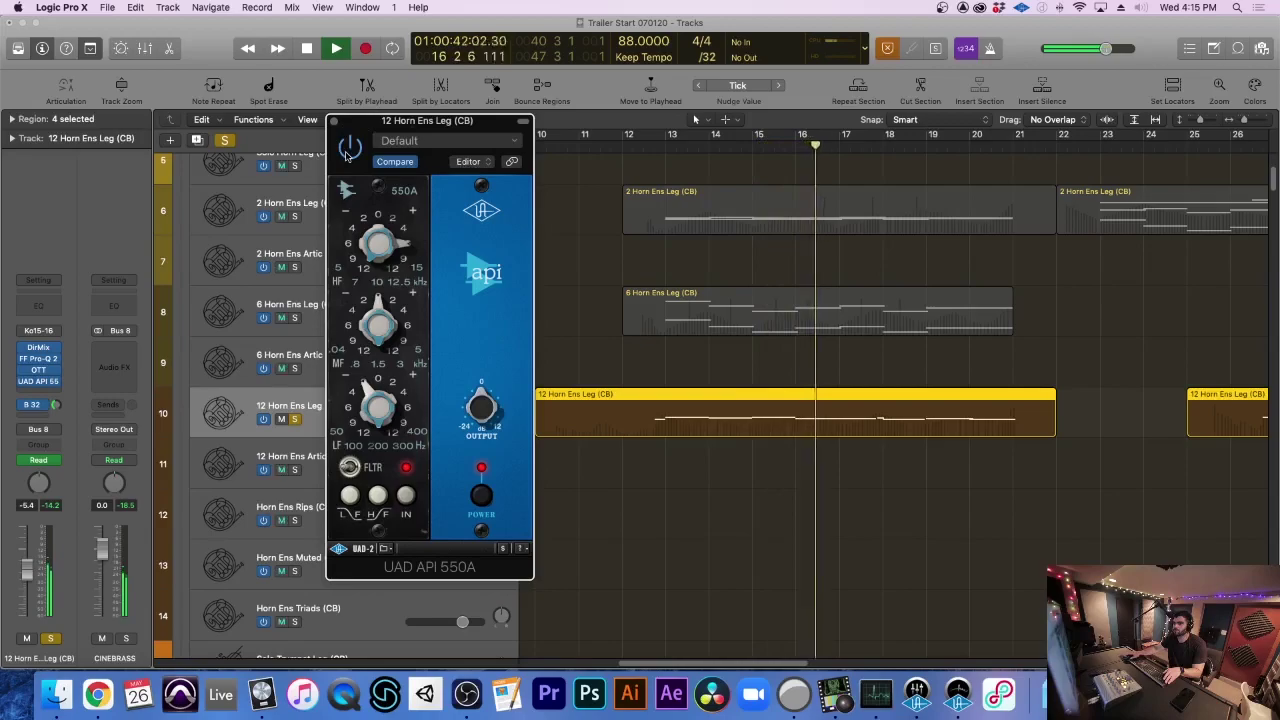
key("space")
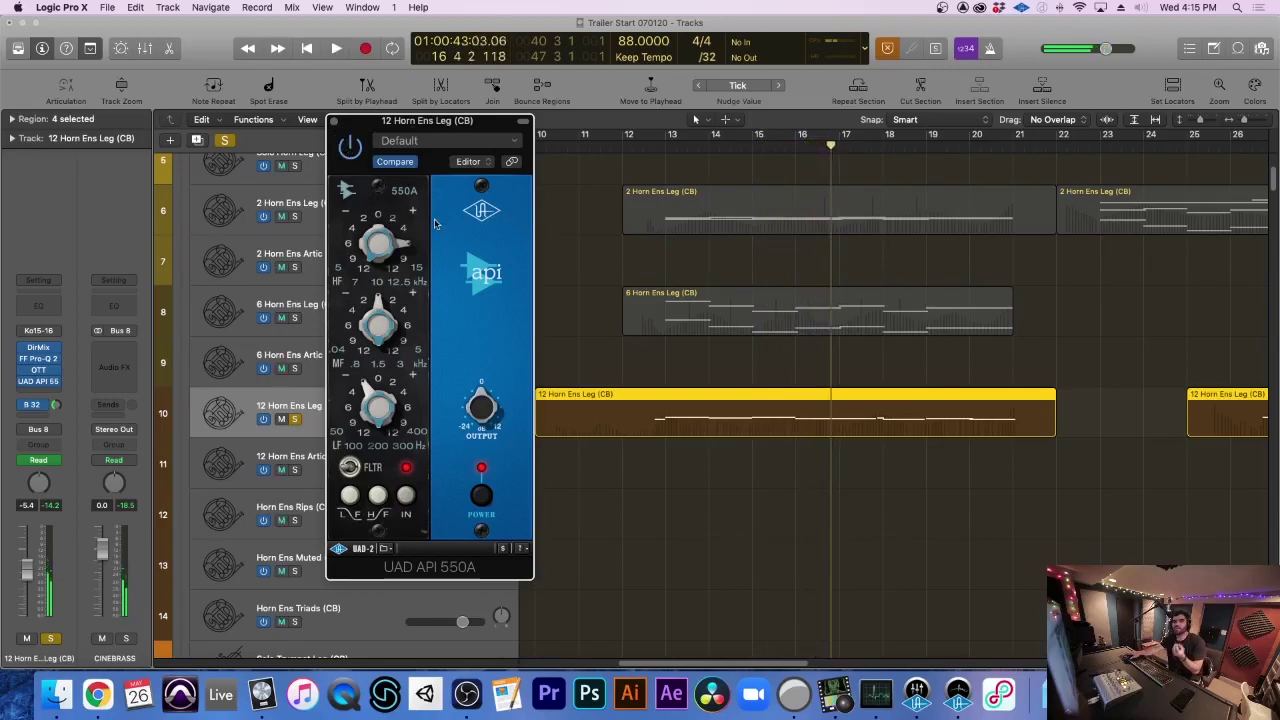
left_click(333, 121)
key("super+Up")
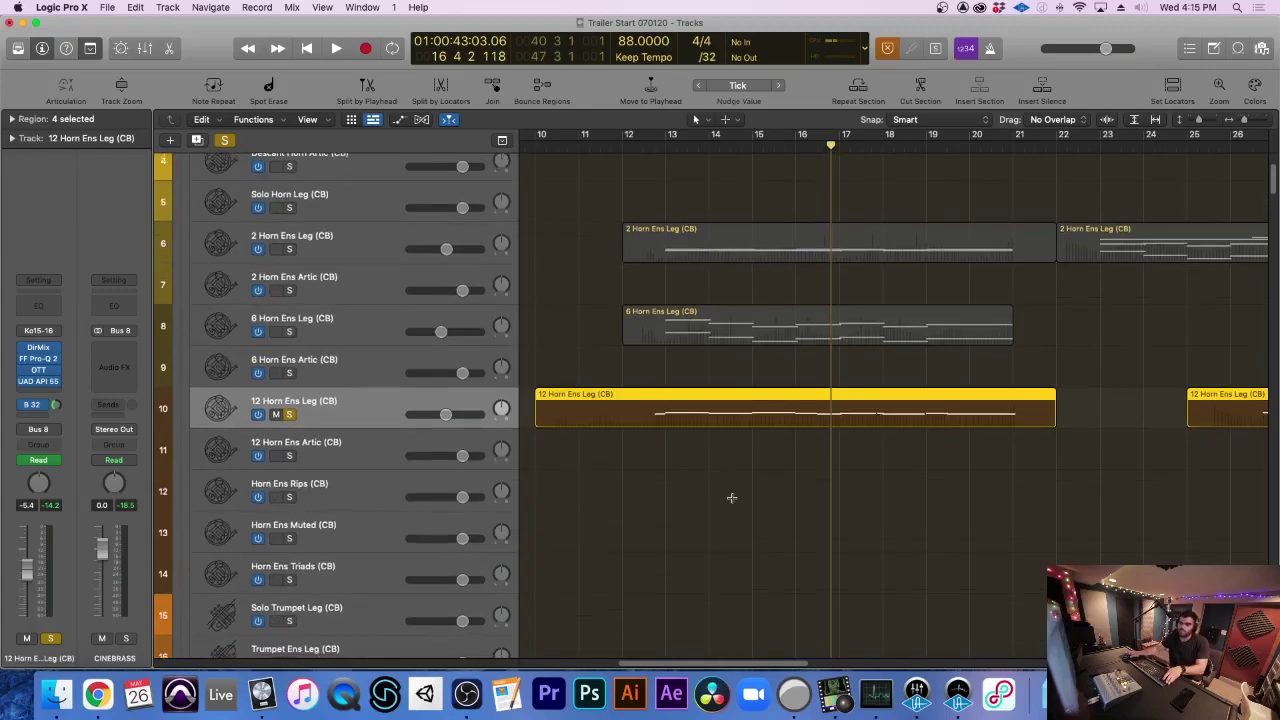
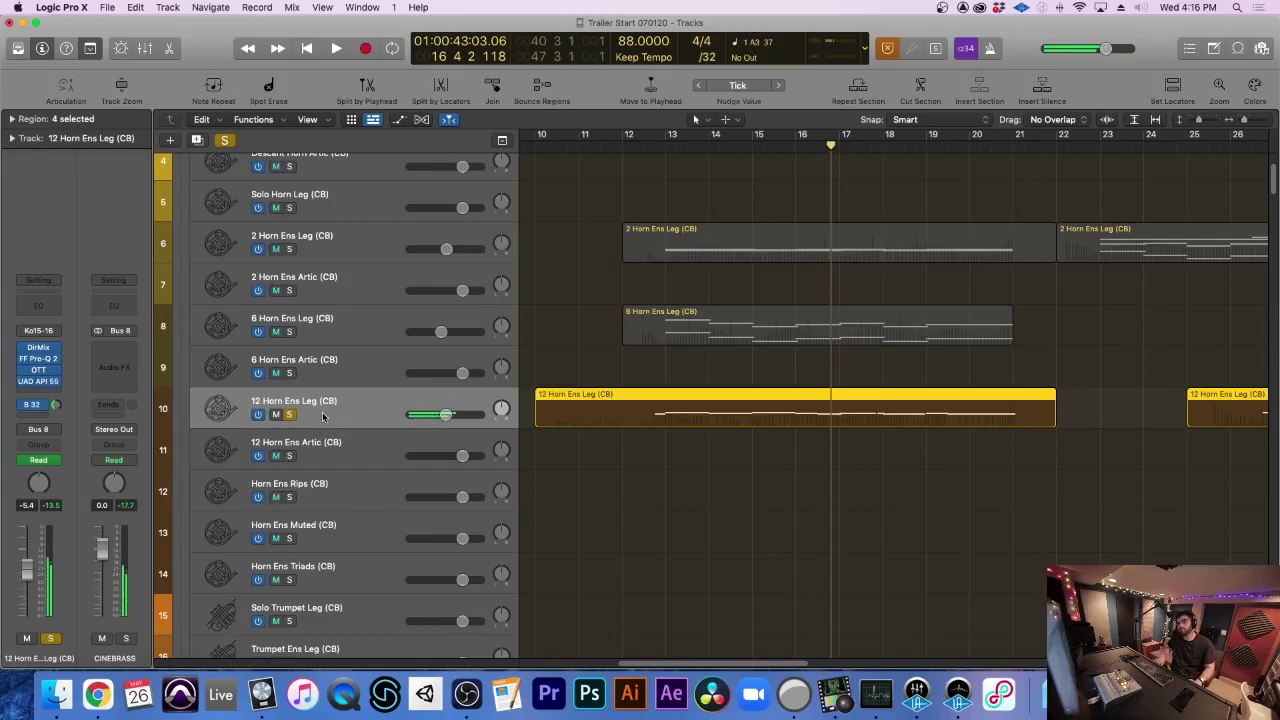
Examine how the 2, 6 and 12 Horn Ens Leg regions are laid out from bar 9 through bar 41
key("super+Left")
key("super+Left")
key("super+Left")
scroll(1095, 386, "right", 5)
key("super+Right")
key("super+Right")
scroll(1072, 283, "right", 4)
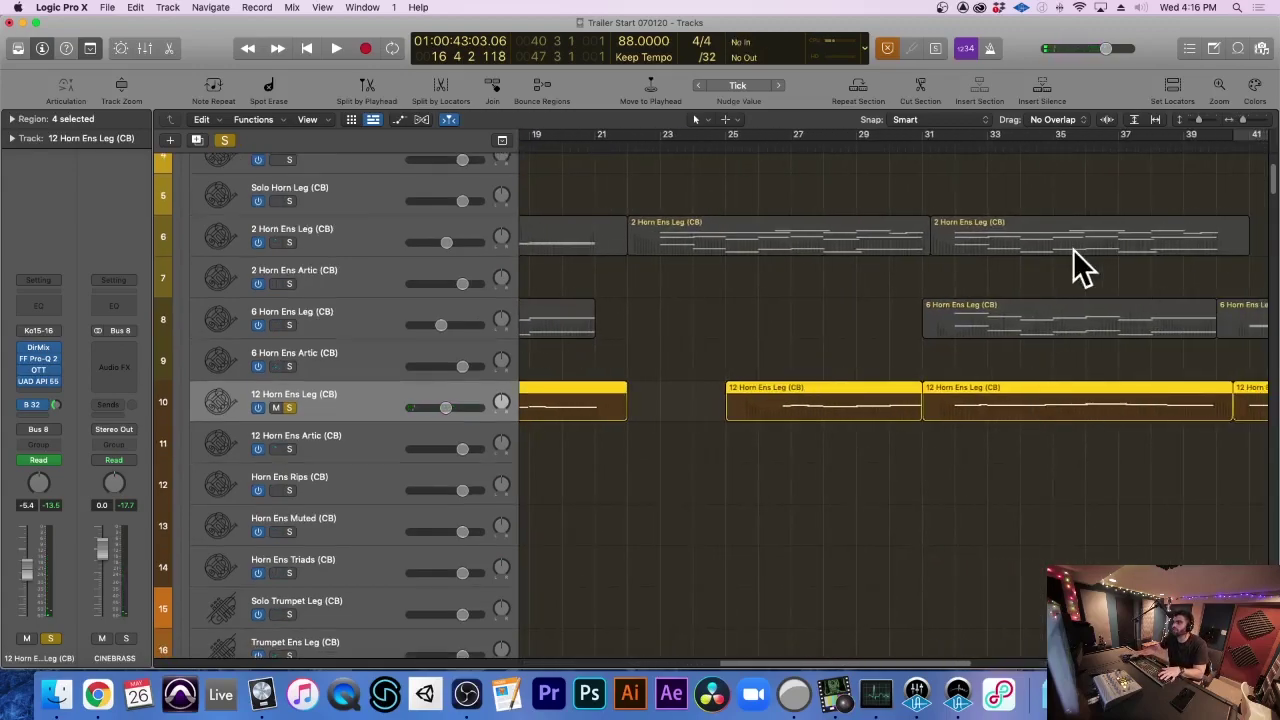
key("super+Left")
scroll(897, 278, "left", 5)
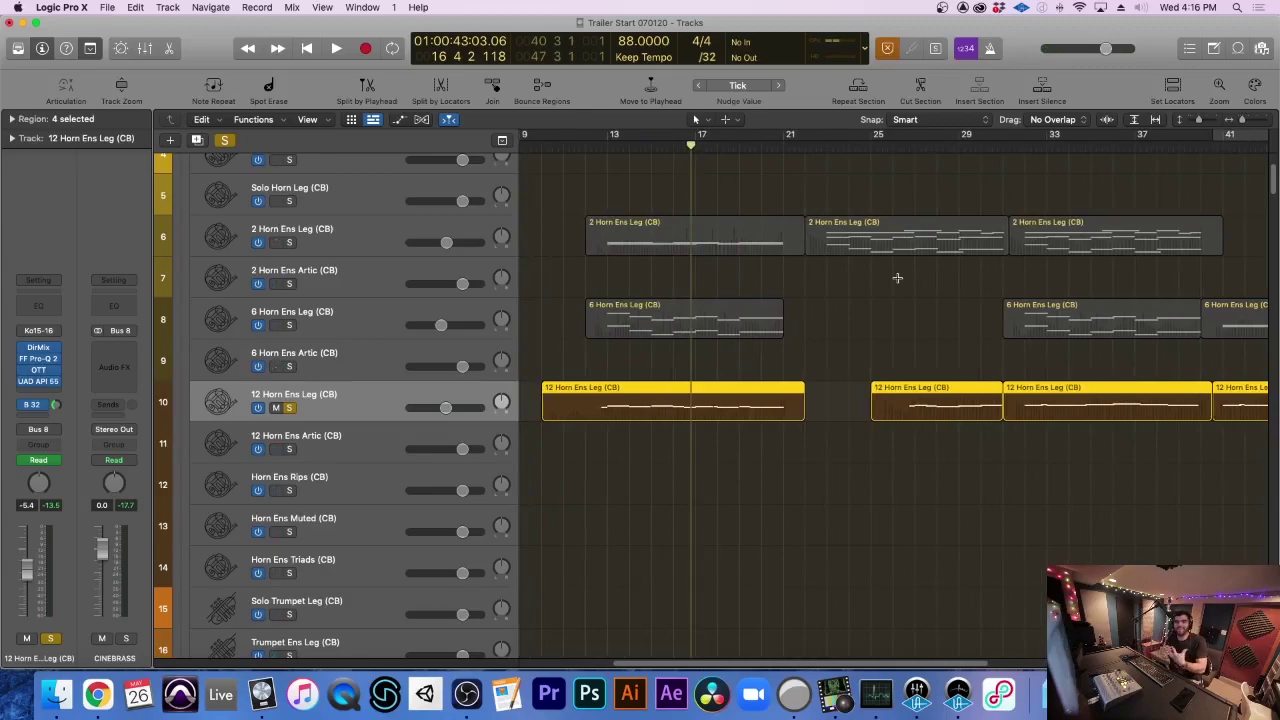
Unsolo the 12 Horn Ens Leg (CB) track and play the combined brass from around bar 13
left_click(289, 408)
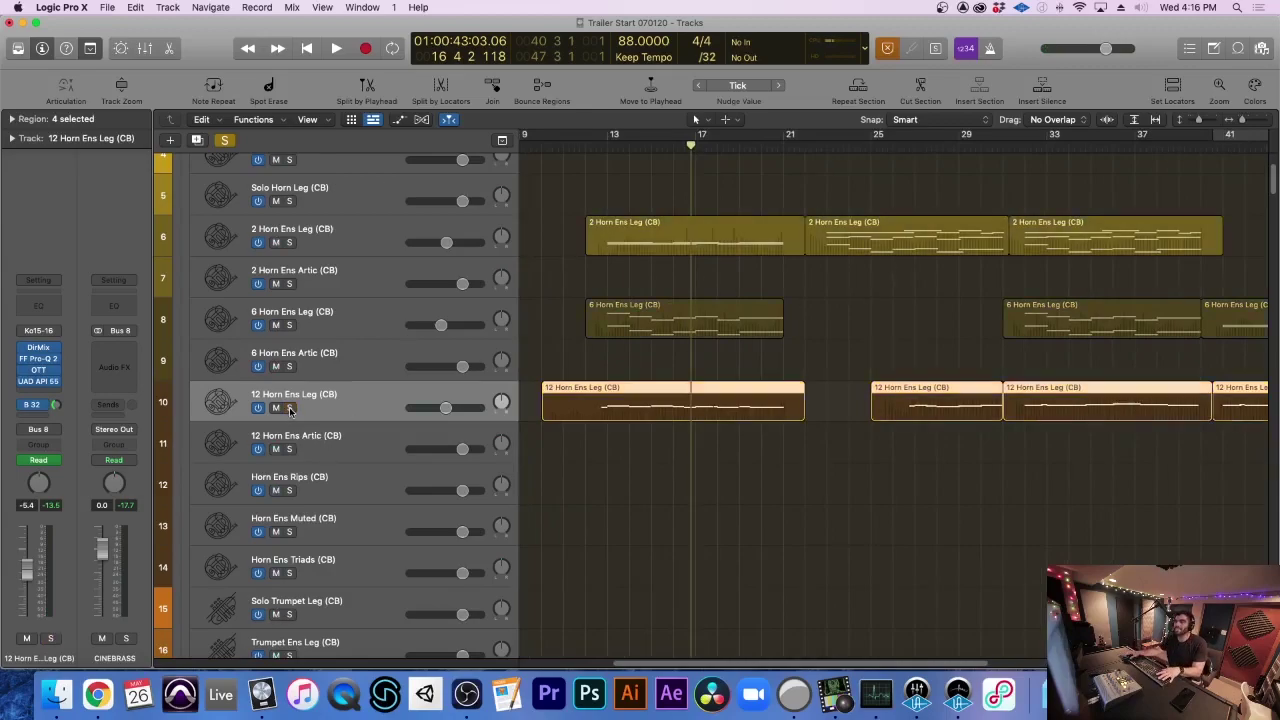
key("super+Right")
scroll(590, 300, "left", 5)
left_click(725, 147)
key("space")
scroll(741, 304, "right", 2)
key("super+Up")
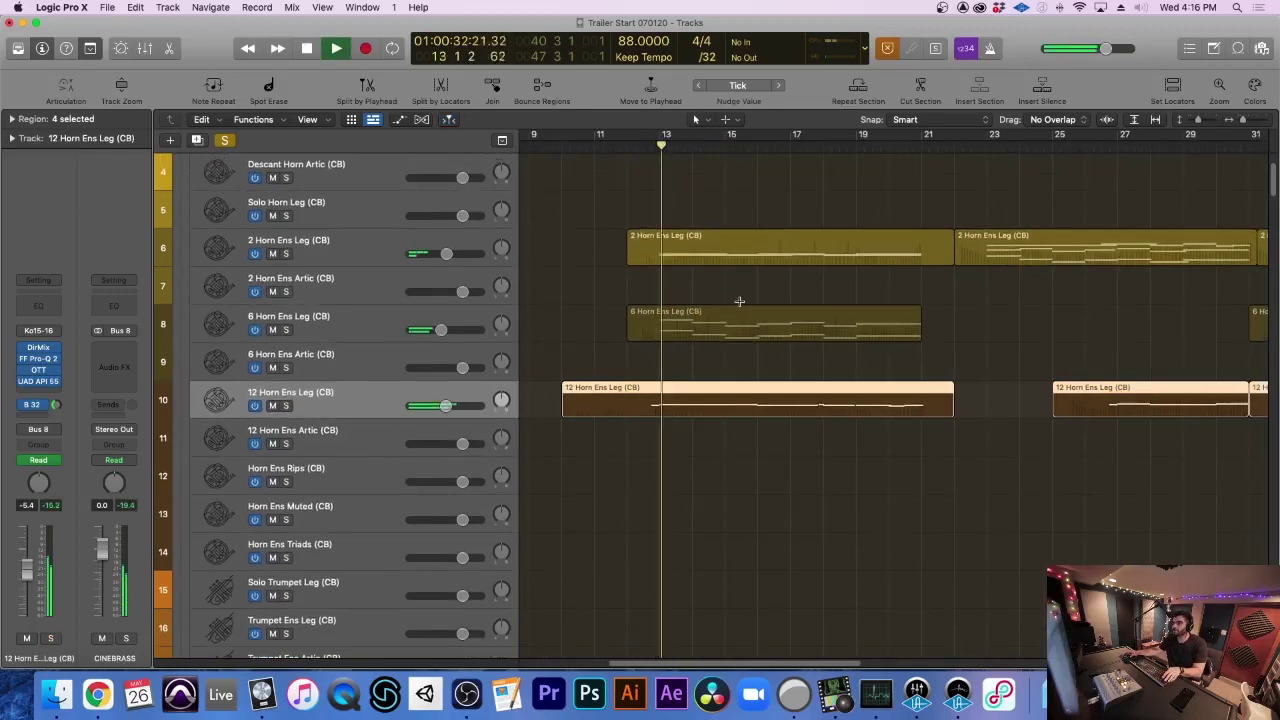
Clear all remaining solos during playback, listen to the full arrangement until bar 18, then stop
scroll(240, 160, "up", 3)
left_click(226, 141)
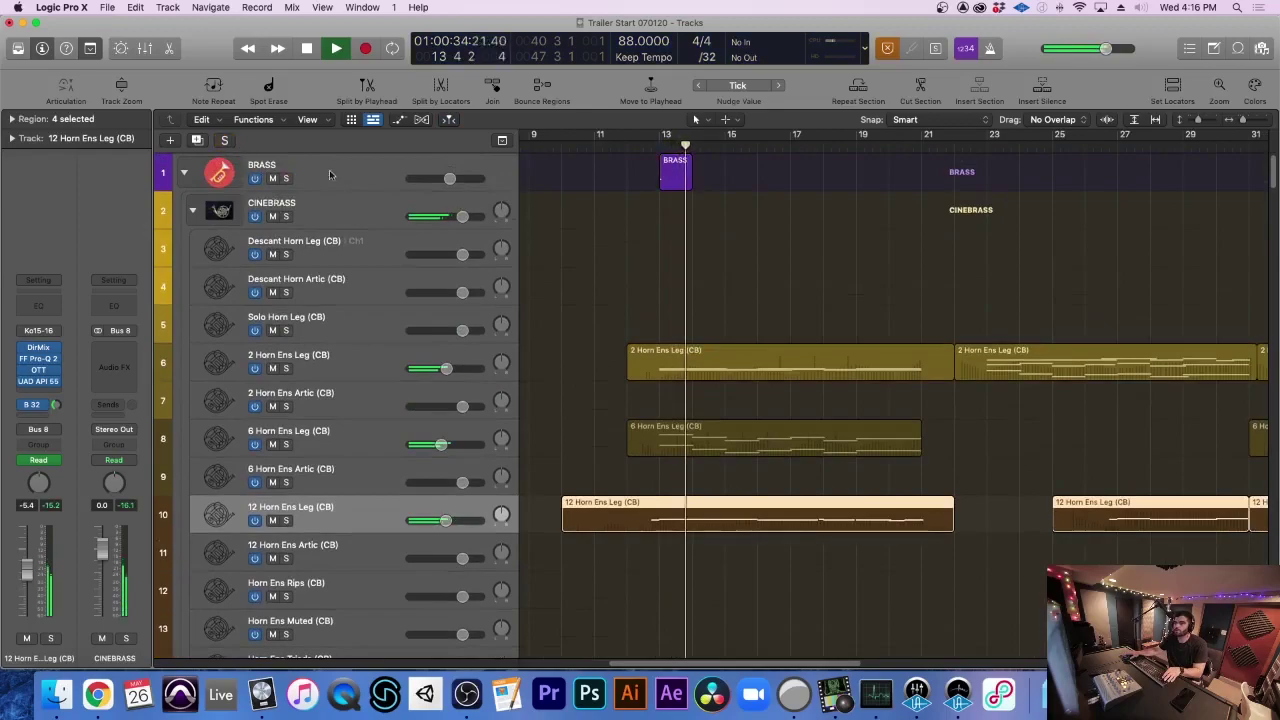
scroll(589, 276, "right", 2)
scroll(588, 275, "down", 2)
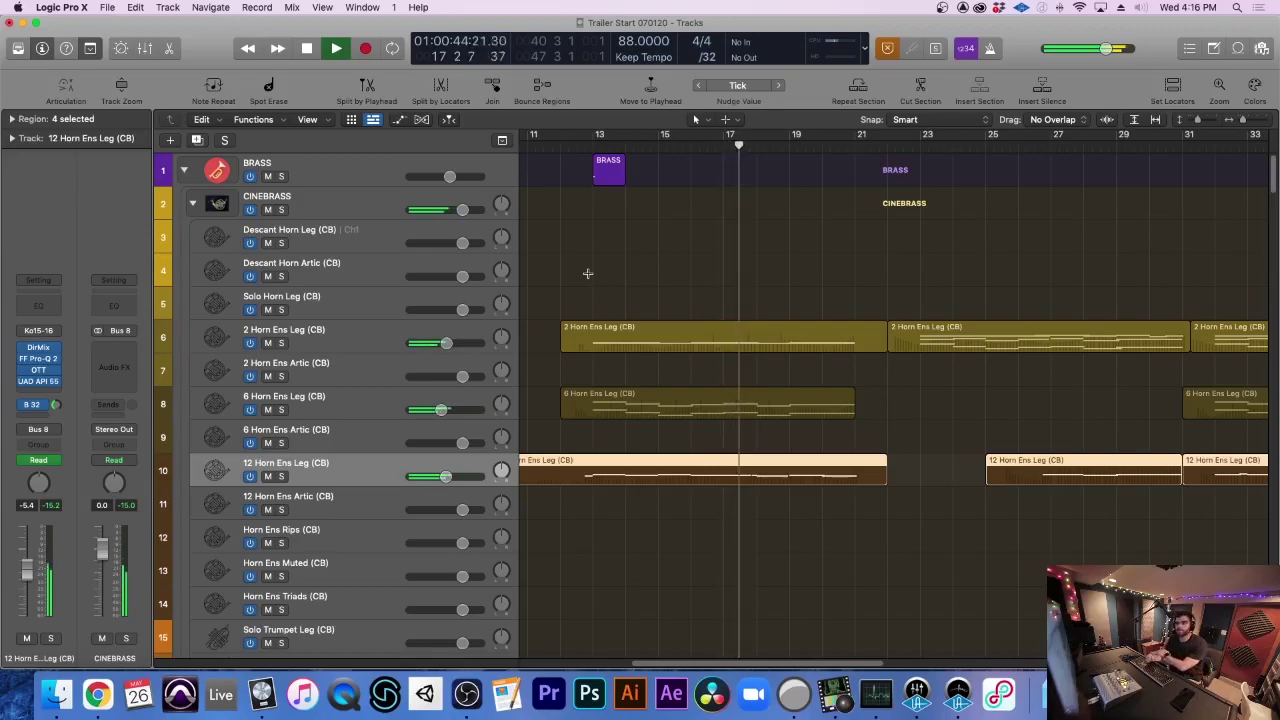
key("space")
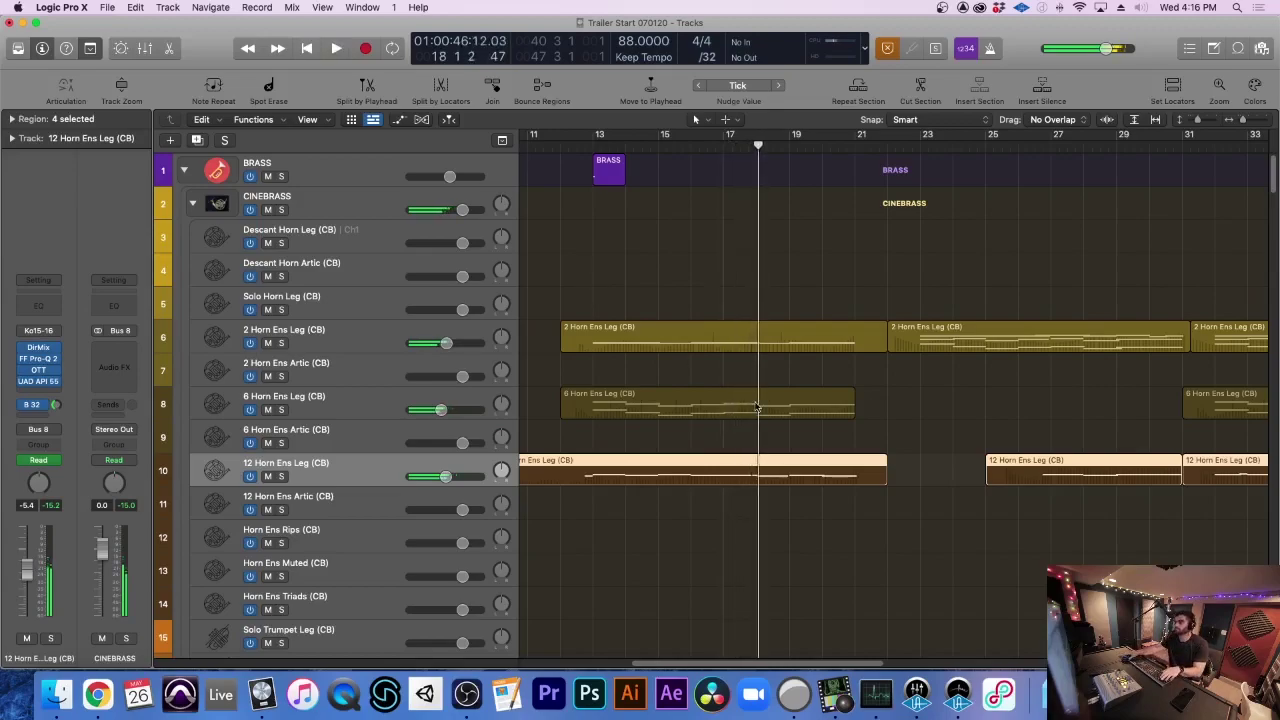
Play the full arrangement from bar 21 while browsing down to the STRIKEFORCE PERC tracks, then stop at bar 24
scroll(771, 271, "right", 3)
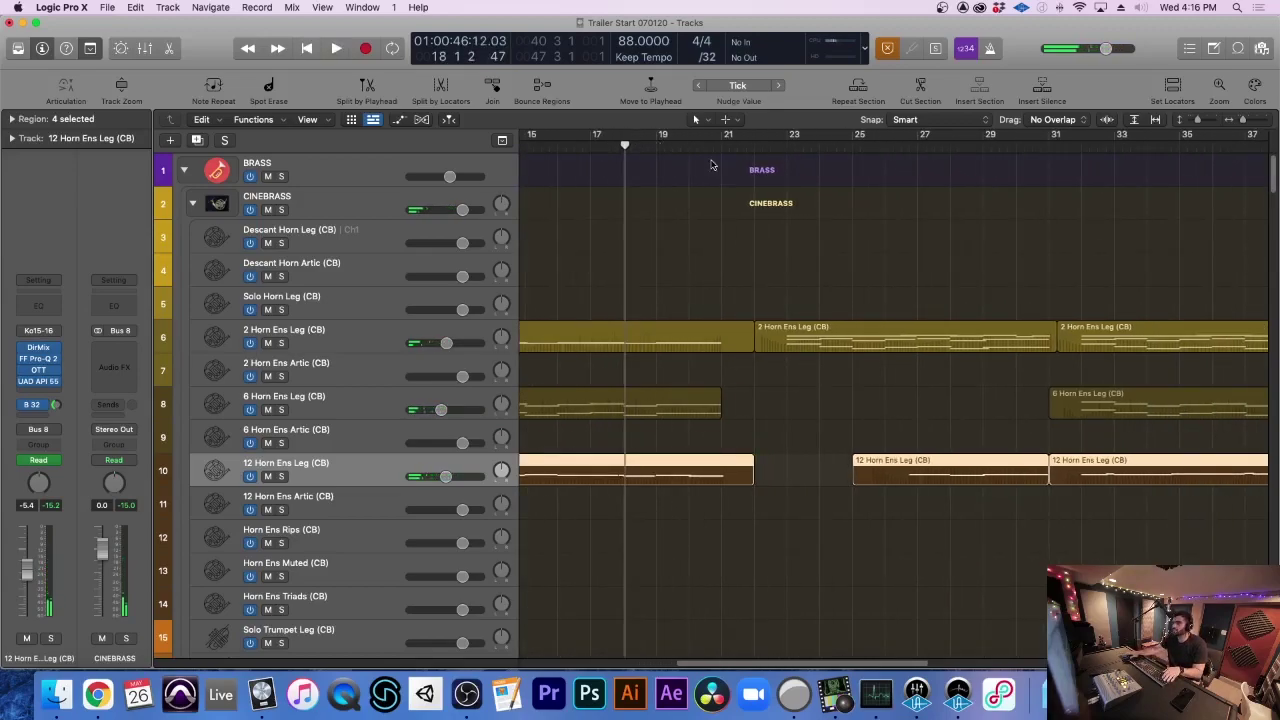
left_click(722, 148)
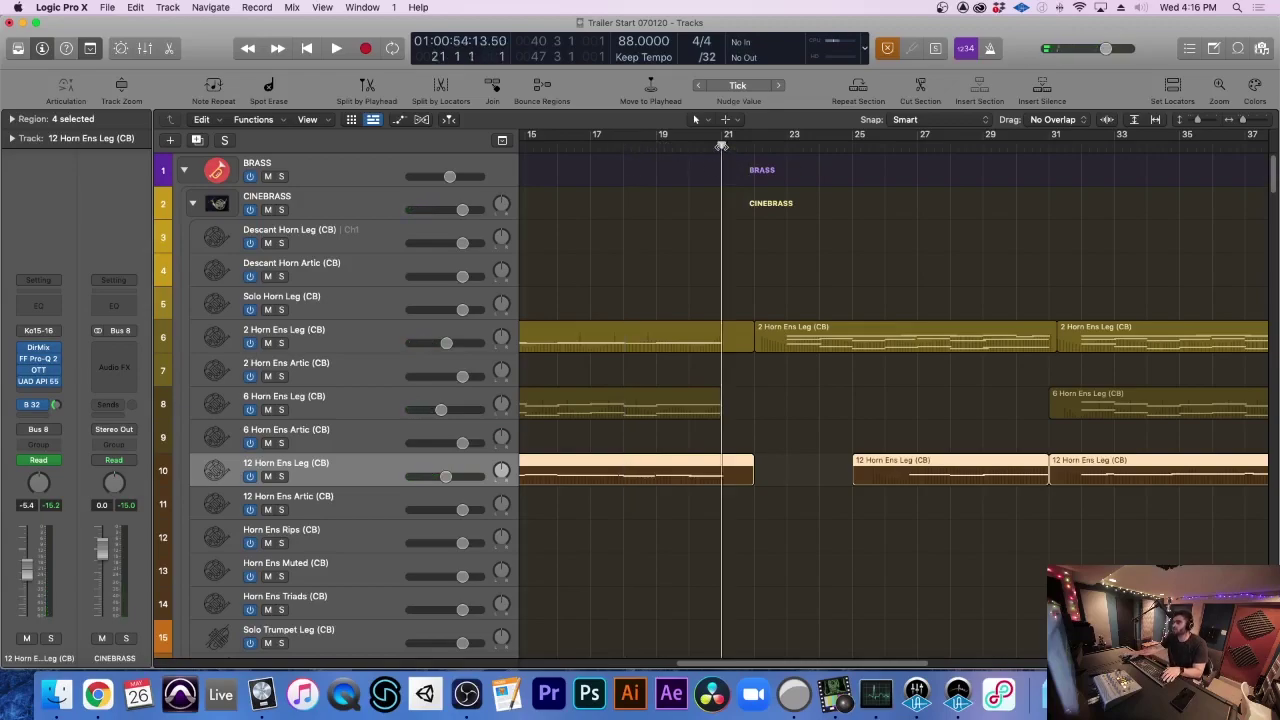
key("space")
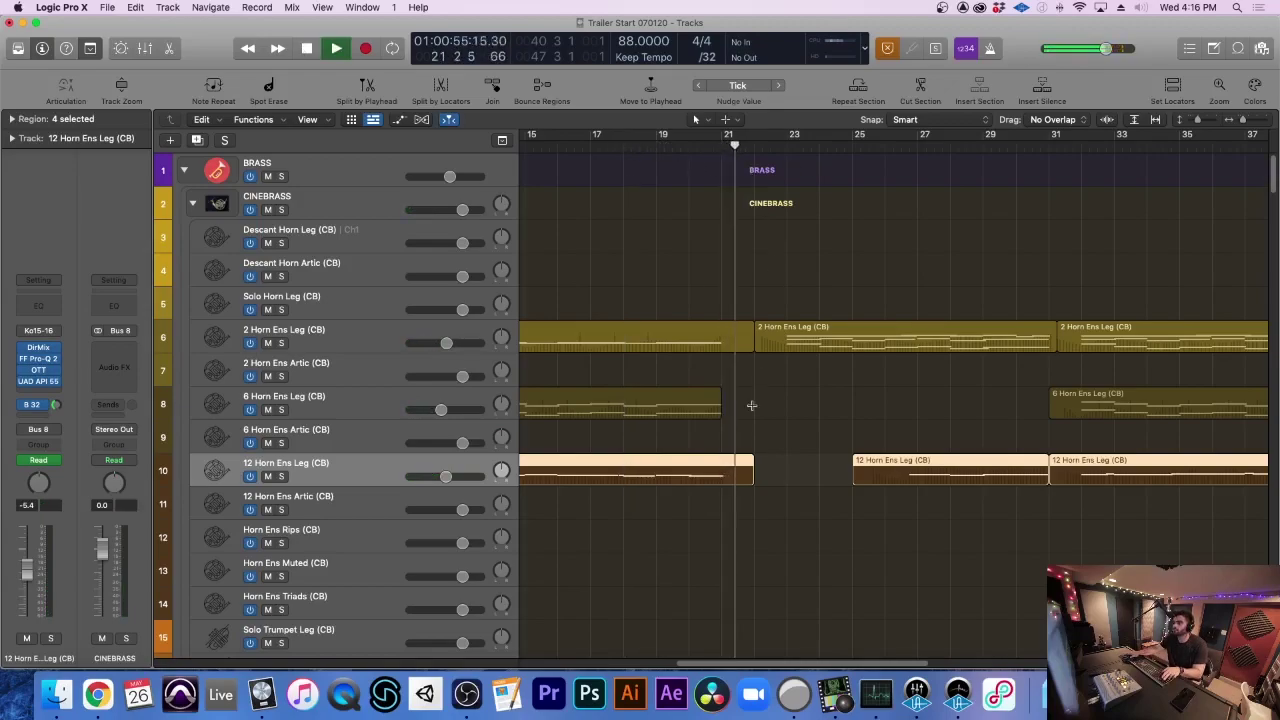
scroll(751, 403, "down", 5)
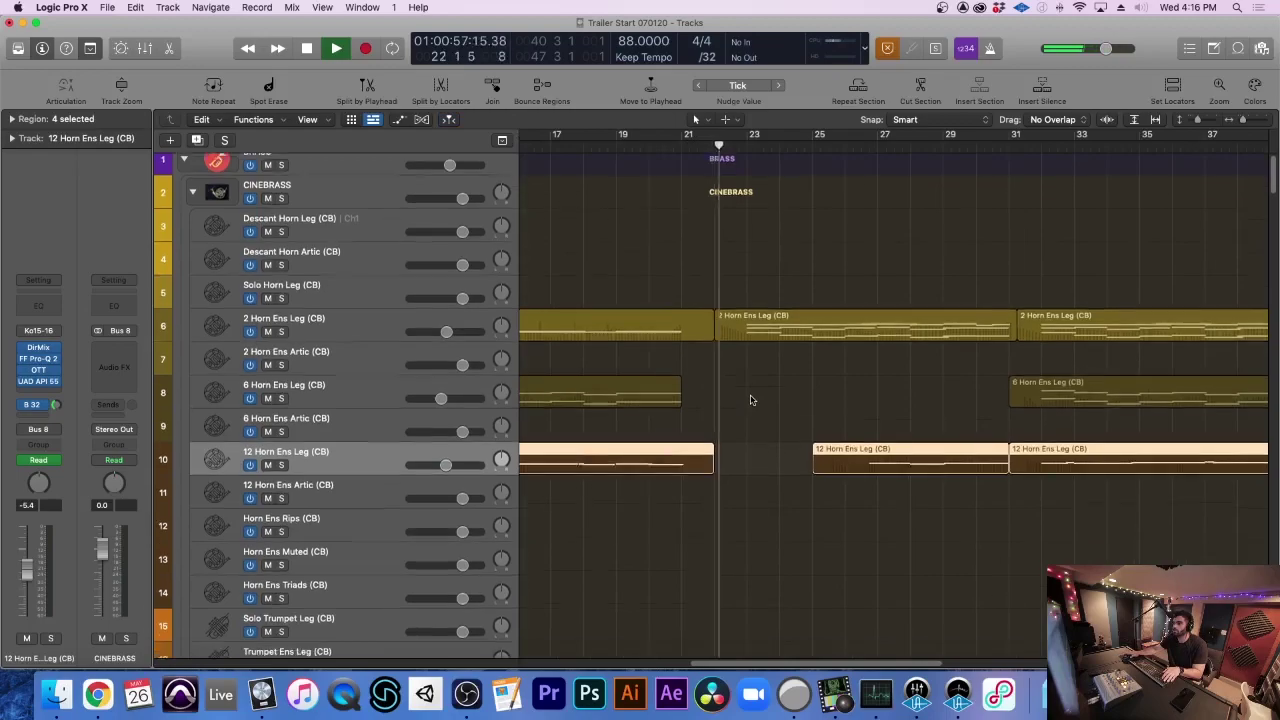
scroll(751, 400, "down", 15)
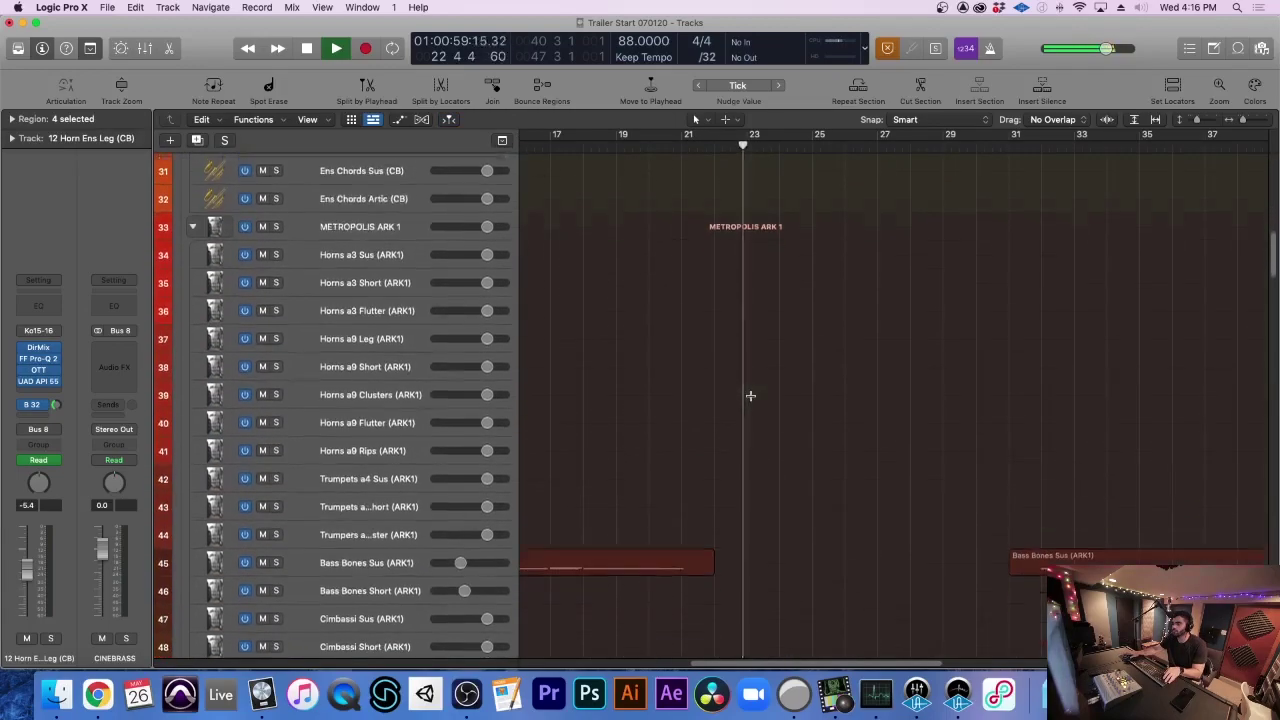
scroll(751, 400, "down", 15)
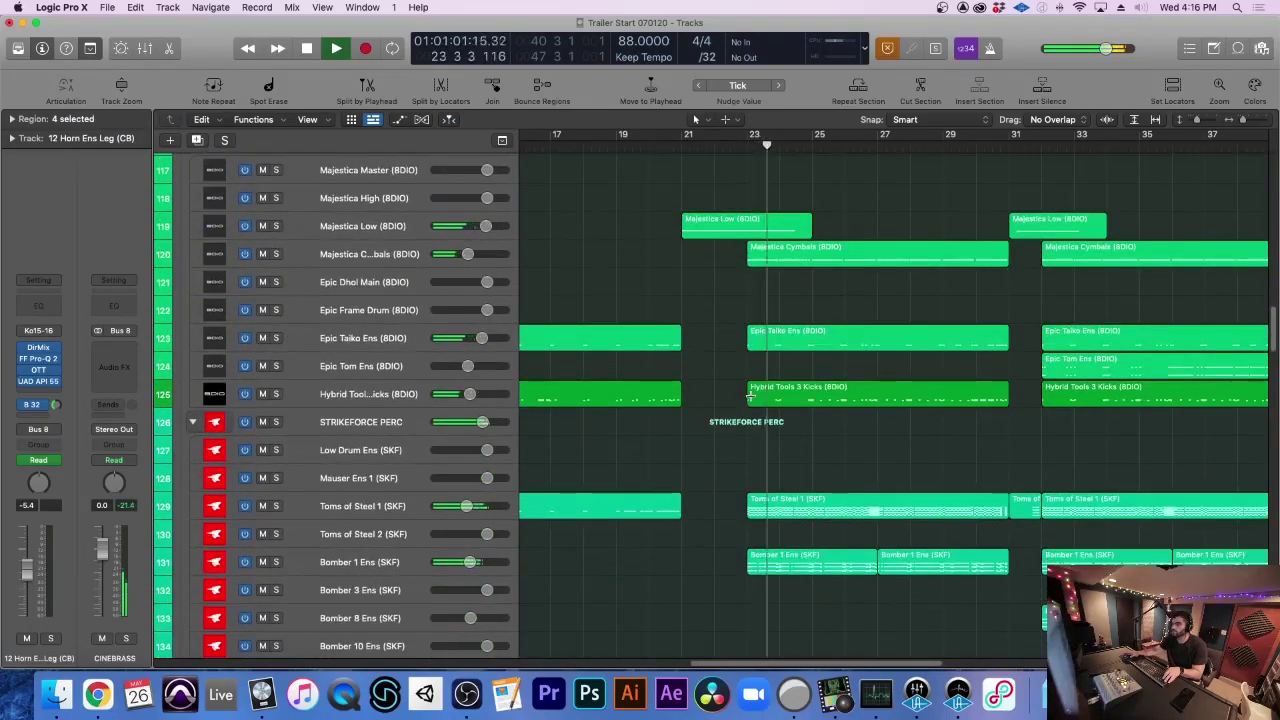
scroll(795, 481, "down", 5)
key("space")
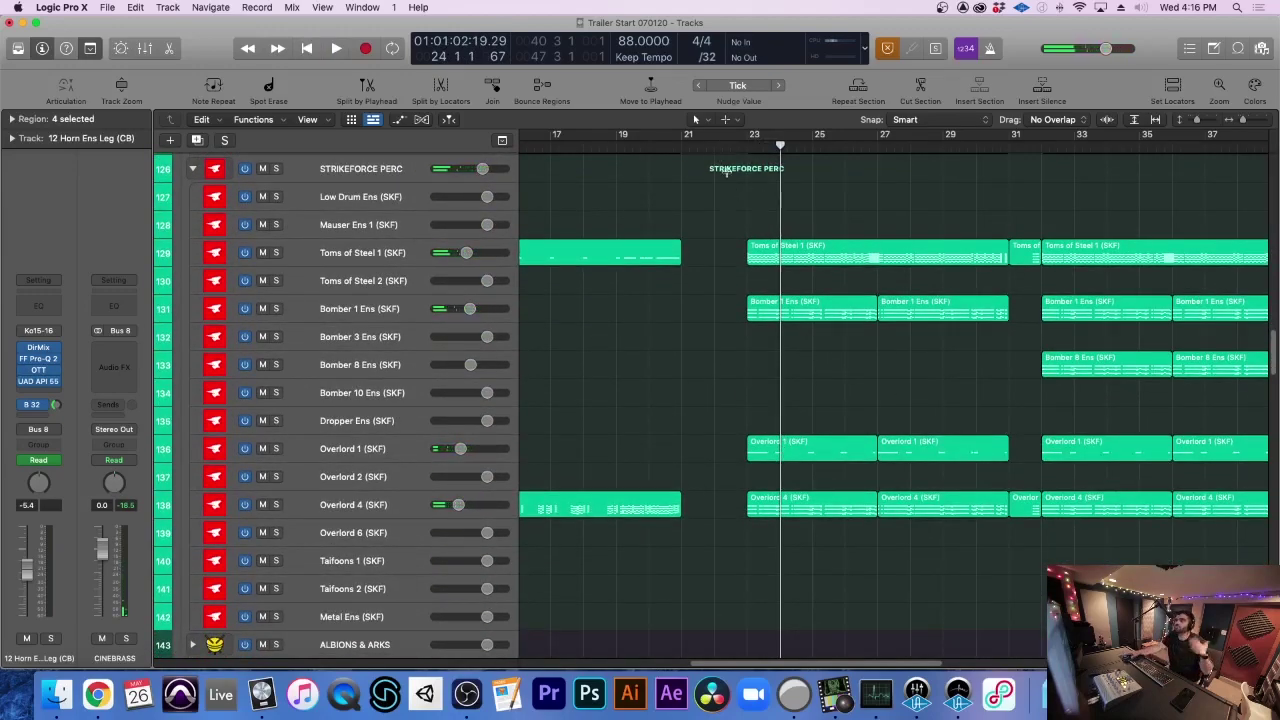
Place the playhead at bar 23 and look over the percussion regions and the CINEMATIC STUDIO (CSS) violin regions from that bar
left_click(745, 147)
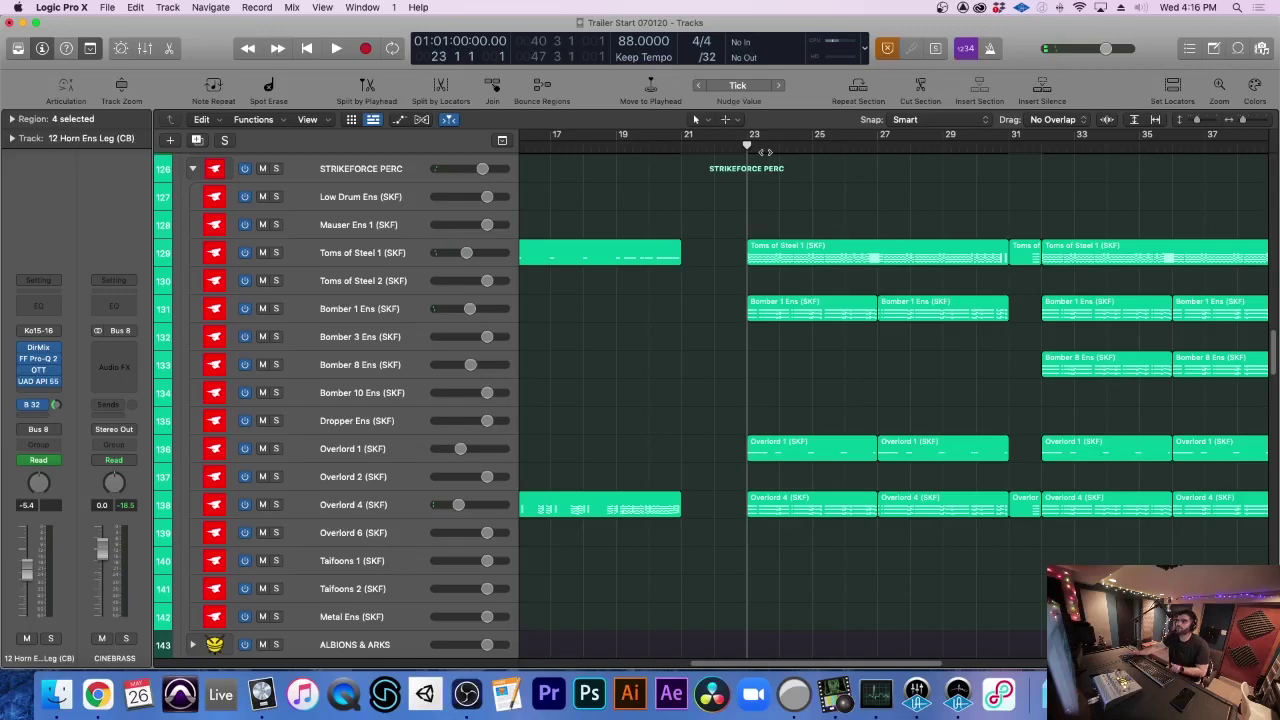
key("super+Left")
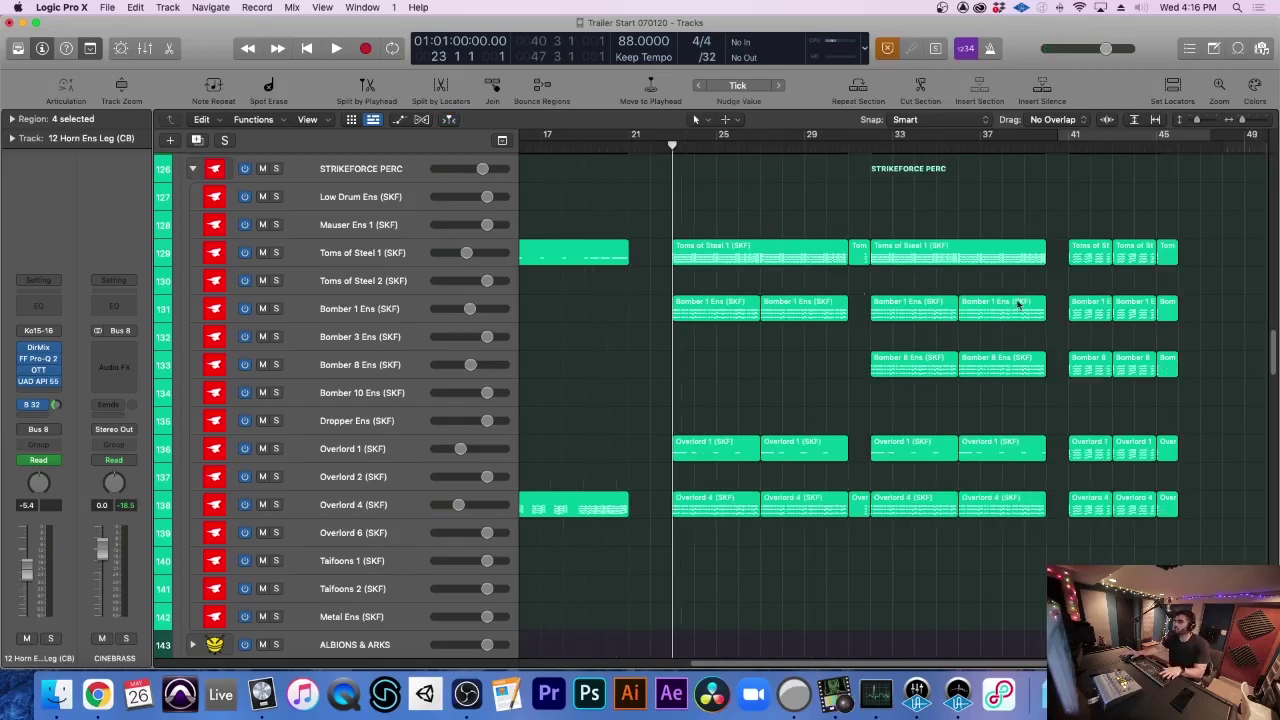
scroll(763, 325, "down", 20)
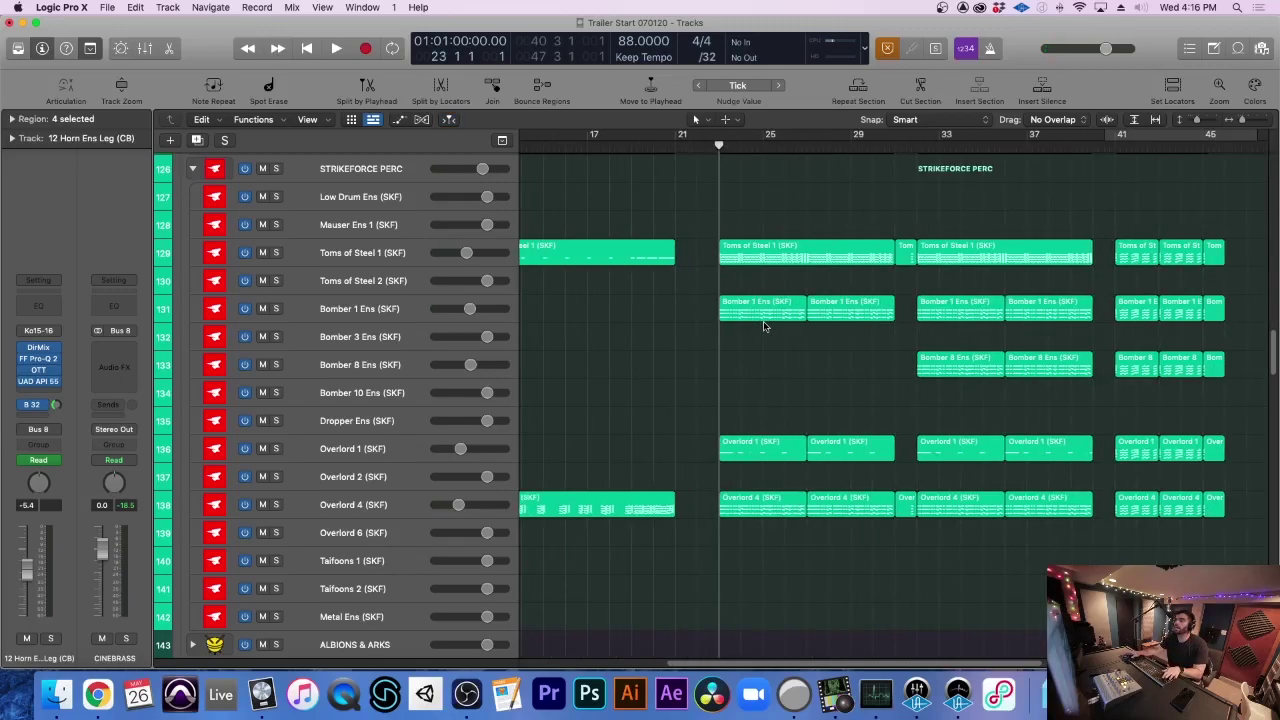
key("super+Up")
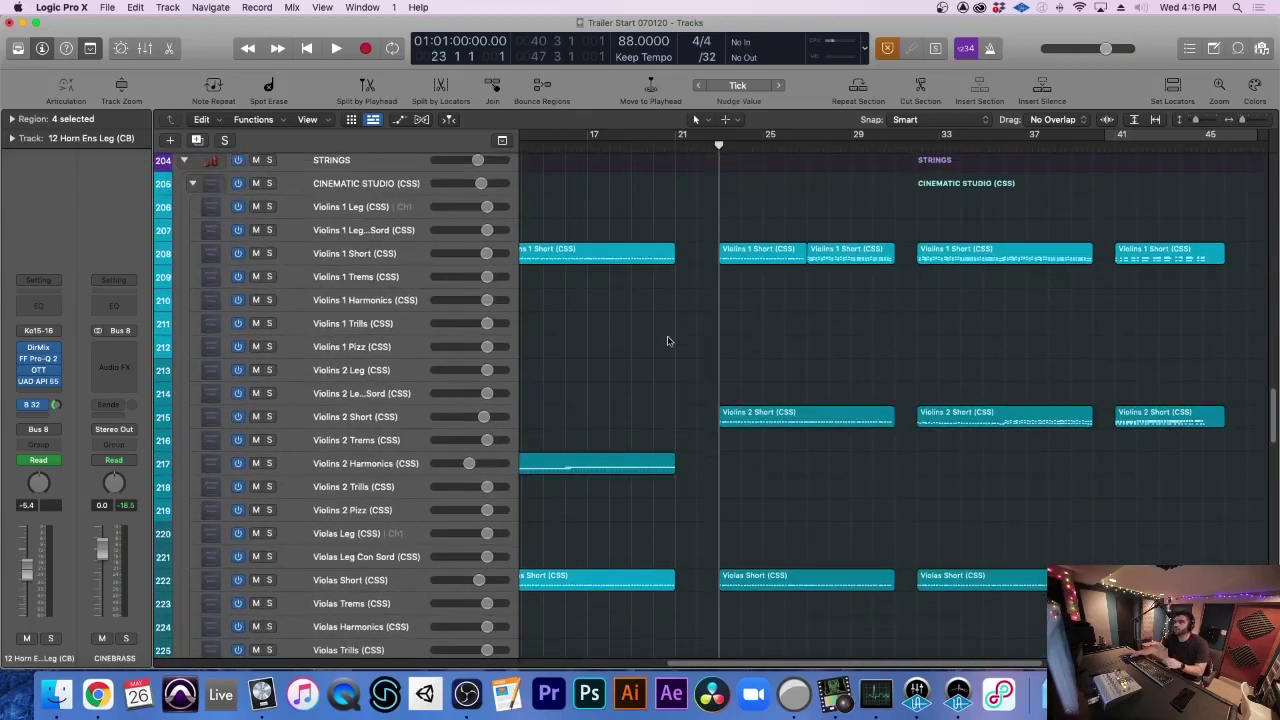
scroll(668, 341, "left", 4)
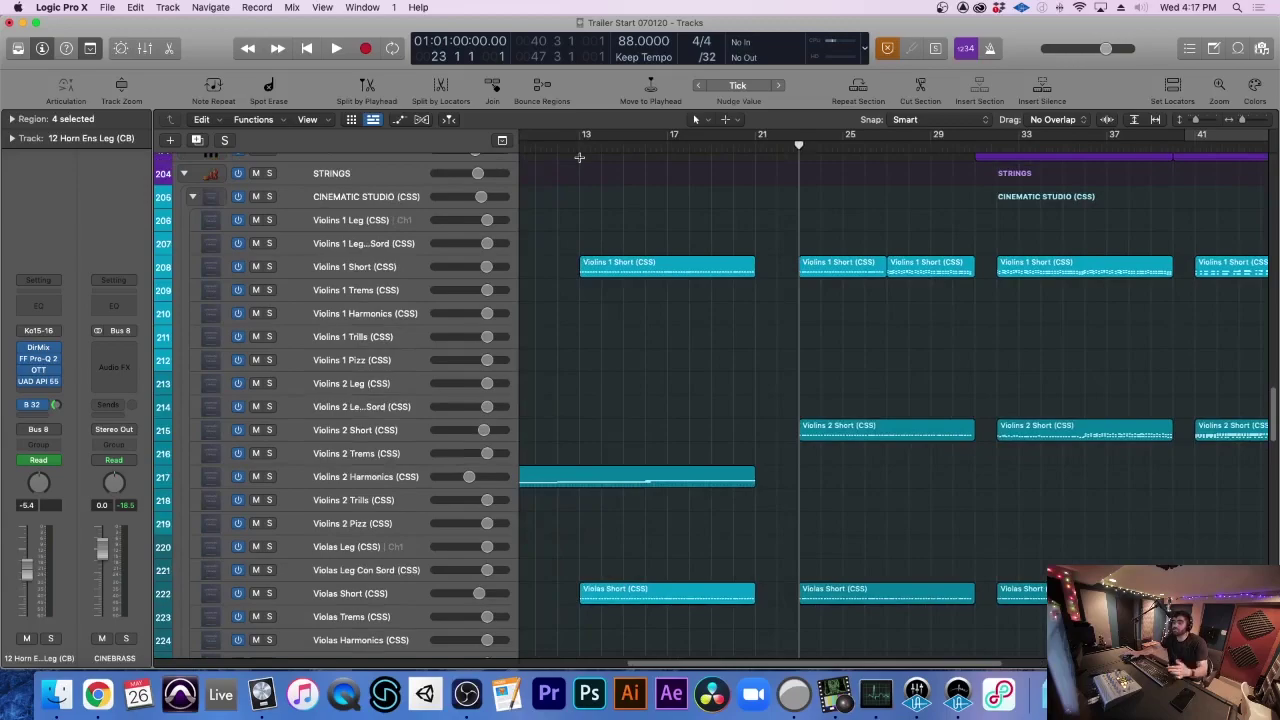
key("super+Right")
scroll(740, 208, "right", 10)
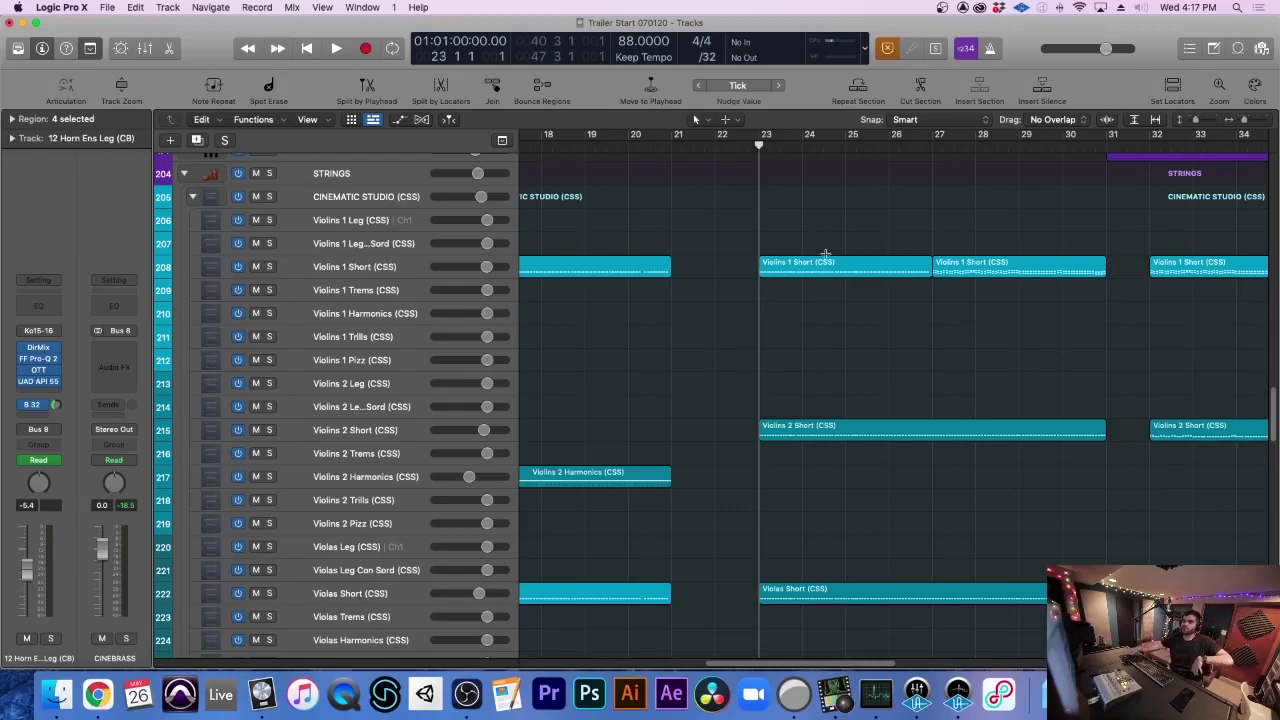
scroll(967, 391, "down", 3)
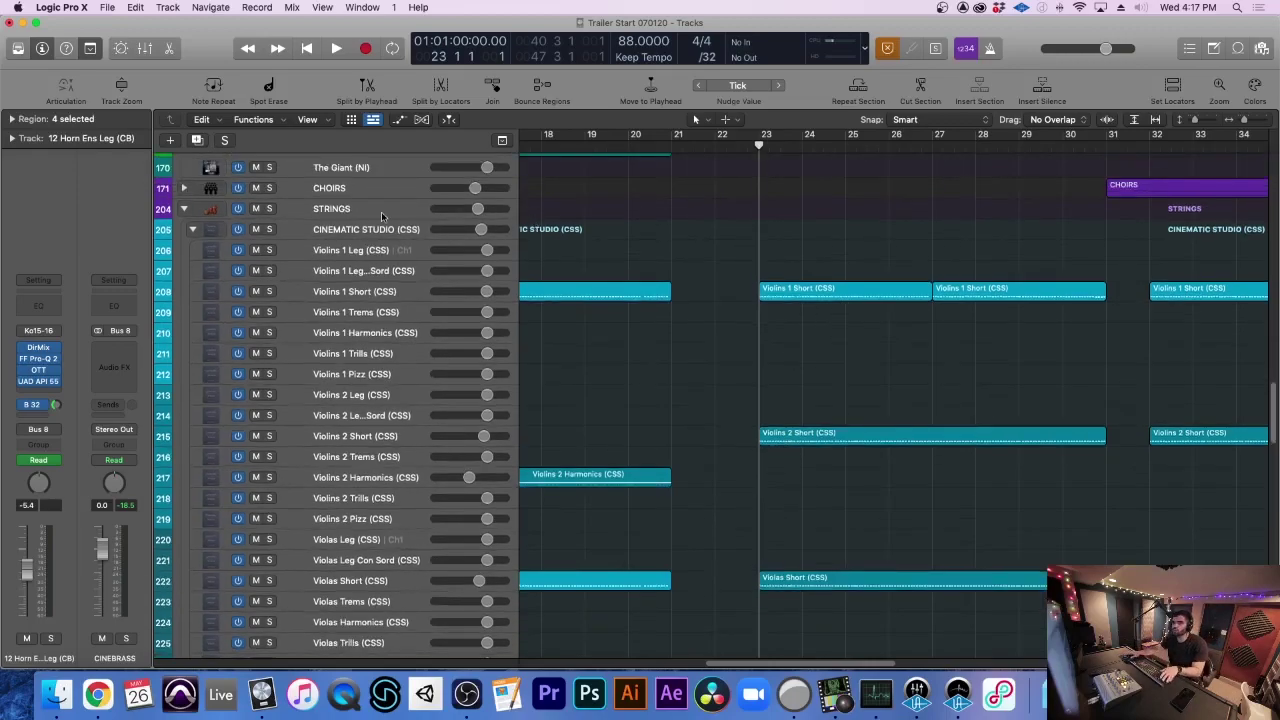
Solo the CINEMATIC STUDIO (CSS) stack and play it from bar 23 with the short violin and viola regions in view
key("super+Down")
key("super+Down")
left_click(274, 180)
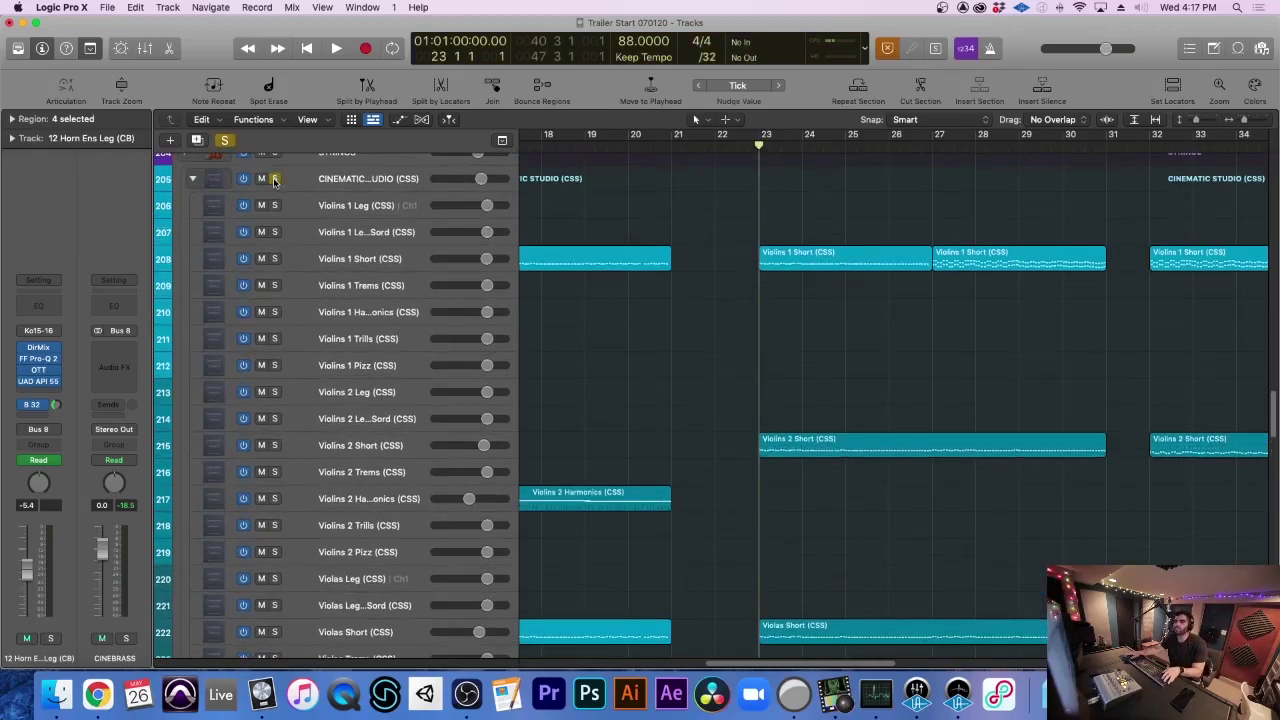
key("space")
scroll(790, 298, "right", 2)
scroll(793, 299, "right", 3)
key("super+Up")
key("super+Up")
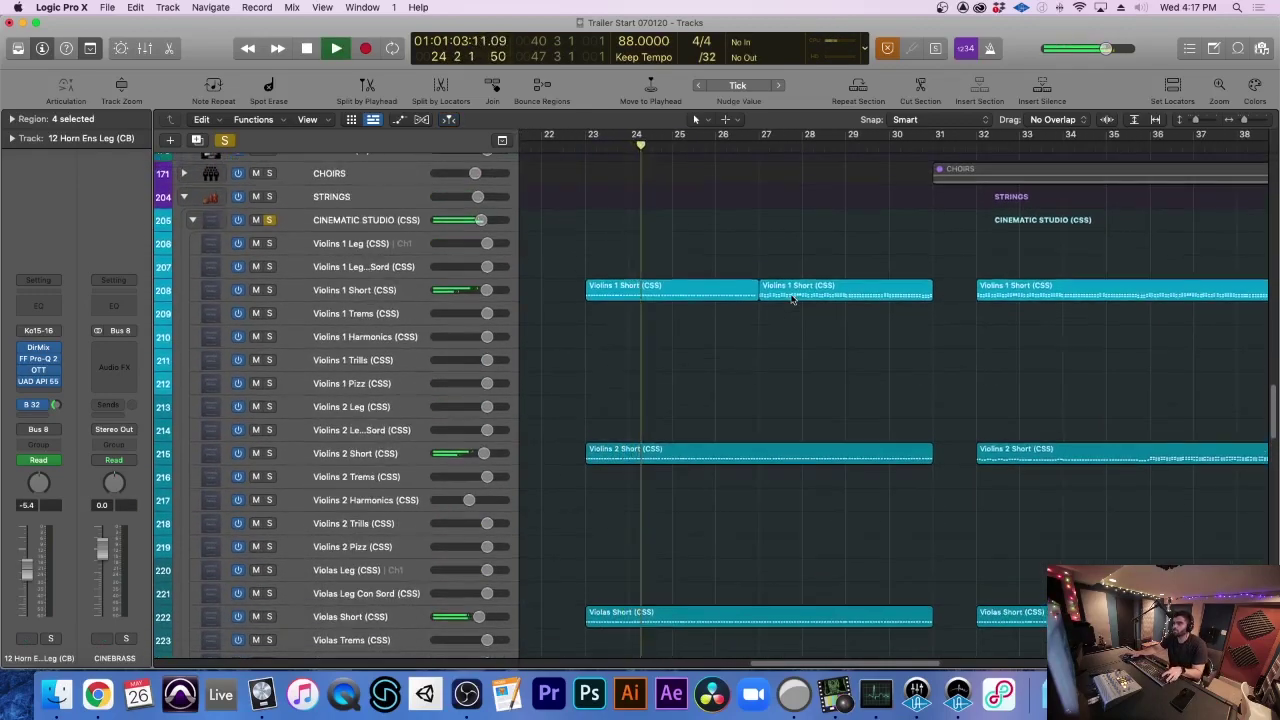
key("super+Up")
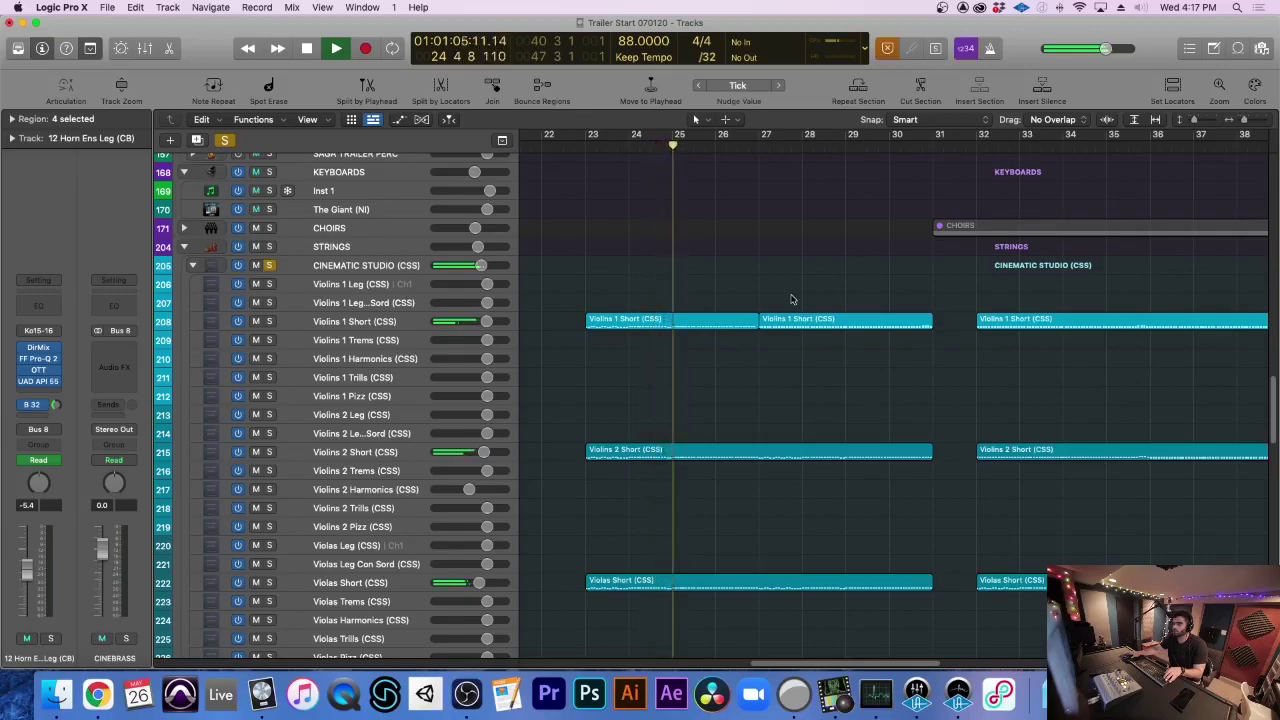
key("super+Up")
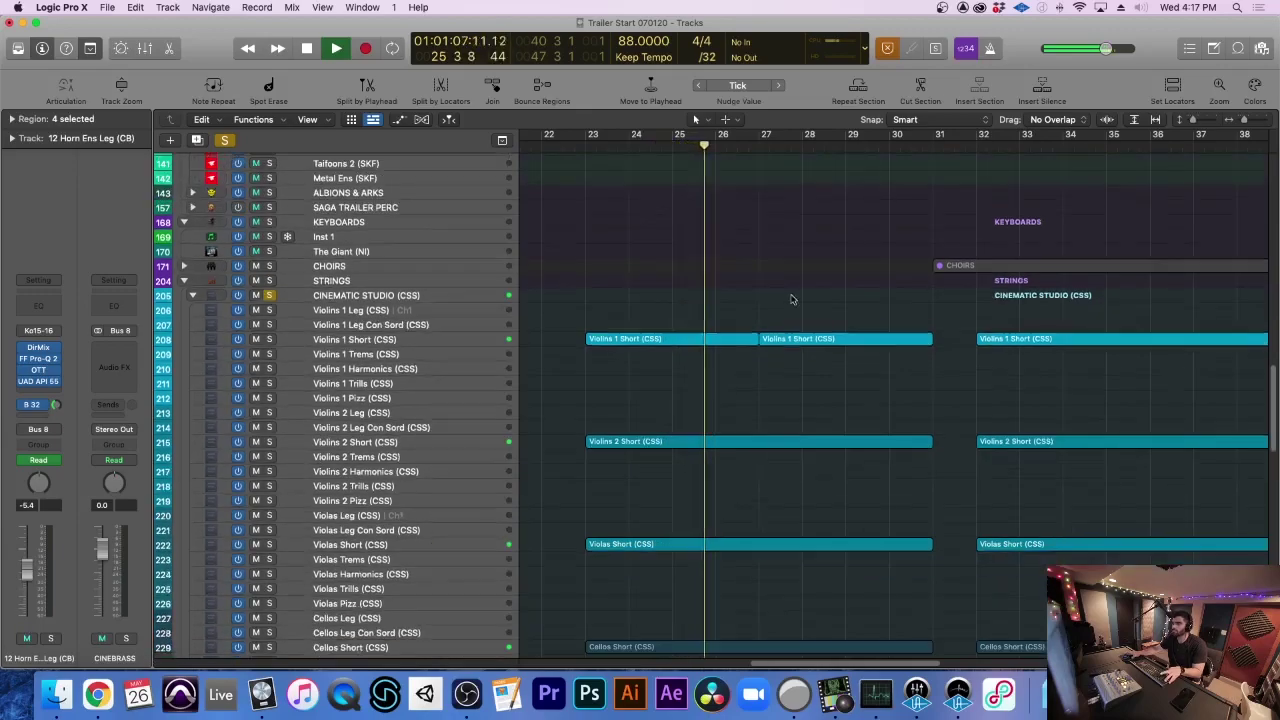
Follow the Violas, Cellos and Basses Short (CSS) regions during playback, then stop near the end of bar 27
scroll(791, 299, "down", 10)
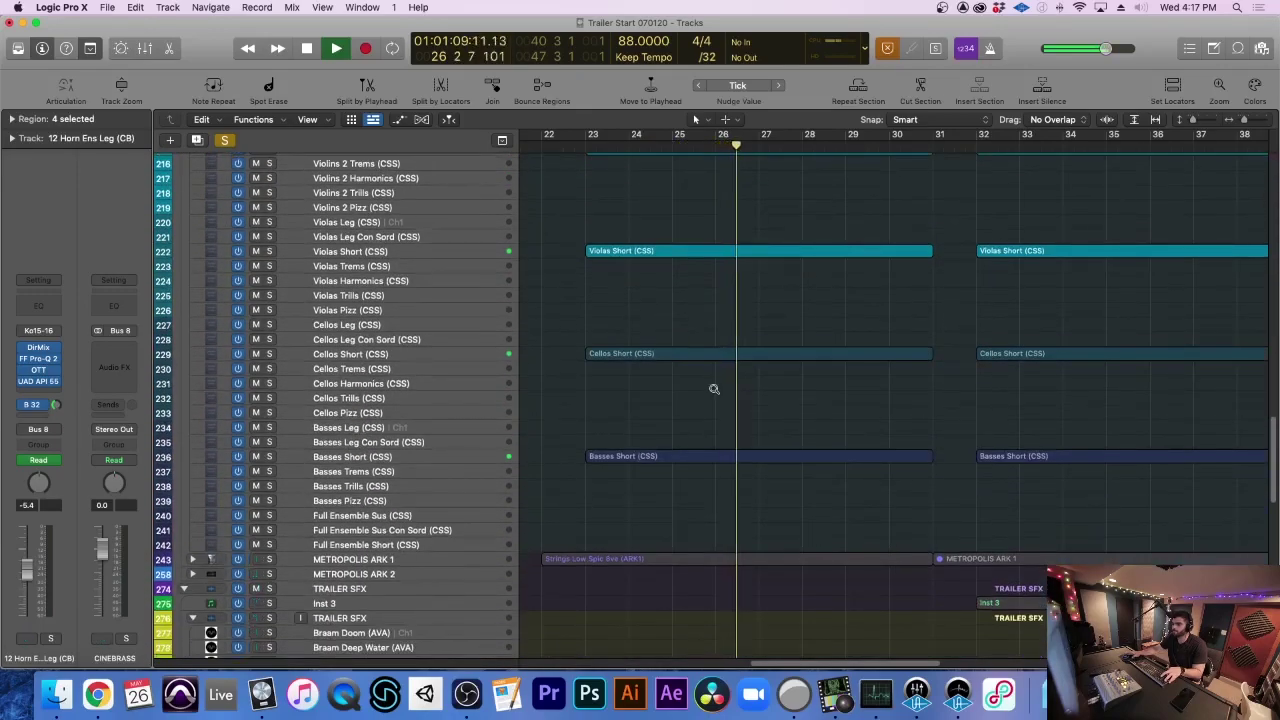
key("super+Down")
key("super+Left")
key("super+Right")
scroll(719, 445, "right", 2)
scroll(703, 444, "up", 2)
scroll(703, 444, "up", 1)
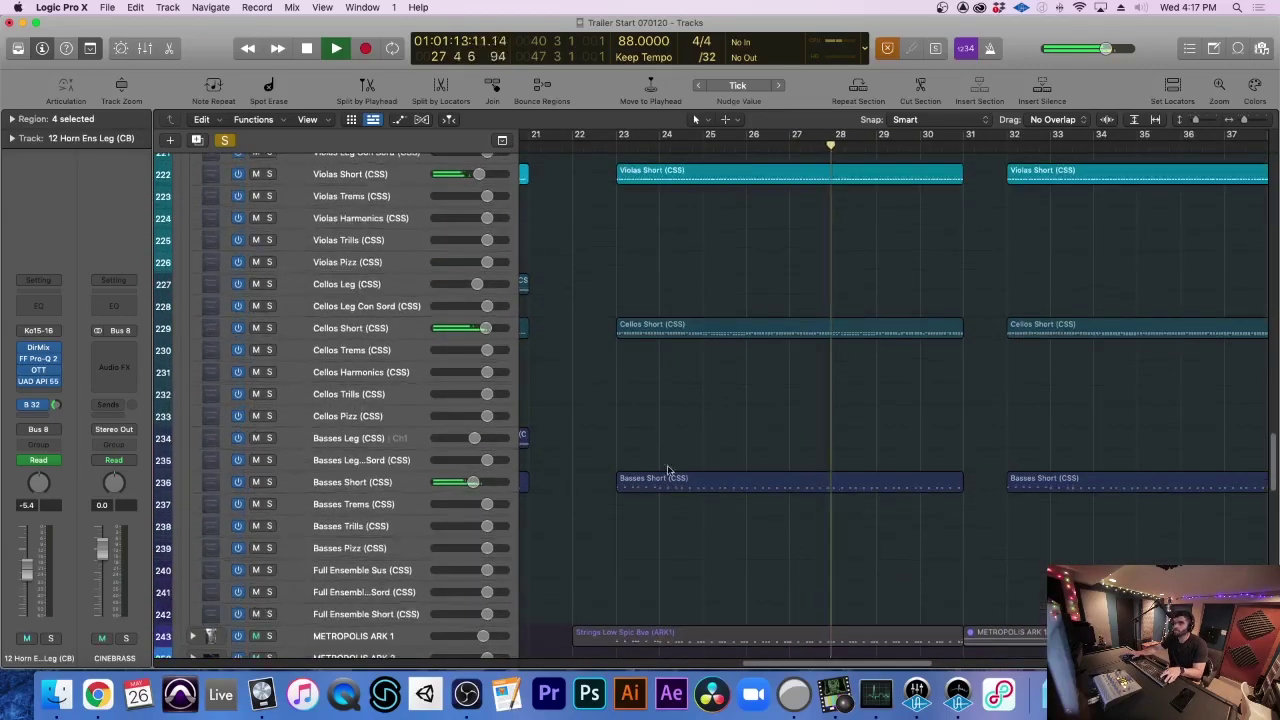
key("space")
Show the channel strip of the CINEMATIC STUDIO (CSS) stack, followed by that of the Violins 1 Short (CSS) track
scroll(385, 384, "up", 5)
scroll(383, 384, "up", 5)
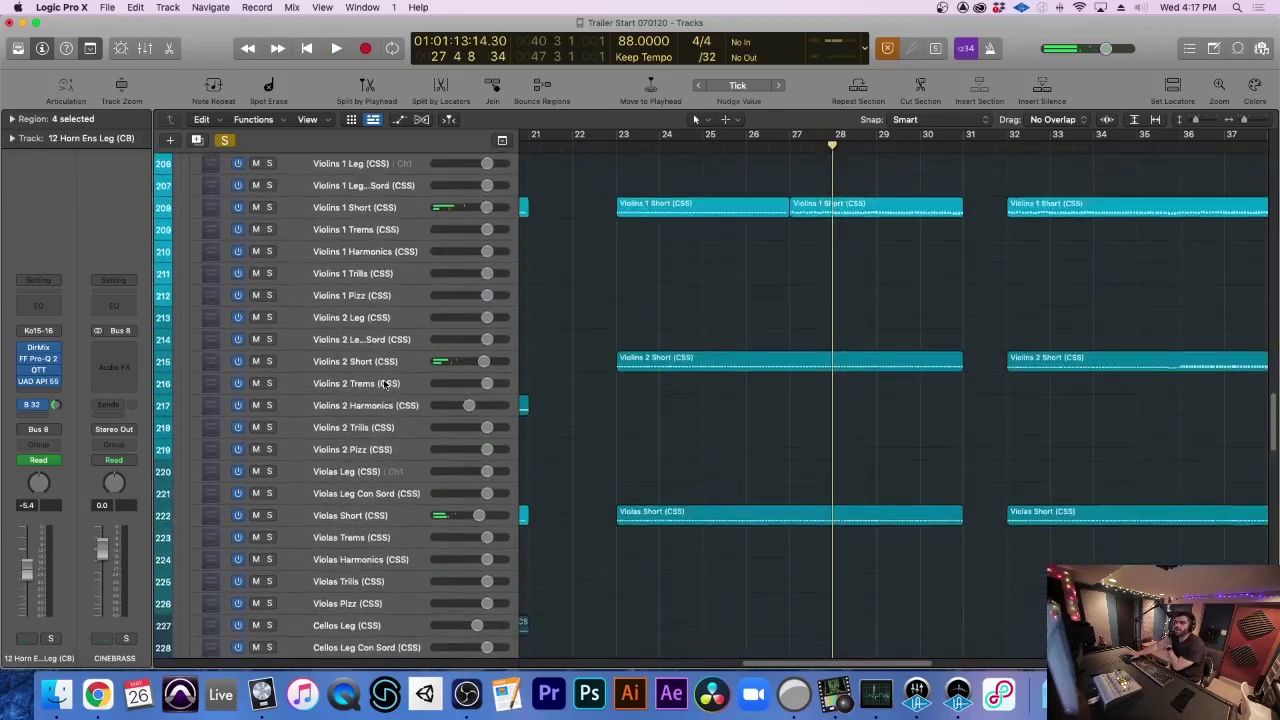
left_click(372, 293)
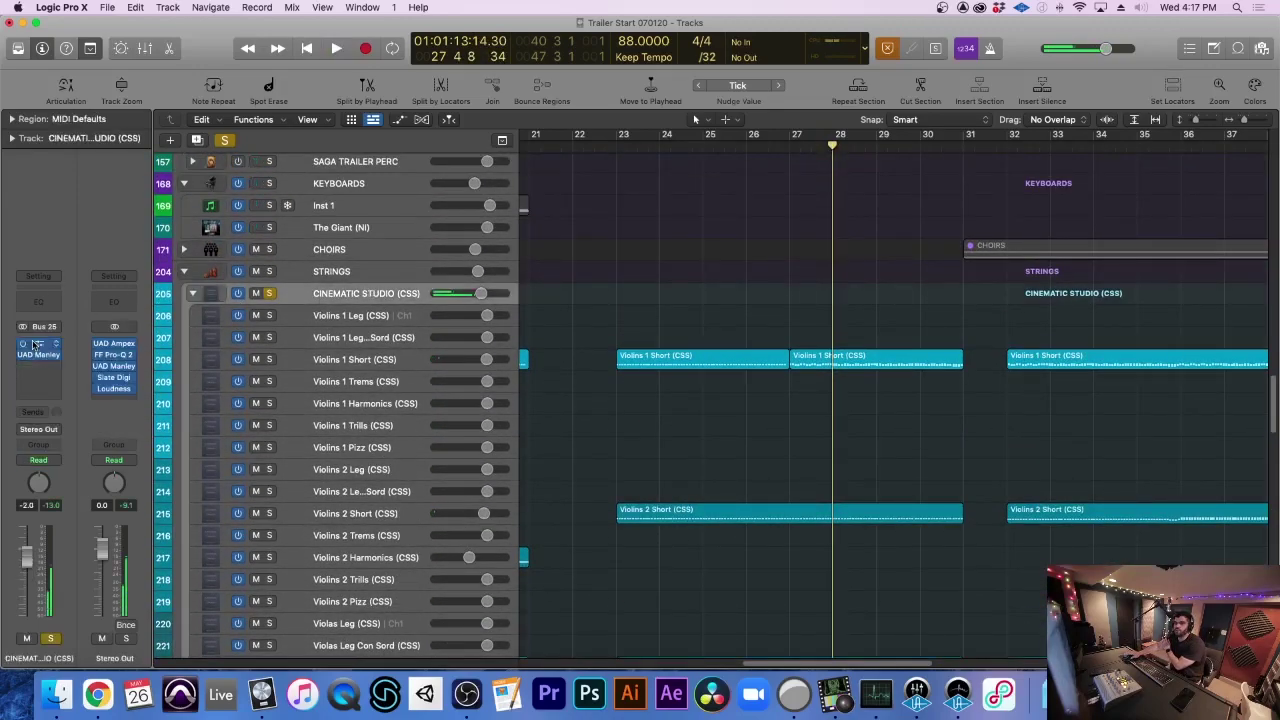
left_click(374, 359)
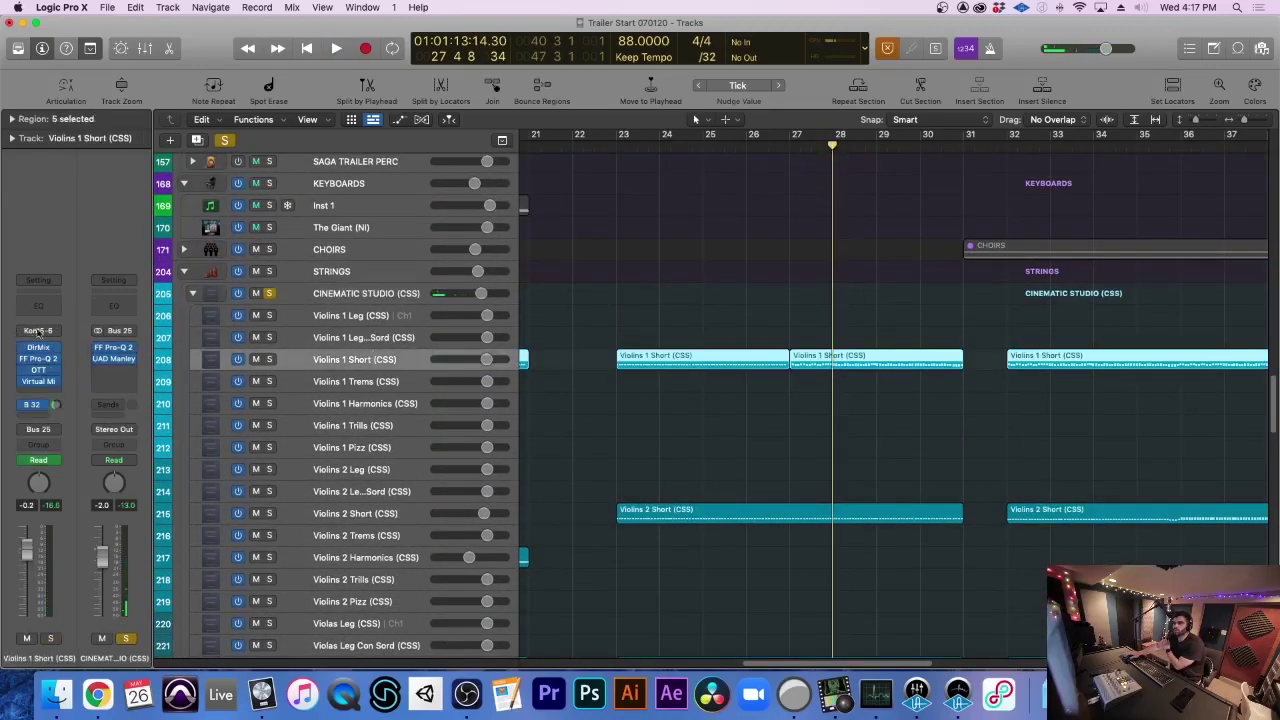
Inspect the Virtual Mix Rack plug-in on the Violins 1 Short (CSS) track and close its window
left_click(41, 382)
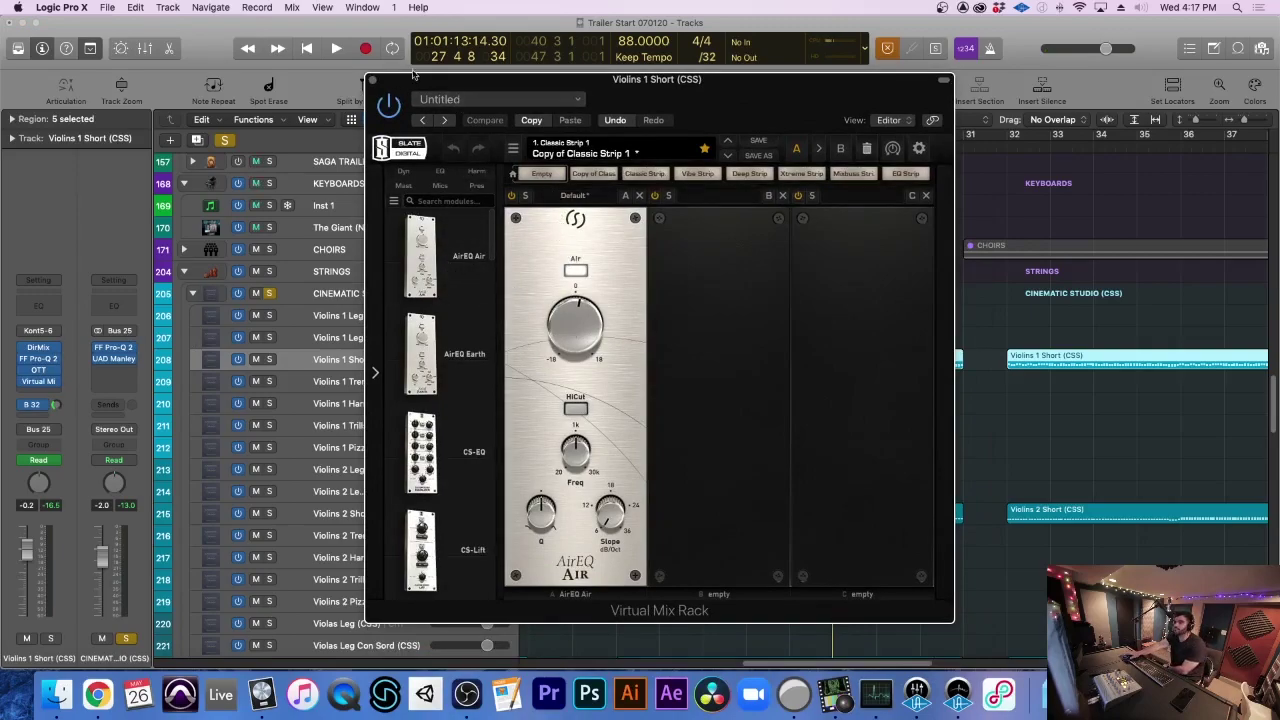
left_click(370, 79)
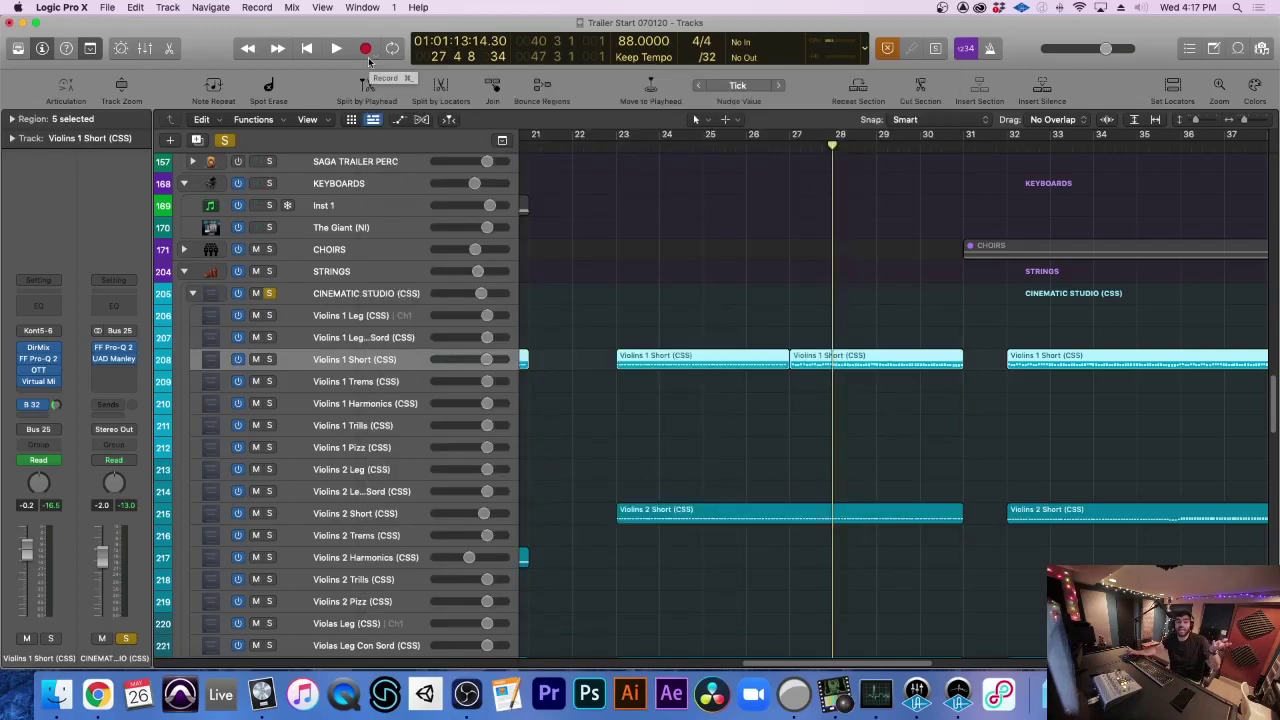
Solo the METROPOLIS ARK 1 stack and play the project from just before bar 23
left_click(602, 146)
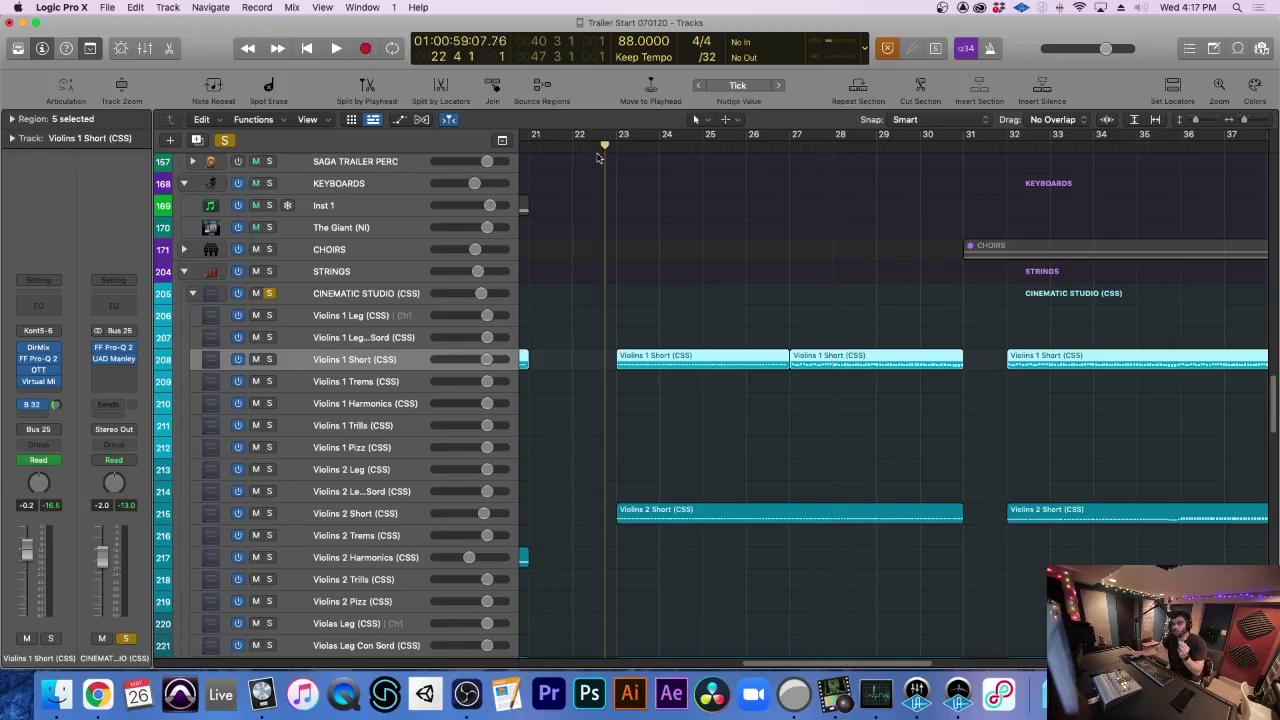
scroll(620, 471, "down", 10)
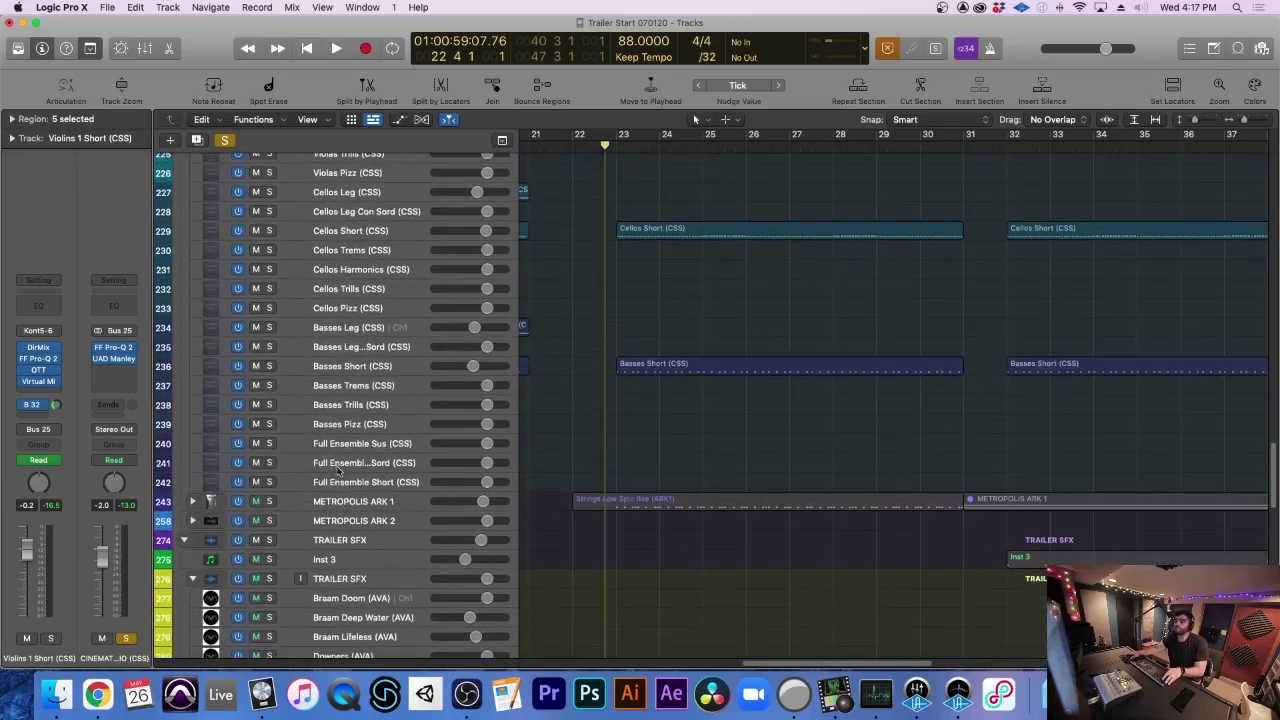
left_click(270, 501)
key("super+Down")
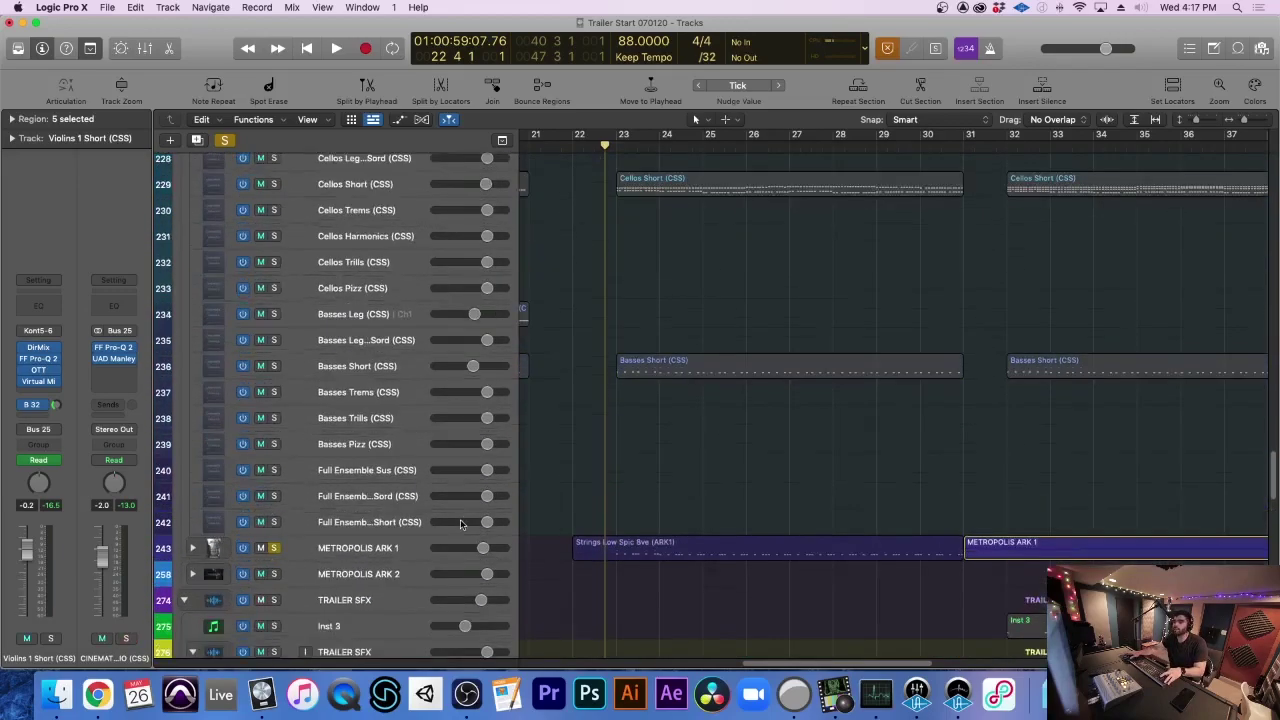
scroll(645, 492, "down", 1)
key("super+Right")
key("super+Right")
key("super+Right")
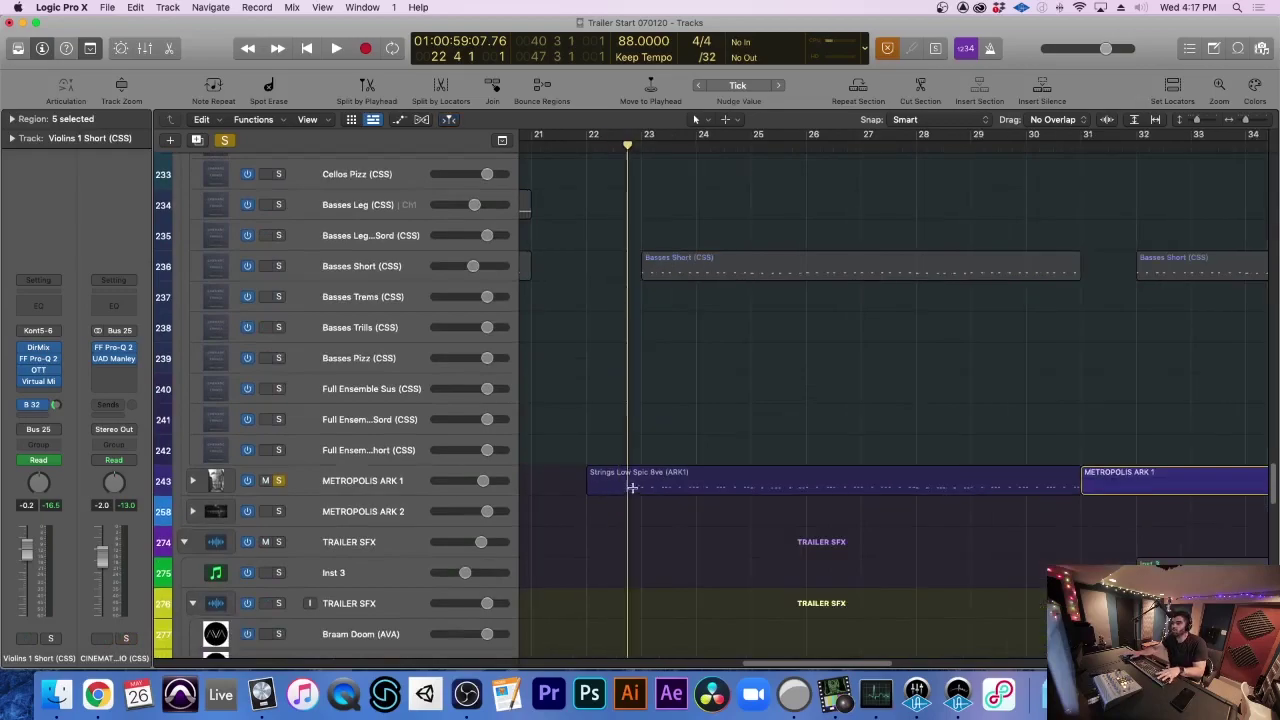
scroll(681, 484, "right", 1)
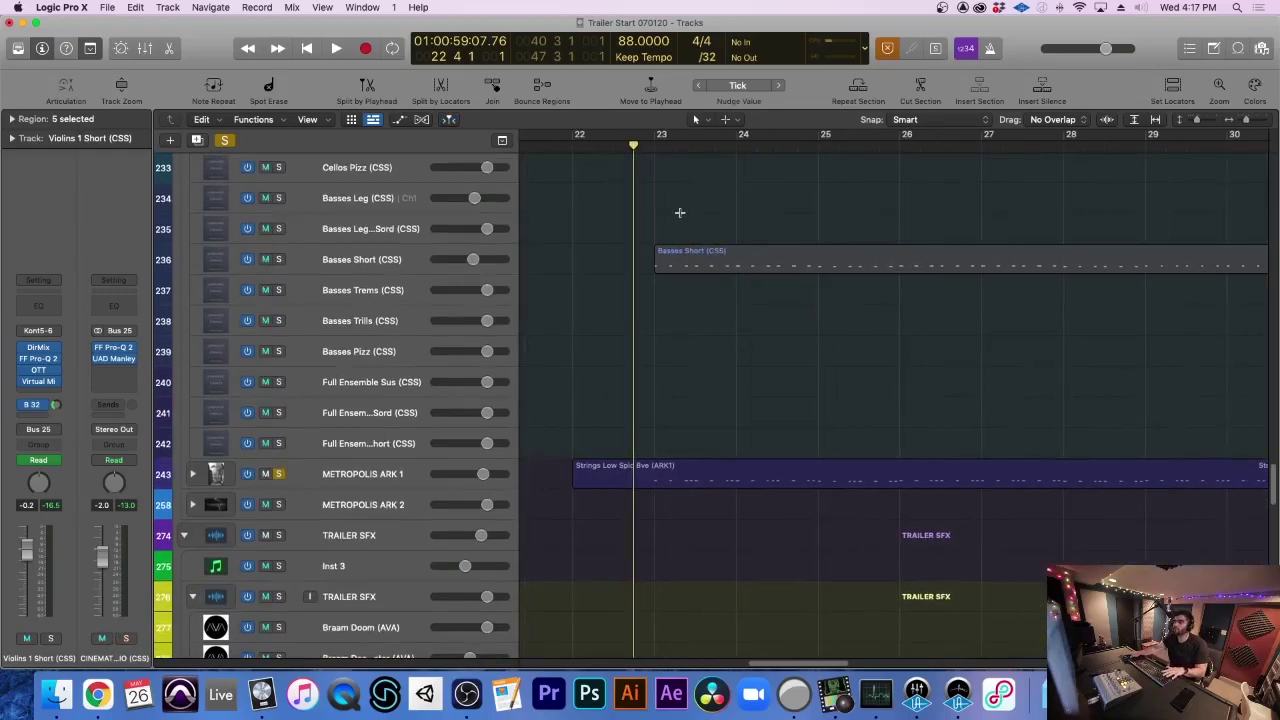
key("space")
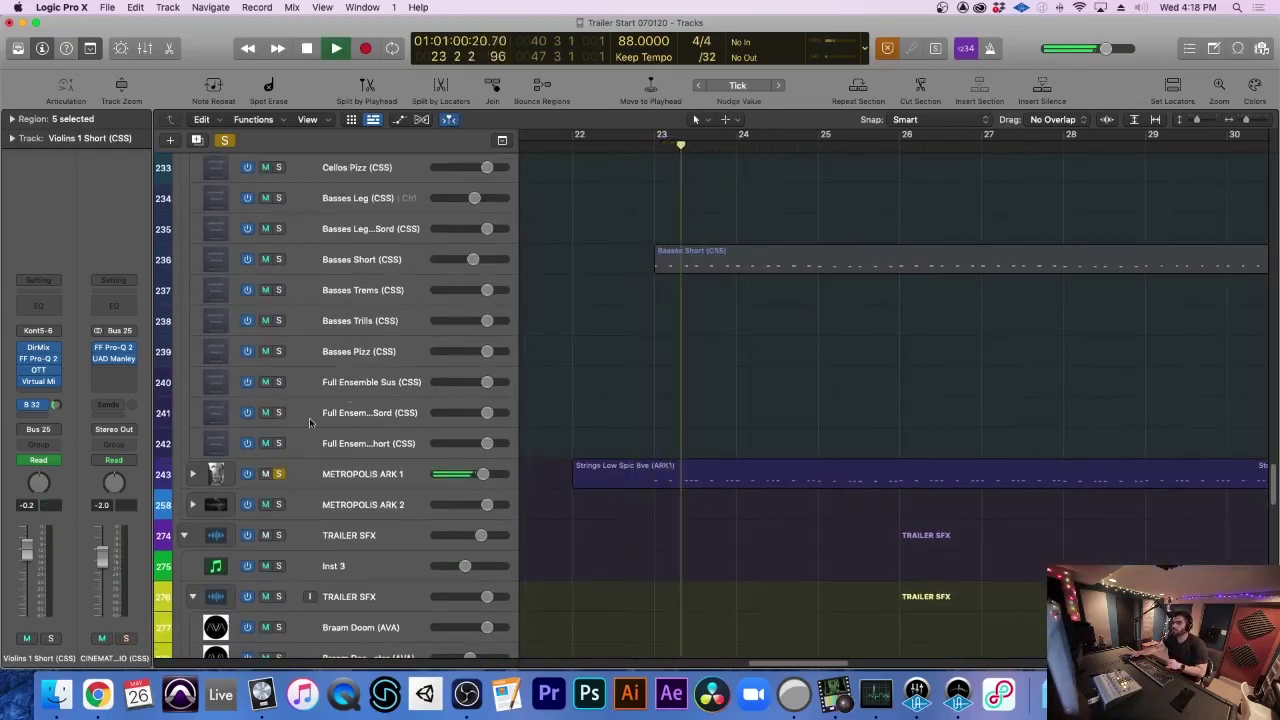
Expand the METROPOLIS ARK 1 stack, select its Strings Low Spic 8ve (ARK1) track, and stop playback
left_click(193, 476)
scroll(630, 509, "down", 6)
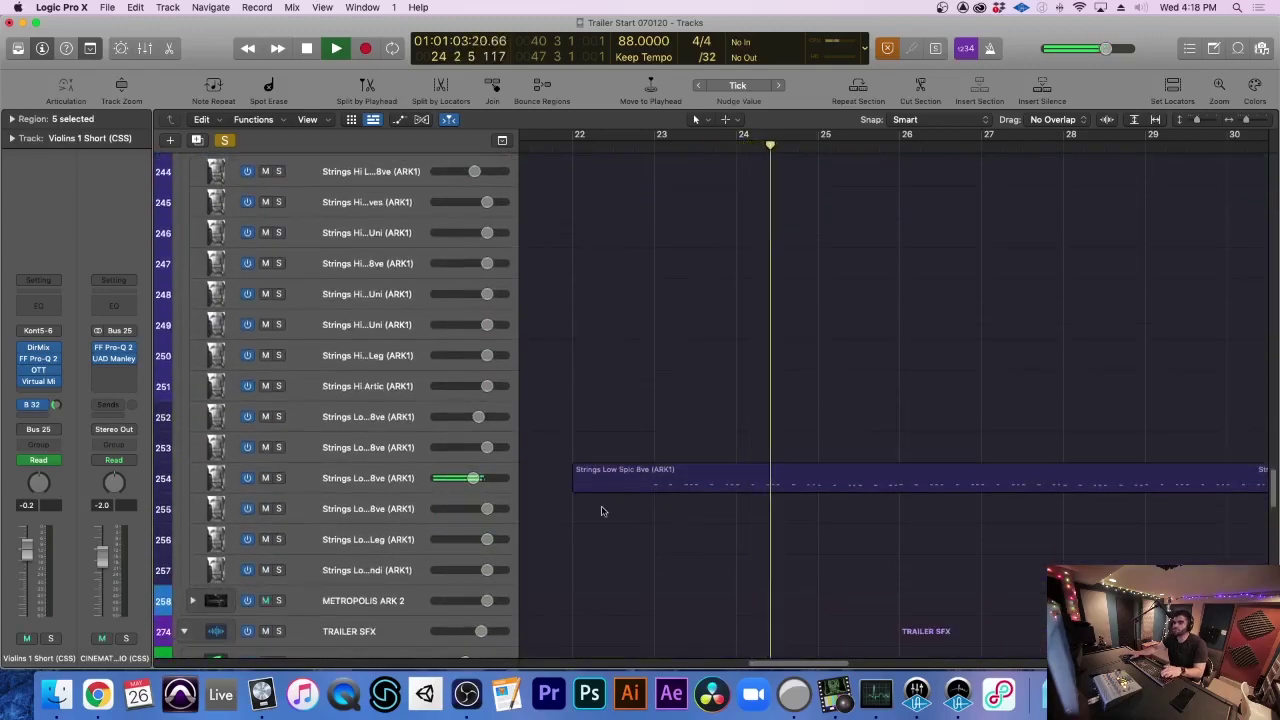
left_click(360, 480)
key("super+Up")
key("space")
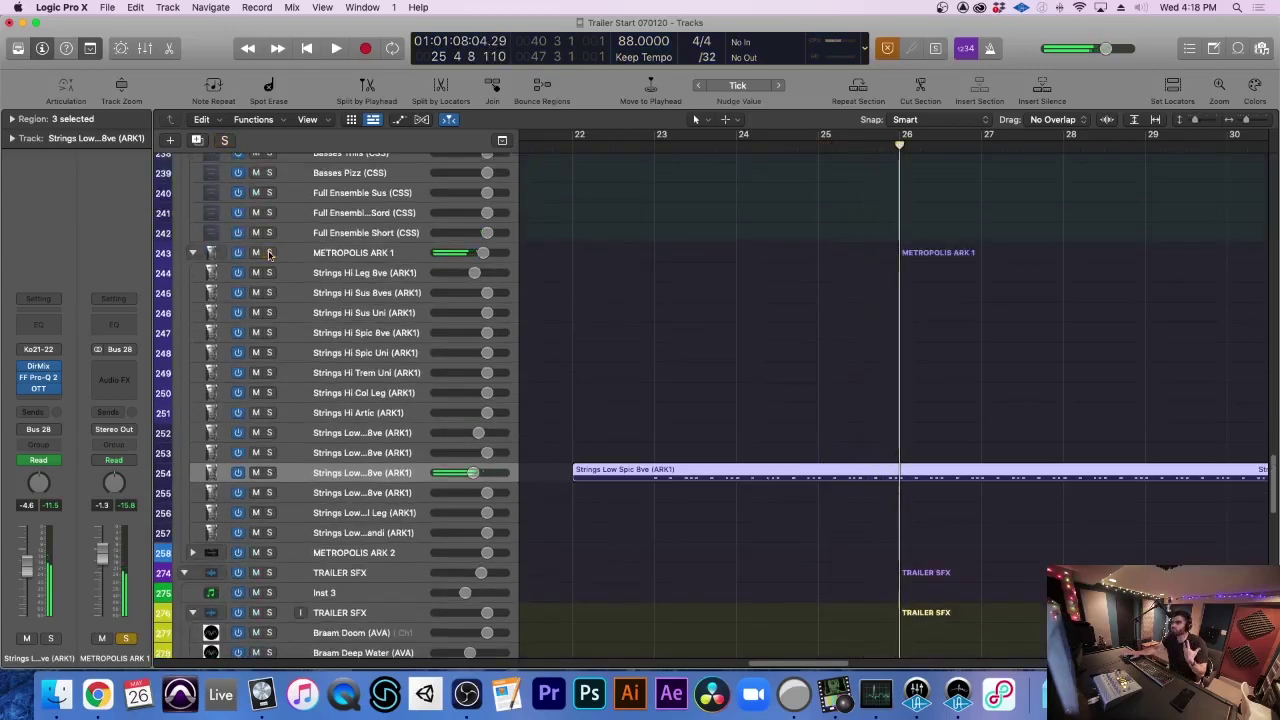
Solo the entire STRINGS stack and play it from just before bar 23
scroll(310, 281, "up", 10)
scroll(310, 281, "up", 8)
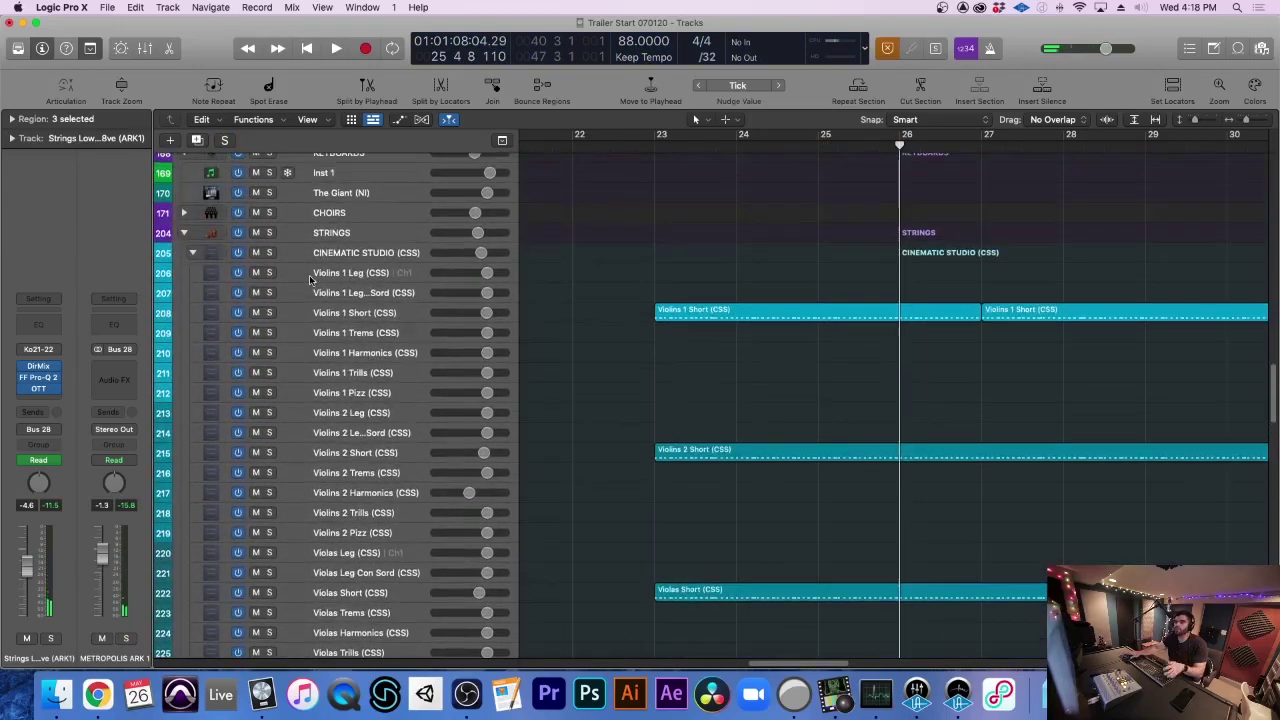
left_click(268, 258)
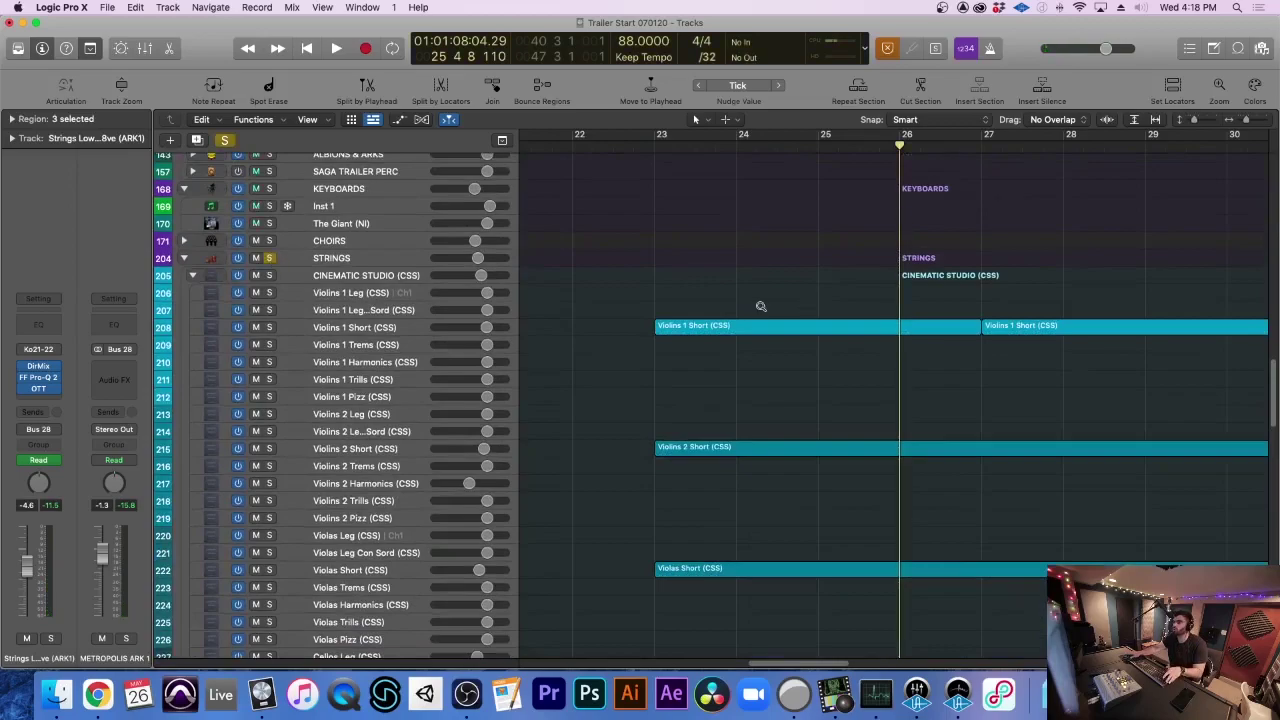
scroll(760, 306, "up", 2)
left_click(632, 149)
key("space")
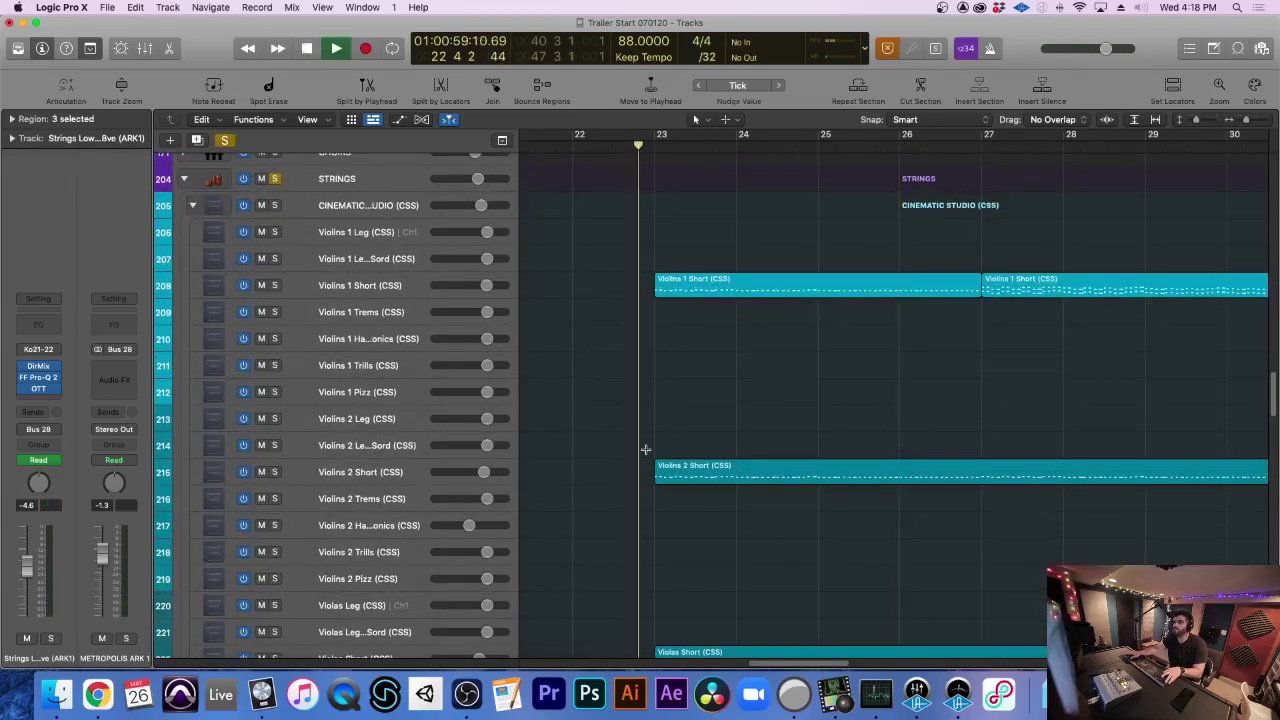
Compare the strings with and without the Strings Low Spic 8ve (ARK1) track by muting and unmuting it, and stop playback
scroll(646, 453, "down", 1)
scroll(646, 453, "down", 7)
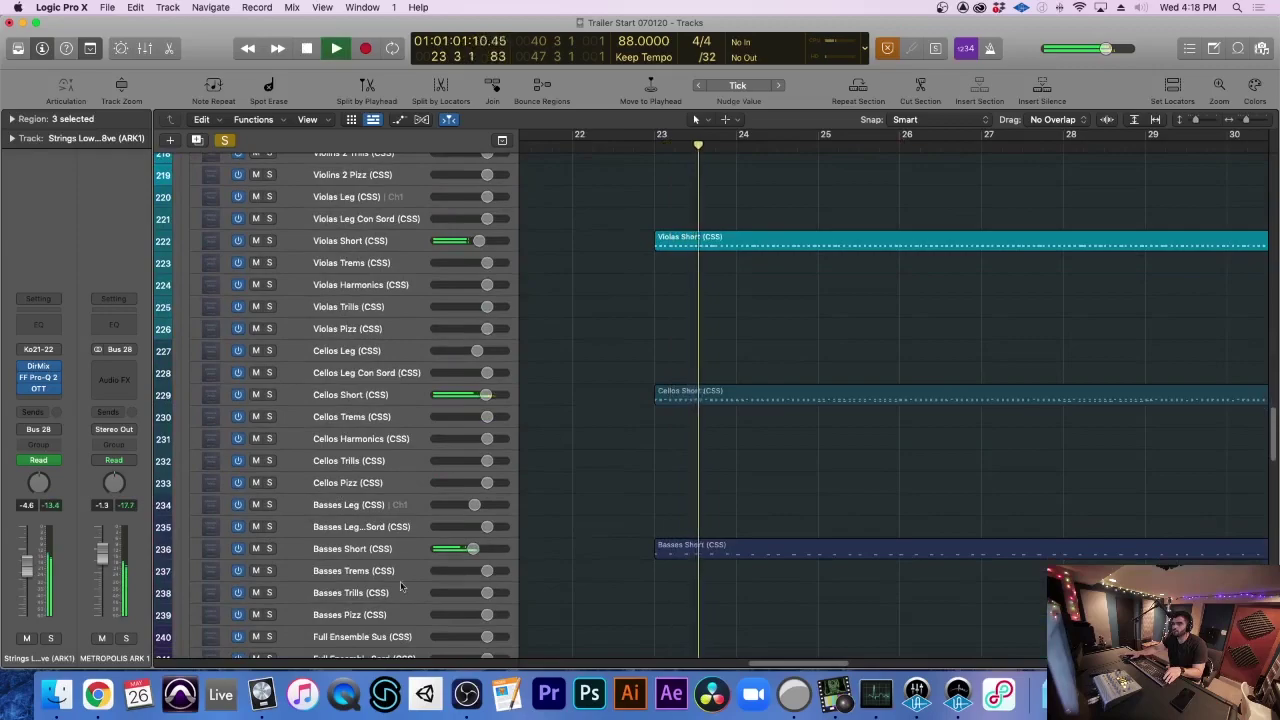
scroll(456, 535, "down", 10)
left_click(256, 544)
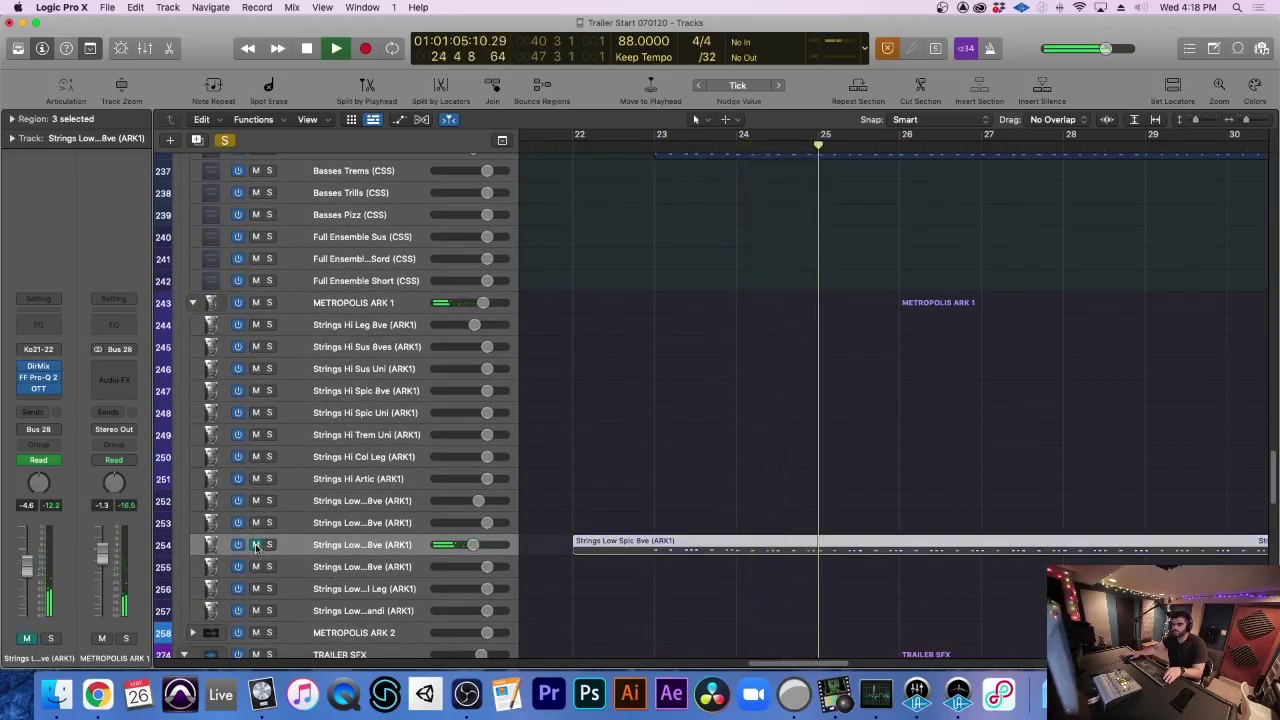
left_click(256, 544)
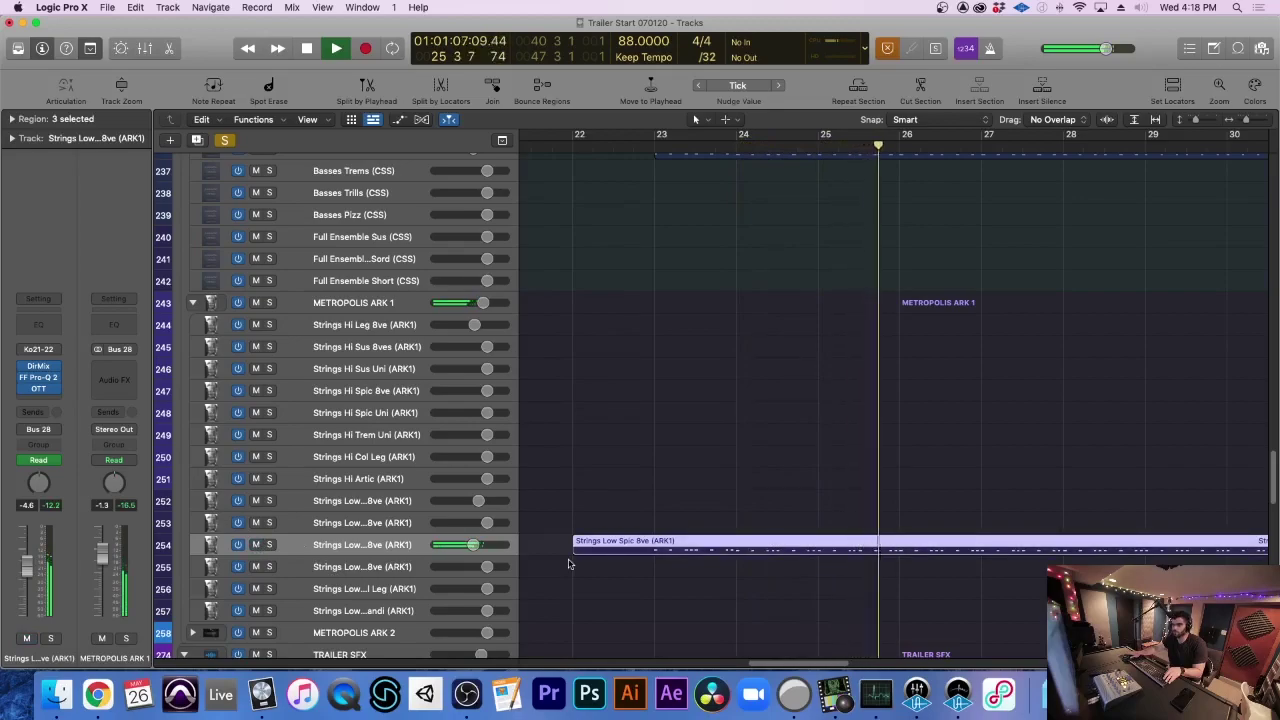
scroll(455, 480, "up", 3)
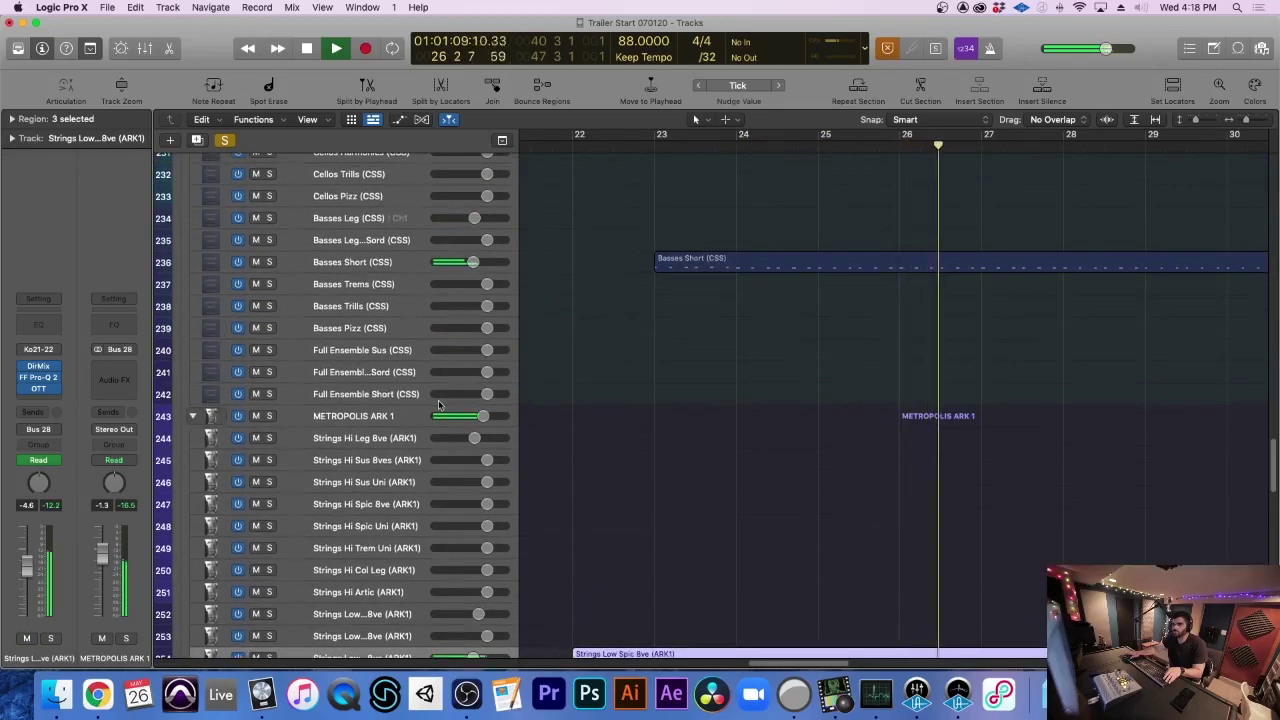
scroll(467, 462, "down", 3)
key("space")
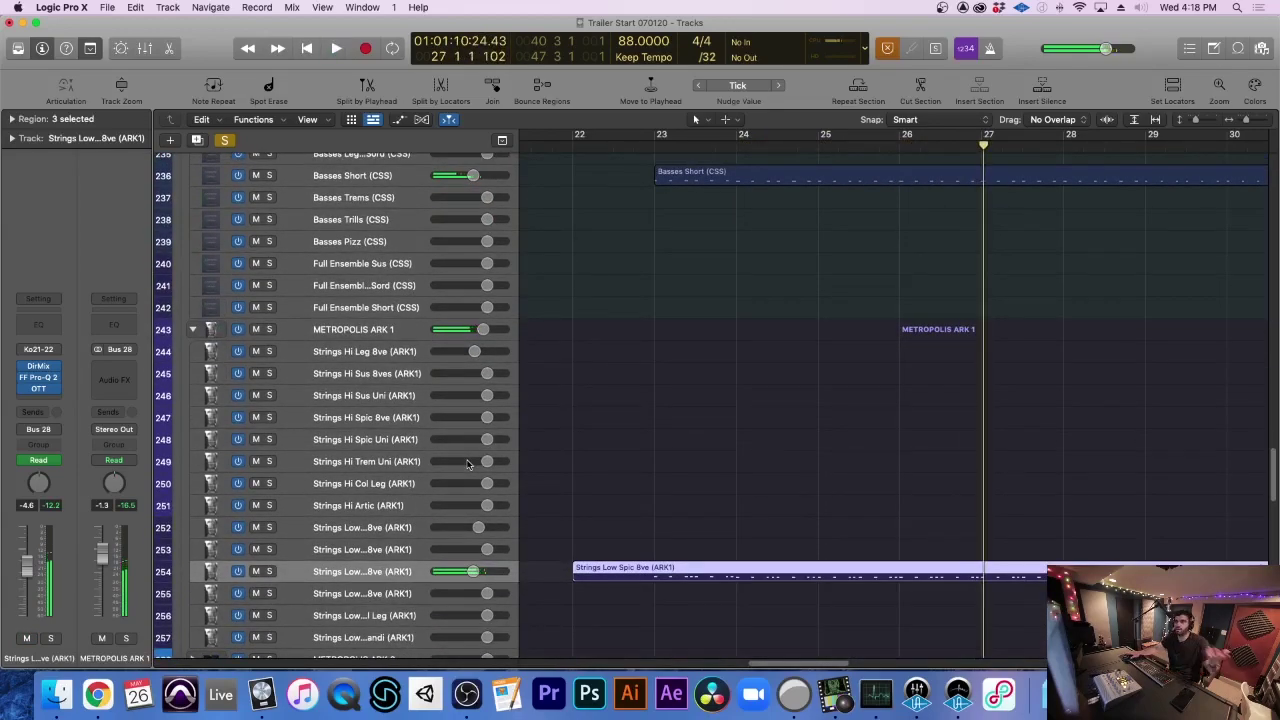
Solo the Omnisphere Sub Bass track in the SOFT SYNTHS stack and play it from just before bar 23
key("super+Left")
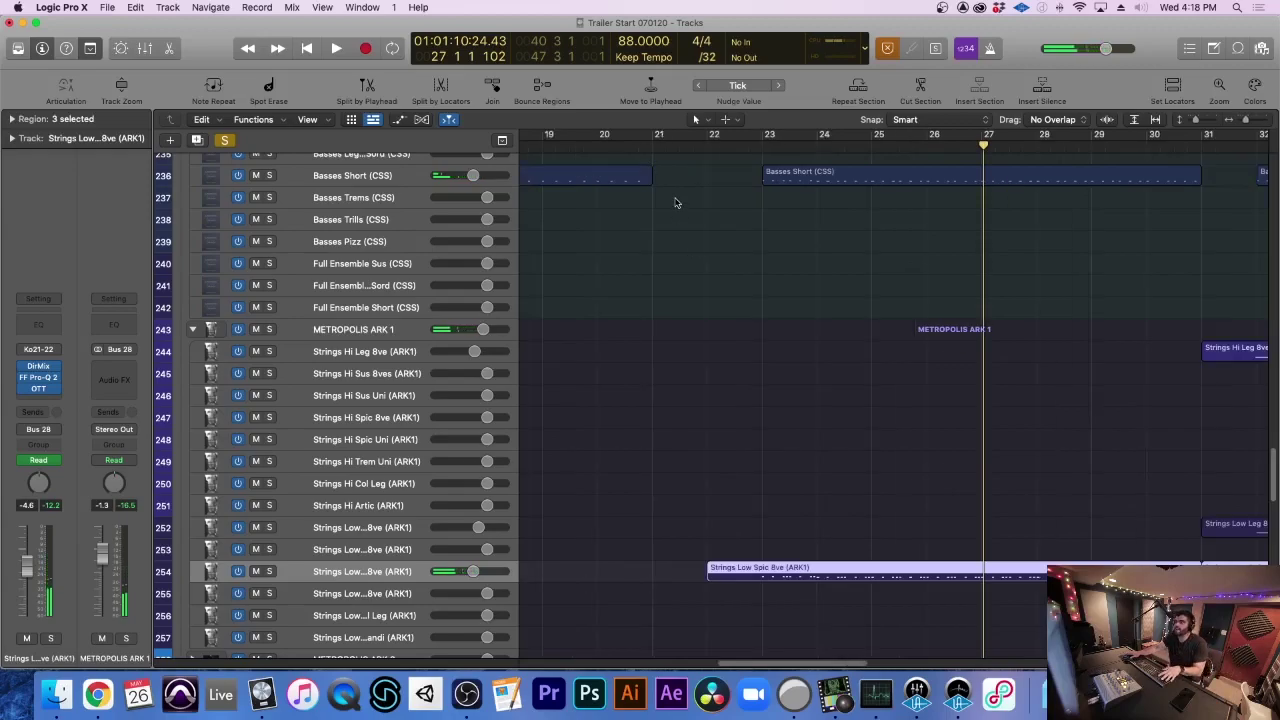
left_click(748, 145)
scroll(674, 336, "right", 2)
scroll(674, 336, "down", 10)
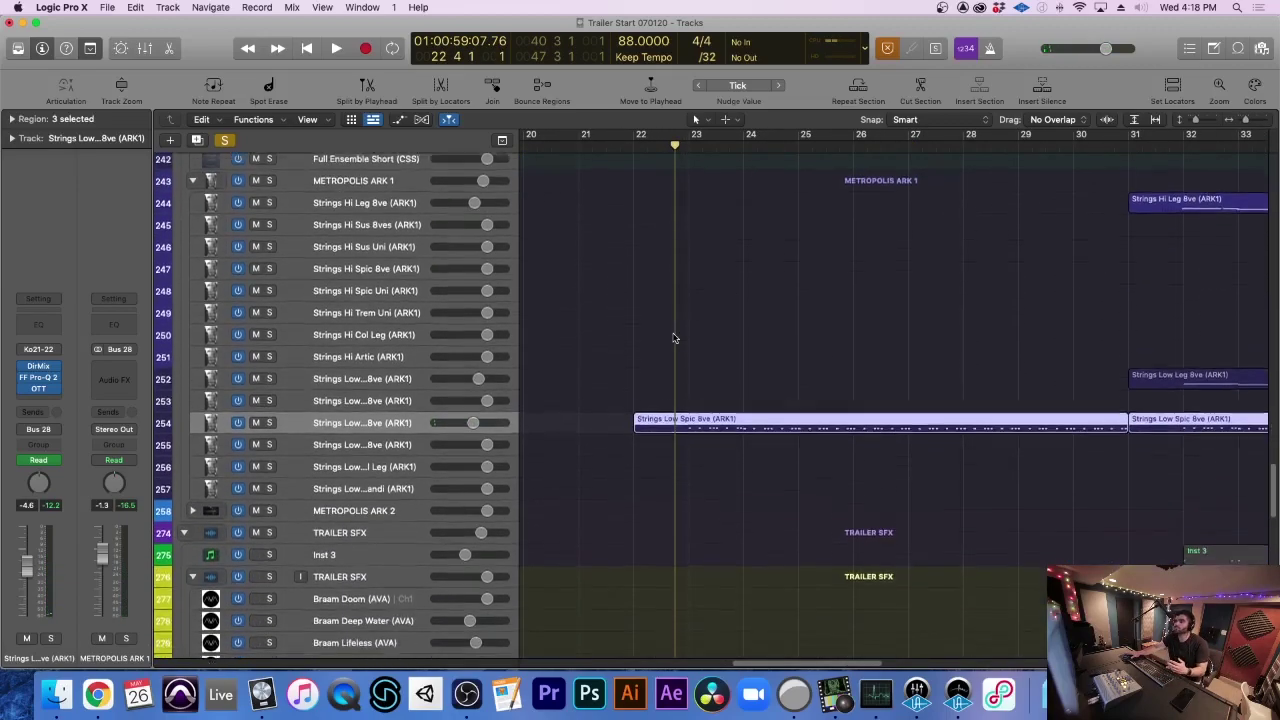
scroll(674, 337, "down", 15)
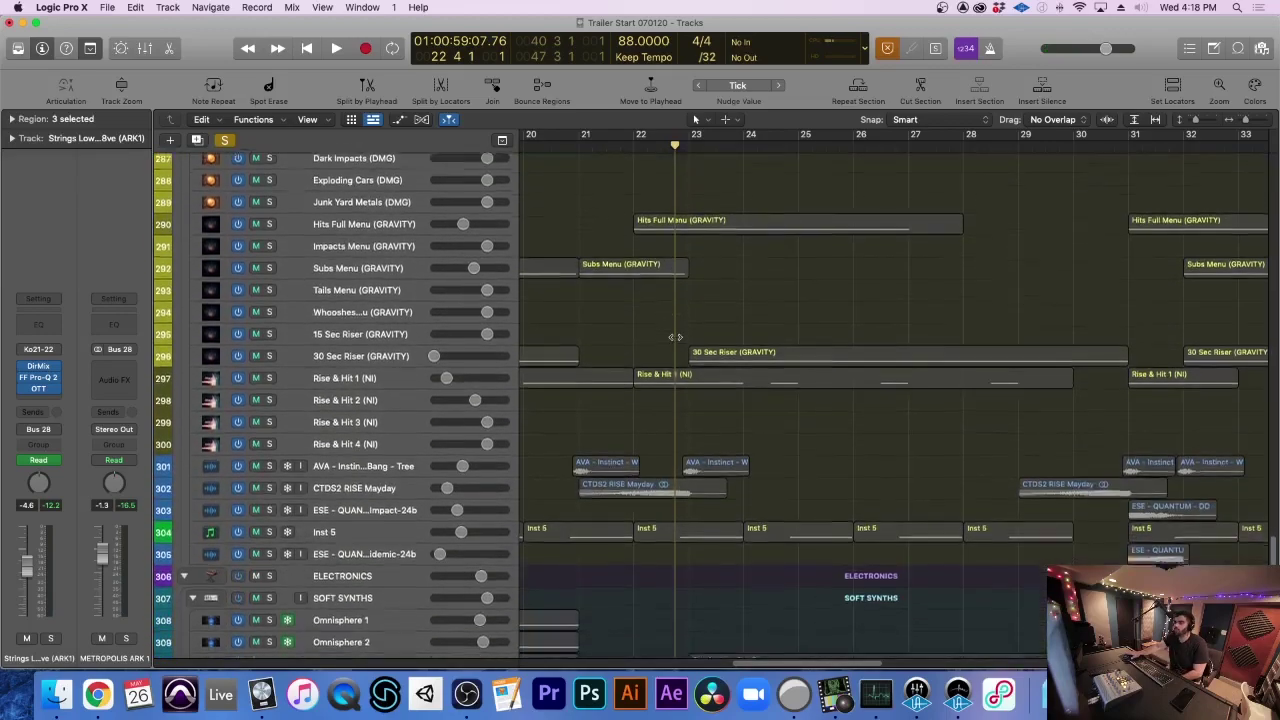
scroll(676, 337, "down", 3)
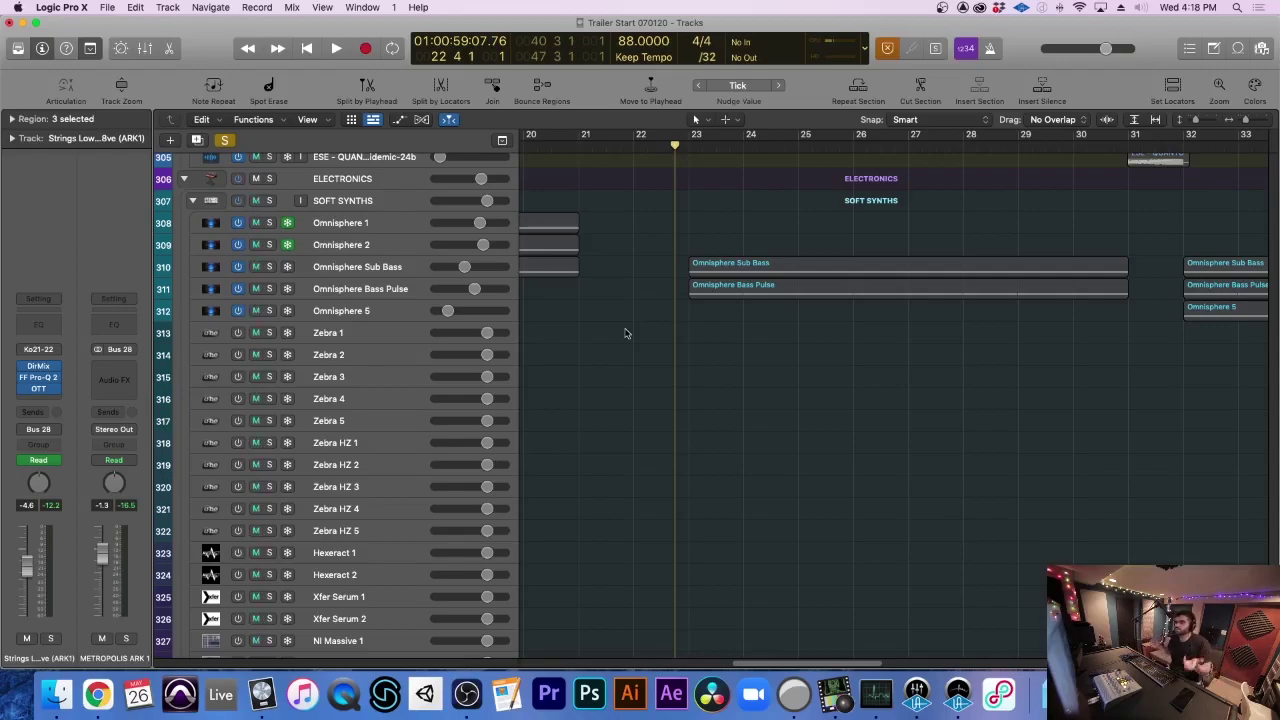
key("super+Down")
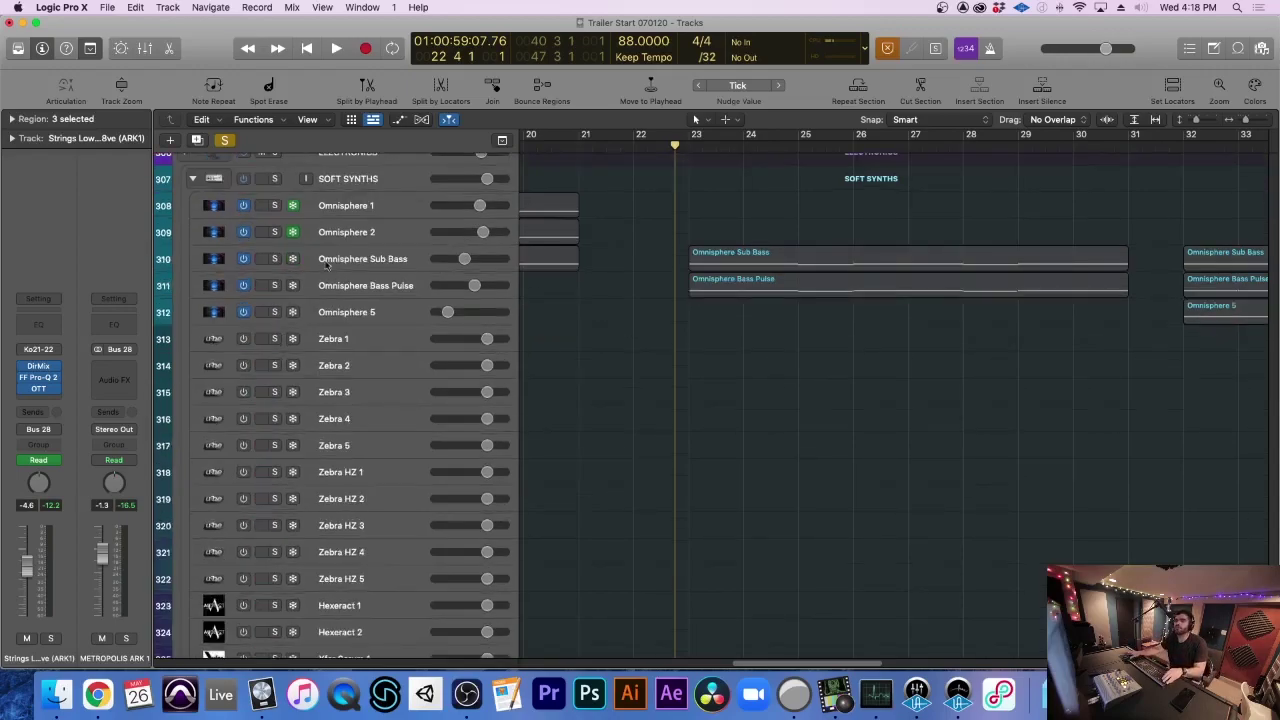
left_click(277, 260)
key("space")
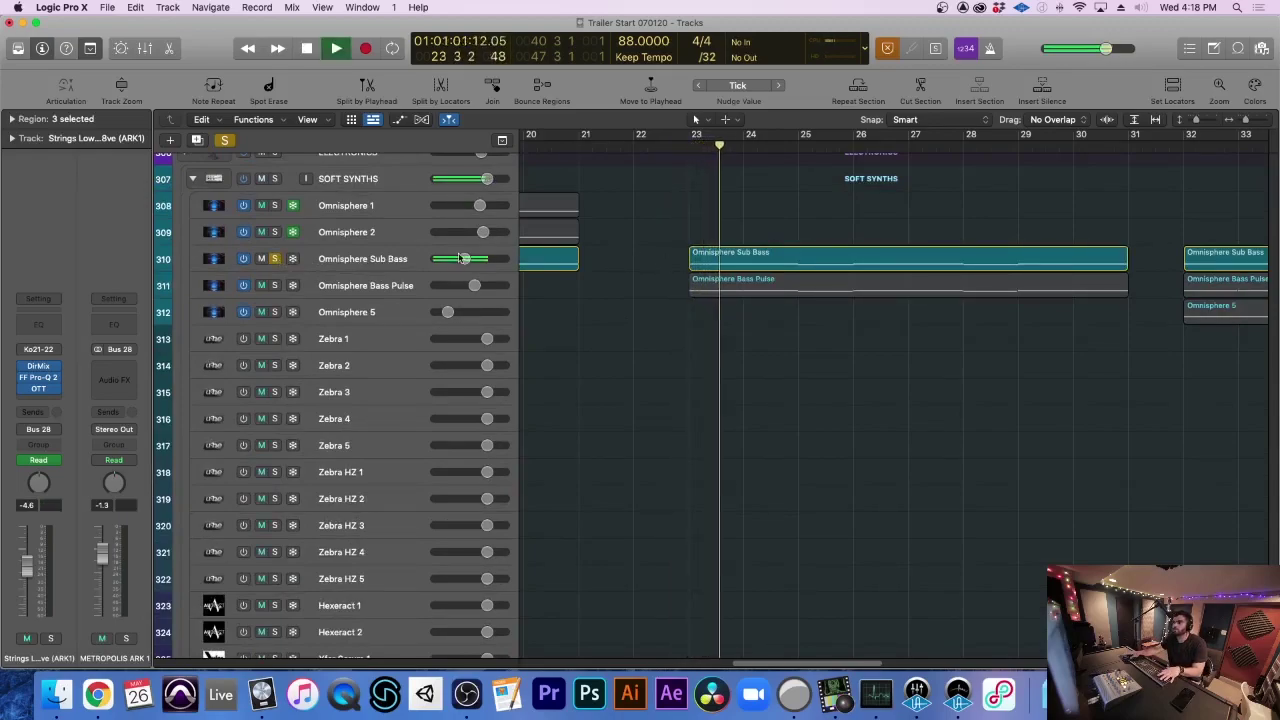
Solo the Omnisphere Bass Pulse track alongside the Sub Bass, listen to both together, and stop playback
key("super+Down")
scroll(675, 263, "up", 4)
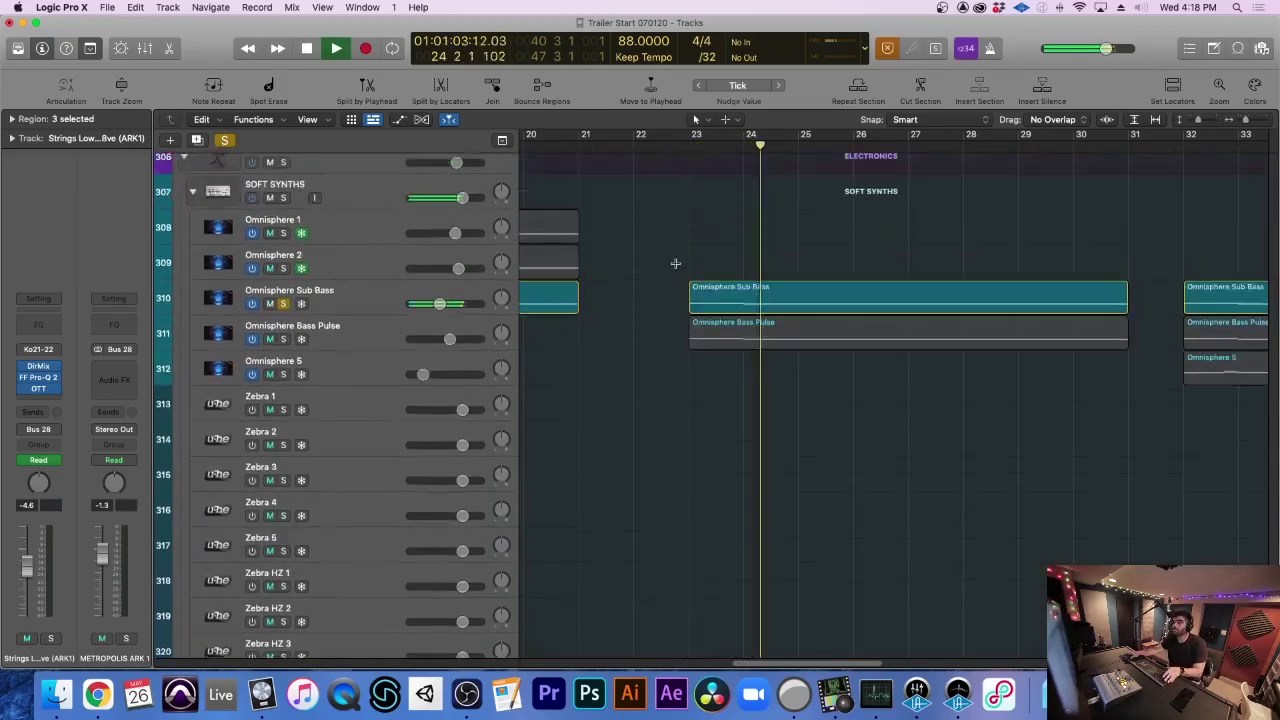
left_click(285, 386)
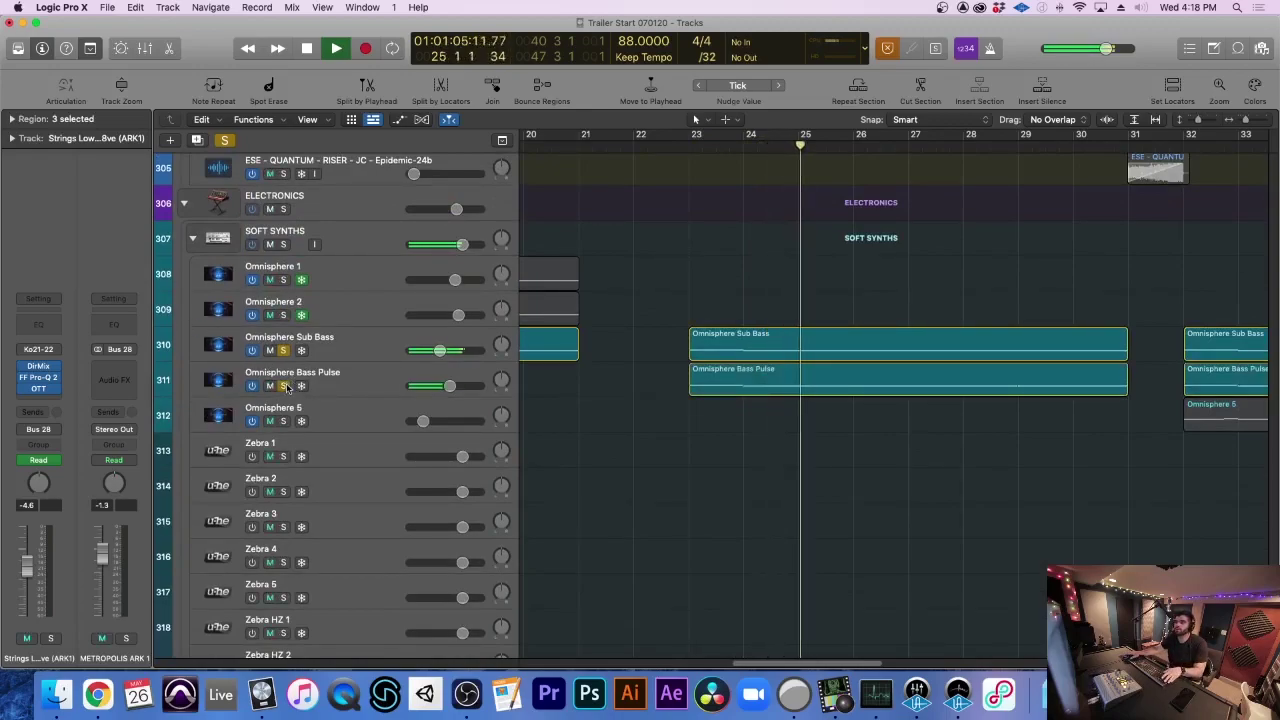
scroll(560, 402, "right", 2)
key("super+Down")
key("super+Down")
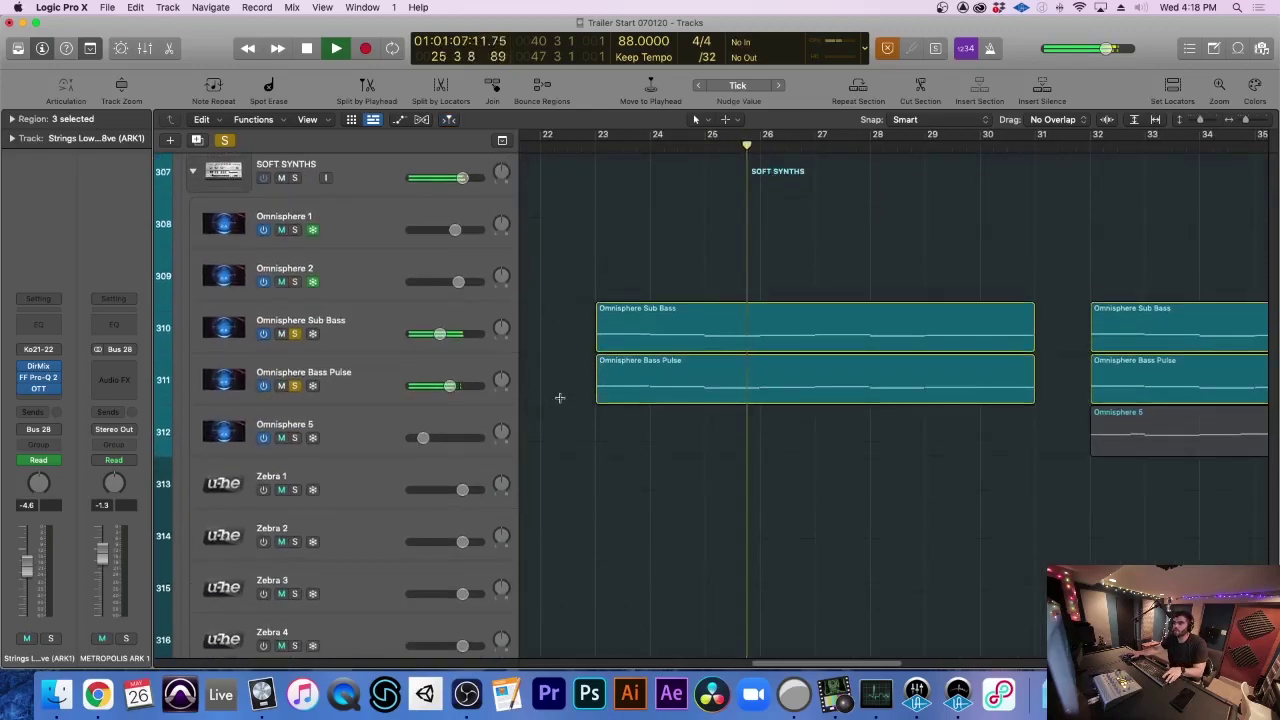
key("super+Up")
scroll(603, 396, "left", 2)
scroll(603, 396, "left", 1)
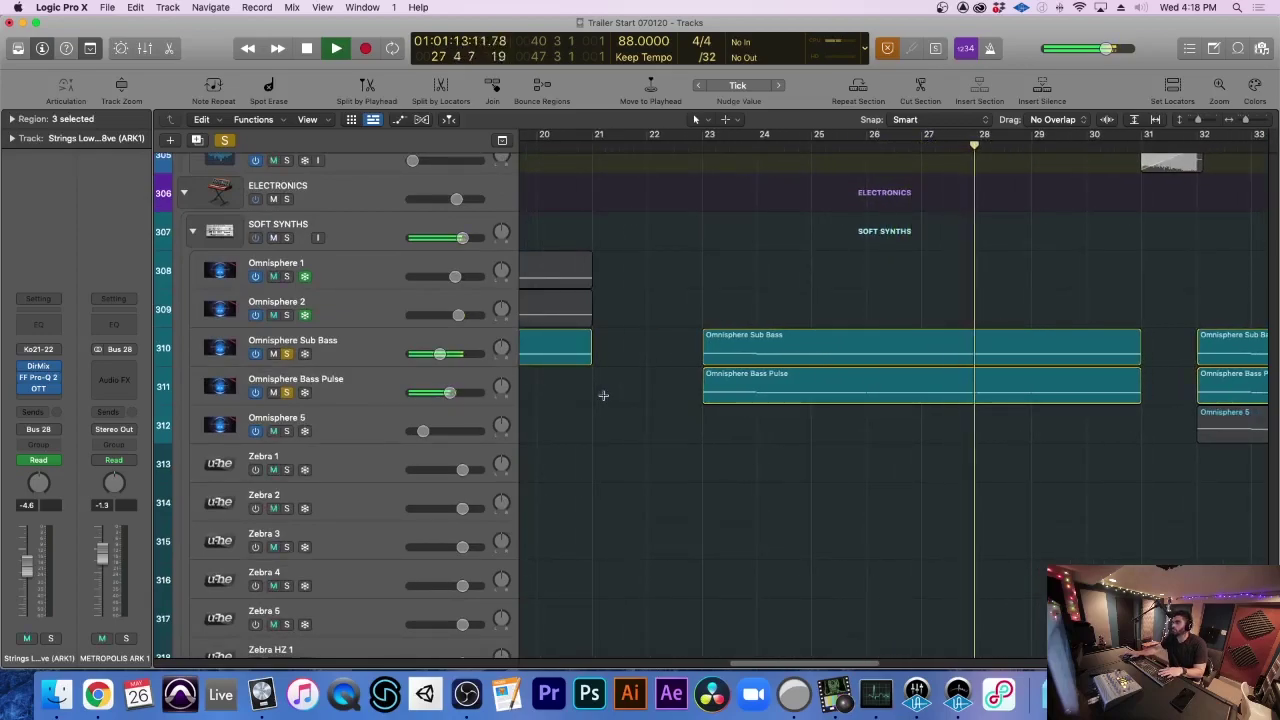
key("space")
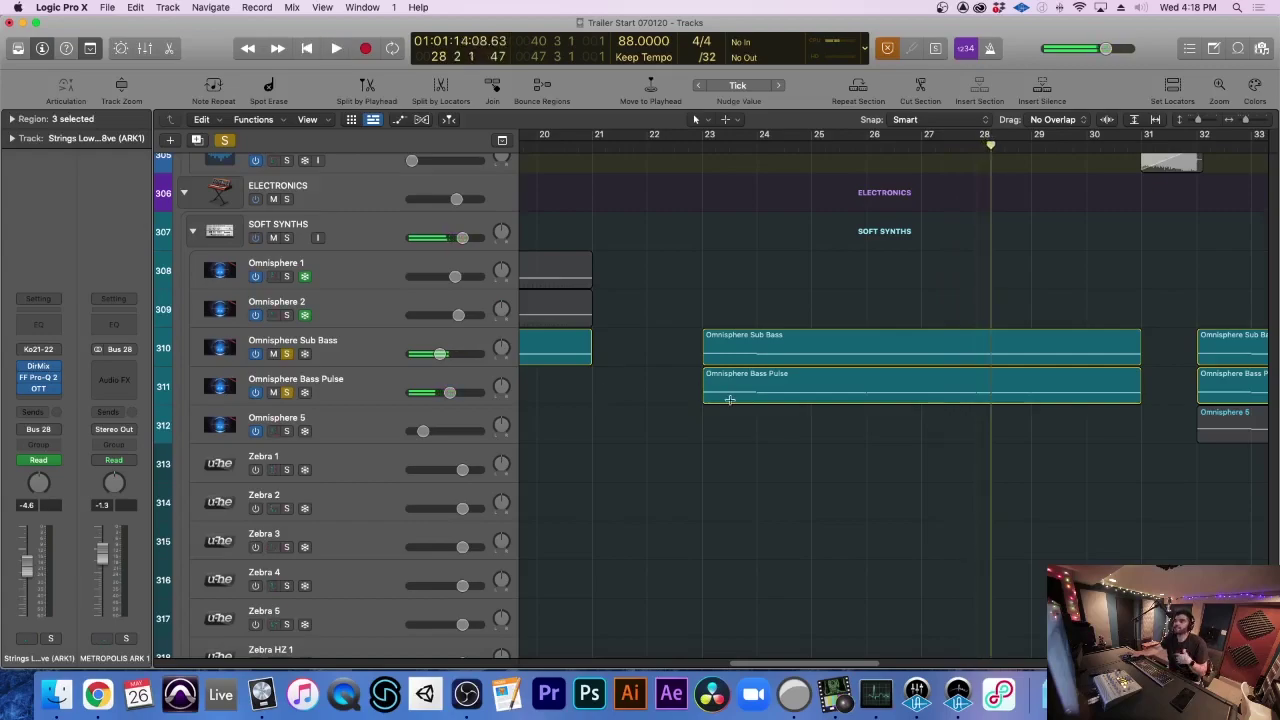
Solo the STRINGS stack and move the playhead to just before bar 23
scroll(732, 399, "up", 5)
scroll(734, 398, "up", 15)
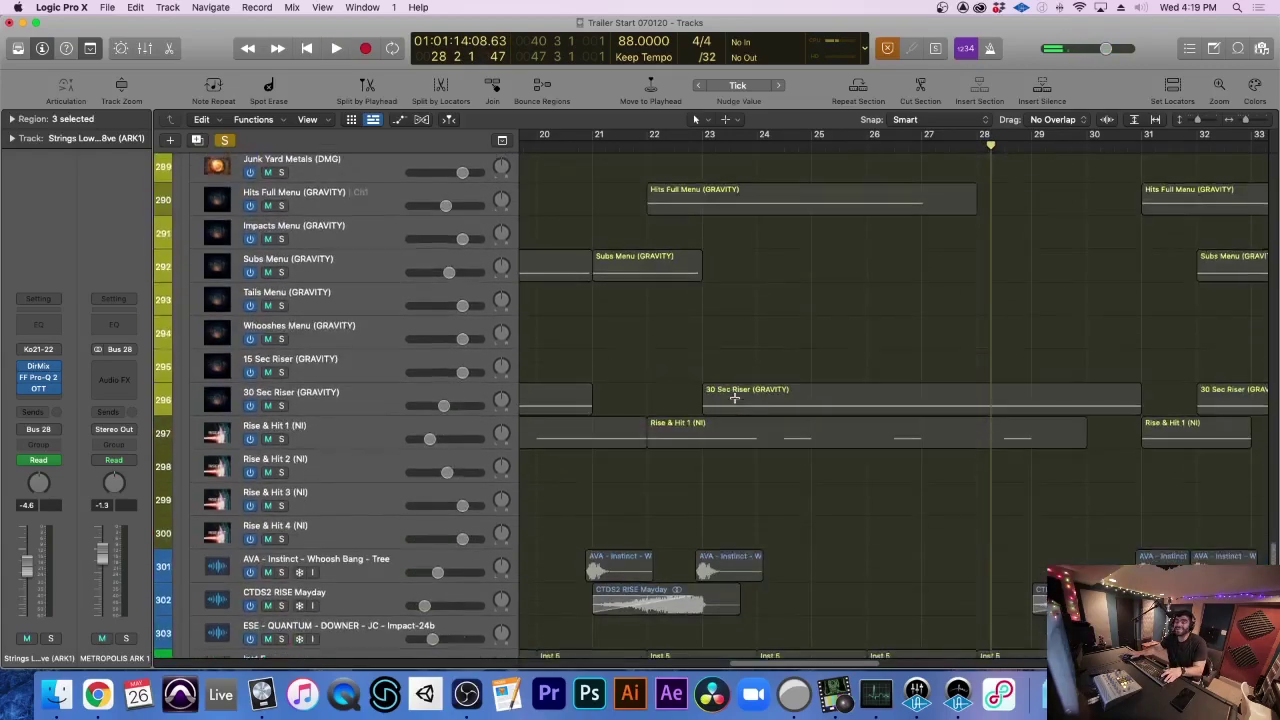
scroll(734, 398, "up", 3)
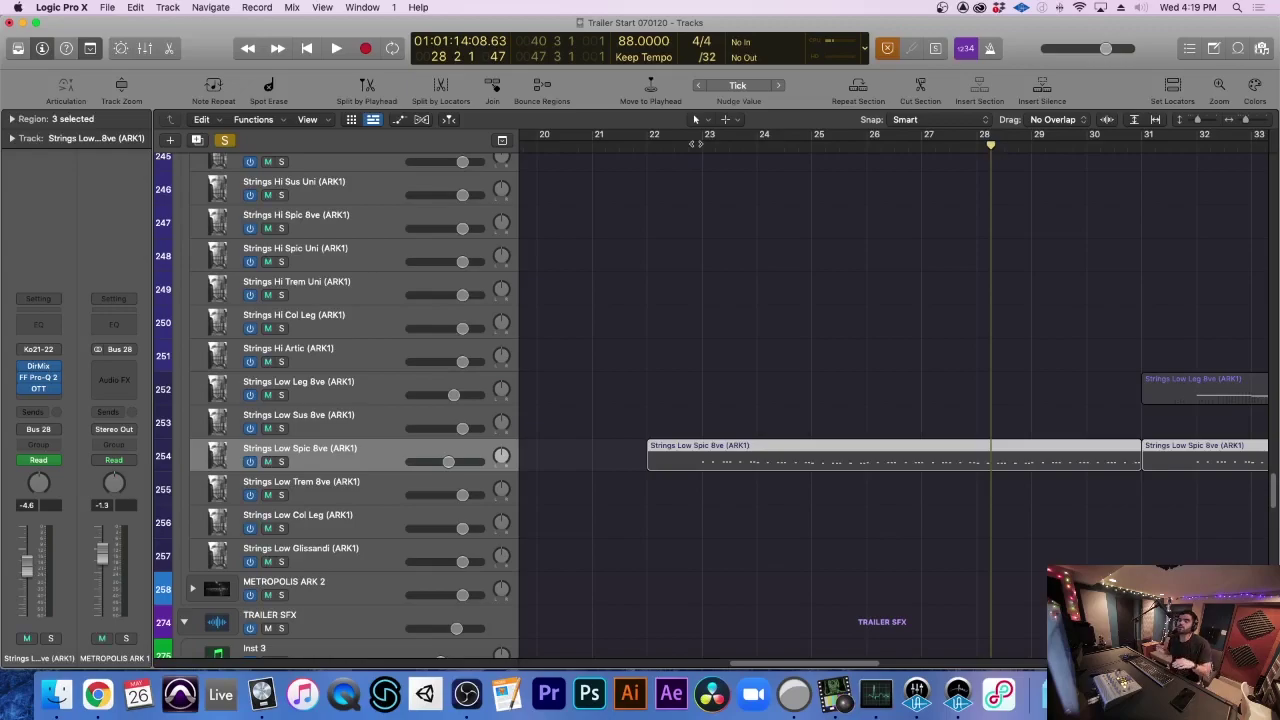
scroll(699, 187, "up", 10)
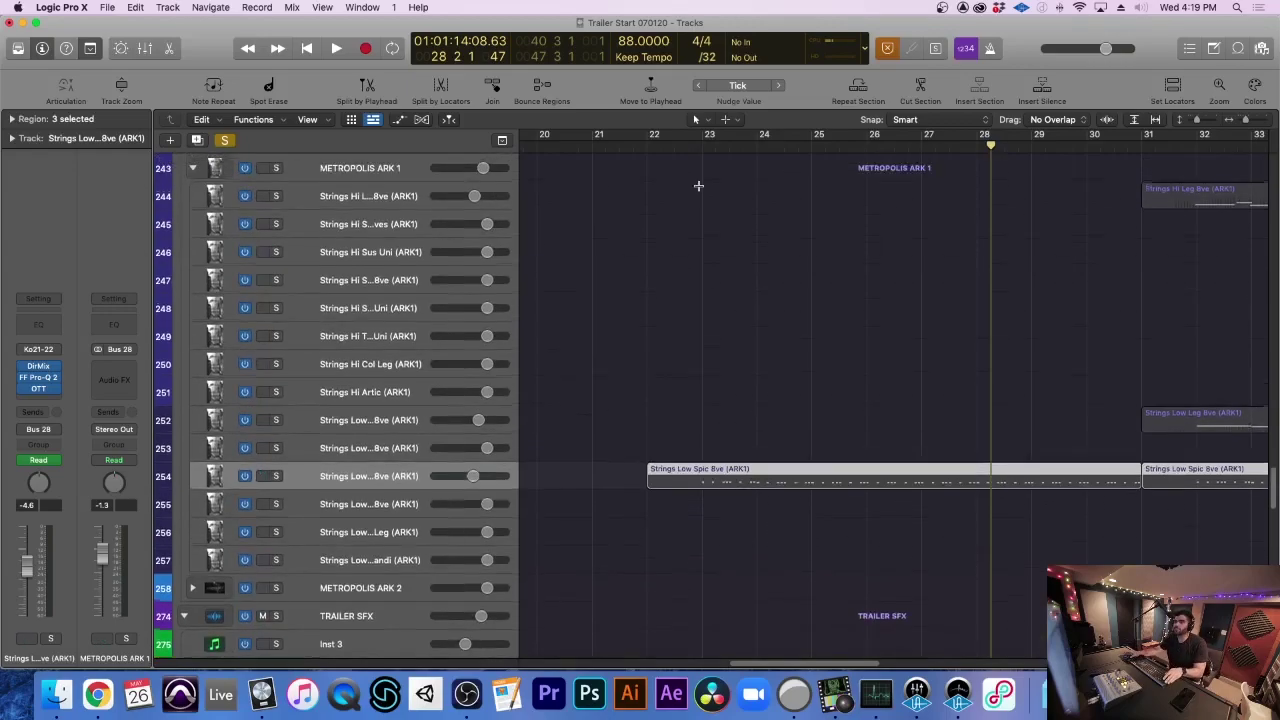
scroll(699, 187, "up", 10)
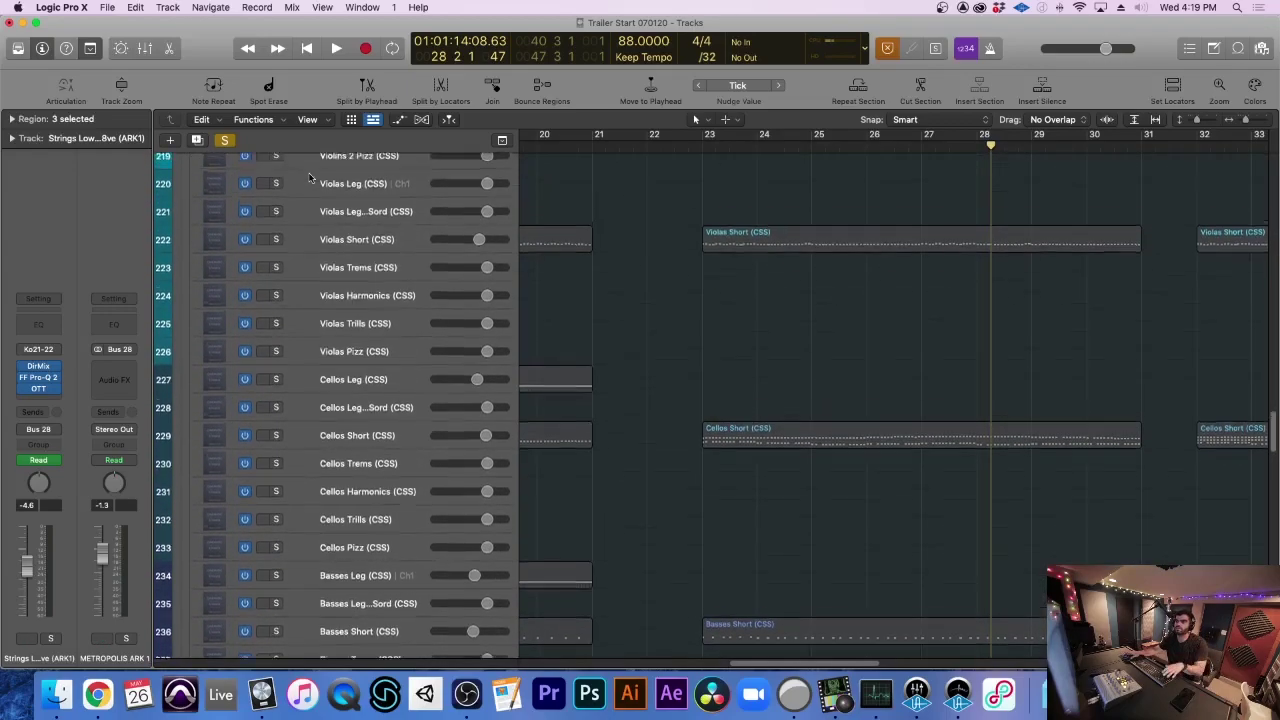
scroll(303, 224, "up", 2)
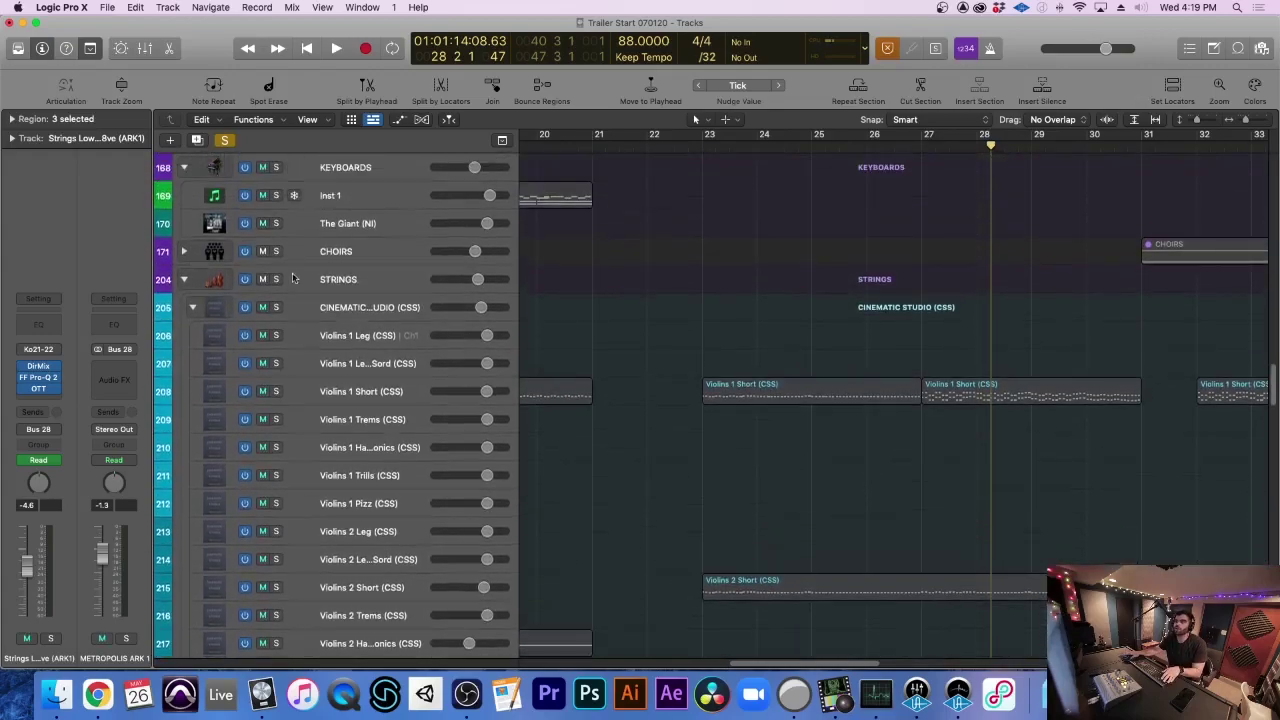
left_click(276, 280)
left_click(687, 150)
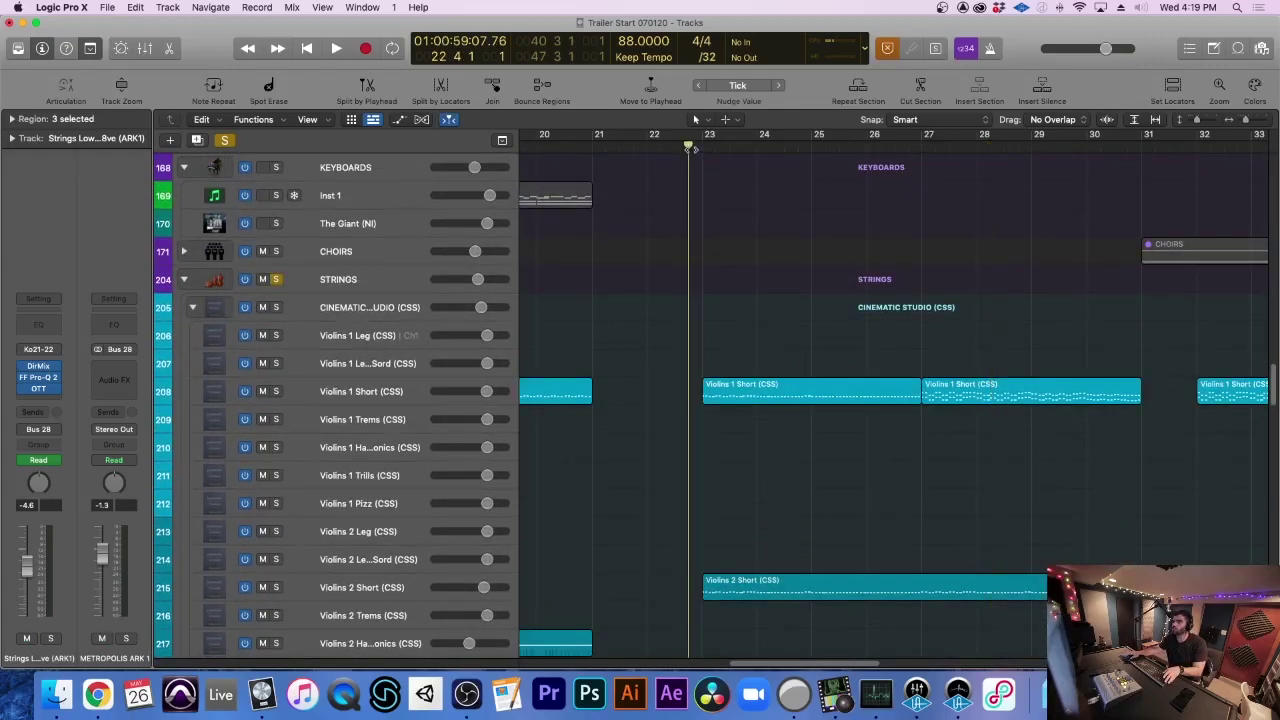
Play the soloed strings and compare them with and without the SOFT SYNTHS stack by toggling its solo, then stop playback
key("space")
key("super+Up")
scroll(722, 417, "down", 20)
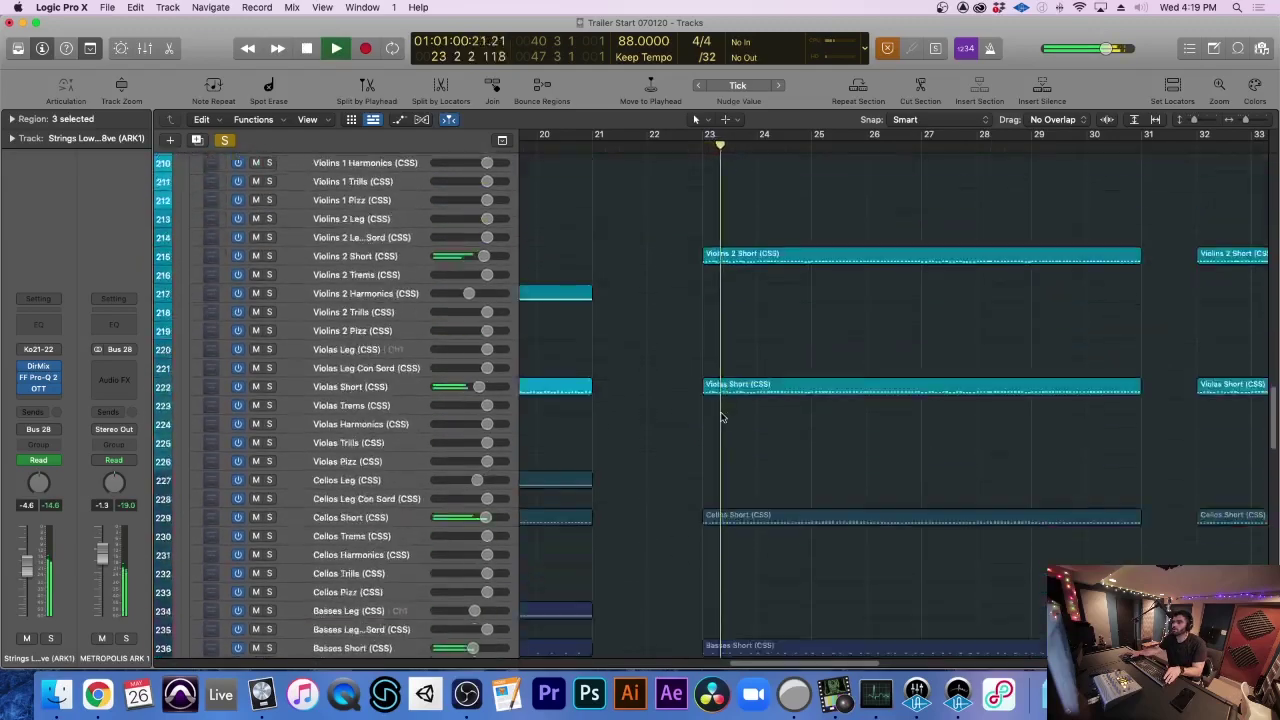
scroll(722, 417, "down", 4)
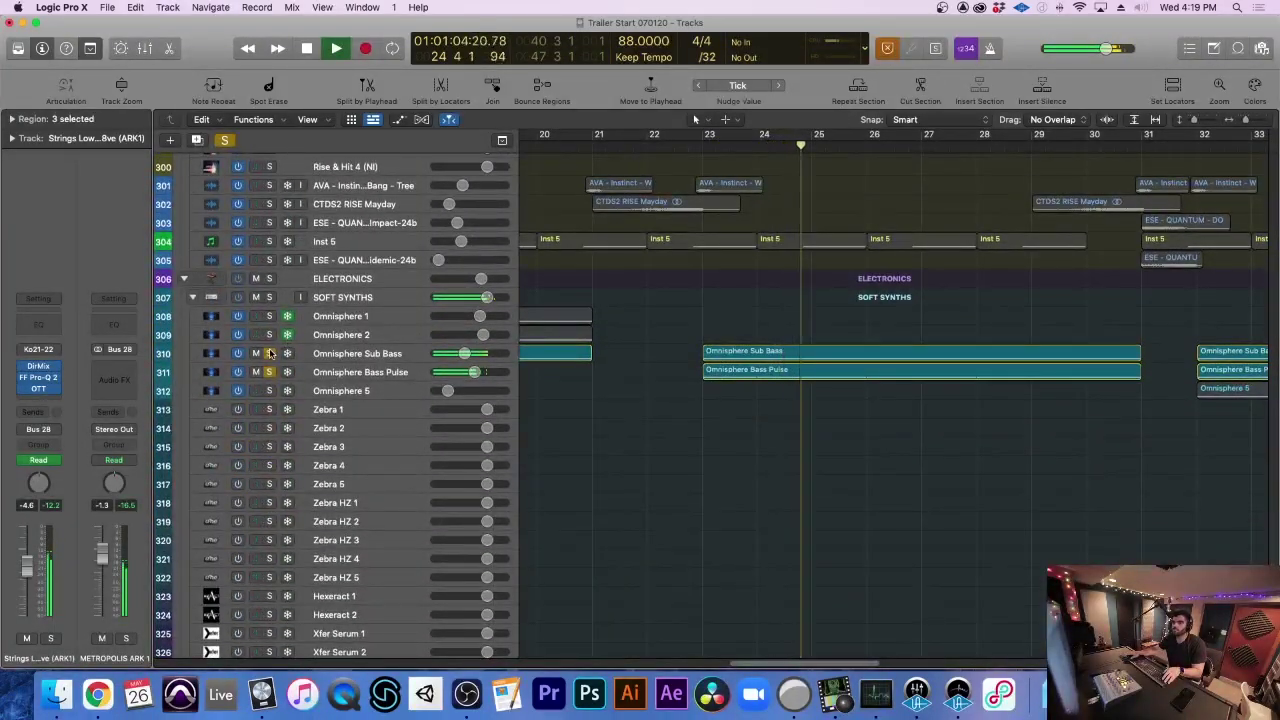
left_click(270, 298)
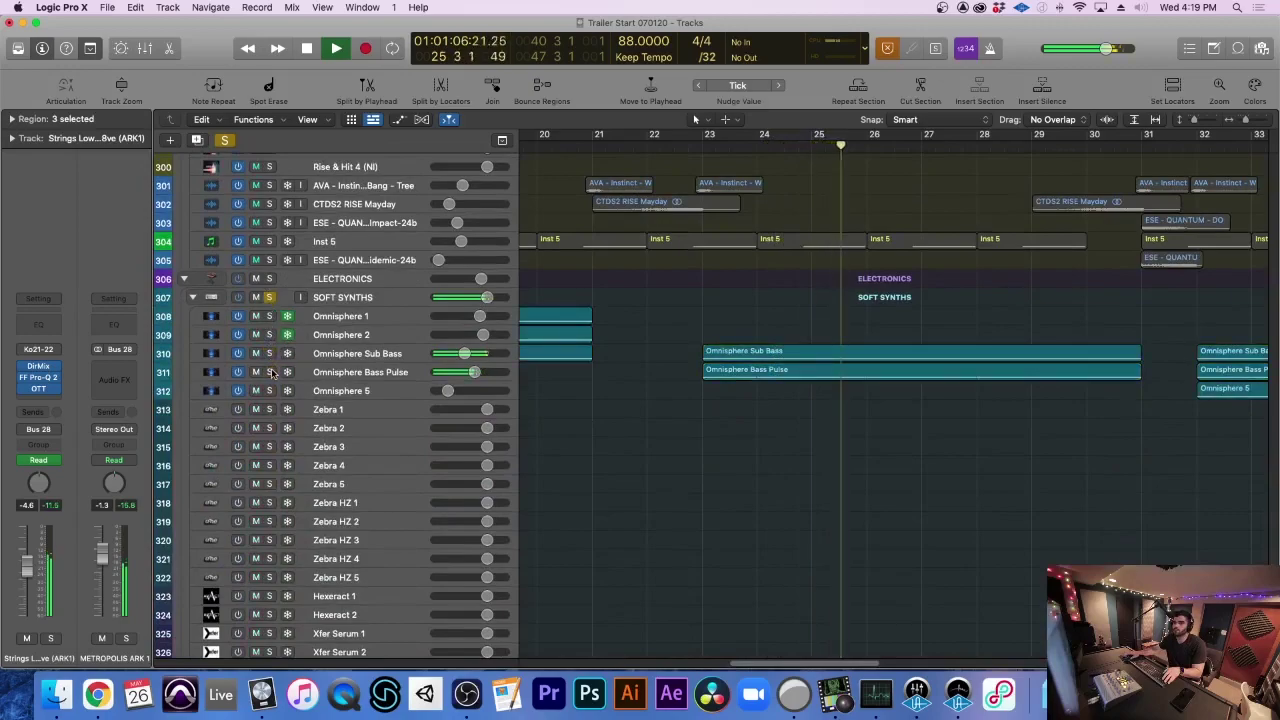
left_click(269, 297)
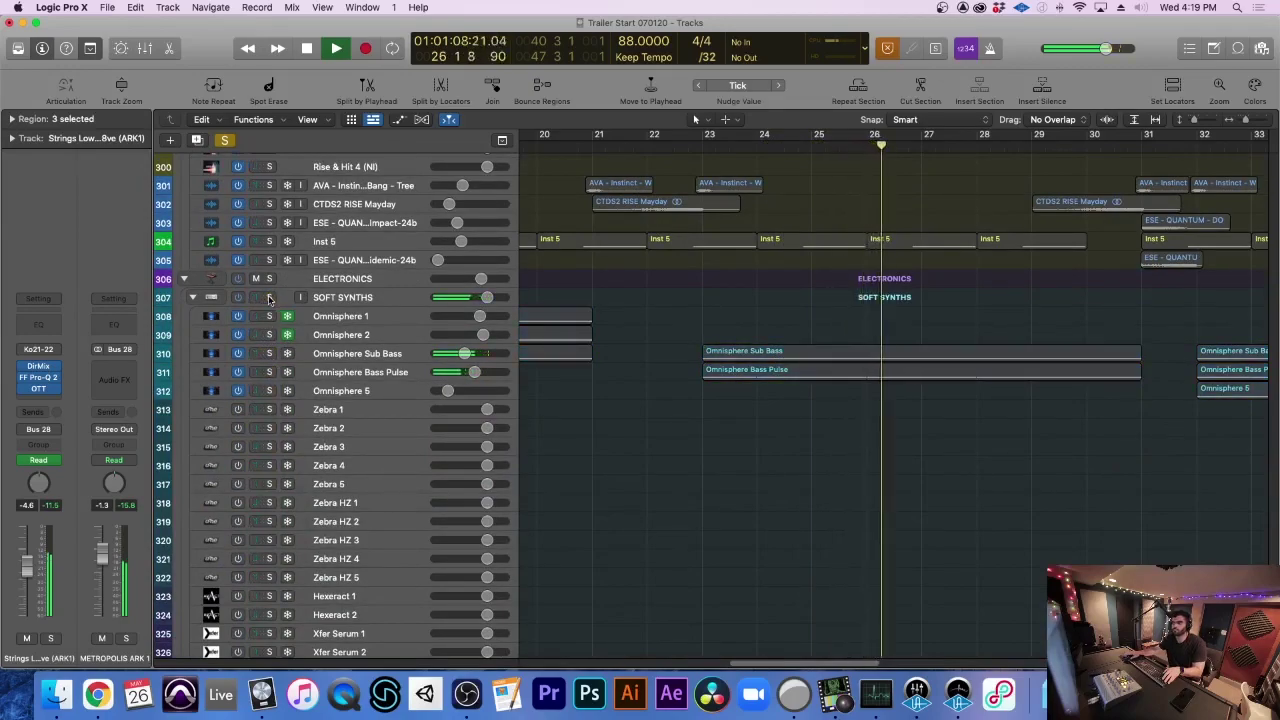
left_click(269, 297)
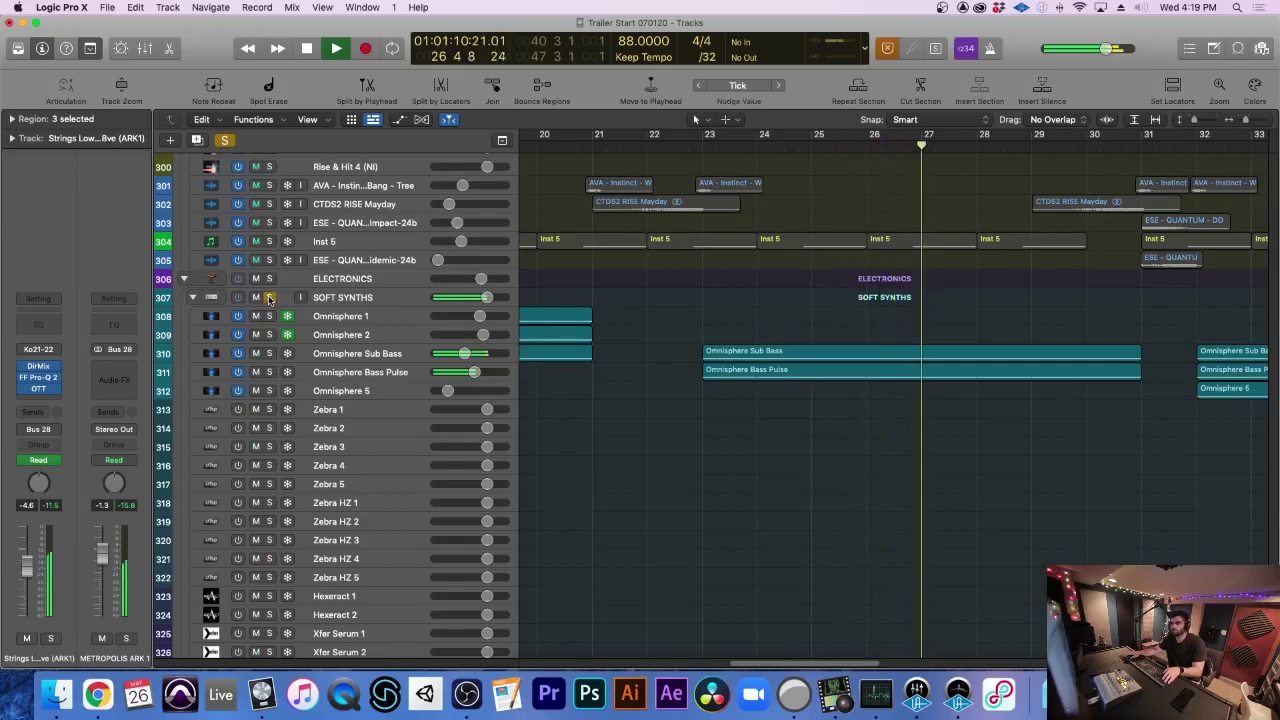
left_click(269, 297)
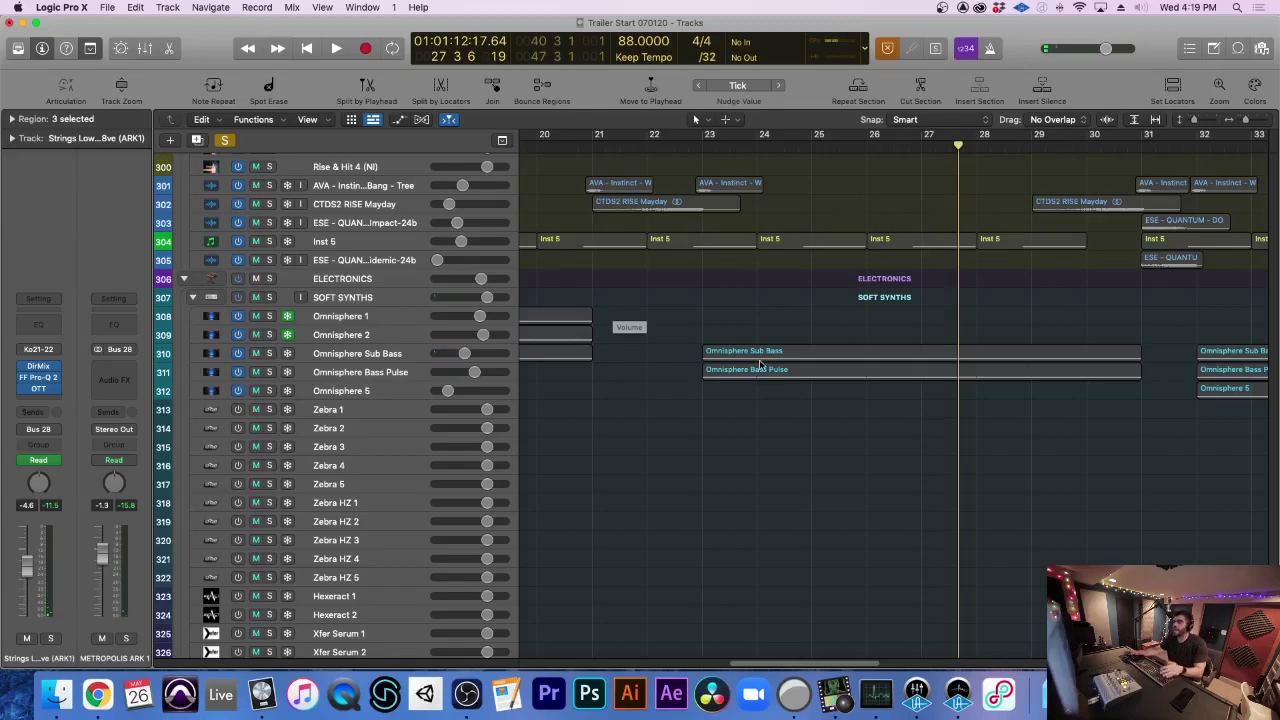
Review the hit and riser tracks above the SOFT SYNTHS stack and clear the solo from the STRINGS stack
key("super+Left")
scroll(731, 298, "right", 2)
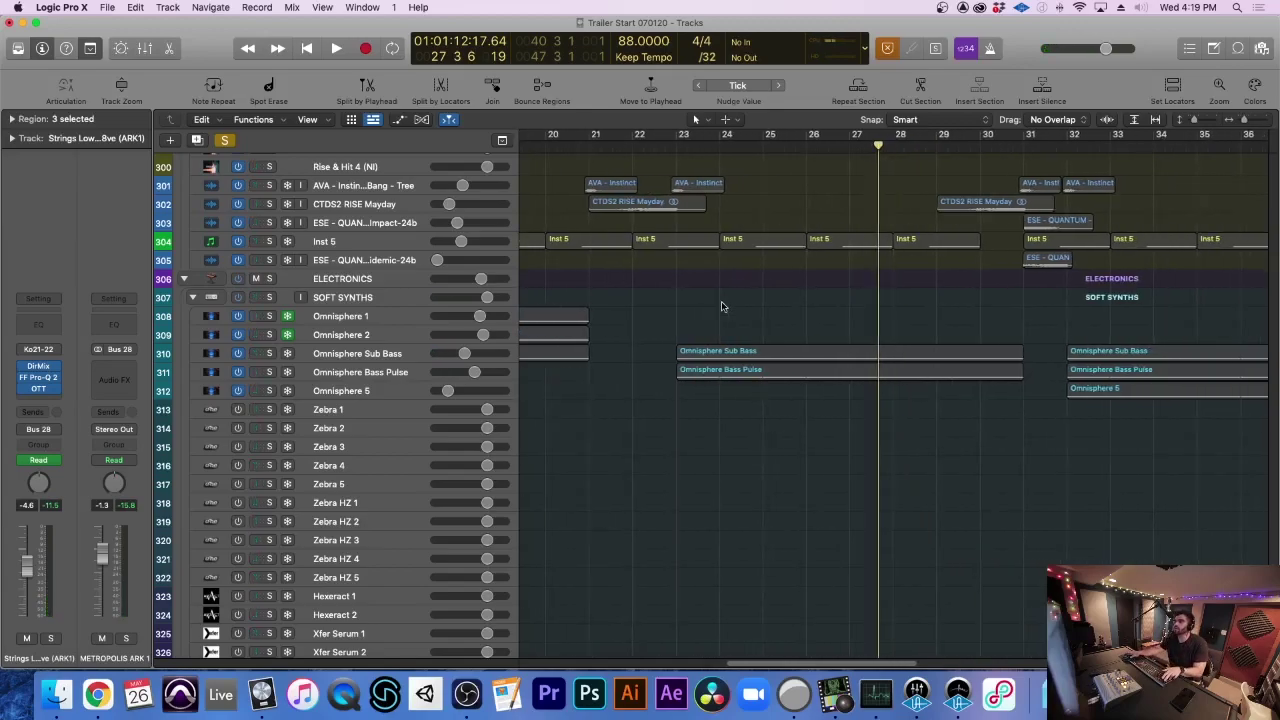
scroll(700, 310, "up", 5)
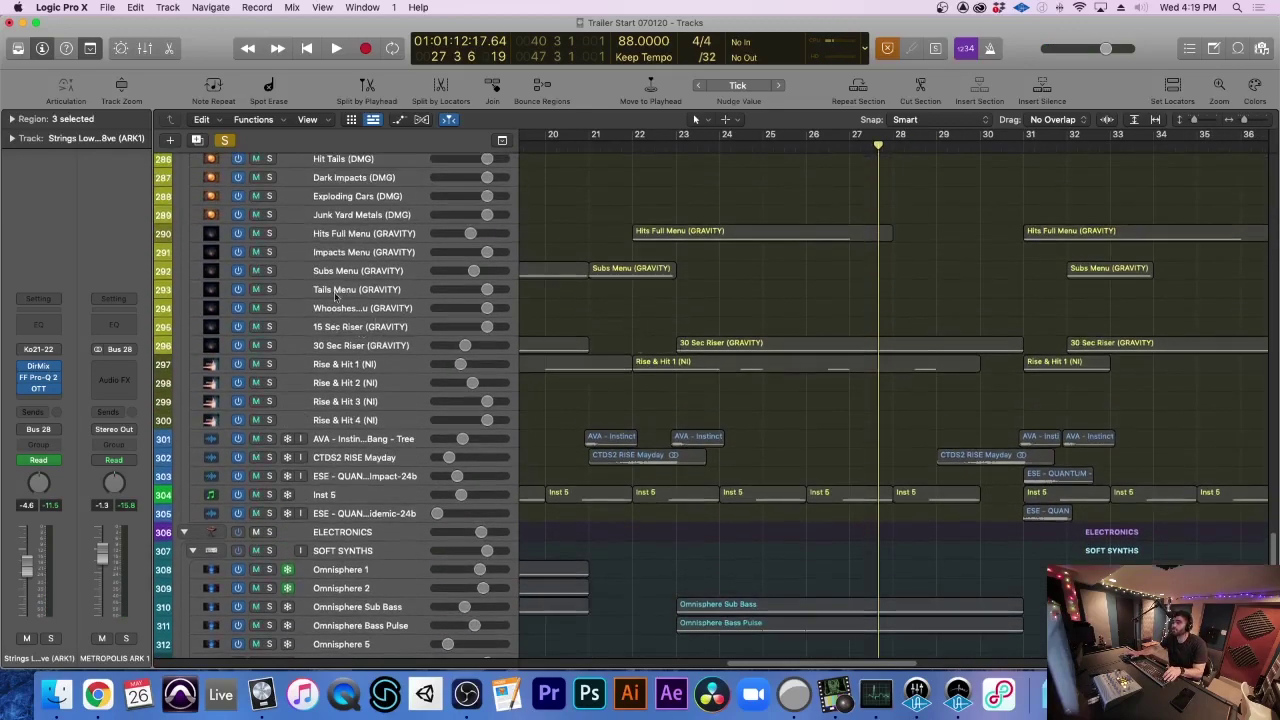
scroll(550, 415, "left", 1)
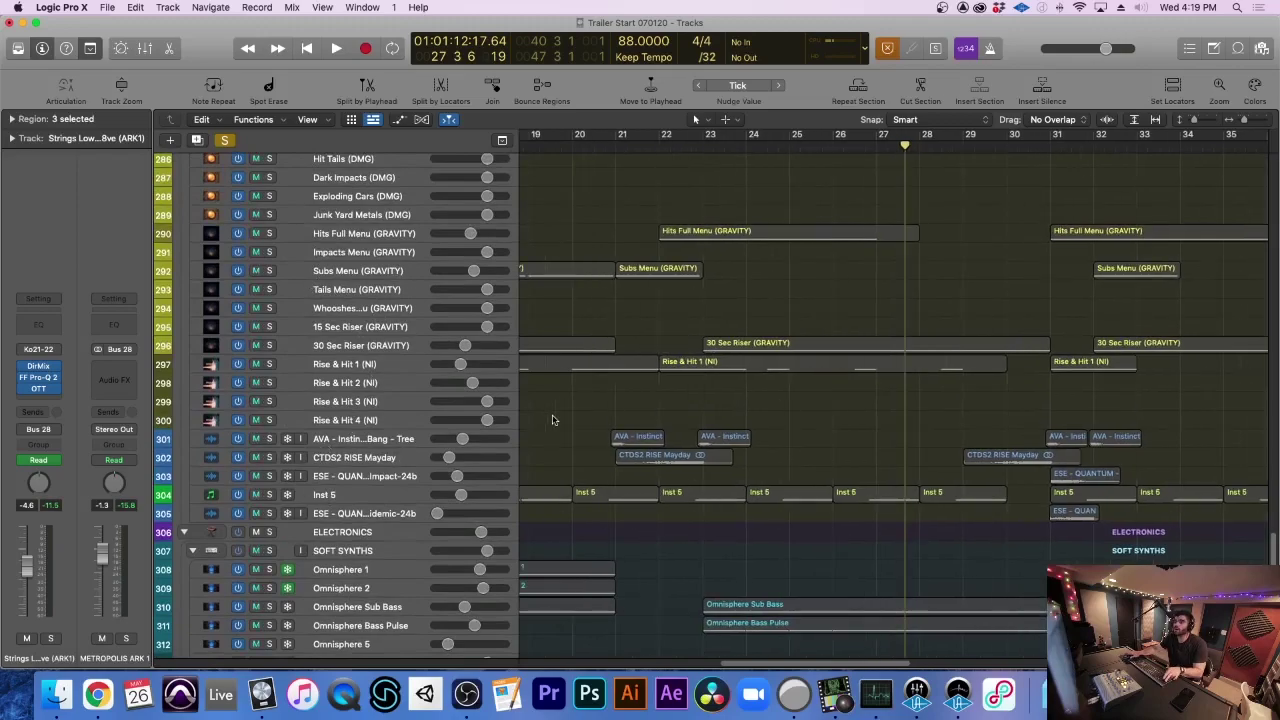
scroll(622, 247, "up", 1)
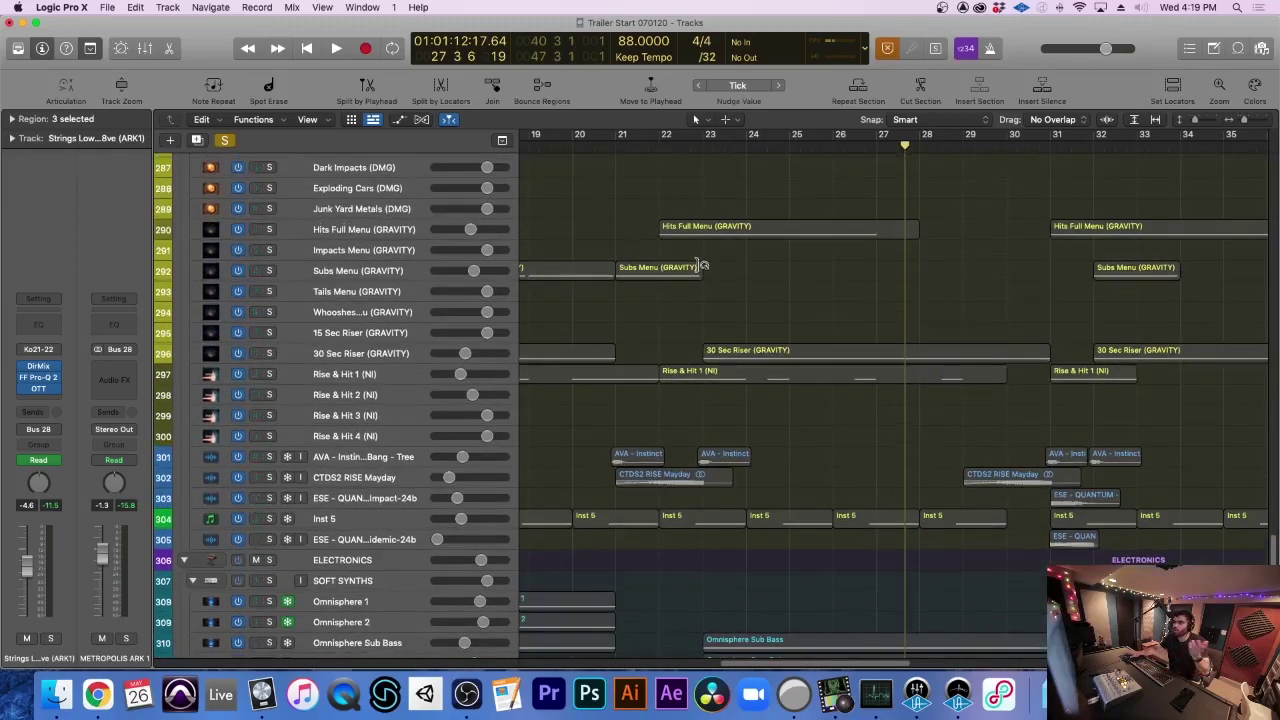
scroll(701, 264, "up", 10)
scroll(701, 264, "up", 5)
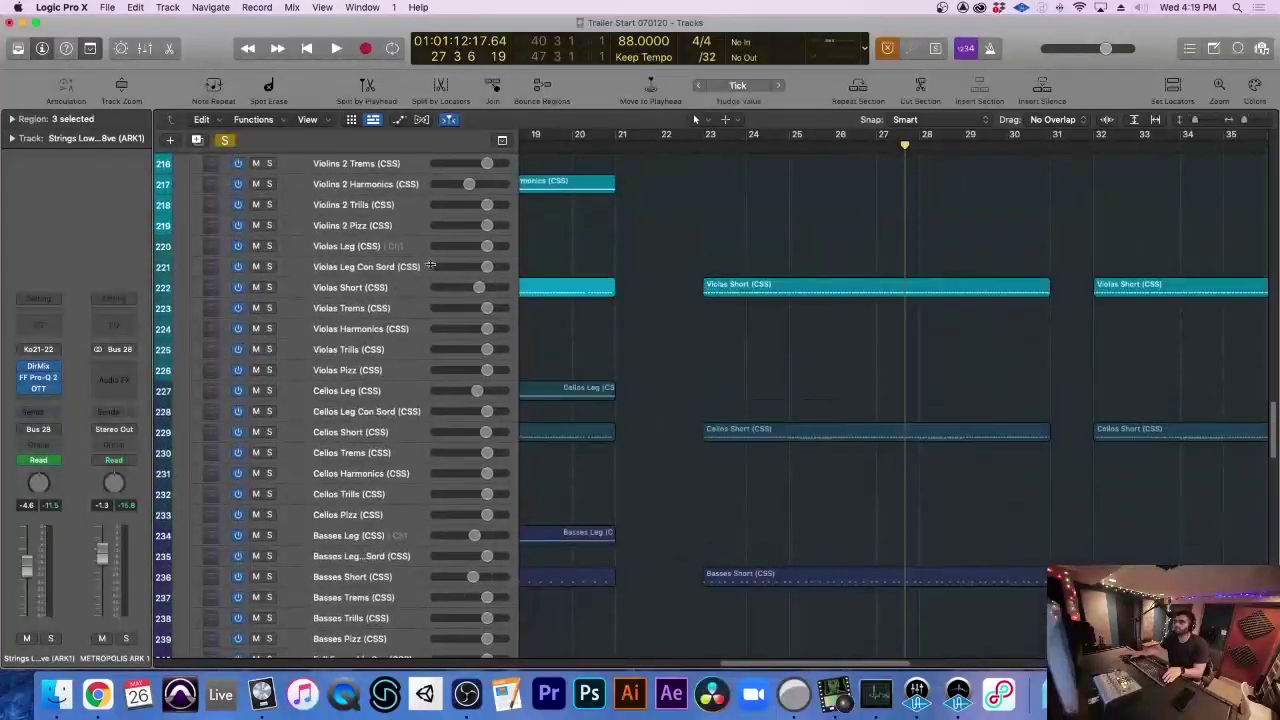
scroll(795, 463, "up", 15)
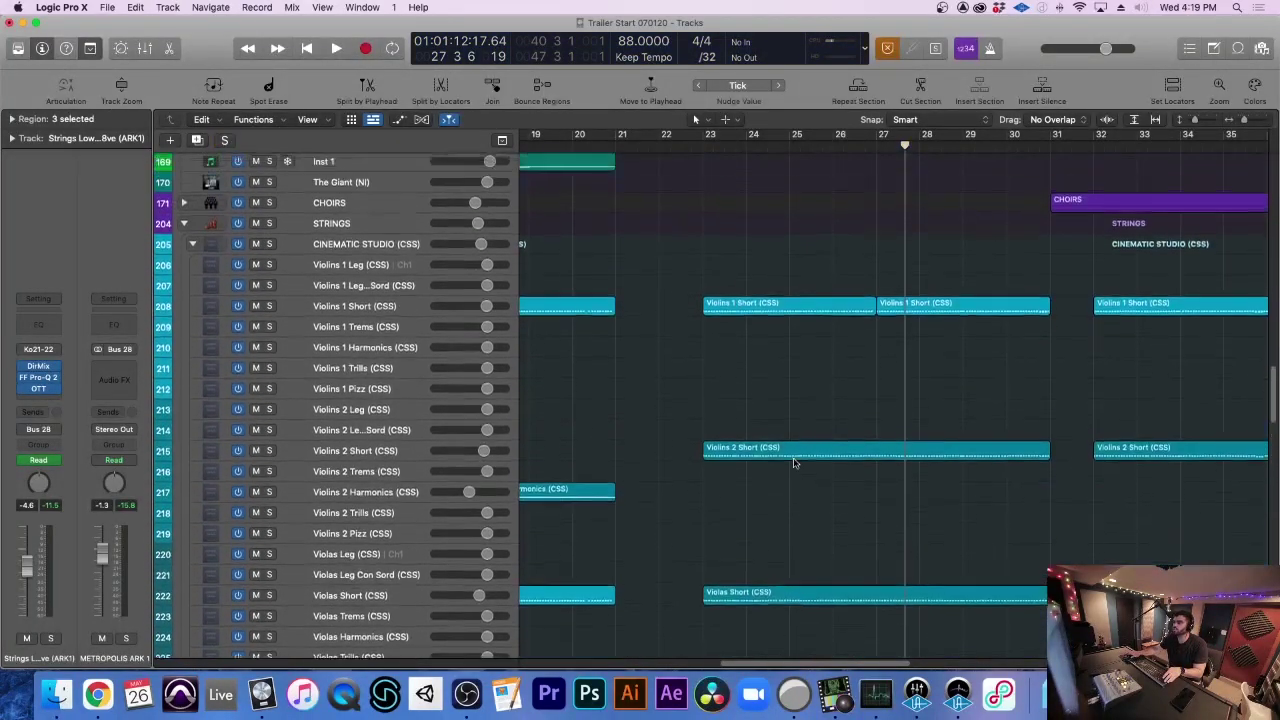
Move the playhead to just before bar 23 and solo the EPIC PERCUSSION stack
key("super+Down")
key("super+Down")
left_click(691, 146)
scroll(697, 297, "up", 1)
scroll(697, 297, "left", 3)
scroll(699, 298, "right", 2)
scroll(698, 297, "up", 7)
scroll(698, 297, "left", 1)
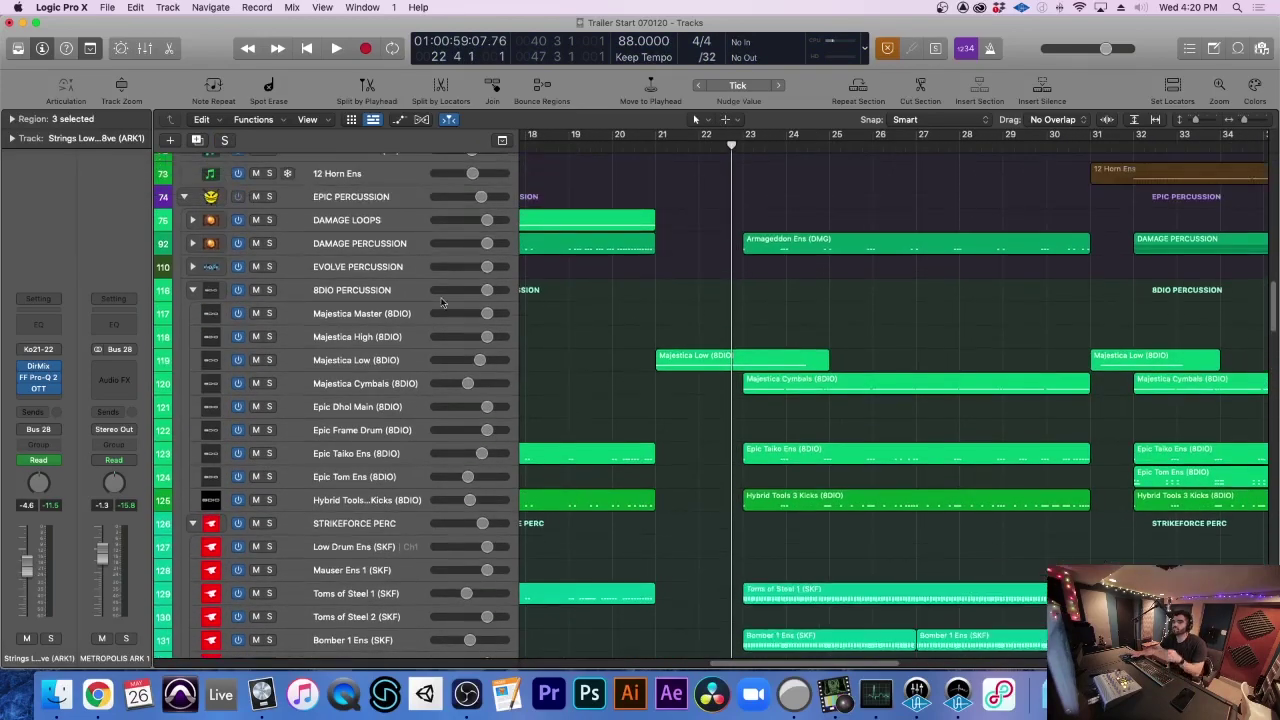
left_click(268, 197)
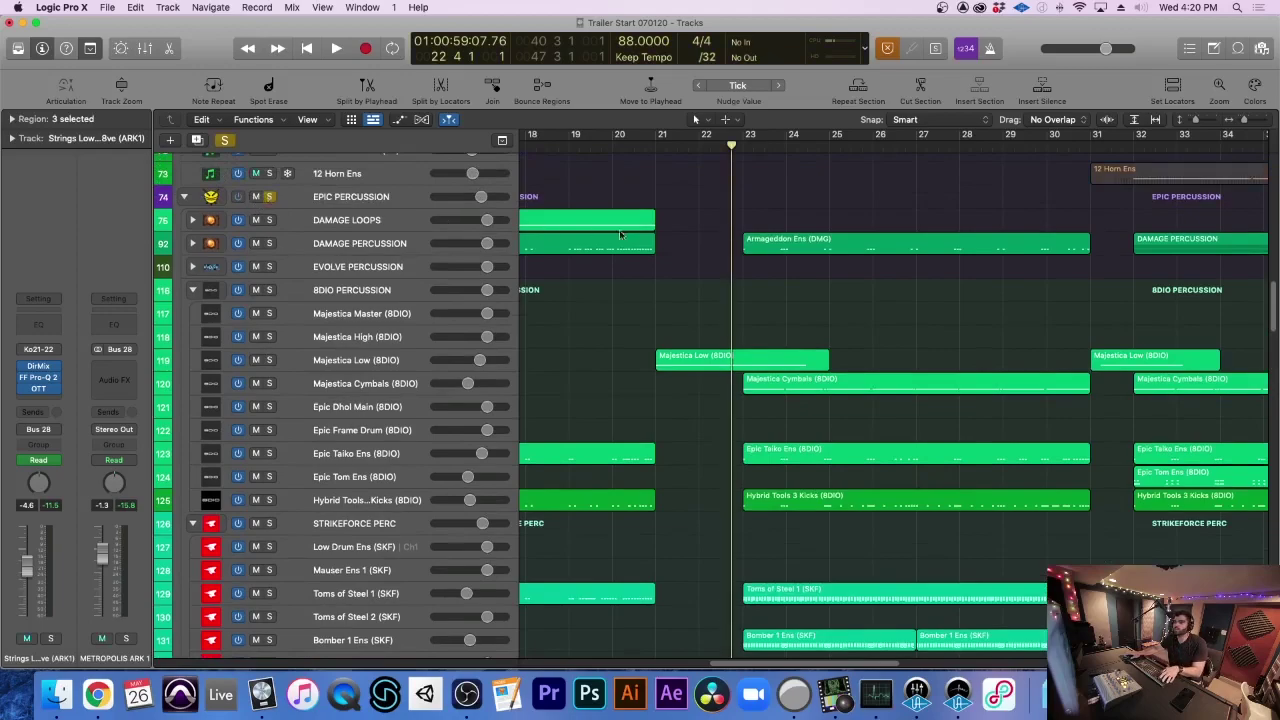
Listen to the soloed percussion while examining the 8DIO PERCUSSION and STRIKEFORCE PERC regions, and stop playback around bar 28
key("space")
key("super+Right")
key("super+Right")
scroll(769, 271, "right", 2)
key("super+Up")
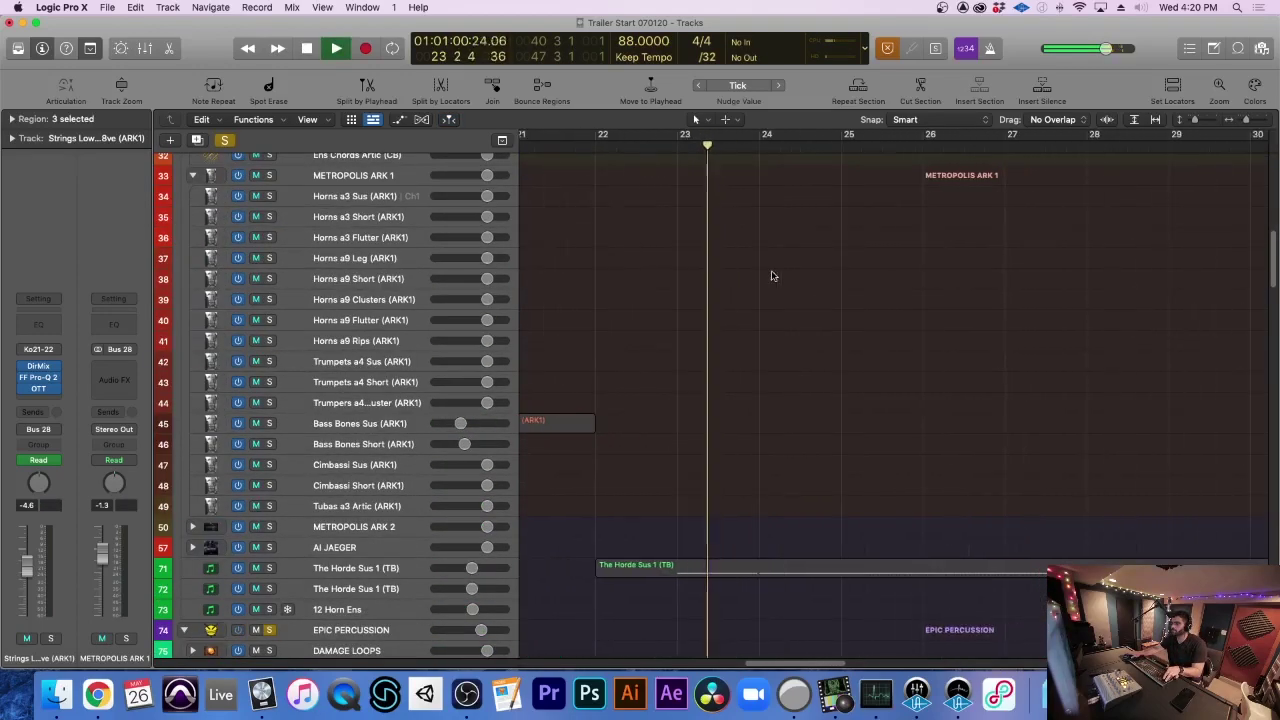
scroll(771, 272, "down", 8)
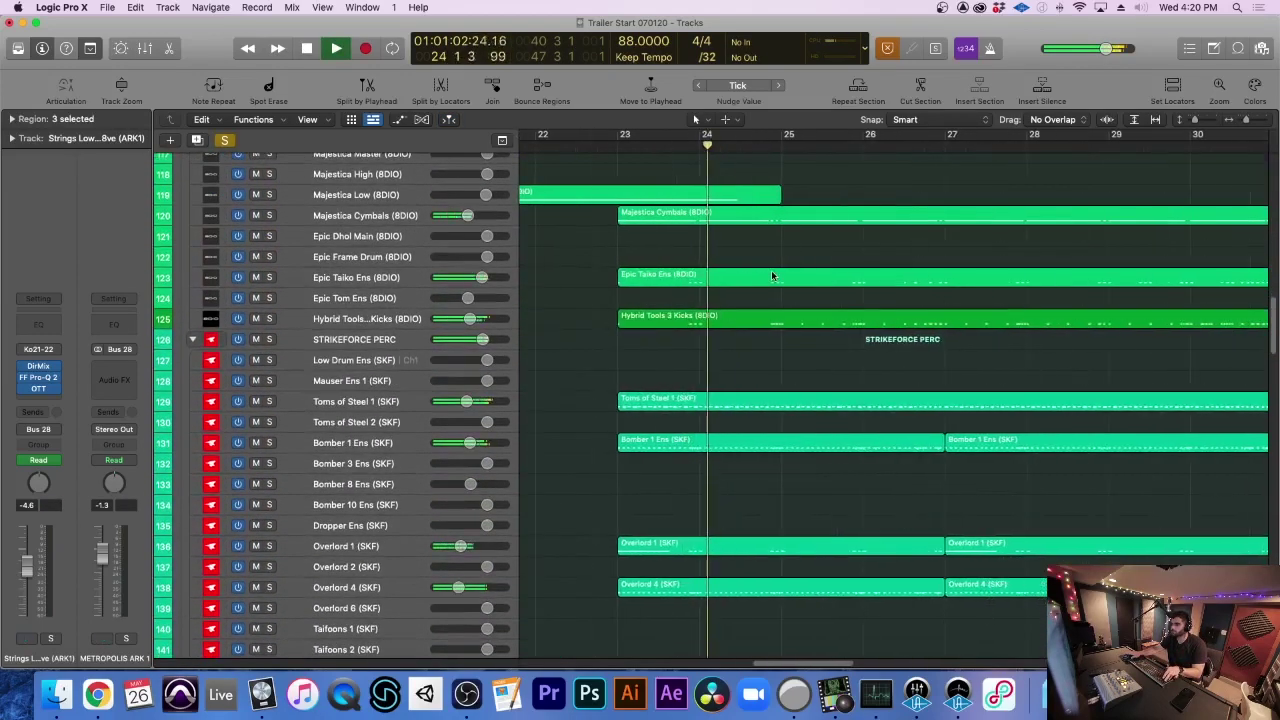
key("super+Up")
key("super+Down")
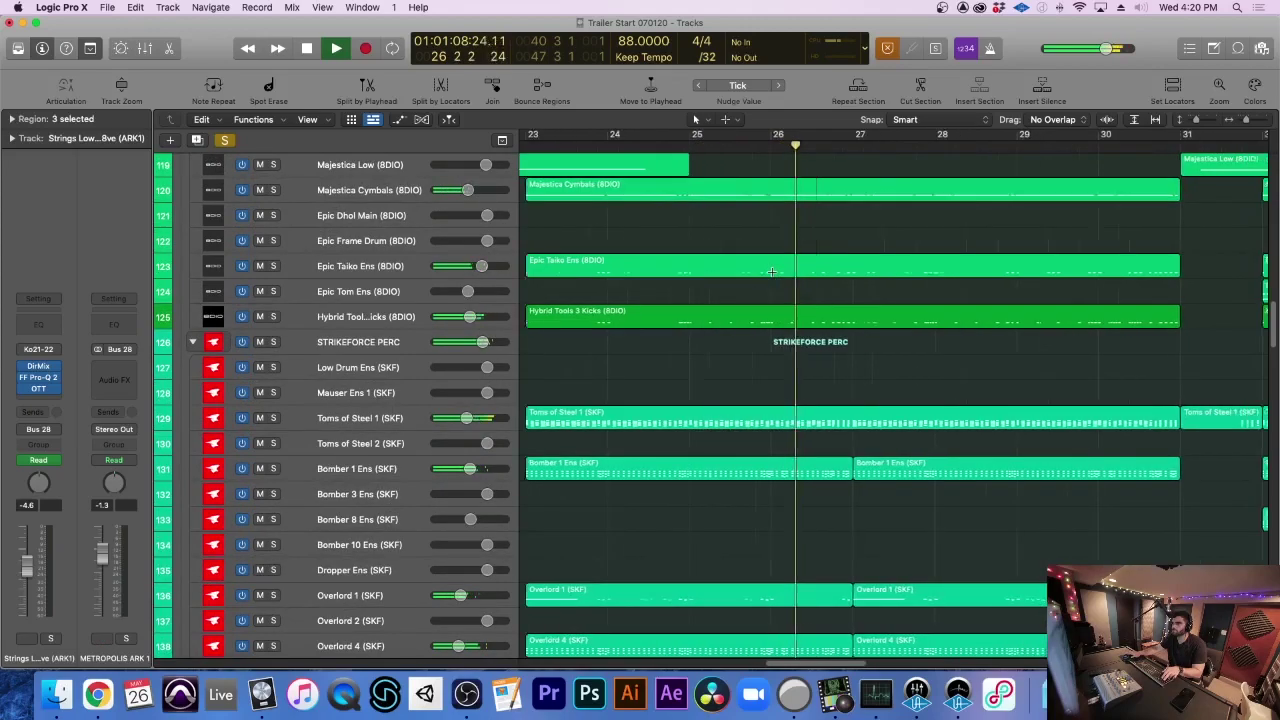
key("super+Up")
key("super+Down")
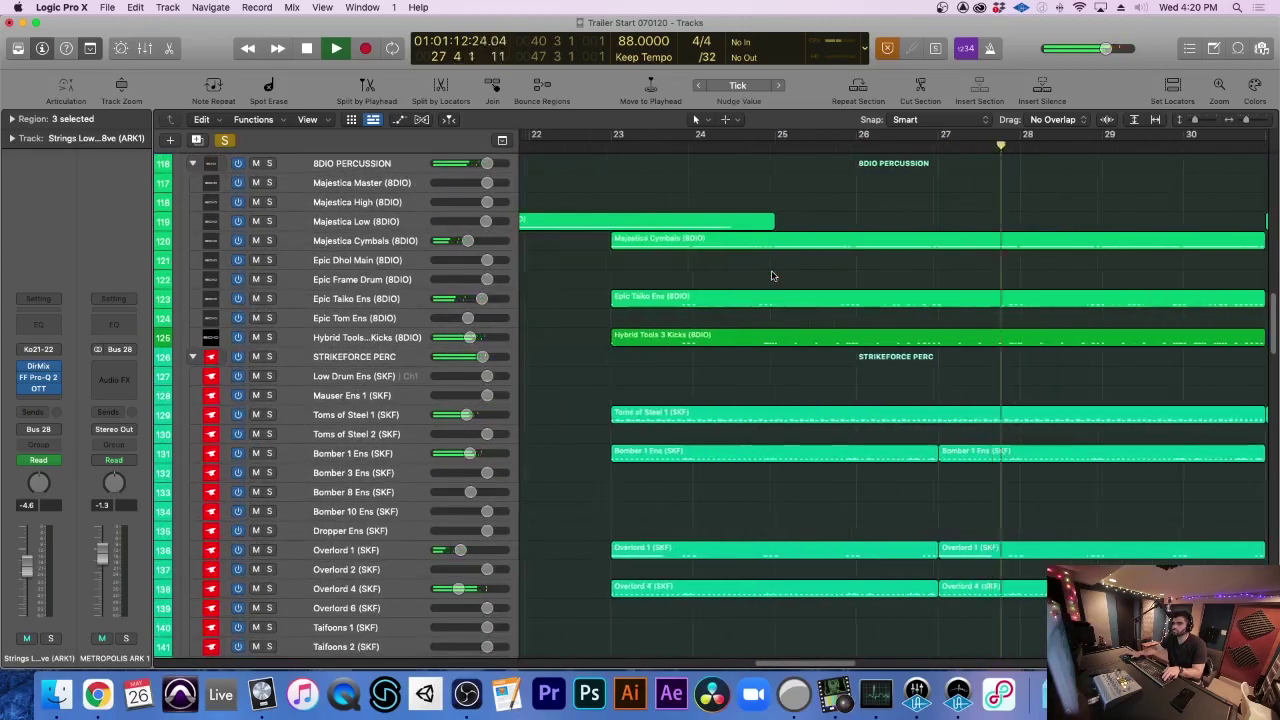
key("super+Down")
key("space")
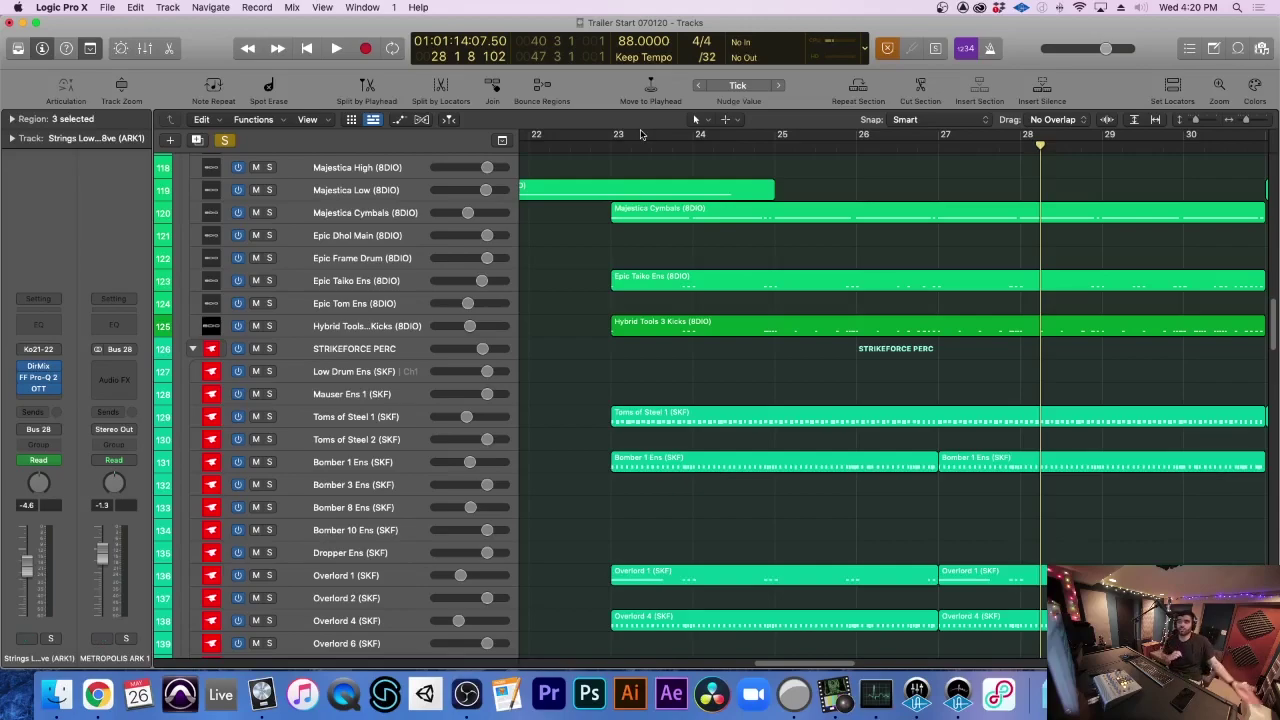
Return the playhead to just before bar 23 and clear the solo from the percussion
left_click(594, 145)
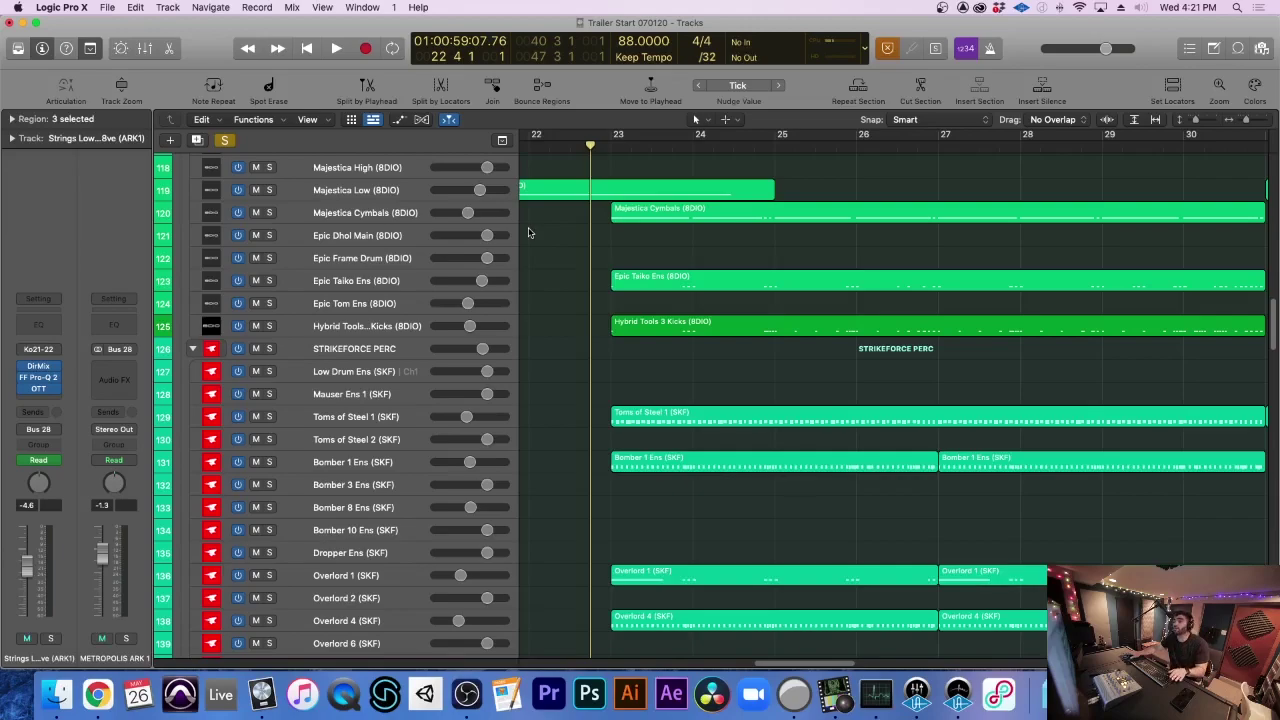
key("super+Down")
scroll(531, 234, "up", 3)
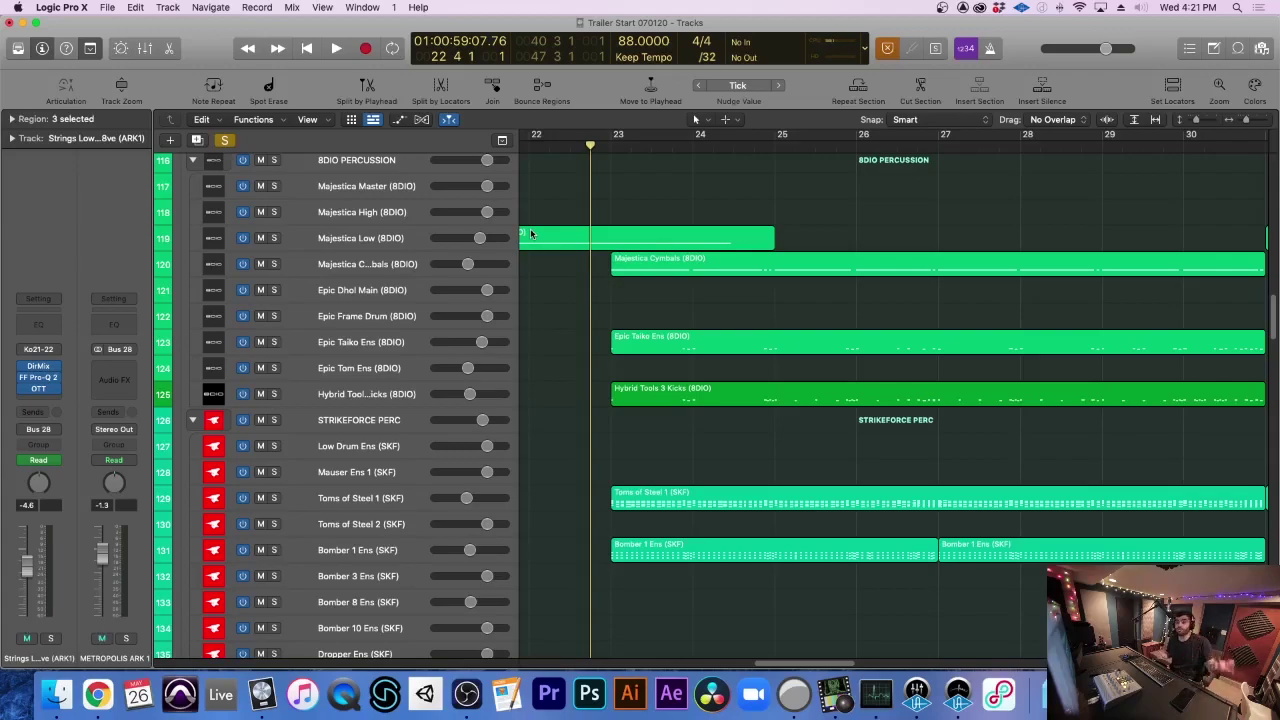
left_click(226, 139)
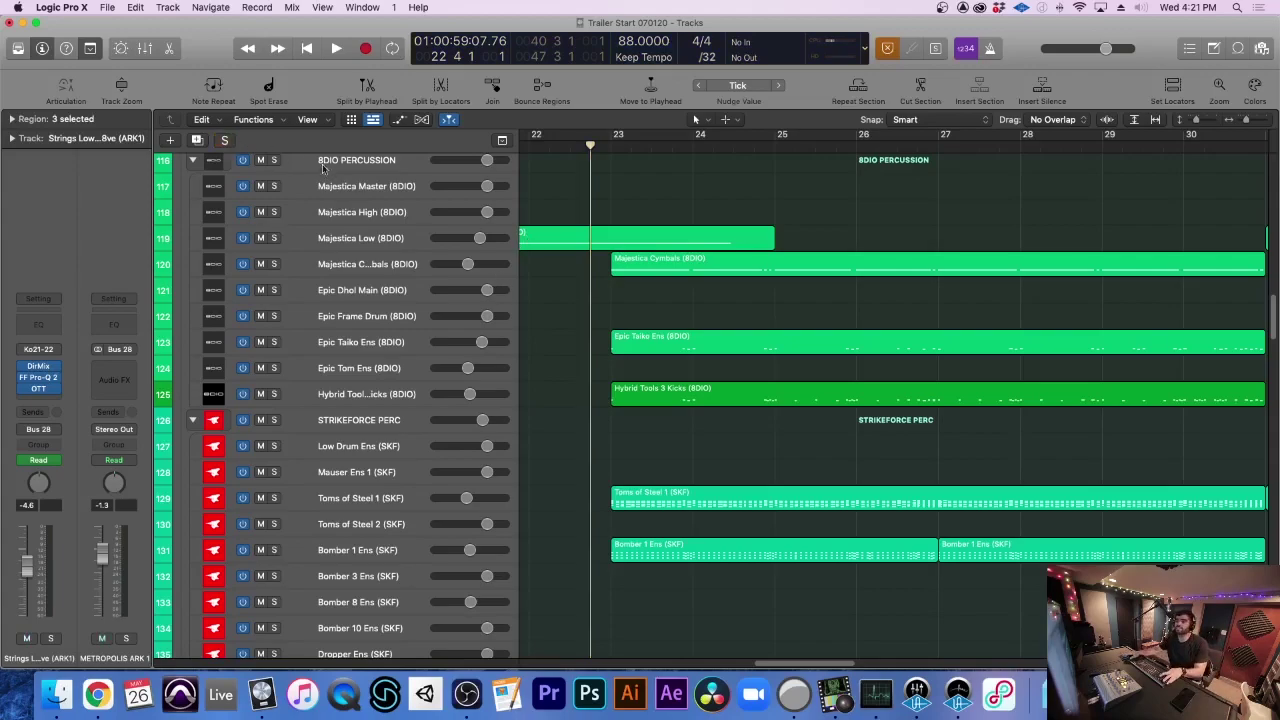
Play the full mix from bar 22 beat 3, compare it with the Majestica Cymbals (8DIO) track muted and unmuted, and stop playback
left_click(570, 145)
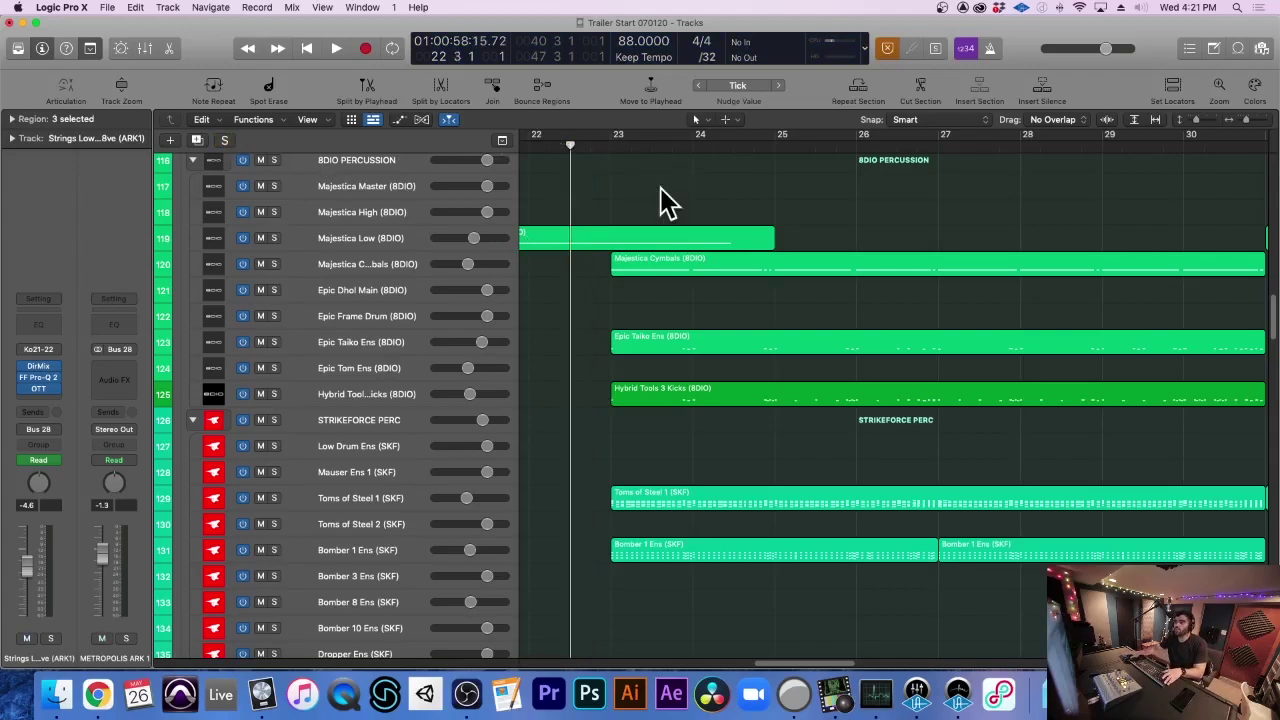
key("space")
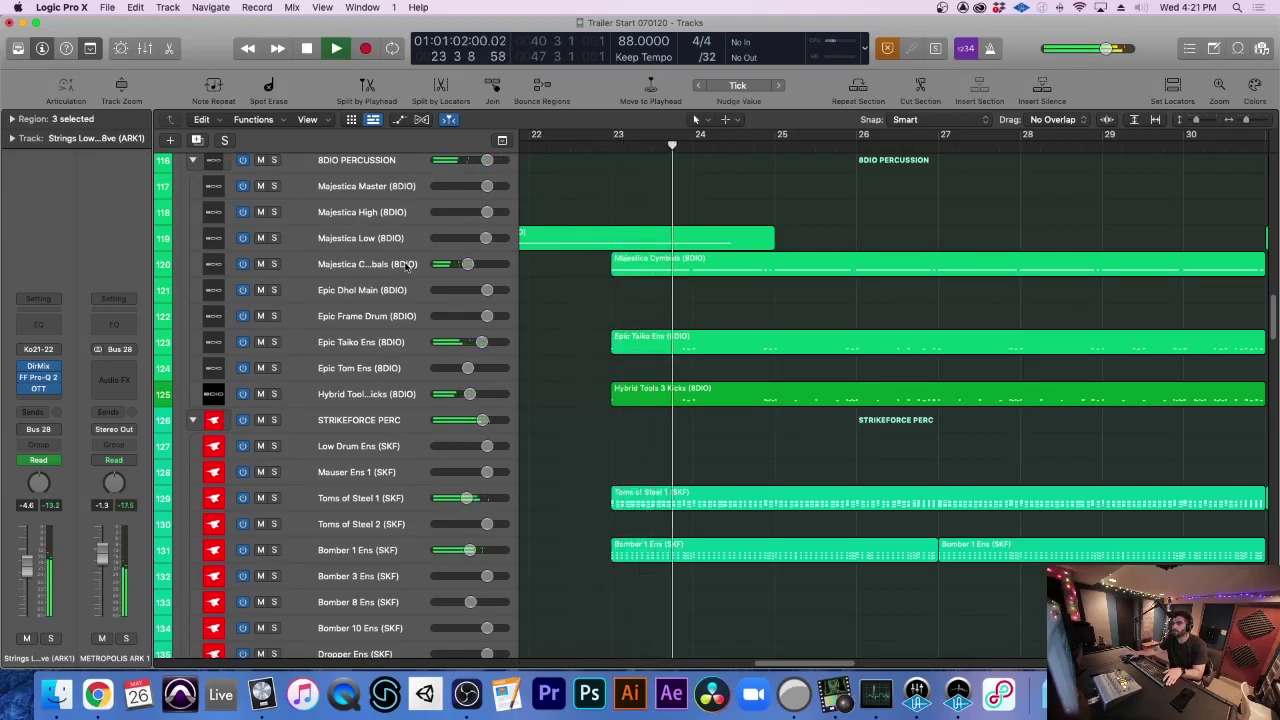
left_click(260, 264)
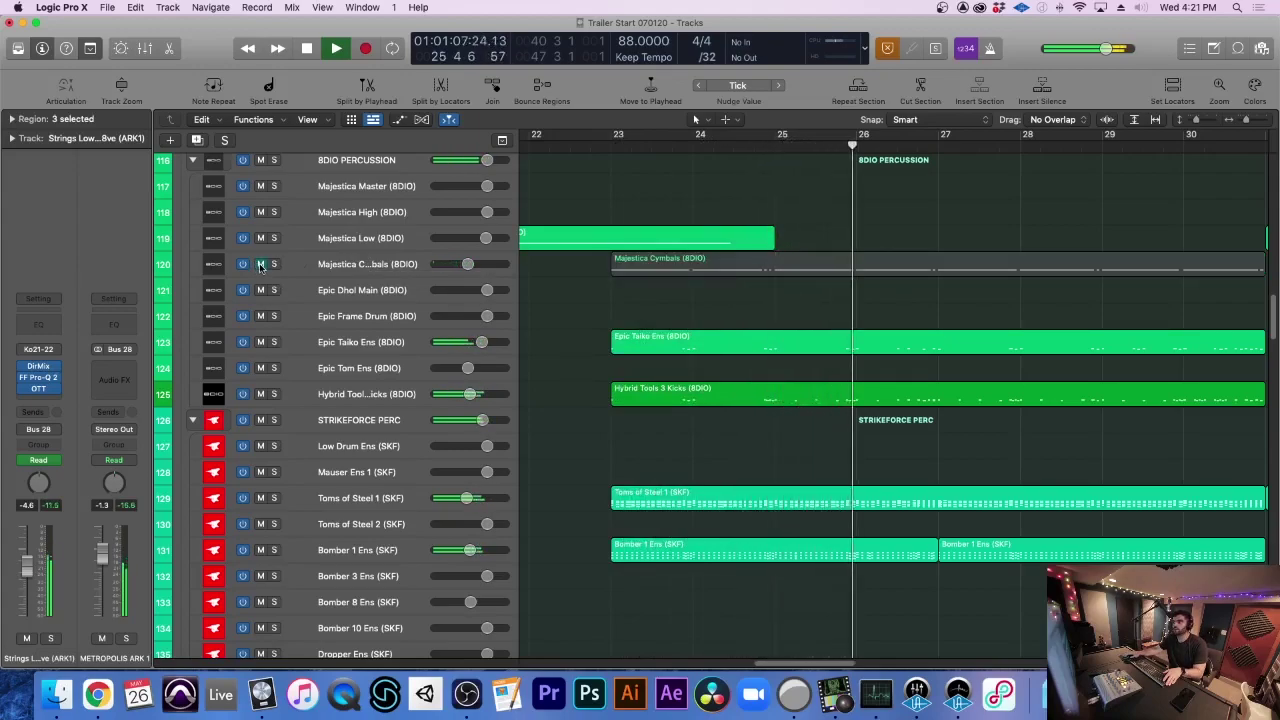
left_click(260, 264)
key("space")
Point out the starts of bars 24, 25 and 26 with the playhead, and replay the full mix from just before bar 23
left_click(700, 148)
left_click(777, 148)
left_click(860, 147)
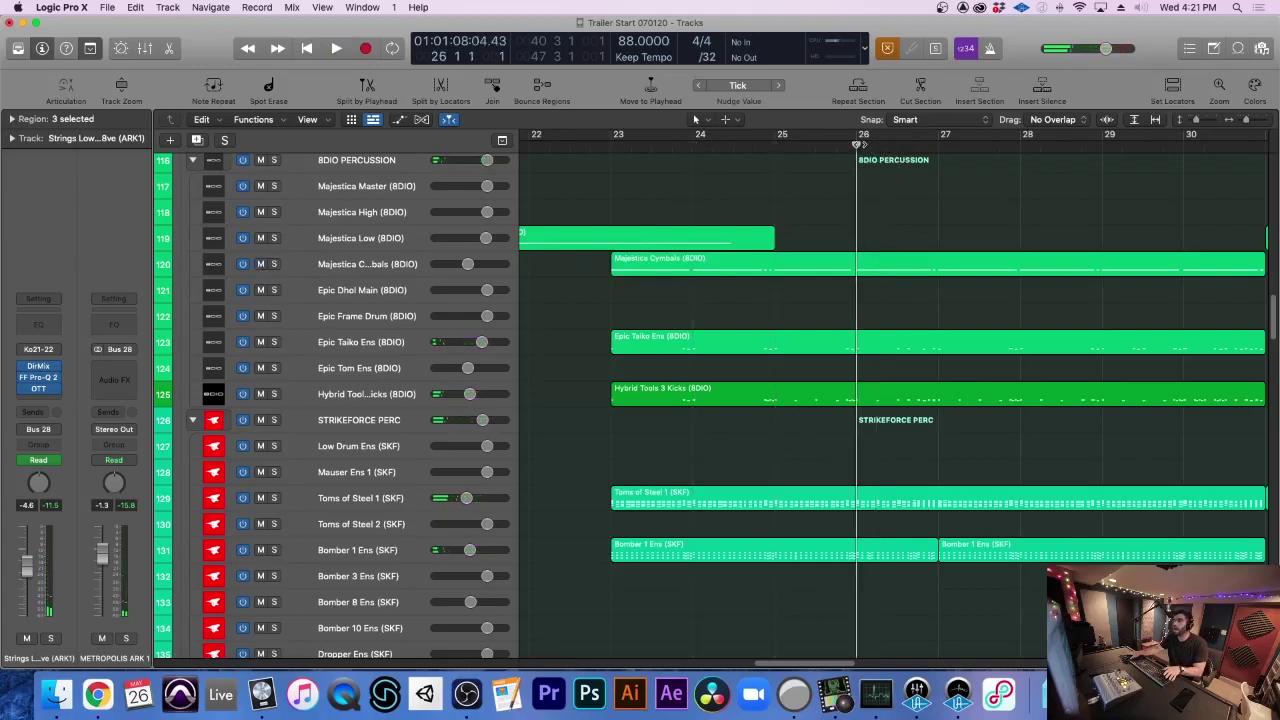
left_click(590, 147)
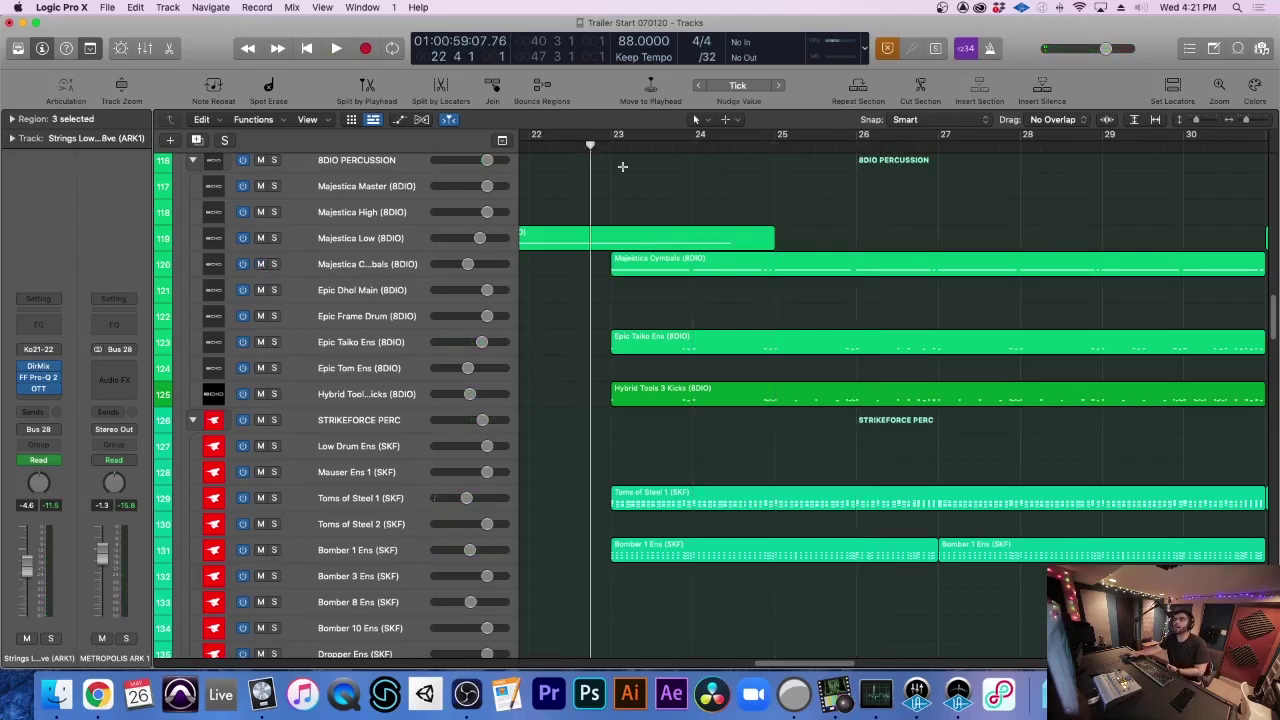
key("super+Down")
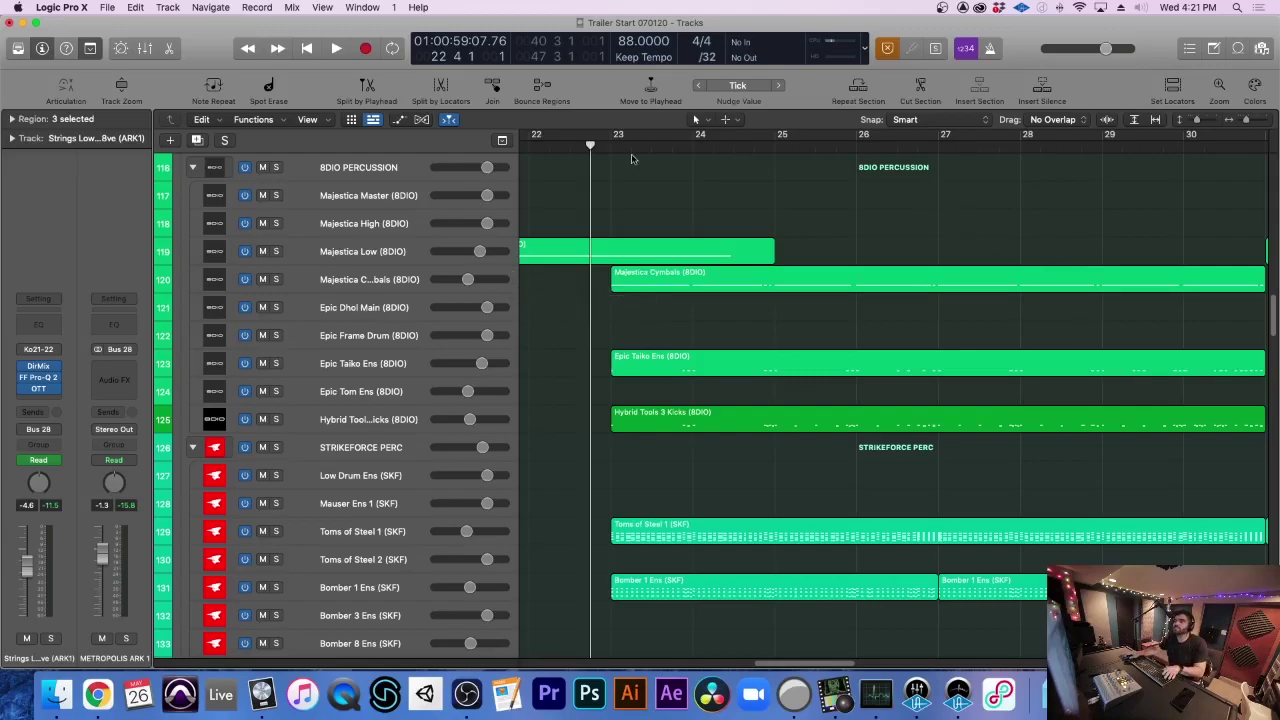
key("space")
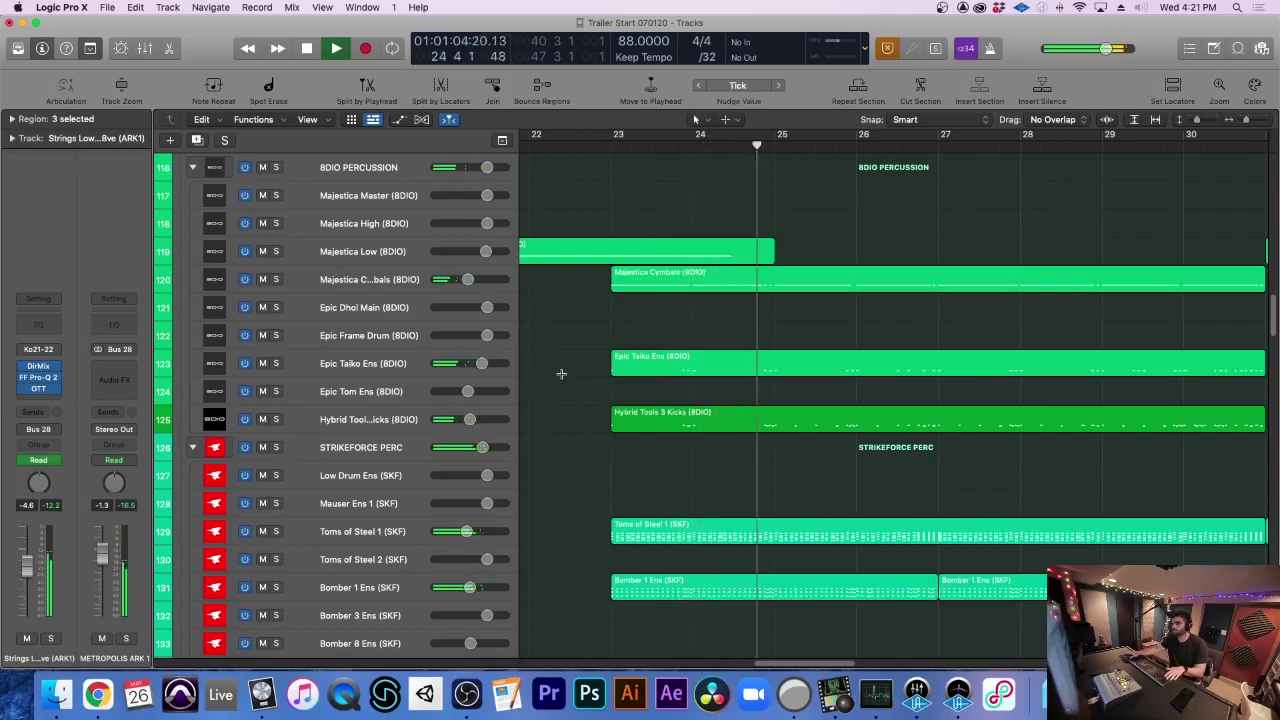
key("space")
Solo the DAMAGE PERCUSSION stack and play it from bar 23
scroll(591, 369, "up", 3)
scroll(591, 369, "up", 3)
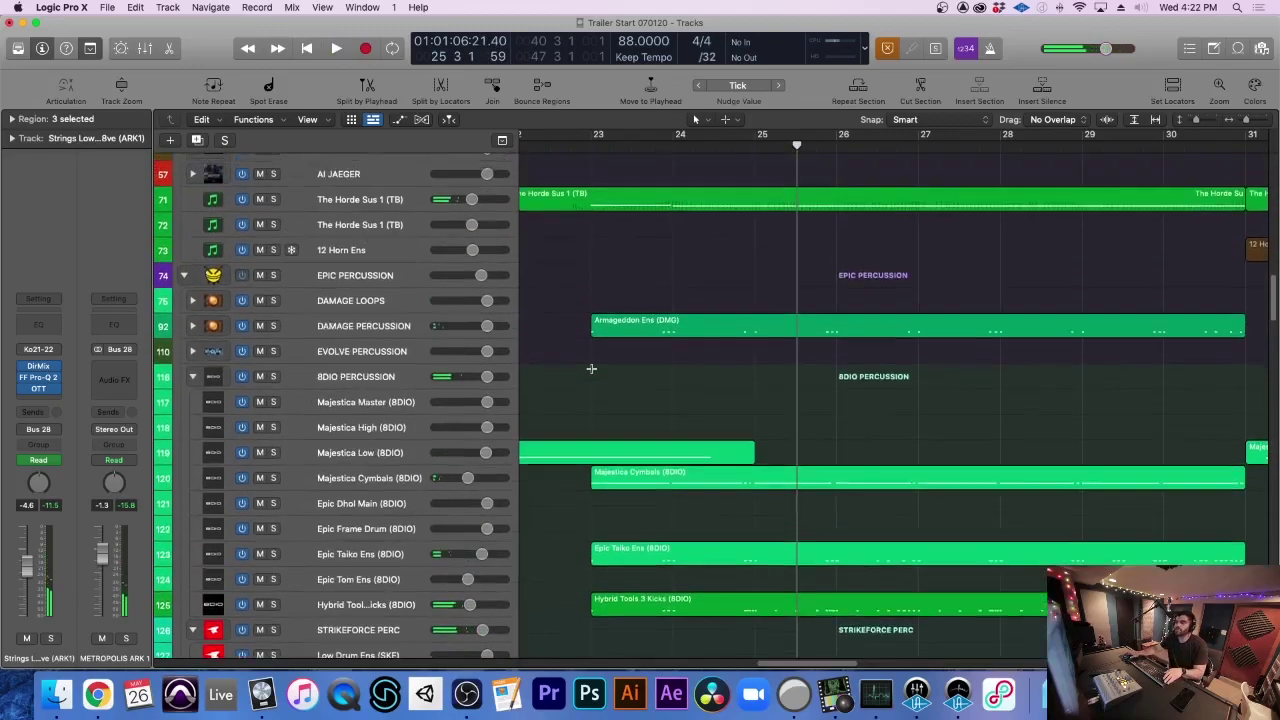
left_click(590, 145)
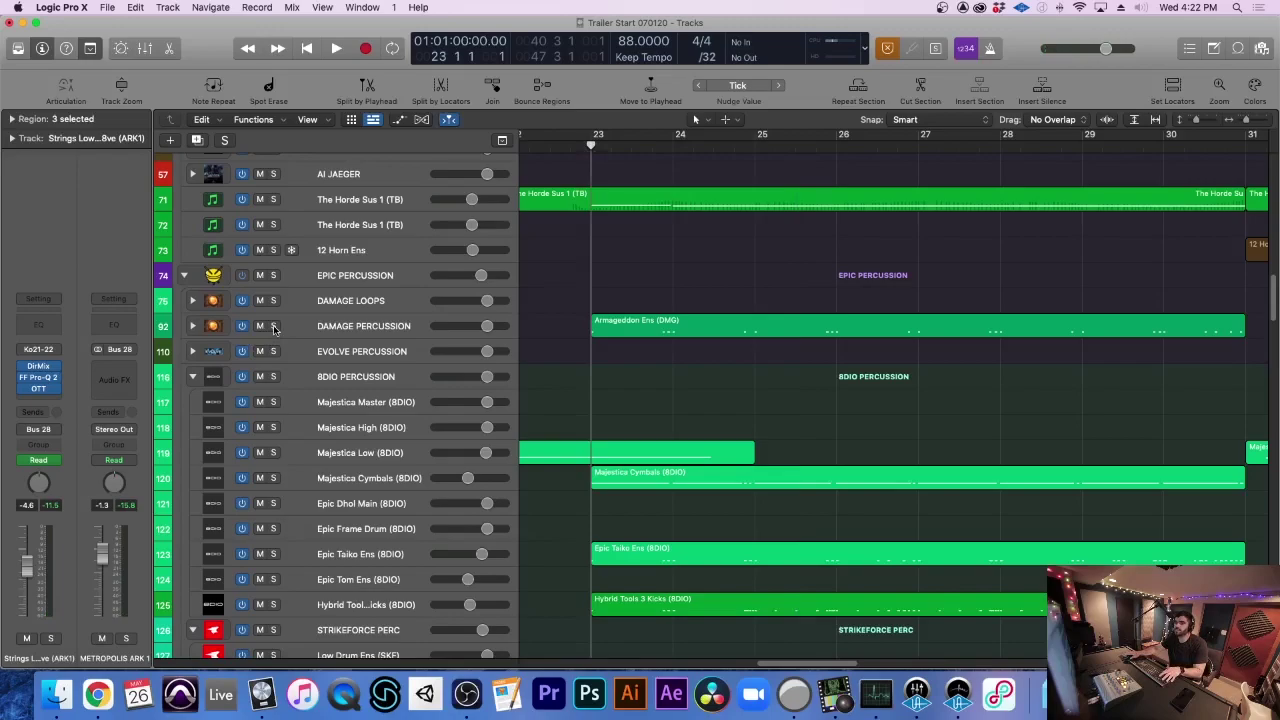
left_click(273, 326)
key("space")
scroll(545, 372, "down", 2)
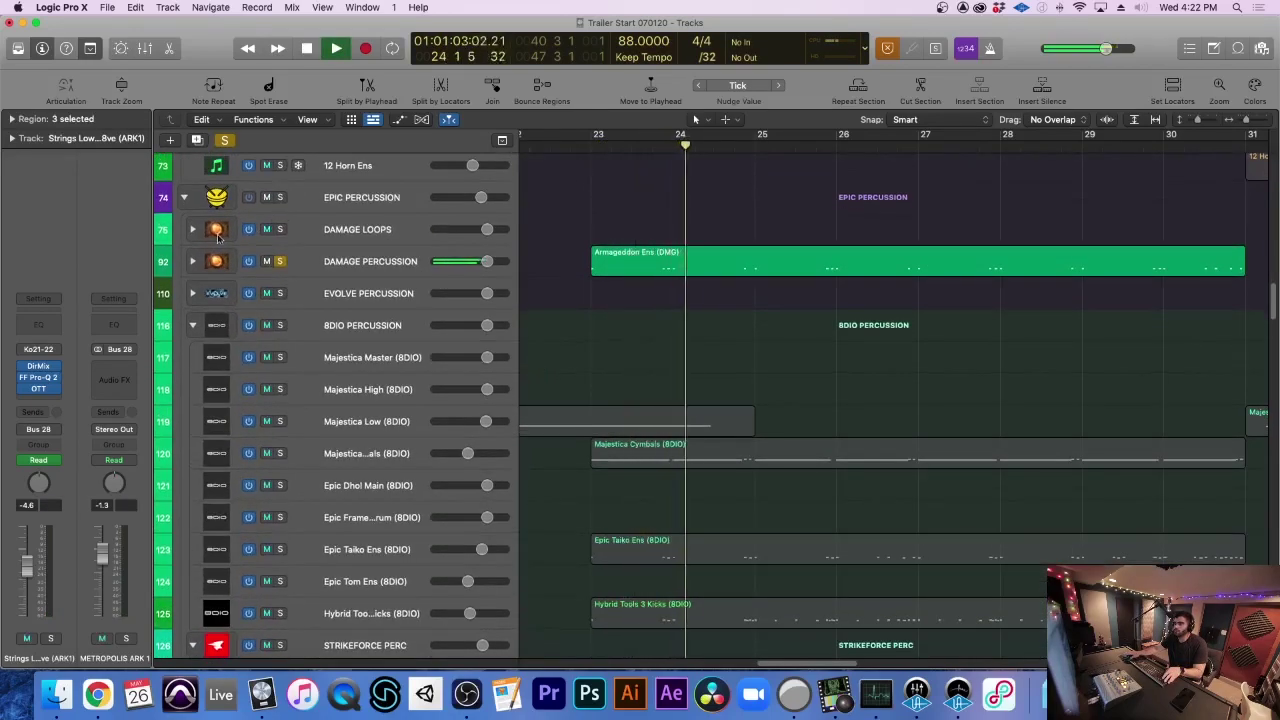
Expand the DAMAGE PERCUSSION stack, stop playback, and select the Armageddon Ens (DMG) track to view its regions
left_click(193, 261)
key("space")
left_click(399, 318)
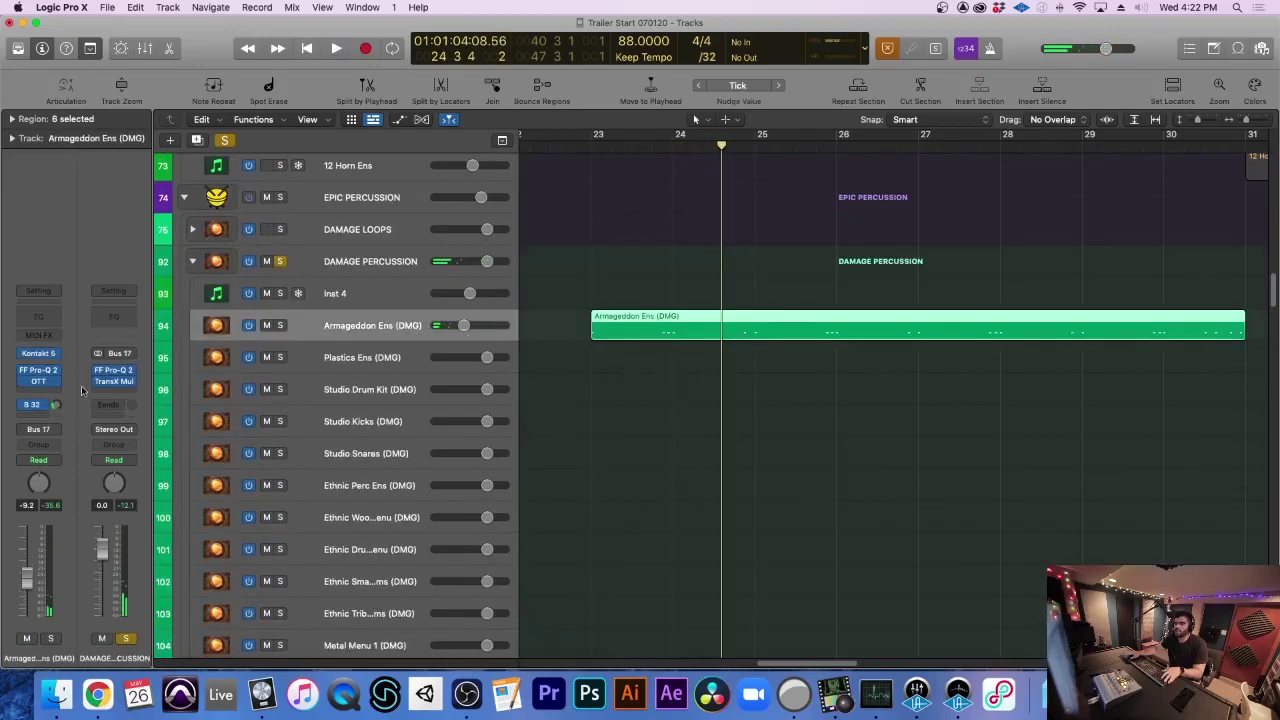
scroll(547, 391, "down", 3)
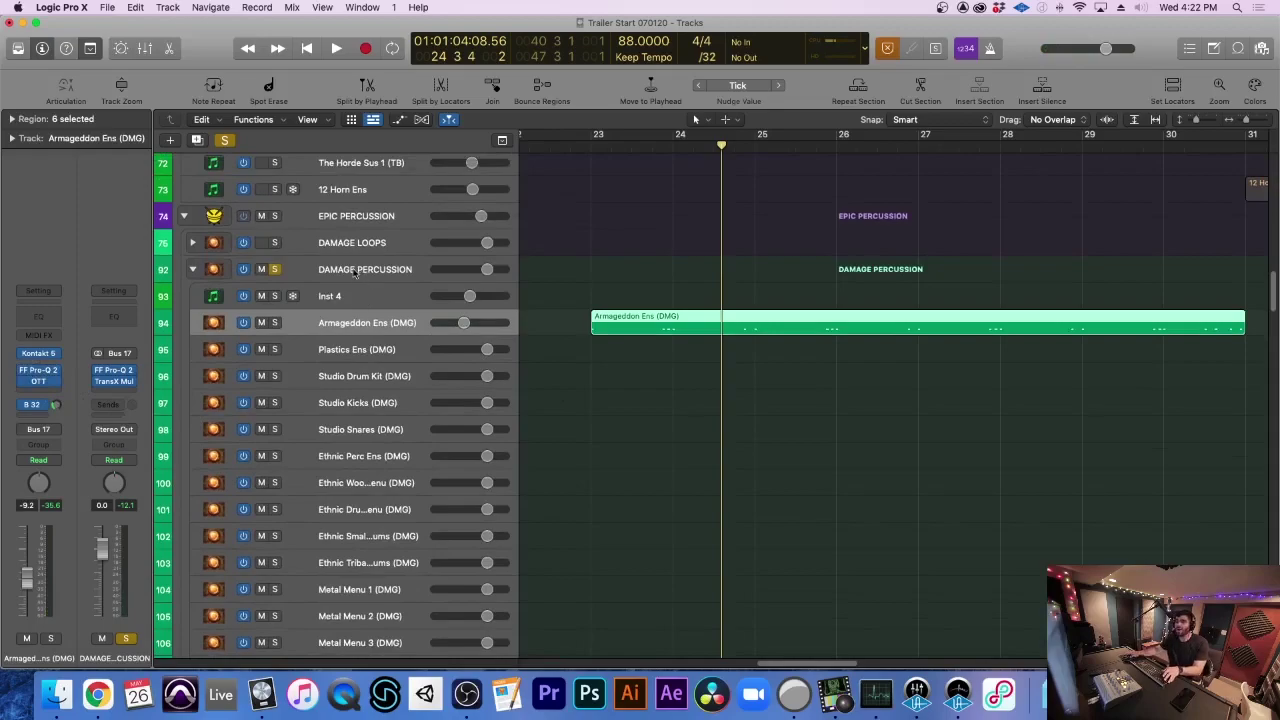
key("super+Up")
key("super+Left")
key("super+Left")
key("super+Left")
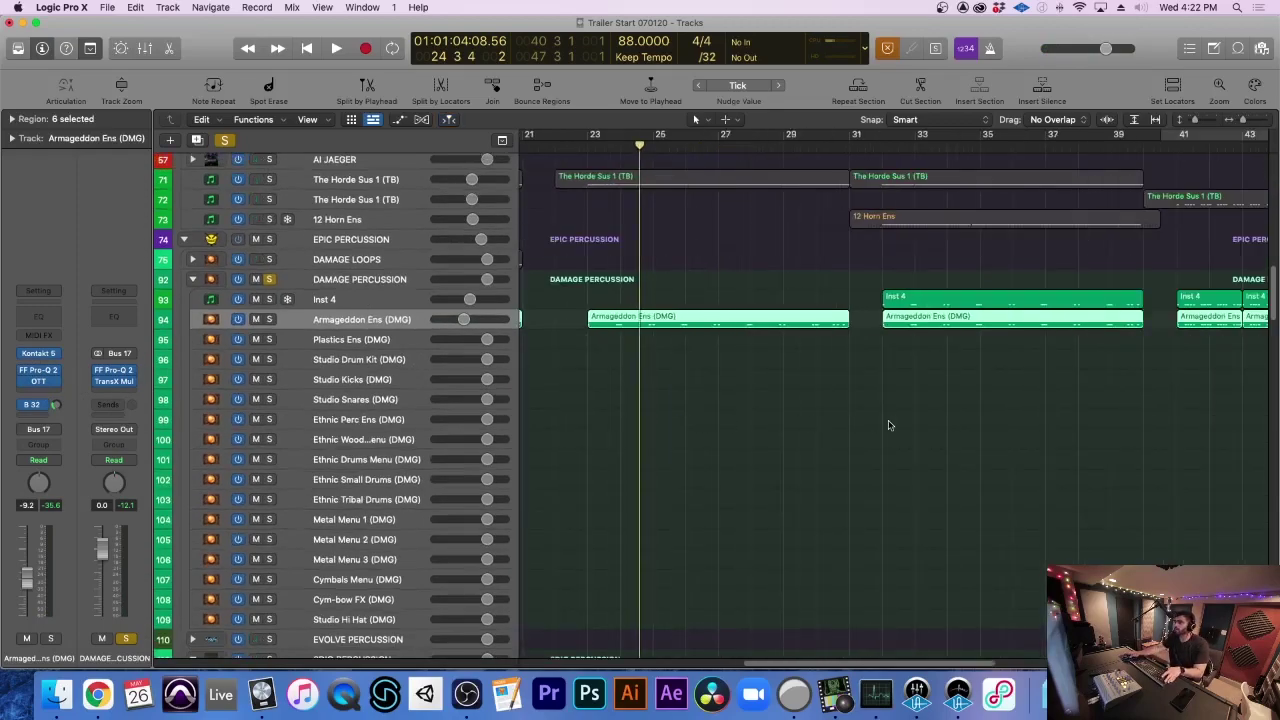
Select the DAMAGE PERCUSSION stack, open its TransX Multi plug-in to view the More Punch settings, and close it
scroll(888, 425, "right", 3)
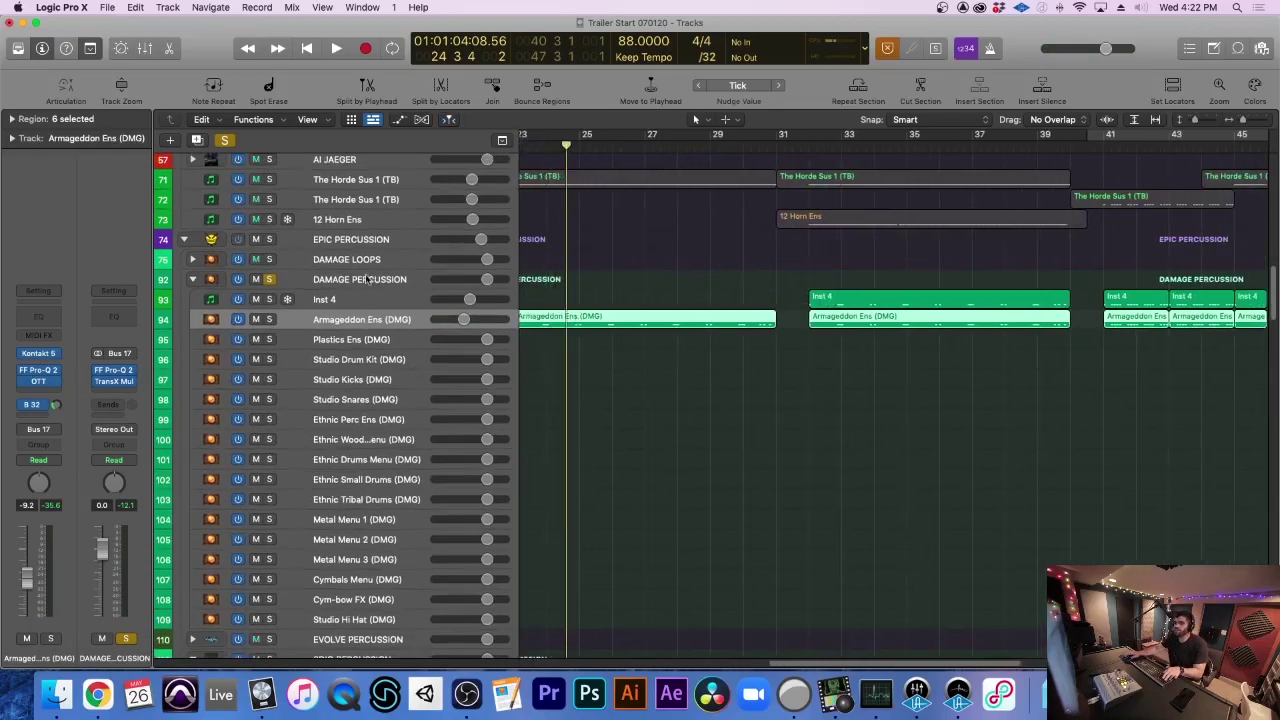
scroll(1010, 307, "left", 2)
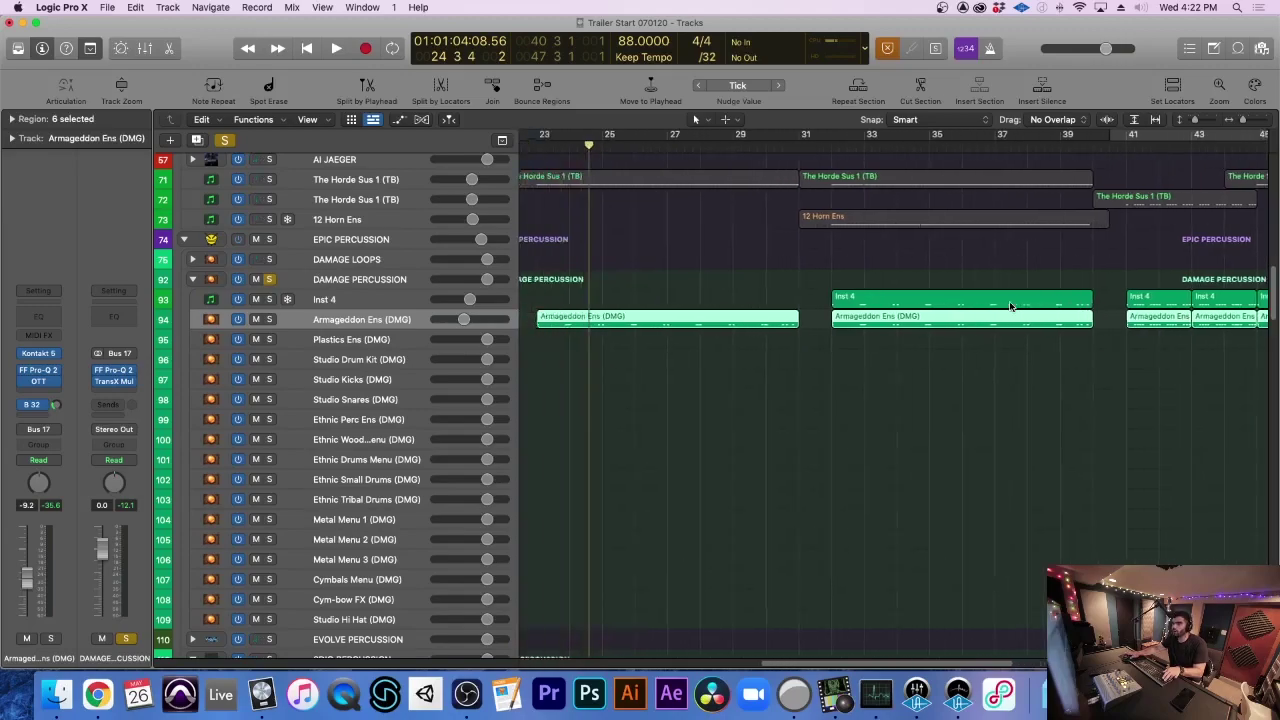
left_click(380, 282)
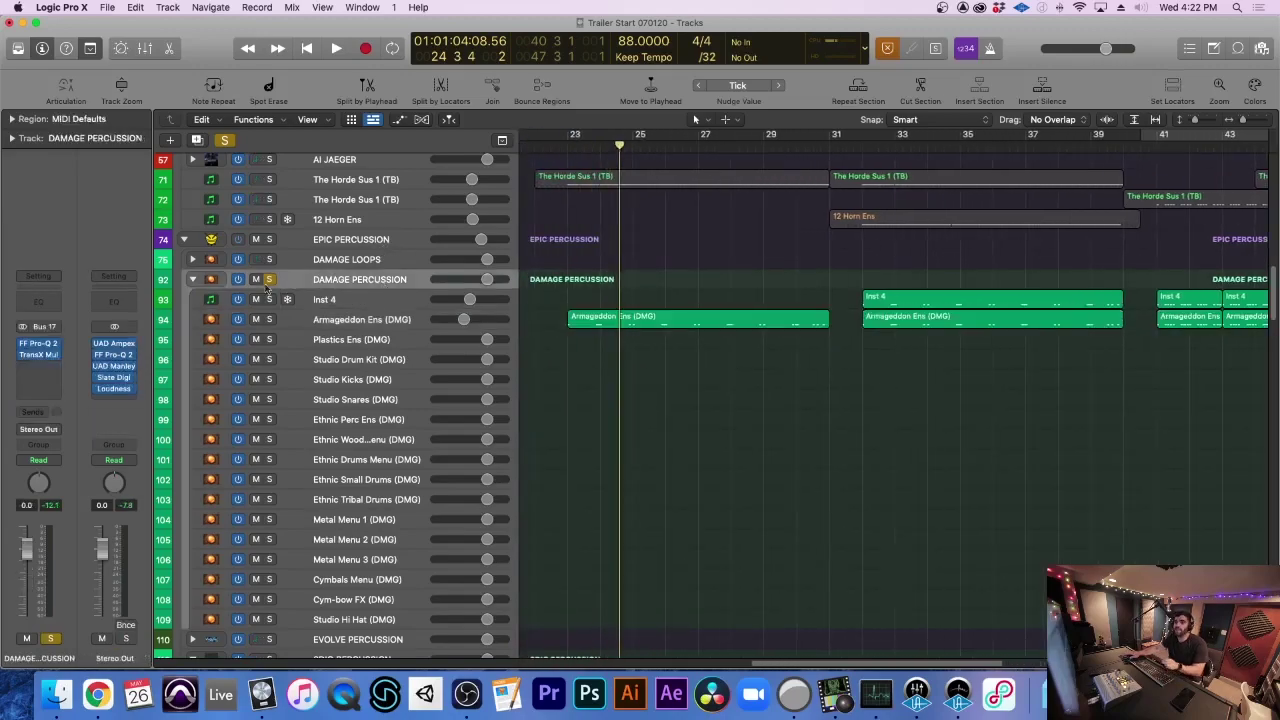
left_click(38, 355)
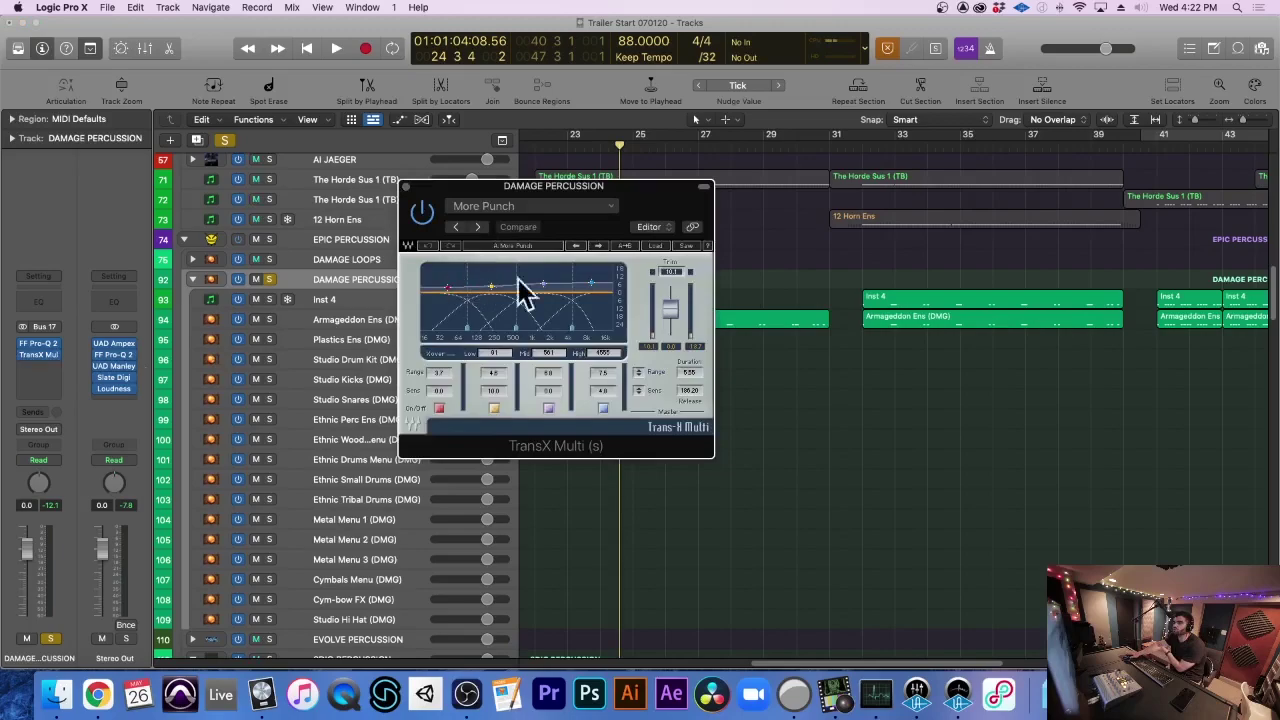
left_click_drag(638, 189, 597, 181)
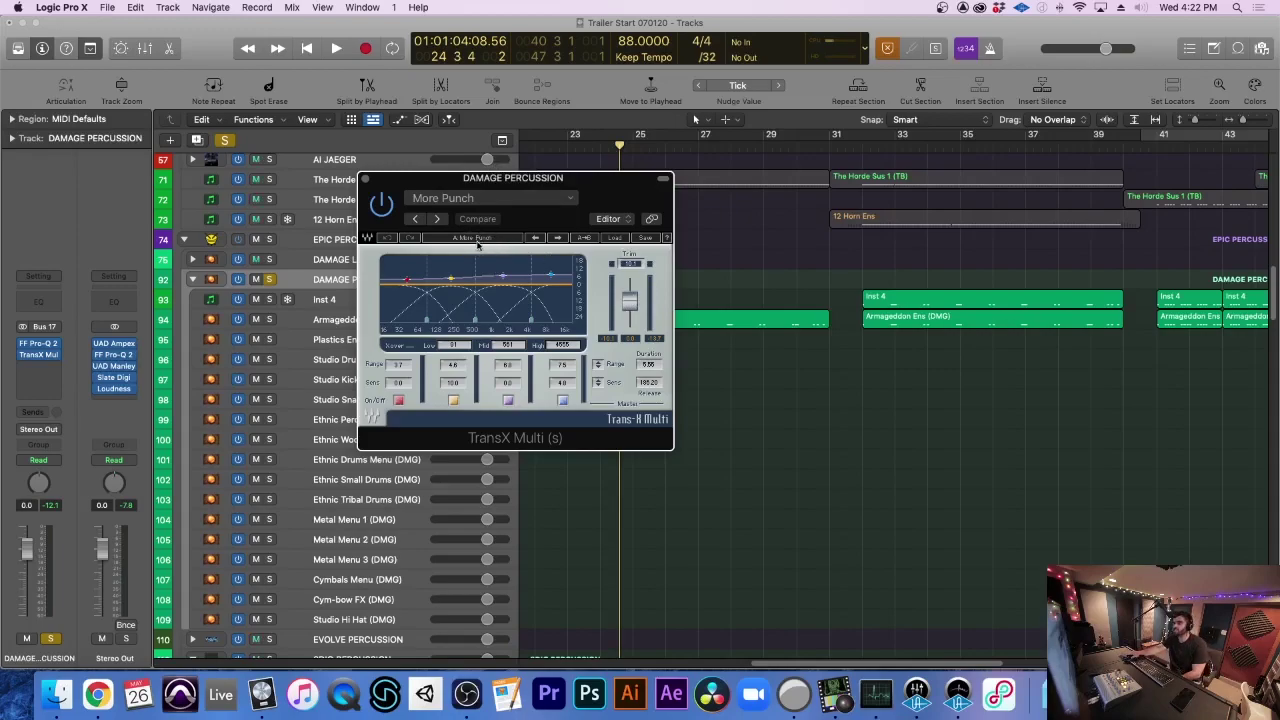
left_click(365, 180)
Solo the 8DIO percussion tracks from Majestica Cymbals through Epic Taiko Ens, plus the Hybrid Tools 3 Kicks track
key("super+Right")
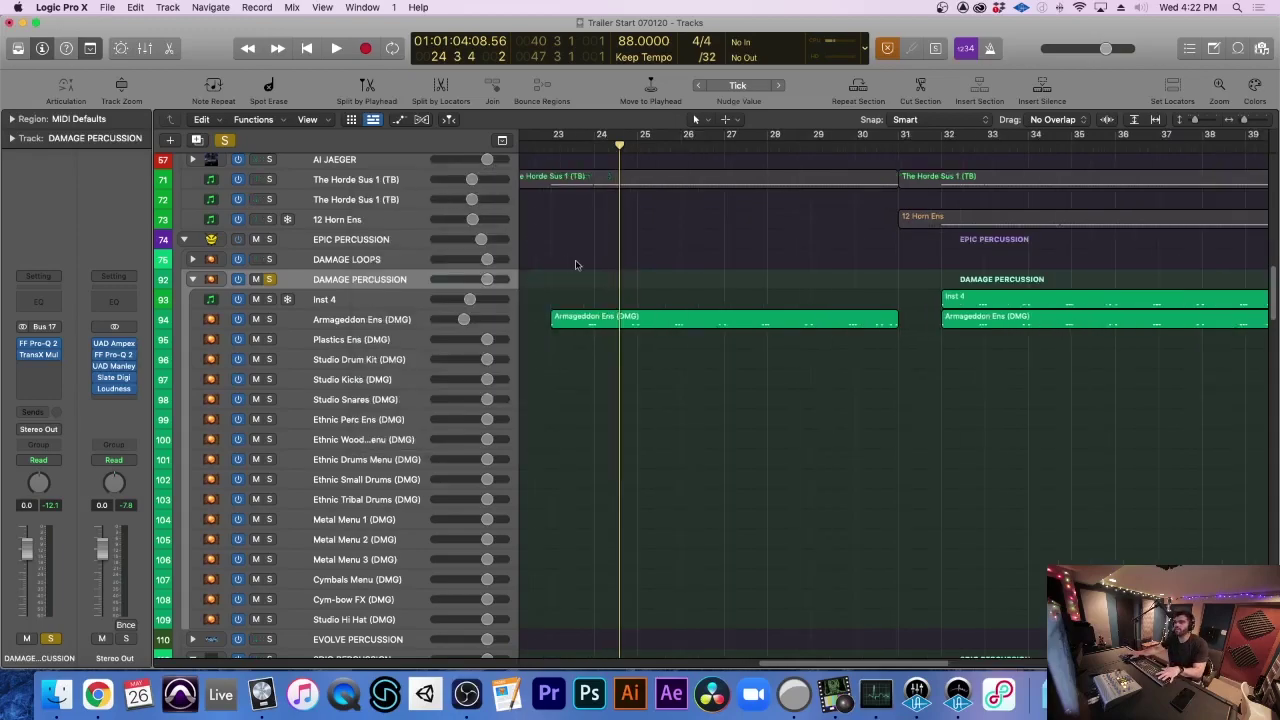
scroll(531, 334, "left", 3)
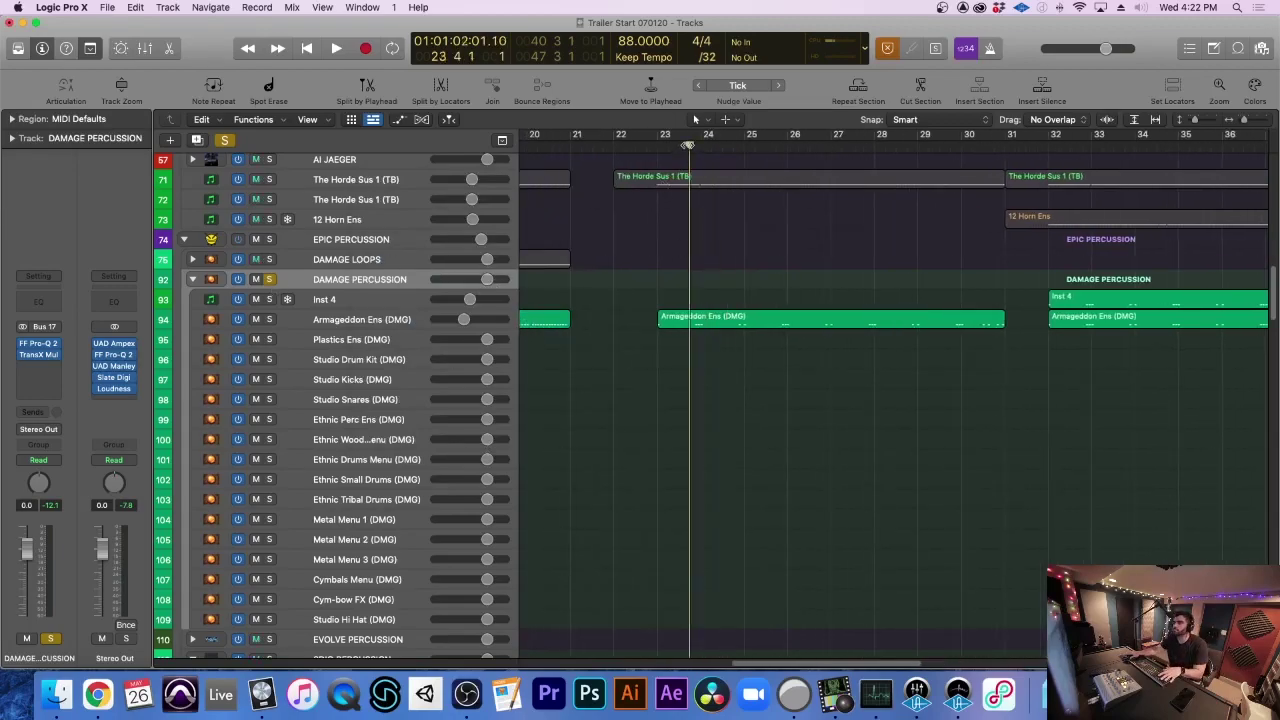
left_click(687, 145)
scroll(412, 400, "down", 15)
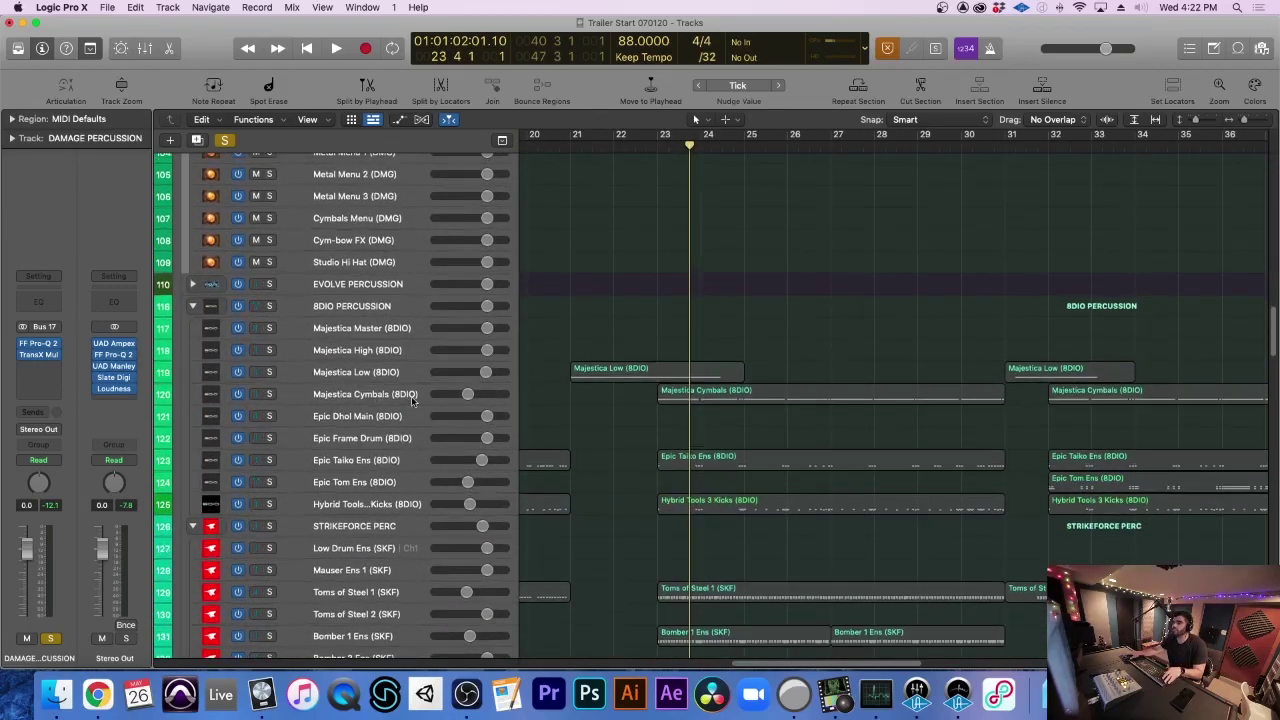
left_click_drag(270, 394, 272, 462)
scroll(273, 470, "down", 1)
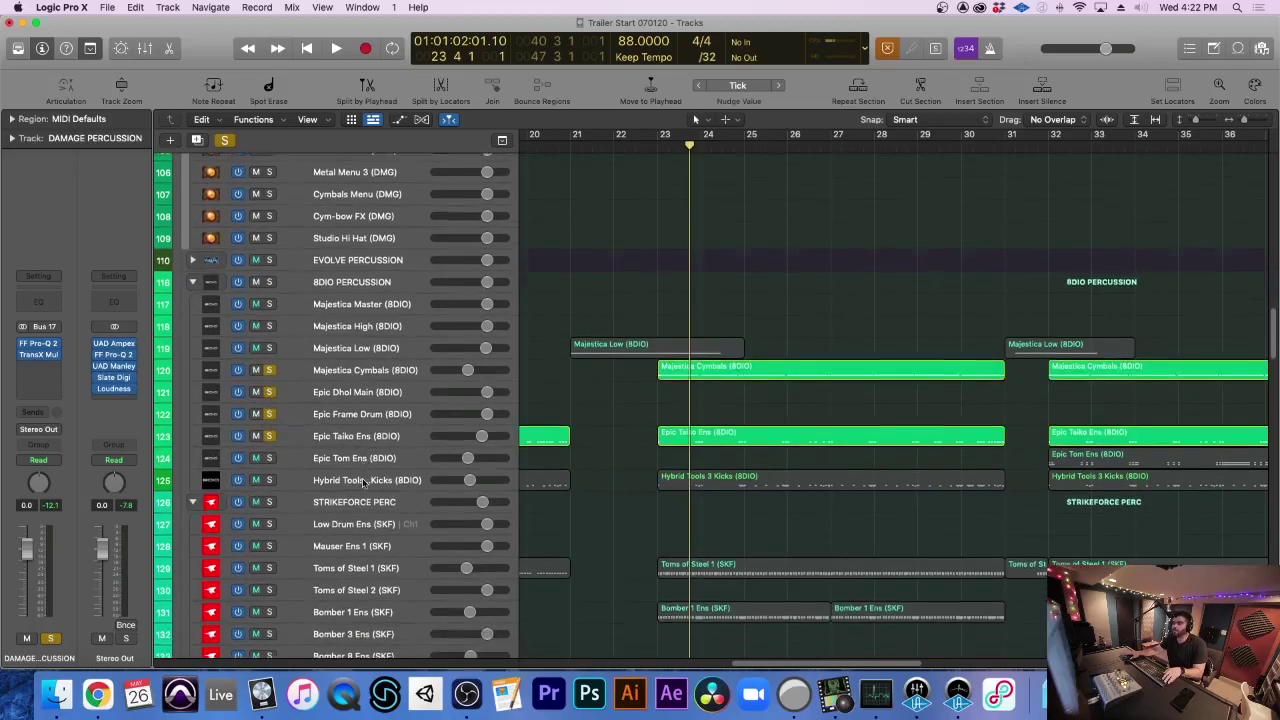
left_click(270, 477)
scroll(330, 490, "down", 5)
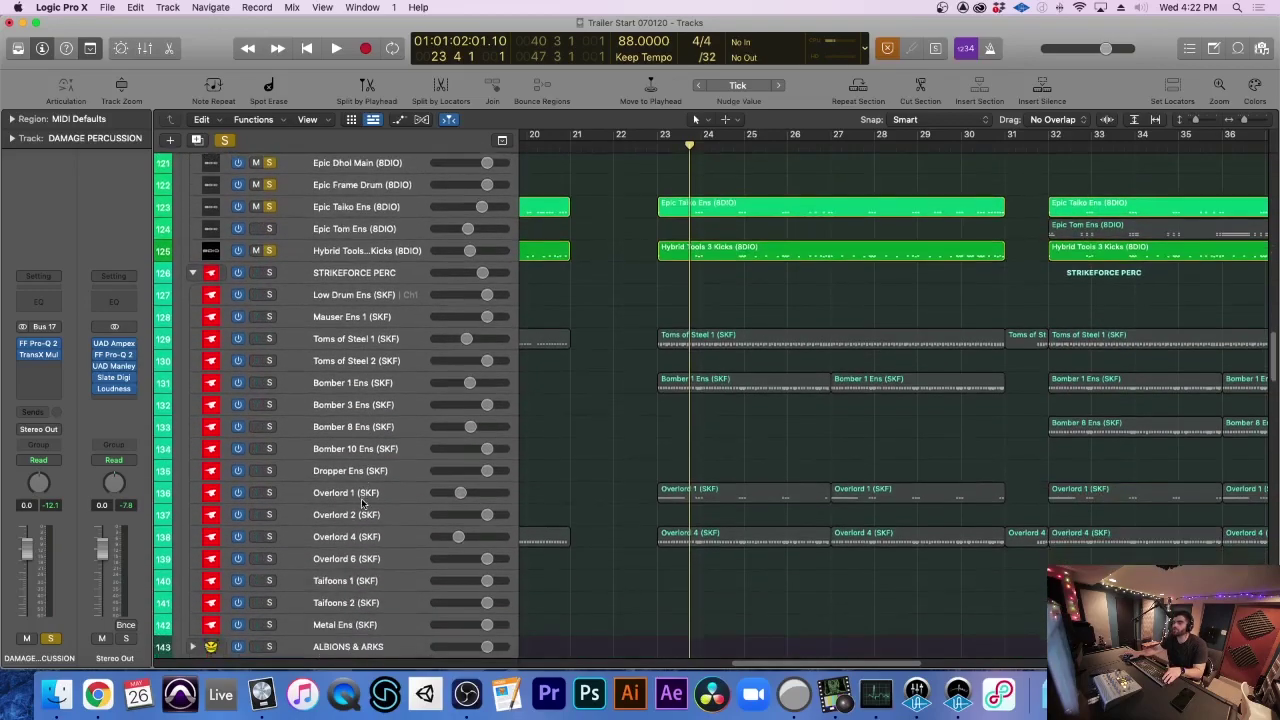
Add the Strikeforce tracks from Toms of Steel 1 through Overlord 6 (SKF) to the solo selection
key("super+Up")
left_click_drag(272, 376, 270, 569)
scroll(593, 515, "down", 4)
scroll(593, 515, "down", 4)
scroll(595, 500, "up", 5)
Play the soloed percussion from bar 22 beat 4 while viewing the Strikeforce and 8DIO regions
left_click(646, 146)
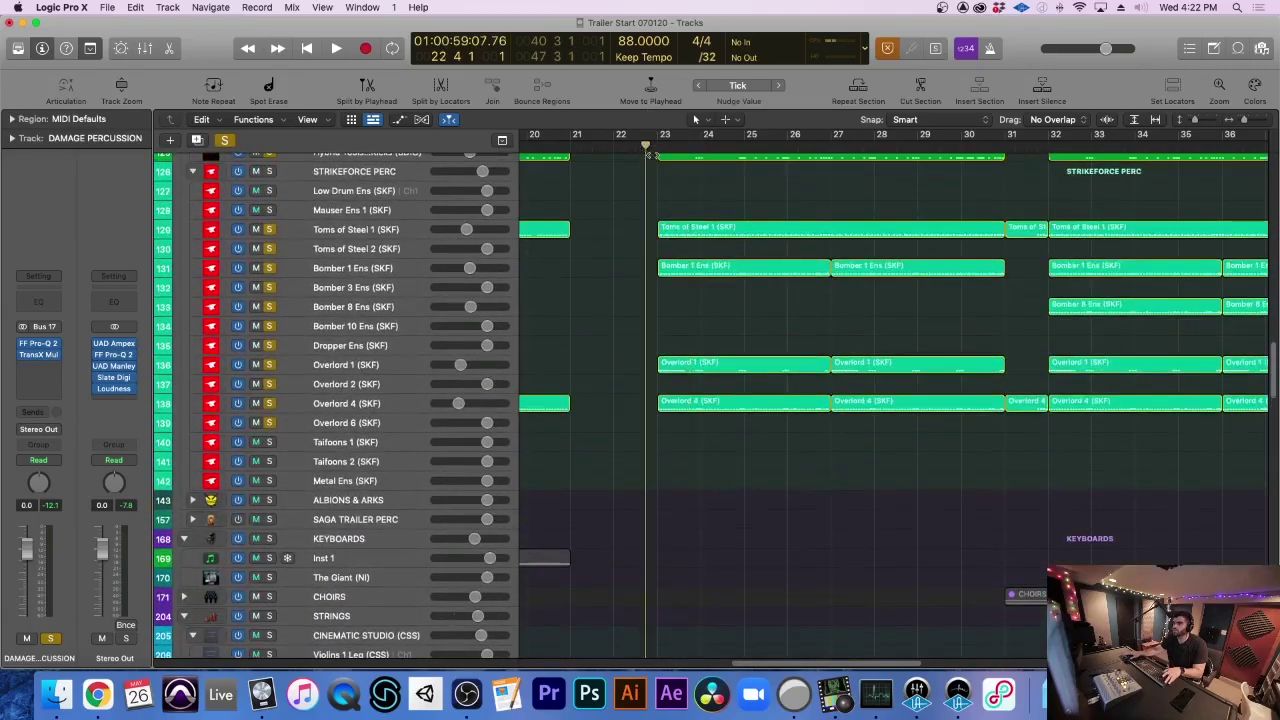
key("space")
scroll(688, 316, "right", 2)
scroll(688, 316, "down", 1)
key("super+Down")
scroll(687, 317, "up", 3)
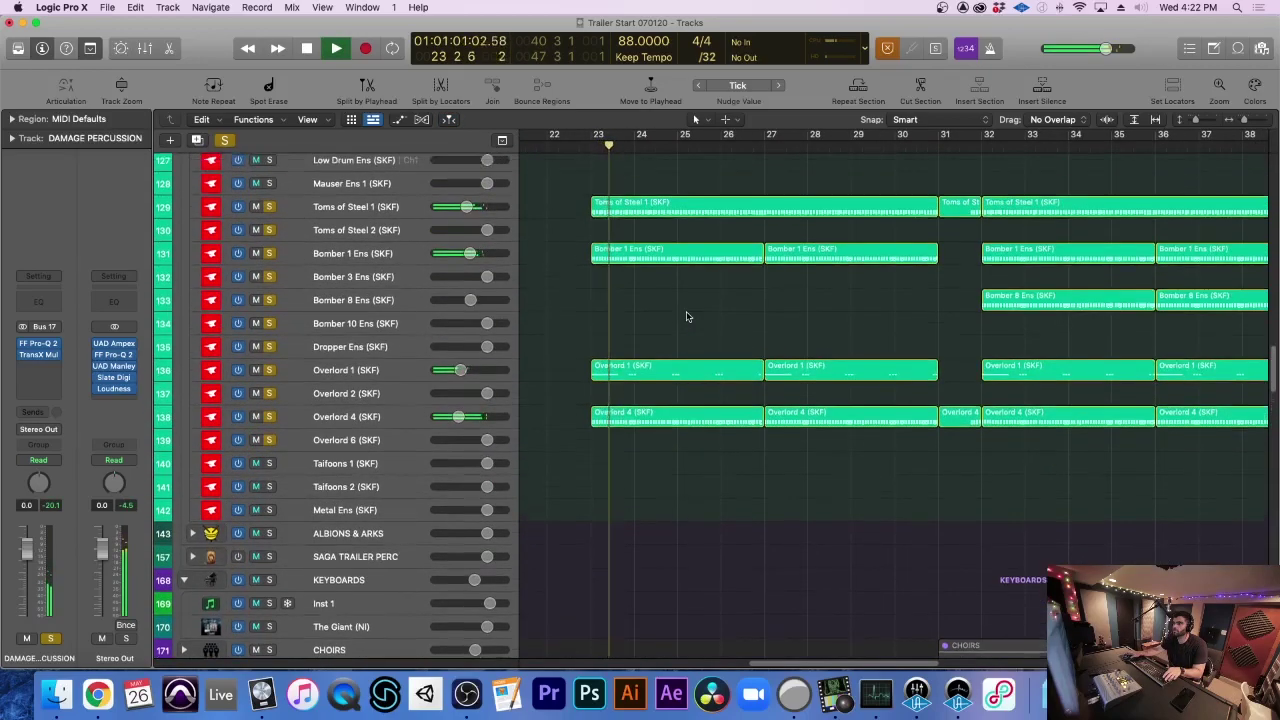
scroll(687, 317, "up", 3)
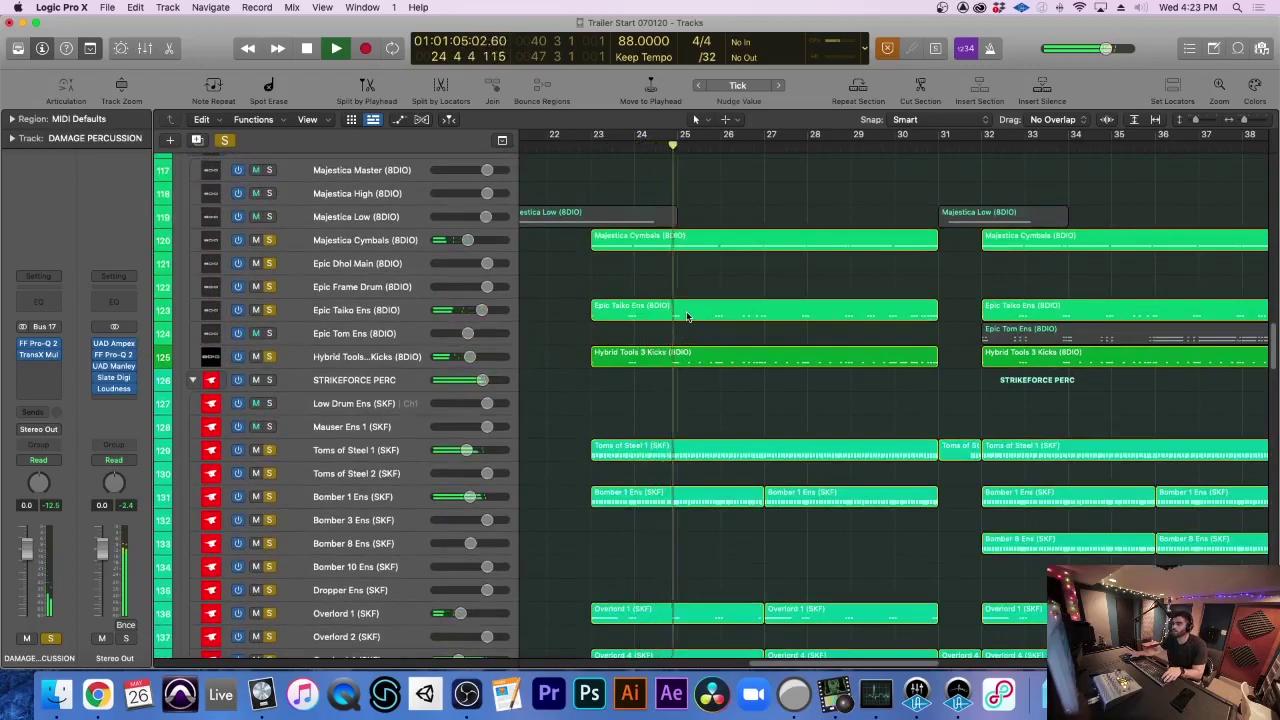
Open the Bomber 1 Ens (SKF) region in the Piano Roll during playback to view its notes, close the editor, and stop playback
key("super+Right")
scroll(687, 317, "right", 3)
key("super+Up")
scroll(629, 434, "down", 2)
double_click(608, 523)
scroll(580, 370, "left", 3)
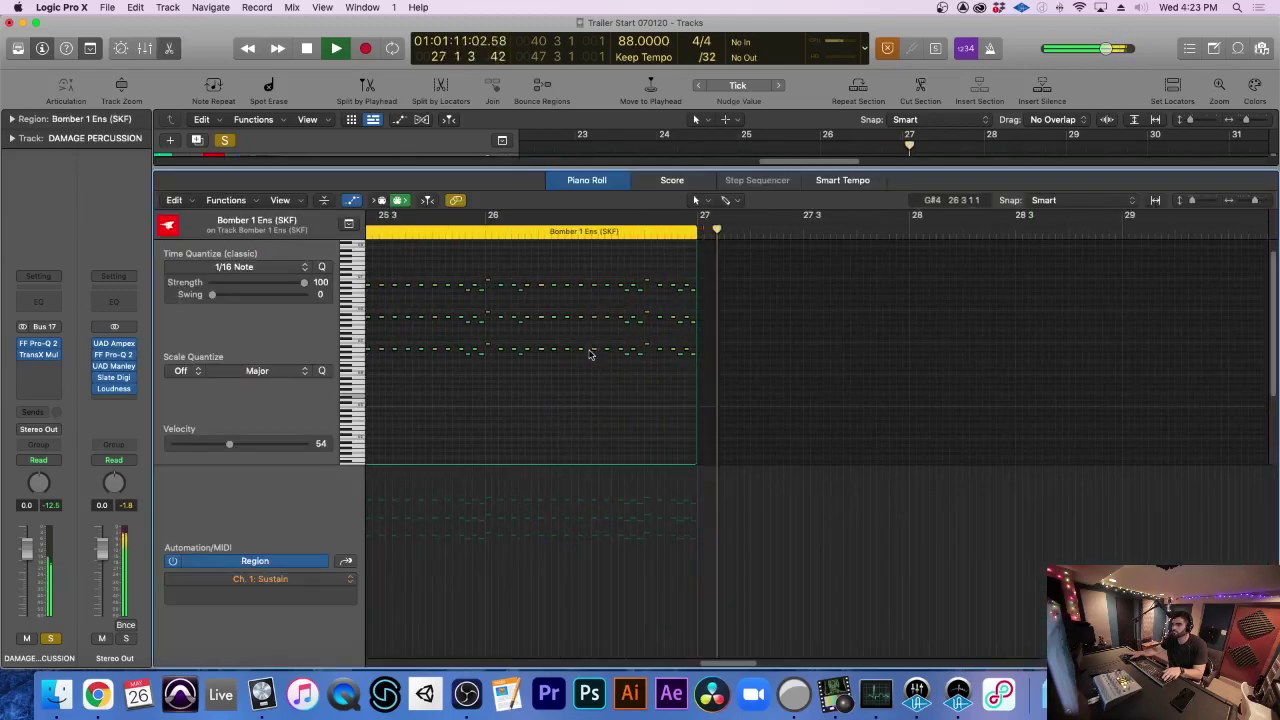
key("e")
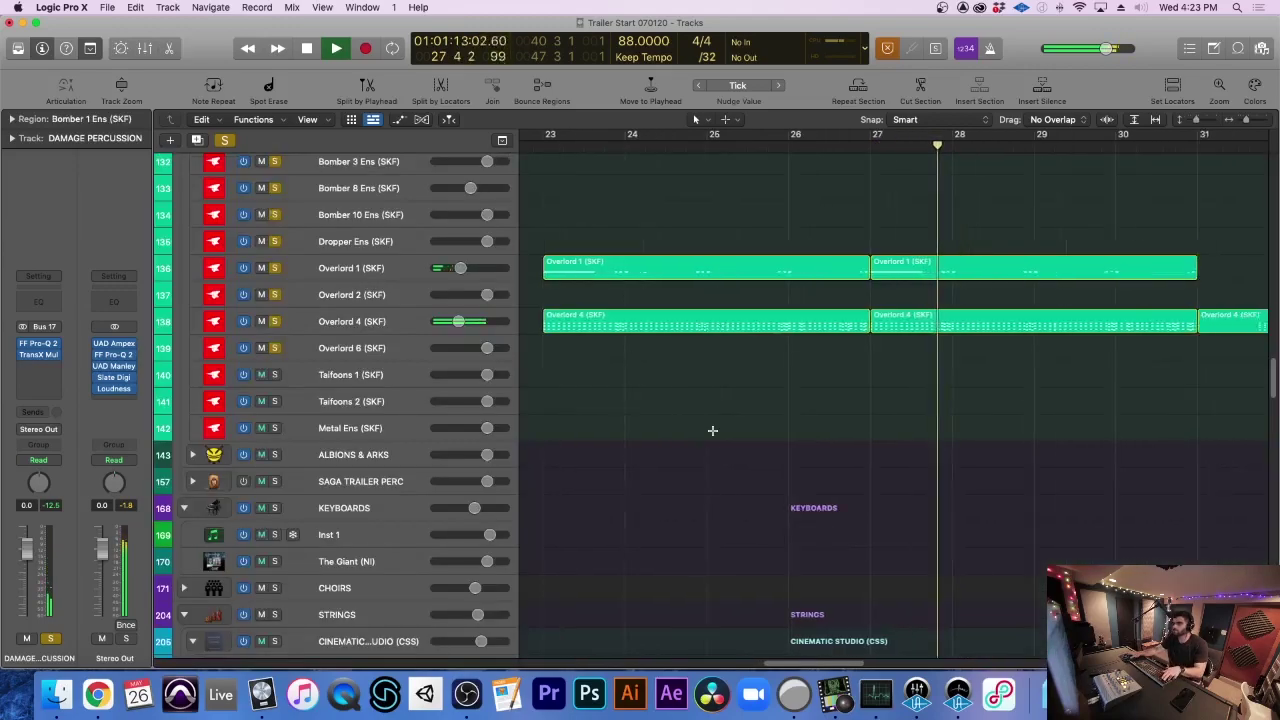
key("space")
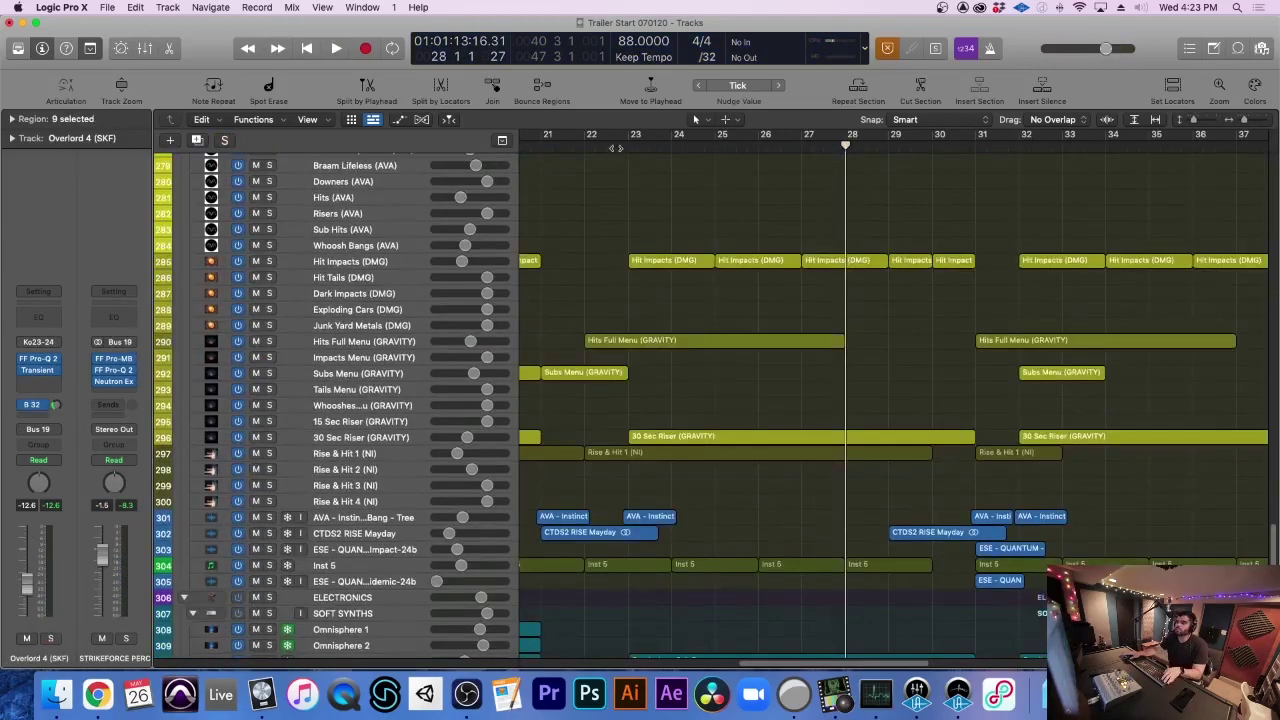
Play the full mix from bar 22 beat 4 while viewing the trailer effects and soft synth tracks, and stop playback
left_click(615, 147)
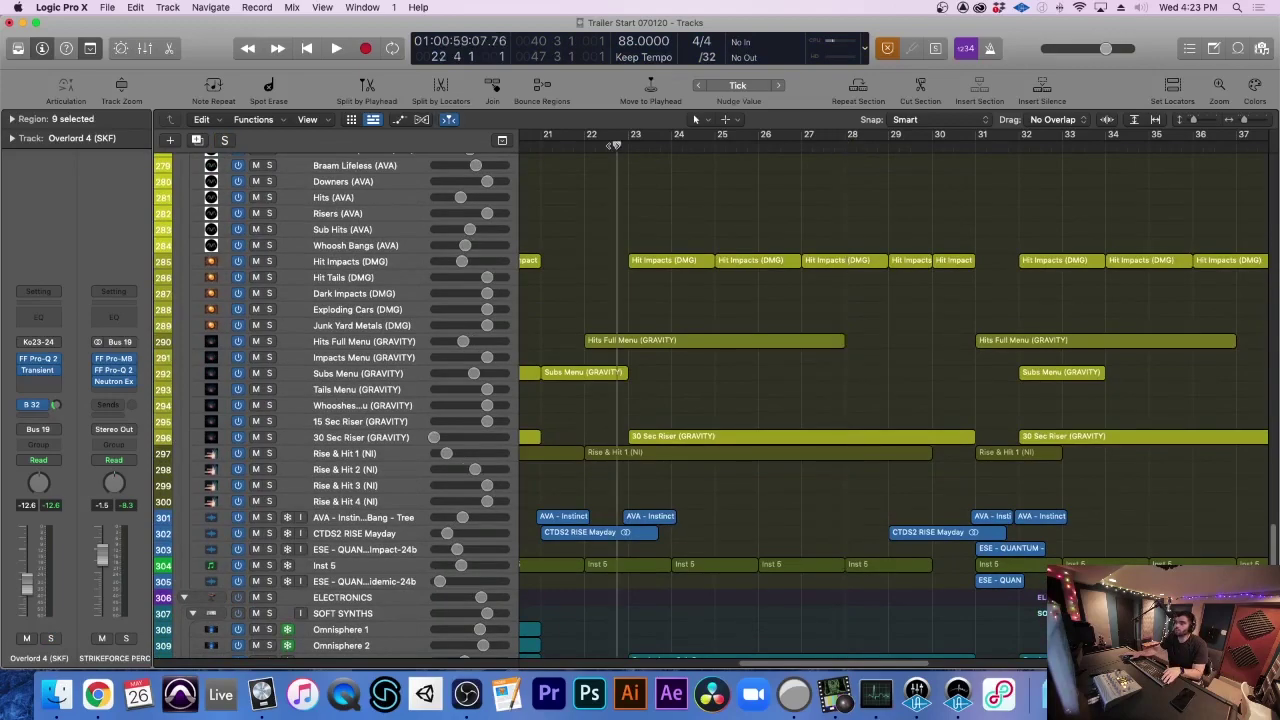
key("space")
key("super+Down")
scroll(659, 399, "down", 5)
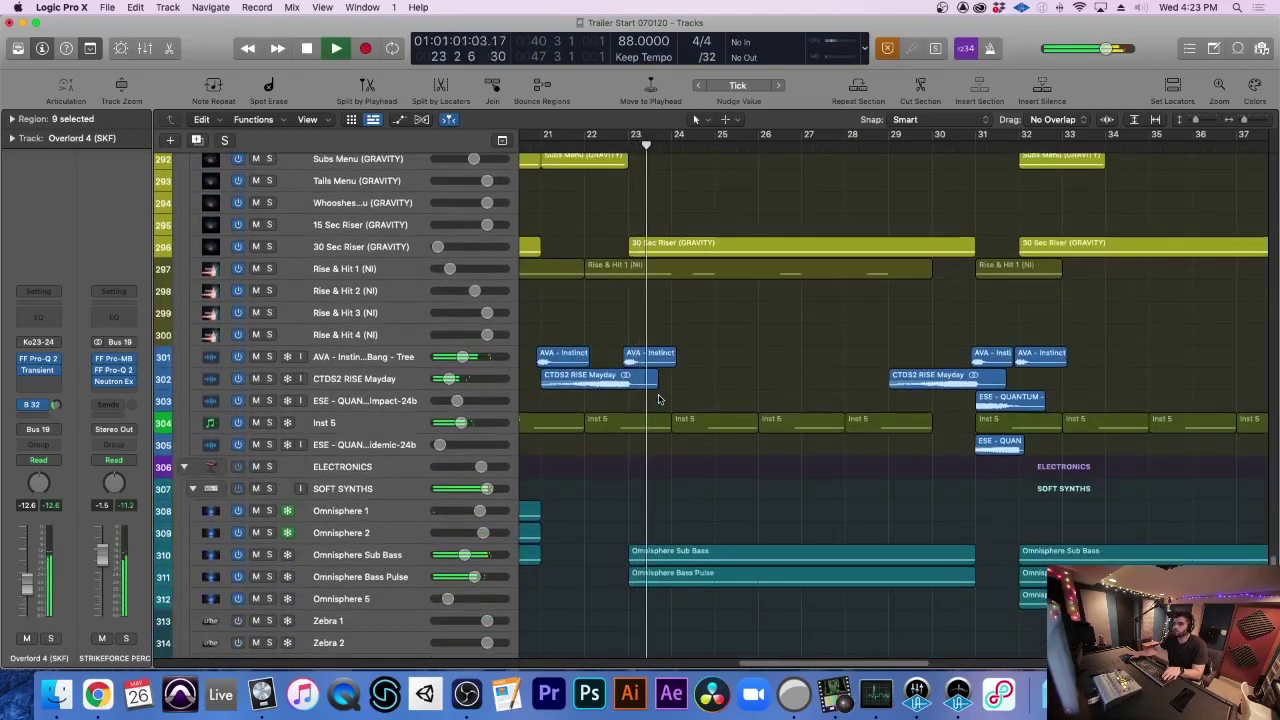
key("space")
scroll(697, 305, "up", 1)
scroll(697, 305, "up", 2)
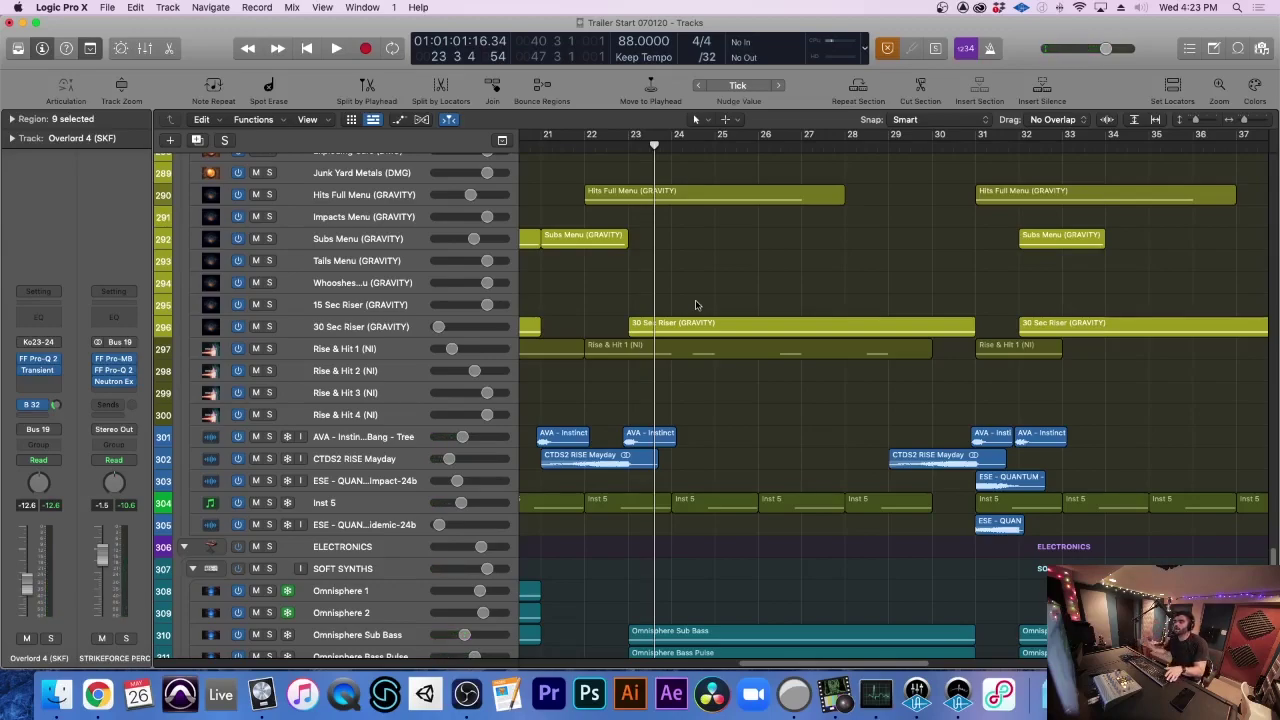
Place the playhead at bar 23 and show the volume automation of the riser tracks, then hide it
left_click(632, 145)
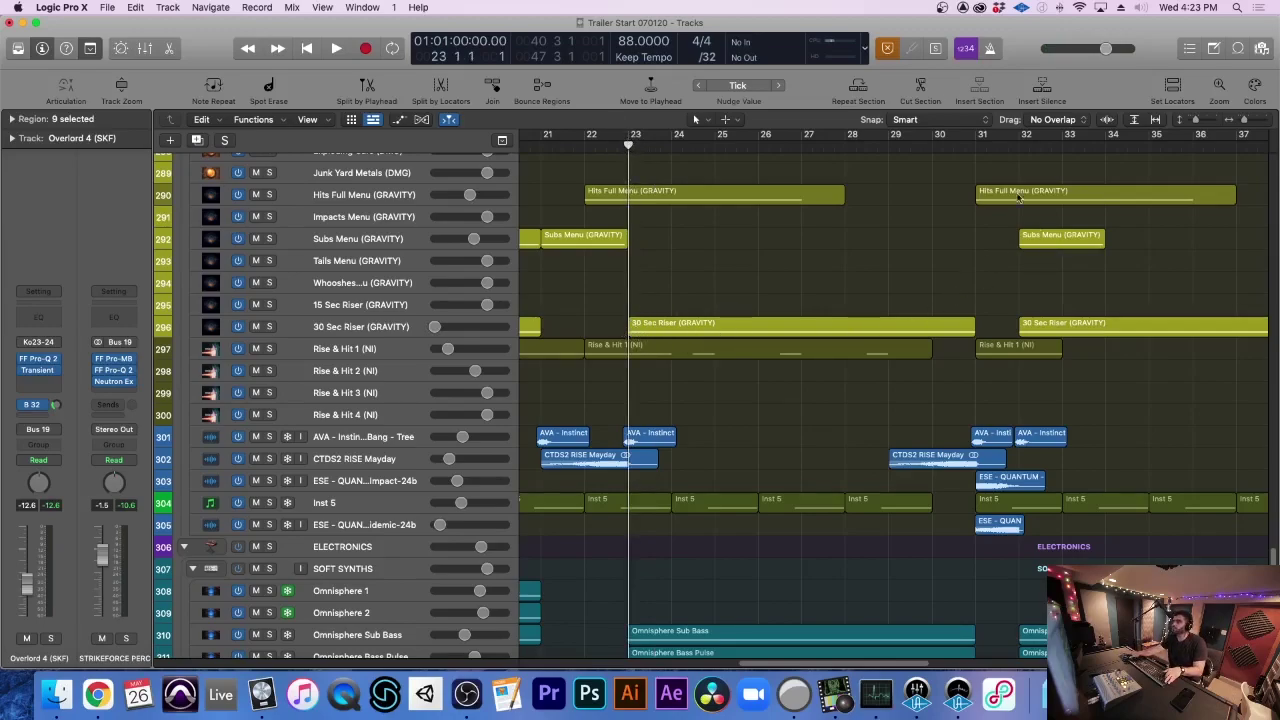
key("a")
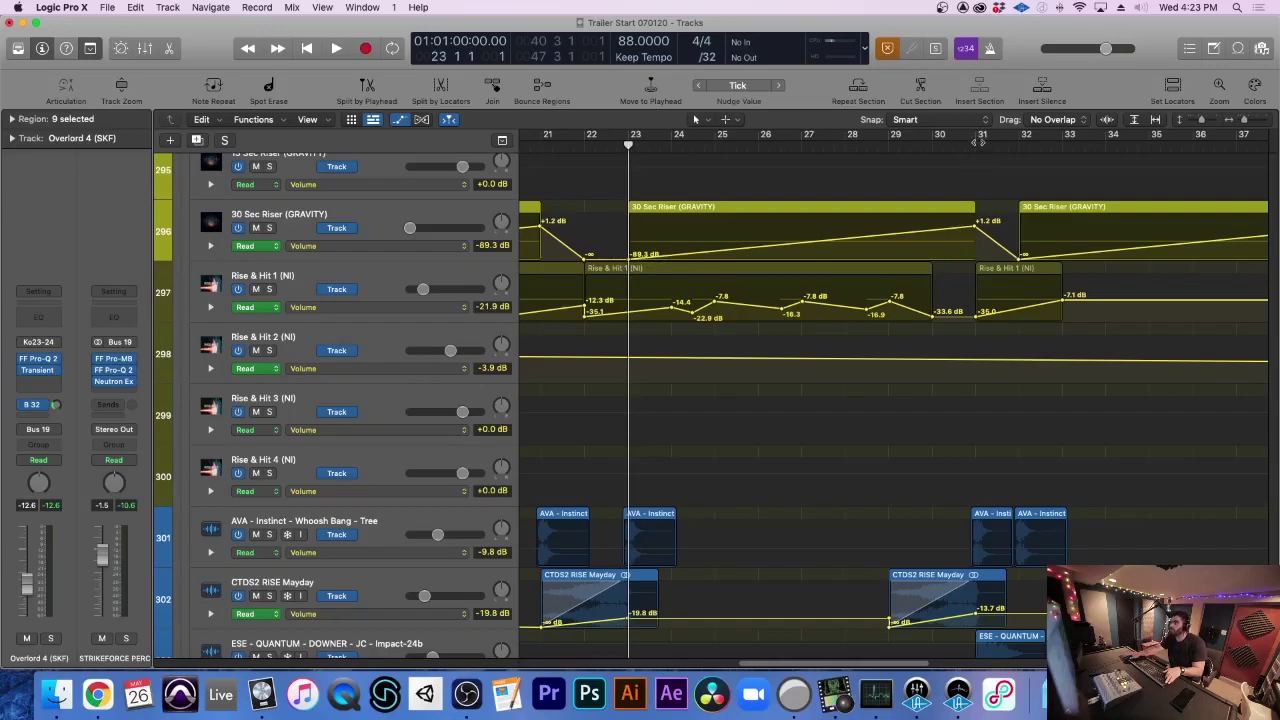
key("a")
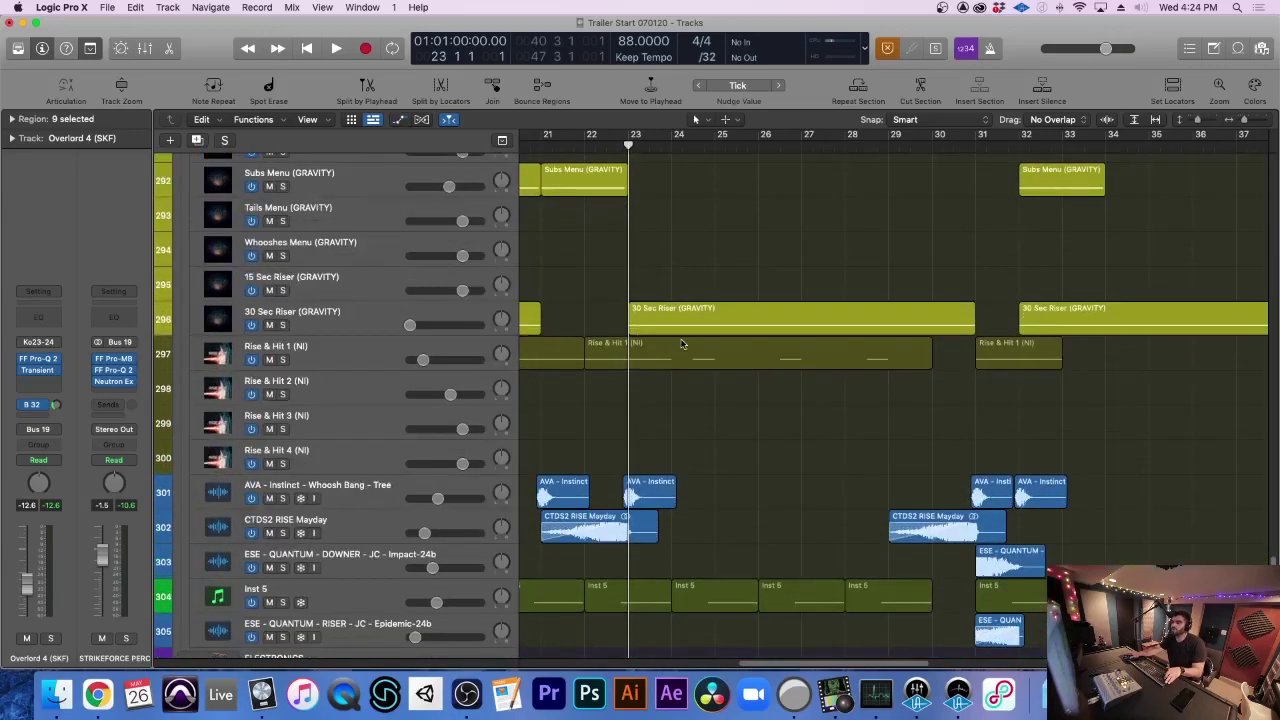
Play from bar 24, briefly solo the Rise & Hit 1 (NI) track, unsolo it, and stop playback
left_click(674, 146)
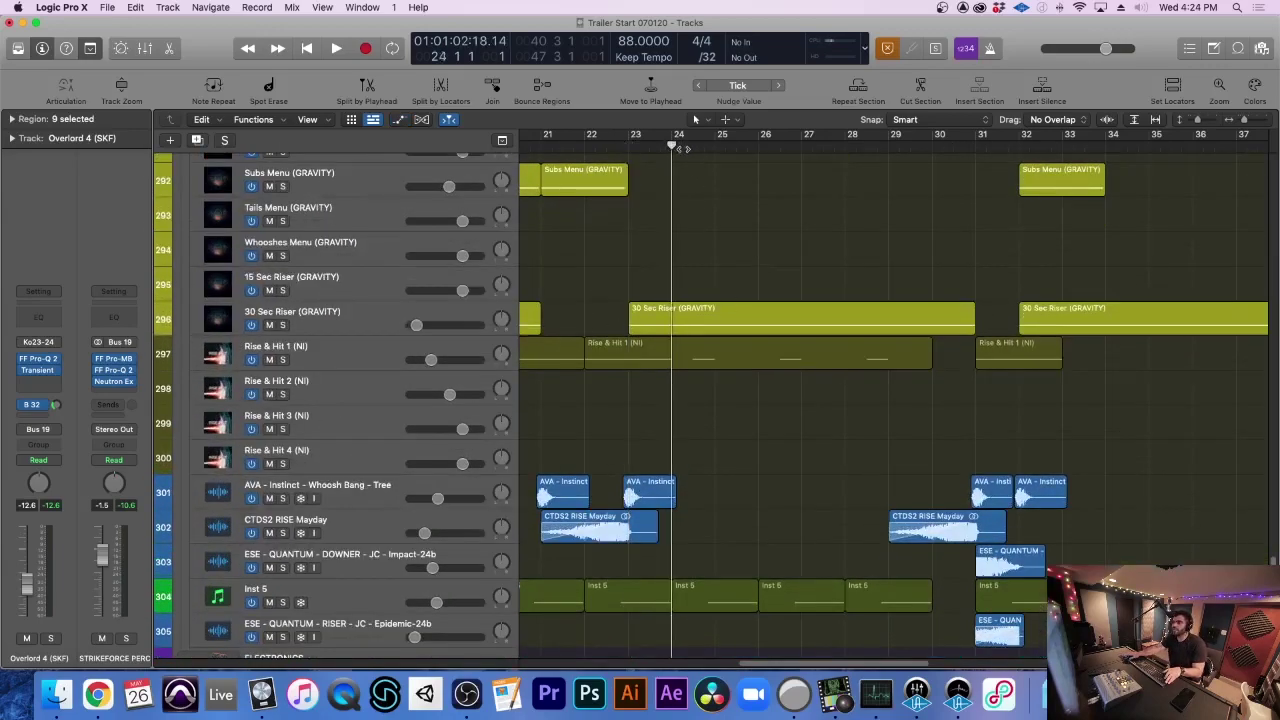
key("space")
left_click(323, 358)
key("s")
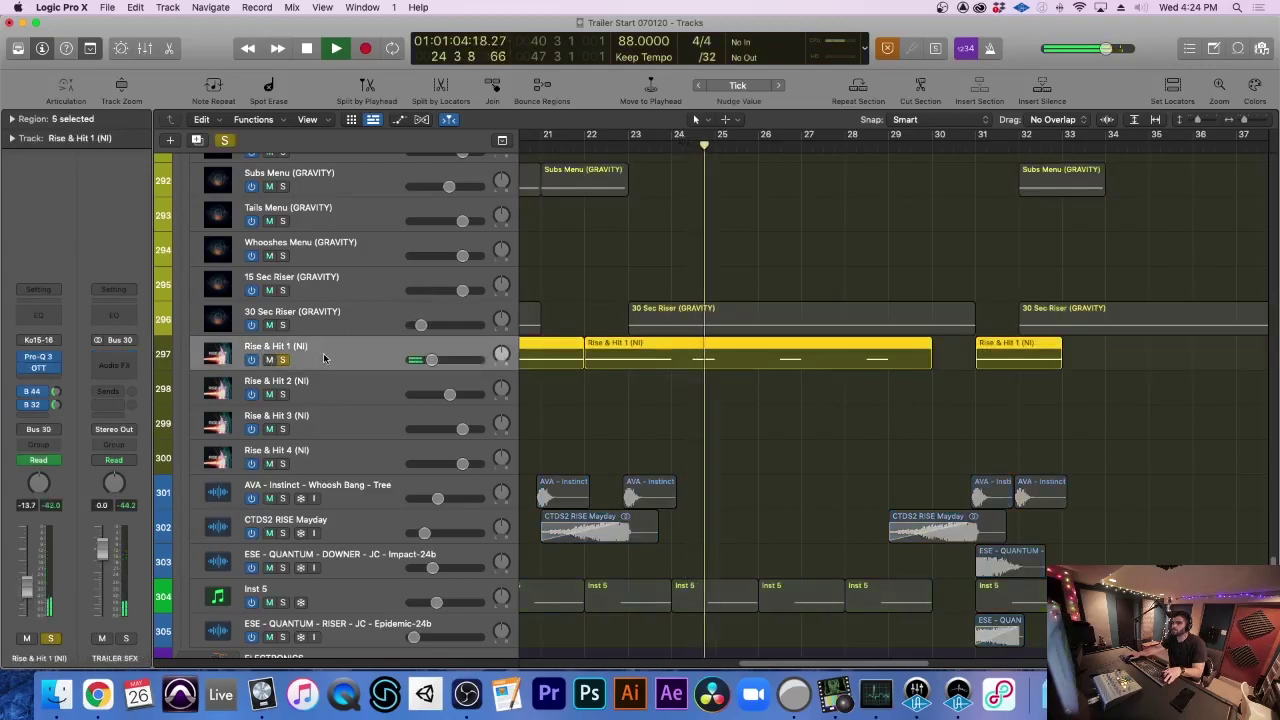
key("s")
key("space")
Play the full mix from bar 22 beat 3 and select the CTDS2 RISE Mayday track
key("super+Right")
key("super+Down")
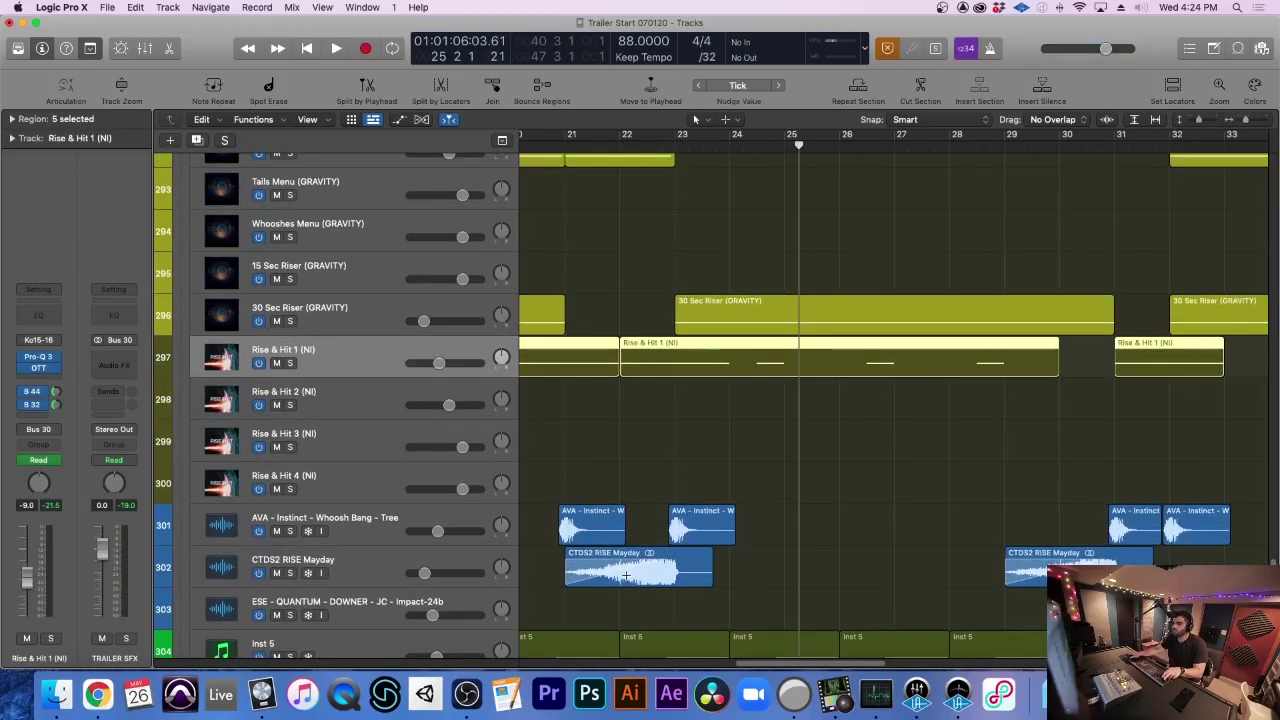
scroll(650, 500, "down", 3)
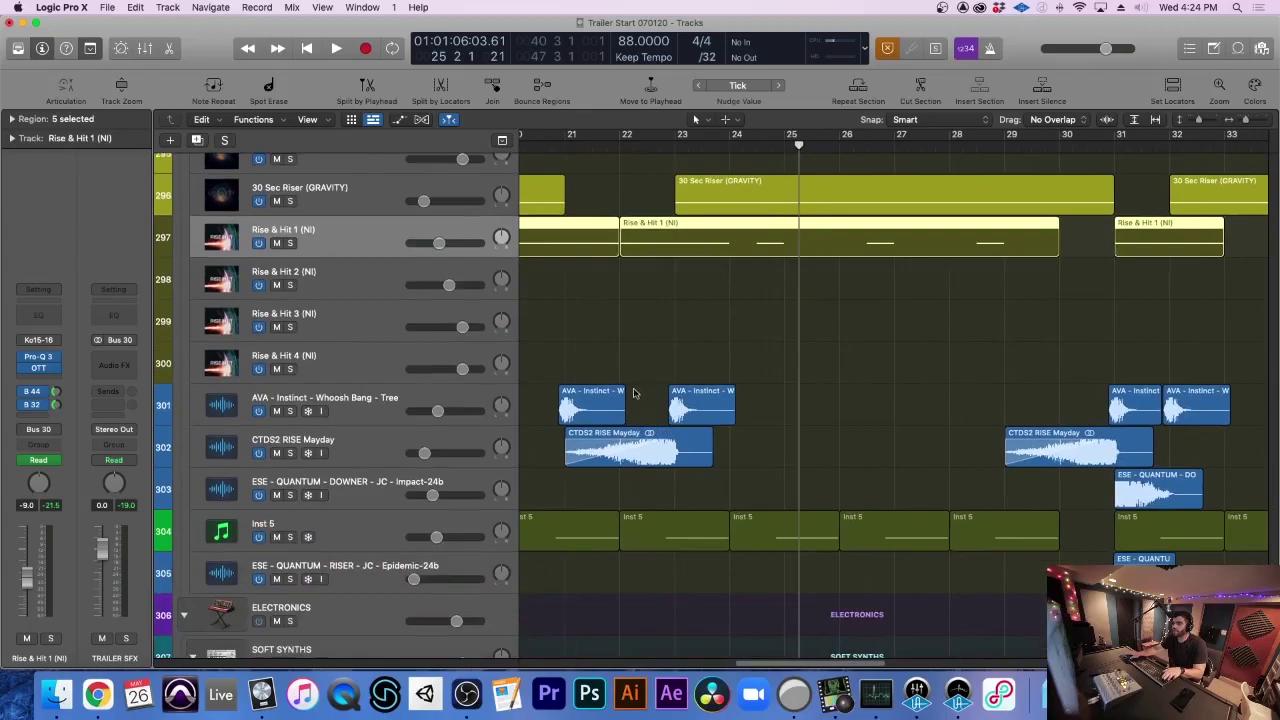
left_click(661, 132)
key("space")
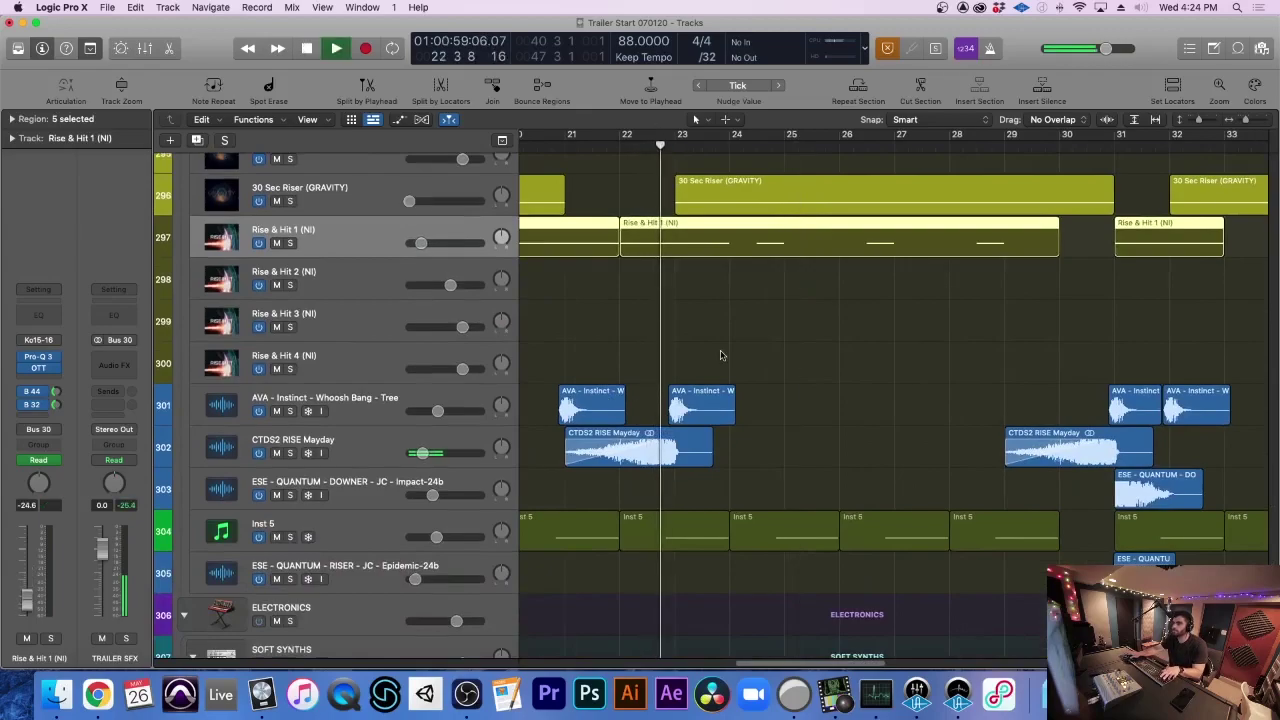
scroll(721, 352, "right", 2)
scroll(721, 352, "down", 2)
left_click(402, 399)
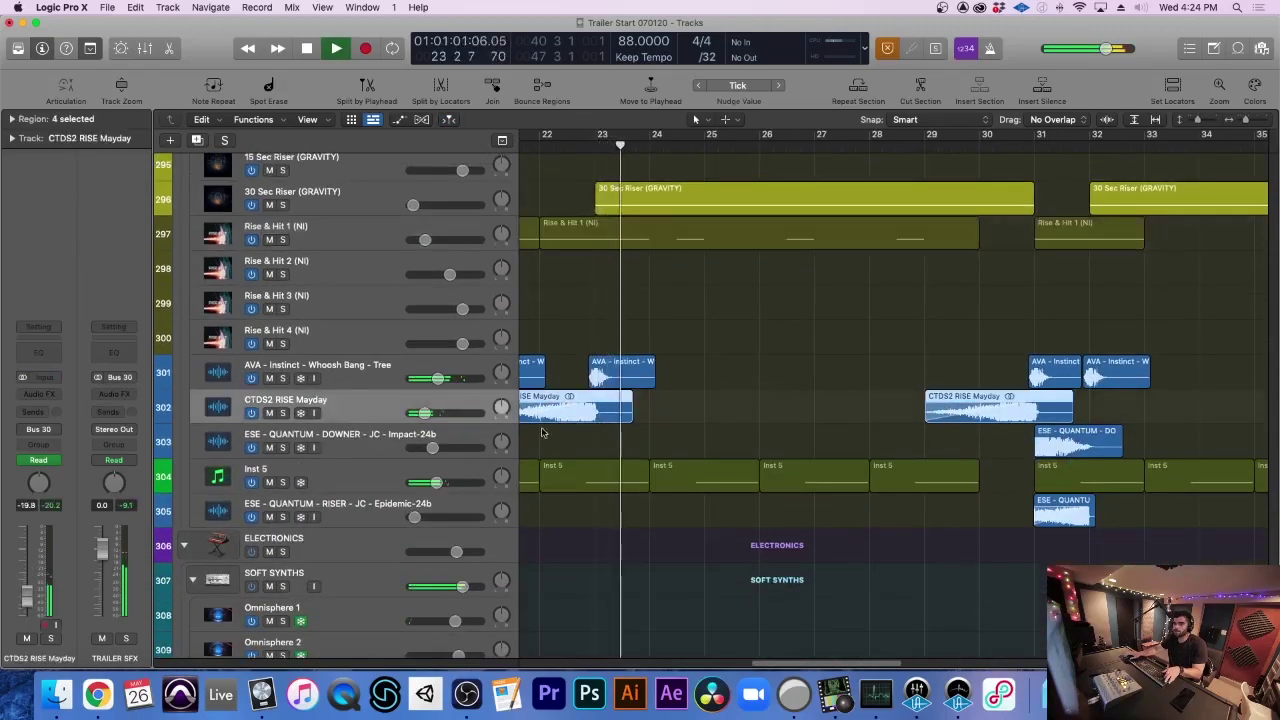
Examine the riser, trailer effects and Omnisphere soft synth regions from bar 23 on while the full mix plays
scroll(745, 427, "left", 3)
scroll(747, 426, "left", 2)
scroll(752, 424, "right", 3)
scroll(754, 425, "down", 2)
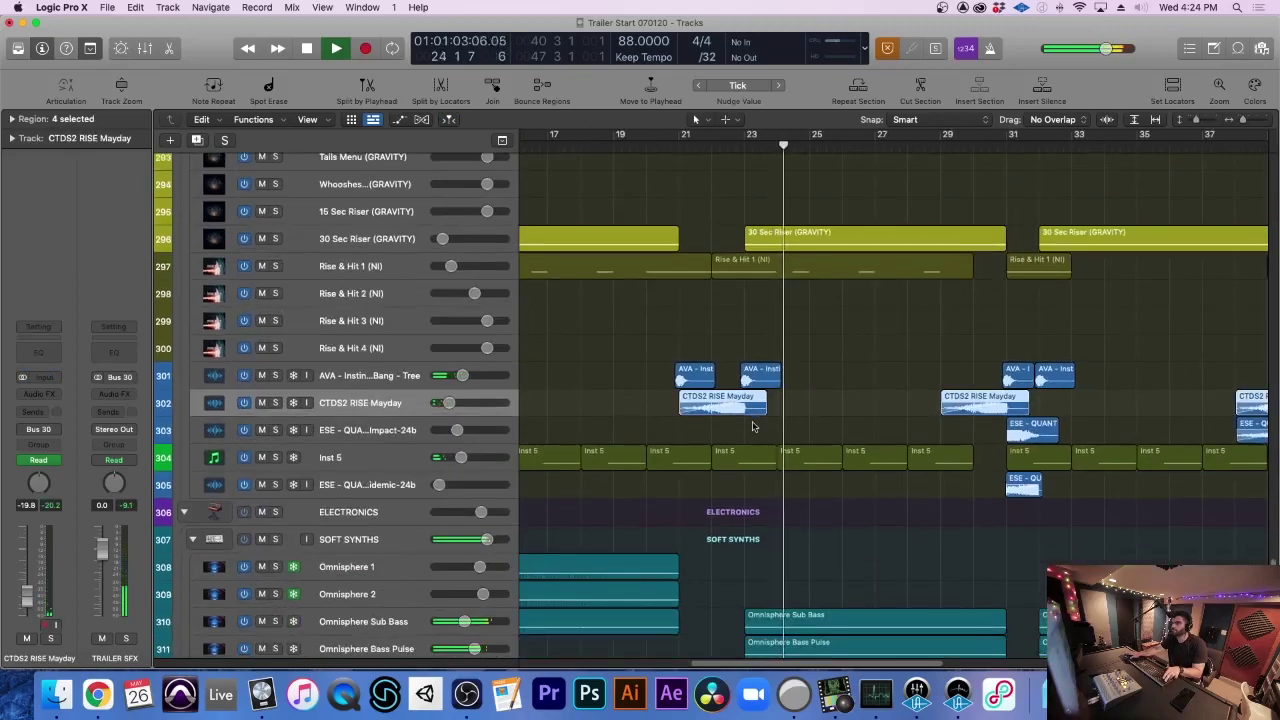
scroll(757, 427, "right", 3)
scroll(763, 429, "down", 5)
scroll(752, 422, "right", 3)
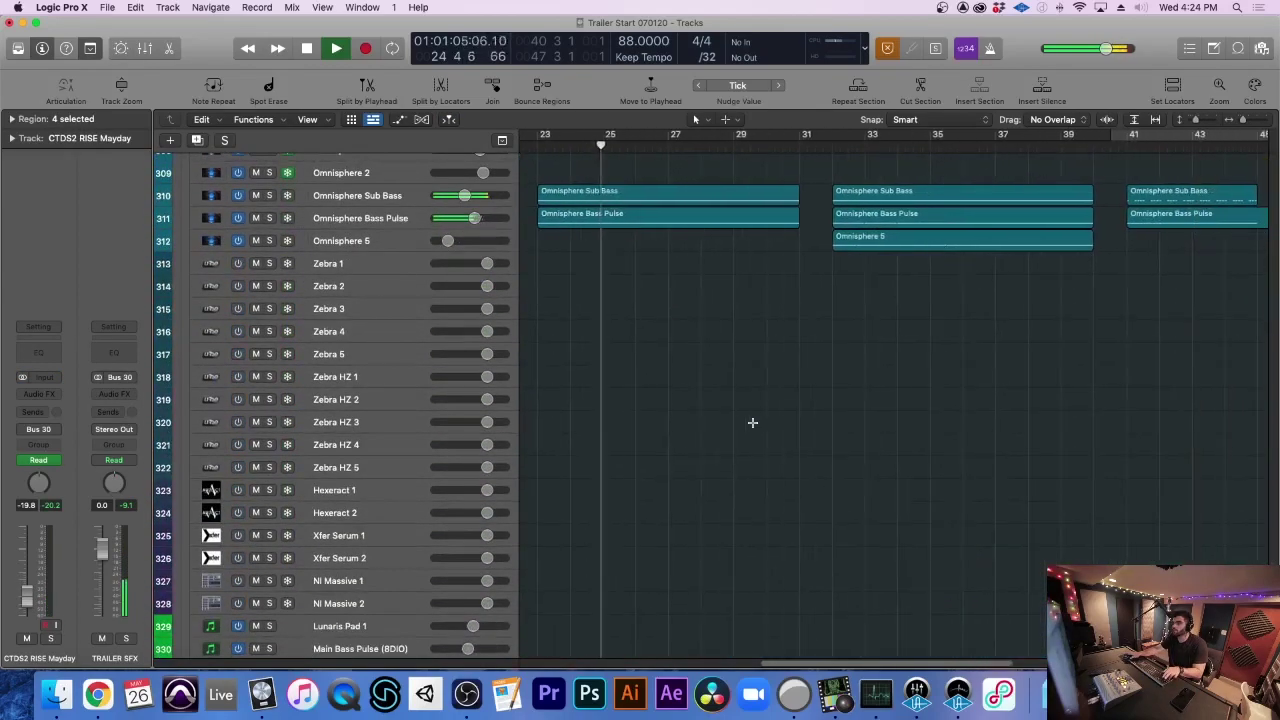
scroll(752, 422, "up", 9)
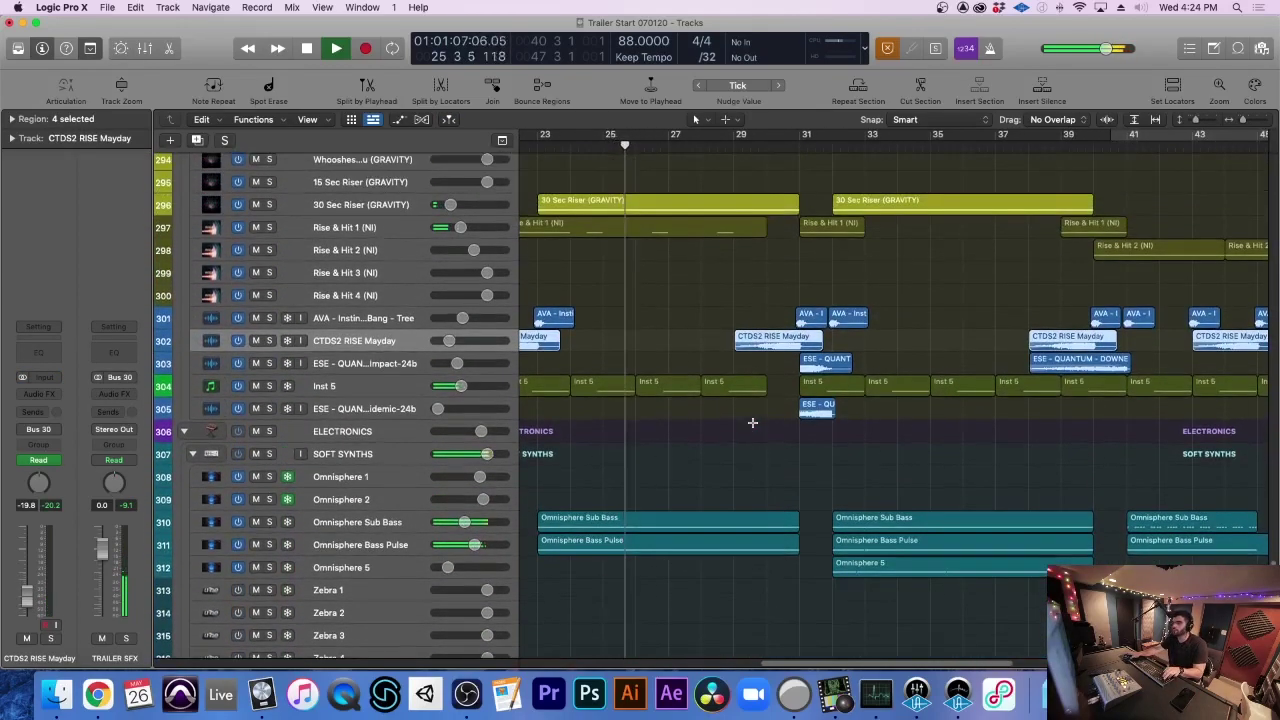
Examine the string, percussion and CineBrass tracks as the mix plays on, and stop playback at bar 31
scroll(752, 422, "up", 20)
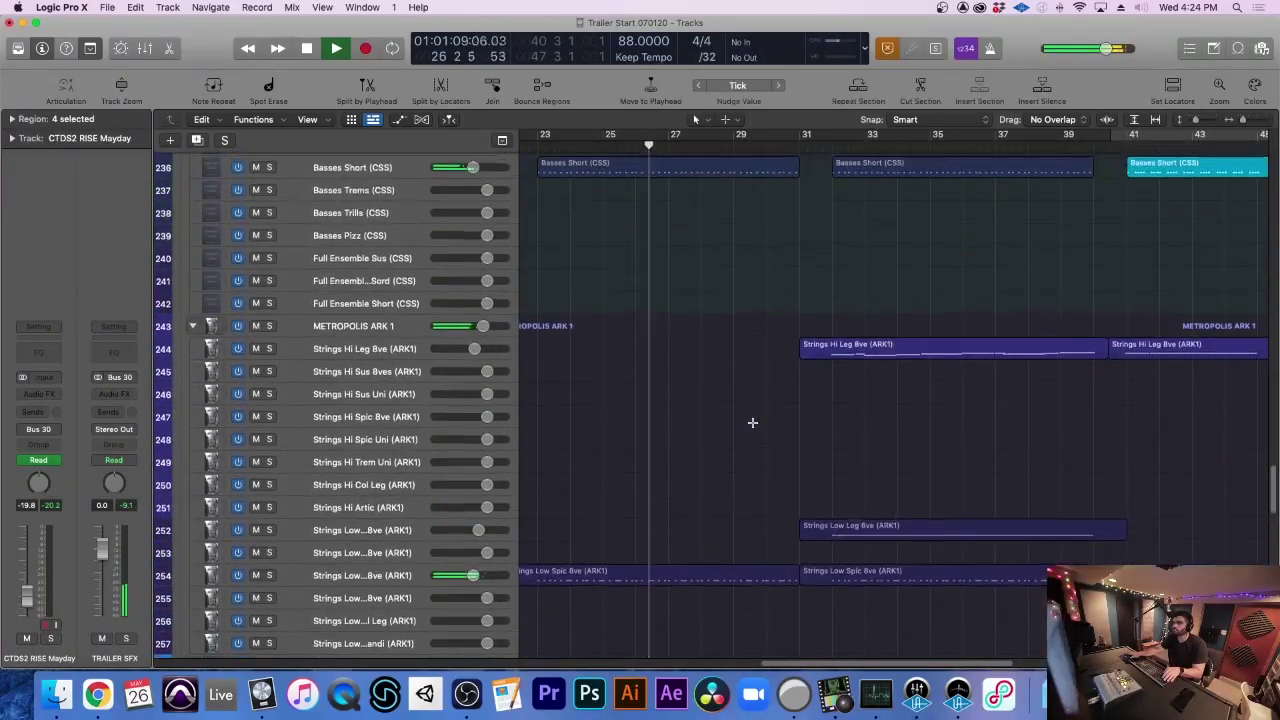
scroll(752, 422, "up", 20)
scroll(752, 422, "right", 2)
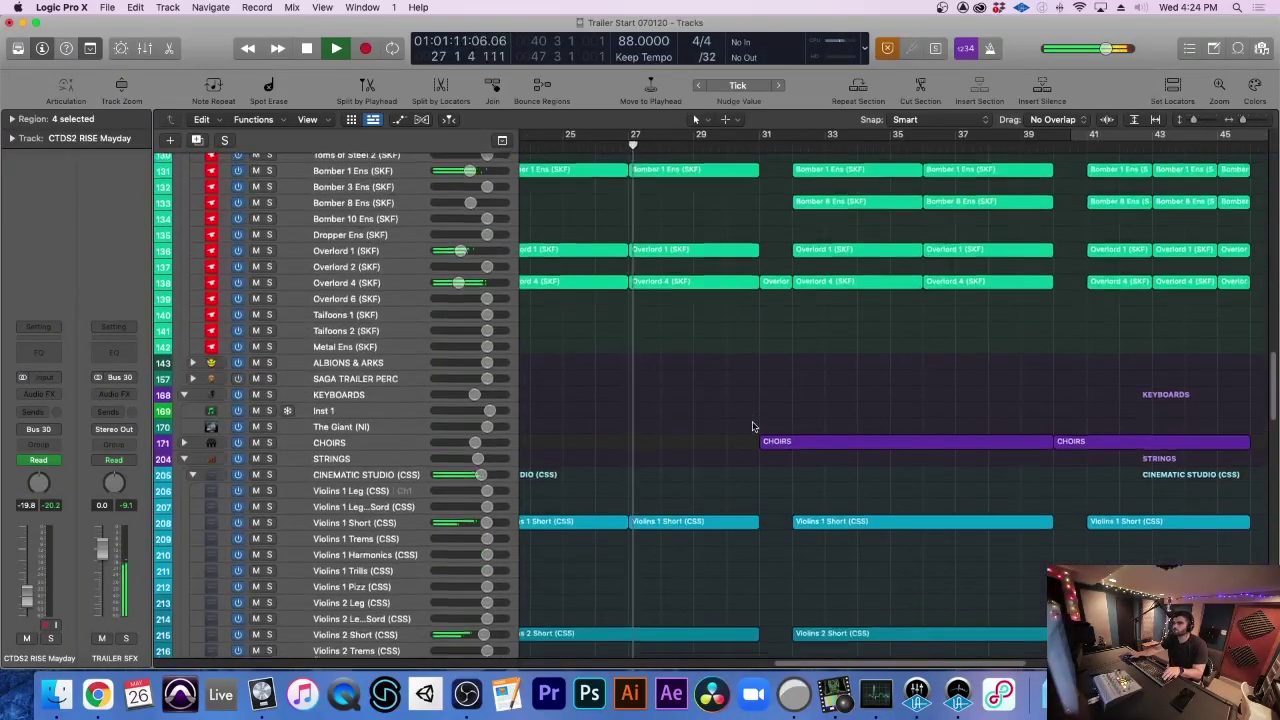
scroll(753, 427, "up", 20)
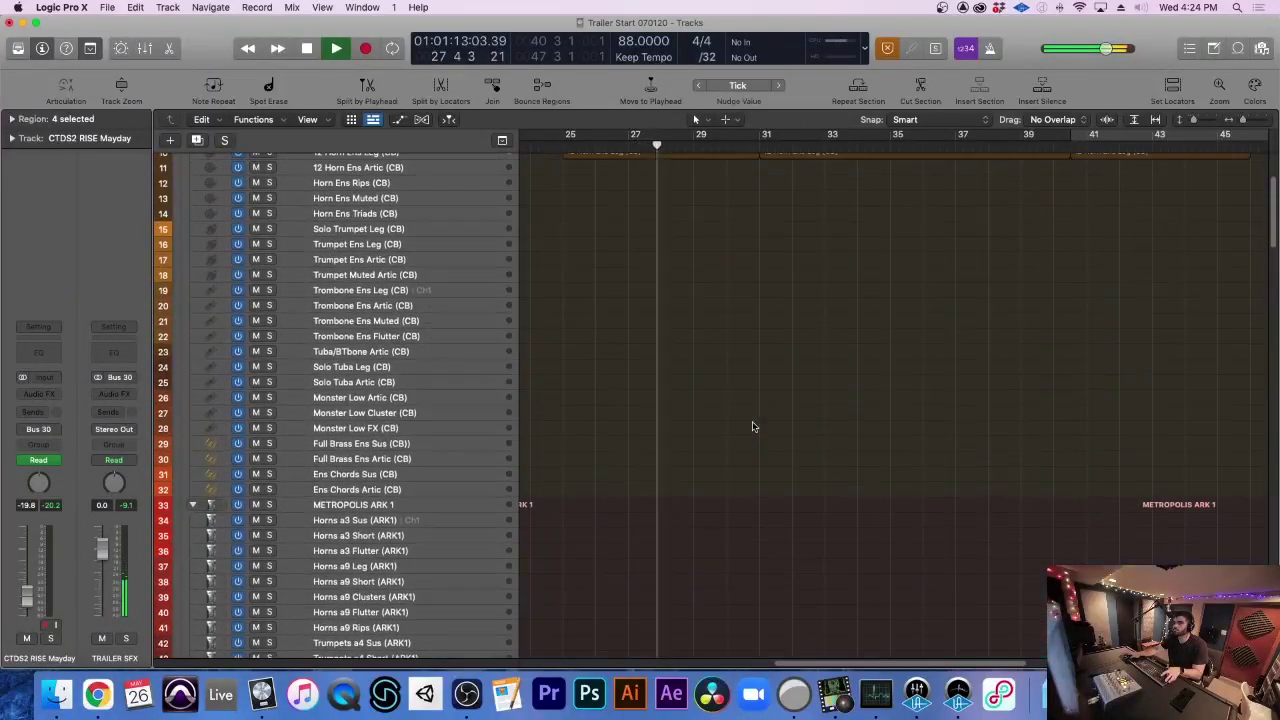
scroll(753, 427, "up", 5)
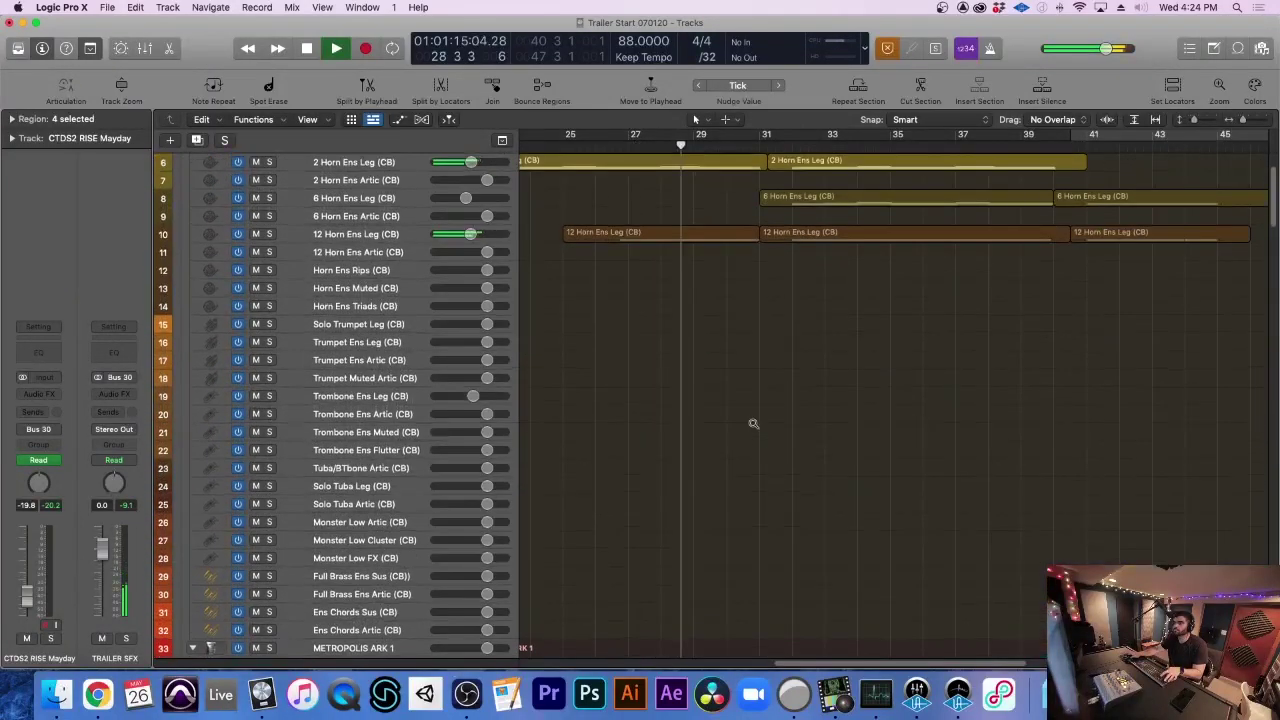
scroll(754, 427, "up", 5)
scroll(753, 424, "up", 4)
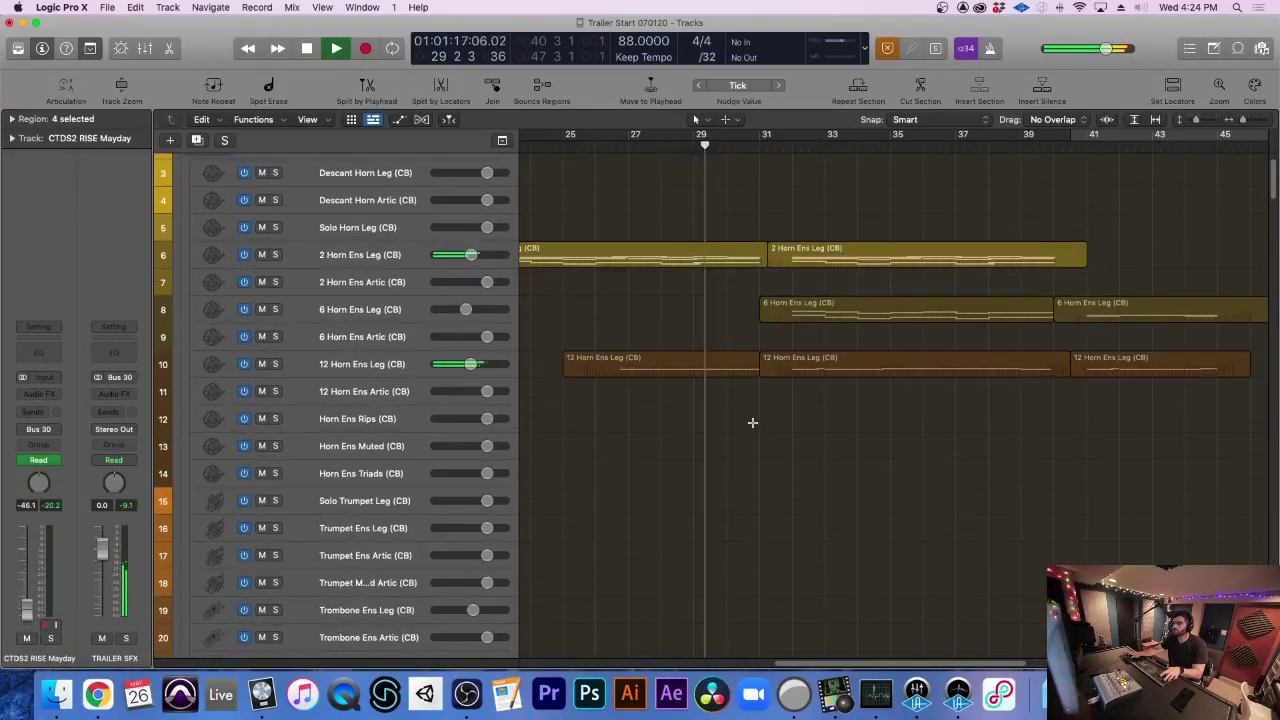
scroll(753, 424, "up", 5)
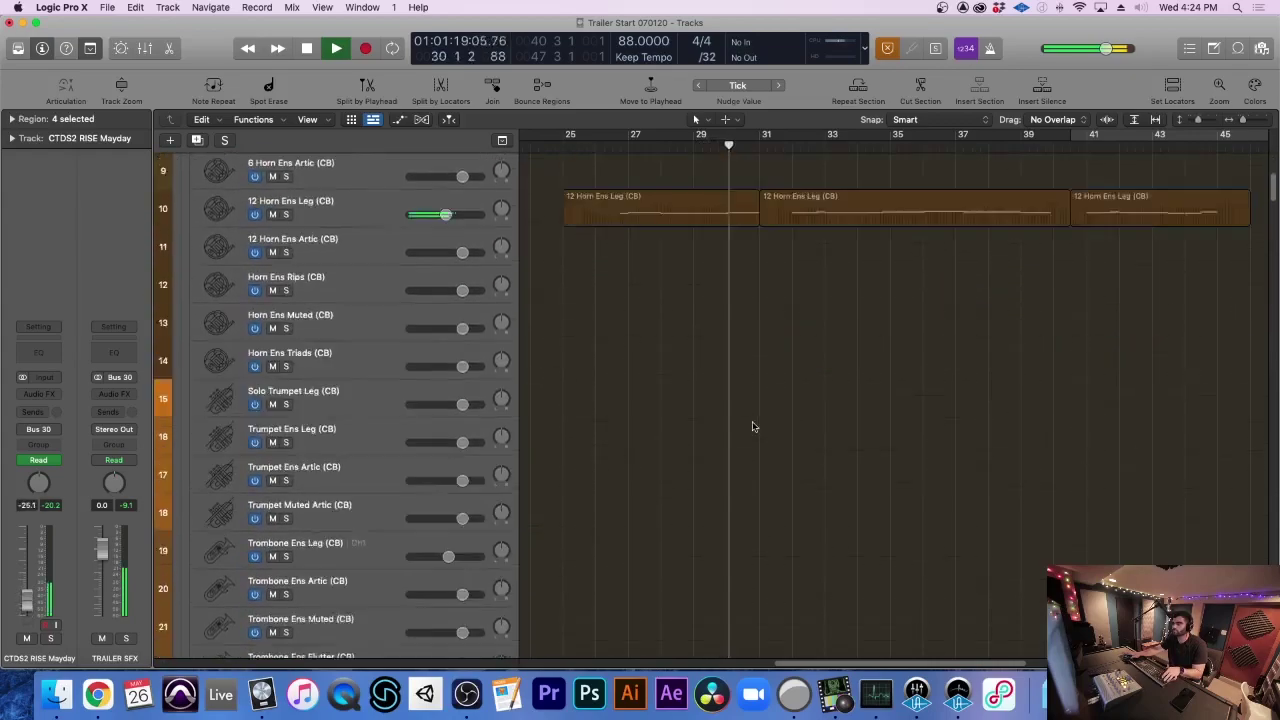
scroll(752, 428, "left", 5)
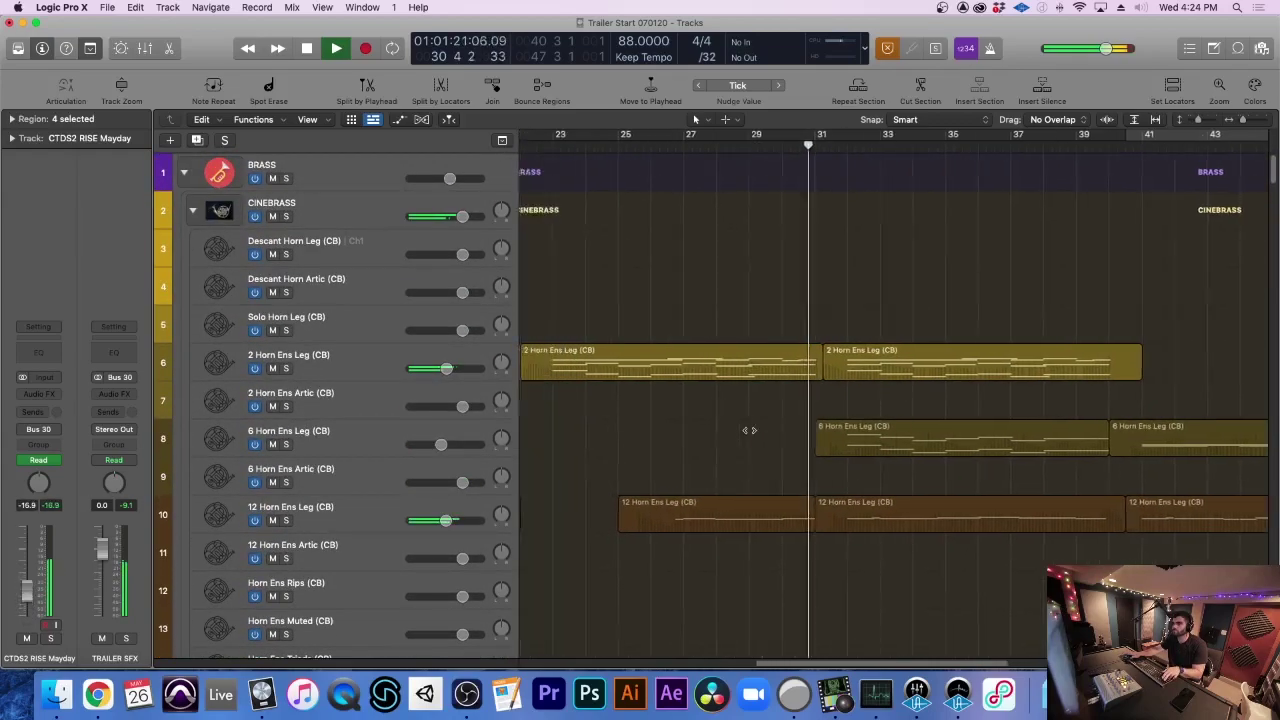
key("space")
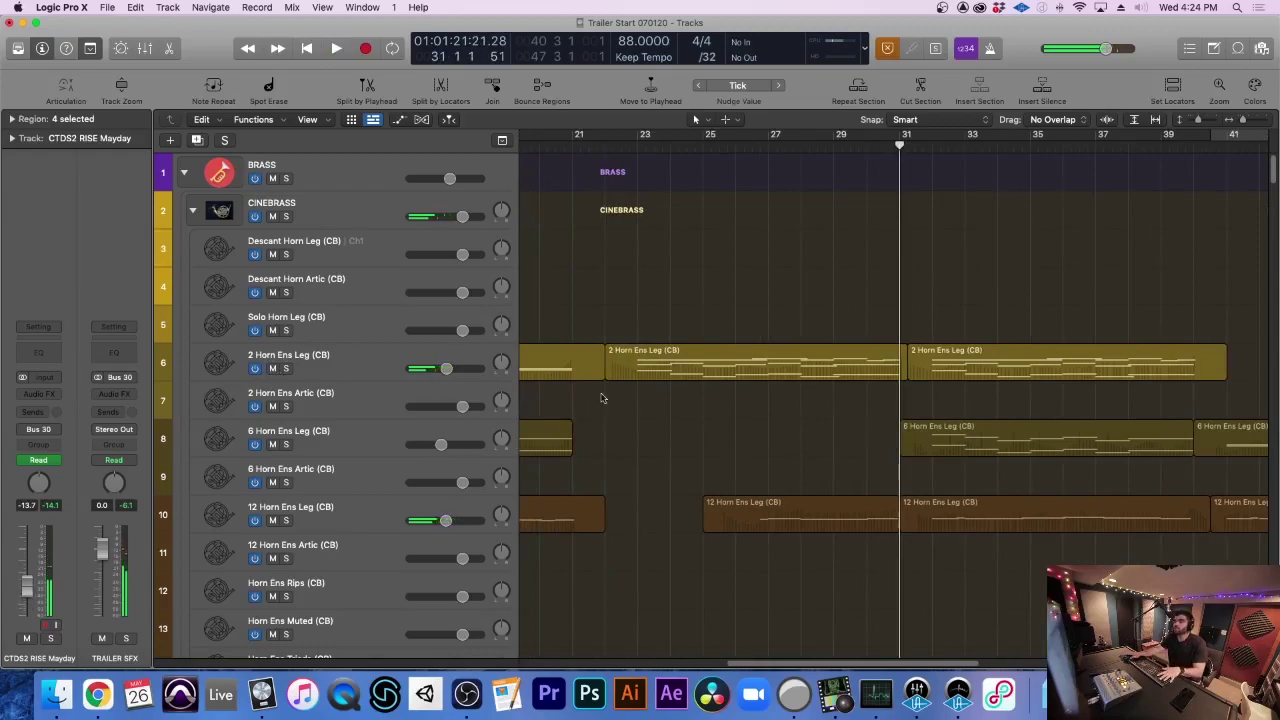
Select the 2 Horn Ens Leg (CB) region that starts at bar 22 and solo its track
scroll(604, 400, "down", 5)
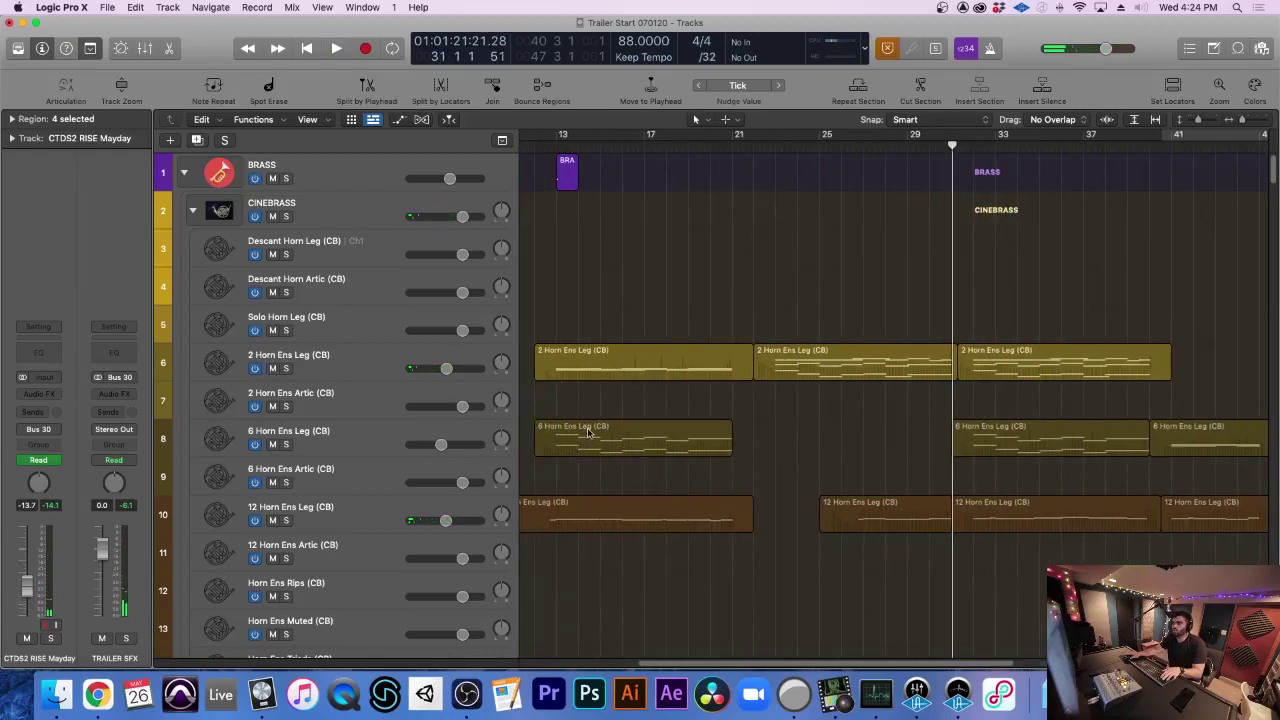
scroll(782, 378, "up", 5)
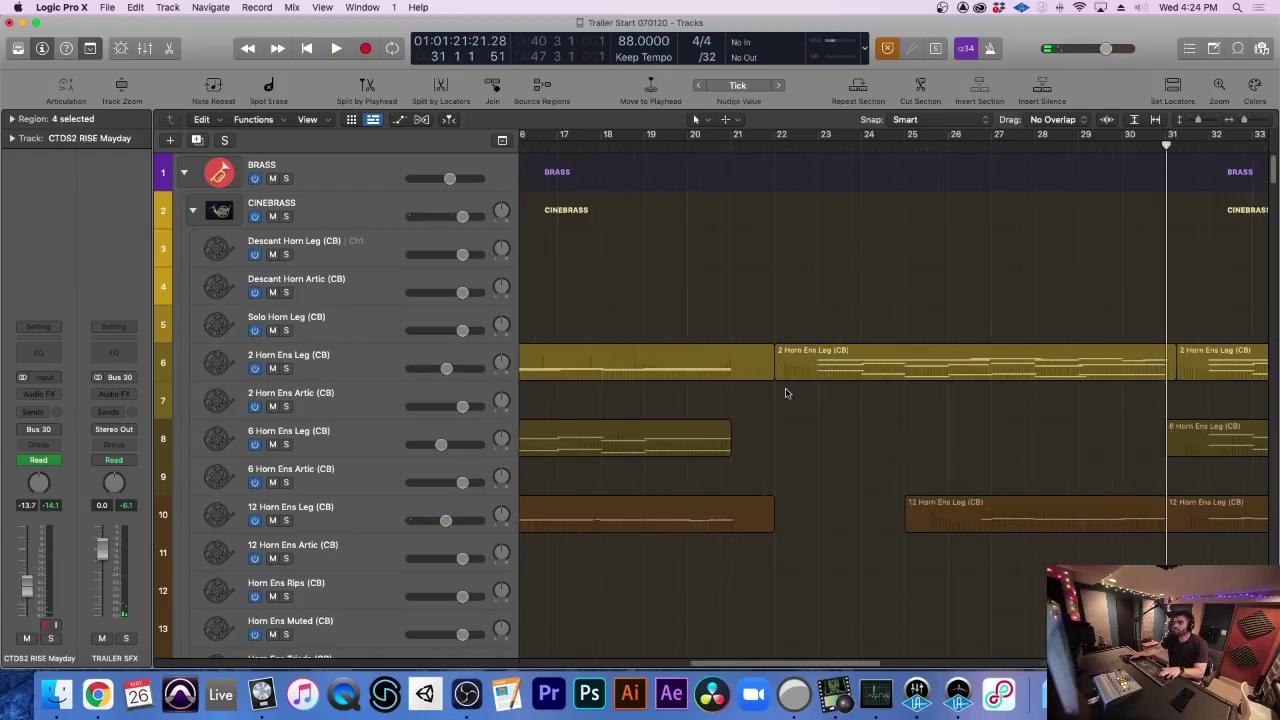
left_click(617, 352)
left_click(286, 368)
scroll(714, 424, "down", 3)
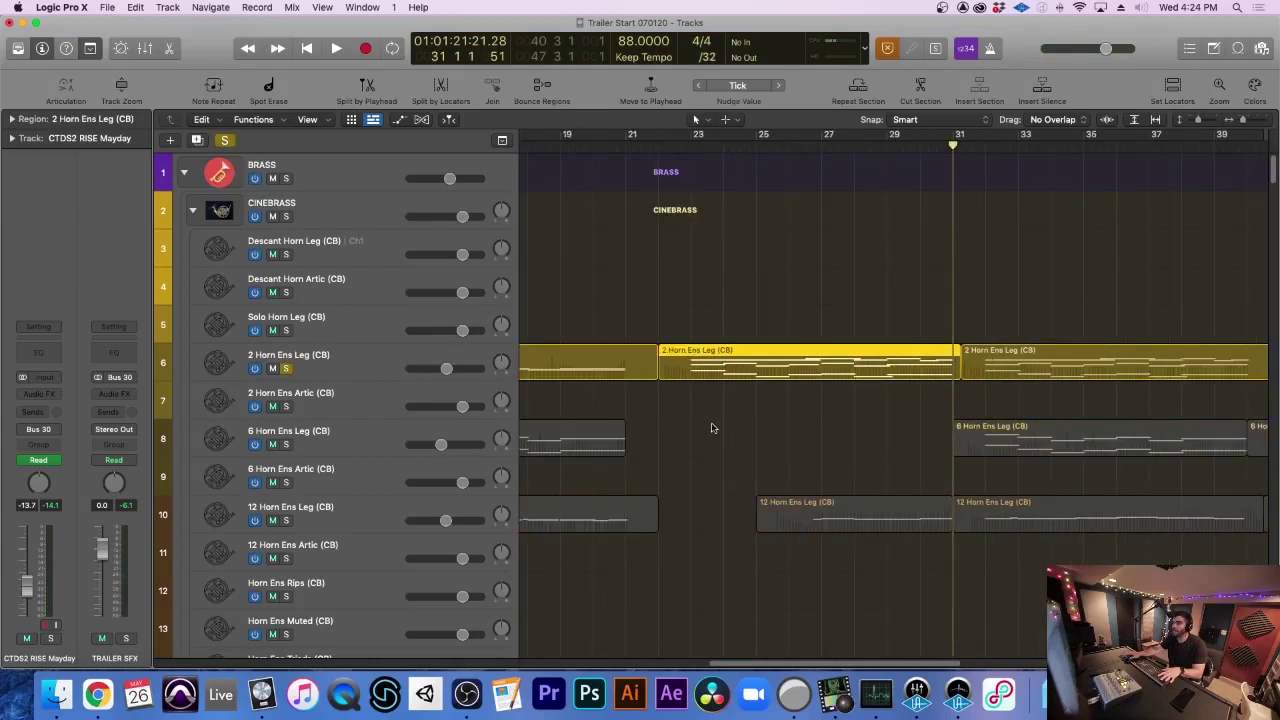
Examine the 2 Horn Ens Leg region's notes in the Piano Roll, place the playhead just before bar 23, and close the editor
double_click(766, 352)
scroll(674, 365, "up", 5)
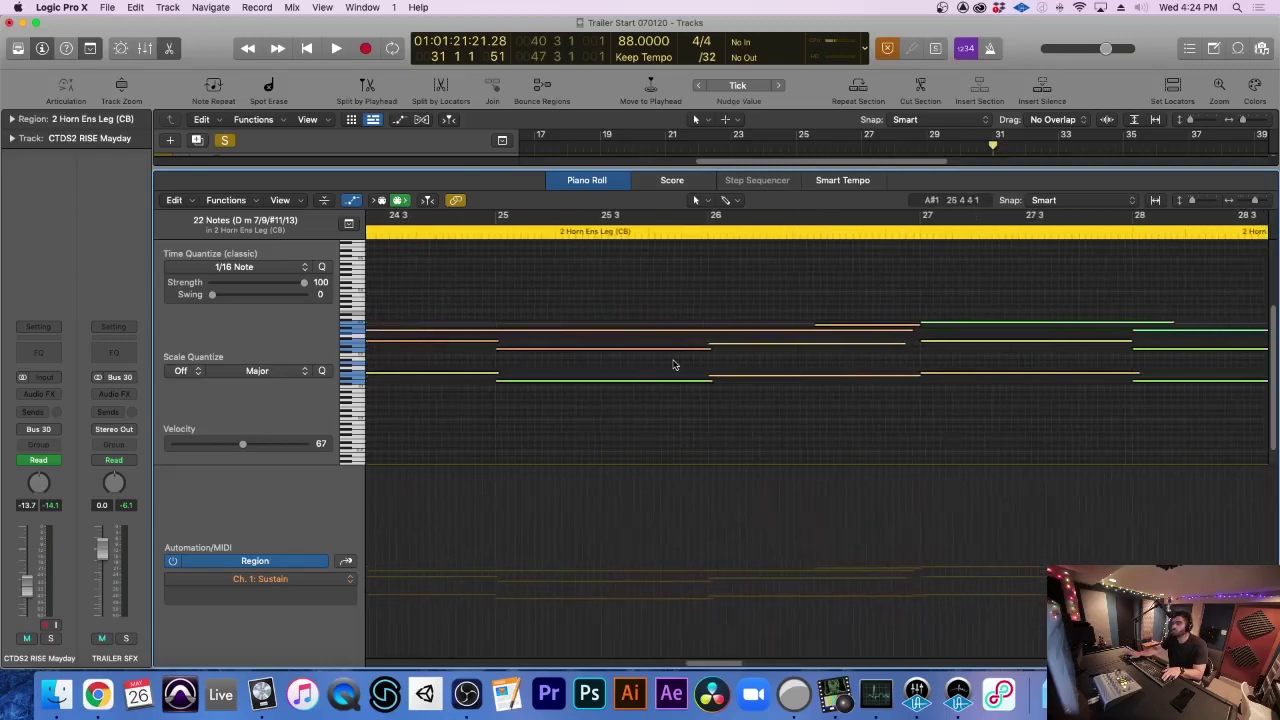
scroll(674, 365, "left", 3)
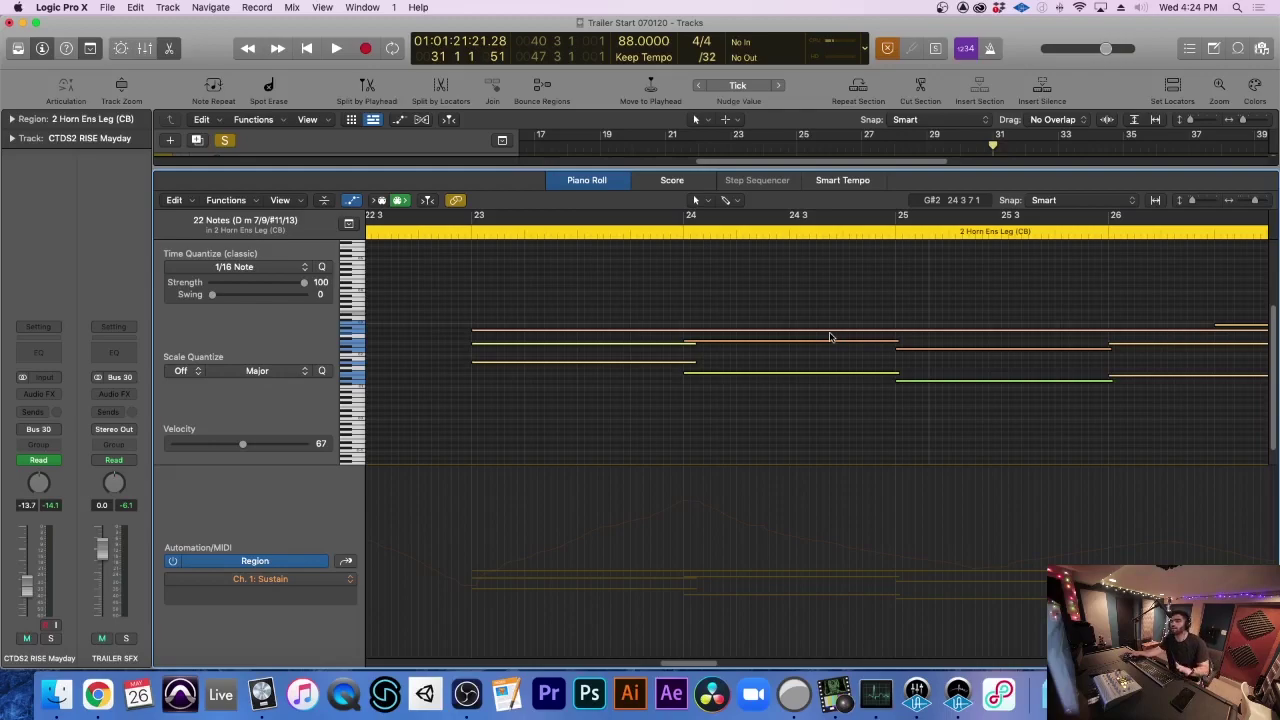
left_click(456, 240)
key("p")
scroll(784, 392, "up", 5)
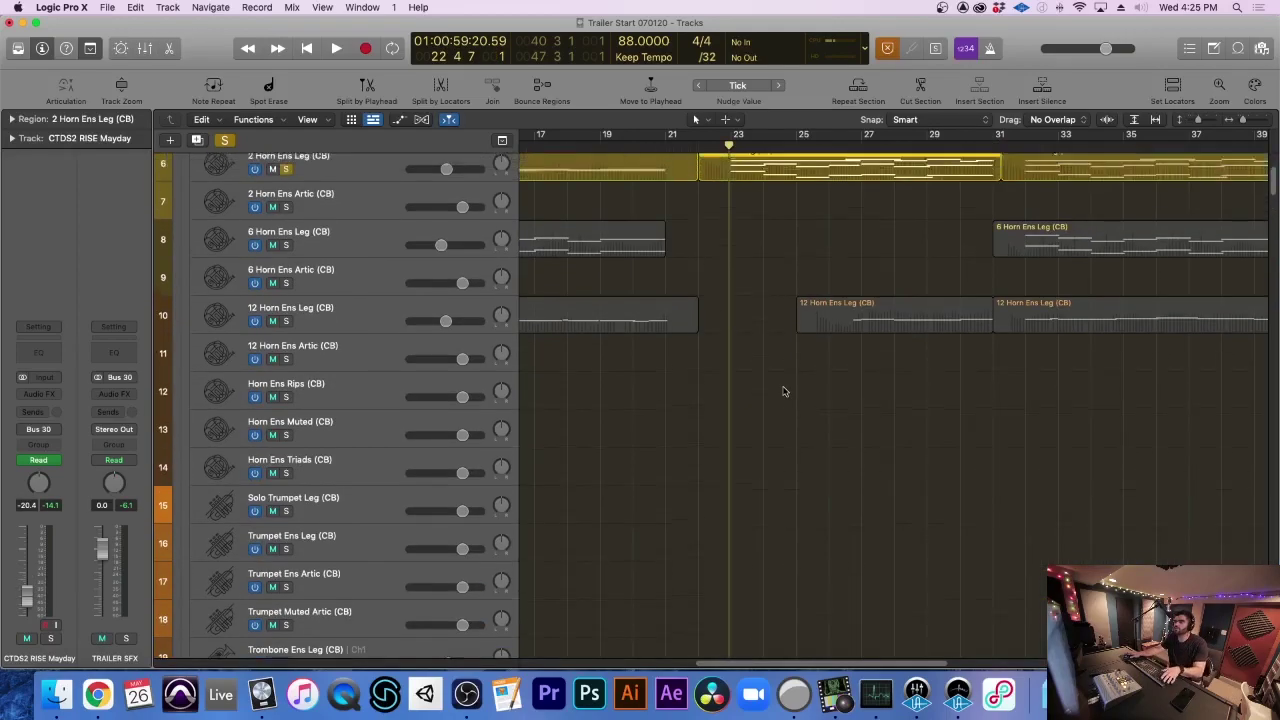
Play the soloed 2 Horn Ens Leg (CB) track from bar 22 beat 4
key("super+Down")
key("super+Down")
key("super+Right")
key("super+Right")
scroll(785, 388, "right", 2)
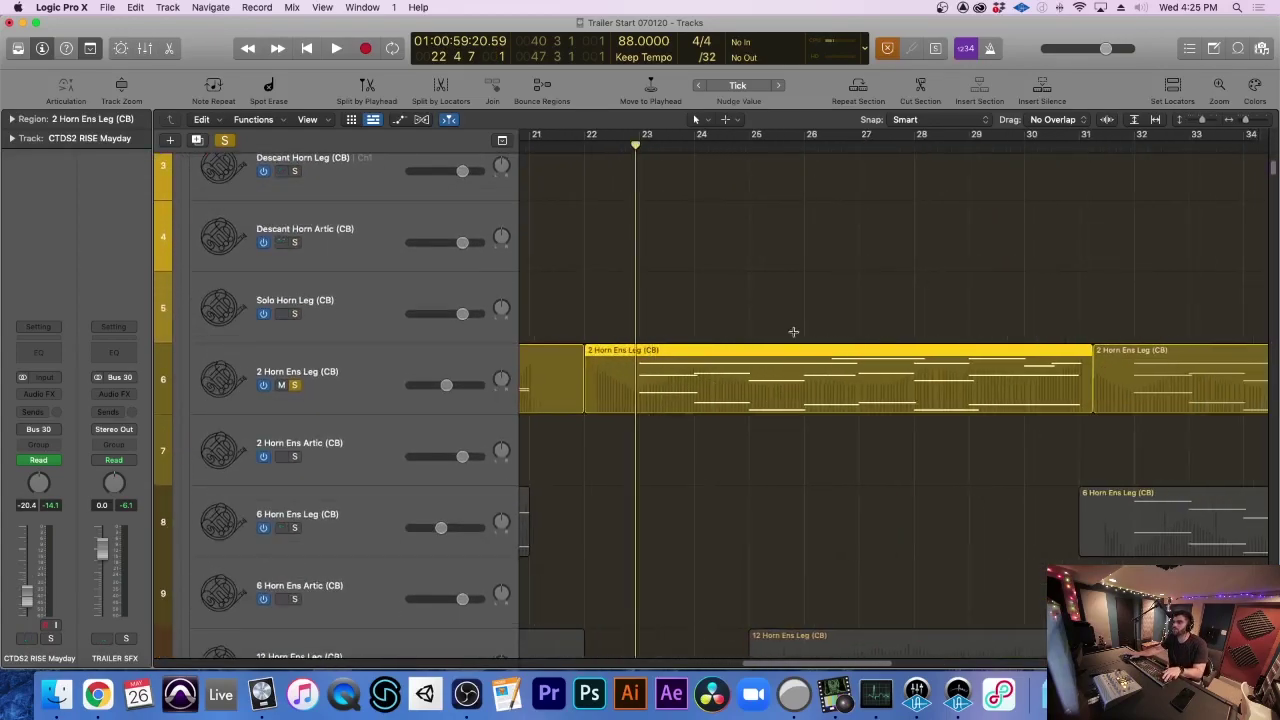
key("space")
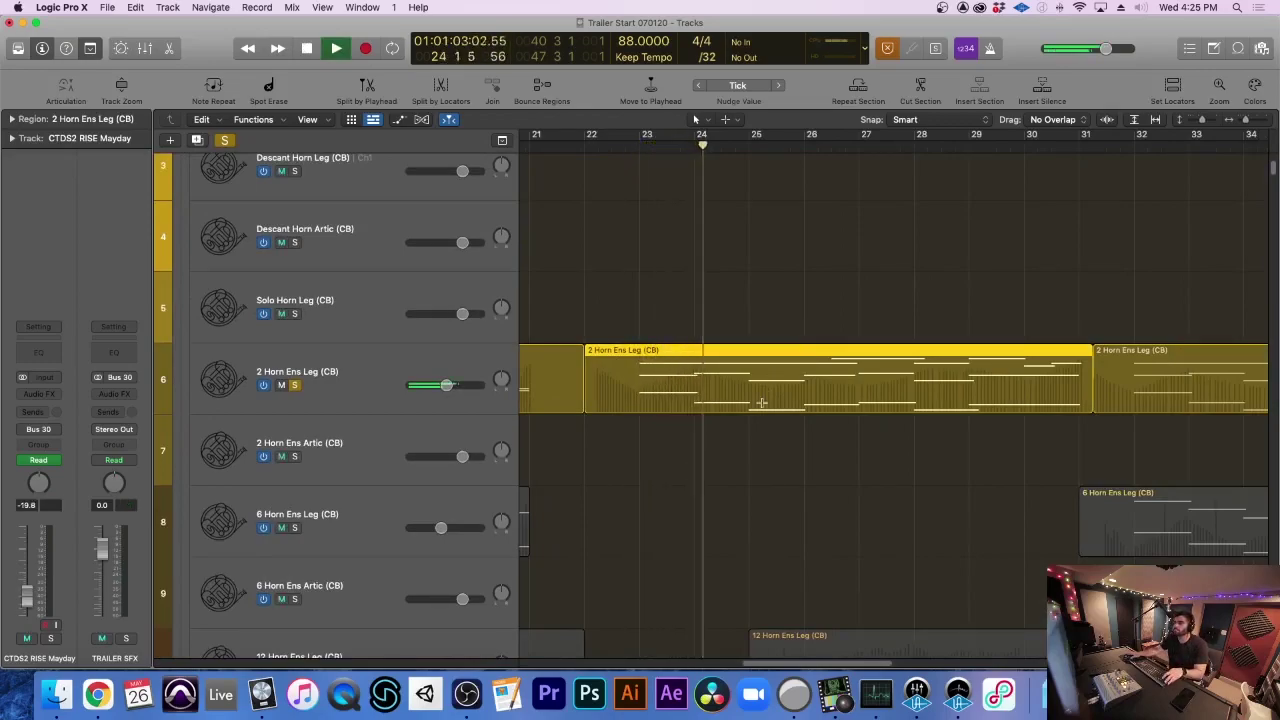
scroll(761, 405, "right", 2)
key("super+Up")
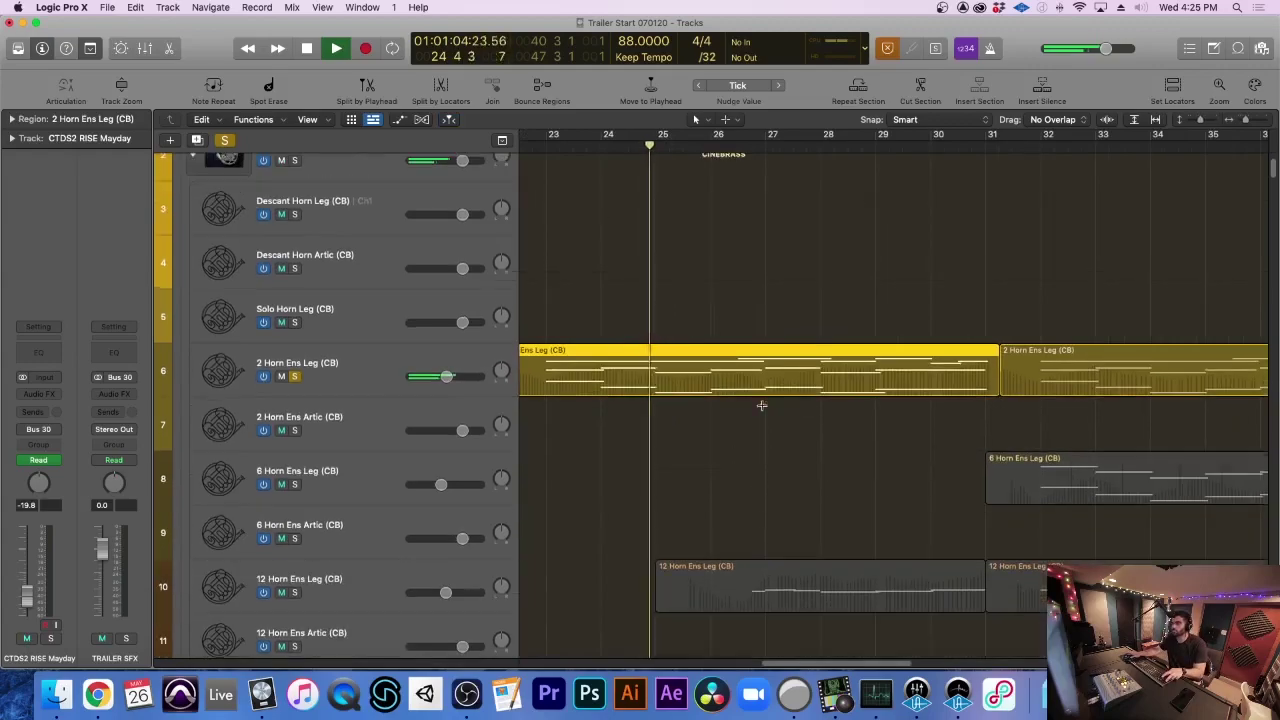
Solo the 12 Horn Ens Leg (CB) track as well and listen to both horn parts together
left_click(294, 592)
scroll(752, 587, "up", 3)
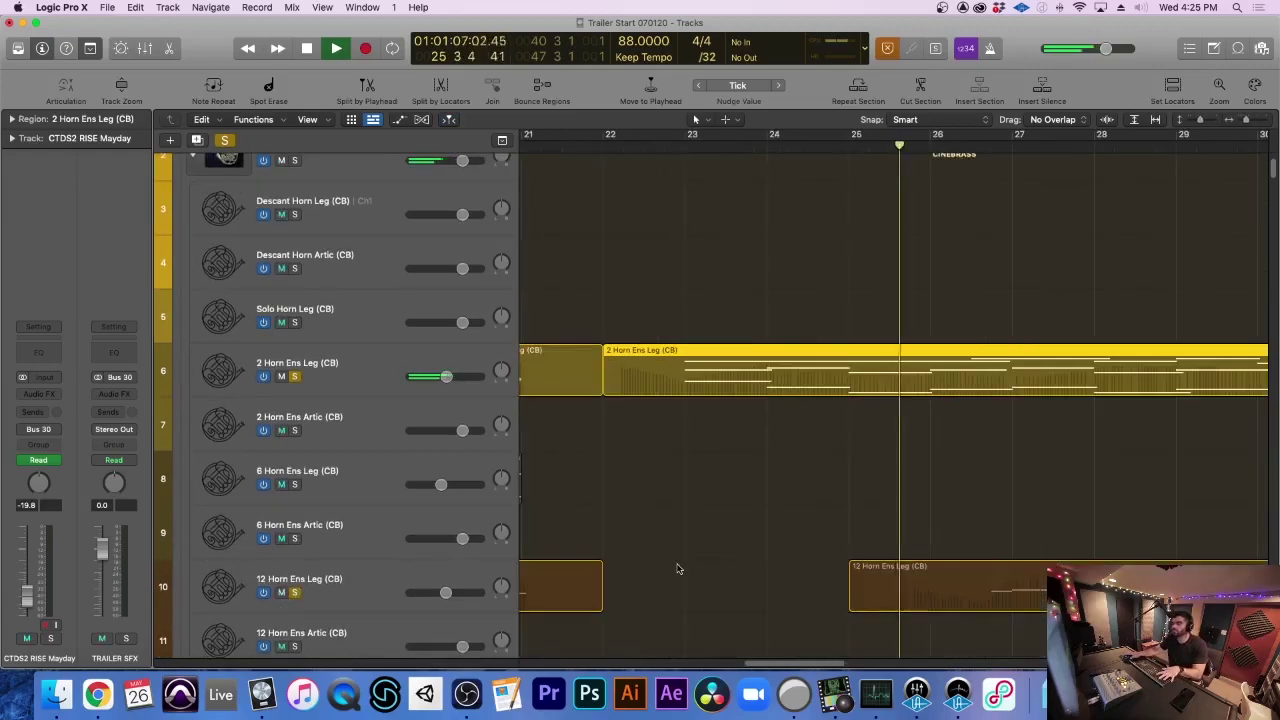
key("super+Up")
scroll(752, 587, "right", 3)
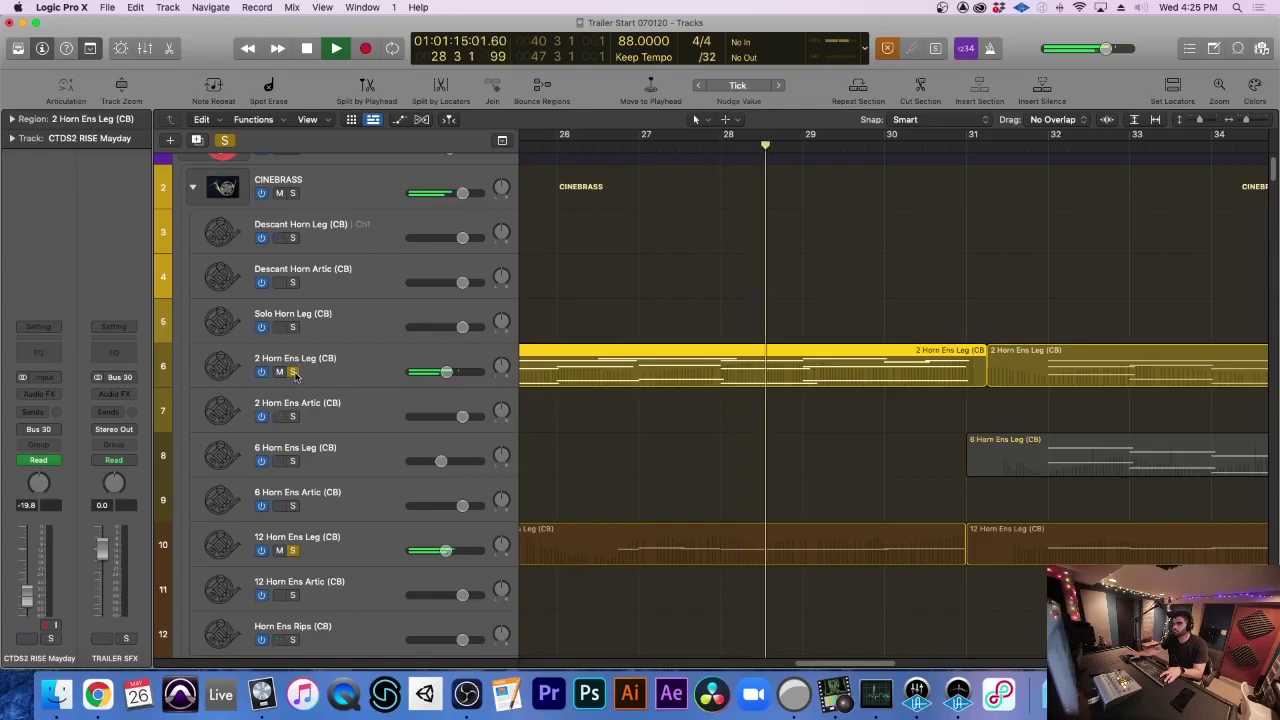
Unsolo both horn tracks, play the full mix up to bar 30 beat 4, and stop playback
key("super+Left")
scroll(864, 518, "right", 6)
key("super+Up")
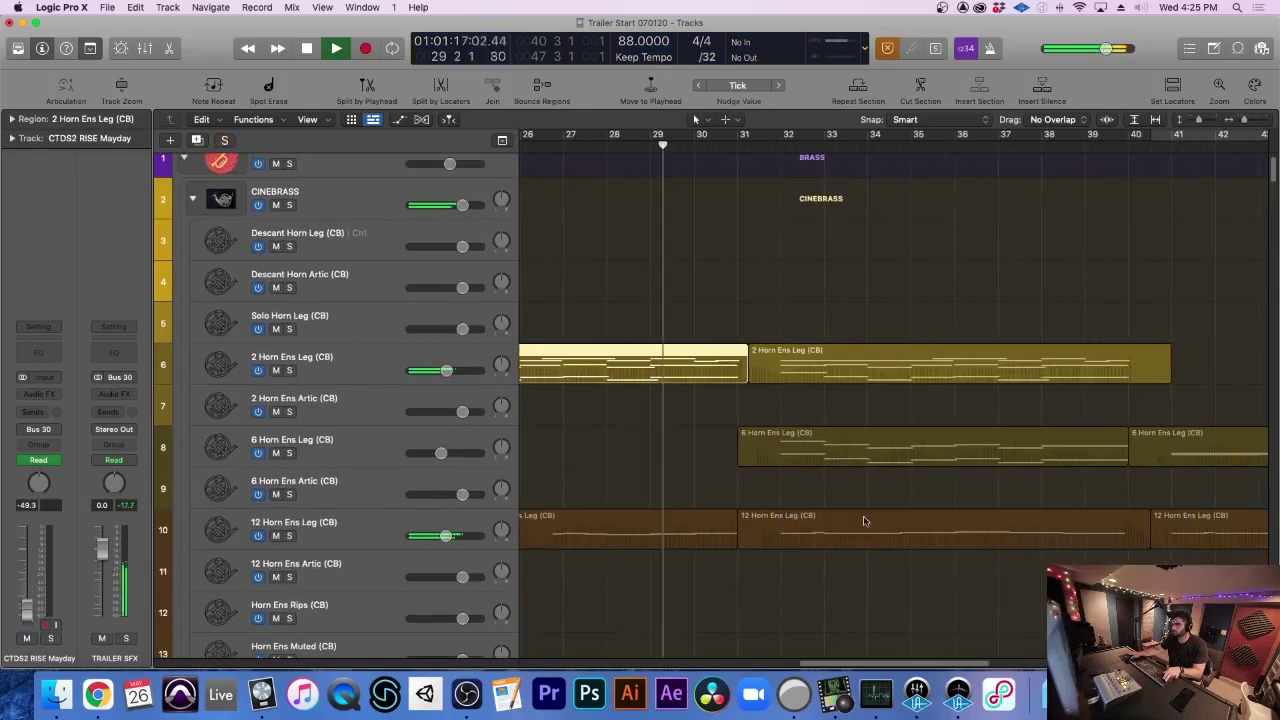
key("super+Up")
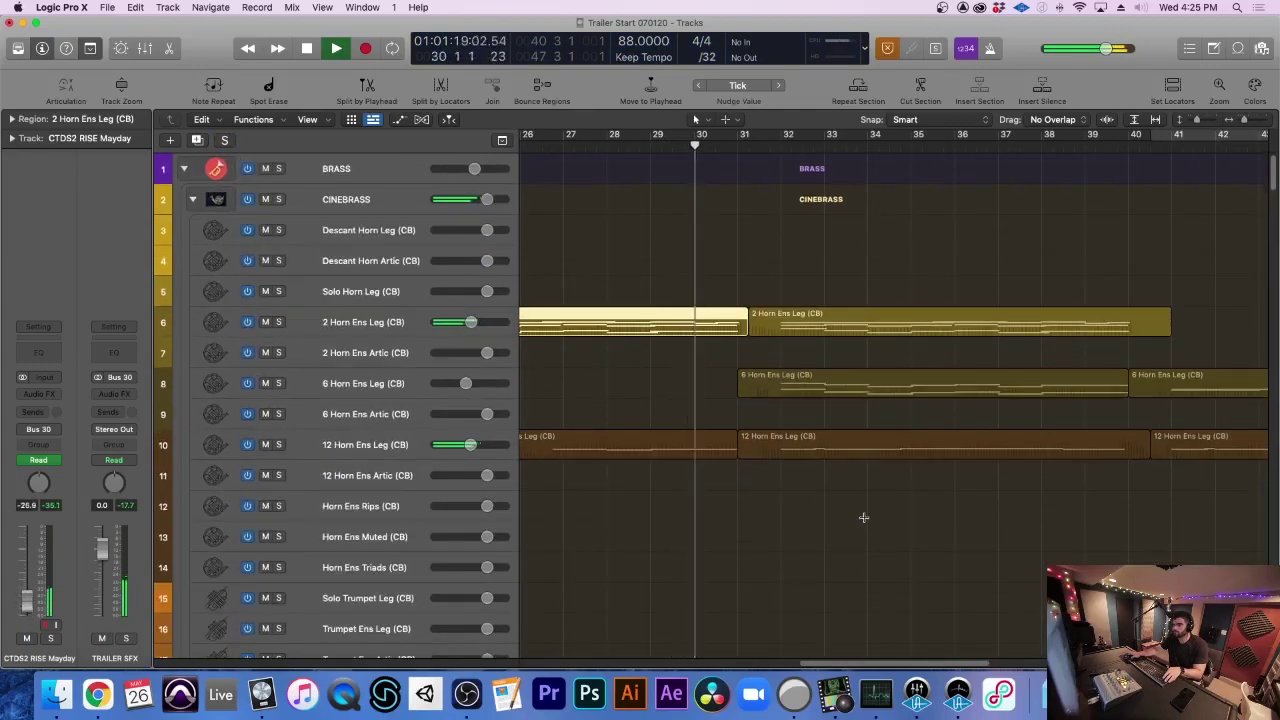
scroll(865, 518, "up", 3)
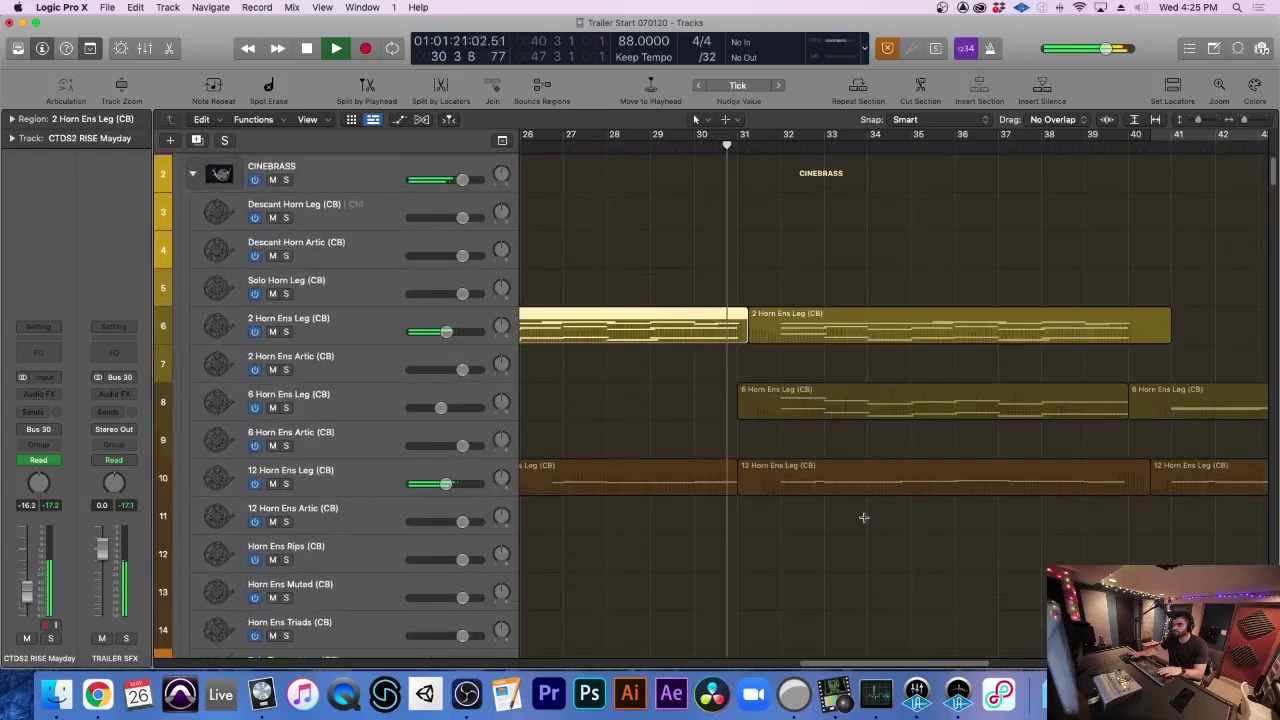
key("space")
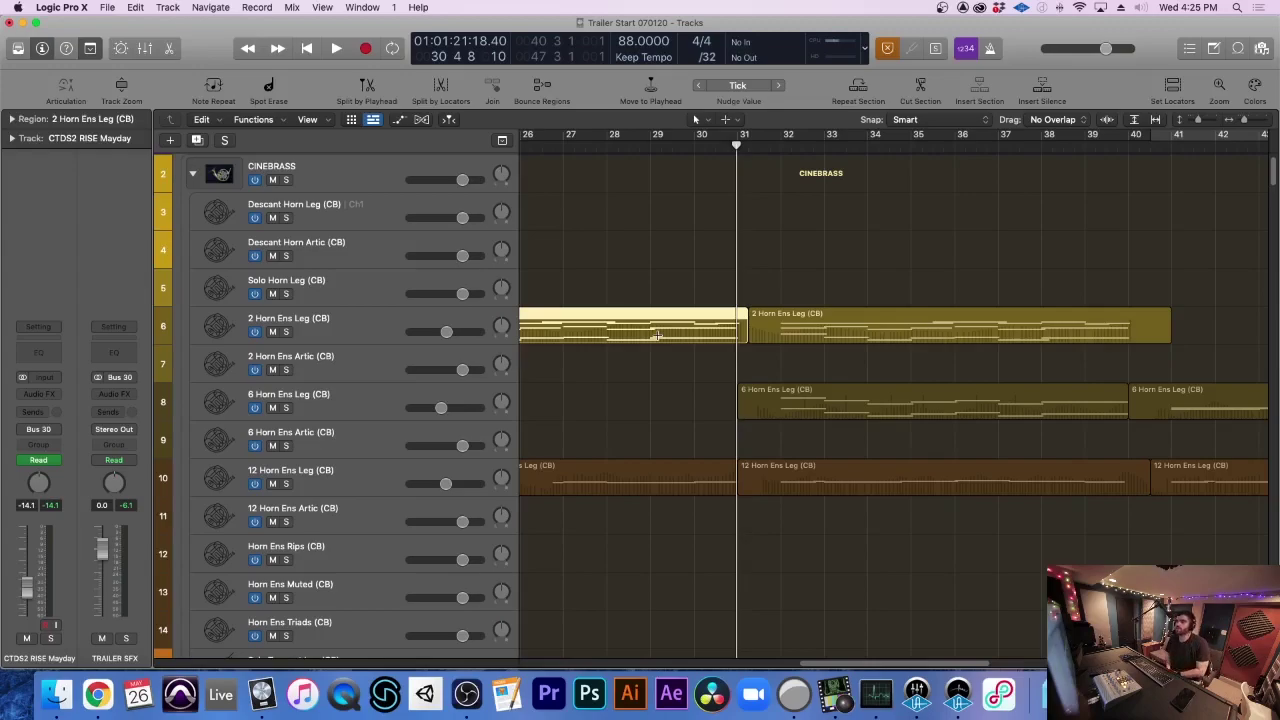
Go down to the trailer effects tracks and solo the ESE - QUANTUM - DOWNER - JC - Impact-24b track
key("super+Up")
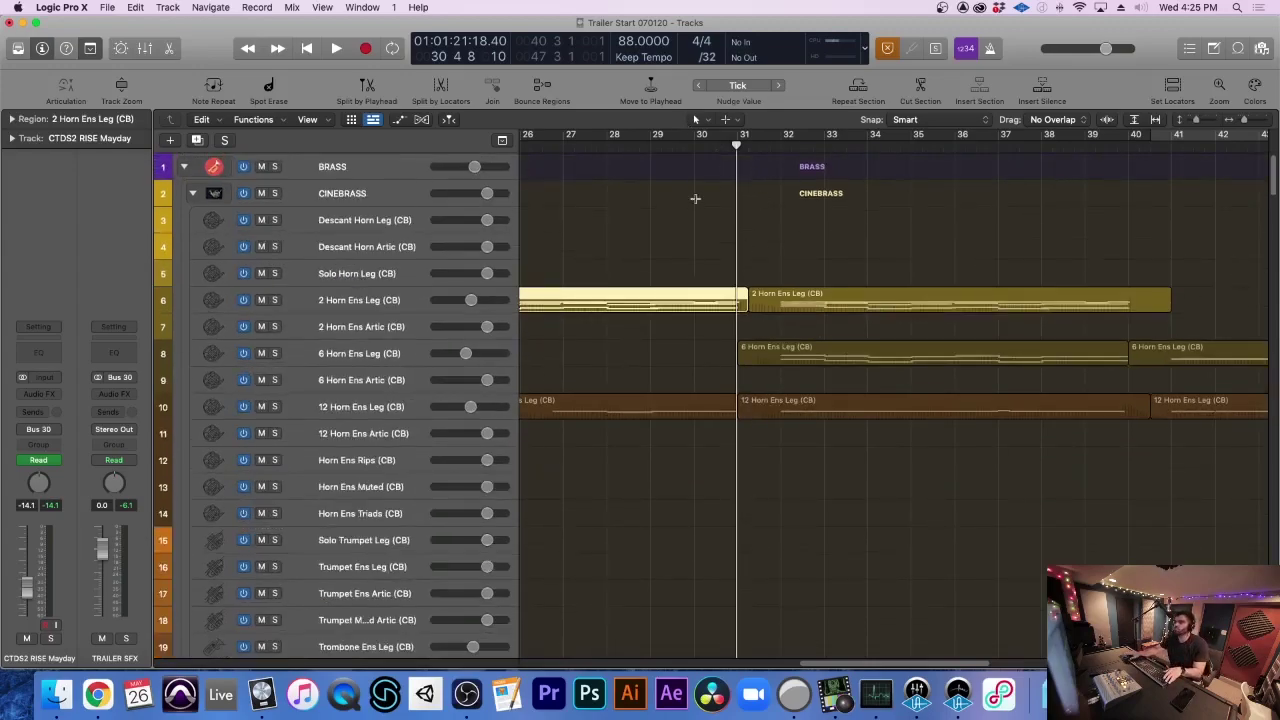
scroll(694, 205, "down", 20)
scroll(696, 220, "down", 20)
scroll(695, 220, "down", 15)
scroll(697, 230, "down", 10)
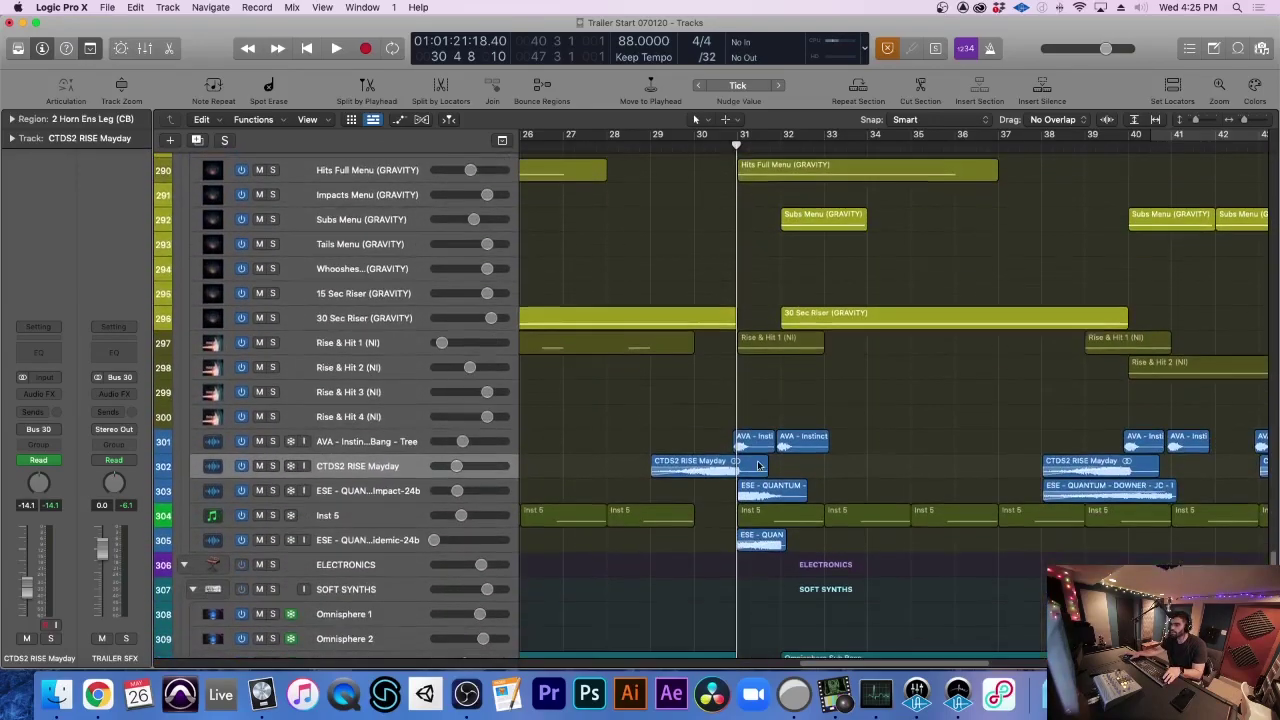
key("super+Down")
key("super+Down")
left_click(277, 508)
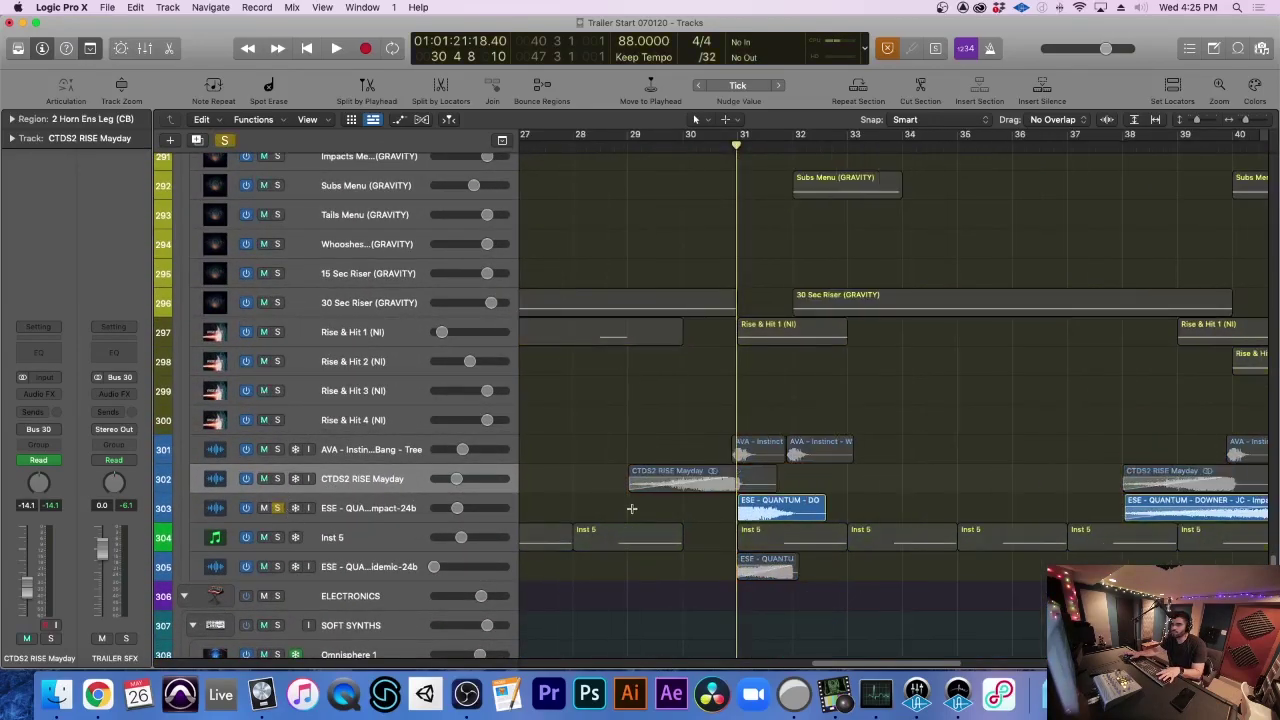
key("super+Right")
key("super+Down")
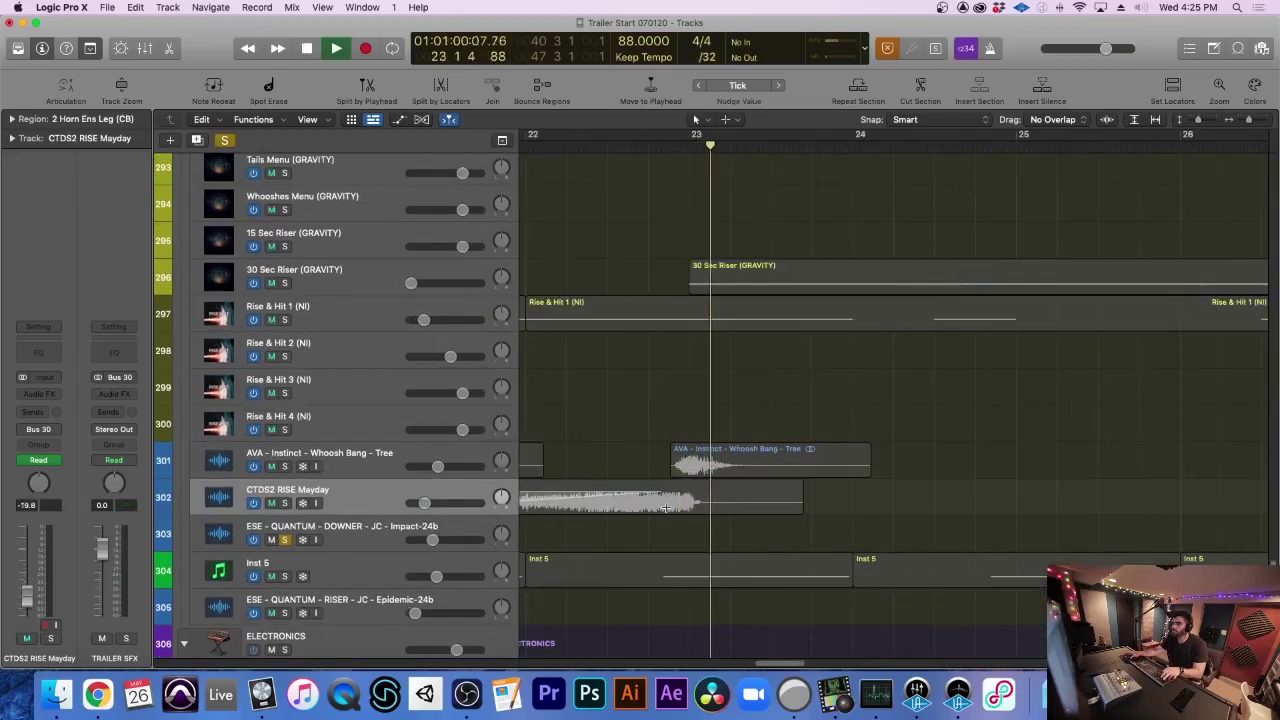
scroll(851, 523, "down", 5)
key("space")
Place the playhead just before bar 31, play the soloed ESE - QUANTUM - DOWNER impact, and select its track
scroll(851, 523, "right", 5)
scroll(851, 523, "right", 4)
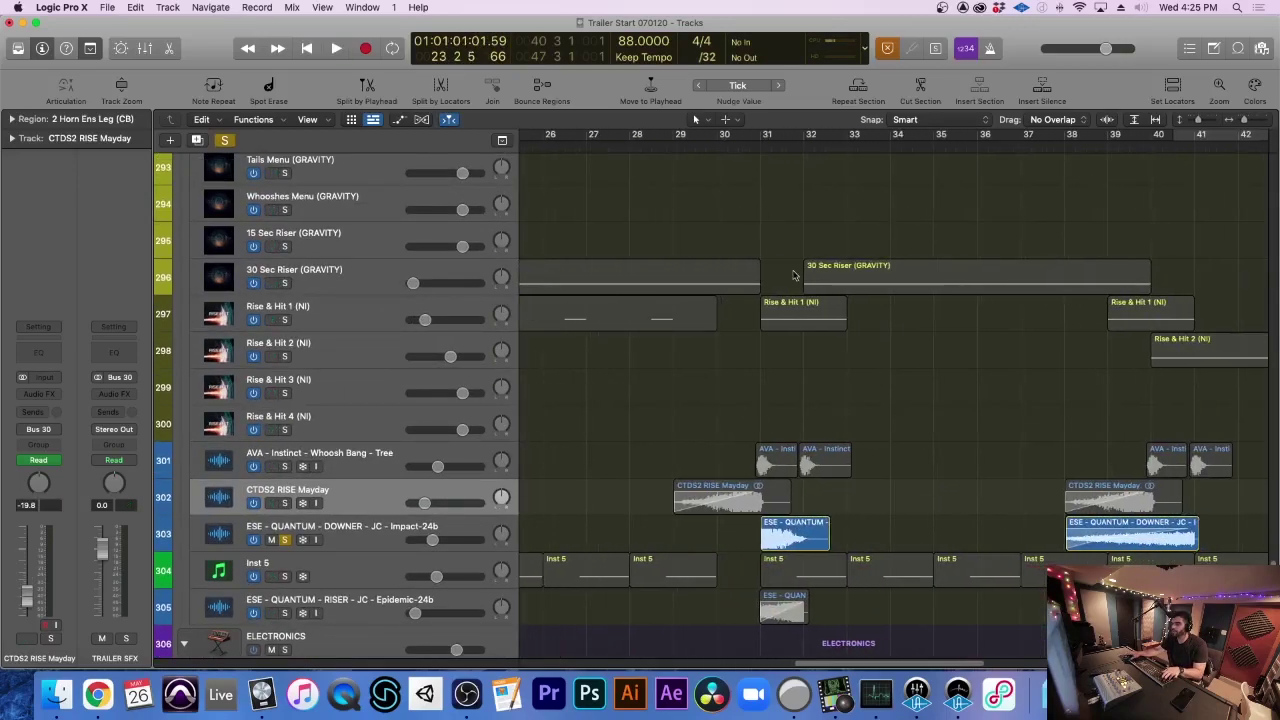
left_click(757, 145)
scroll(755, 148, "up", 4)
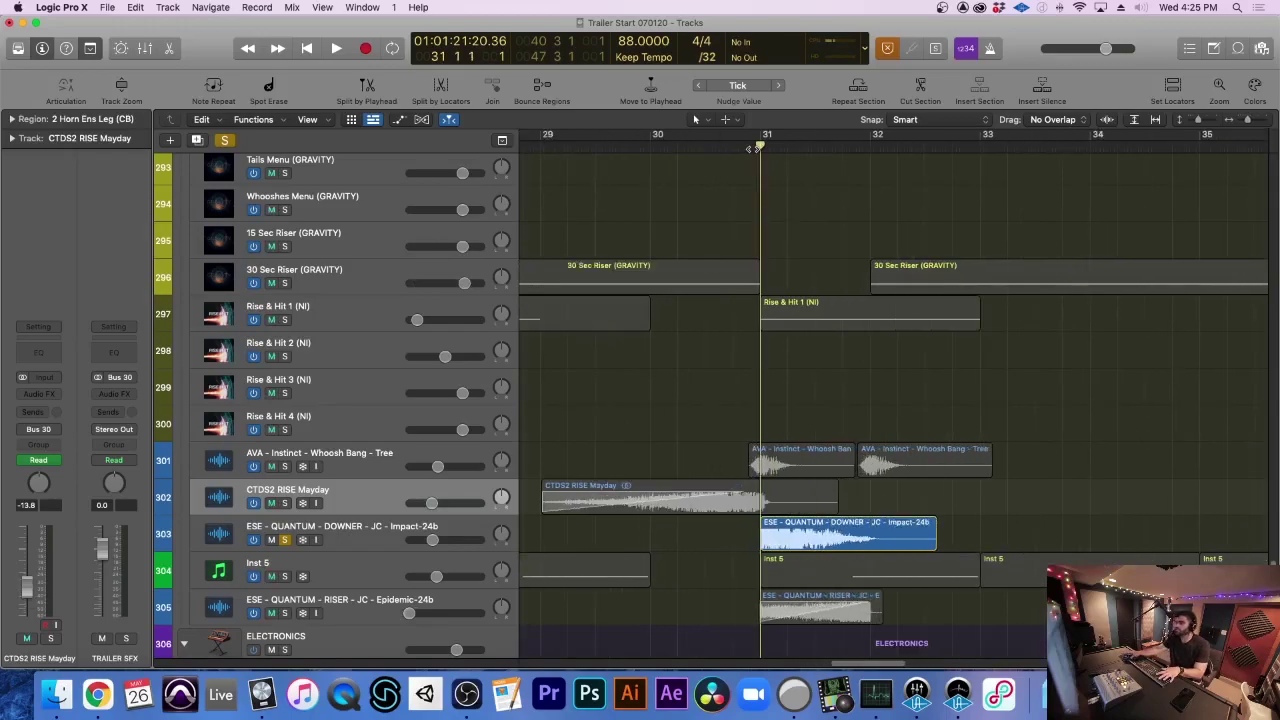
left_click_drag(758, 148, 750, 148)
key("super+Right")
scroll(834, 323, "right", 3)
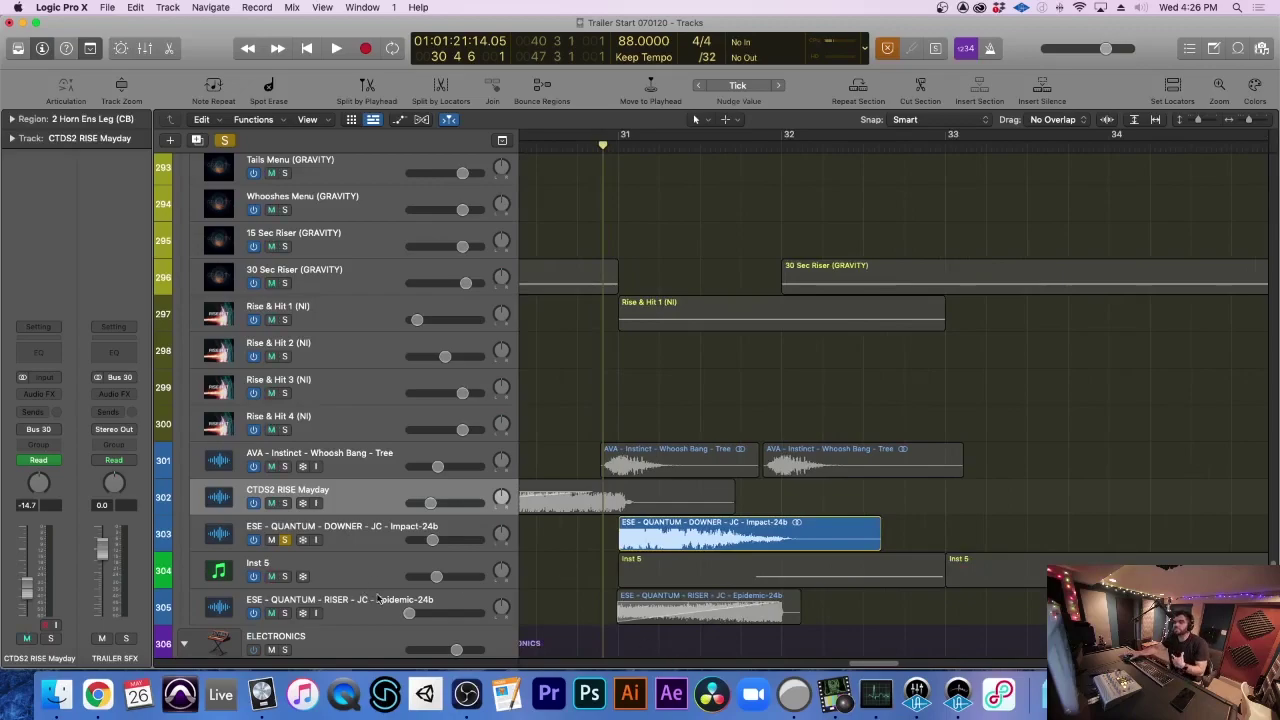
key("space")
left_click(353, 539)
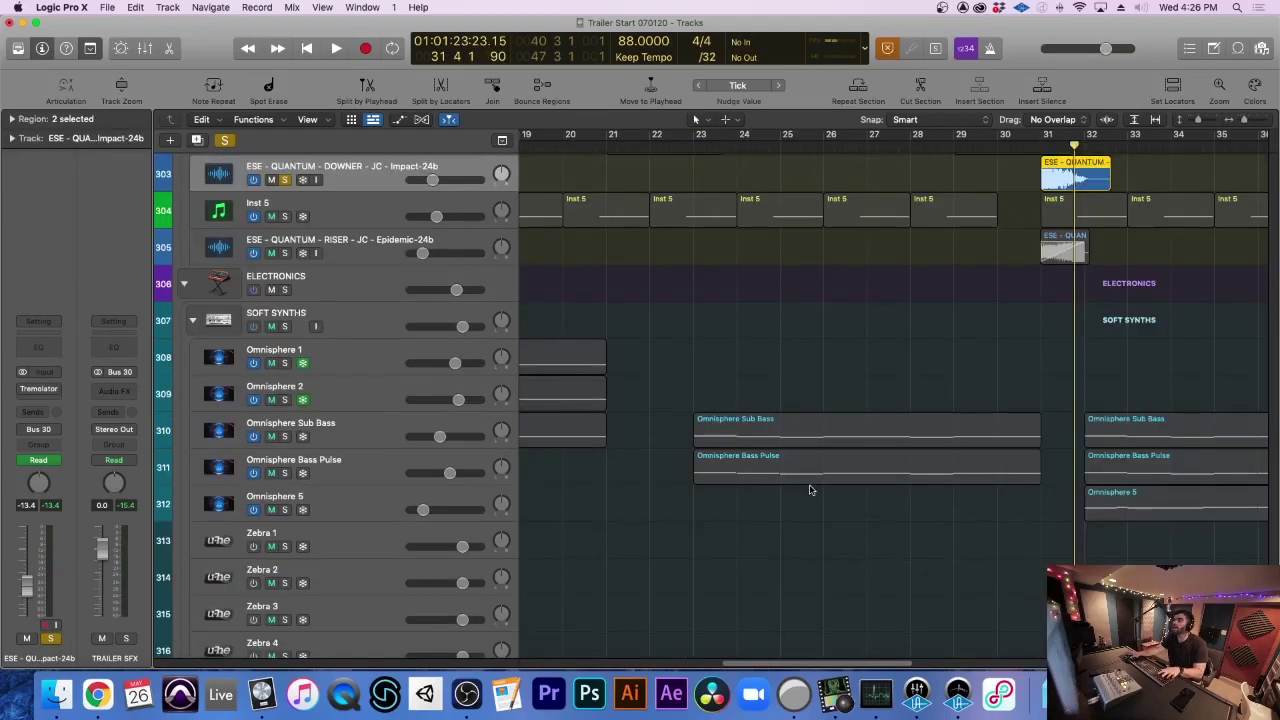
Place the playhead at bar 31, solo the ESE - QUANTUM - RISER track alongside the downer, play both through bar 31, and select the riser track
scroll(811, 490, "right", 5)
left_click(680, 149)
key("super+Right")
key("super+Right")
key("super+Right")
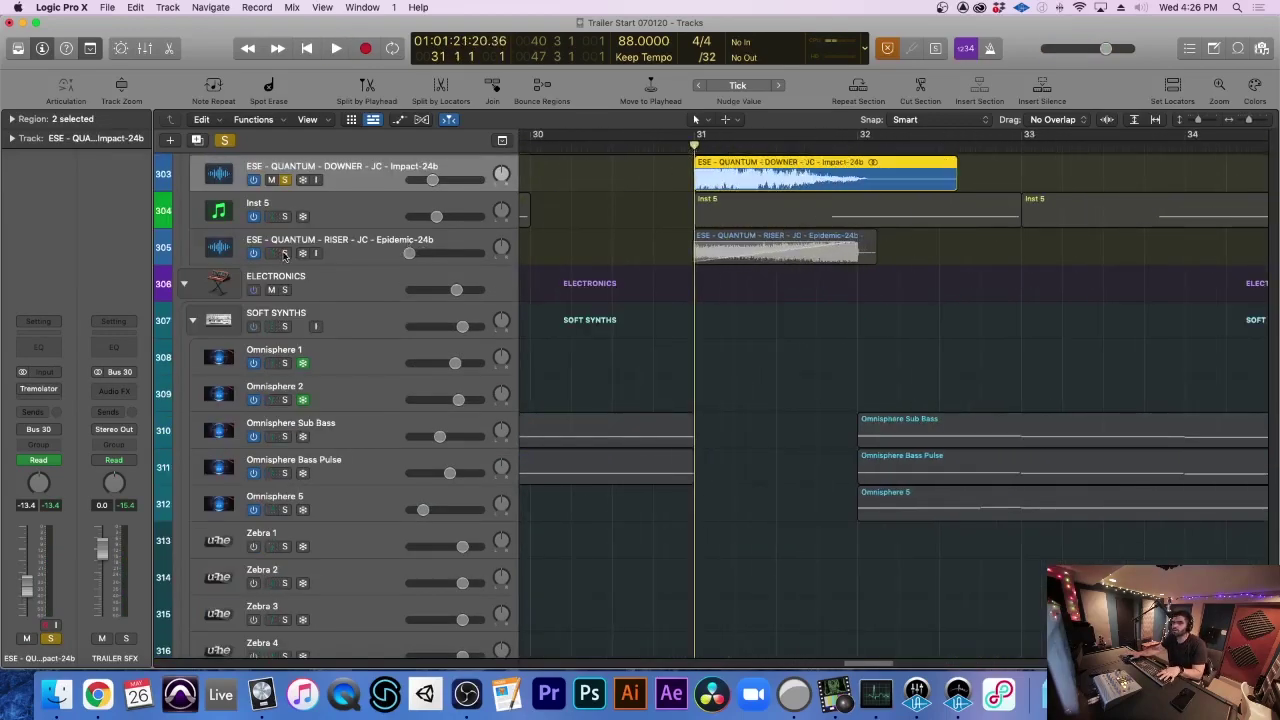
left_click(284, 253)
key("space")
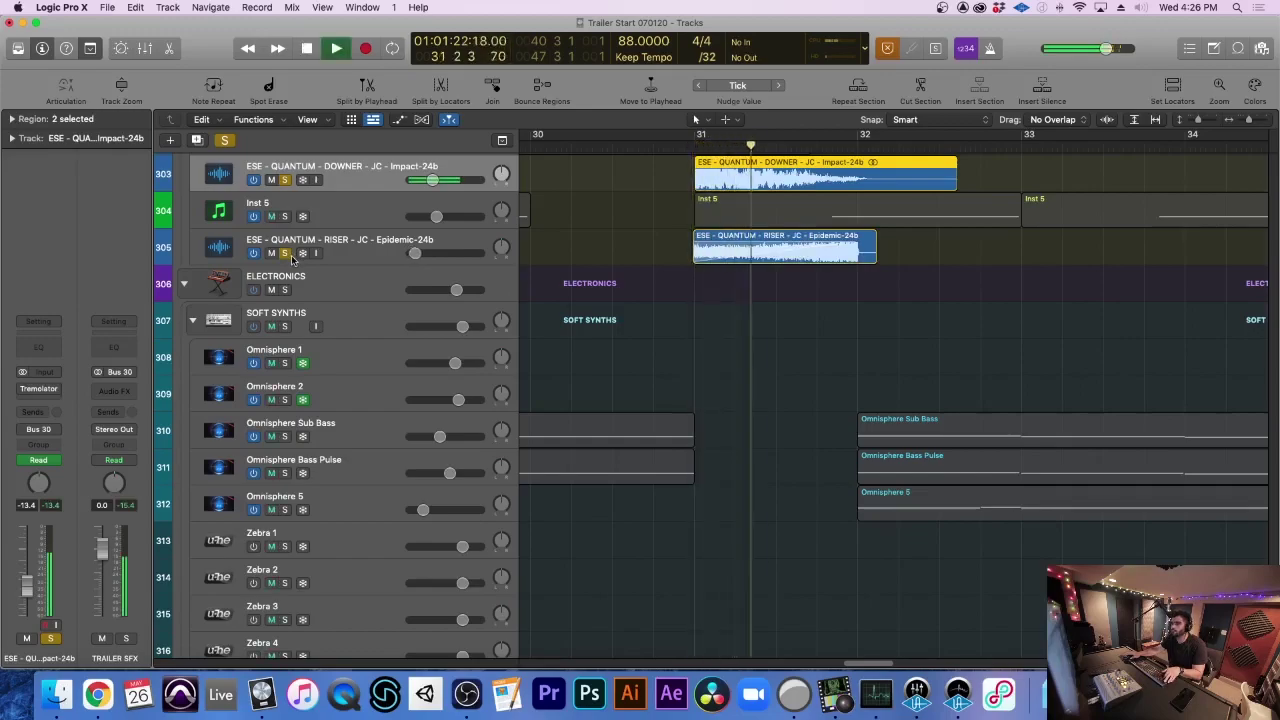
left_click(292, 258)
key("space")
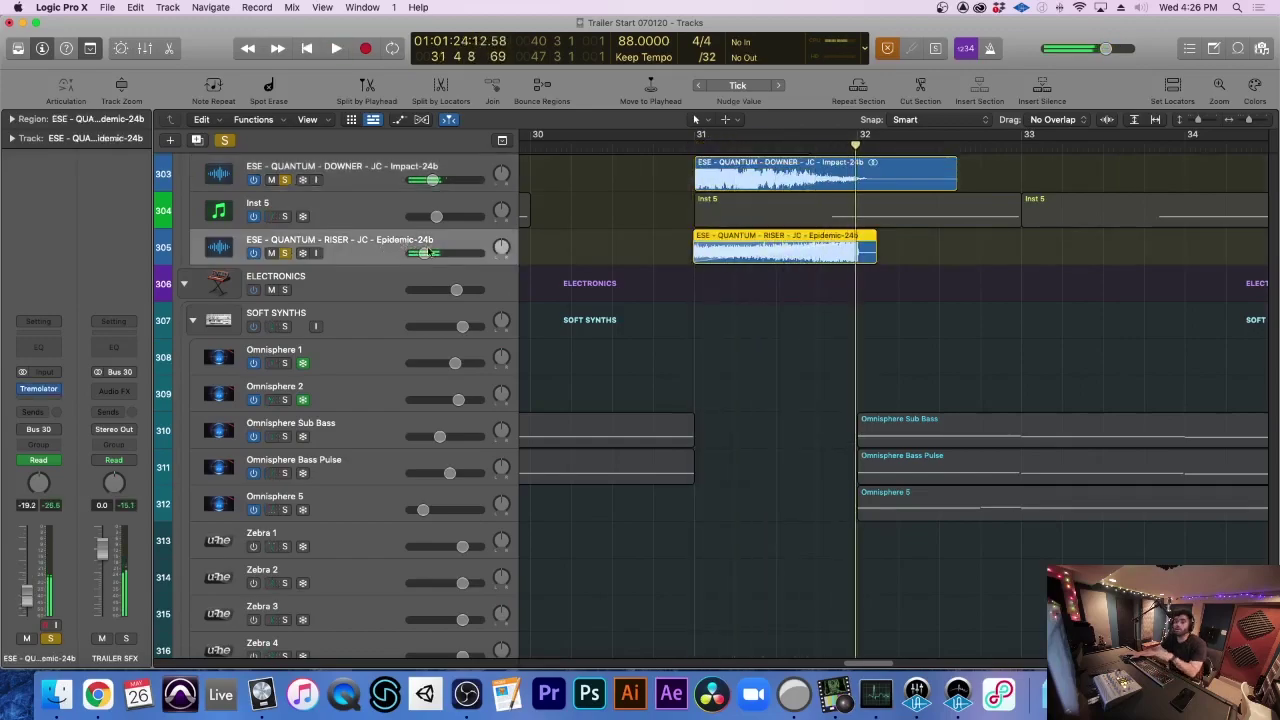
Return the playhead to bar 31, open the riser track's Tremolator plug-in to view its settings, and close it
key("super+Down")
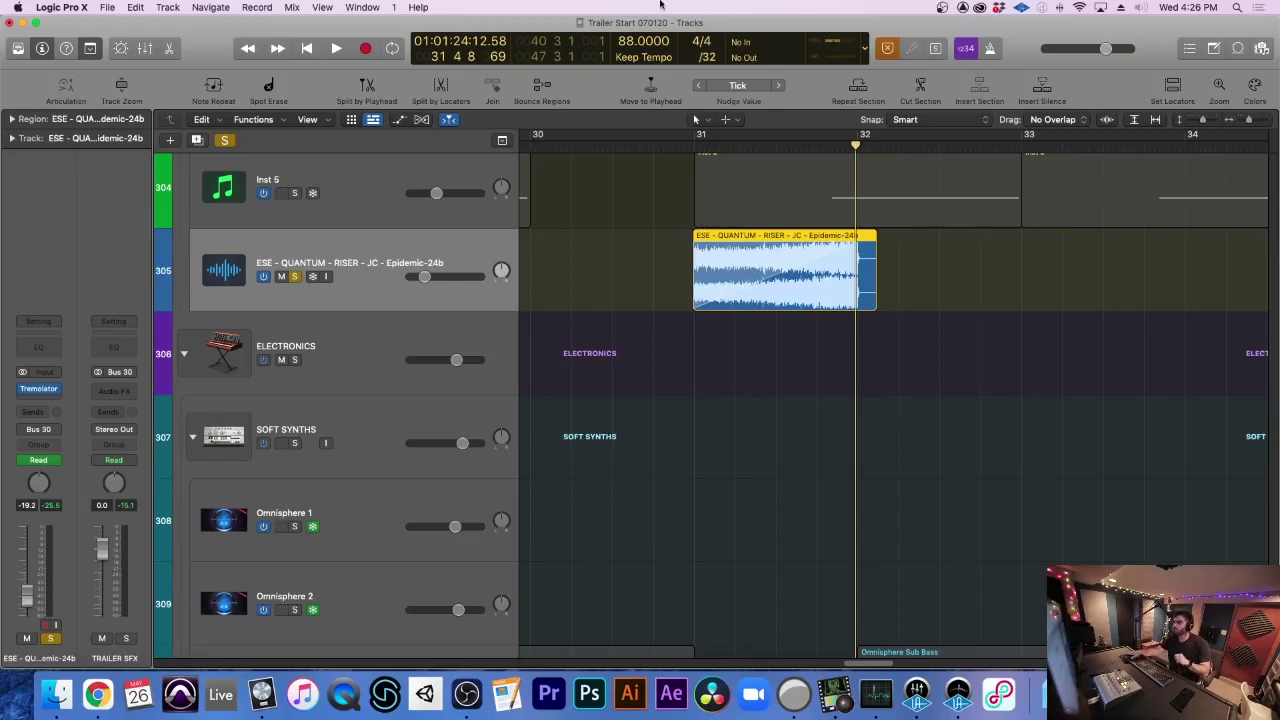
left_click(697, 142)
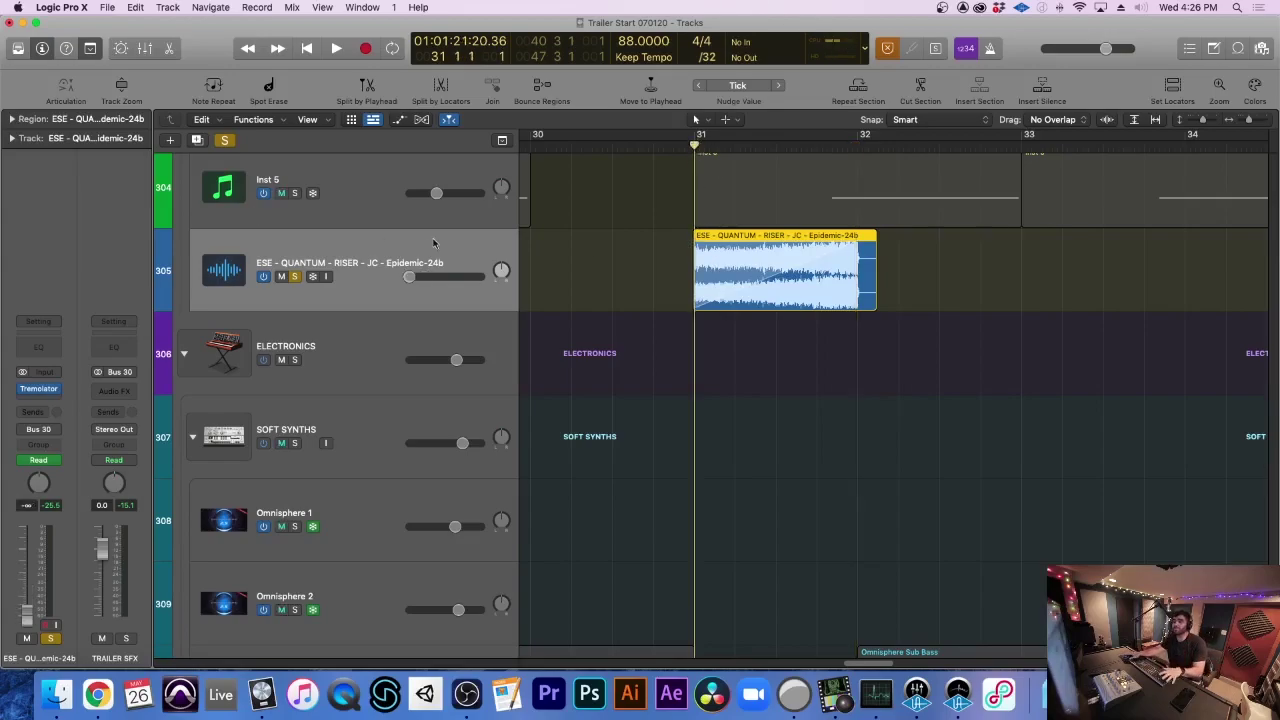
left_click(40, 391)
left_click_drag(744, 215, 635, 208)
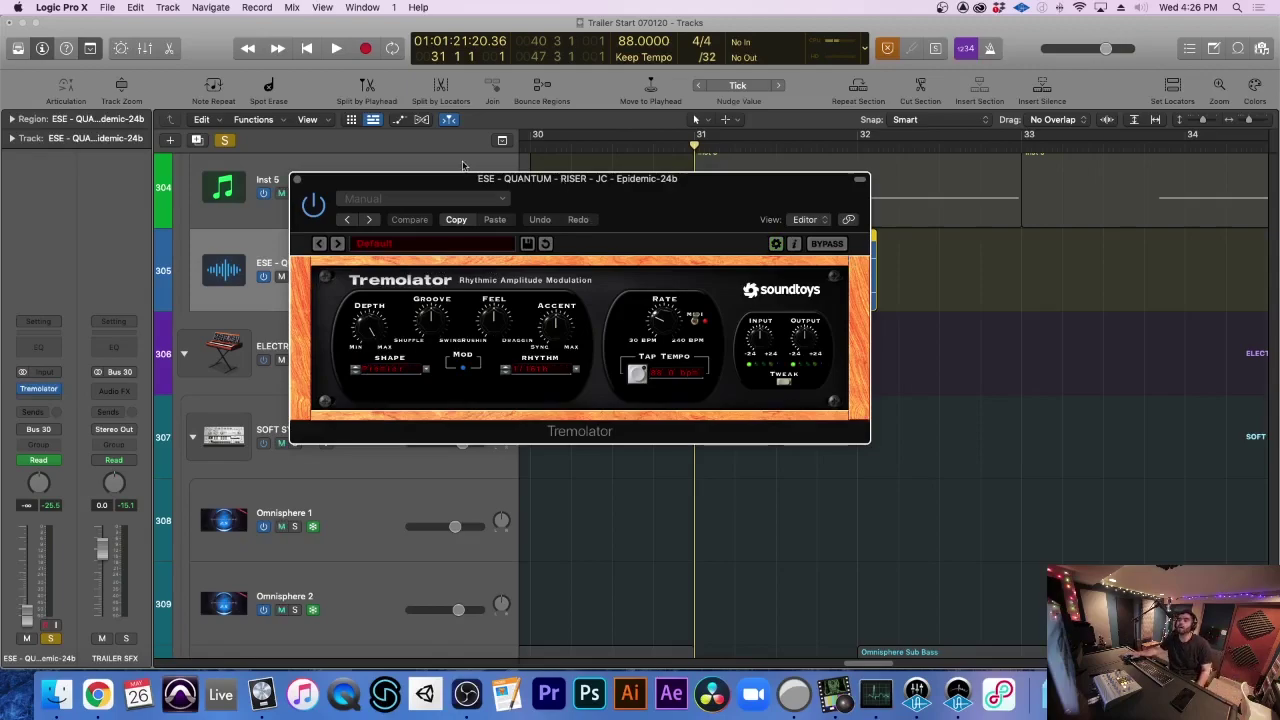
left_click(297, 179)
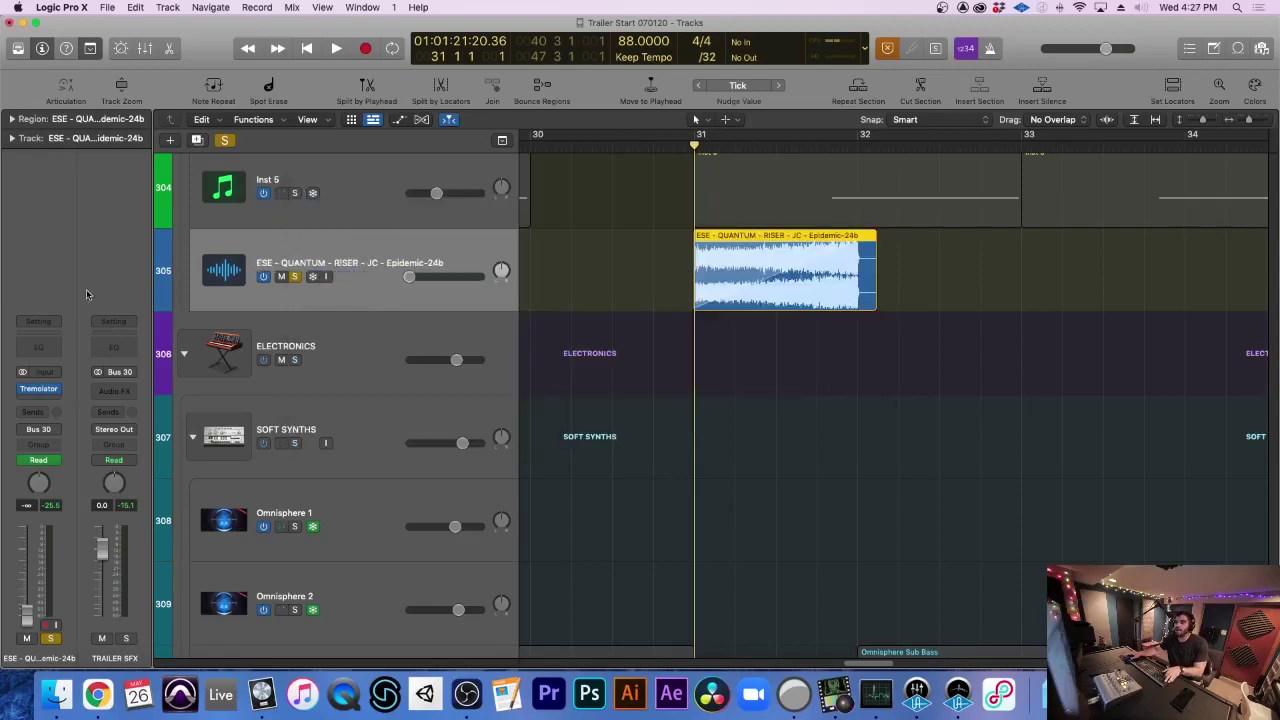
Play the soloed riser from bar 31 into bar 32 with Tremolator bypassed, stop, and reopen the Tremolator plug-in
key("space")
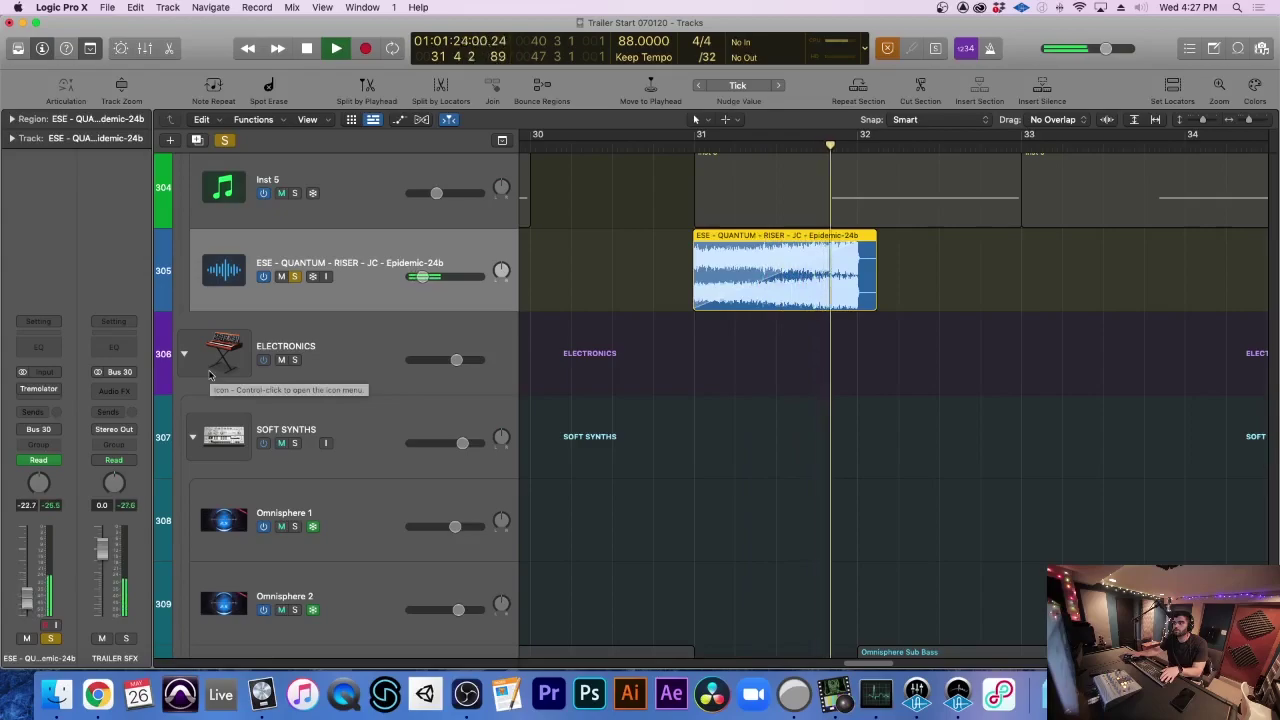
key("space")
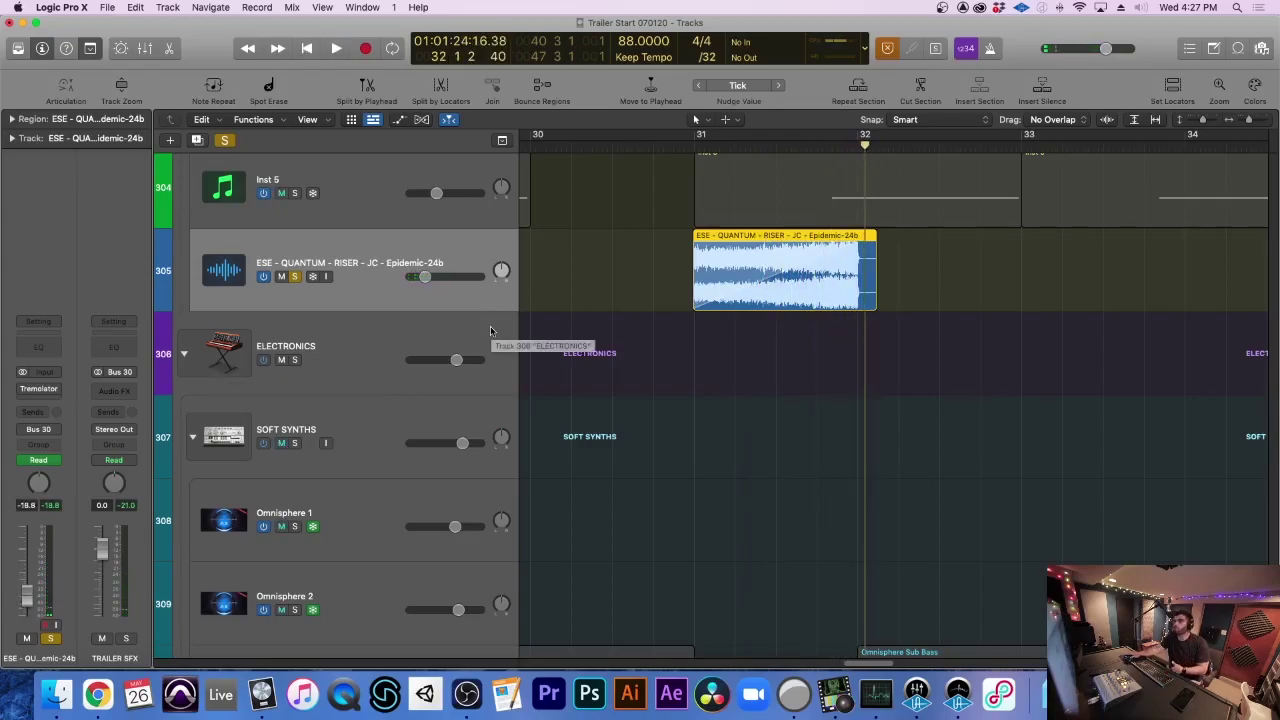
left_click(40, 390)
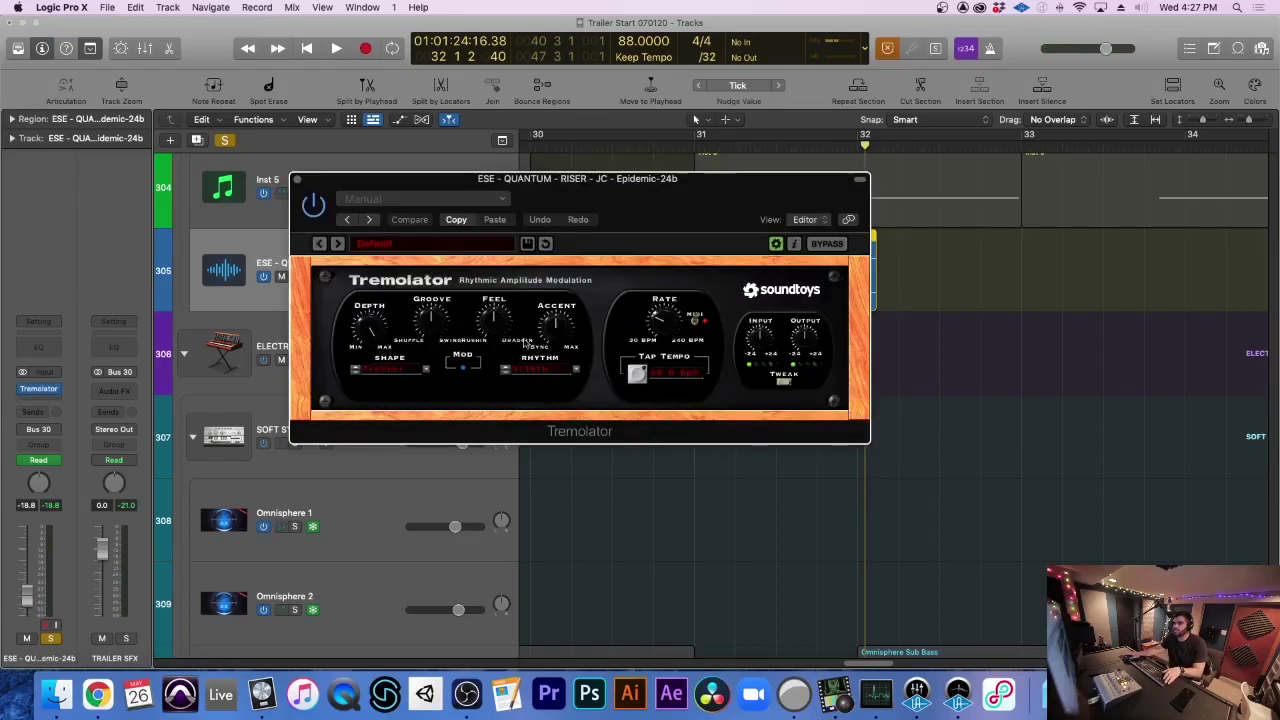
left_click_drag(652, 210, 348, 180)
Play the full mix from just before bar 31 into bar 33 while viewing the riser among the surrounding trailer effects, and stop playback
key("space")
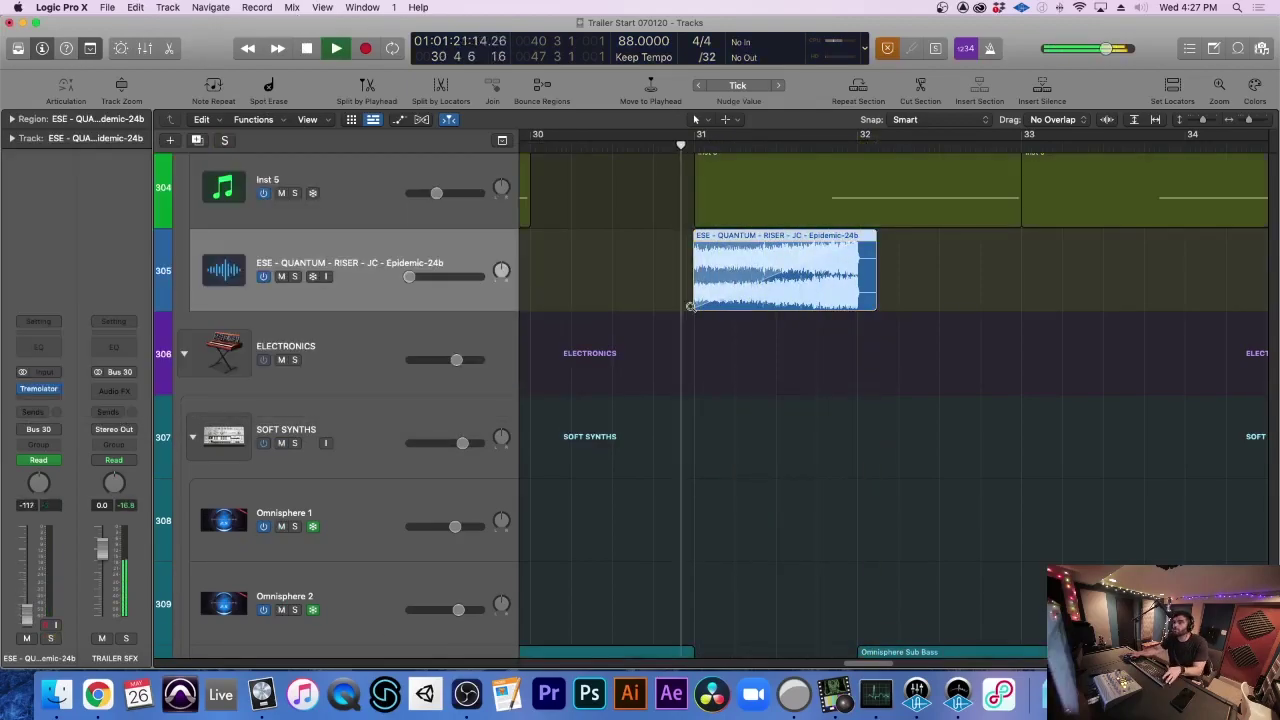
key("super+Up")
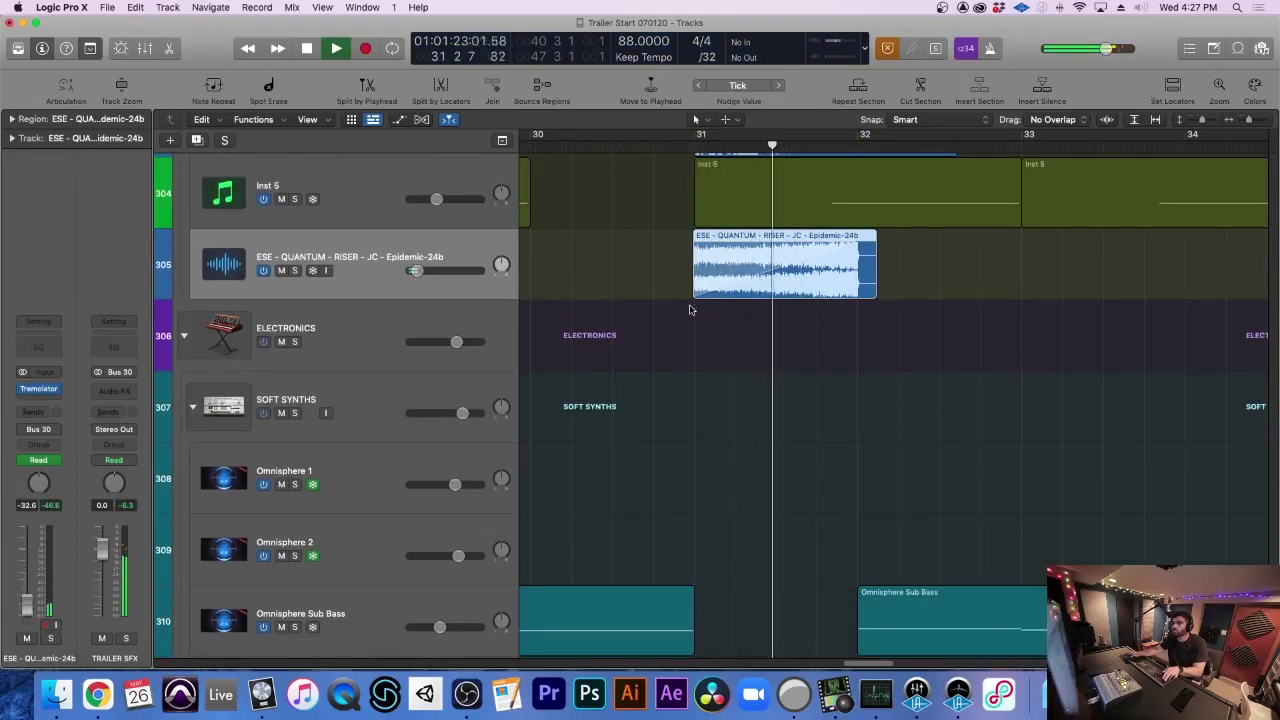
key("super+Up")
scroll(689, 310, "up", 5)
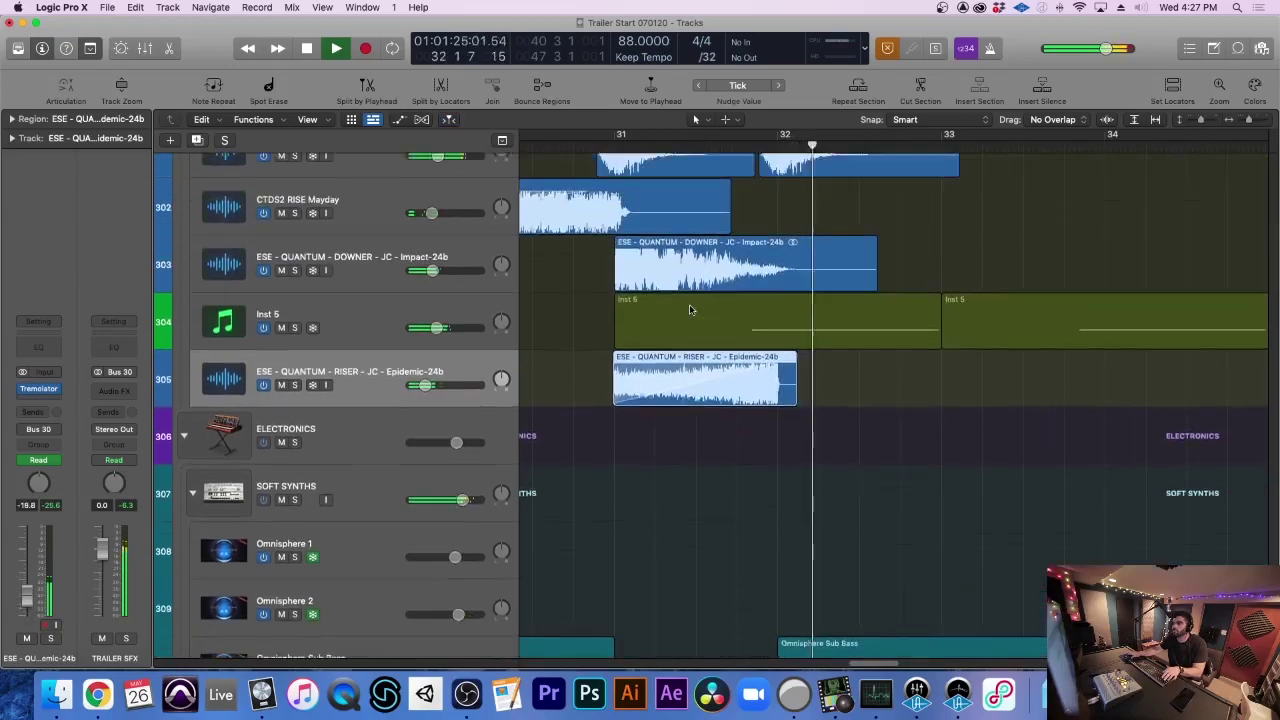
key("super+Up")
key("super+Left")
key("super+Left")
key("super+Left")
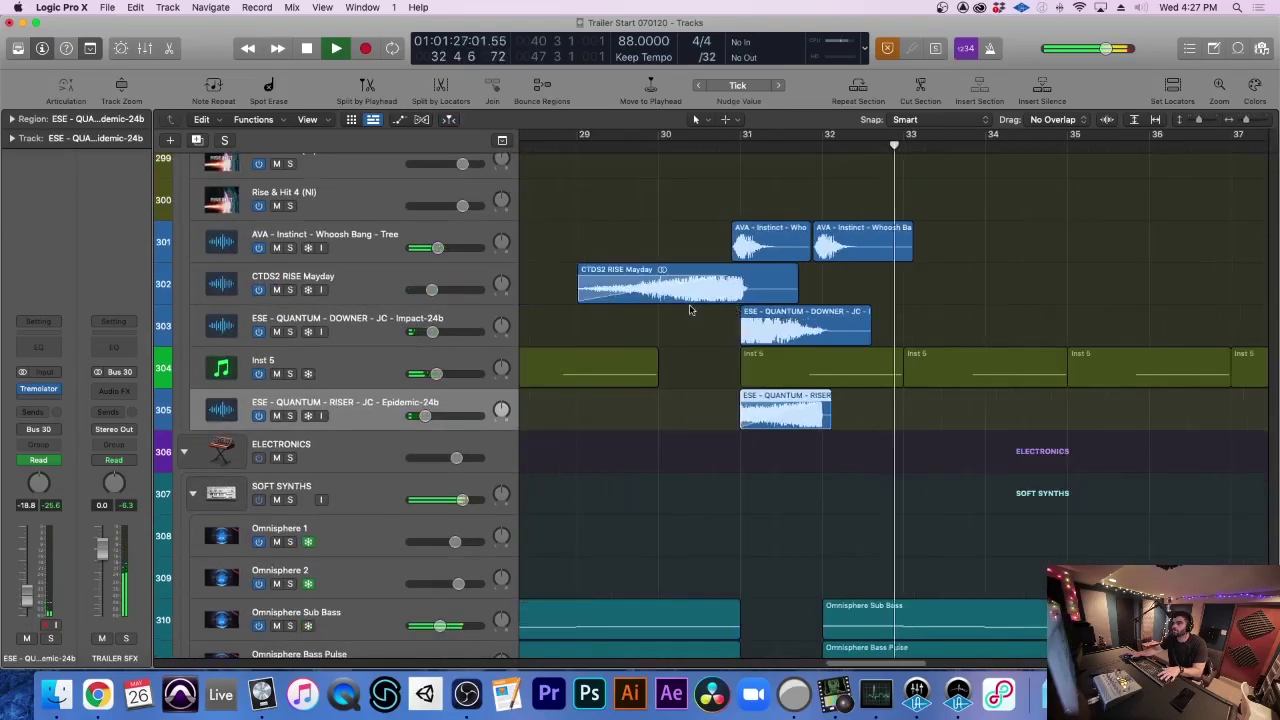
key("super+Up")
key("space")
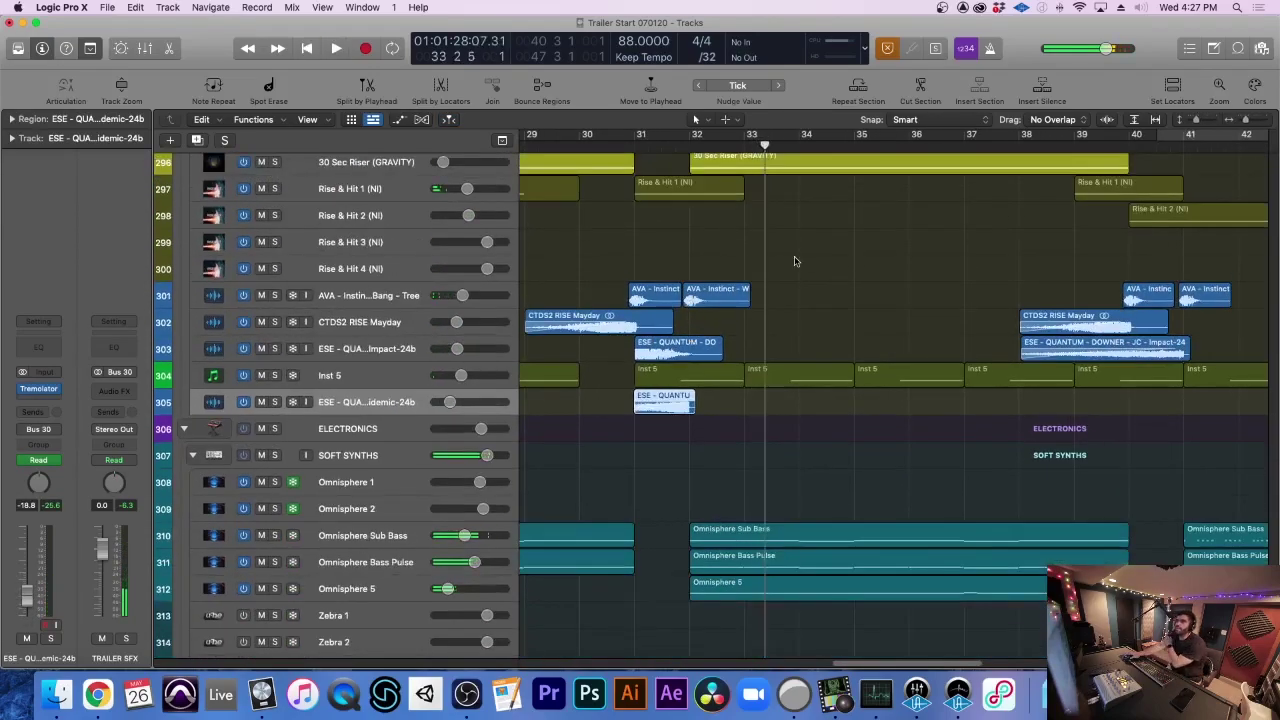
Go up to the brass section, solo the 12 Horn Ens track, and start playback just before bar 32
scroll(795, 261, "up", 20)
scroll(795, 261, "up", 20)
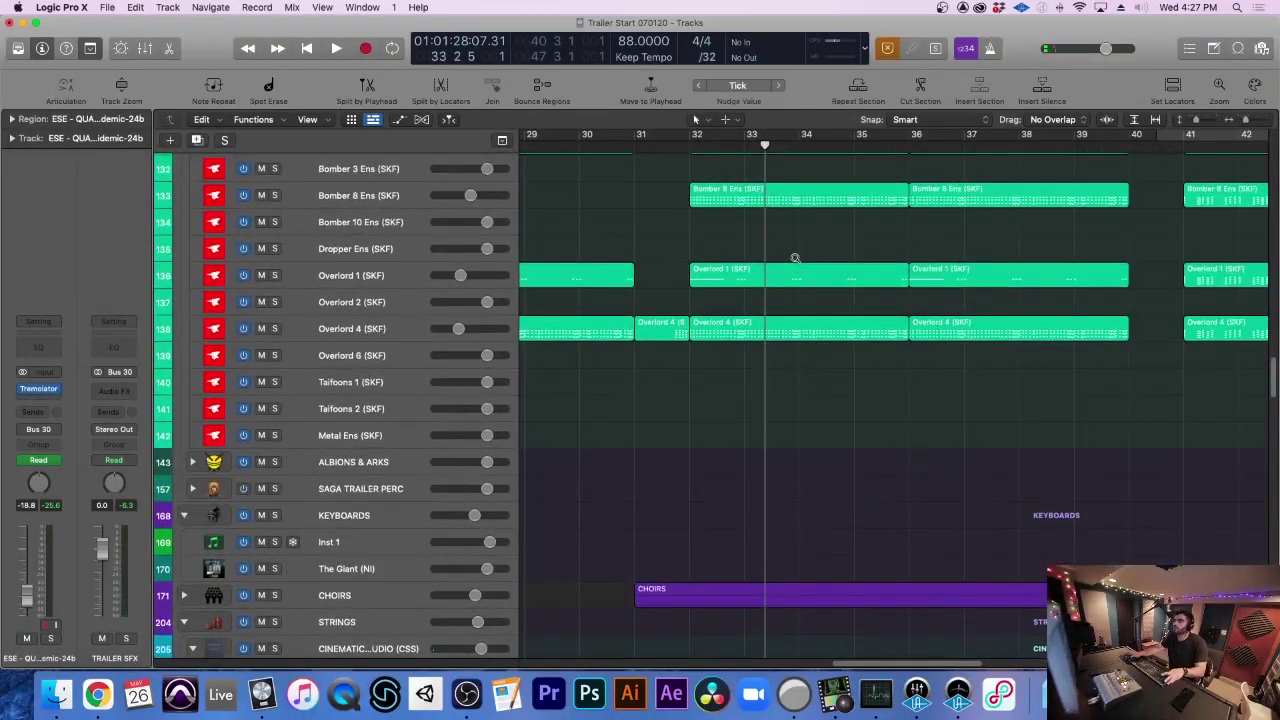
scroll(795, 260, "up", 20)
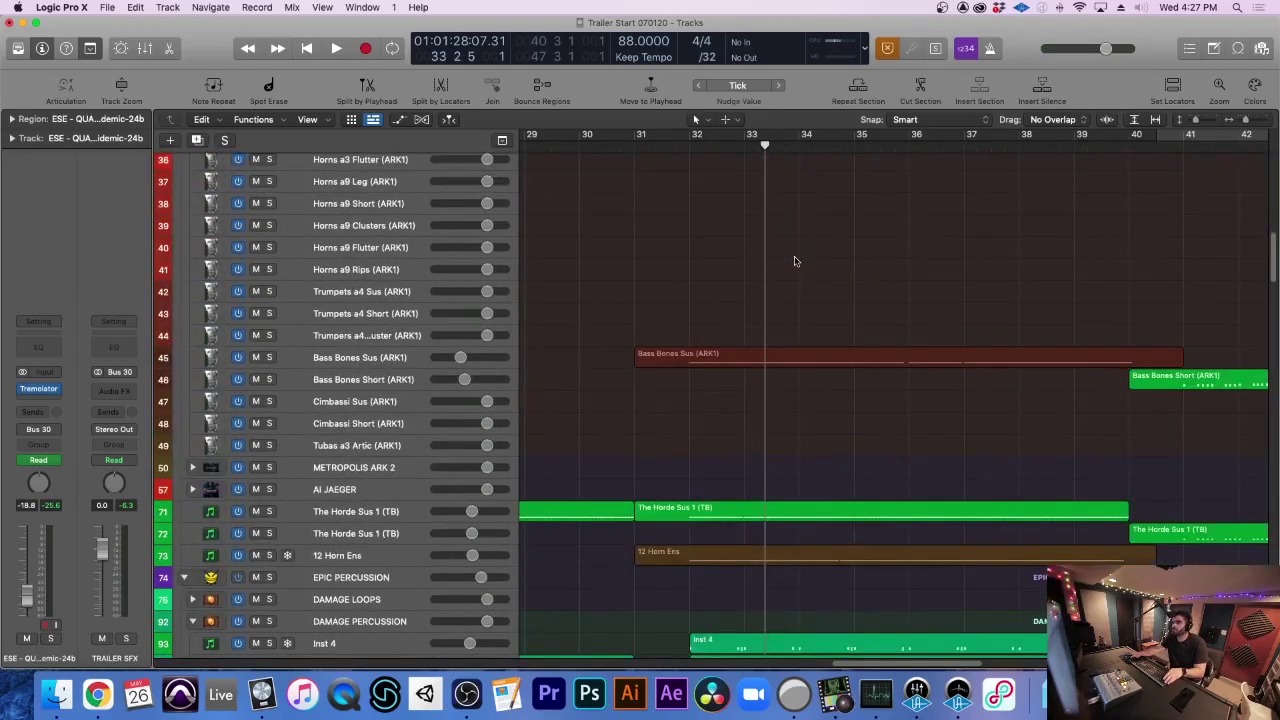
key("super+Down")
key("super+Down")
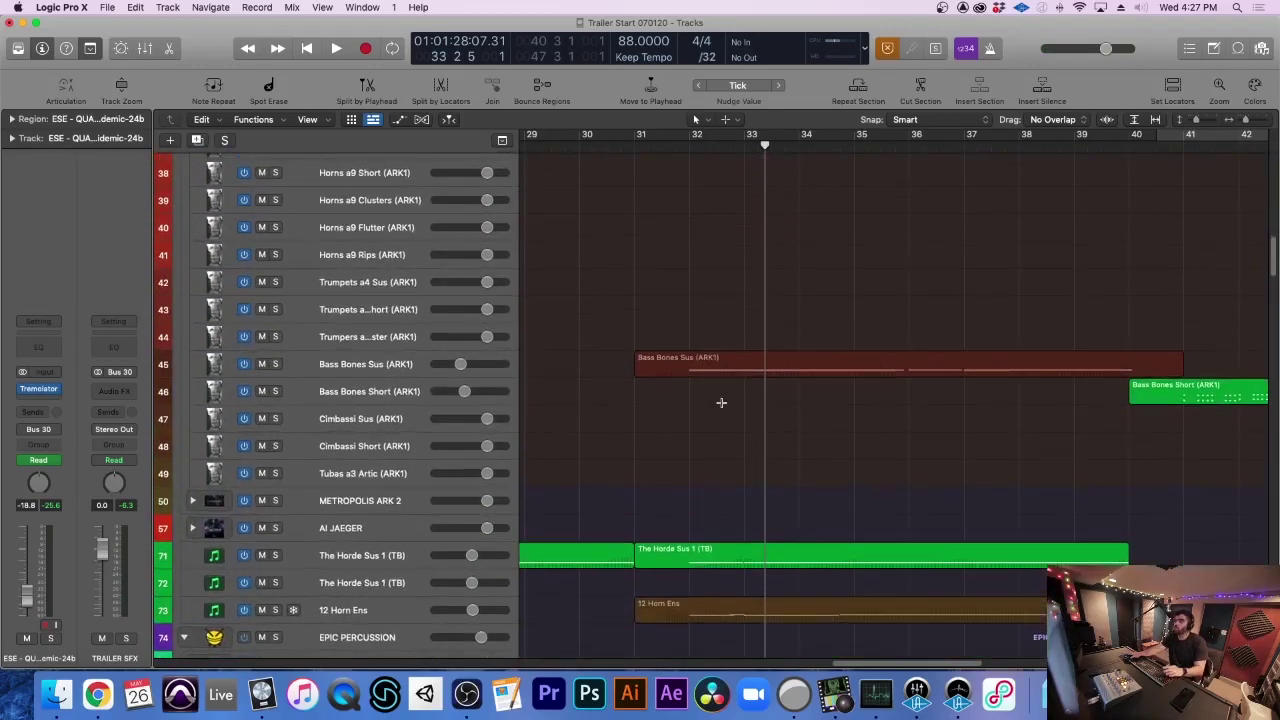
scroll(720, 403, "down", 5)
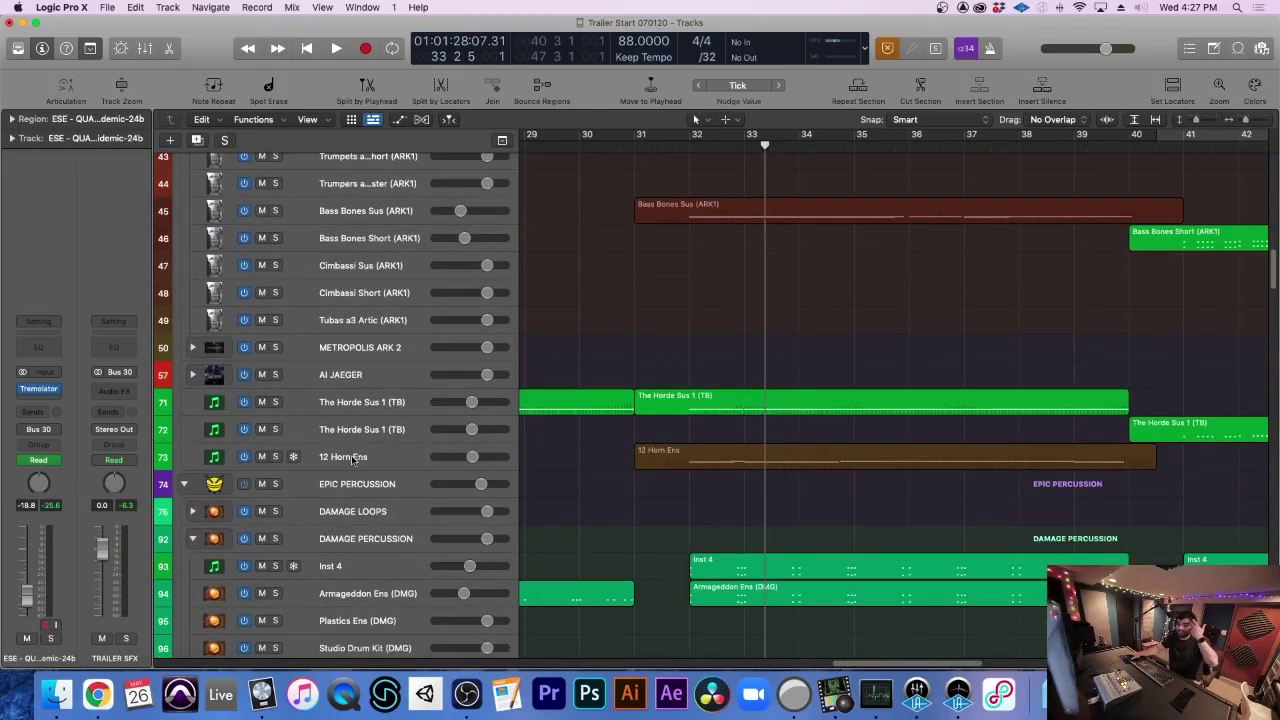
left_click(352, 459)
left_click(275, 457)
left_click(678, 146)
key("space")
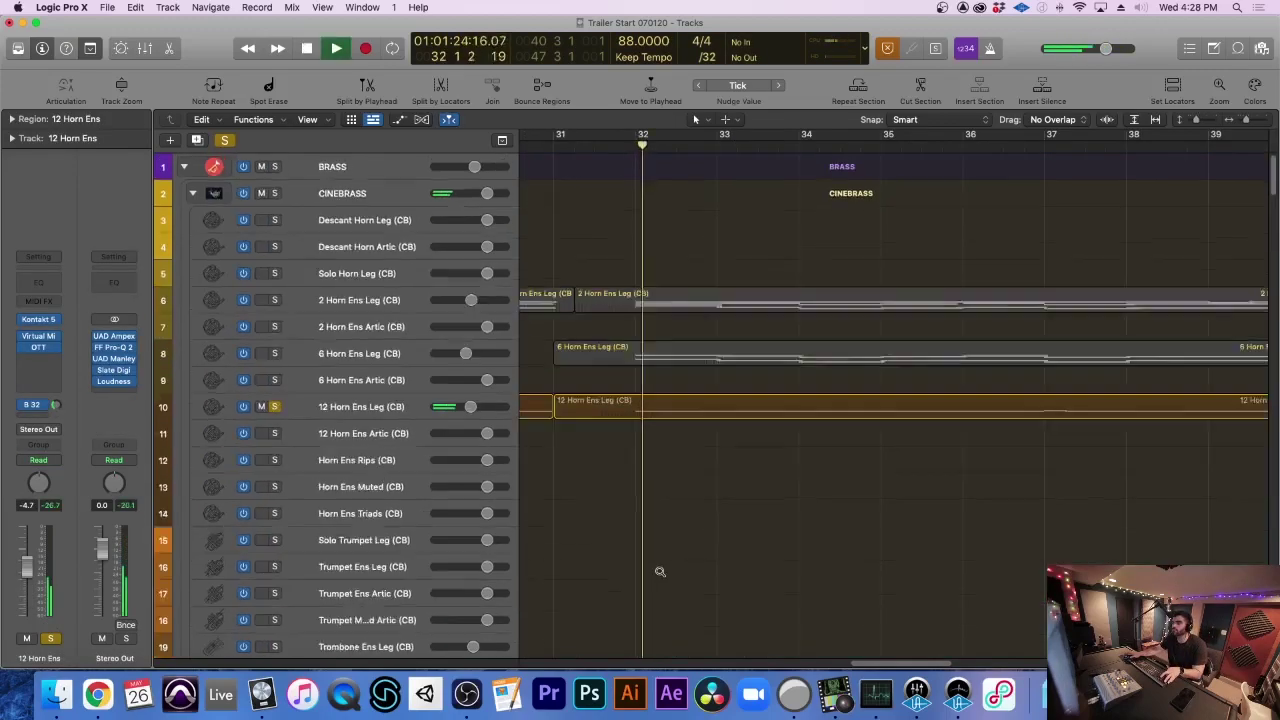
Listen to the soloed 12 Horn Ens Leg (CB) part into bar 33 and unsolo it
scroll(660, 572, "down", 3)
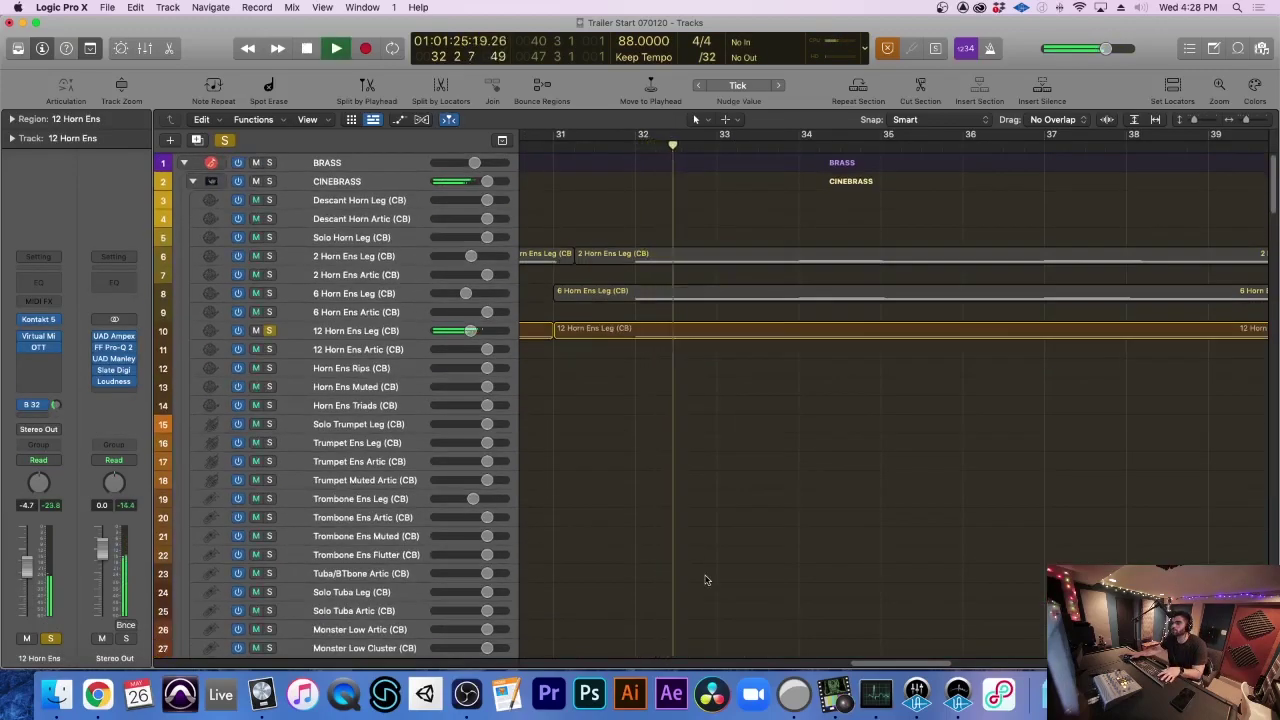
scroll(704, 578, "up", 3)
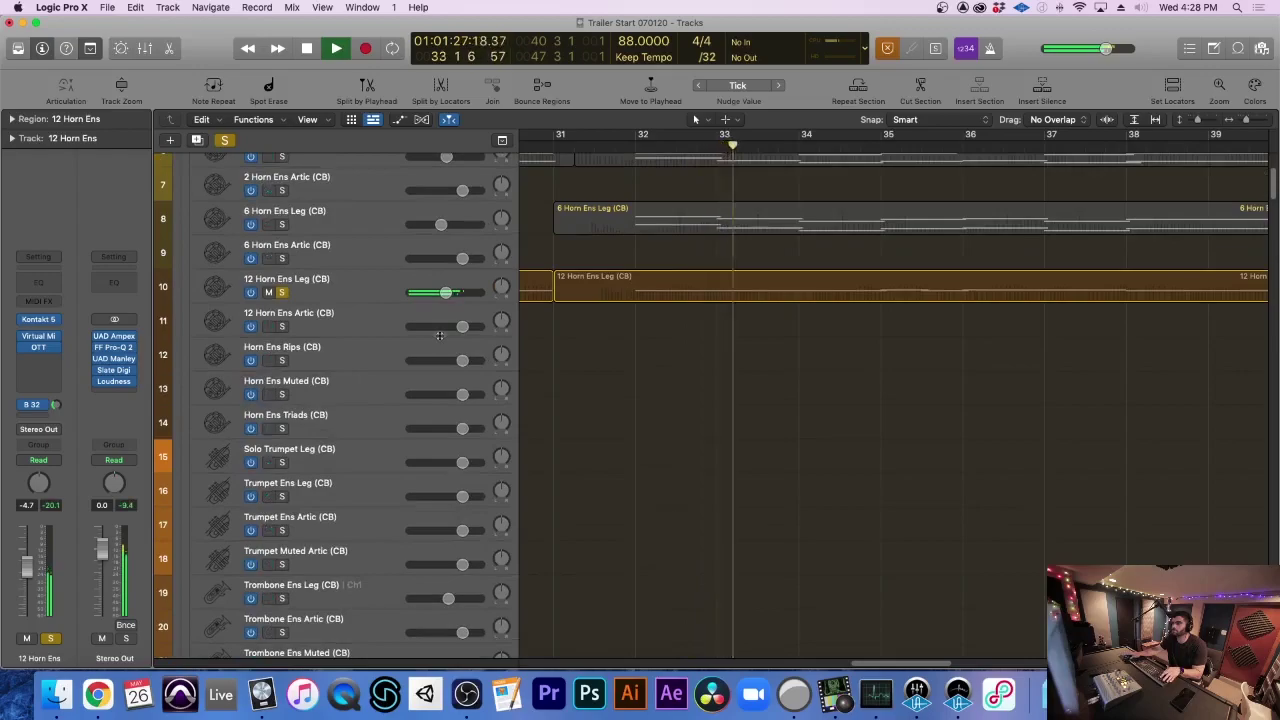
left_click(281, 293)
Play the full mix from bar 33 through bar 39 while examining the CineBrass, Metropolis Ark 1 and Damage Percussion regions
scroll(577, 332, "down", 8)
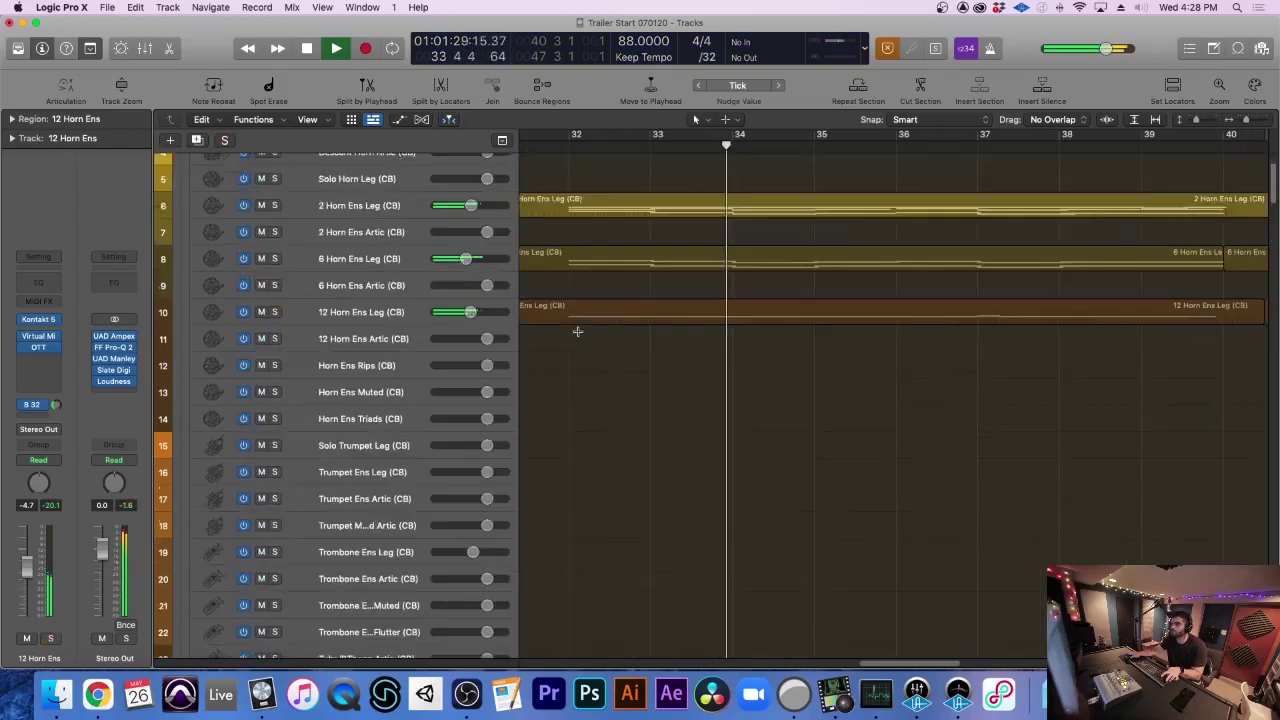
scroll(577, 335, "down", 4)
scroll(694, 381, "right", 5)
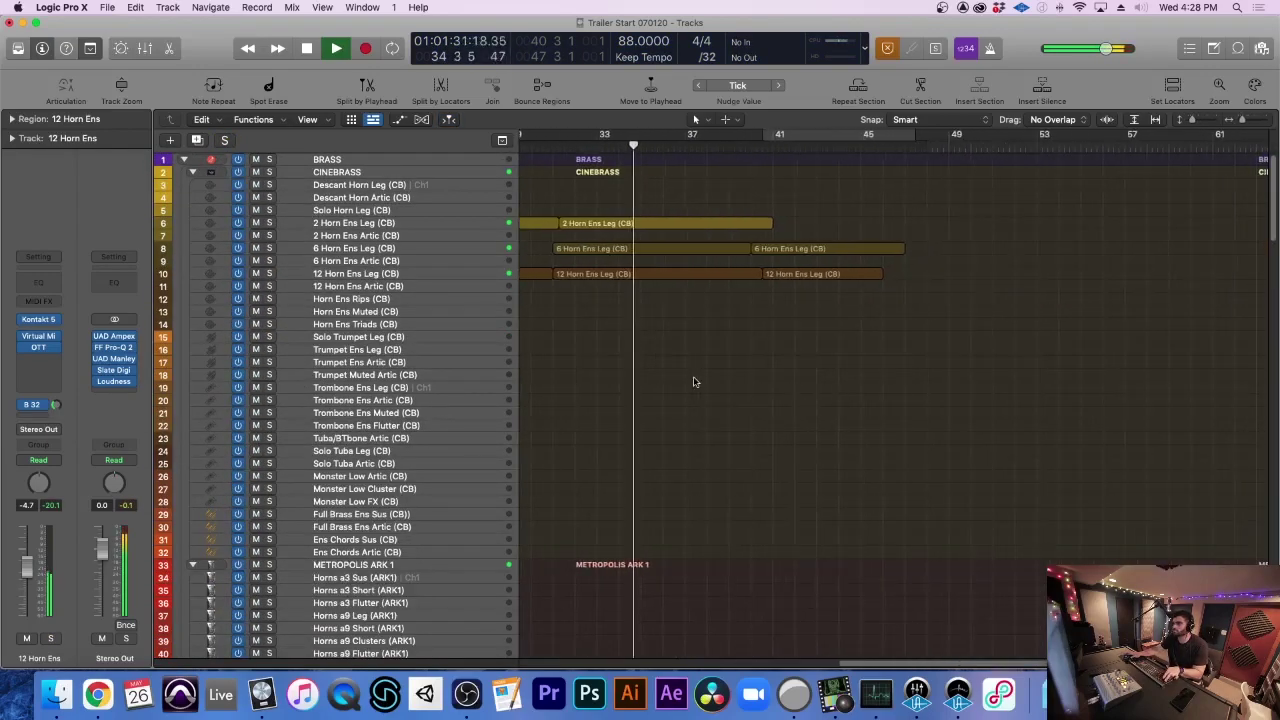
scroll(694, 382, "up", 3)
scroll(695, 379, "up", 2)
scroll(695, 381, "left", 3)
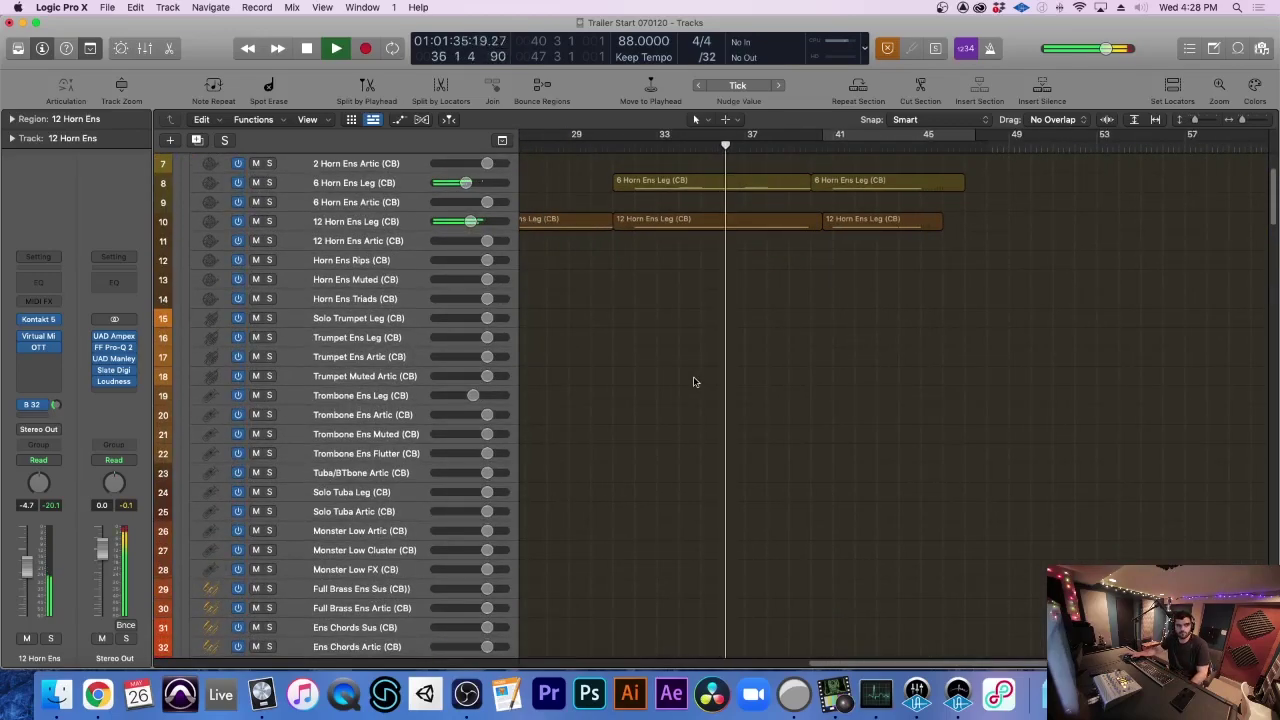
scroll(694, 381, "down", 10)
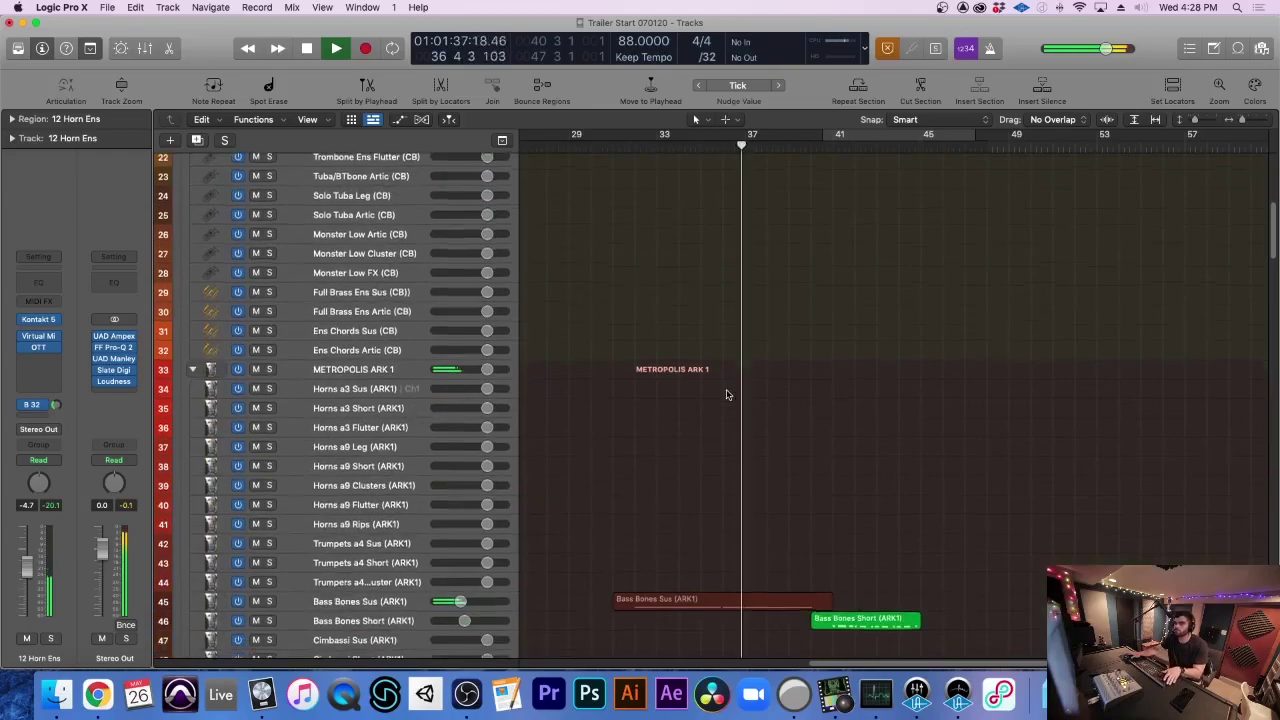
scroll(727, 395, "down", 6)
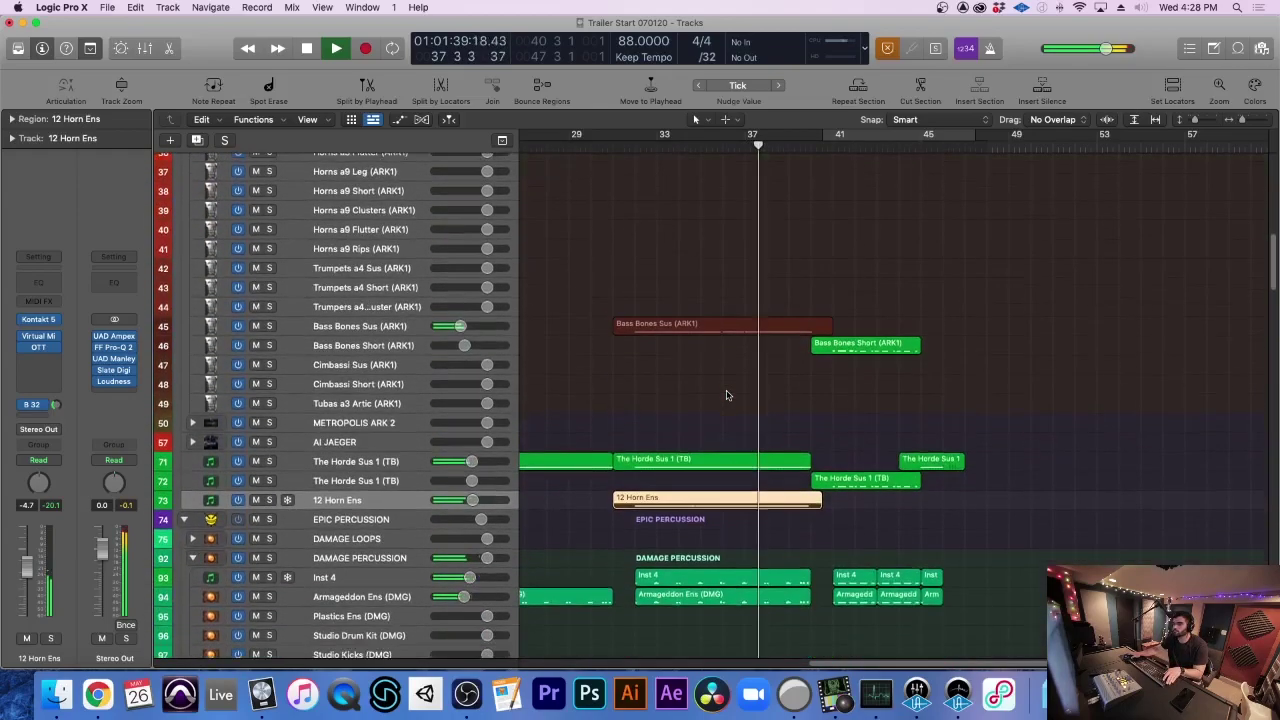
key("super+Up")
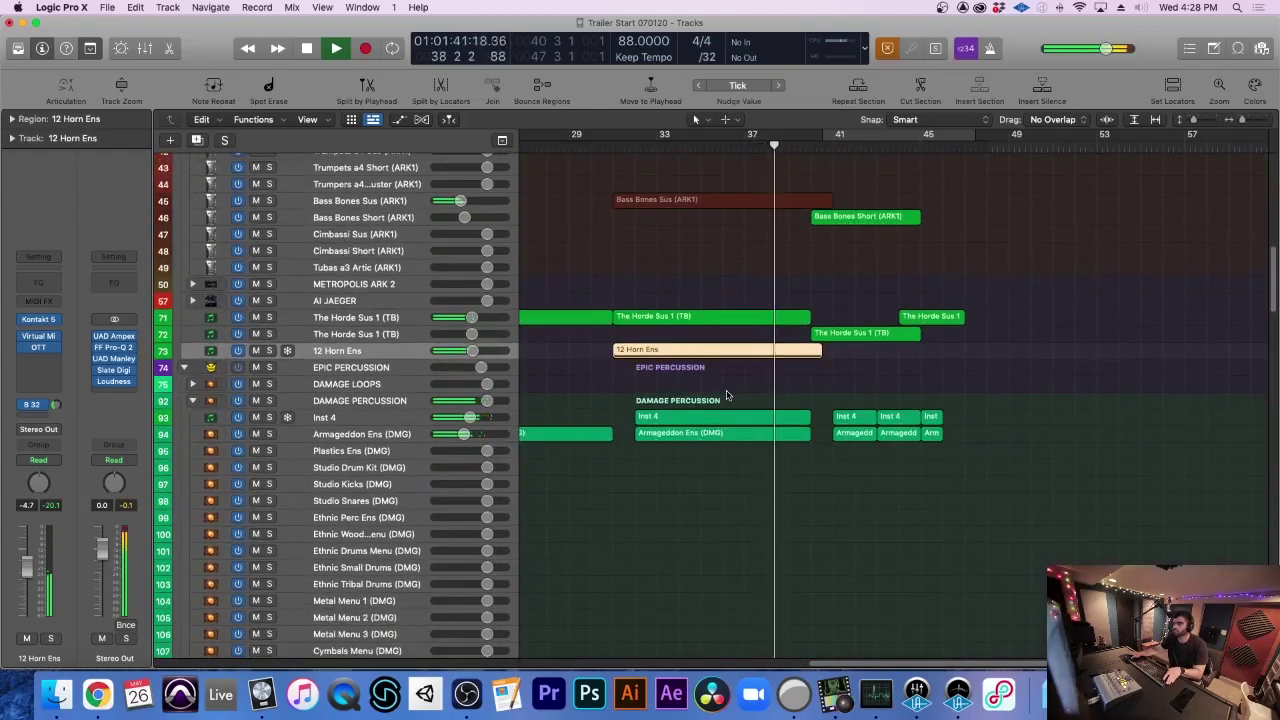
key("super+Down")
key("super+Down")
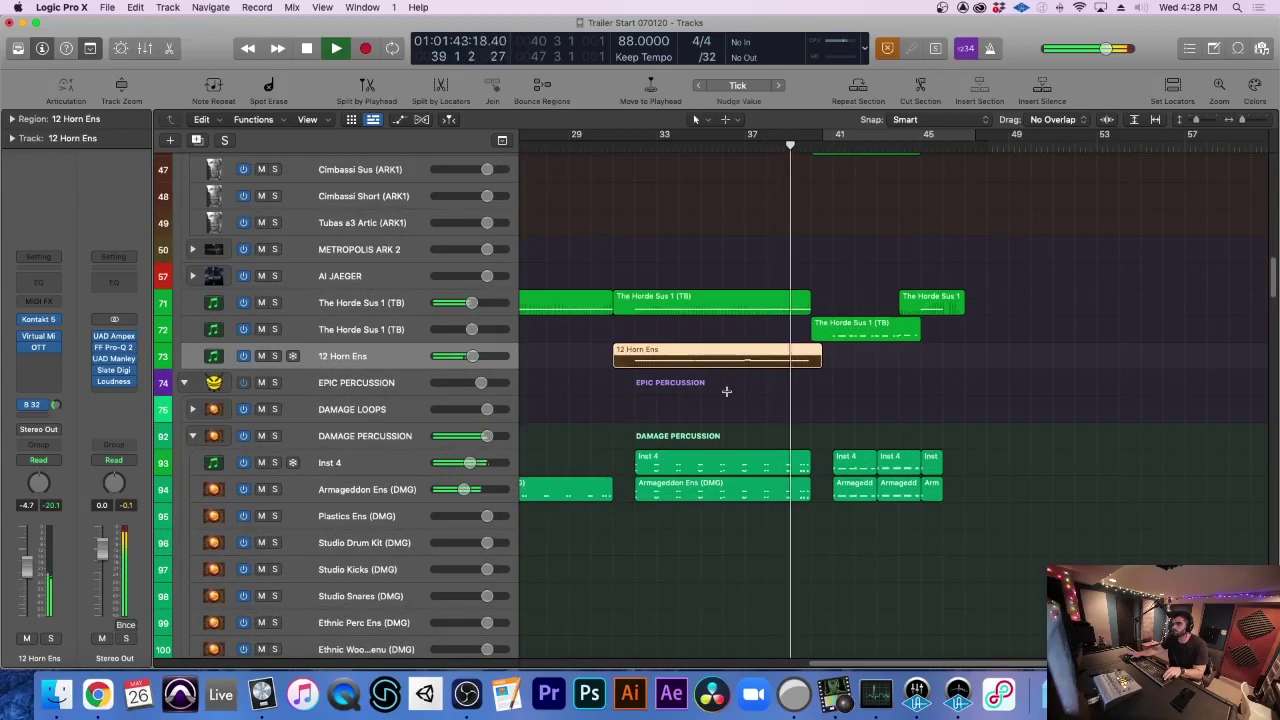
key("super+Up")
scroll(727, 392, "left", 2)
scroll(727, 392, "up", 2)
scroll(727, 392, "up", 5)
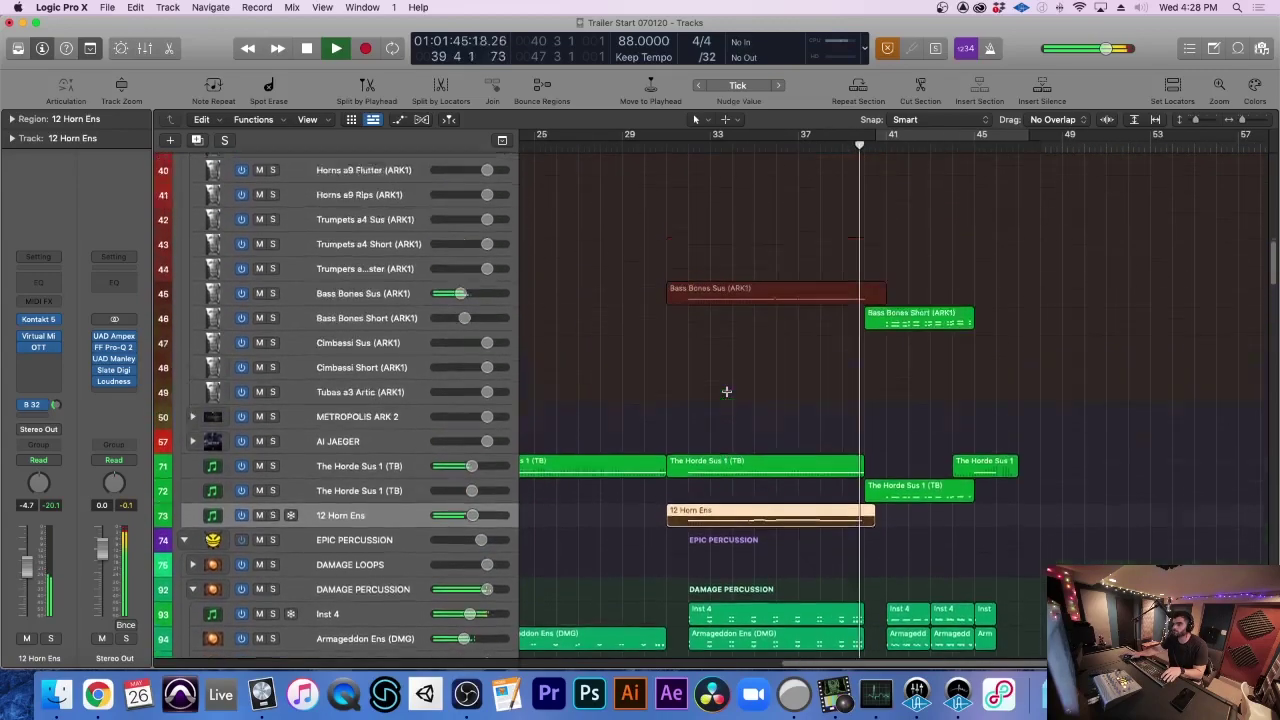
Listen to the 2, 6 and 12 Horn Ens Leg (CB) parts soloed together around bar 32, and stop playback
key("space")
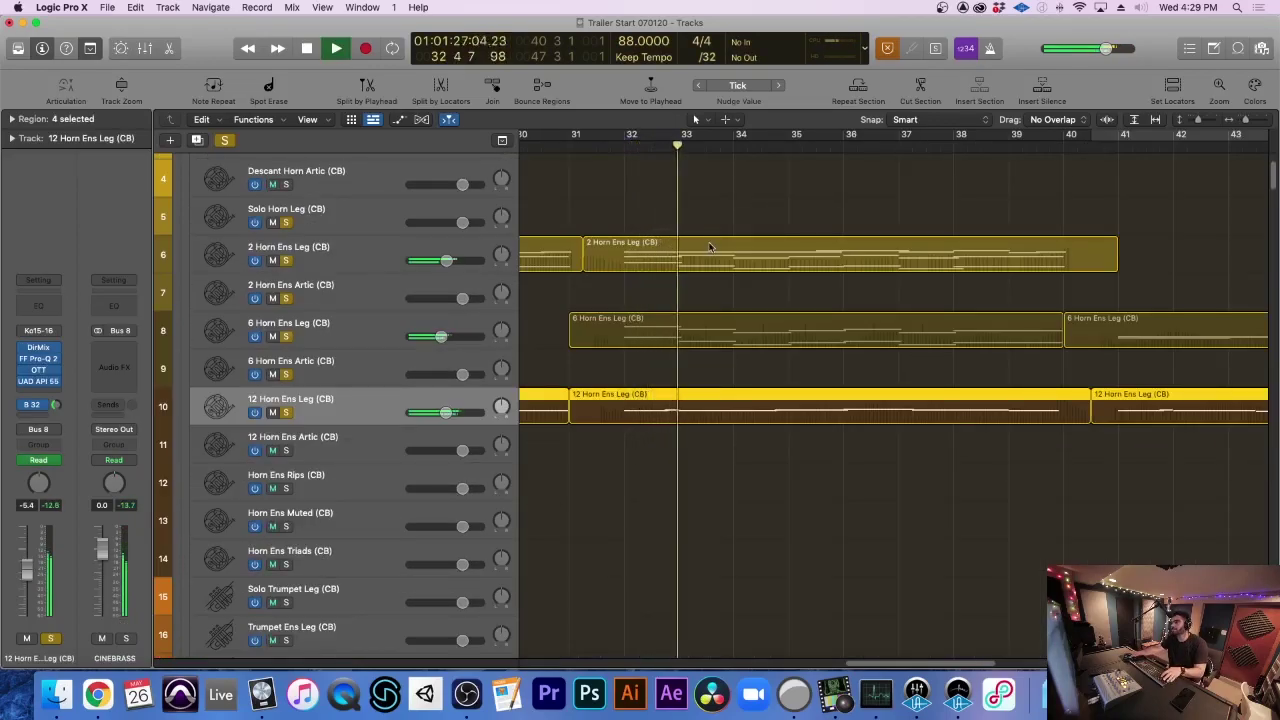
key("space")
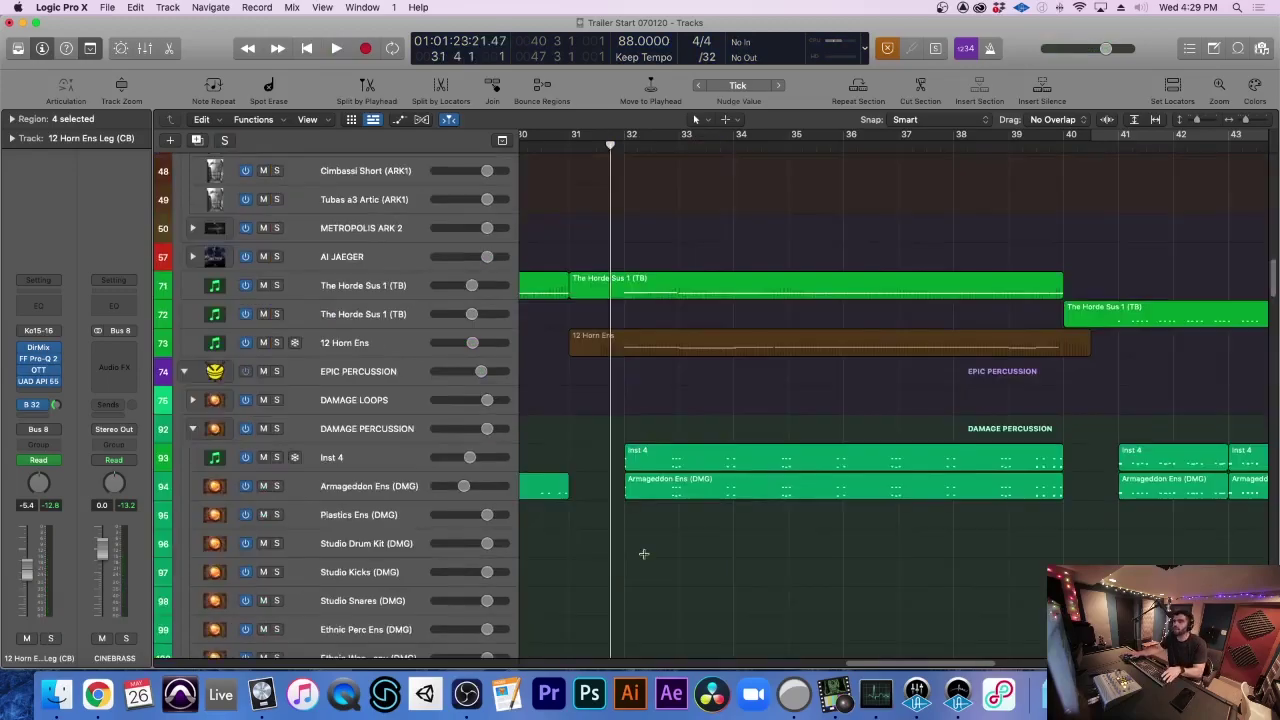
Look through the percussion, choir, string and trailer SFX tracks around bars 31 to 40, ending at the METROPOLIS ARK 1 strings
scroll(644, 553, "down", 15)
scroll(644, 553, "down", 15)
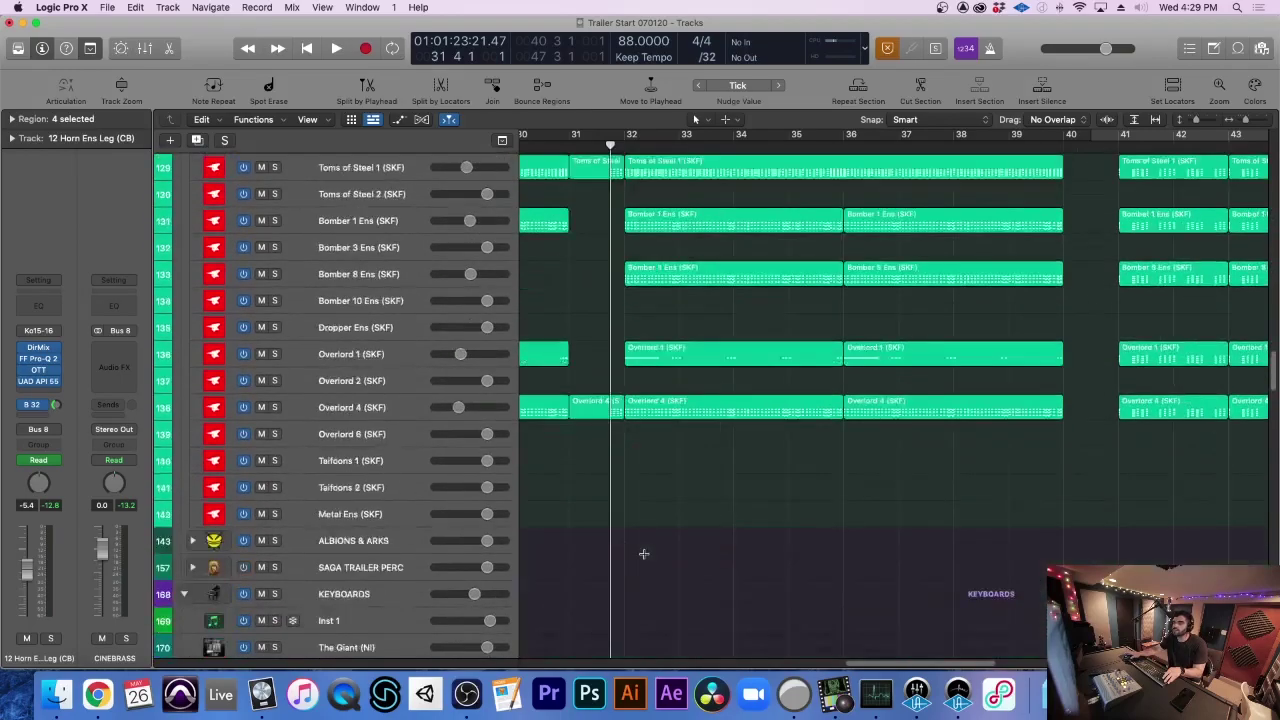
scroll(644, 553, "down", 5)
scroll(644, 555, "down", 10)
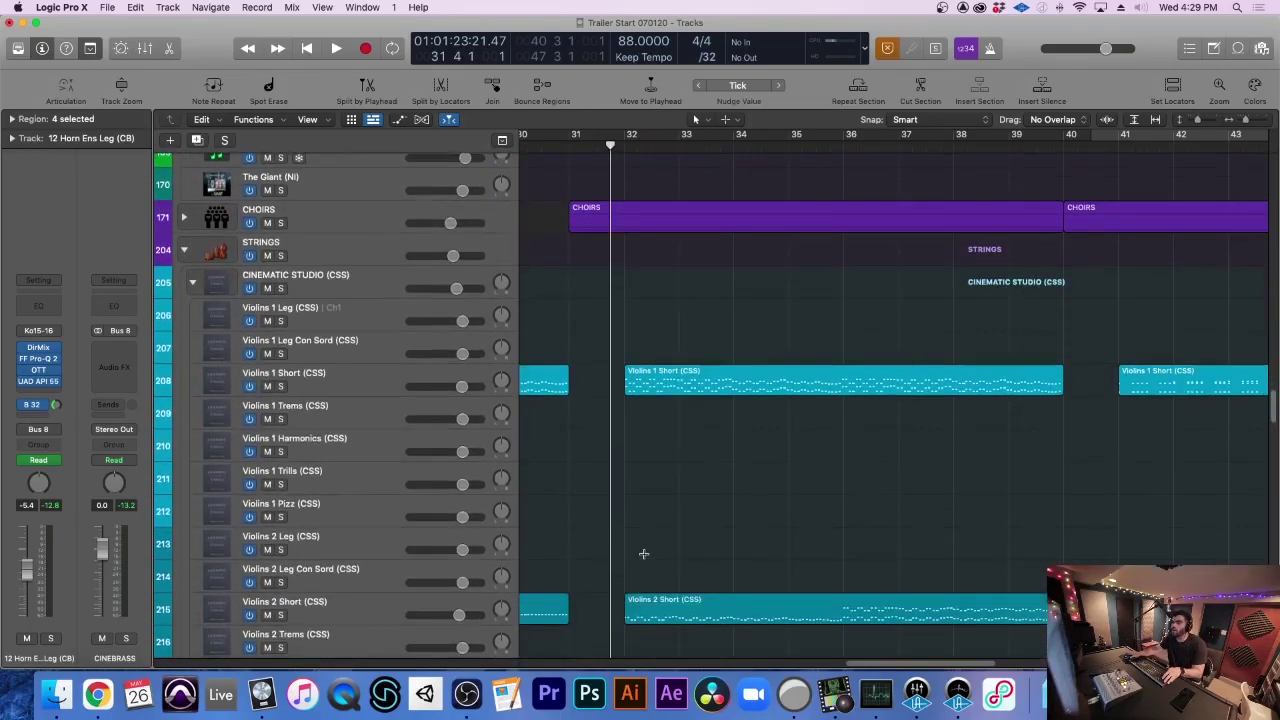
scroll(644, 555, "down", 3)
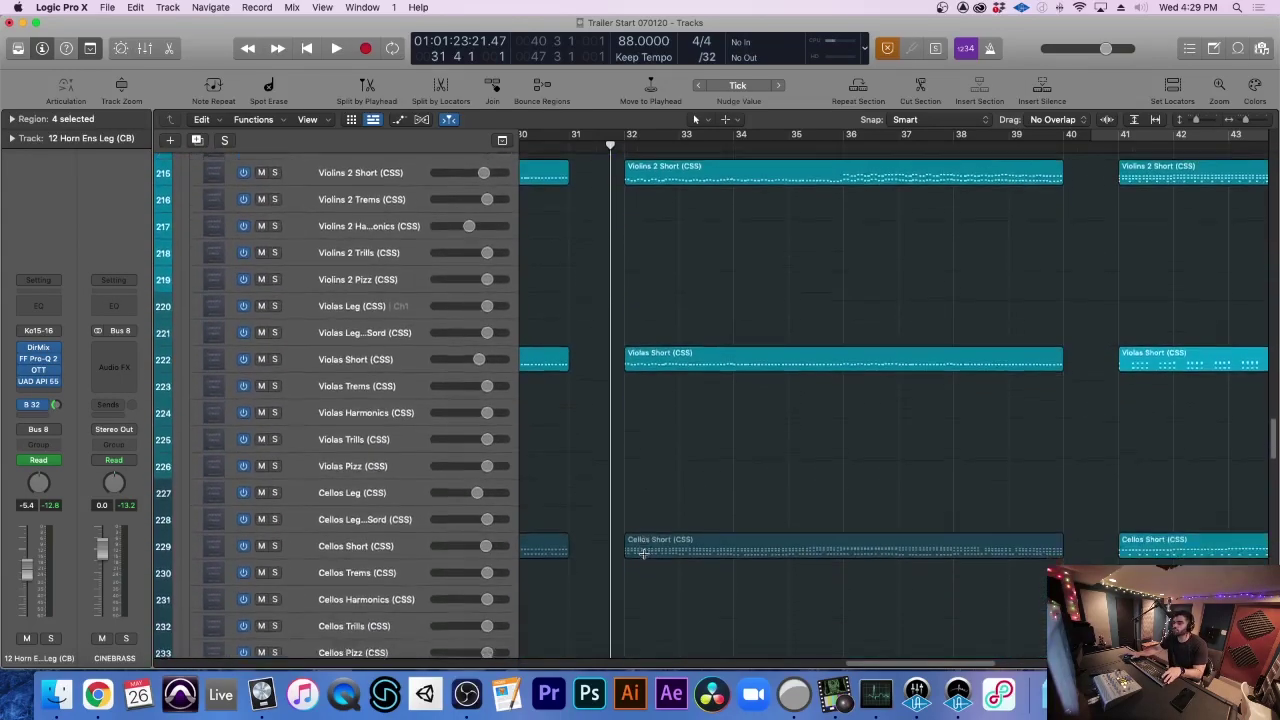
scroll(644, 554, "down", 6)
key("super+Left")
key("super+Left")
scroll(644, 554, "down", 10)
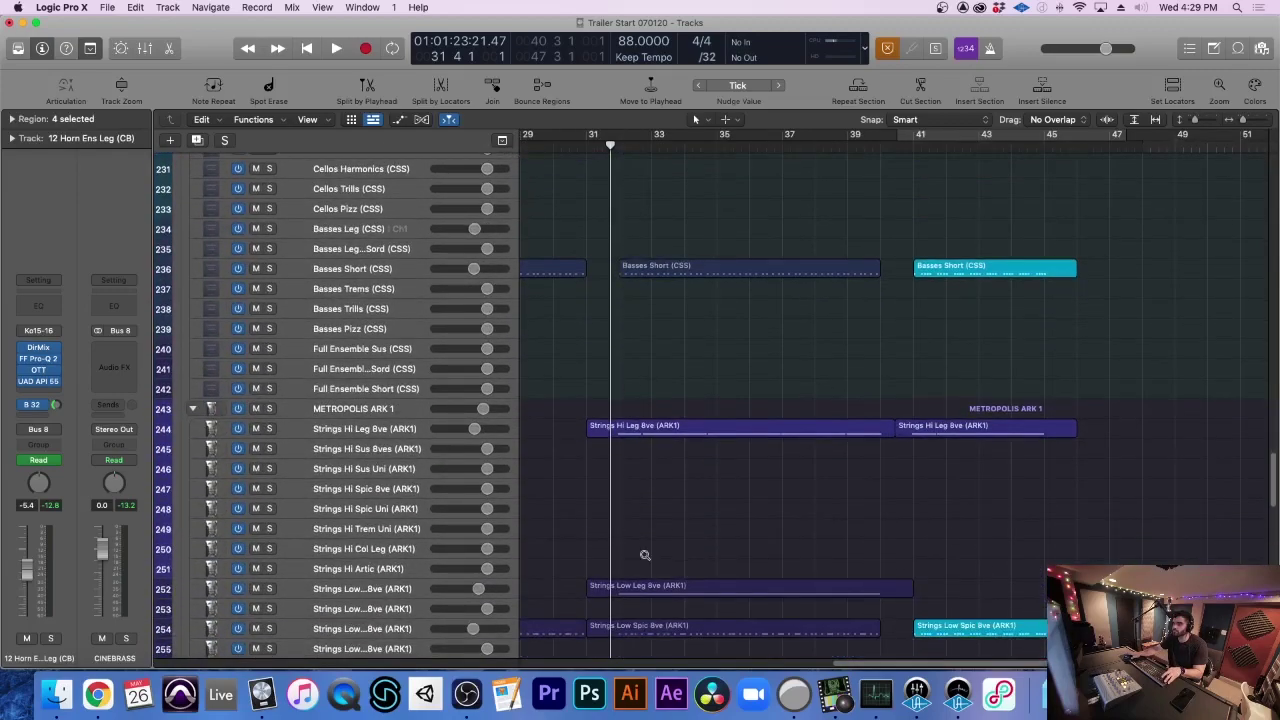
scroll(462, 472, "up", 10)
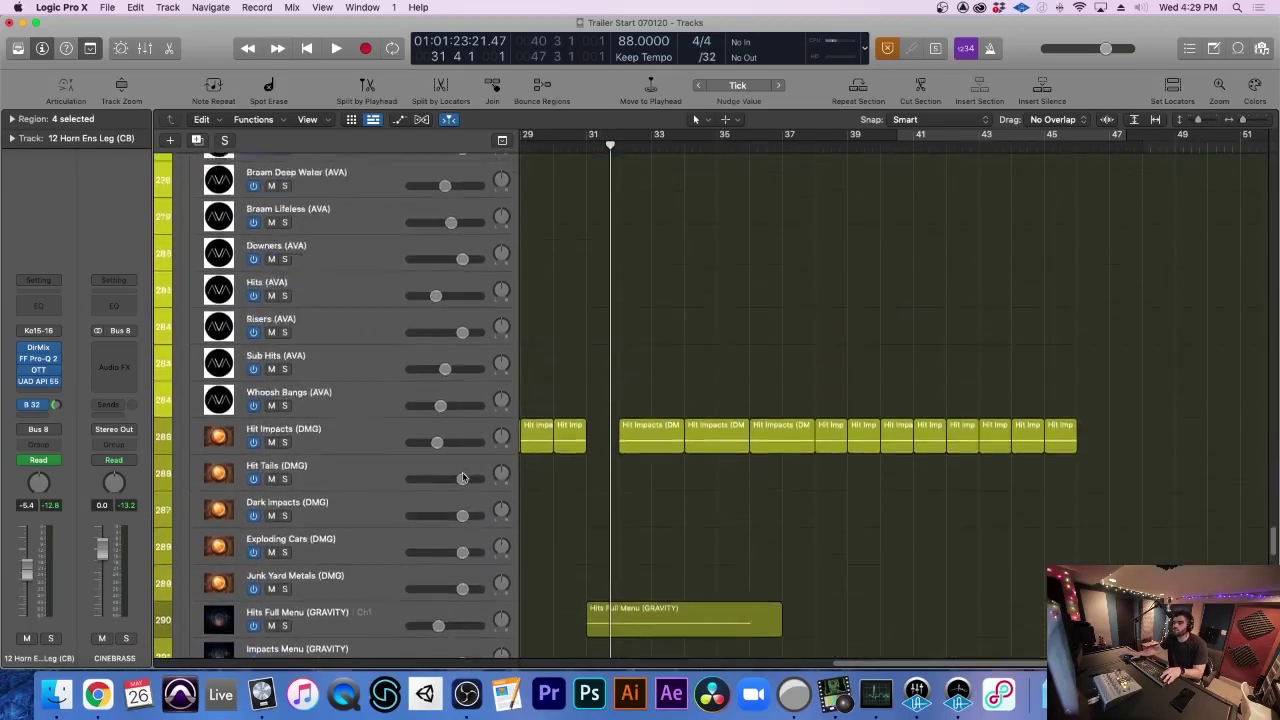
scroll(462, 472, "up", 2)
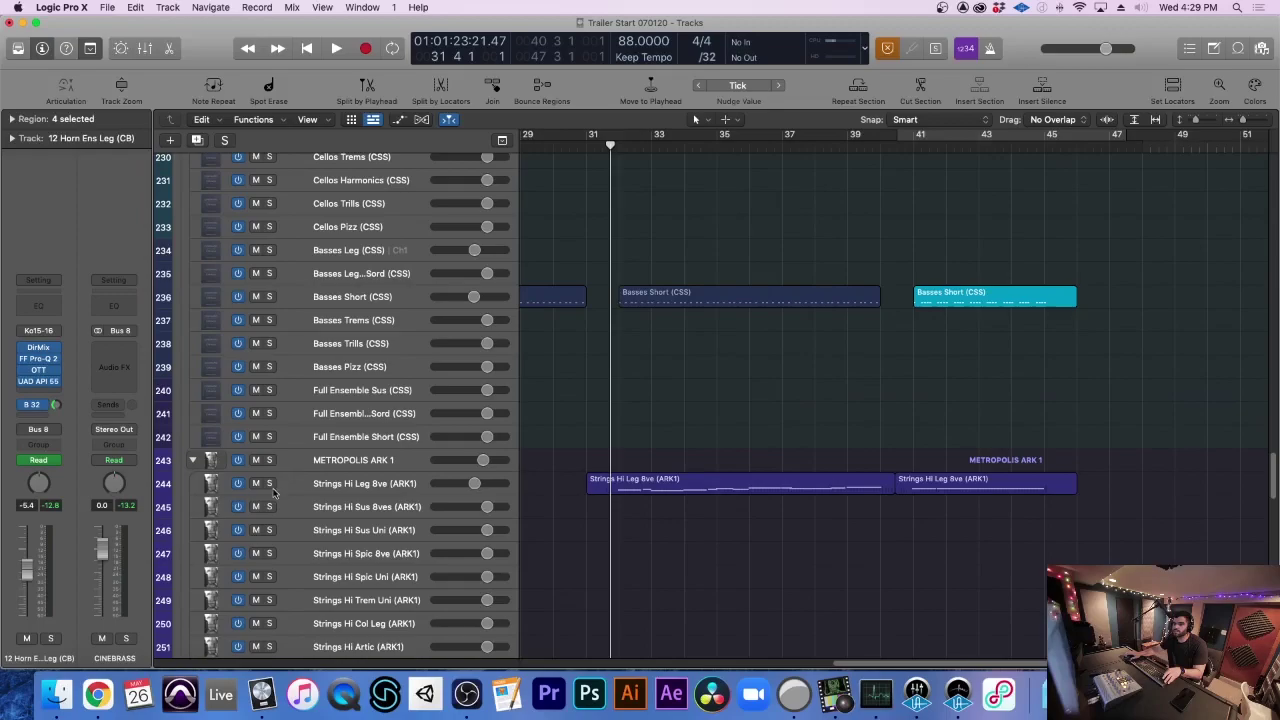
Solo the Strings Hi Leg 8ve (ARK1) track and start playback around bar 32
left_click(270, 485)
key("super+Right")
key("super+Right")
key("super+Down")
key("super+Down")
left_click(620, 157)
key("space")
Listen to the soloed Strings Hi Leg 8ve (ARK1) part into bar 35 with its region enlarged, and unsolo it
key("super+Down")
key("super+Down")
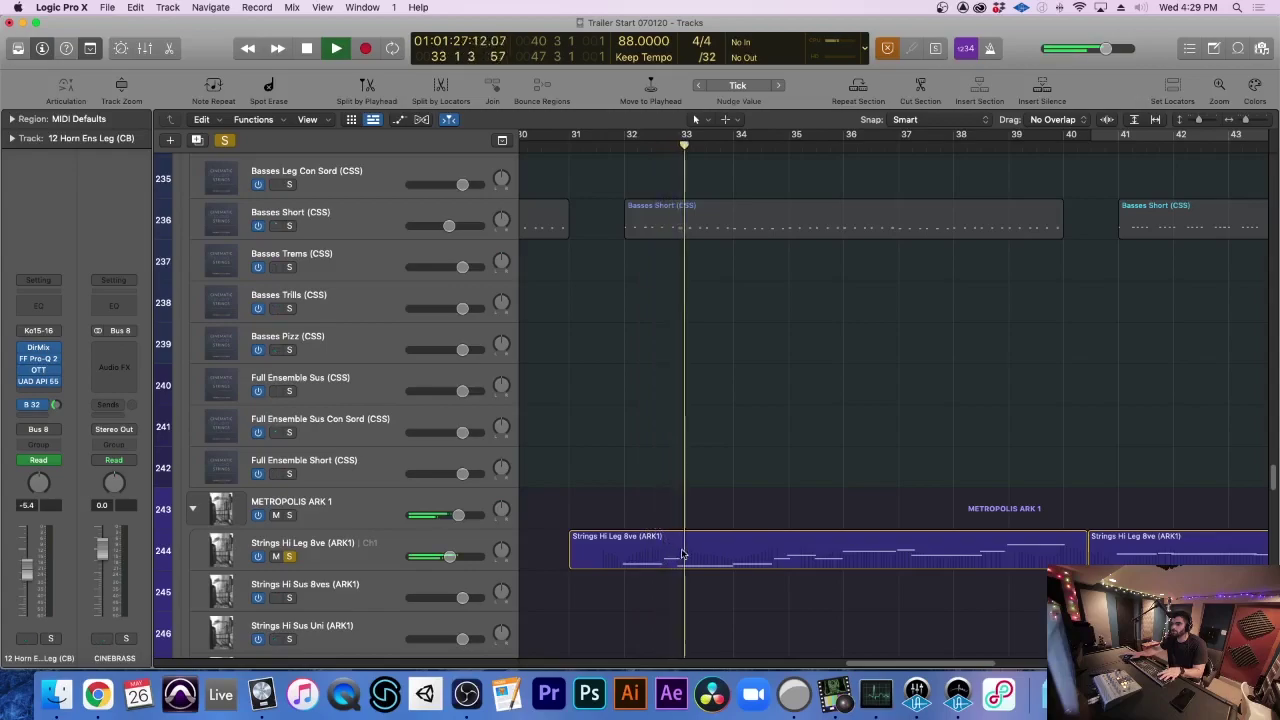
key("super+Down")
key("super+Down")
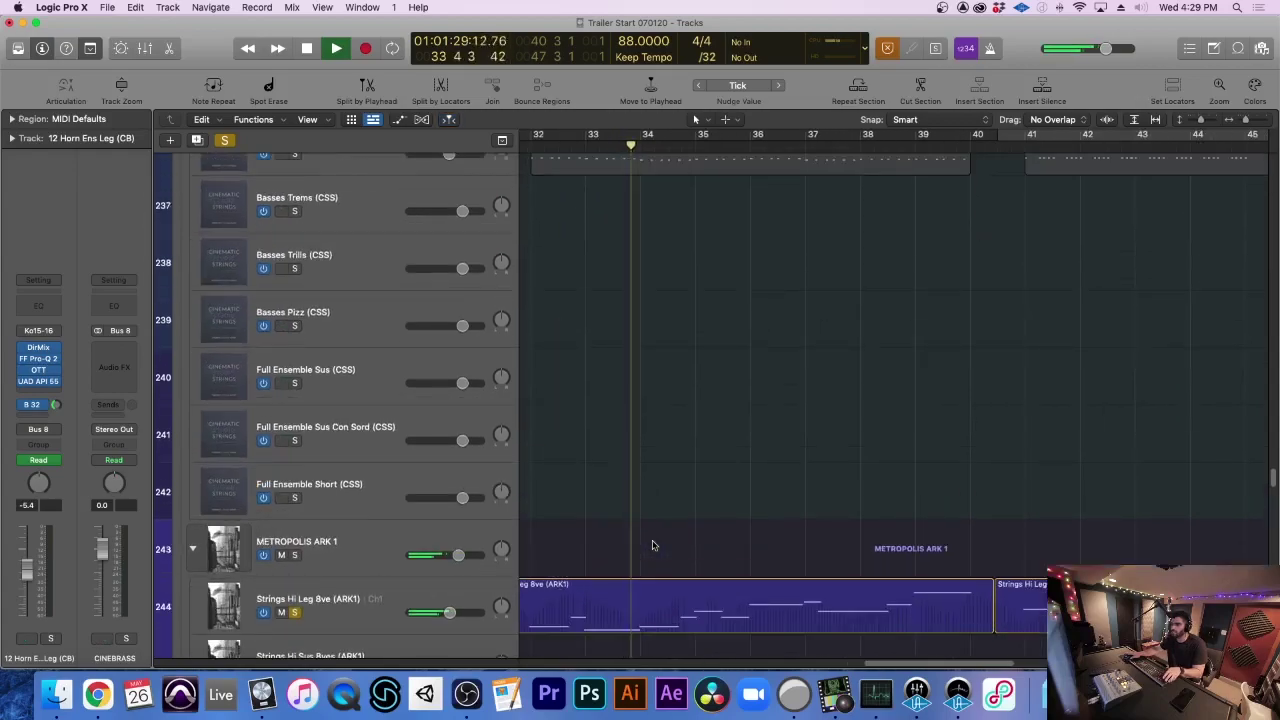
scroll(653, 545, "down", 2)
scroll(653, 545, "left", 4)
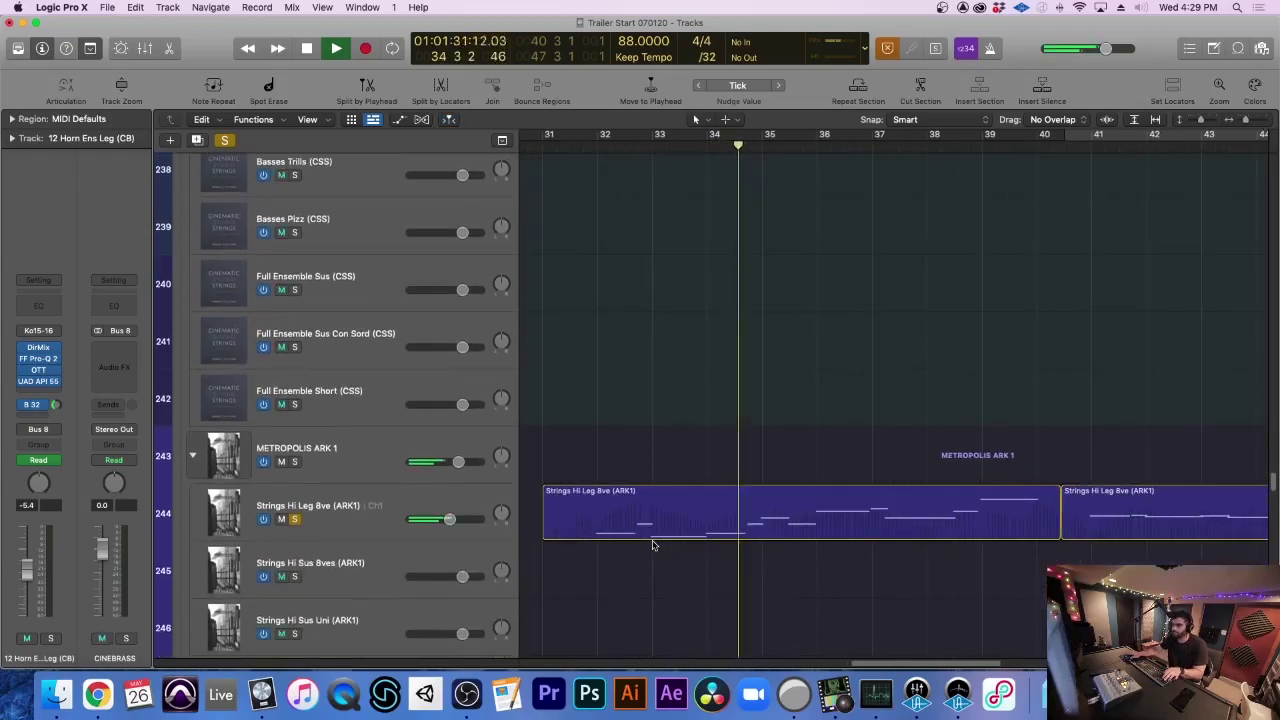
left_click(295, 520)
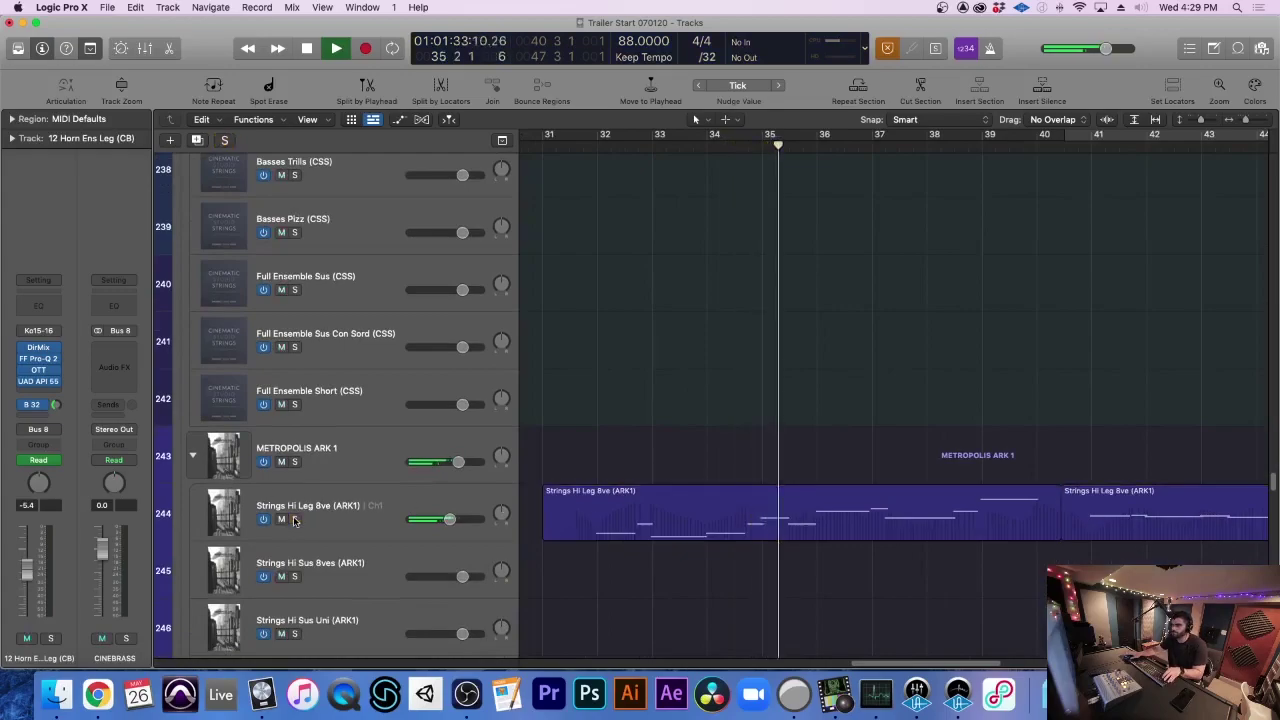
Play the full mix up to bar 40 while examining the Basses Short (CSS) and Strings Hi Leg 8ve (ARK1) regions, and stop playback
scroll(915, 547, "down", 2)
scroll(914, 547, "down", 2)
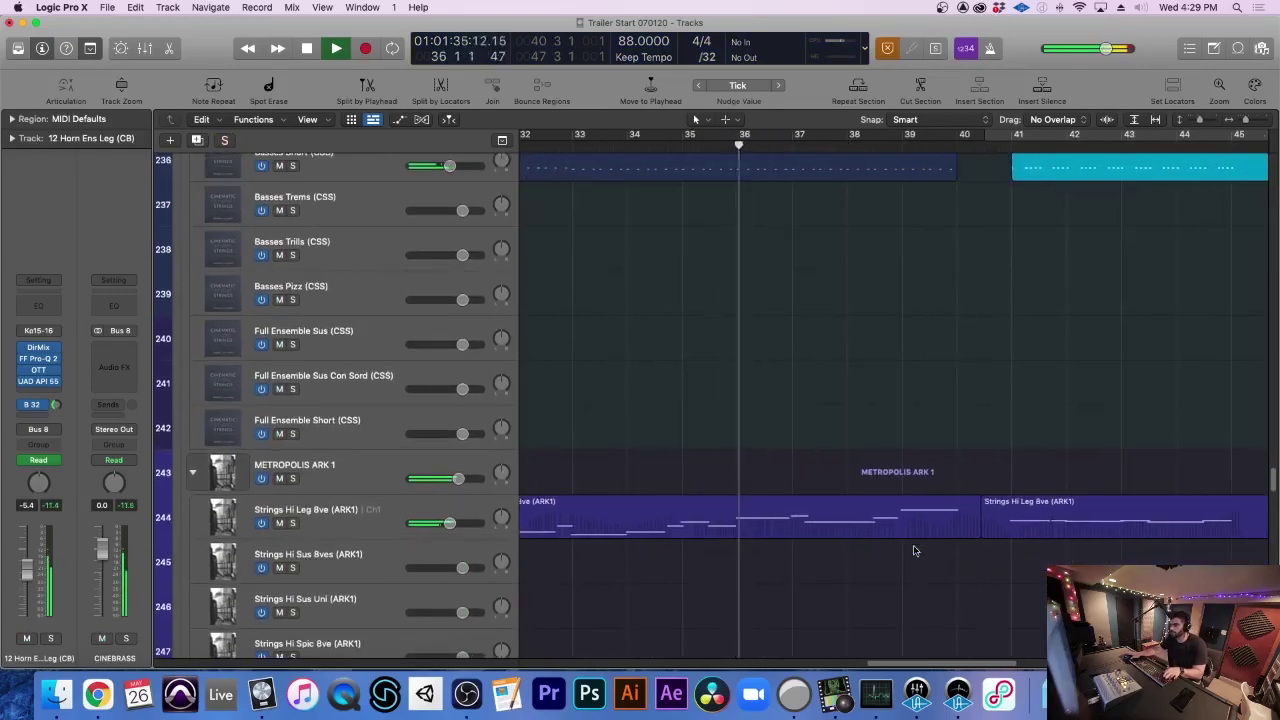
scroll(913, 548, "down", 2)
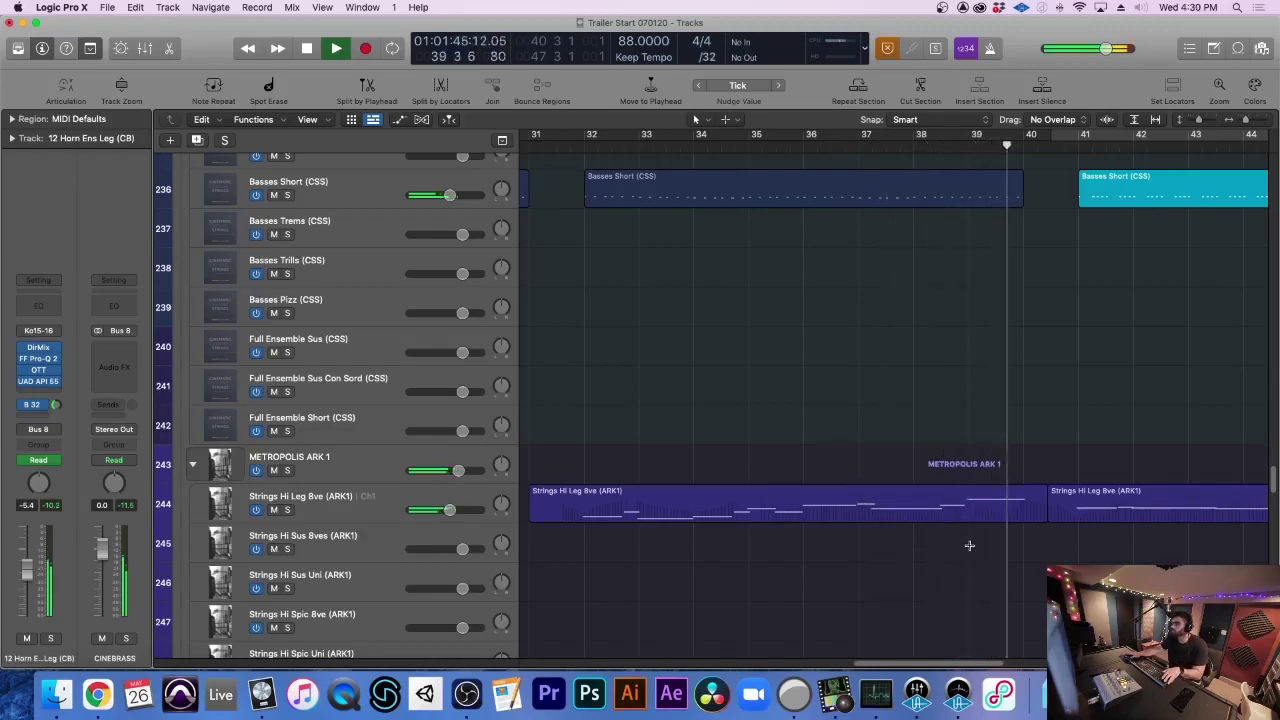
key("space")
Move the playhead back to about bar 33, go up to the CHOIRS stack and solo it
scroll(737, 490, "down", 10)
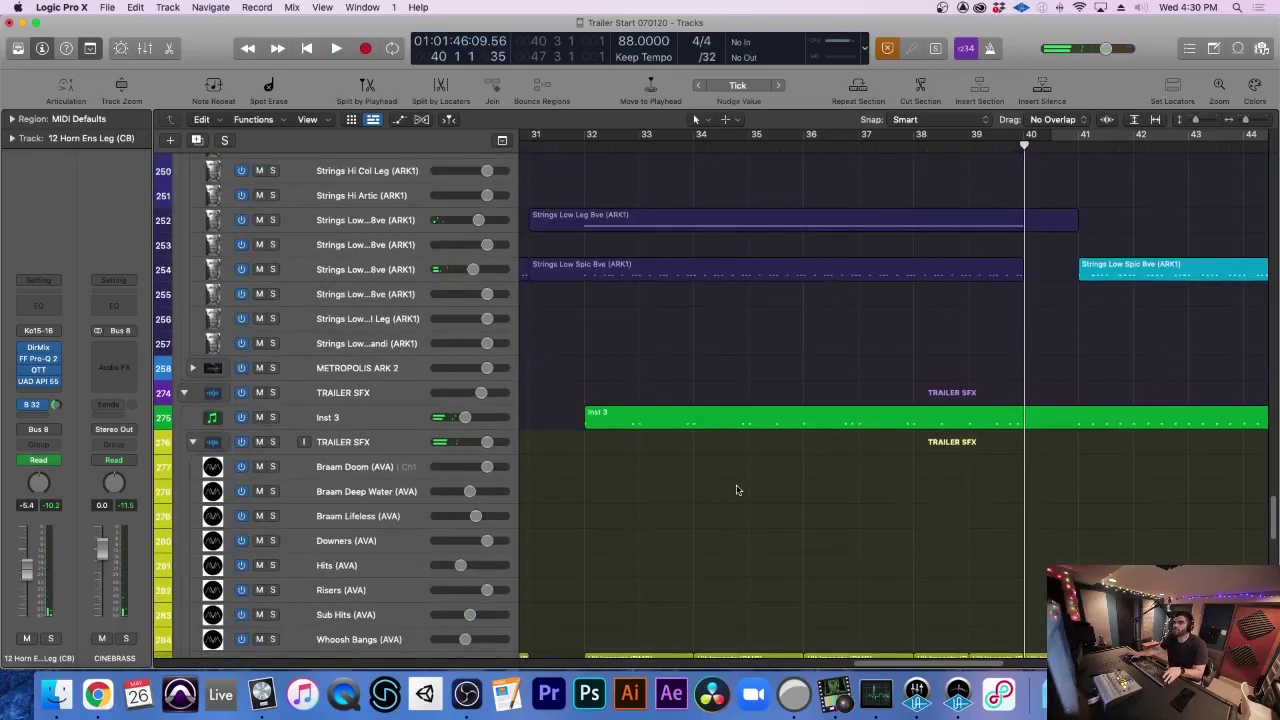
scroll(737, 487, "up", 12)
scroll(737, 490, "up", 5)
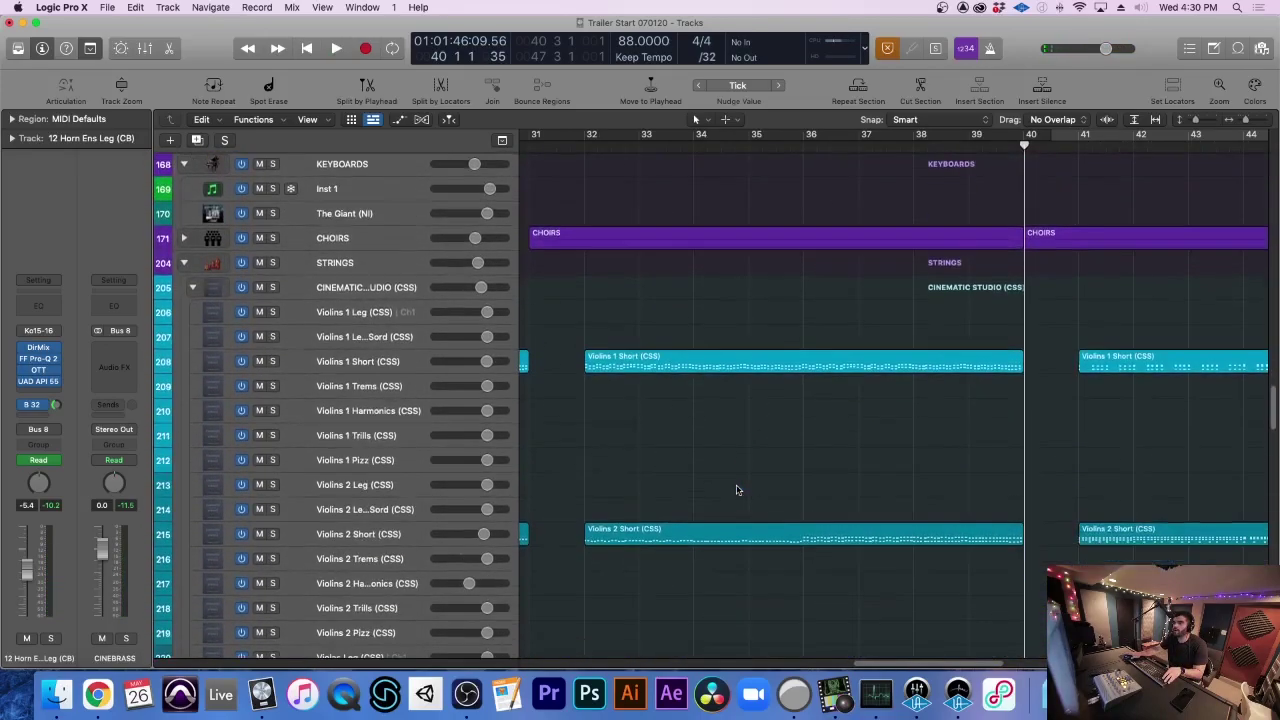
left_click(636, 146)
scroll(606, 401, "up", 5)
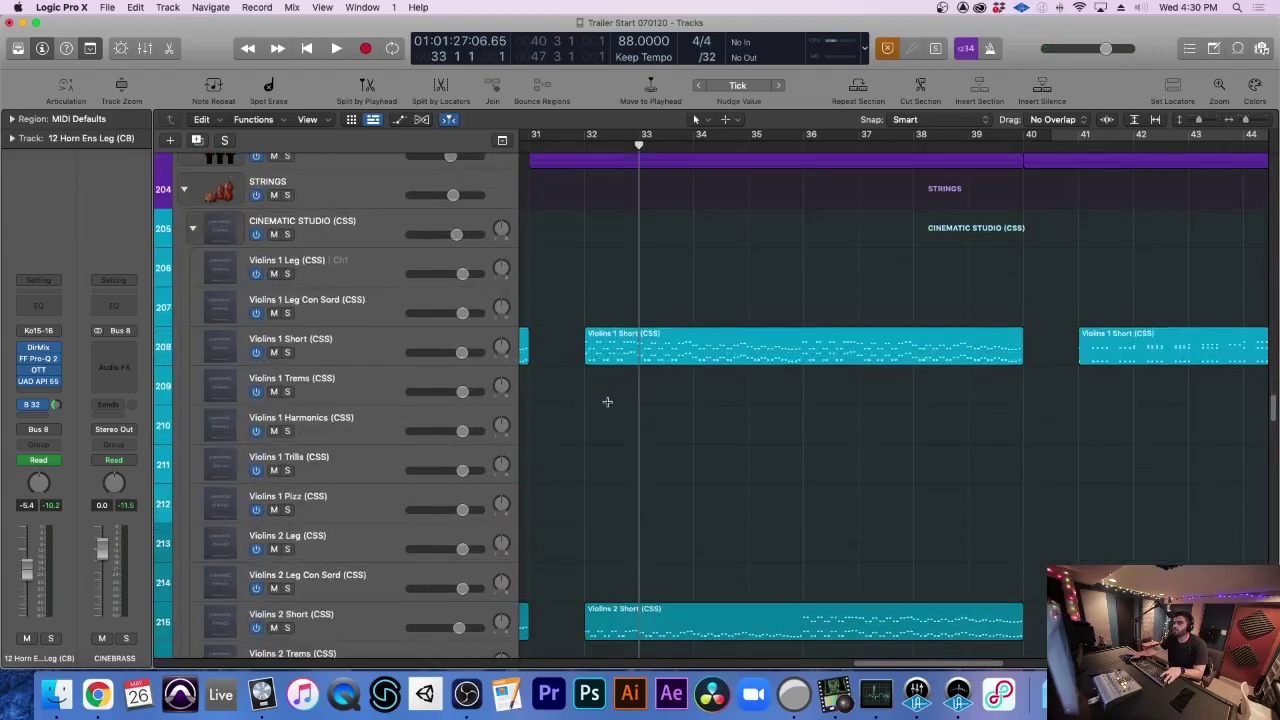
scroll(308, 244, "up", 3)
left_click(287, 289)
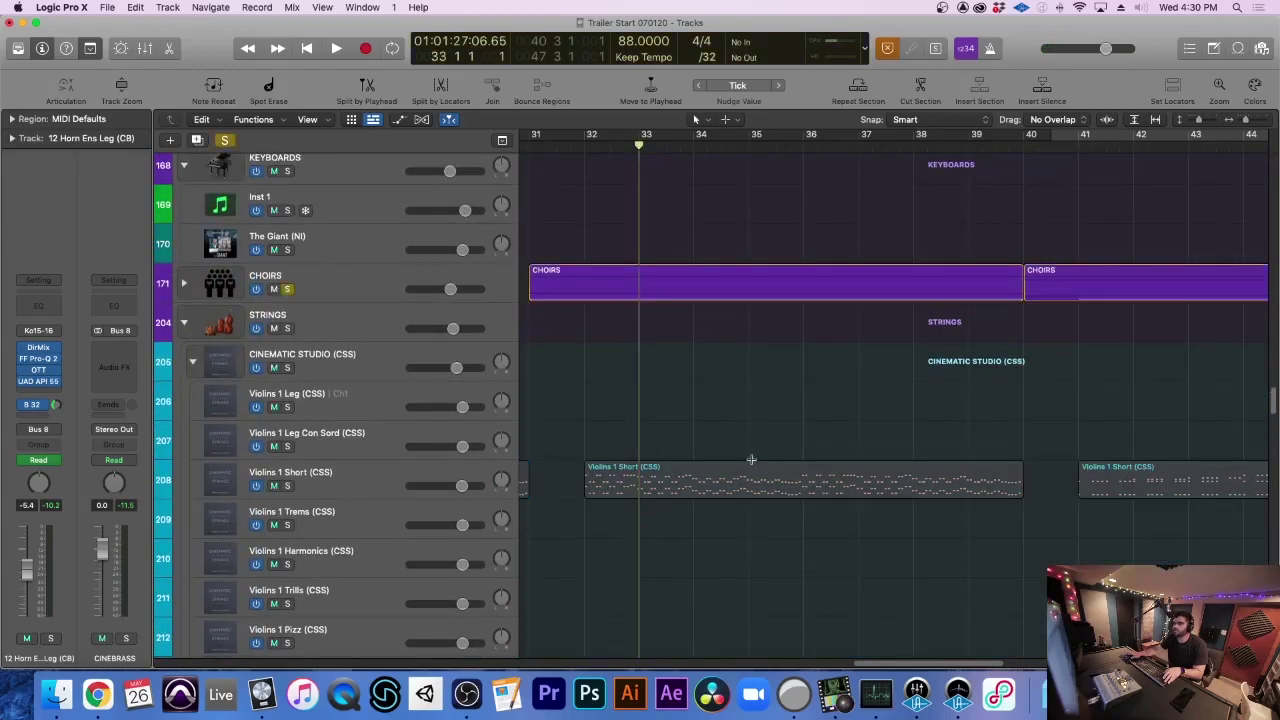
Play the soloed choirs from bar 33 while expanding the CHOIRS and METROPOLIS ARK 1 & 2 stacks to examine their regions
left_click(183, 283)
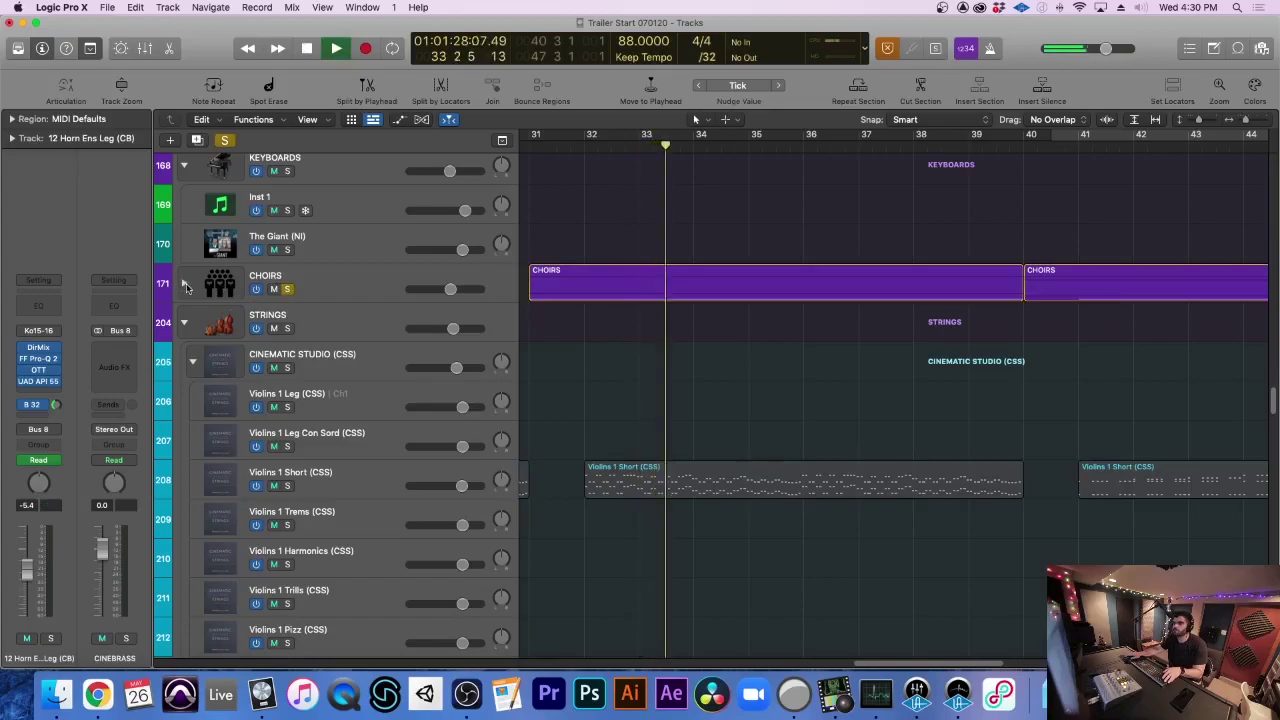
scroll(621, 380, "up", 2)
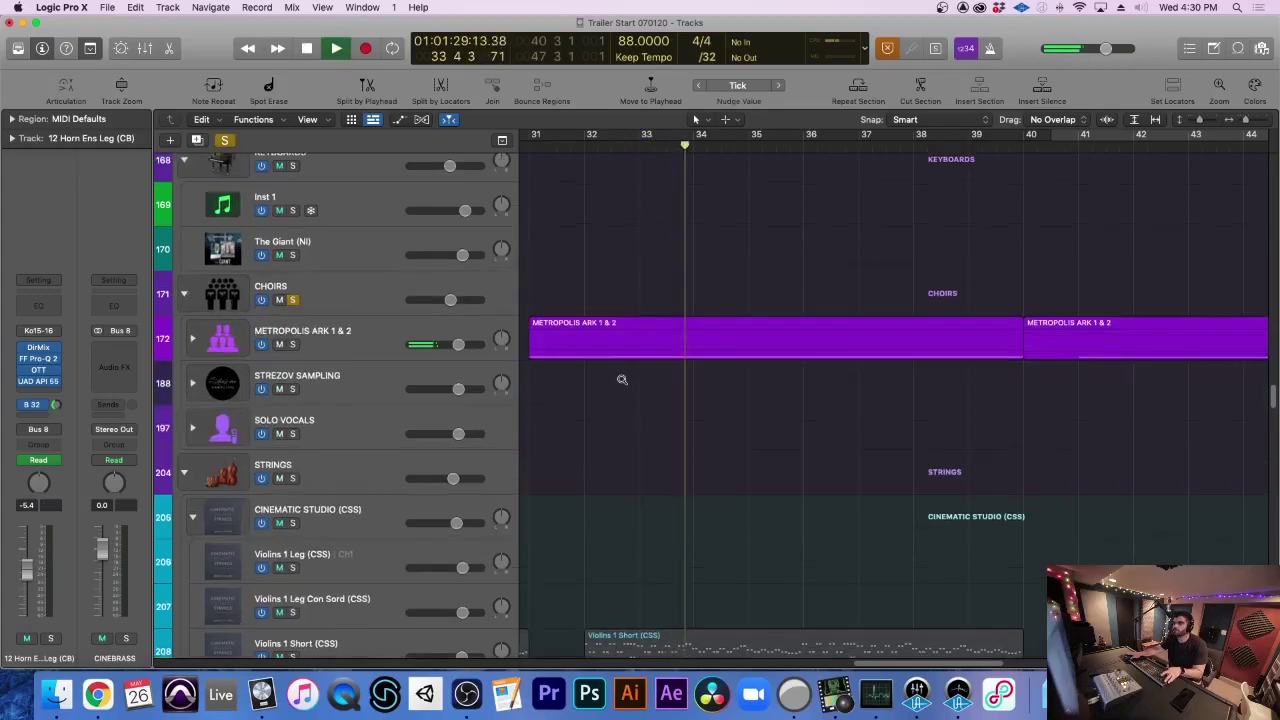
left_click(192, 338)
scroll(645, 377, "down", 2)
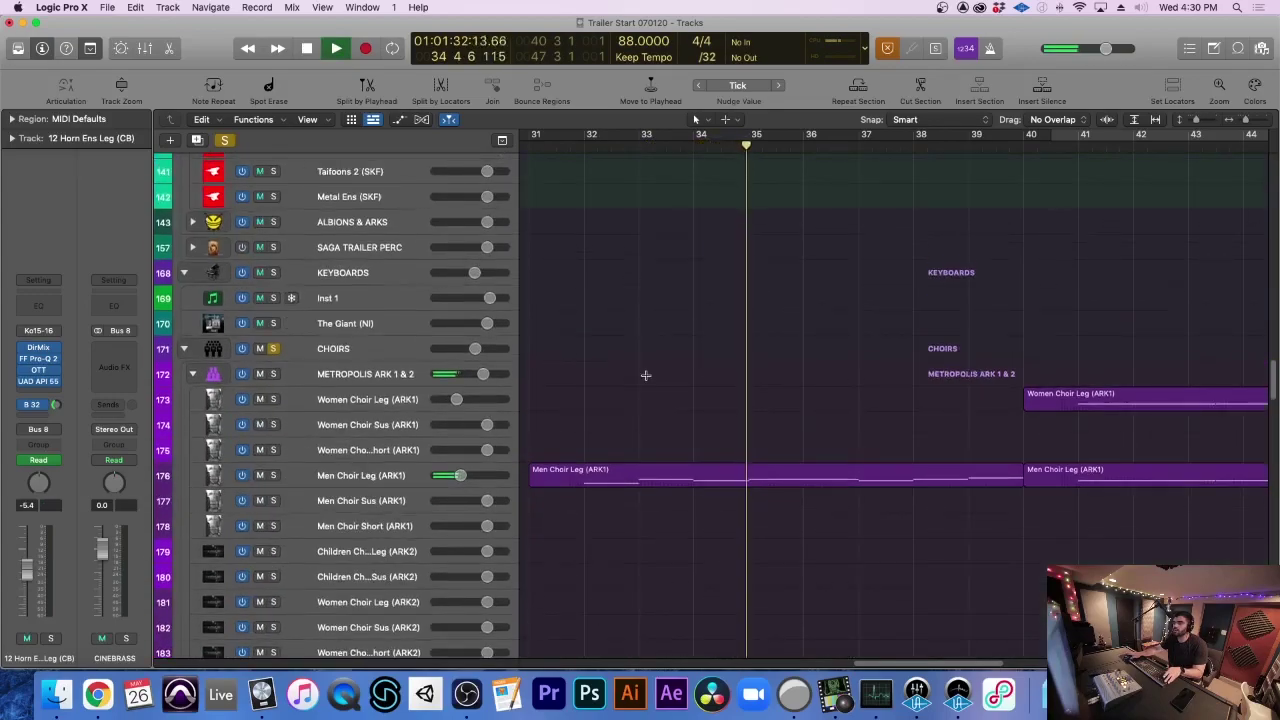
scroll(646, 376, "down", 5)
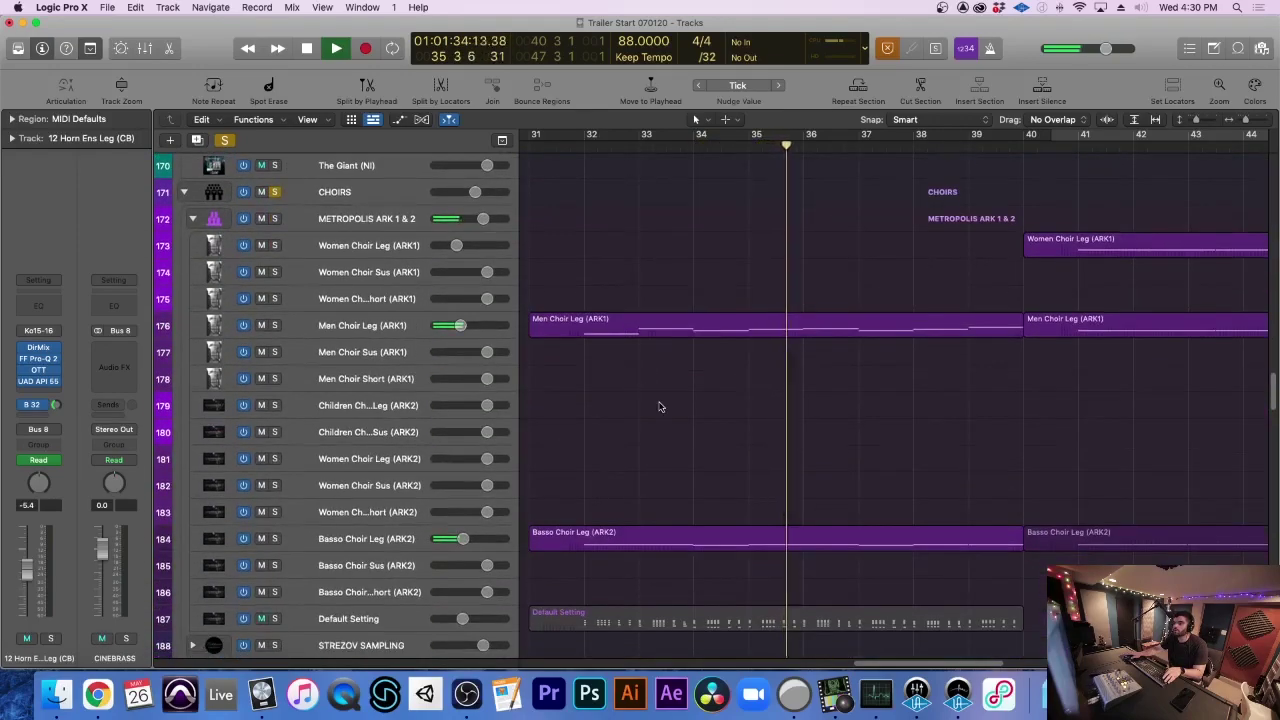
Solo the Default Setting choir track and listen to it from bar 36 through bar 37
left_click(272, 609)
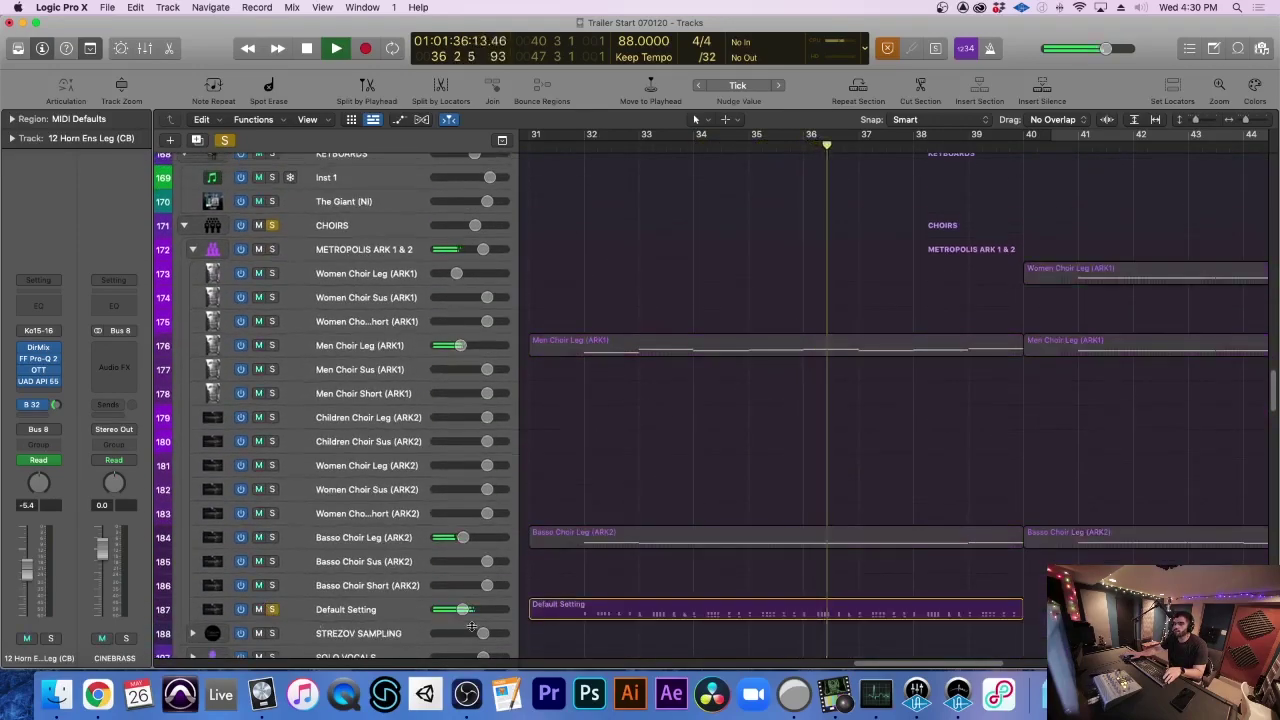
scroll(588, 638, "down", 1)
scroll(588, 638, "up", 2)
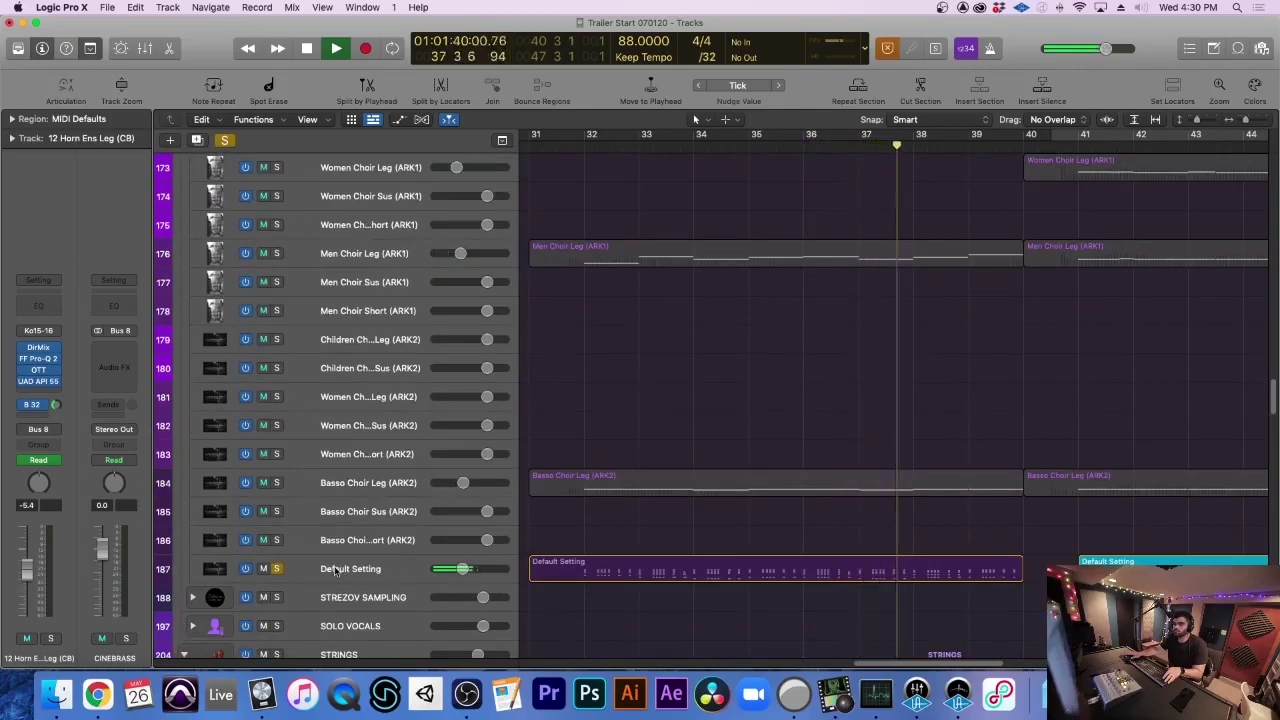
Clear all track solos, play the full mix to bar 40 with the choir regions in view, and stop playback
left_click(276, 568)
left_click(225, 141)
scroll(595, 275, "right", 2)
scroll(595, 275, "up", 1)
scroll(595, 273, "right", 4)
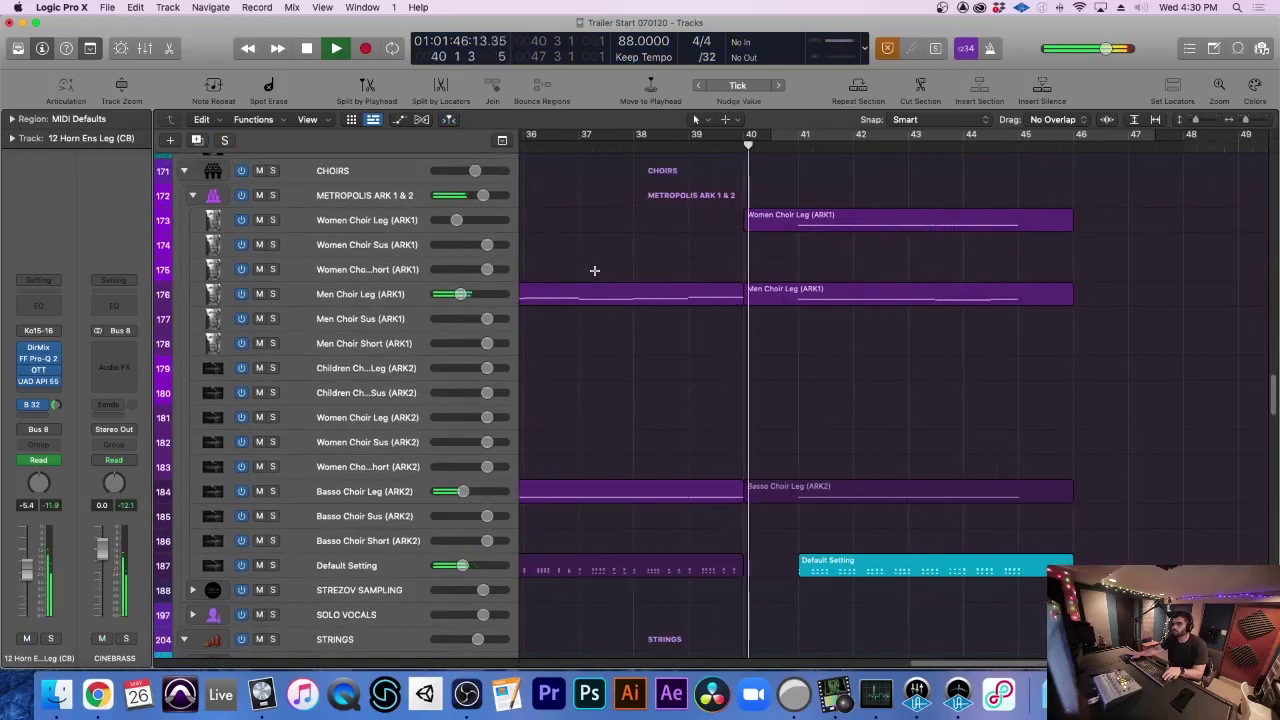
key("space")
Select the Men Choir Leg (ARK1) and Basso Choir Leg (ARK2) tracks in turn, solo the Basso choir, and play from just before bar 32
left_click(378, 294)
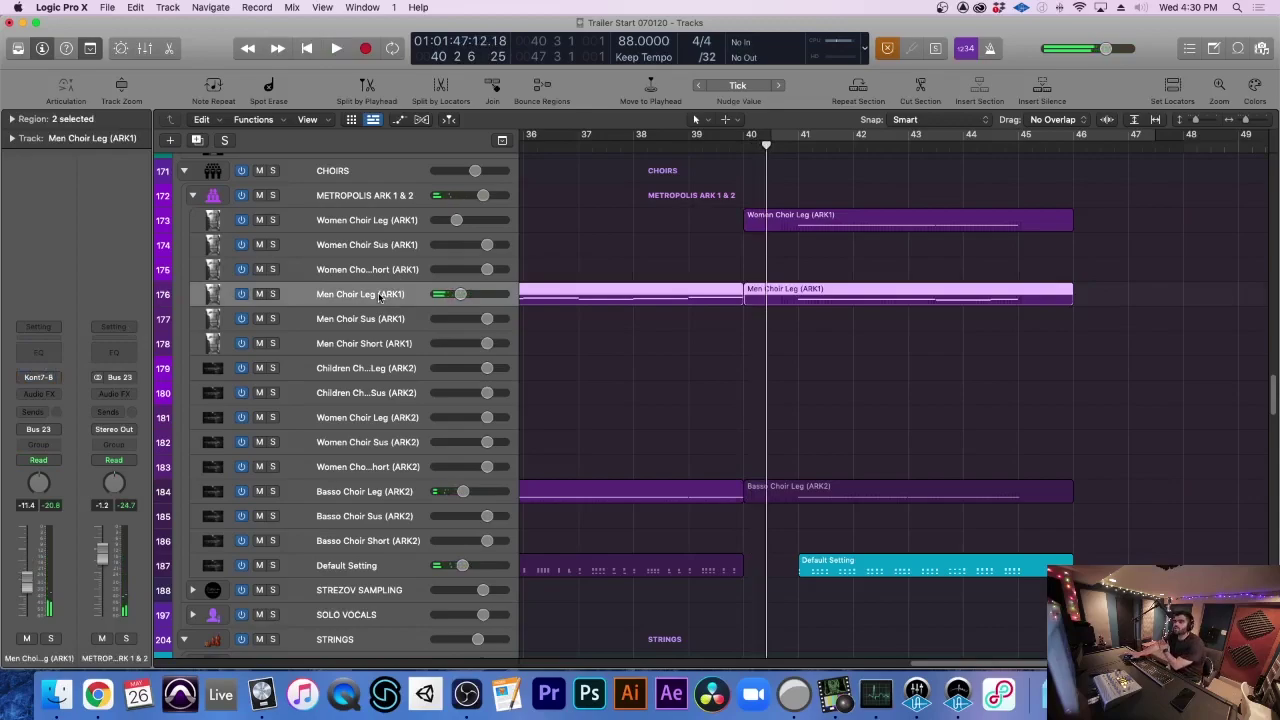
left_click(398, 494)
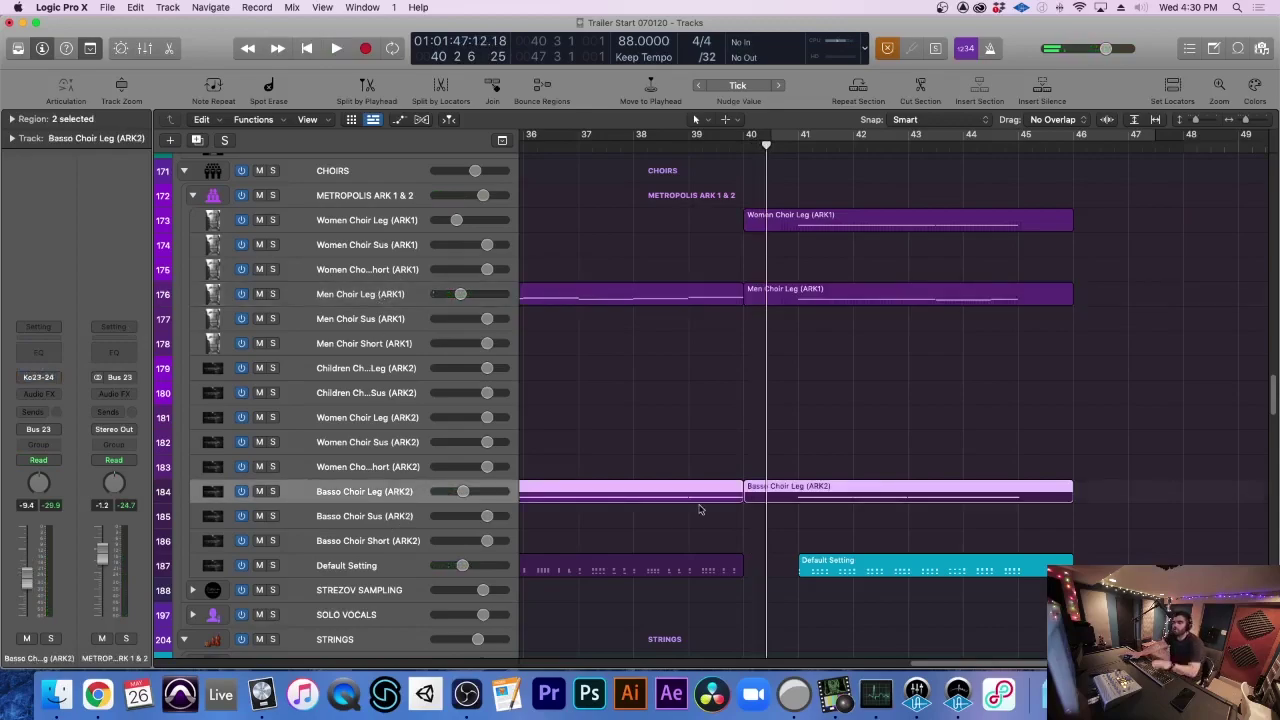
scroll(700, 510, "left", 8)
scroll(700, 510, "right", 2)
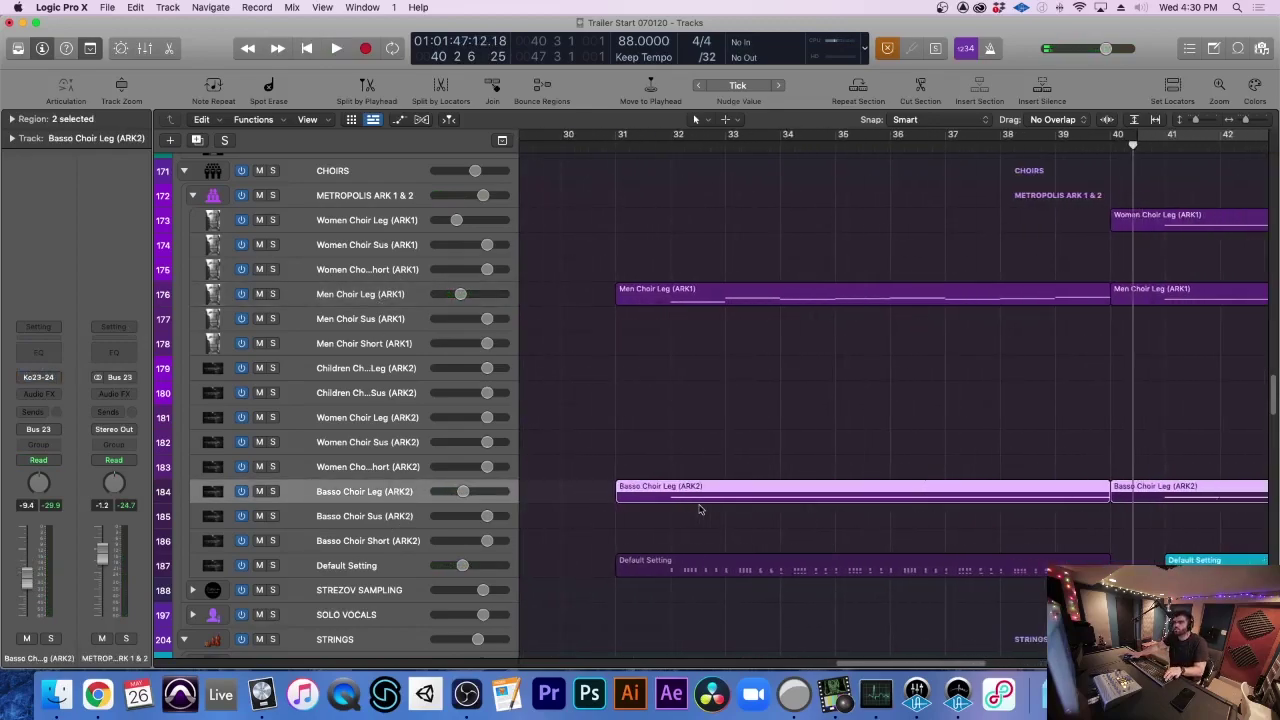
key("super+Down")
key("super+Down")
key("s")
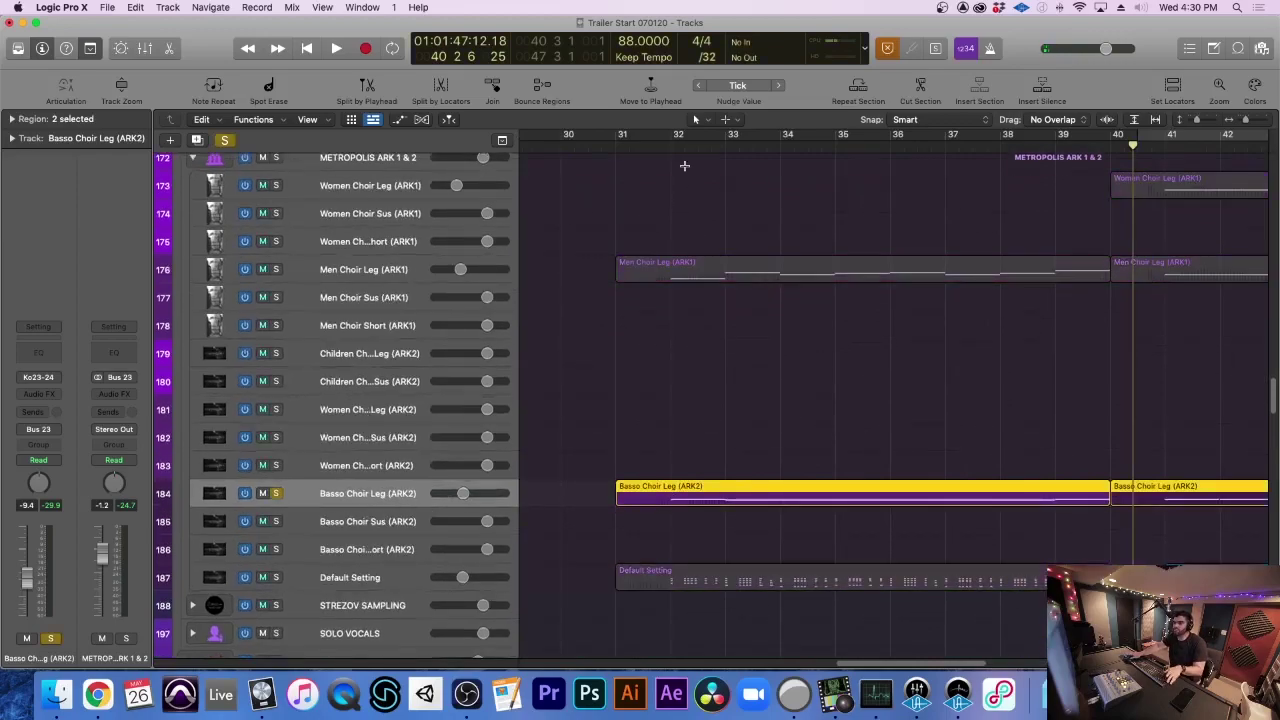
left_click(668, 146)
left_click(657, 147)
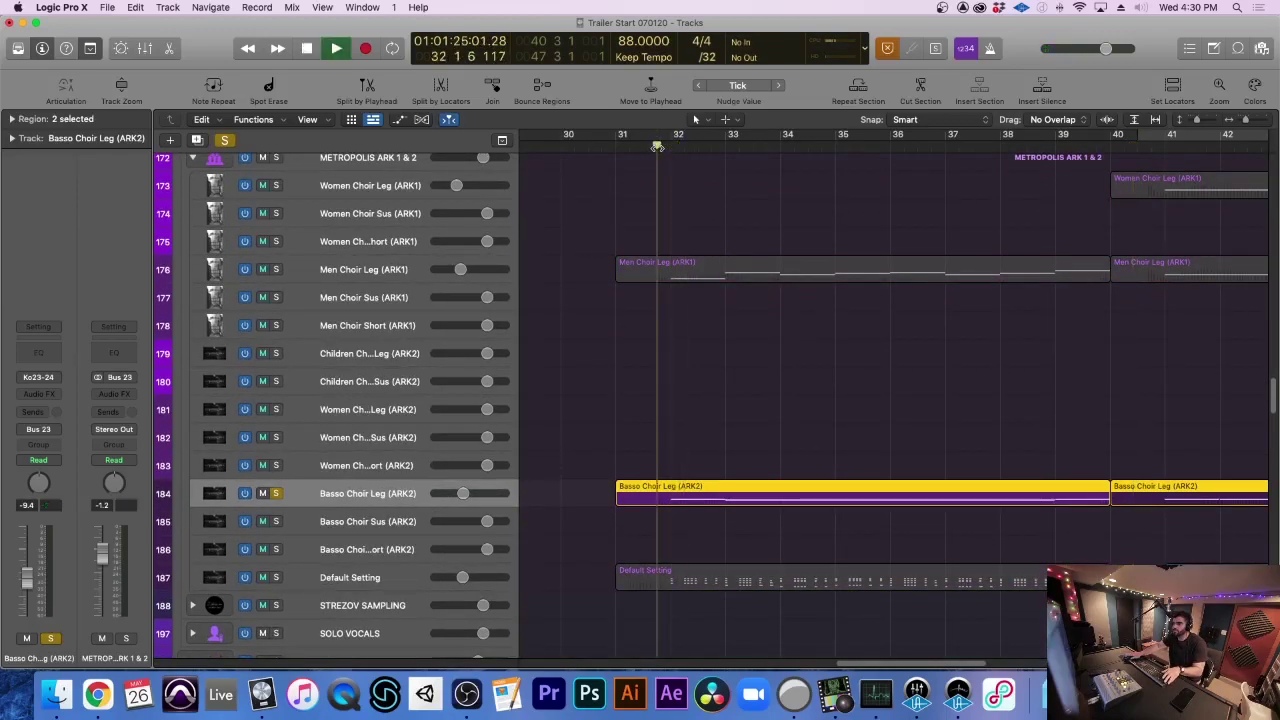
Listen to the Basso Choir Leg (ARK2) part, joined by the soloed Men Choir Leg (ARK1), into bar 35 and stop playback
key("super+Down")
key("super+Down")
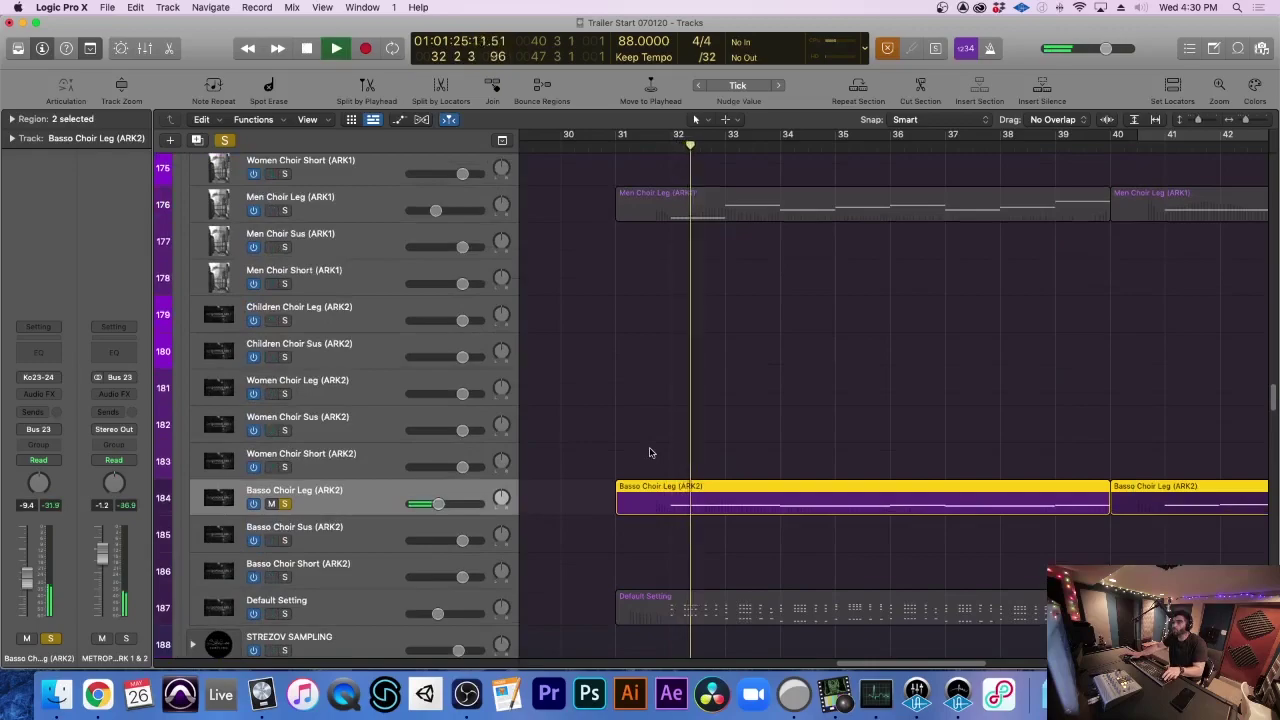
scroll(649, 453, "right", 3)
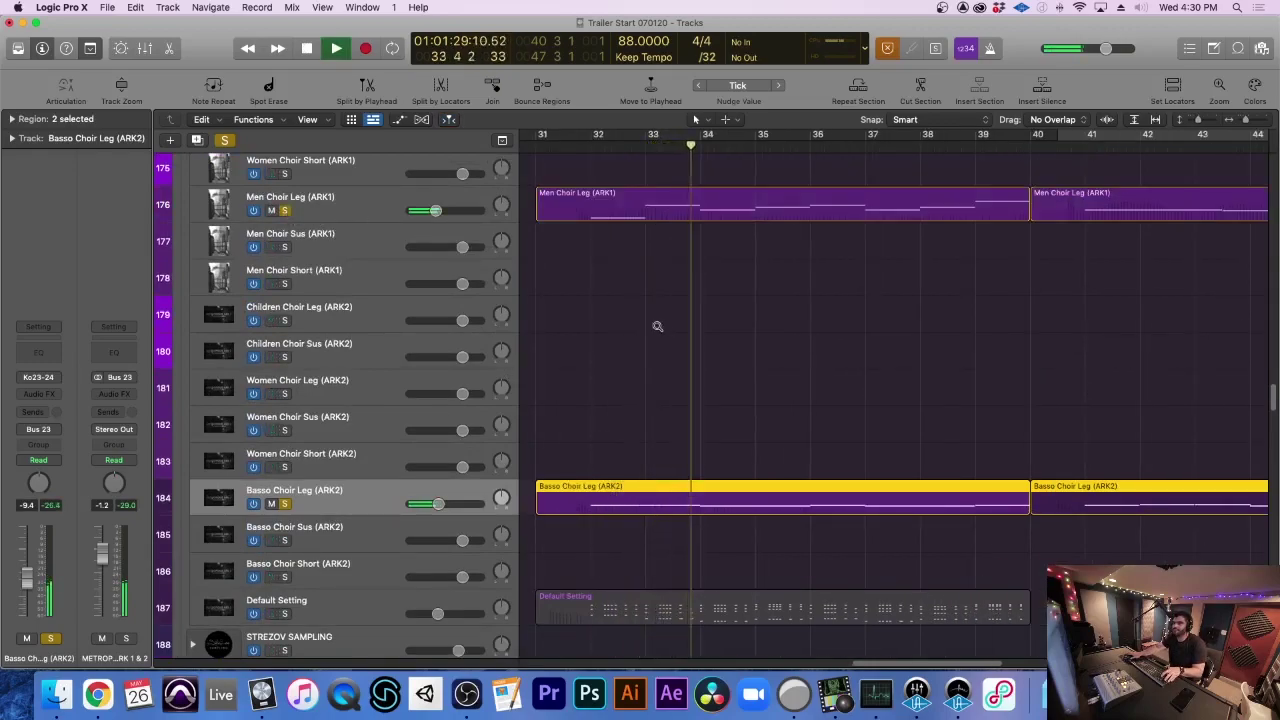
scroll(655, 328, "up", 10)
scroll(634, 500, "down", 10)
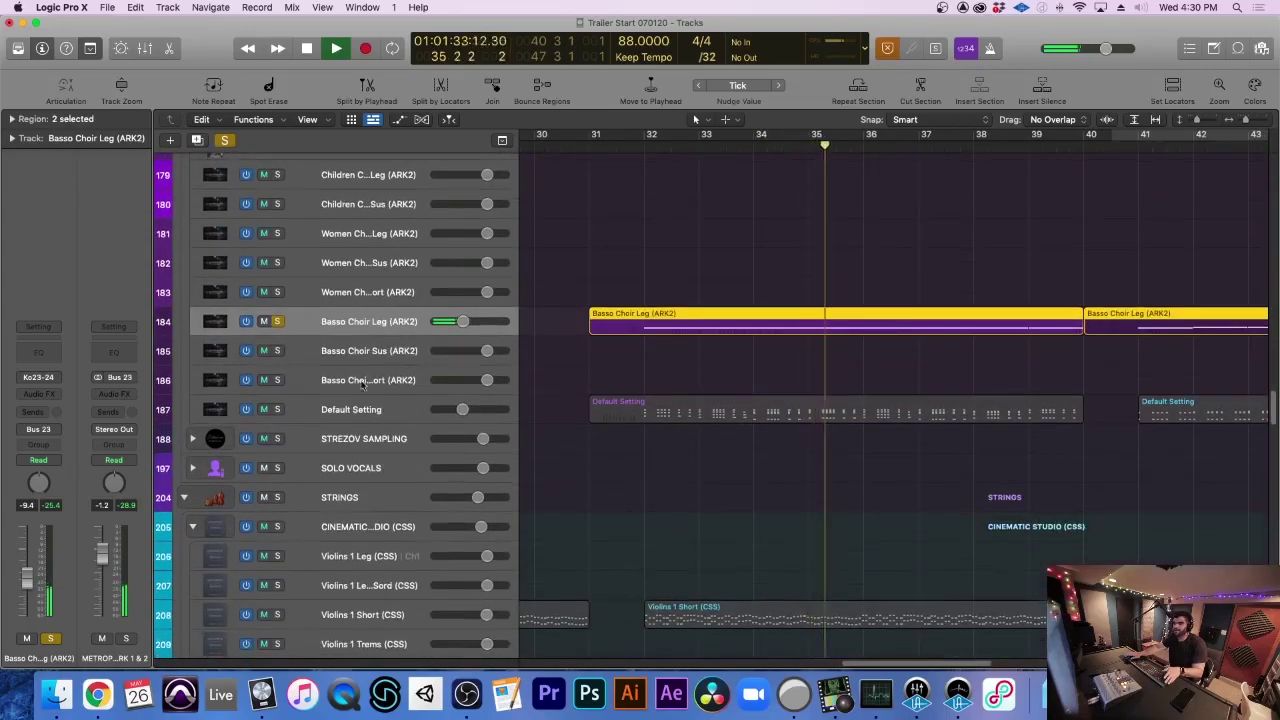
key("space")
Solo the Default Setting choir track by itself, play it from just before bar 32 into bar 33, and stop playback
left_click(290, 410)
left_click(278, 410)
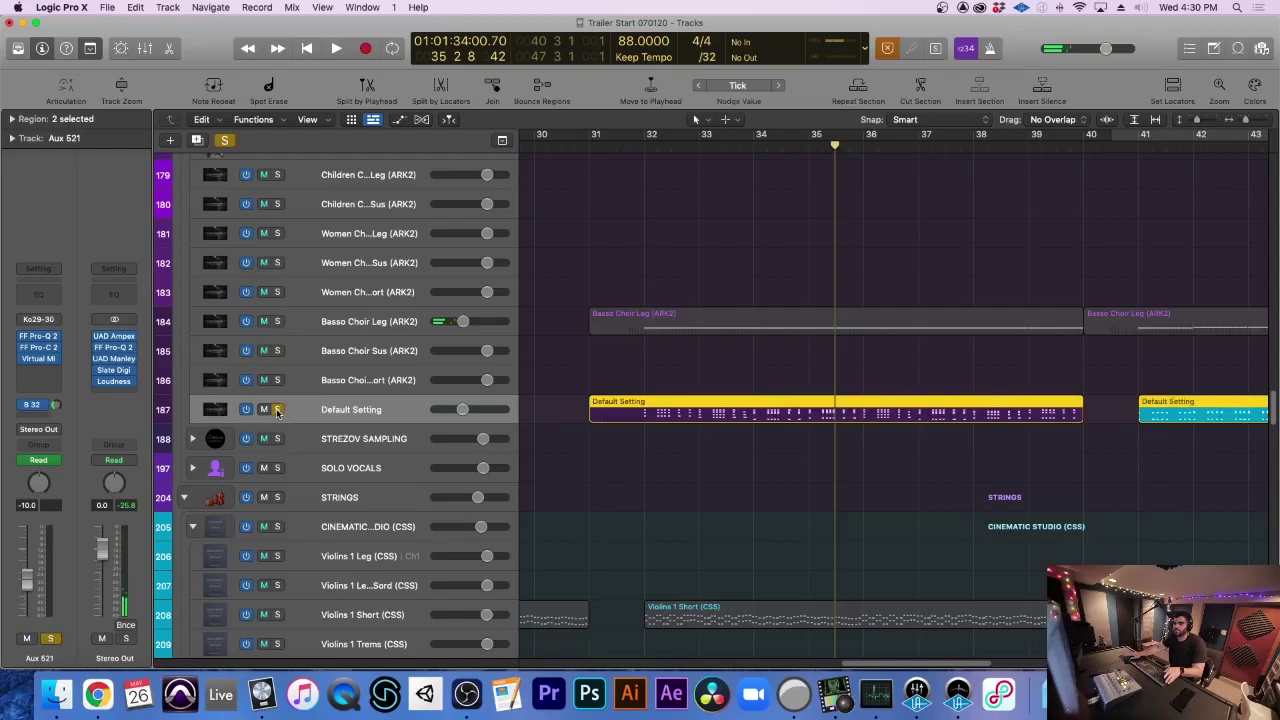
left_click(630, 147)
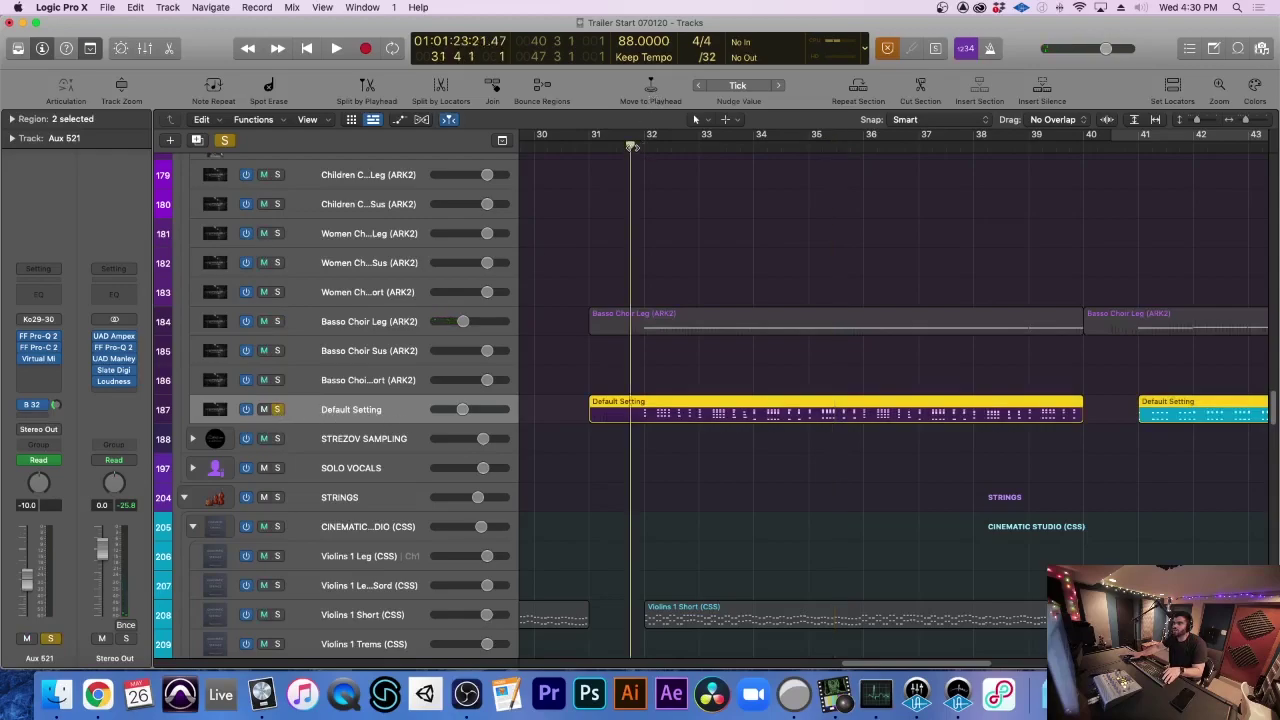
key("space")
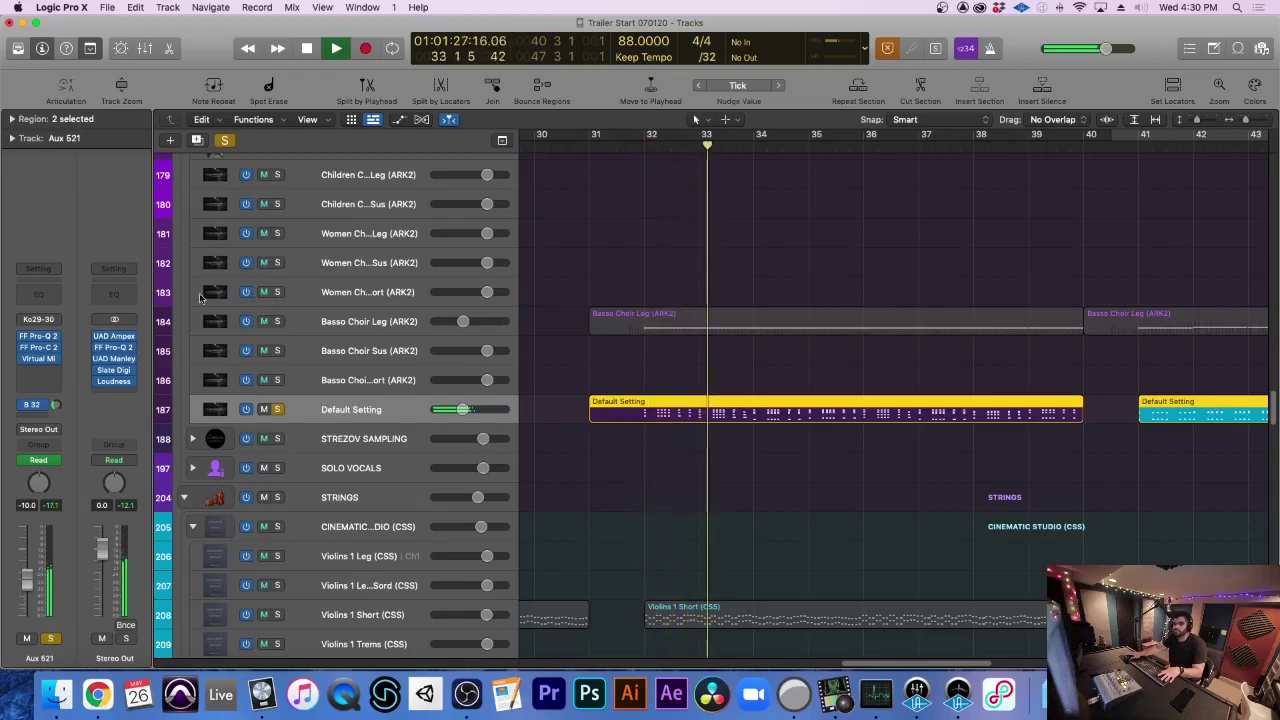
key("space")
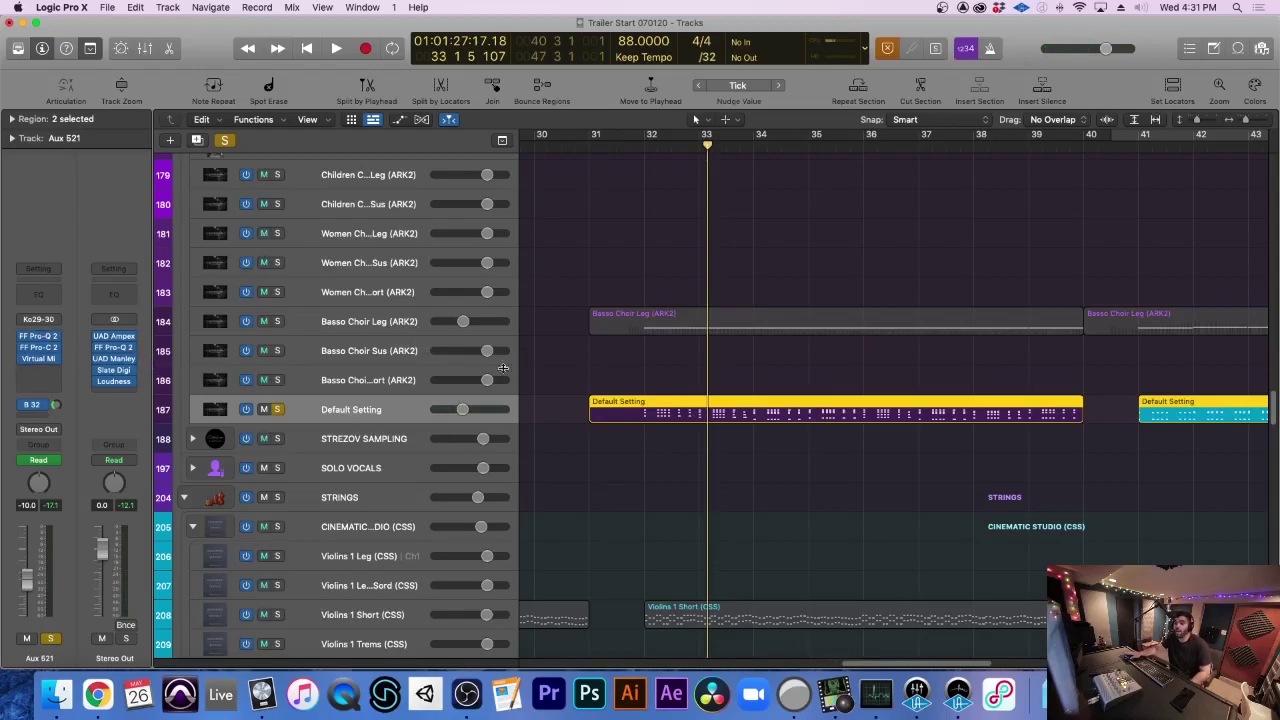
Open the Default Setting choir's FF Pro-C 2 and Virtual Mix Rack, close the rack, and play the soloed choir with the compressor in view
left_click(38, 358)
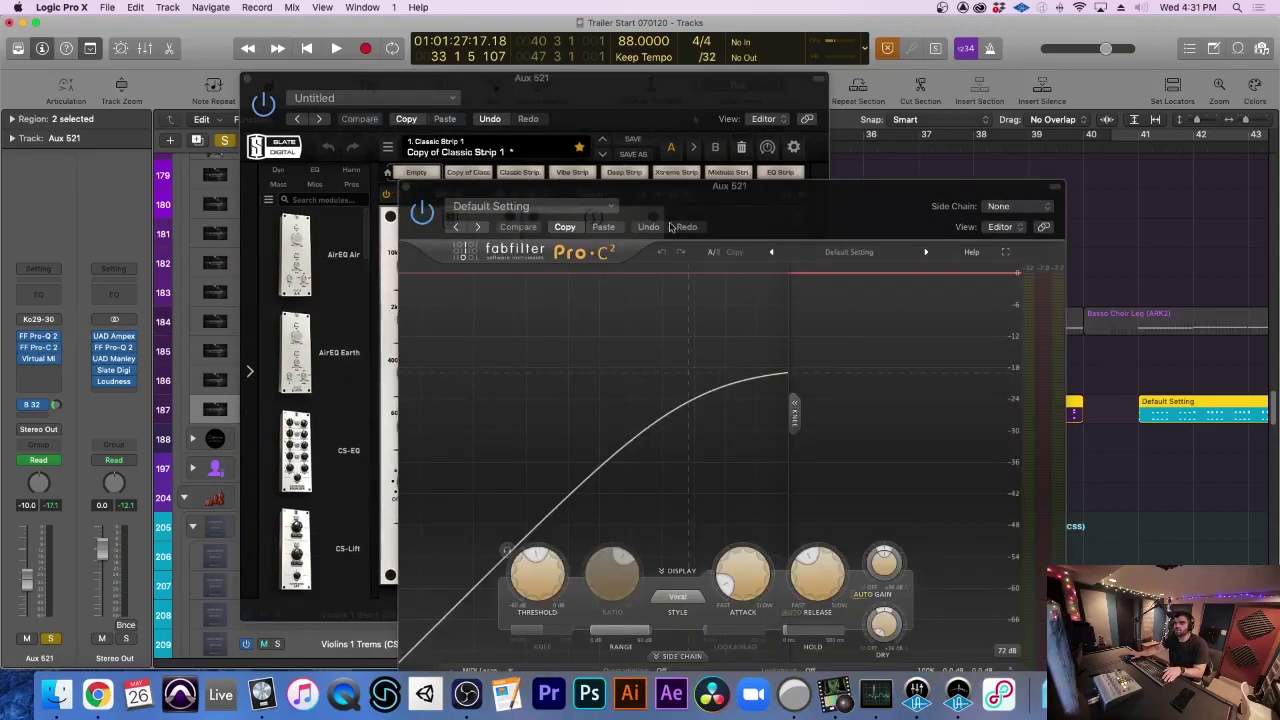
left_click_drag(793, 217, 981, 94)
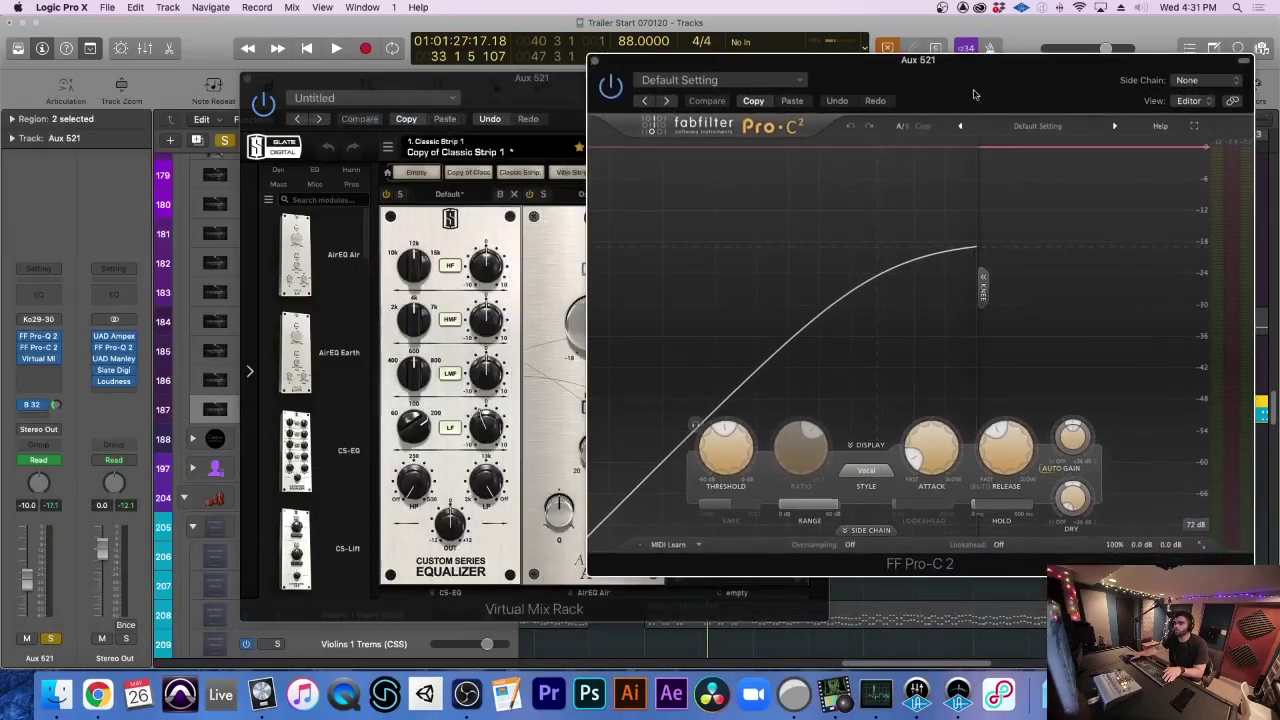
left_click(252, 82)
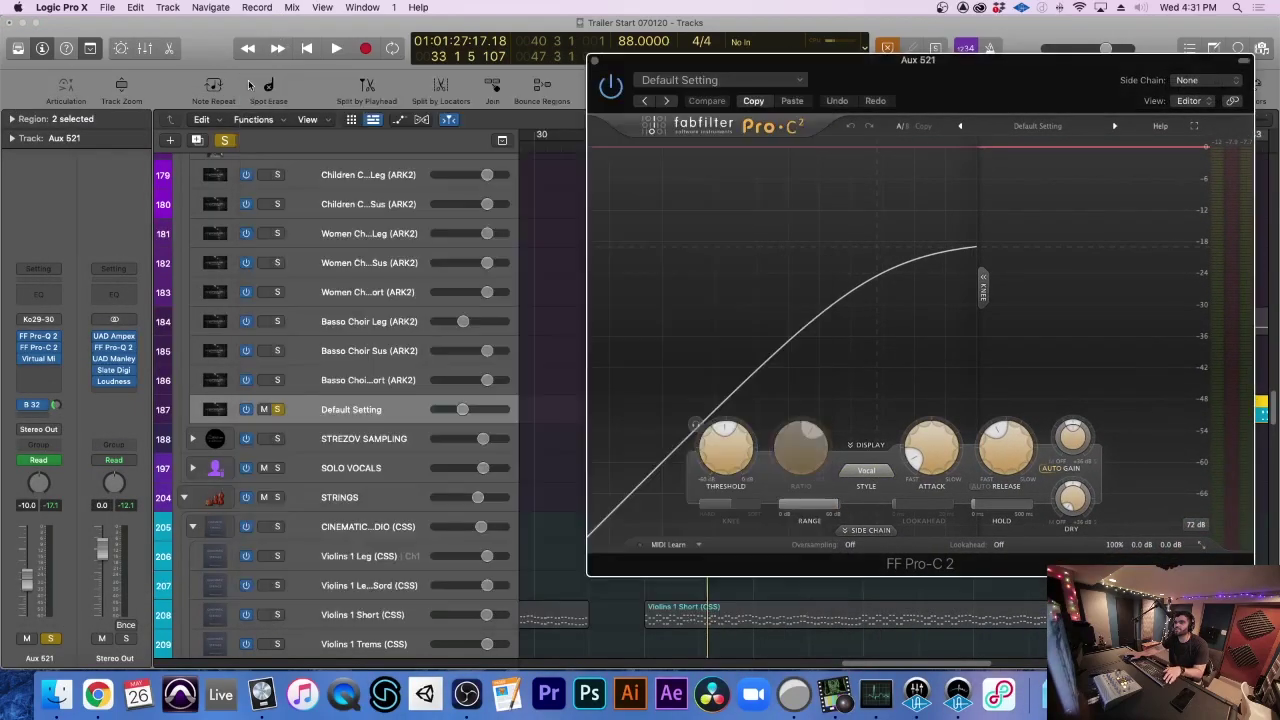
key("space")
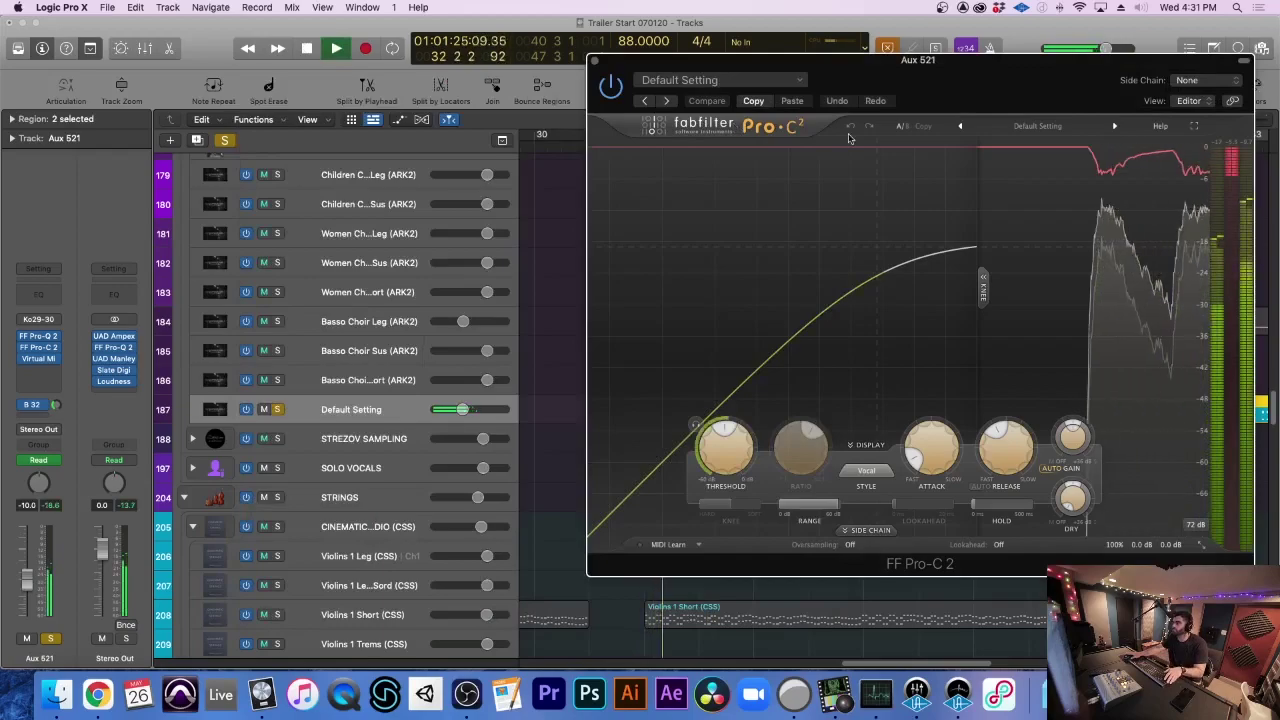
Unsolo the Default Setting choir during playback, close its compressor window, and stop the full mix in bar 34
left_click(279, 409)
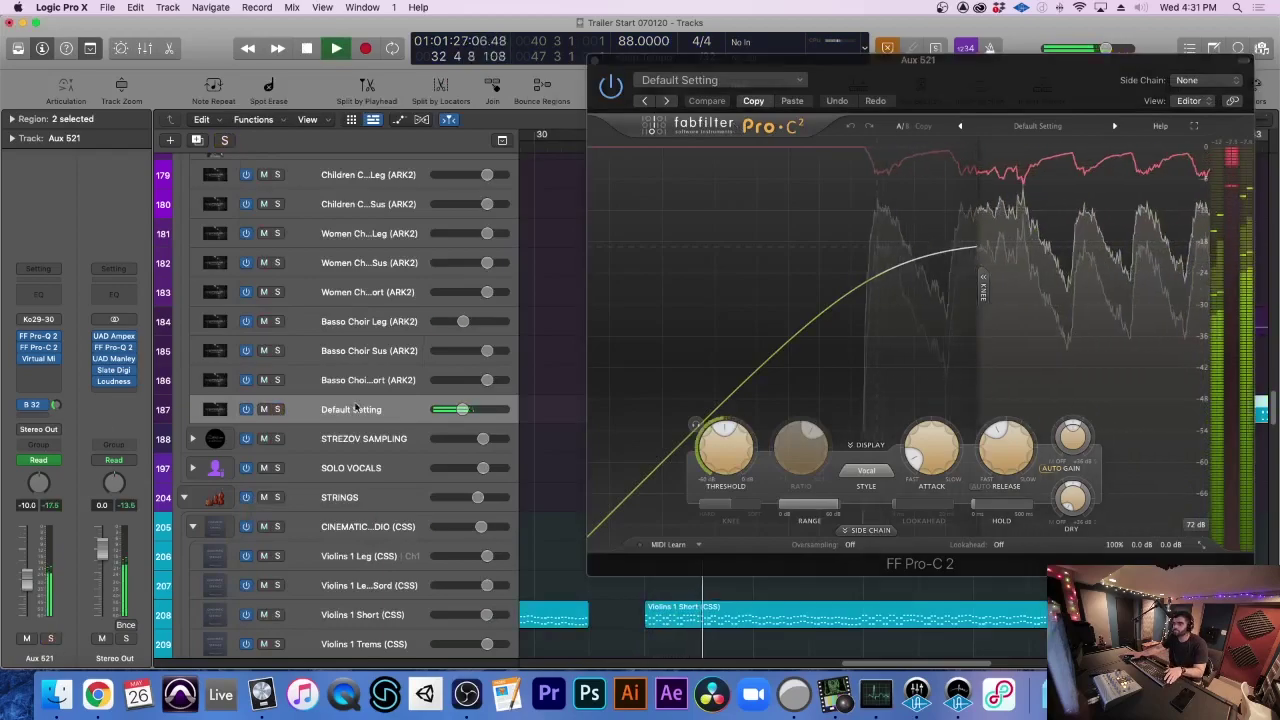
left_click(593, 63)
key("space")
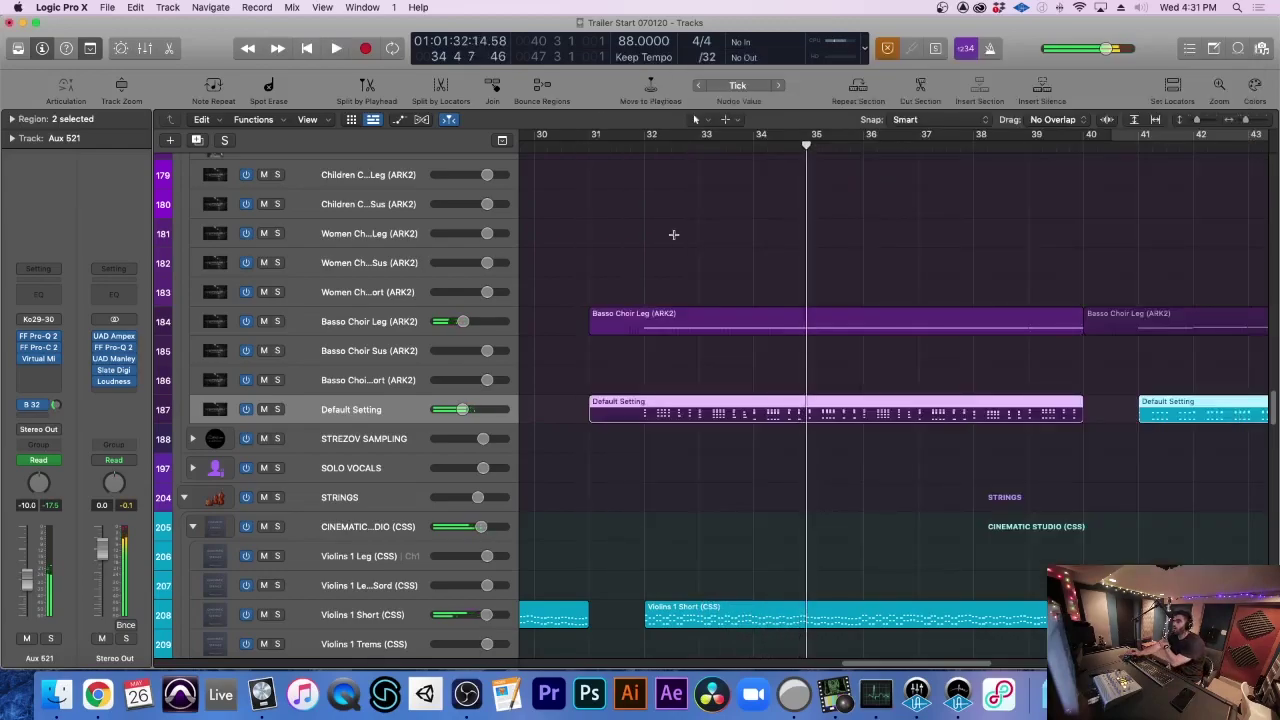
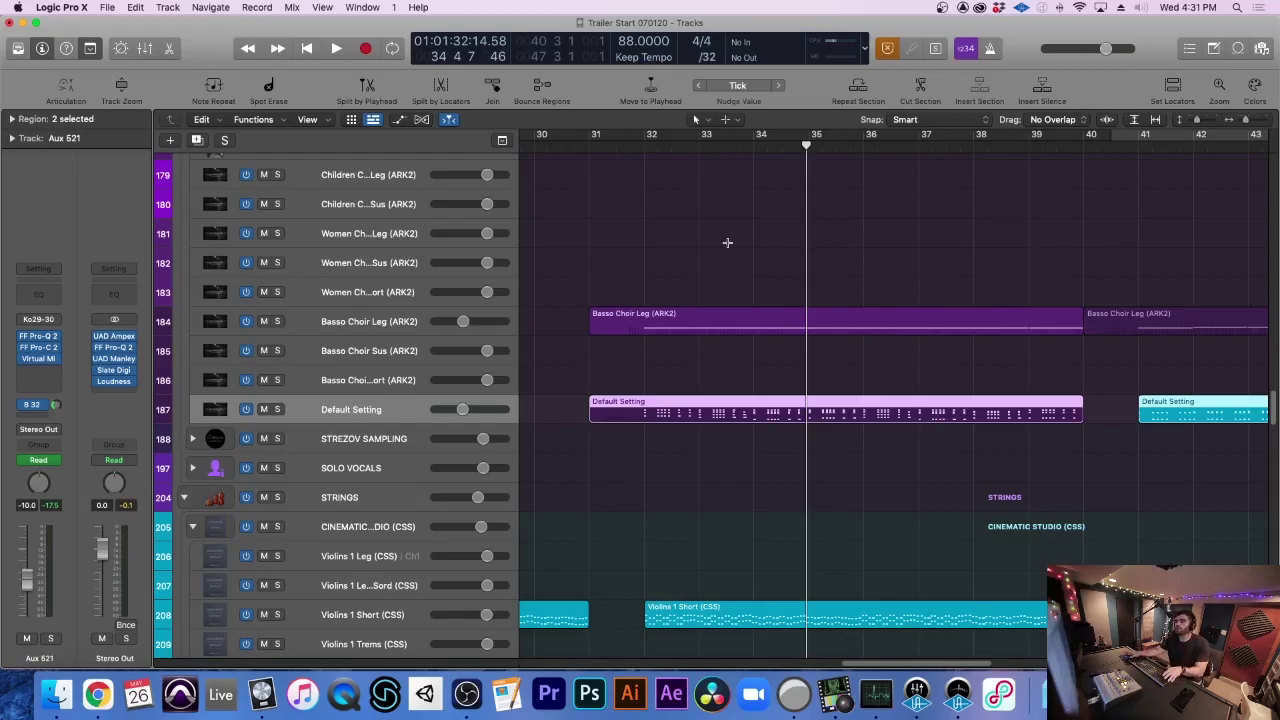
Solo the Omnisphere 5 track in the soft synths, play it from bar 32 into bar 33, and stop playback
key("ctrl+alt+Up")
scroll(723, 245, "down", 15)
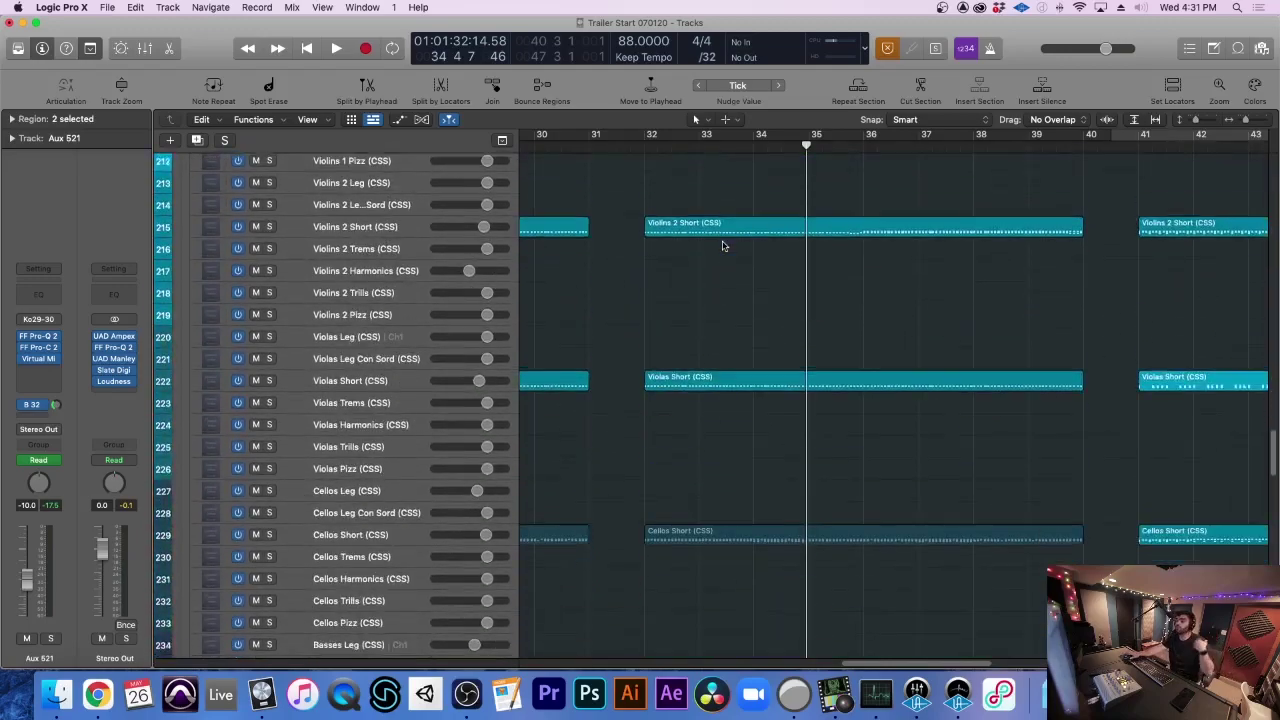
scroll(723, 245, "down", 15)
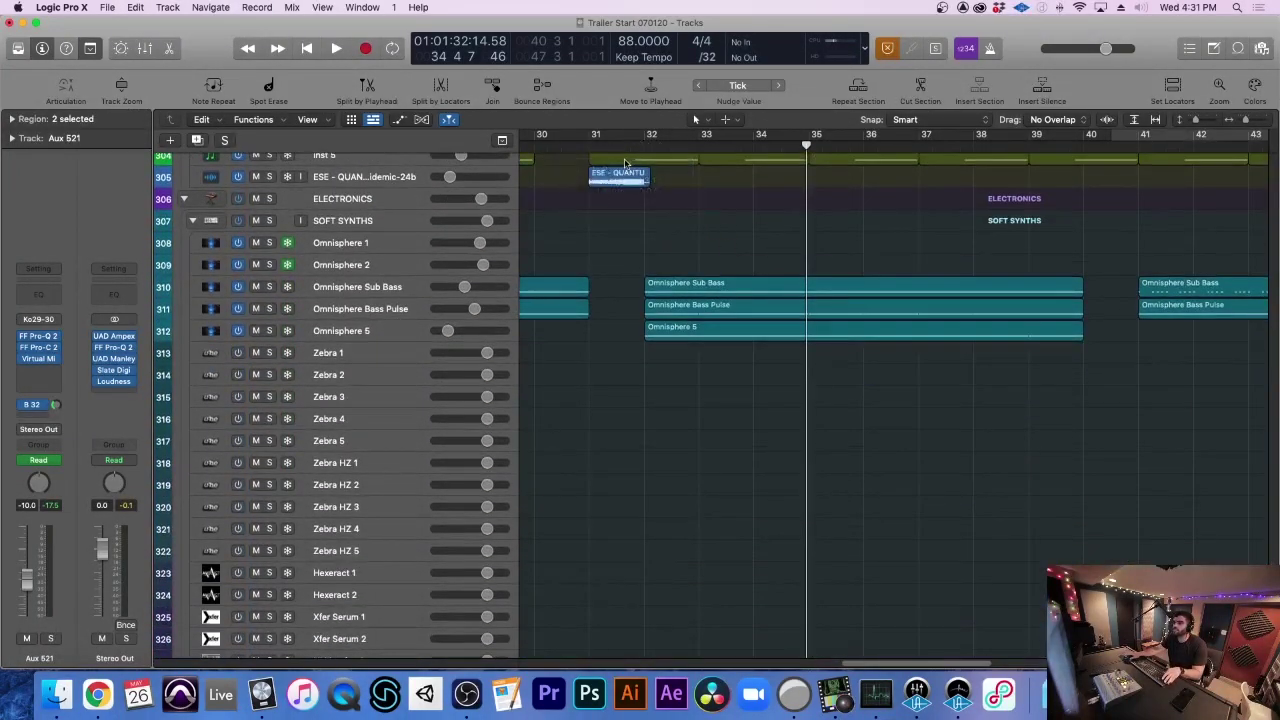
left_click(637, 143)
key("super+Down")
key("super+Down")
key("super+Down")
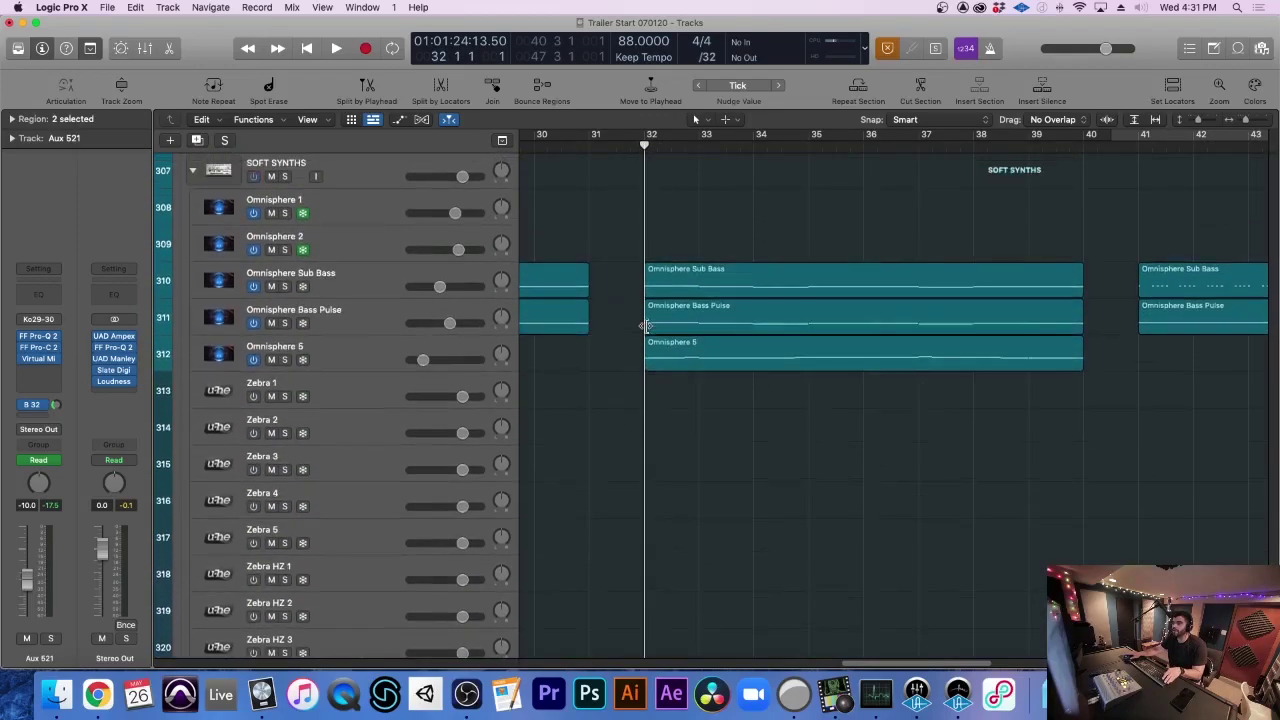
scroll(579, 373, "up", 10)
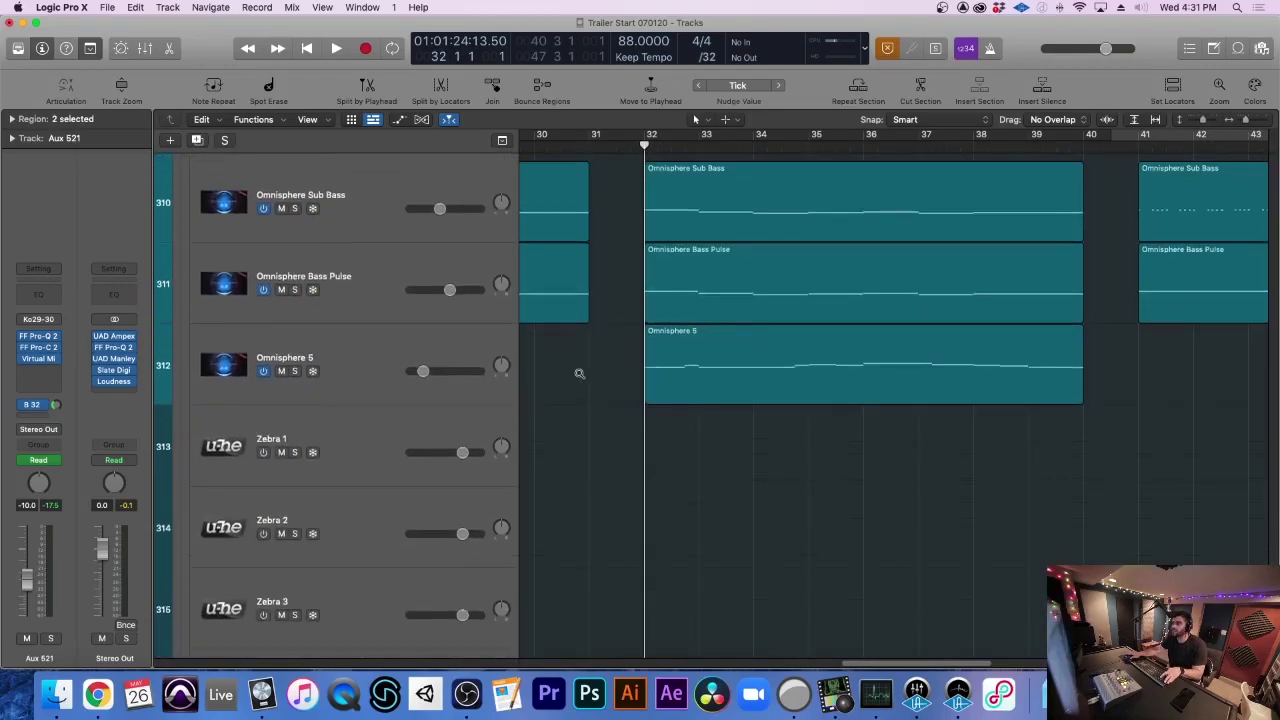
left_click(350, 337)
key("s")
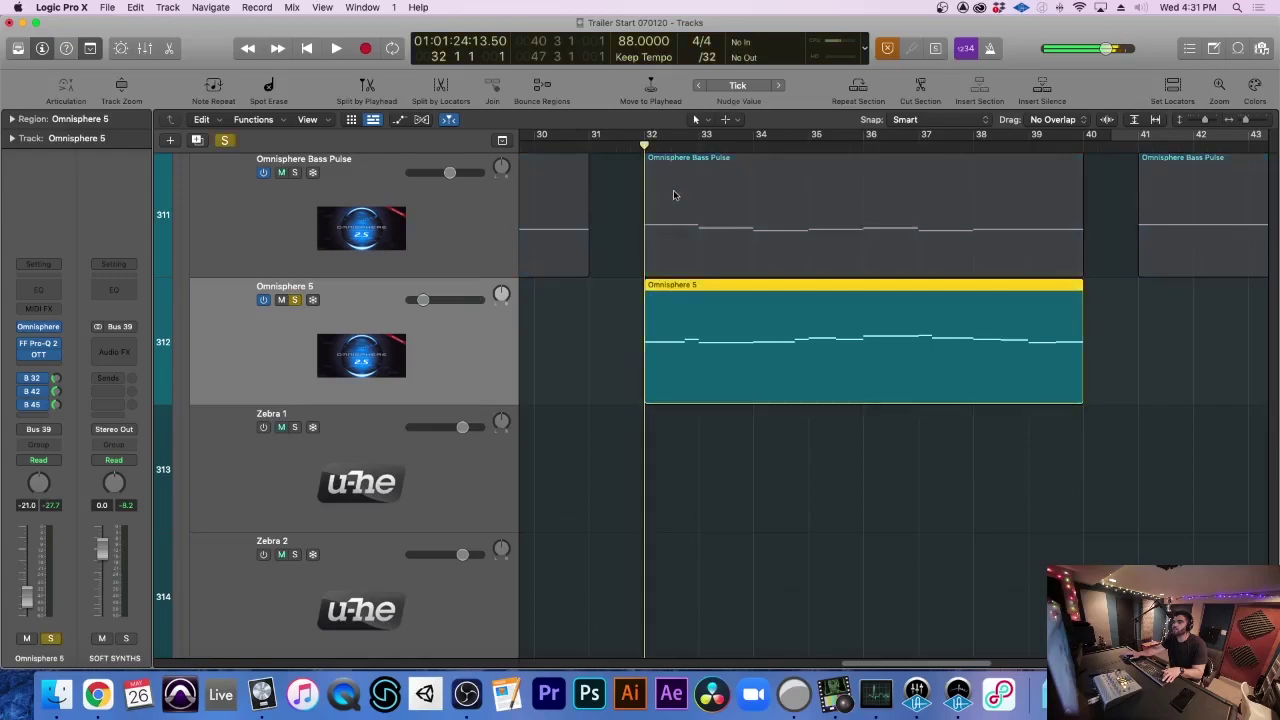
key("space")
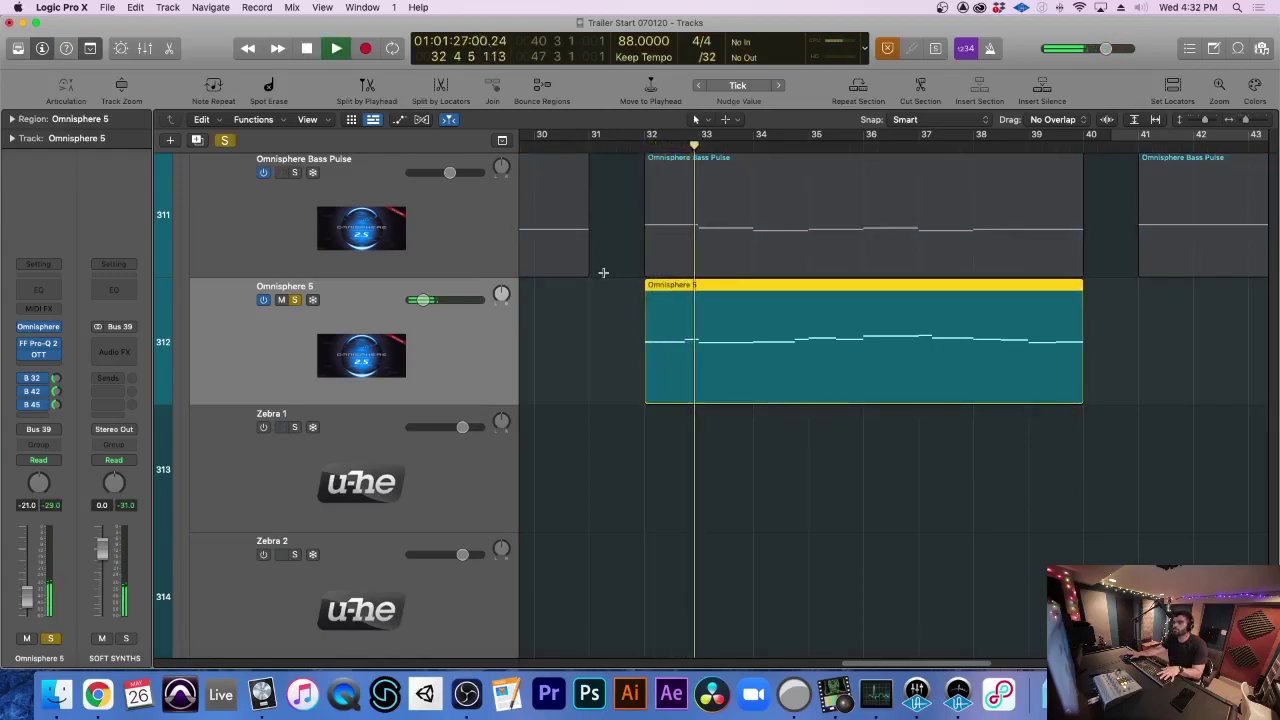
key("space")
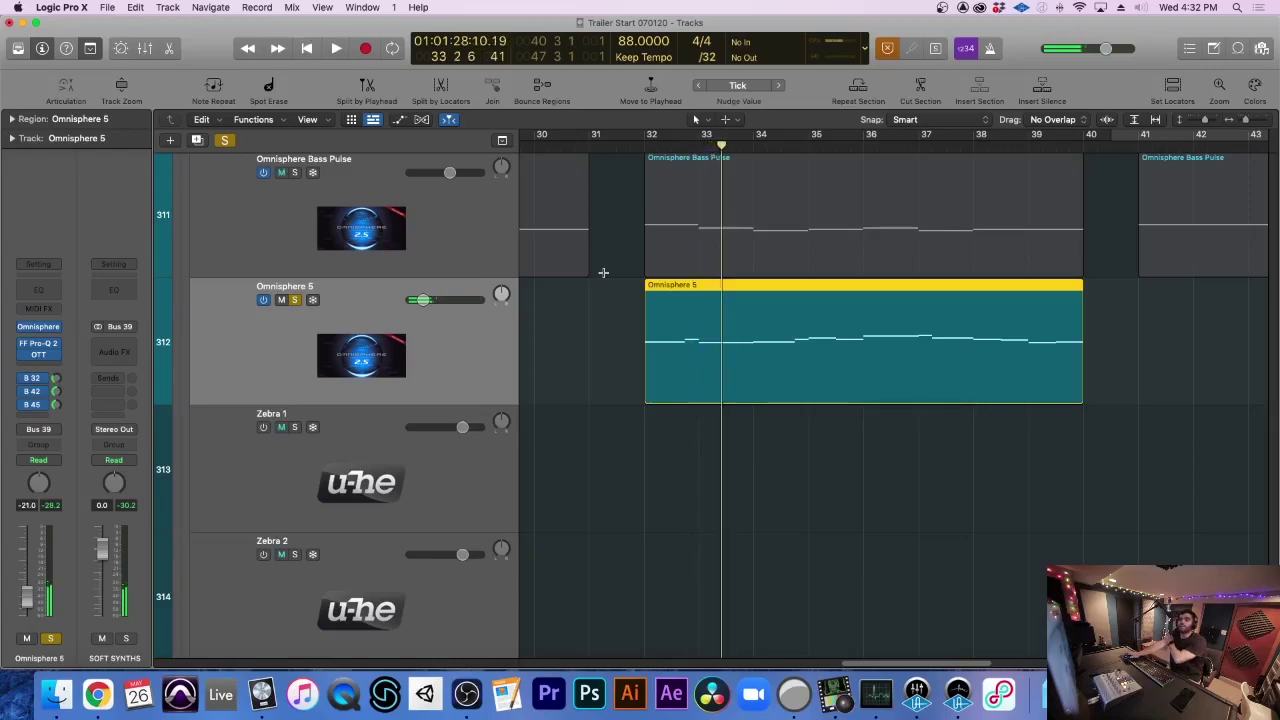
Unsolo Omnisphere 5 and play the full mix from just before bar 32 with the Omnisphere tracks in view
scroll(596, 351, "up", 2)
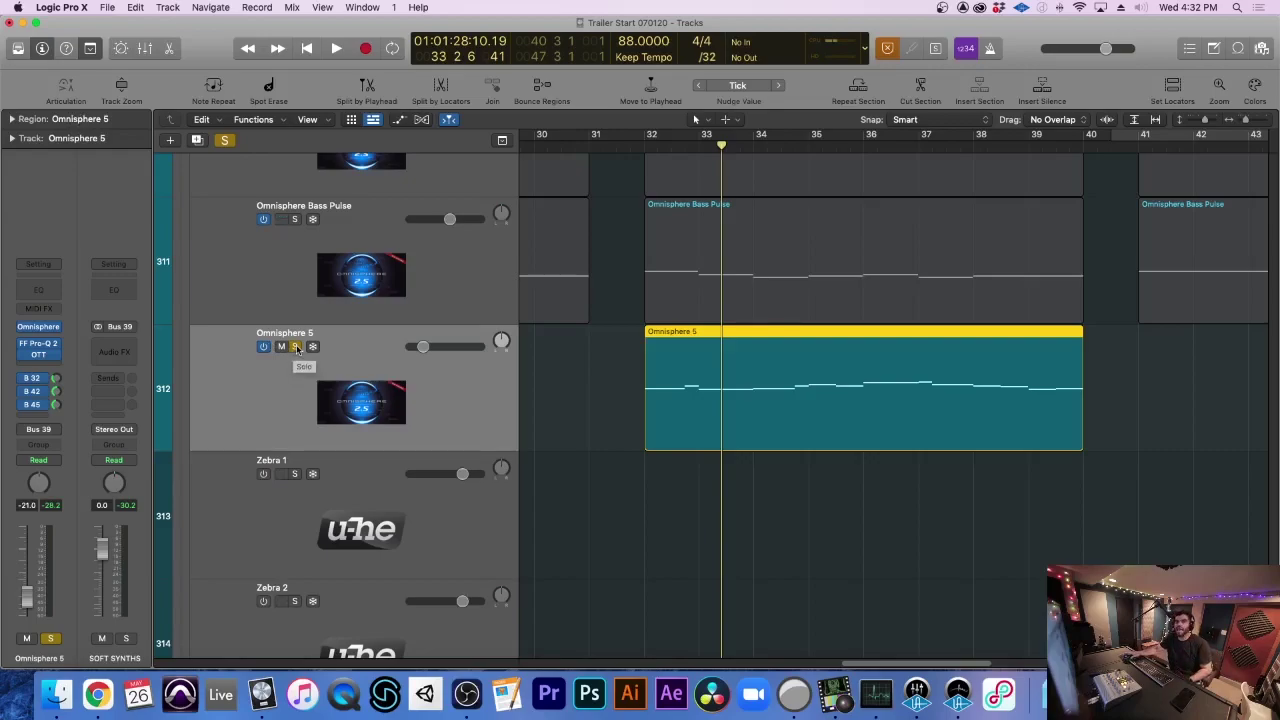
left_click(295, 347)
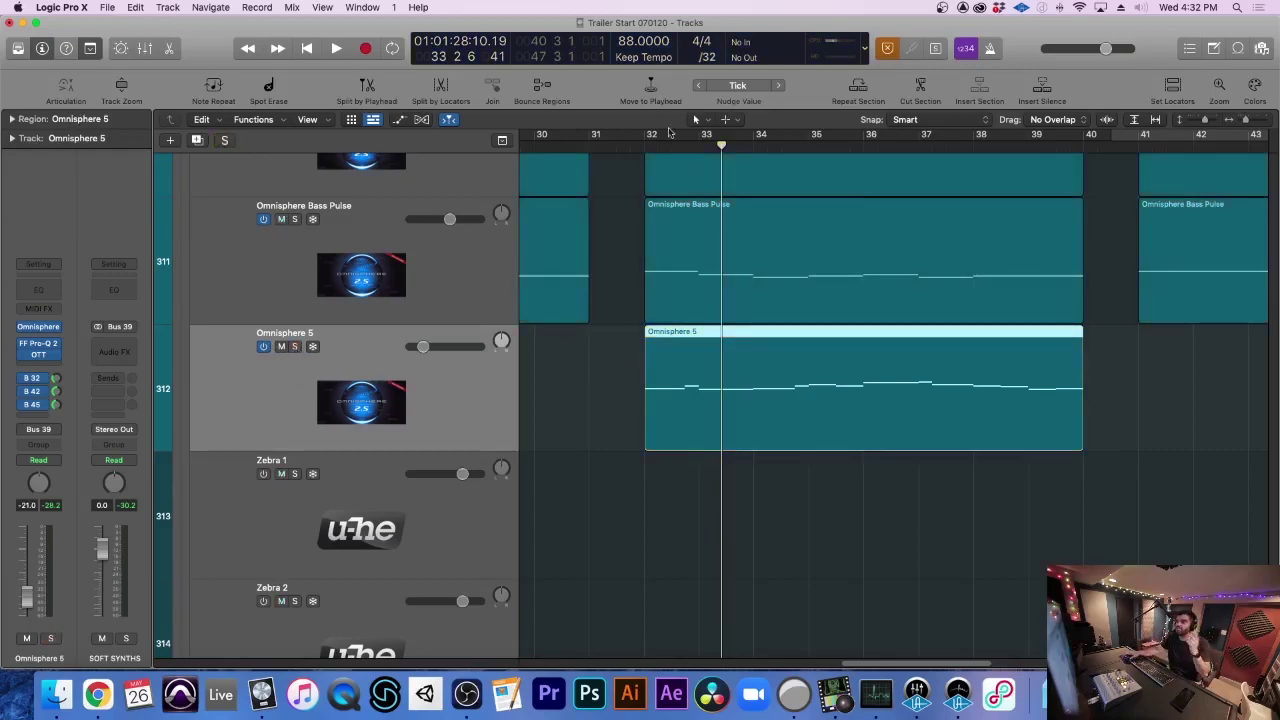
left_click(630, 149)
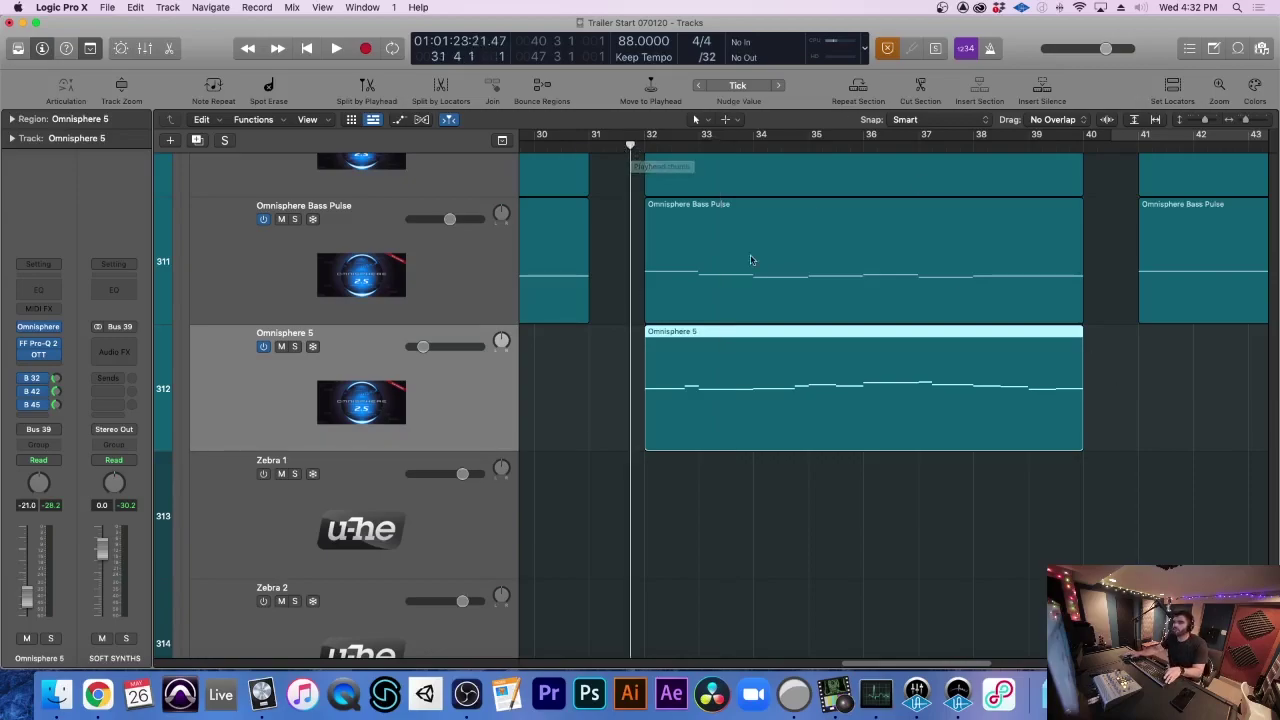
key("super+Up")
key("space")
key("super+Up")
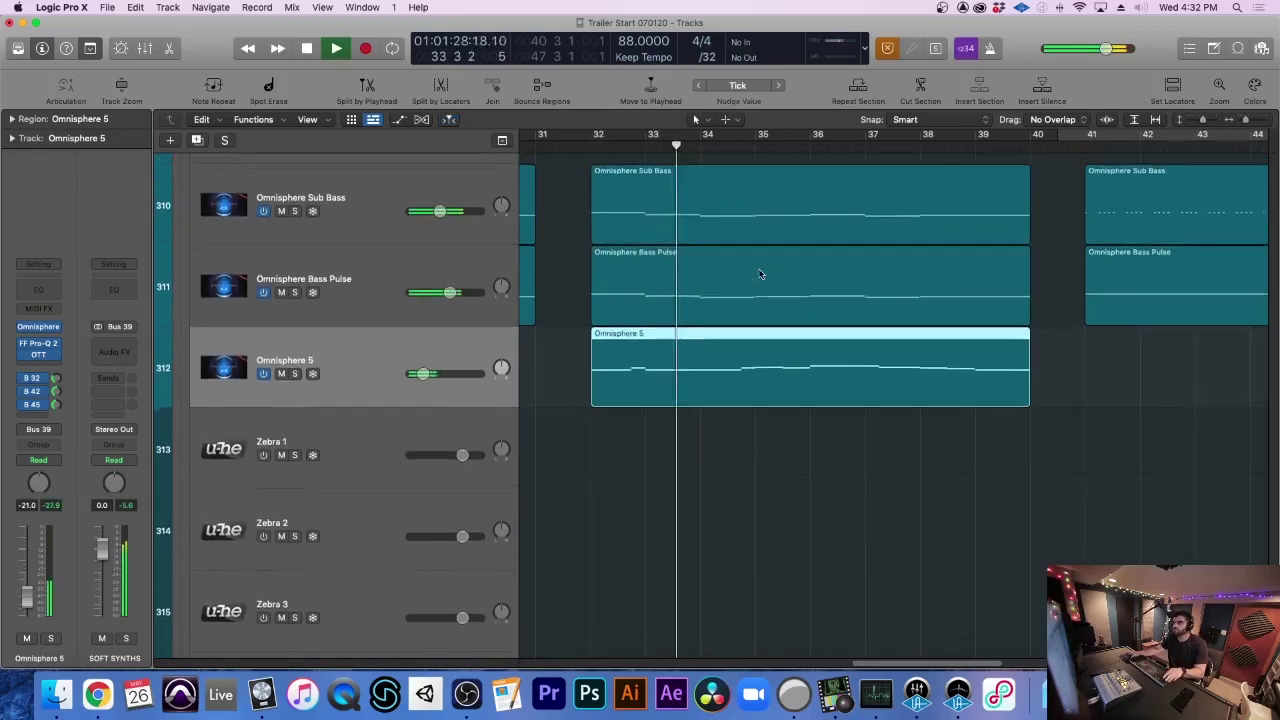
key("super+Up")
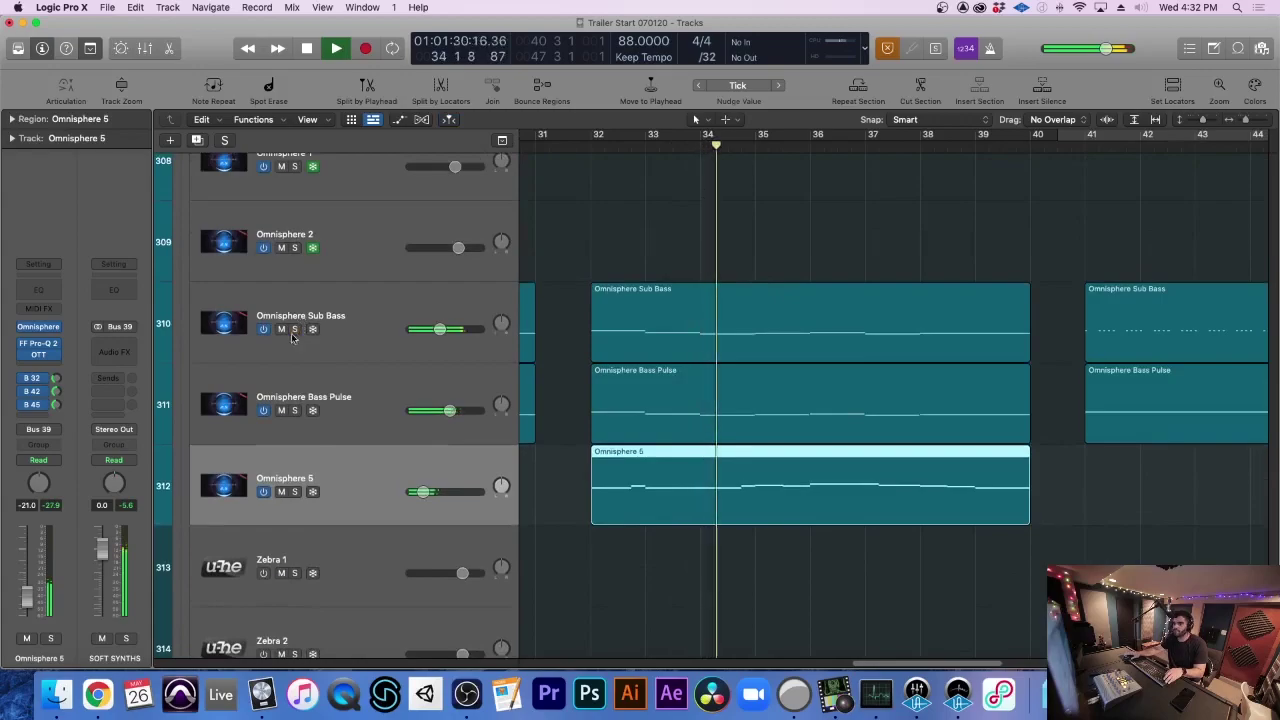
Solo Omnisphere Sub Bass and Omnisphere Bass Pulse together, listen into bar 36, stop playback, and clear both solos
left_click_drag(295, 329, 295, 413)
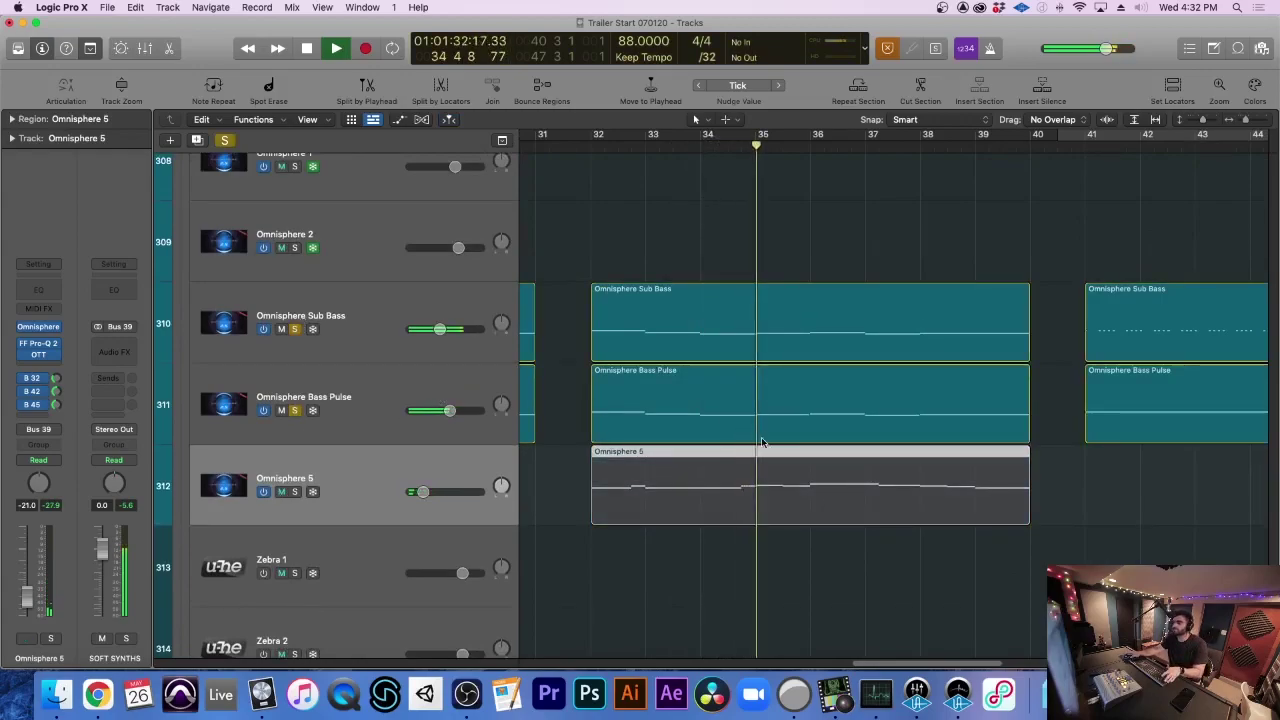
key("super+Up")
key("super+Up")
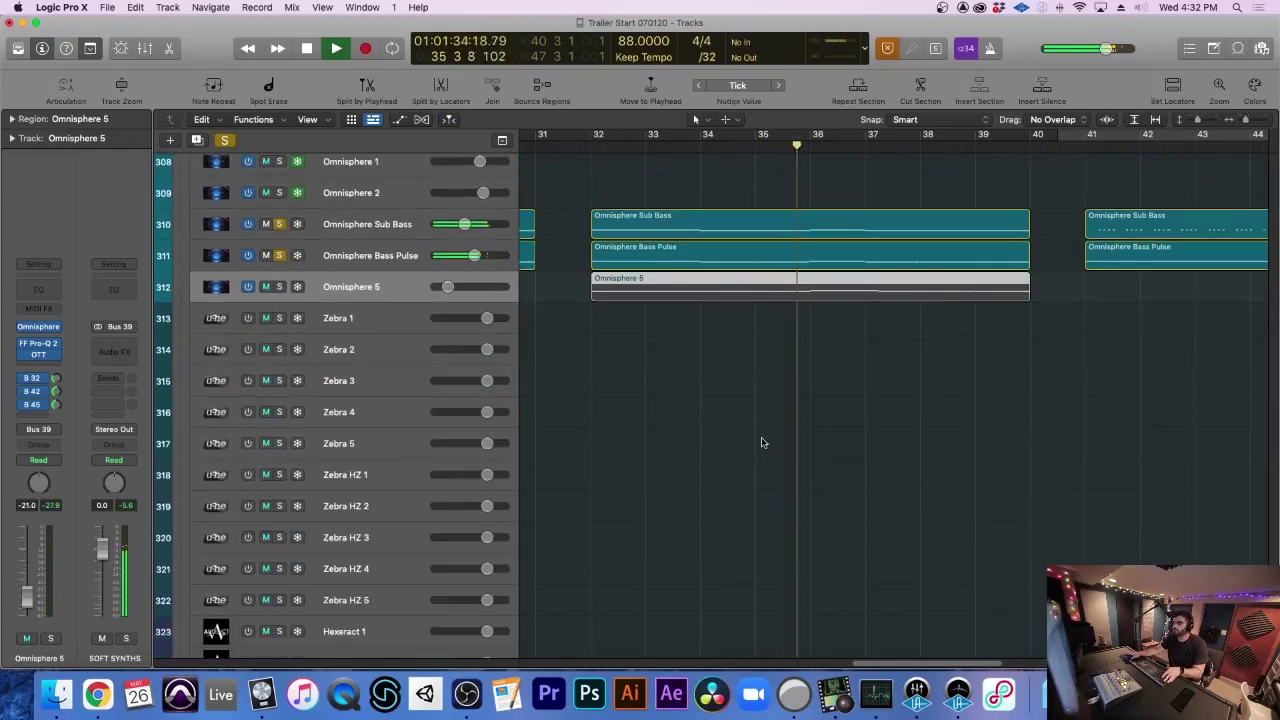
scroll(803, 360, "up", 3)
key("space")
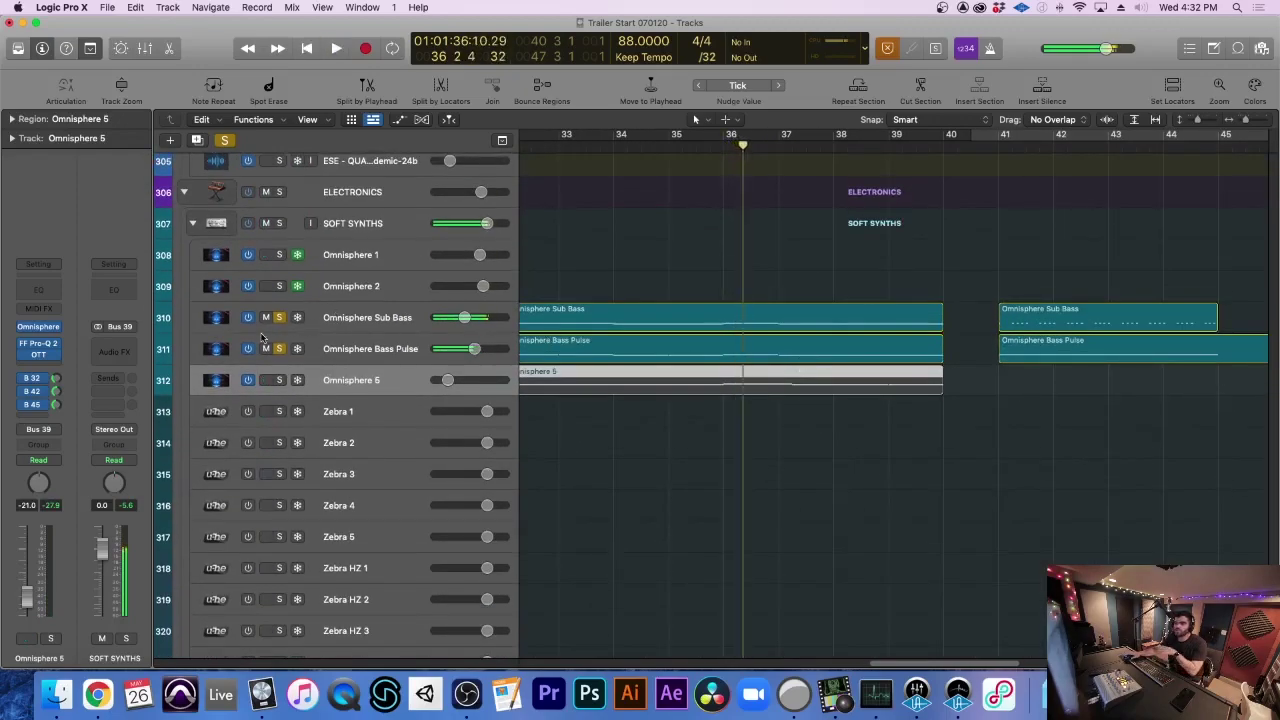
left_click(280, 318)
Bring the riser and hit effect tracks around bar 40 into view and set the playhead at bar 38
key("super+Left")
key("super+Left")
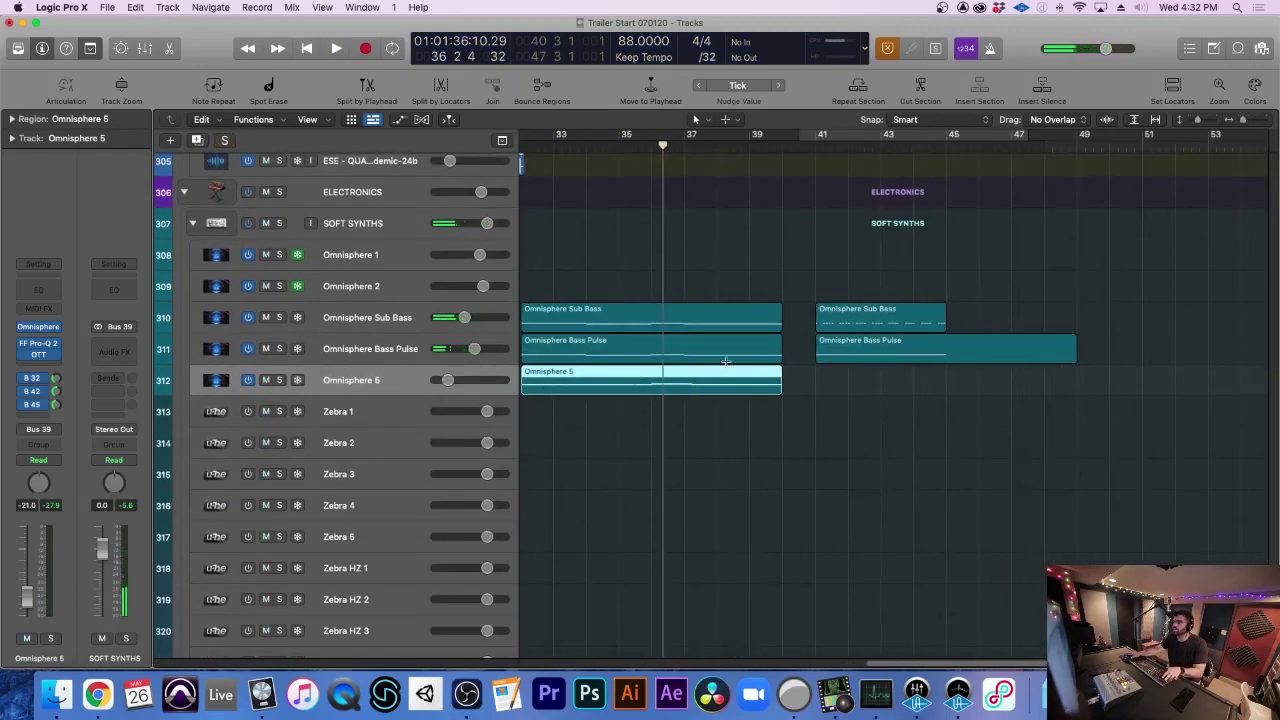
scroll(726, 362, "left", 5)
scroll(726, 363, "up", 10)
scroll(726, 365, "right", 3)
key("super+Right")
scroll(726, 365, "right", 6)
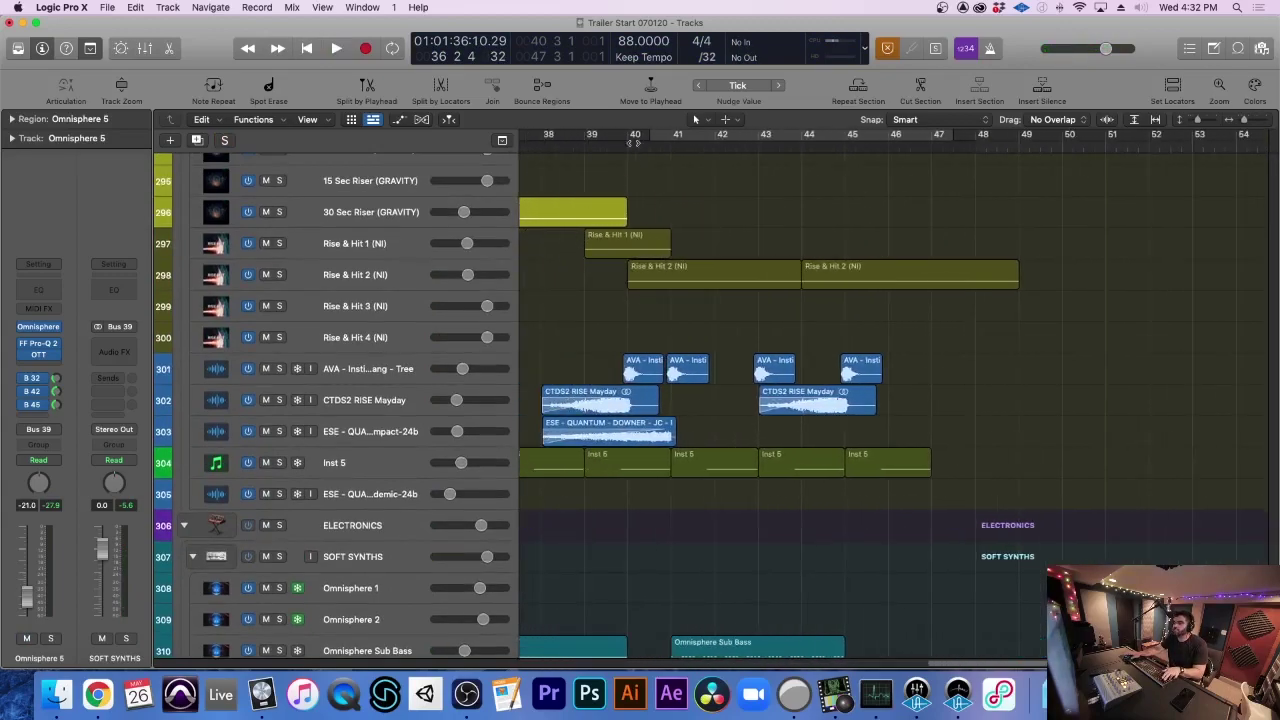
left_click(628, 147)
scroll(647, 314, "left", 2)
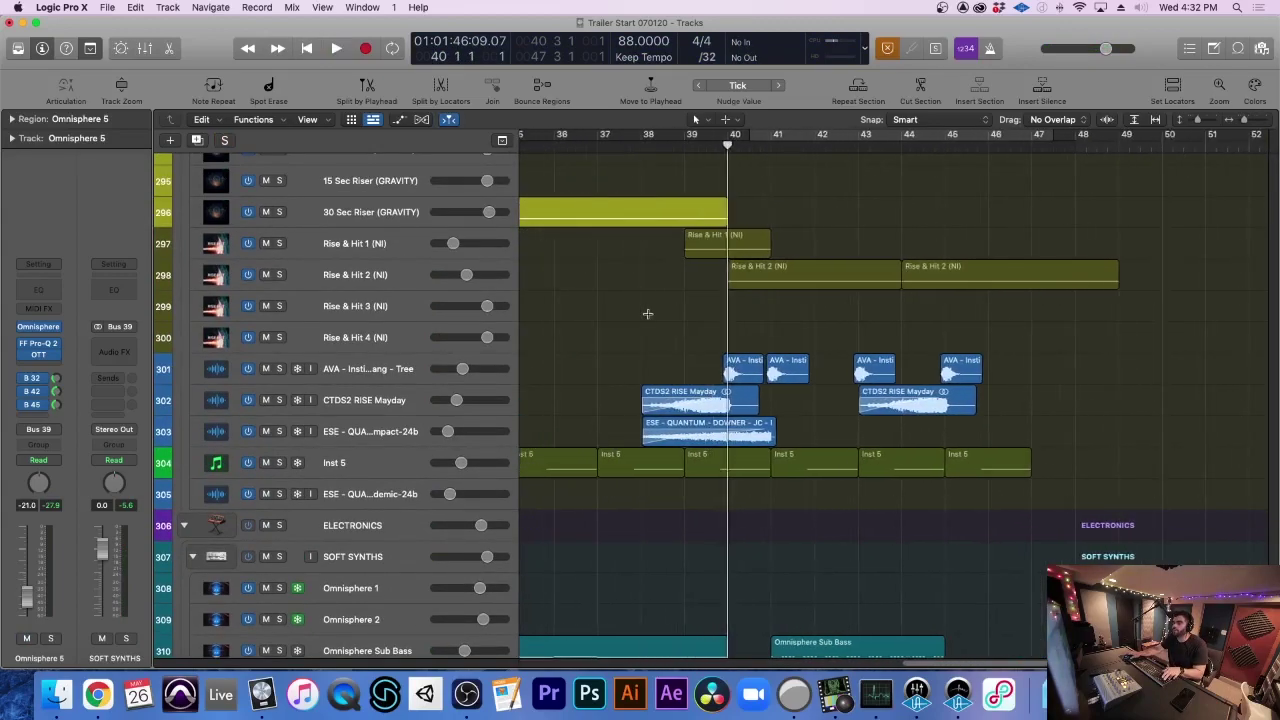
left_click(643, 134)
key("super+Right")
key("super+Right")
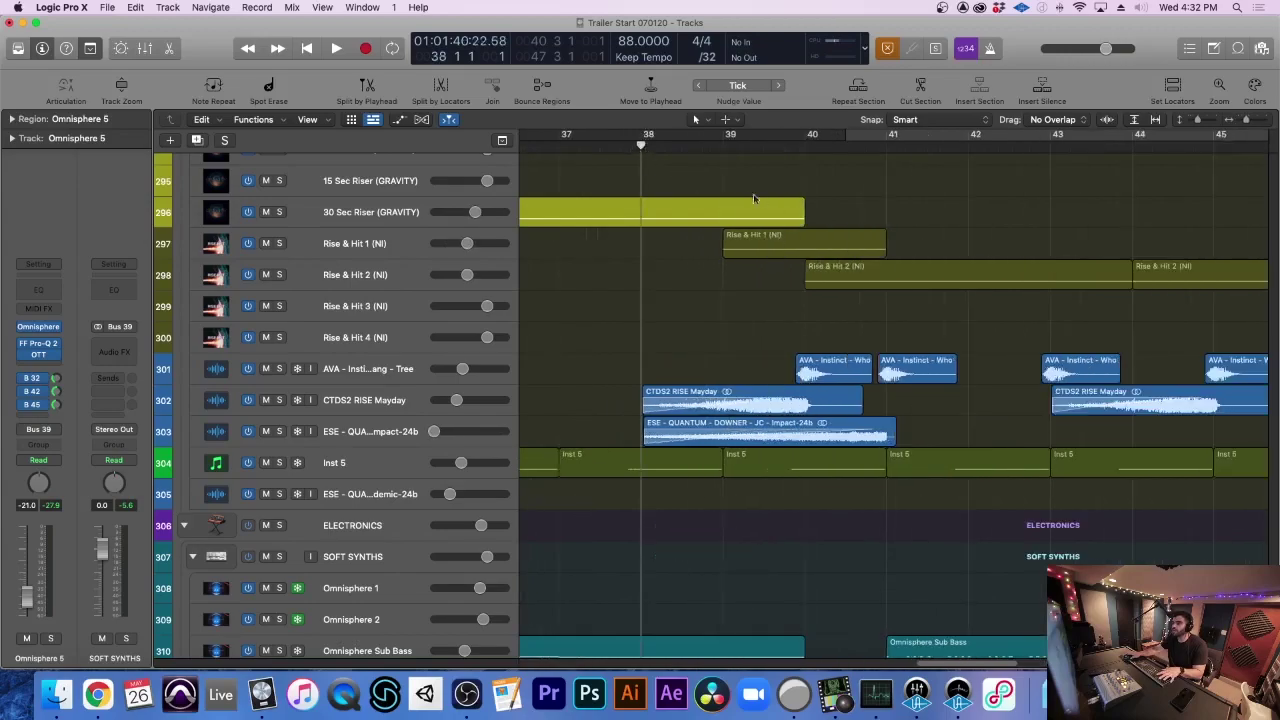
Play the full mix from bar 38 through the risers and hits, and stop playback in bar 40
key("space")
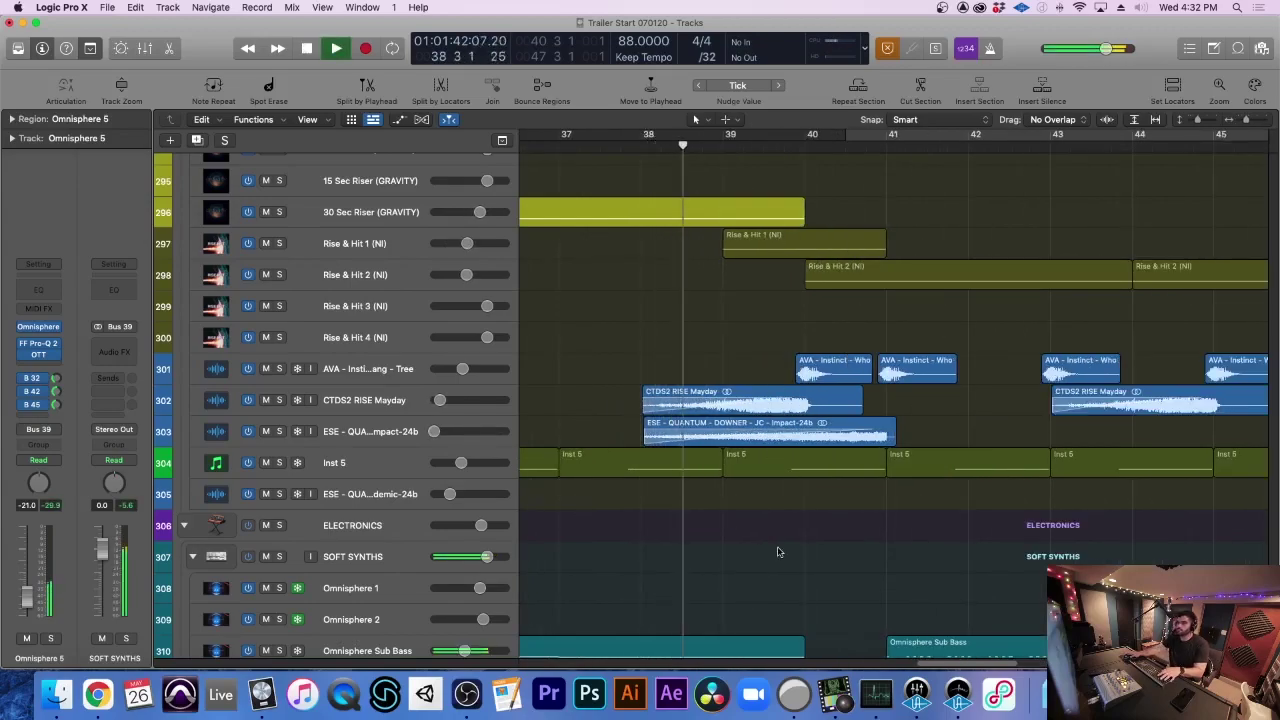
scroll(795, 525, "up", 1)
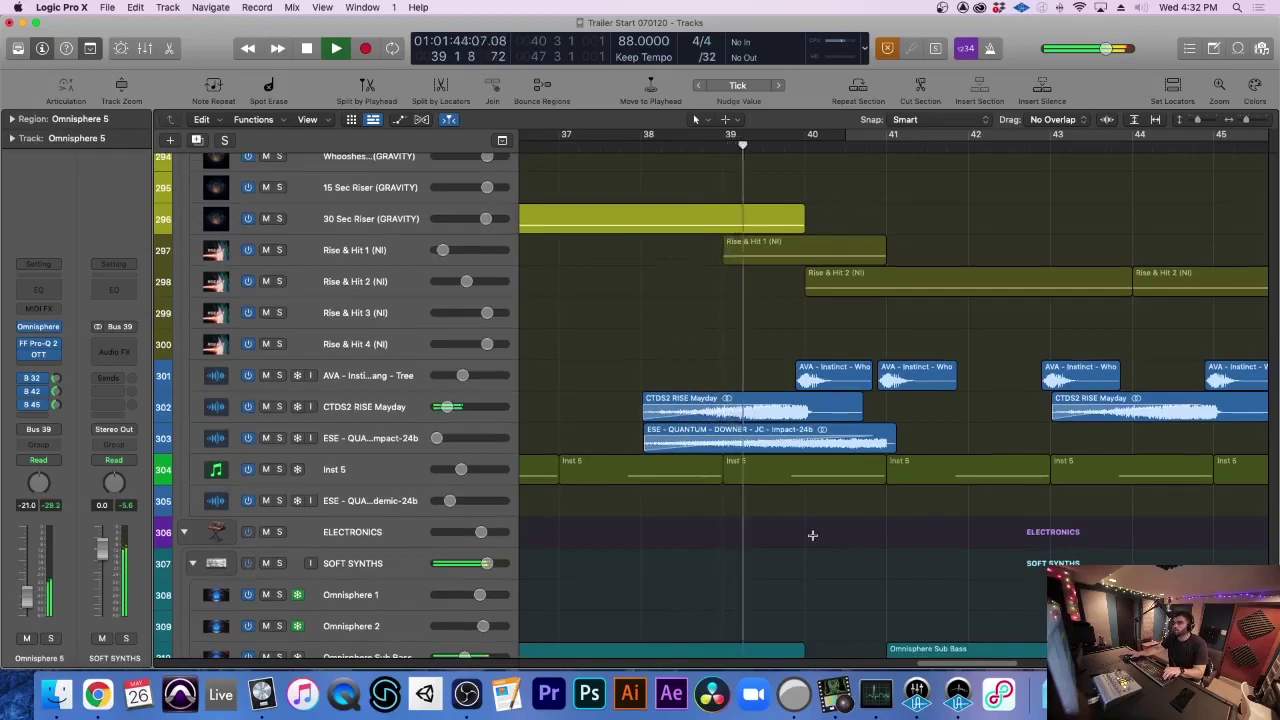
scroll(812, 535, "right", 1)
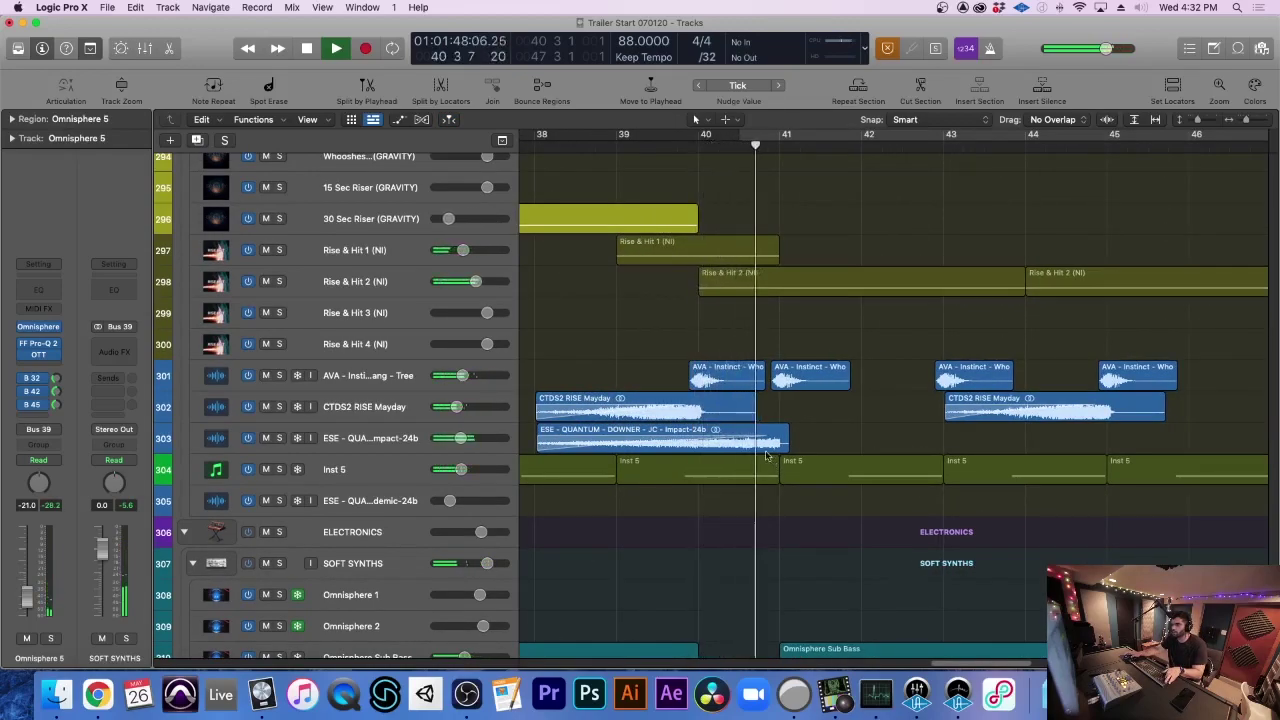
key("space")
Select the ESE - QUANTUM - DOWNER track, show track automation, and inspect its volume point just after bar 39
left_click(366, 438)
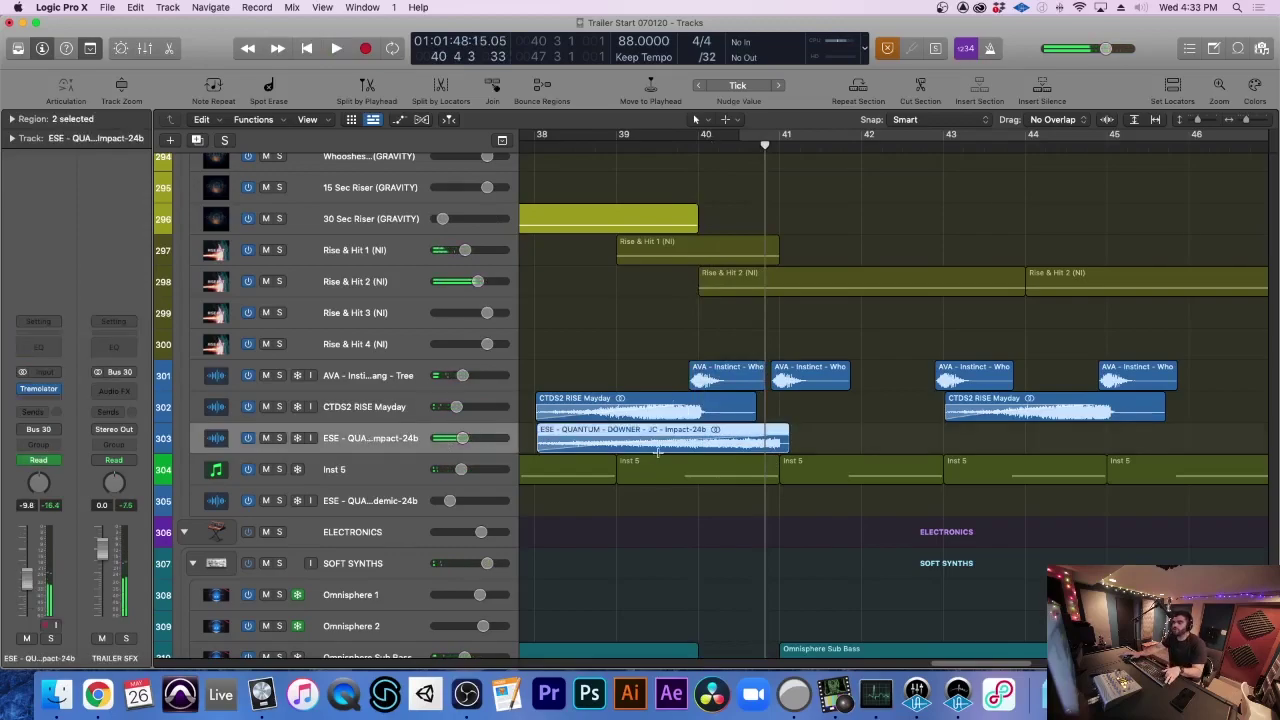
key("a")
scroll(781, 470, "left", 2)
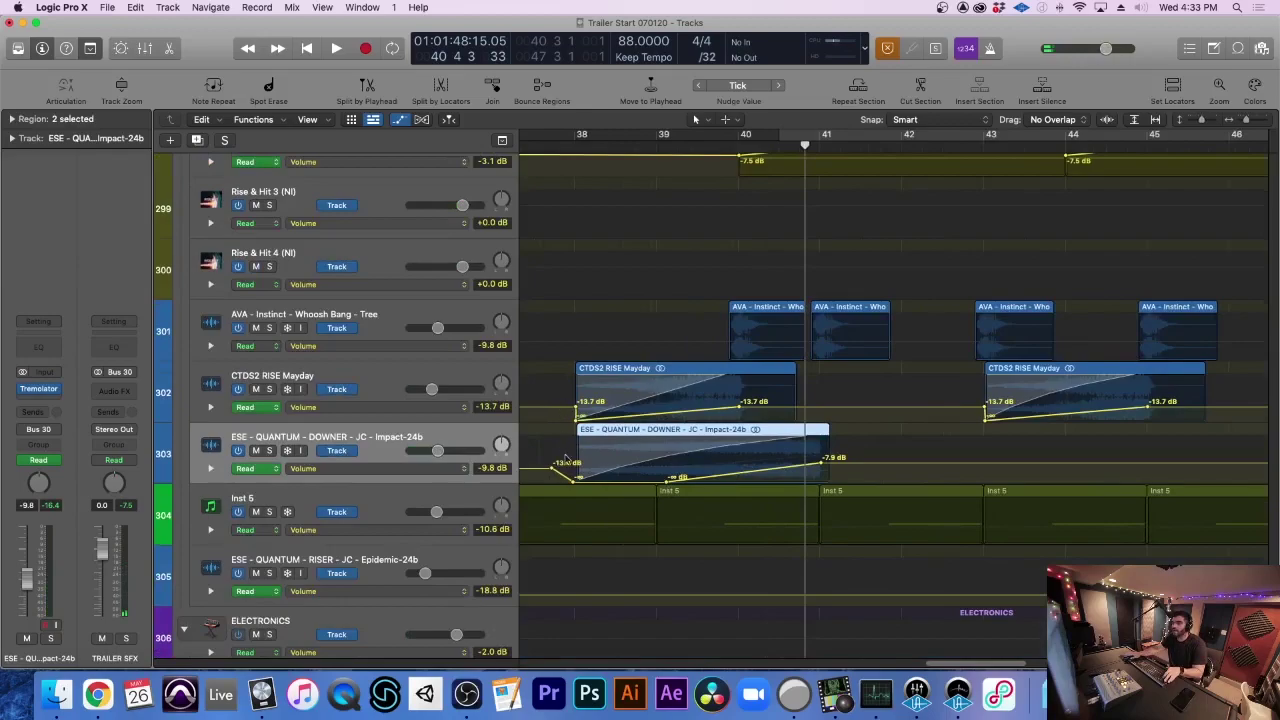
left_click(664, 486)
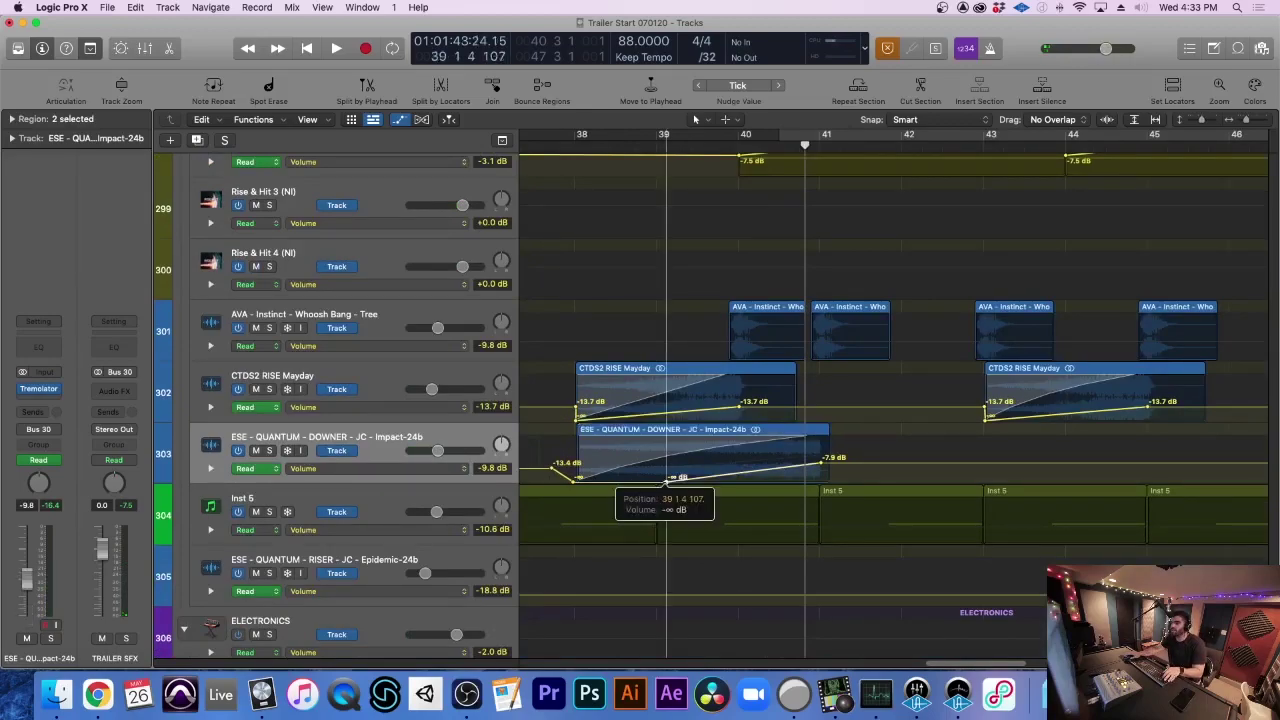
Display the Tremolator RateMod automation on the ESE - QUANTUM - DOWNER track
left_click(346, 451)
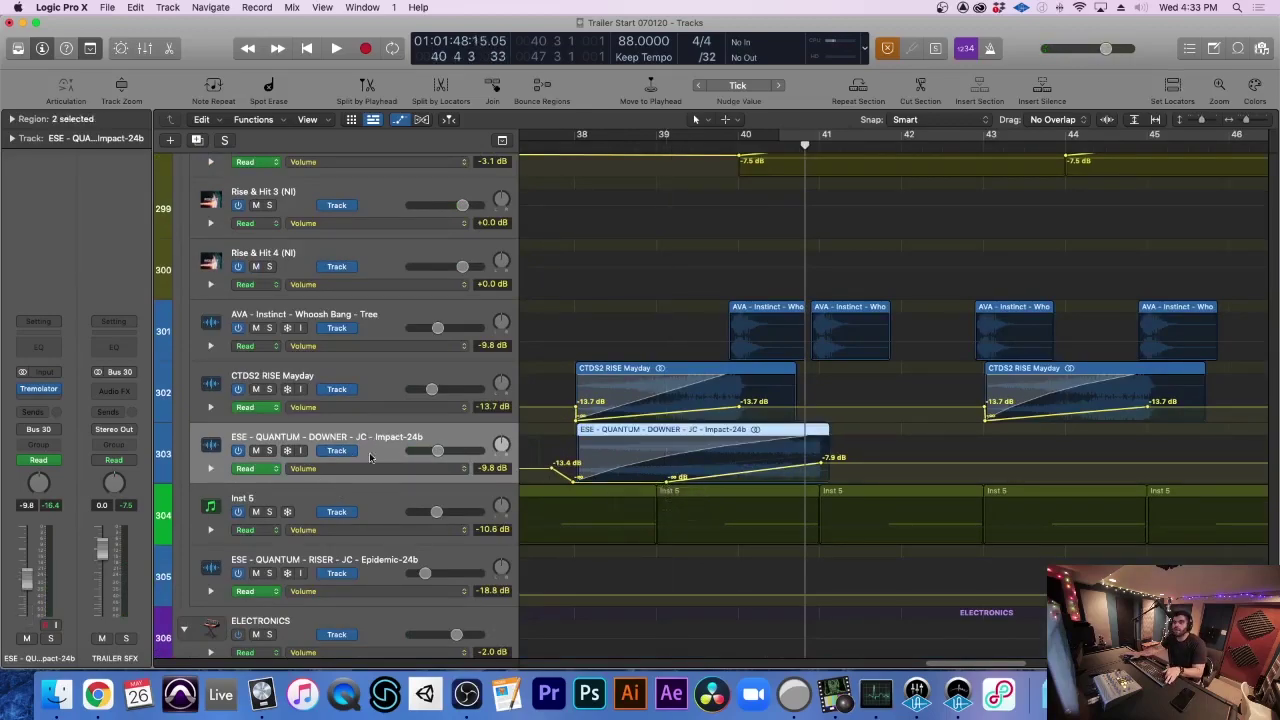
left_click(365, 467)
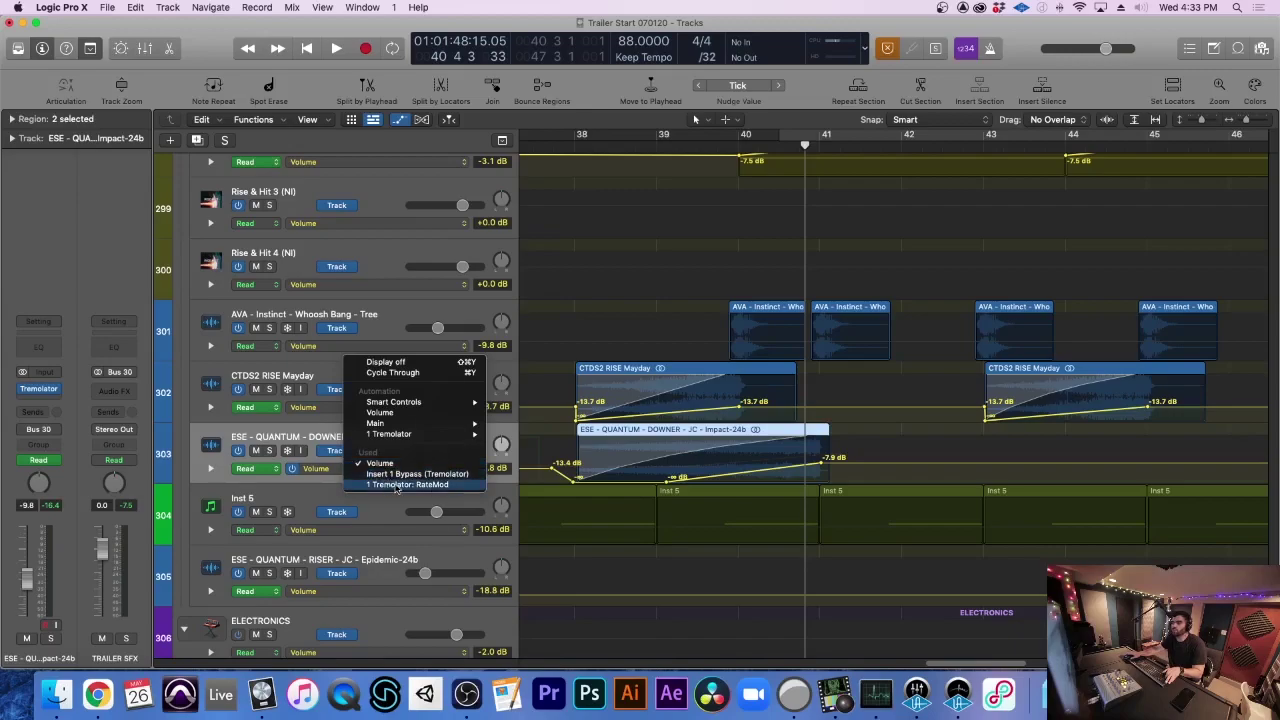
left_click(392, 484)
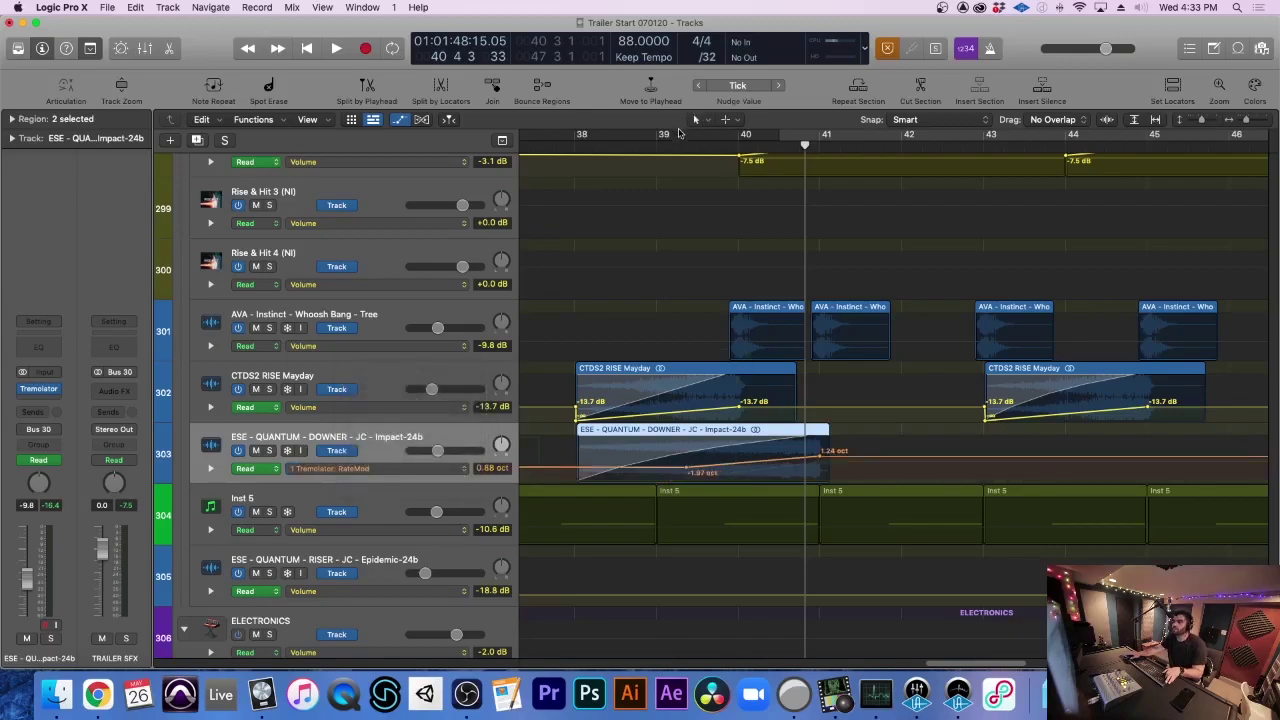
Move the playhead just past bar 39 and view the automation parameter choices for the ESE - QUANTUM - DOWNER track
left_click(676, 140)
left_click(368, 468)
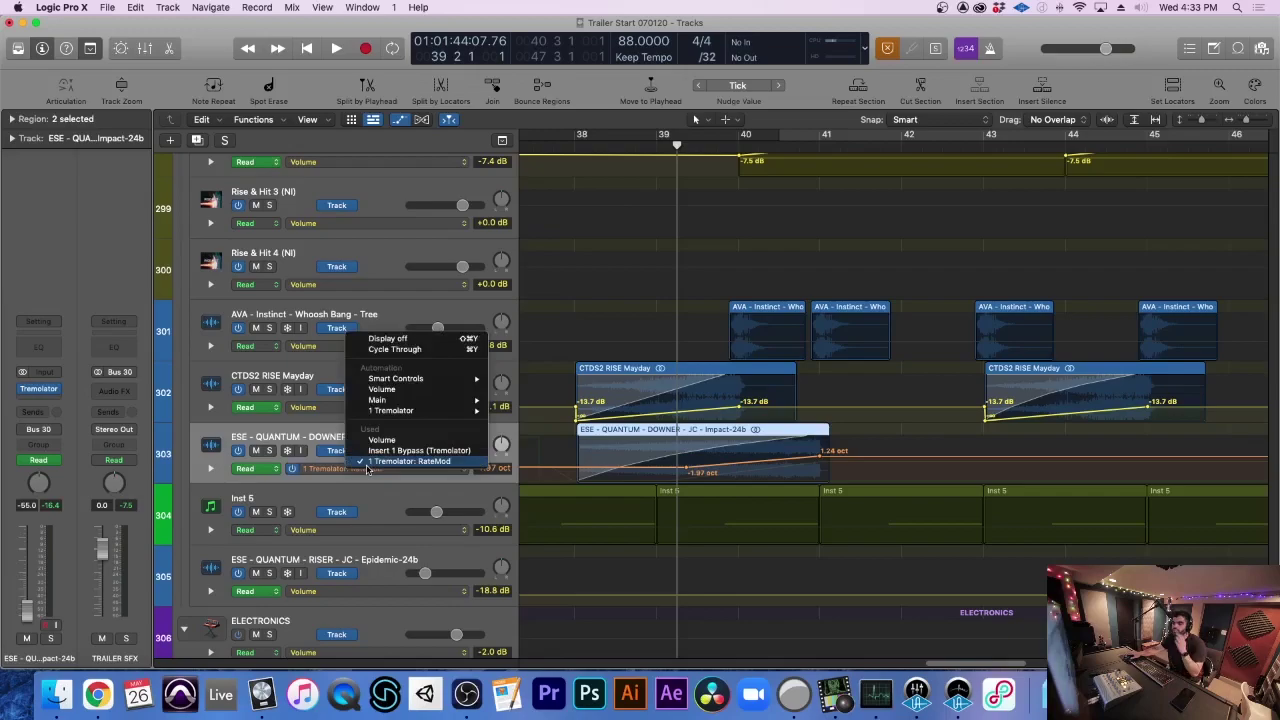
left_click(307, 446)
Play the soloed ESE - QUANTUM - DOWNER track from bar 38, view its Tremolator plug-in, and stop playback in bar 42
left_click(570, 143)
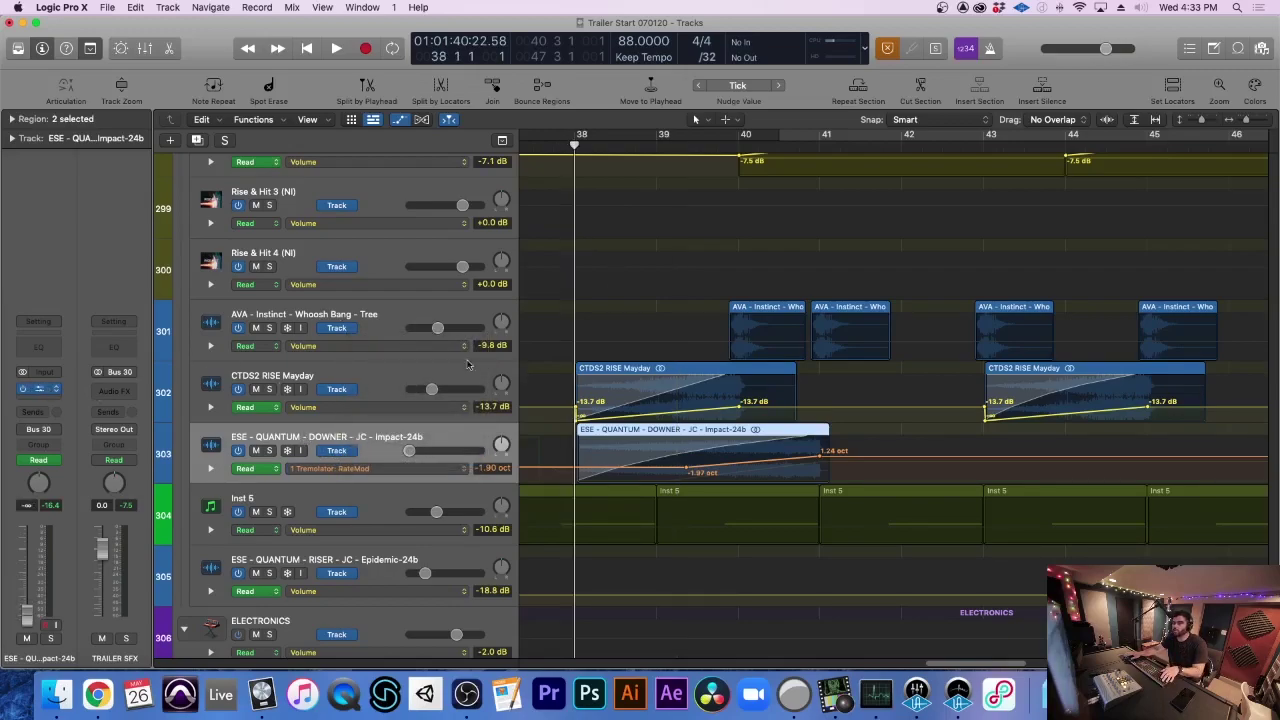
key("space")
left_click_drag(769, 215, 549, 186)
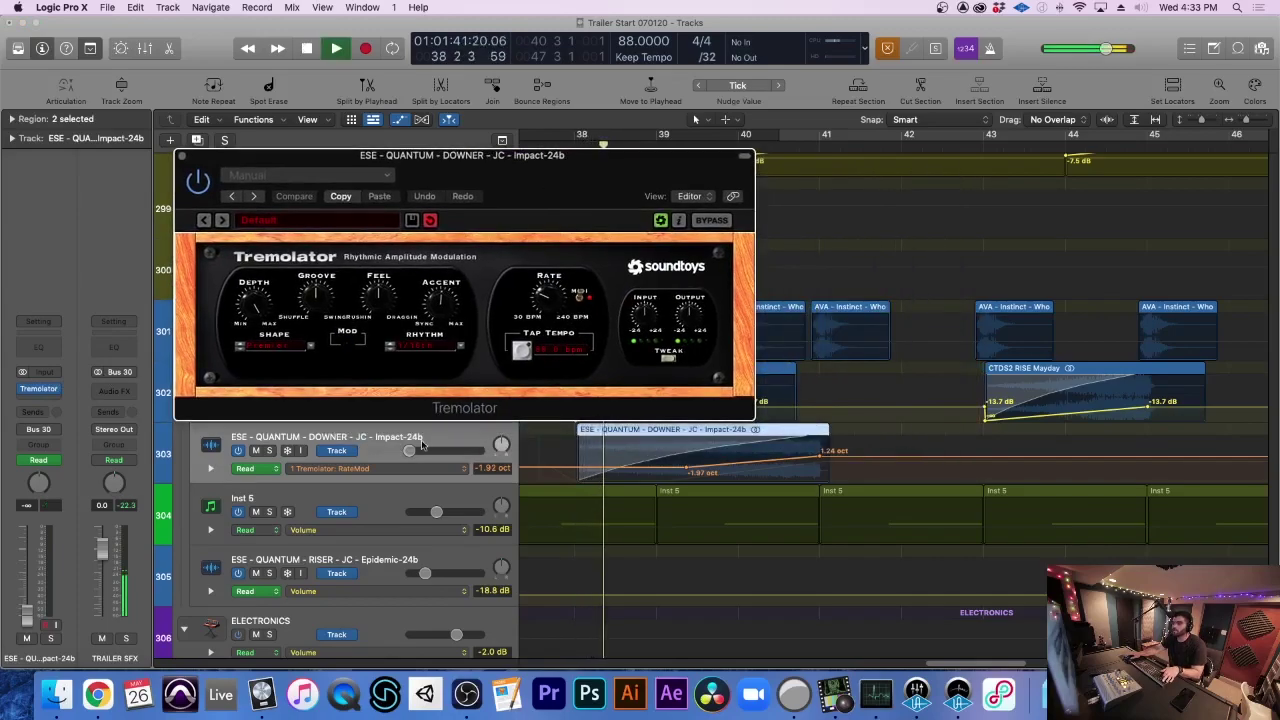
key("s")
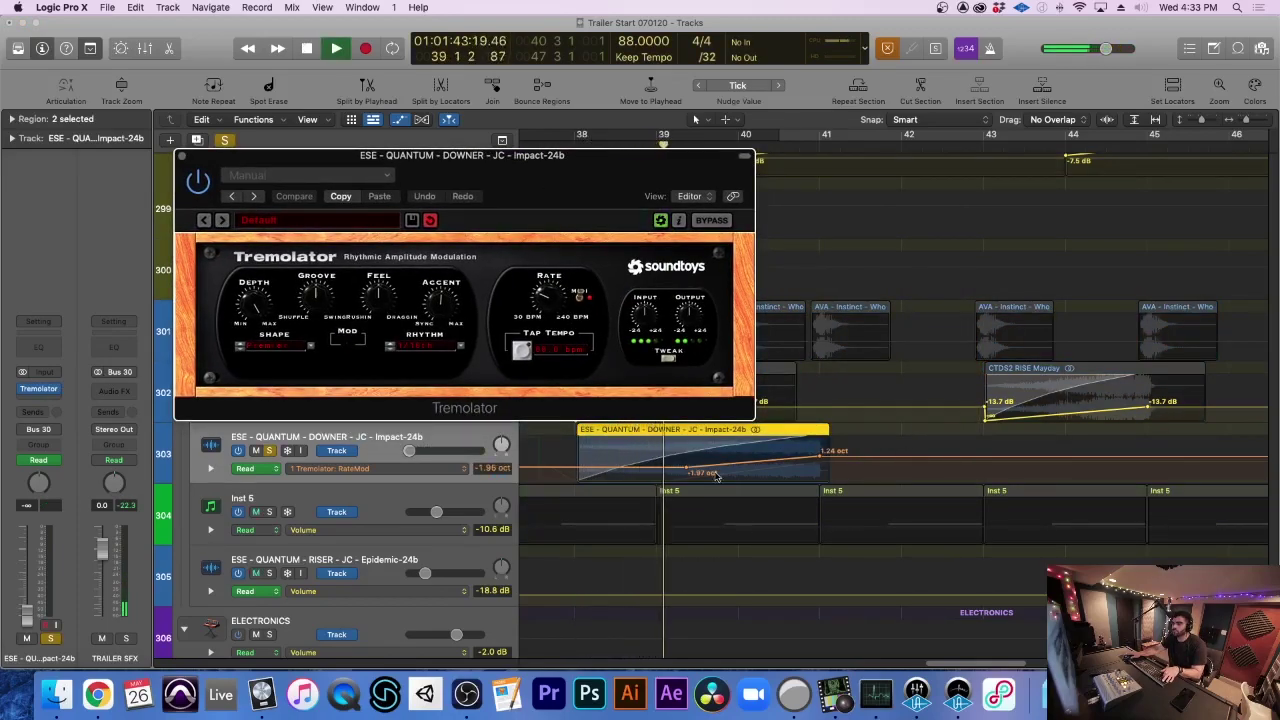
left_click(182, 157)
key("space")
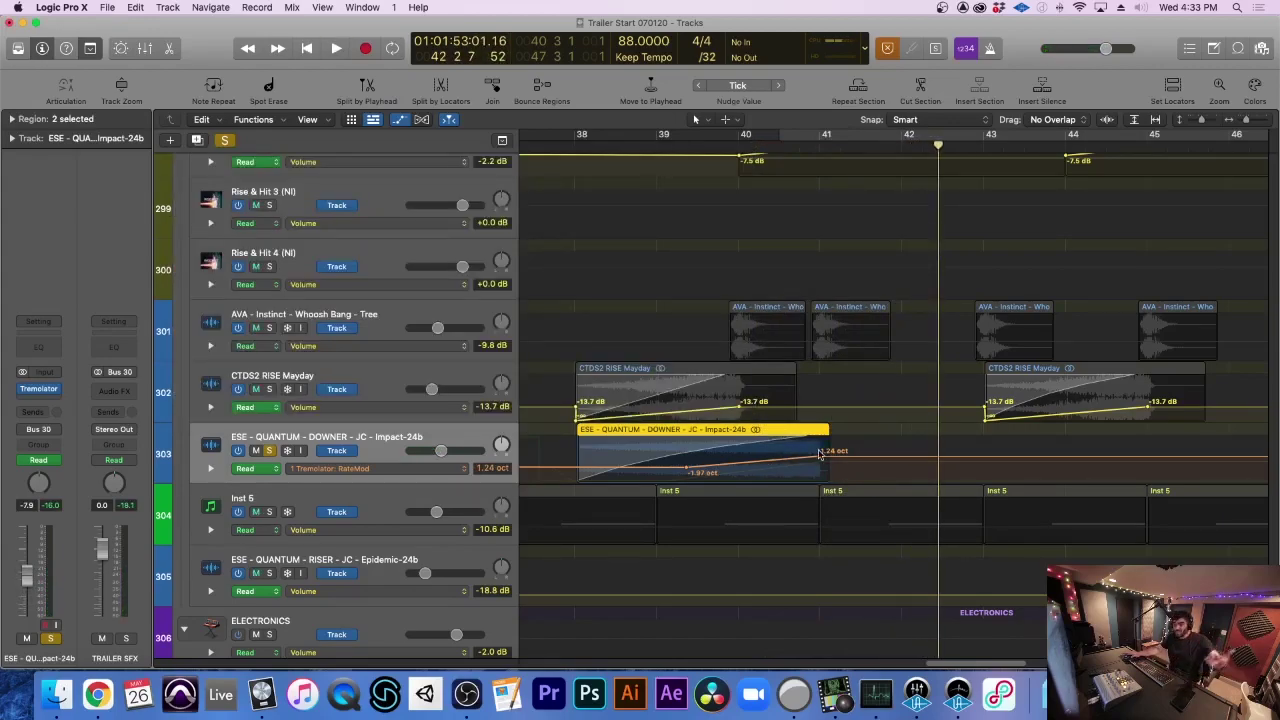
Unsolo the ESE - QUANTUM - DOWNER track, hide track automation, and move the playhead to around bar 41
left_click(270, 450)
key("super+Up")
scroll(818, 452, "right", 3)
left_click(740, 136)
key("a")
scroll(737, 200, "up", 1)
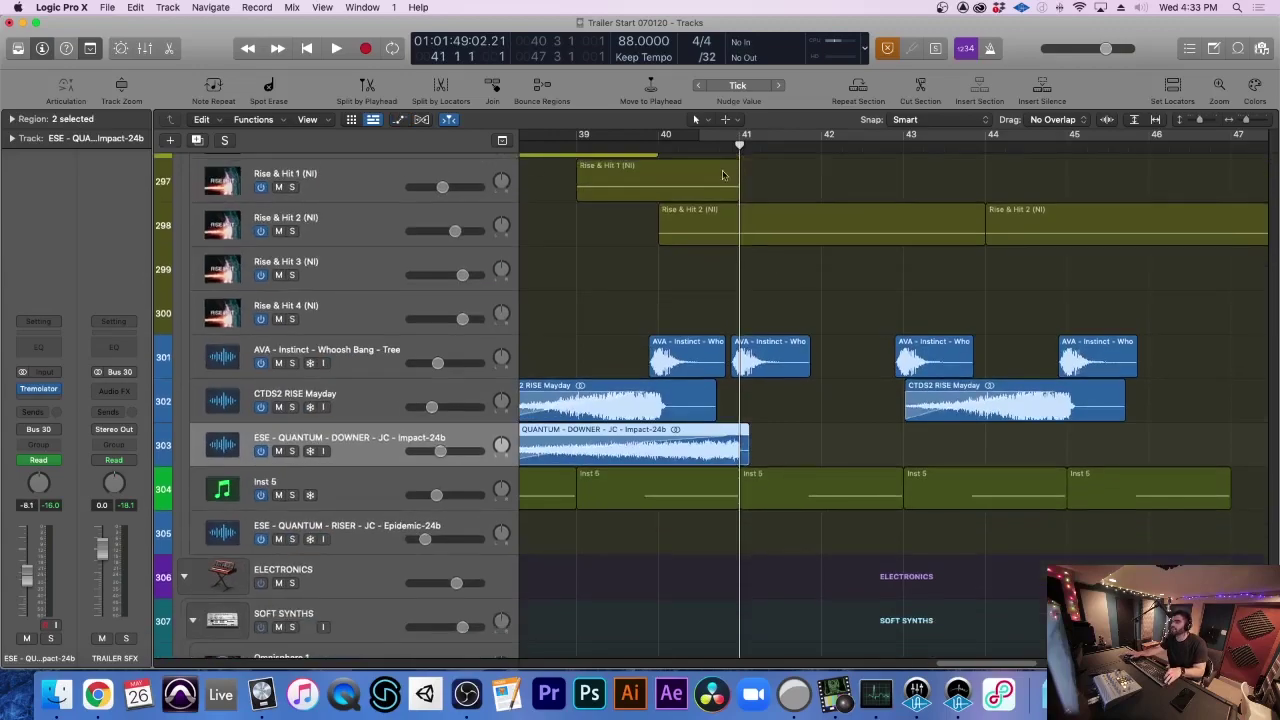
Play the full mix from bar 40 through the whoosh and sub hits, and stop playback in bar 43
key("space")
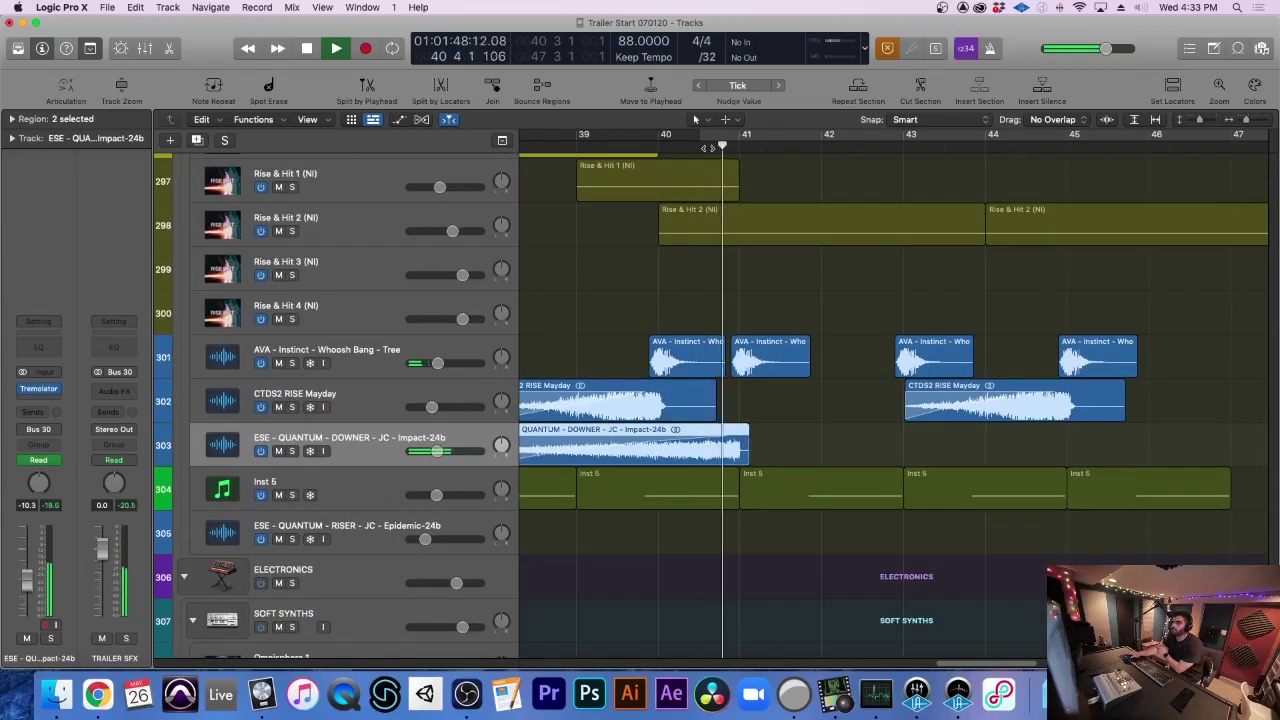
key("super+Up")
scroll(708, 371, "right", 3)
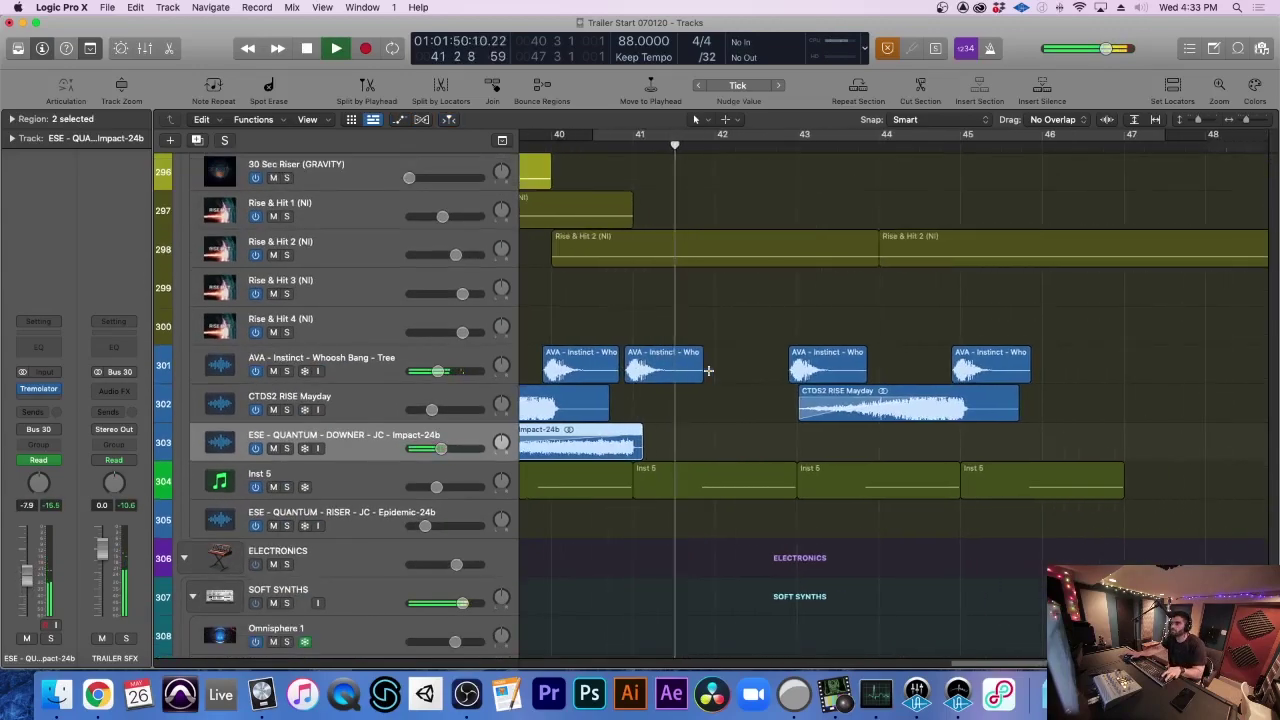
key("super+Up")
key("super+Up")
key("super+Up")
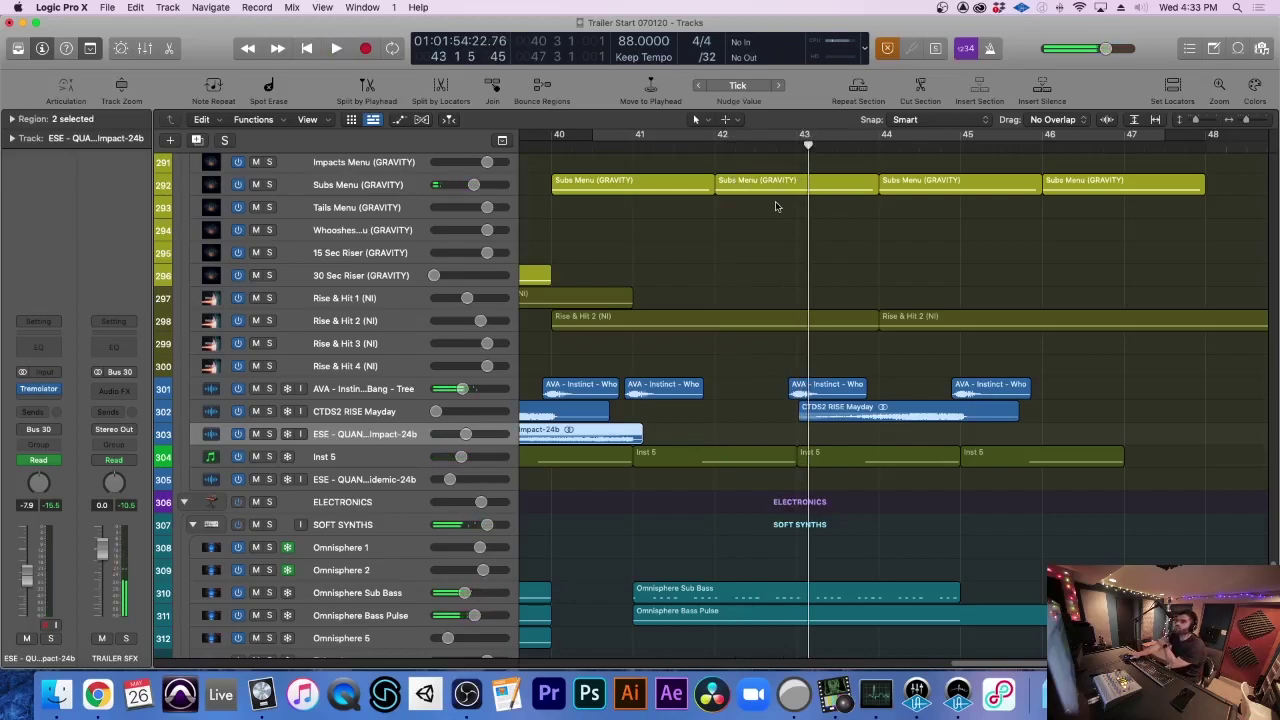
Turn on the metronome click, play the empty section from bar 51, and stop playback in bar 52
key("super+Left")
key("super+Left")
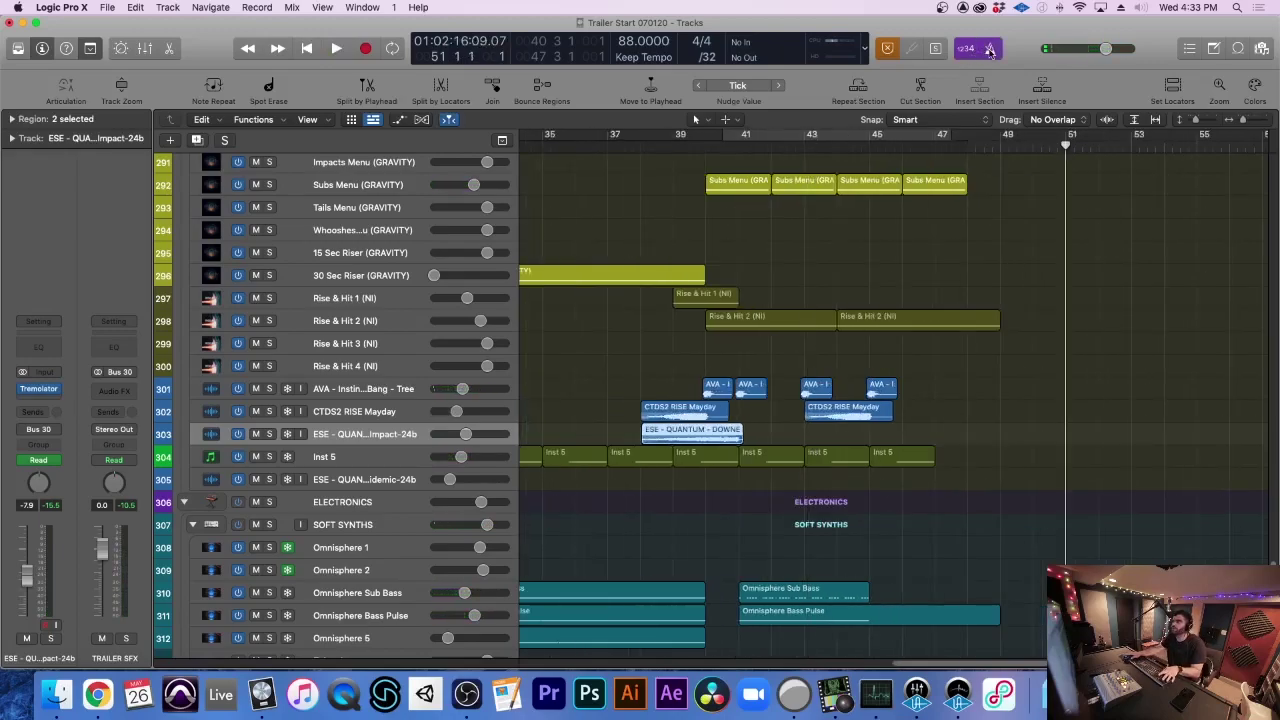
key("space")
key("super+Right")
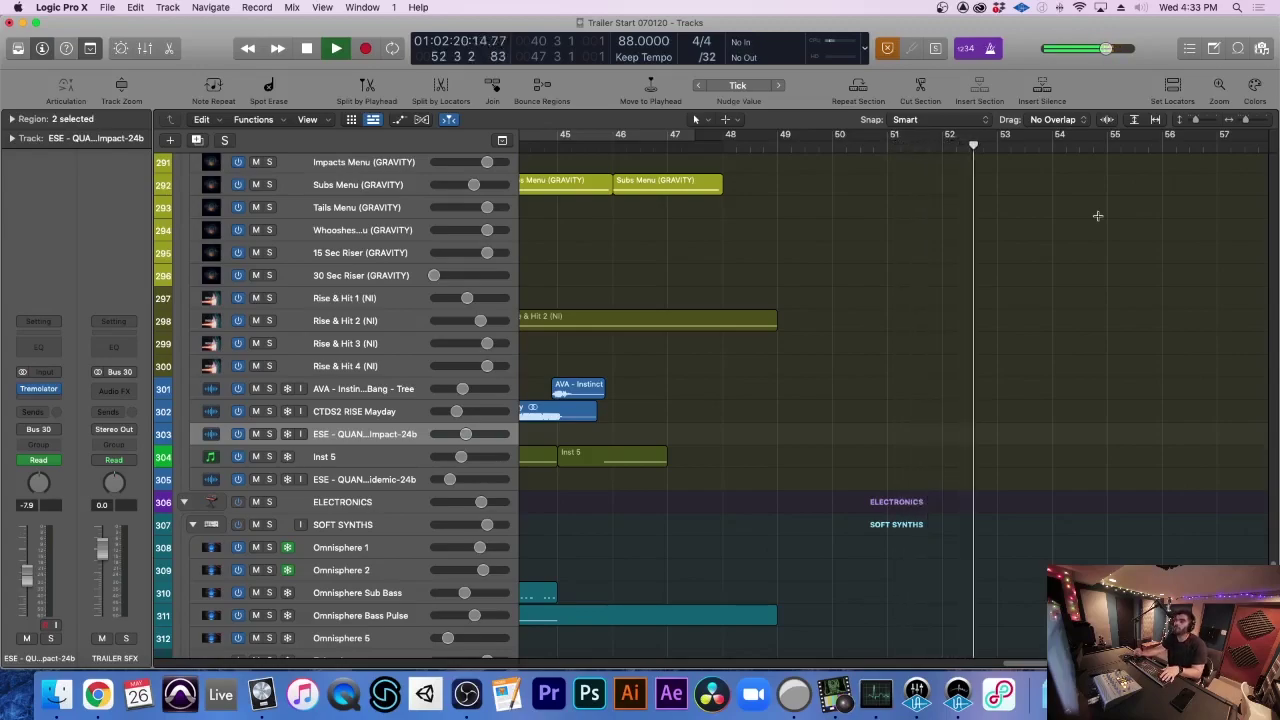
key("space")
Turn off the metronome, set the playhead in bar 40, and bring the CINEMATIC STUDIO (CSS) strings into view
scroll(672, 457, "left", 4)
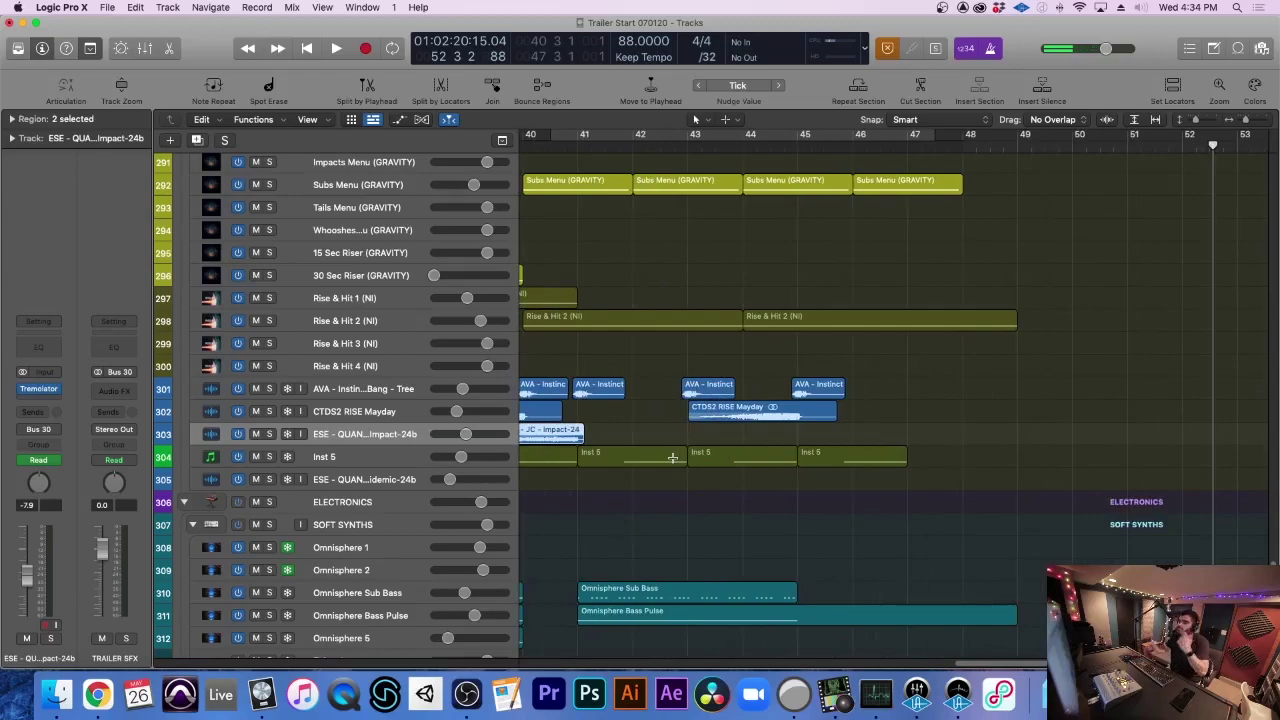
left_click(563, 149)
key("super+Right")
scroll(600, 409, "right", 1)
scroll(600, 409, "left", 2)
scroll(600, 409, "up", 8)
scroll(600, 409, "up", 10)
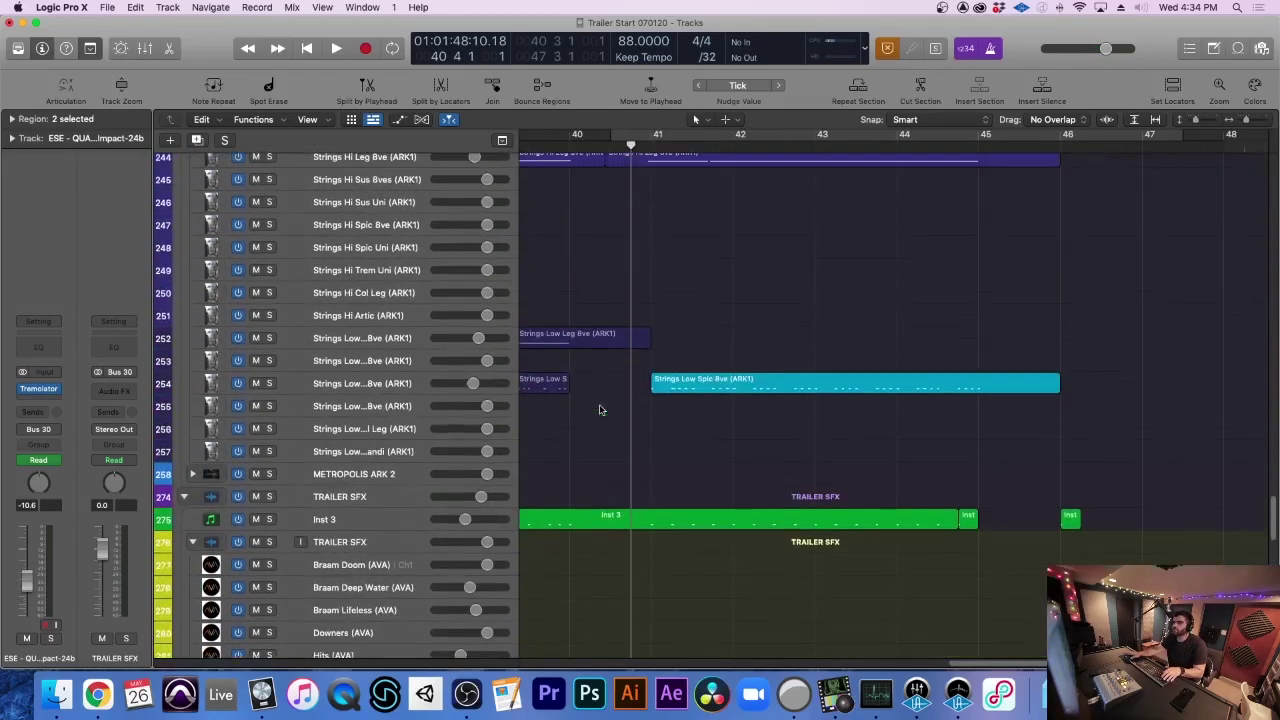
scroll(600, 410, "up", 15)
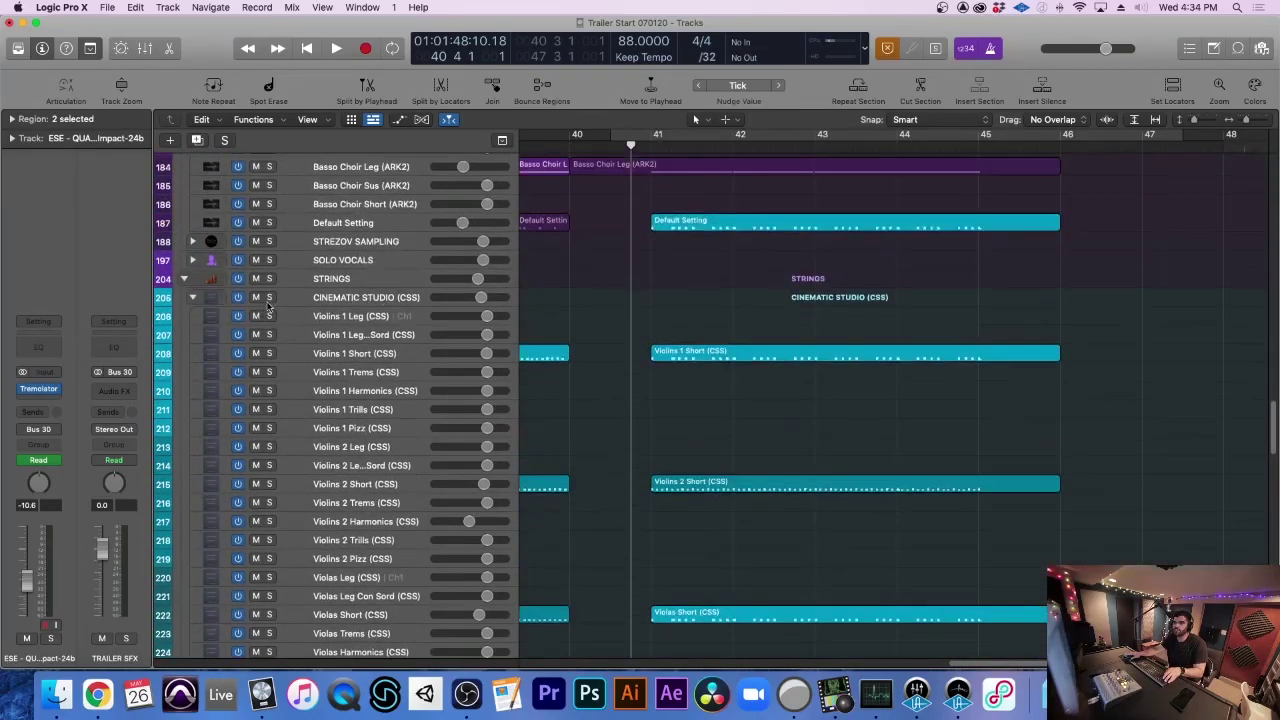
Solo the CINEMATIC STUDIO (CSS) strings and play them from bar 40 while following the violins, violas, cellos and basses
left_click(269, 298)
key("space")
key("super+Right")
scroll(782, 363, "right", 1)
scroll(778, 350, "right", 3)
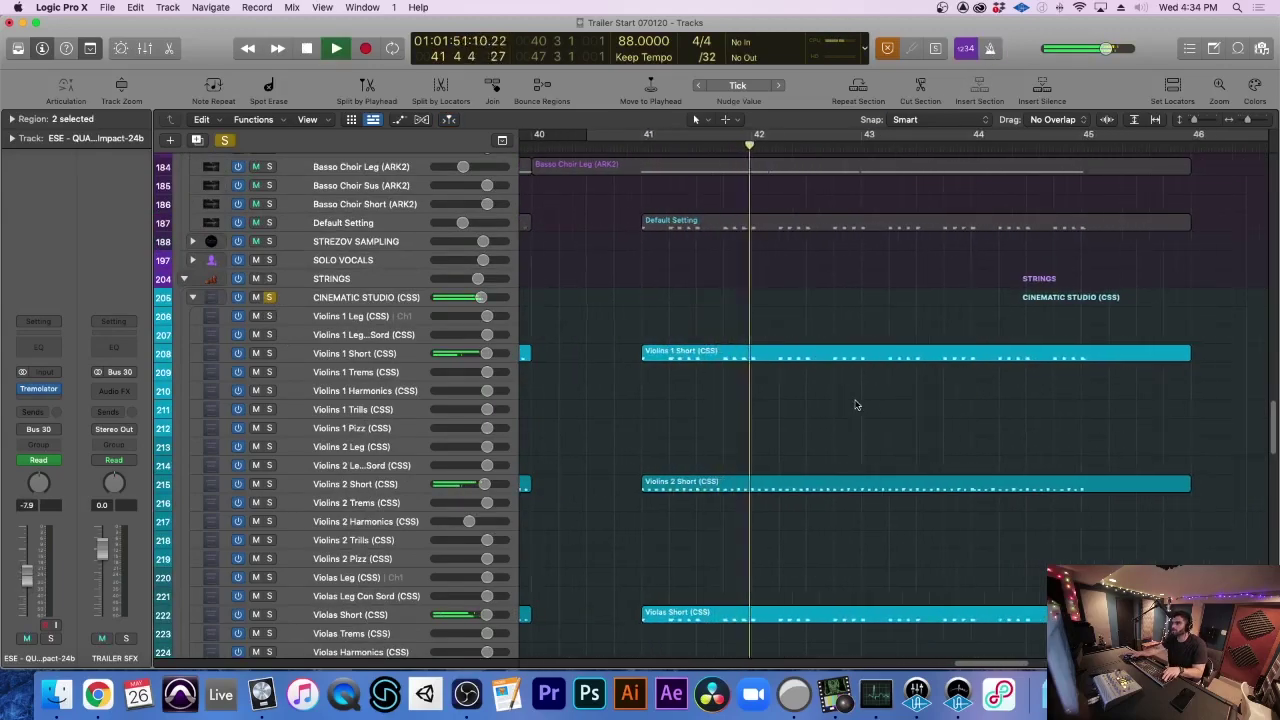
scroll(855, 405, "down", 10)
scroll(855, 405, "right", 3)
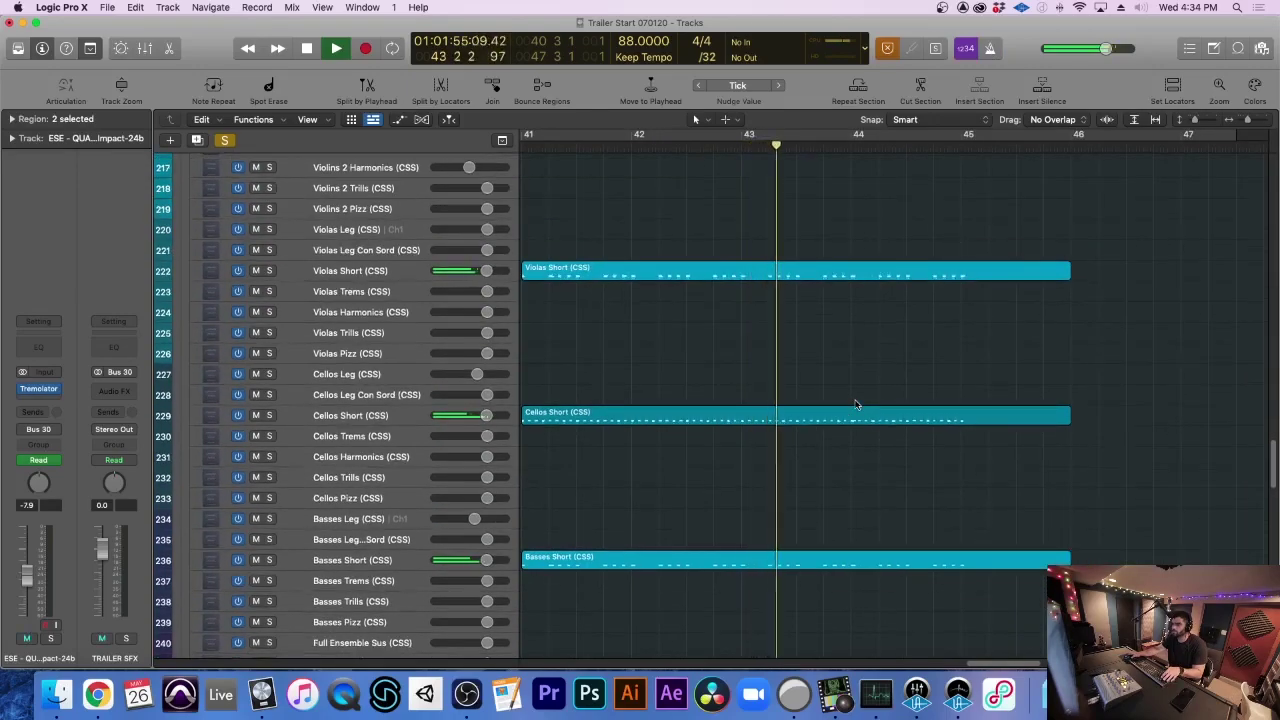
Select the five CSS short string regions from bar 41, stop playback, and examine their notes in the Piano Roll
key("super+Up")
left_click_drag(693, 525, 930, 193)
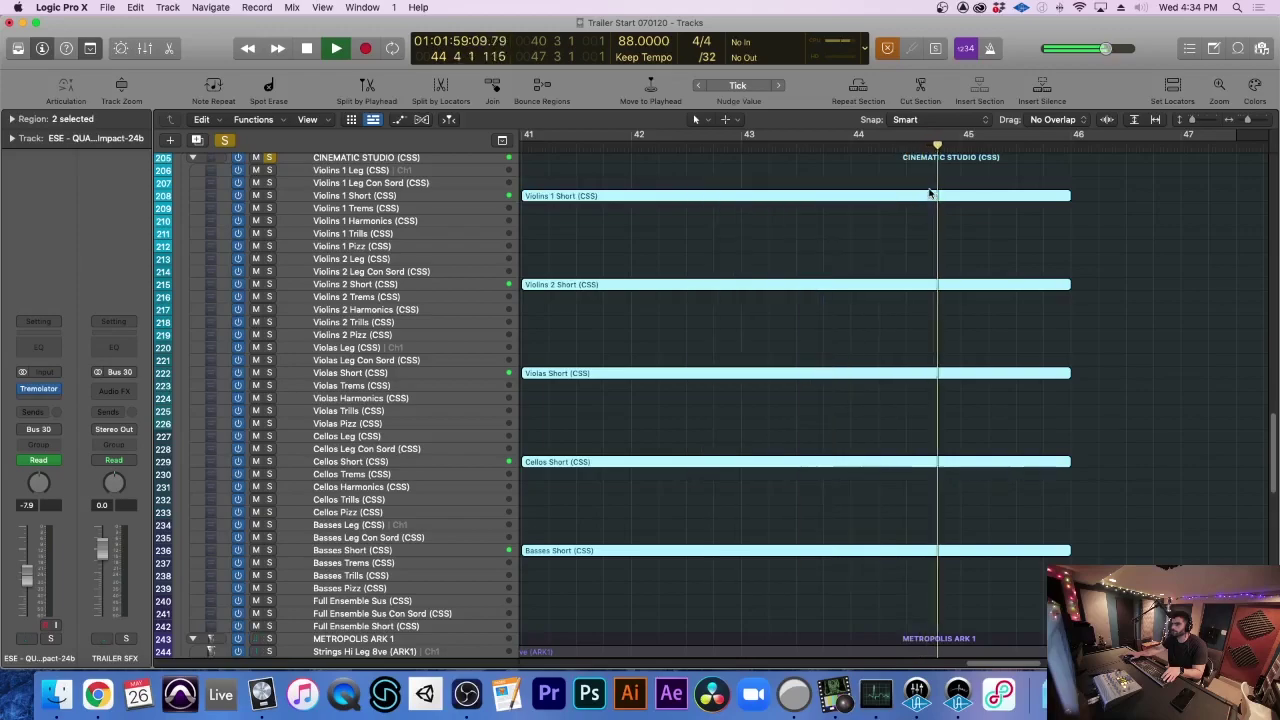
key("p")
key("space")
scroll(635, 335, "left", 8)
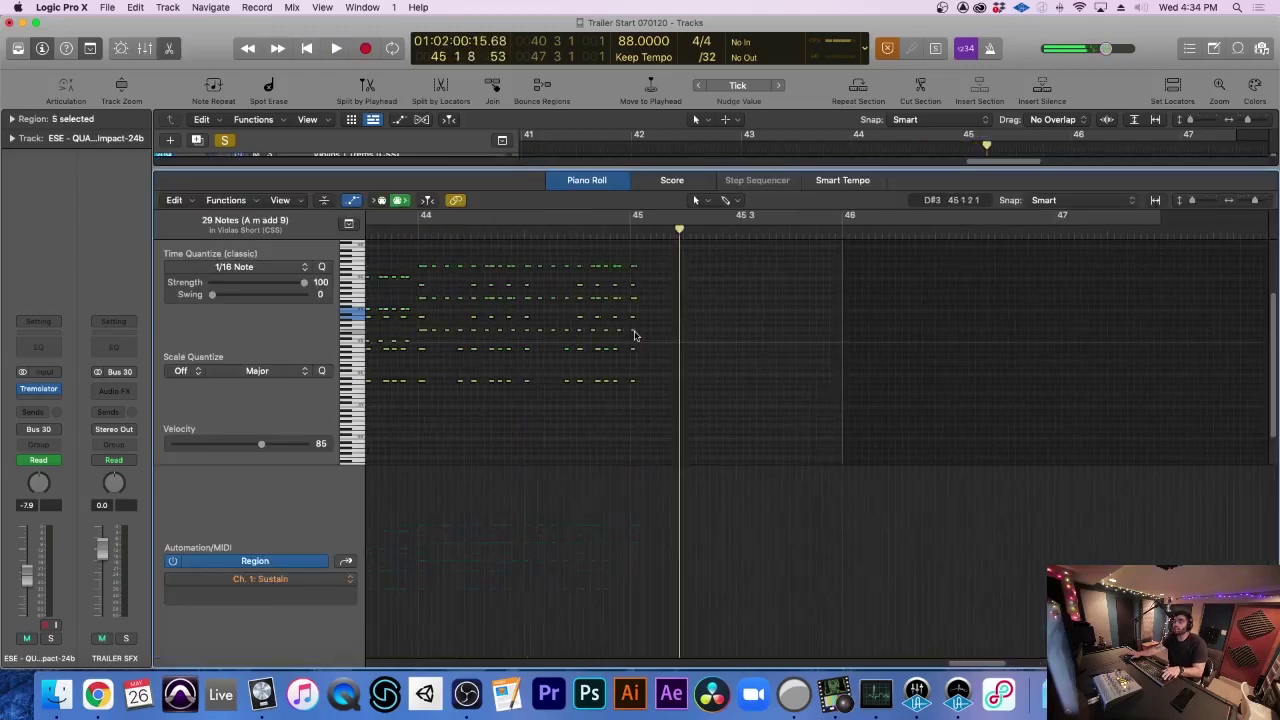
scroll(640, 400, "left", 10)
scroll(644, 463, "left", 4)
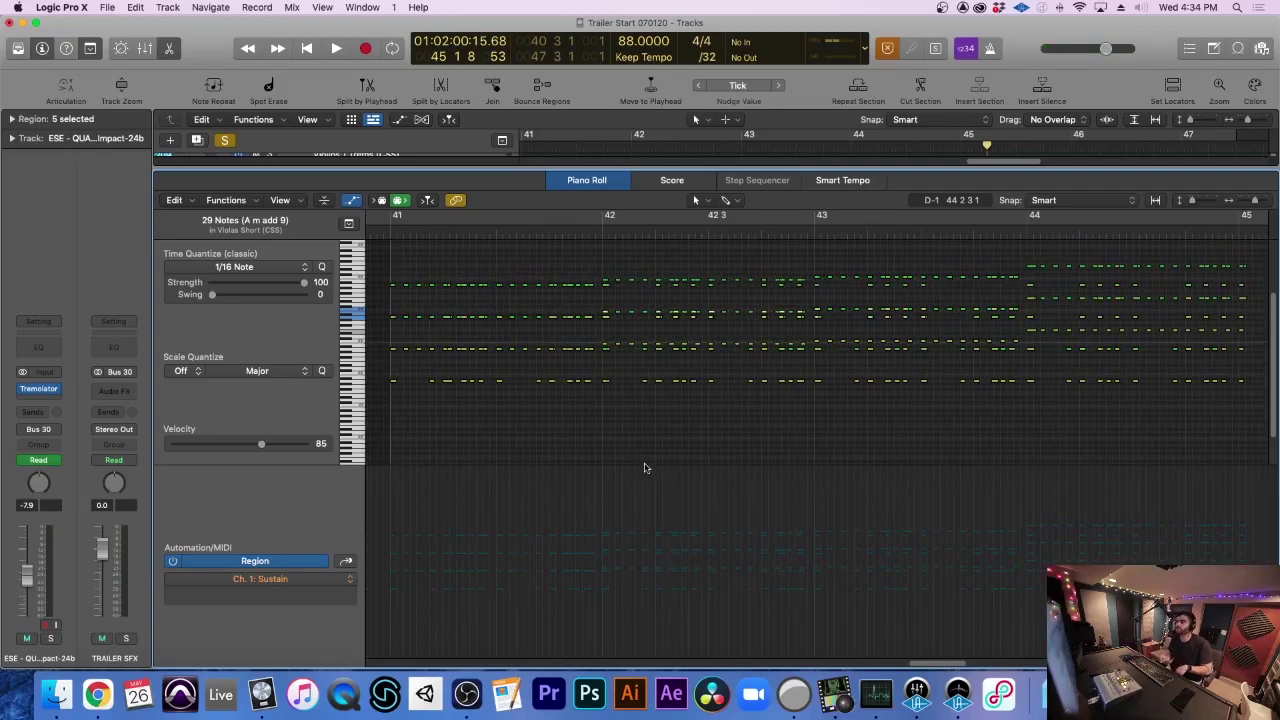
Play the soloed CSS strings from around bar 41 in the Piano Roll, close the editor, and stop playback
key("super+Left")
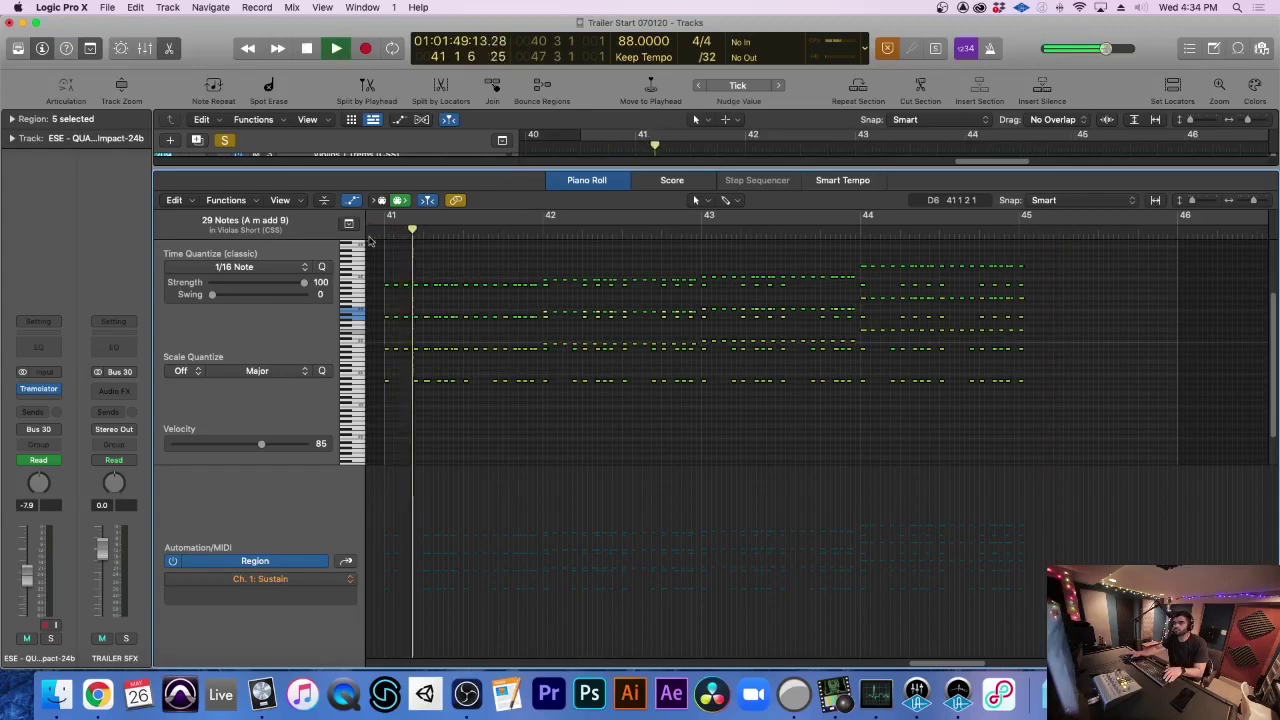
scroll(573, 392, "up", 3)
scroll(573, 392, "down", 2)
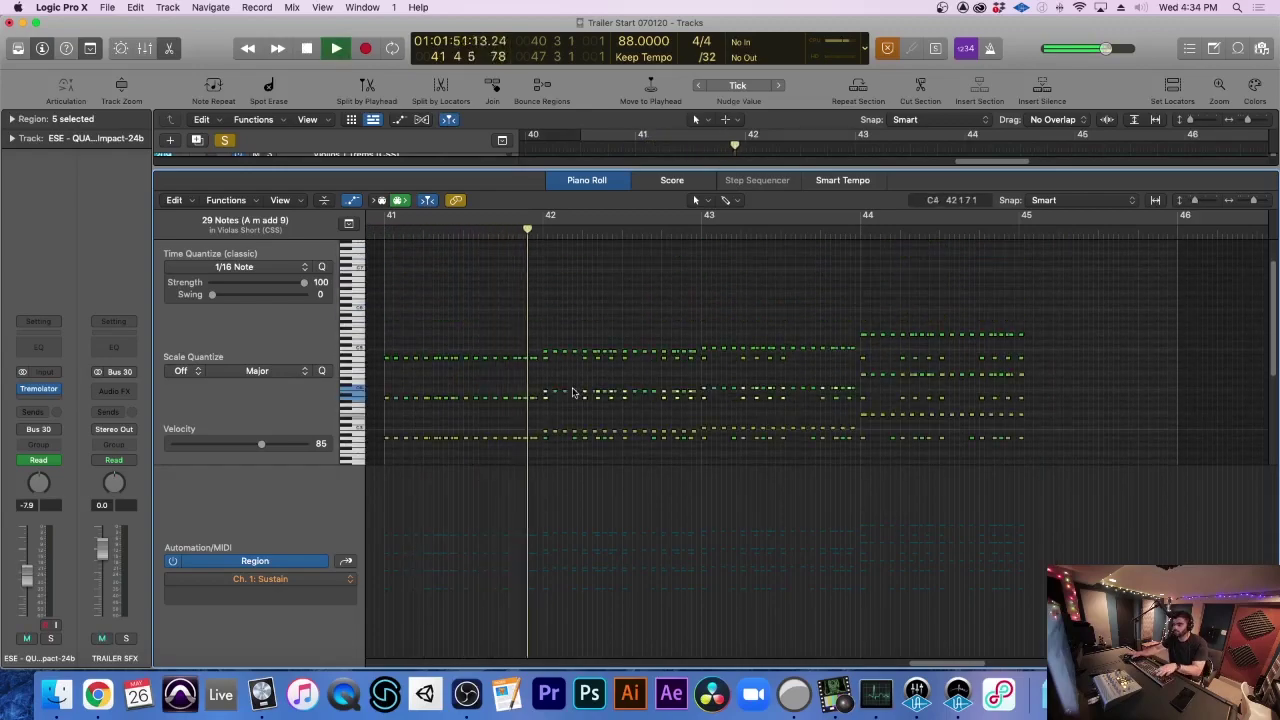
key("p")
scroll(597, 523, "down", 8)
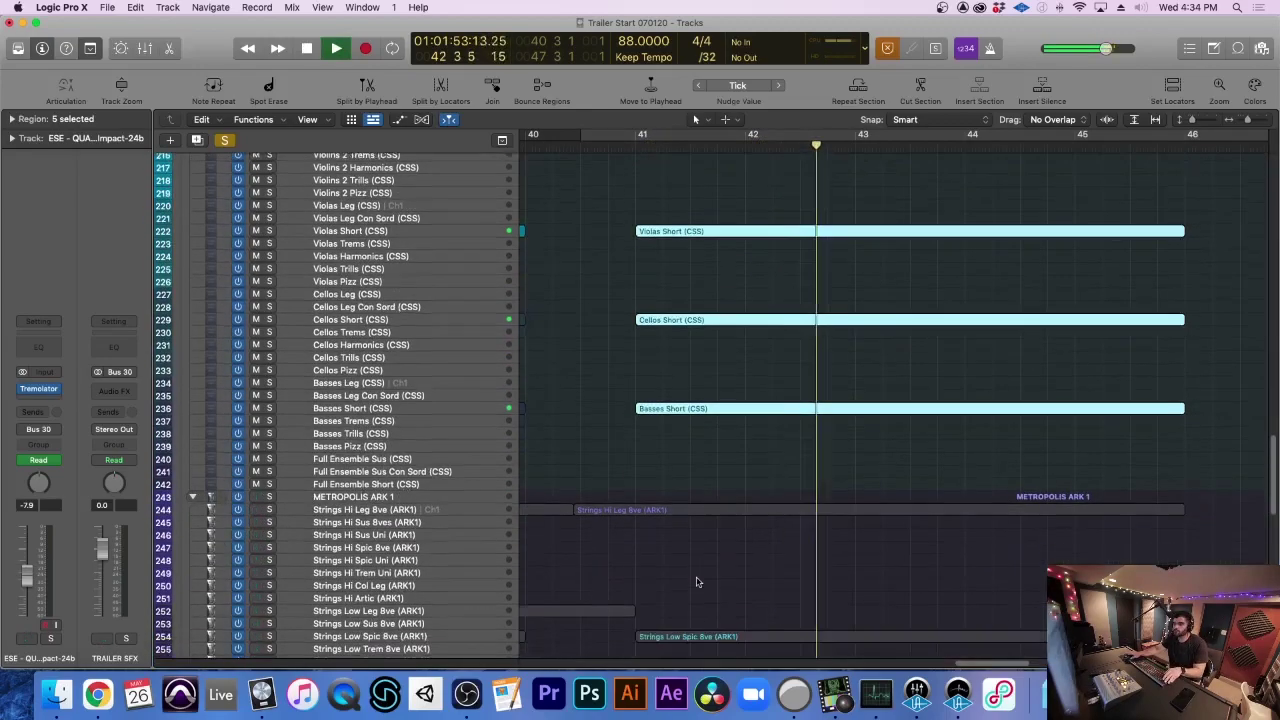
key("space")
Add the METROPOLIS ARK 1 strings to the solo, play from bar 40 to bar 45, stop playback and clear the solos
left_click(269, 325)
key("space")
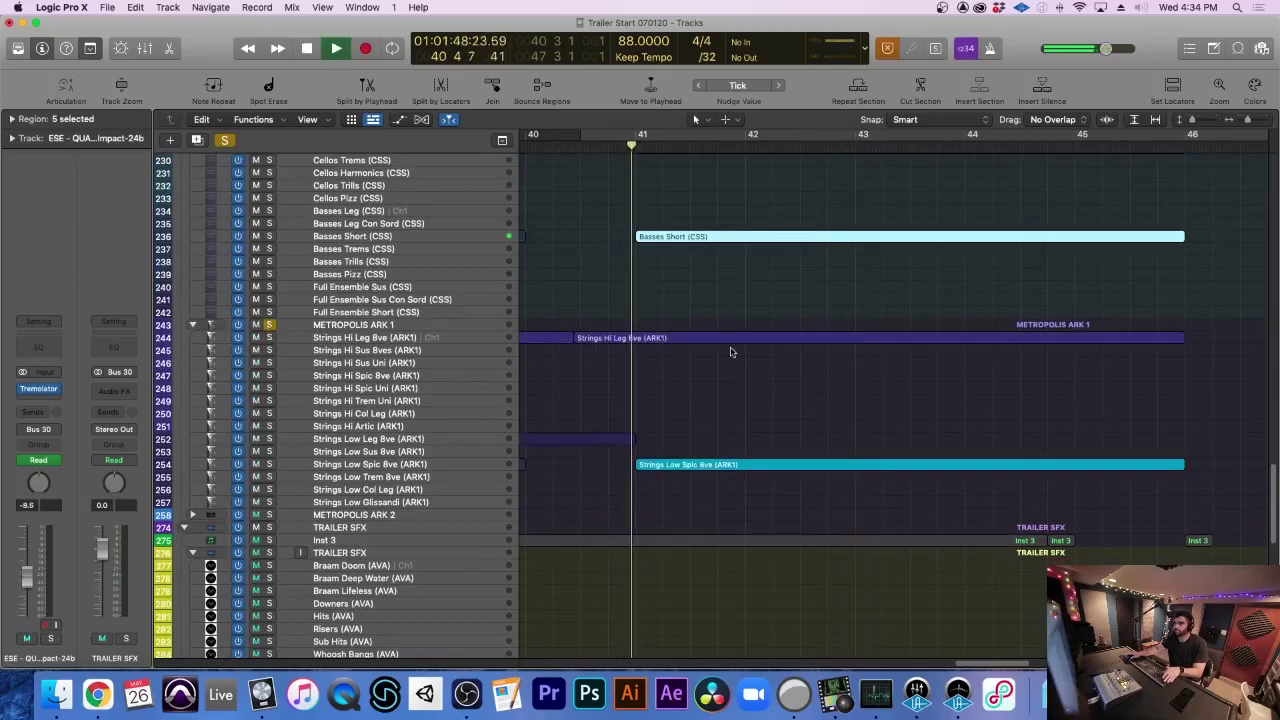
scroll(766, 352, "up", 2)
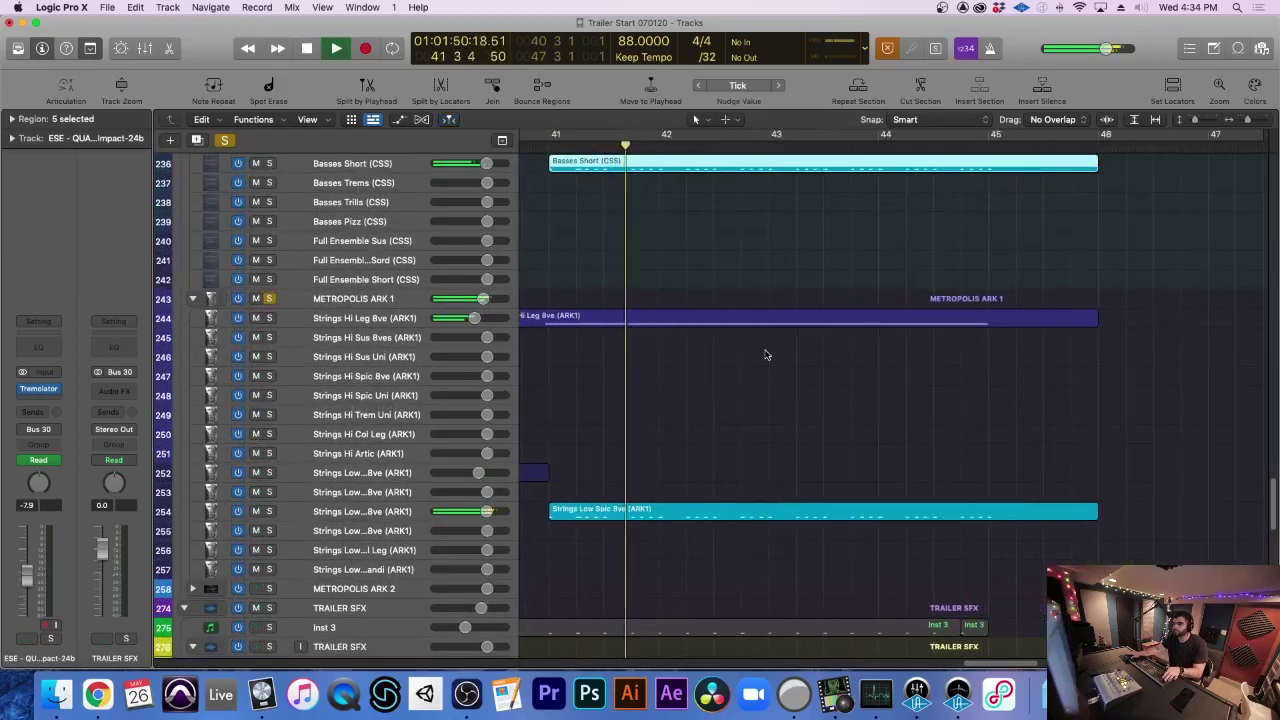
scroll(766, 352, "up", 1)
scroll(737, 495, "down", 5)
key("super+Left")
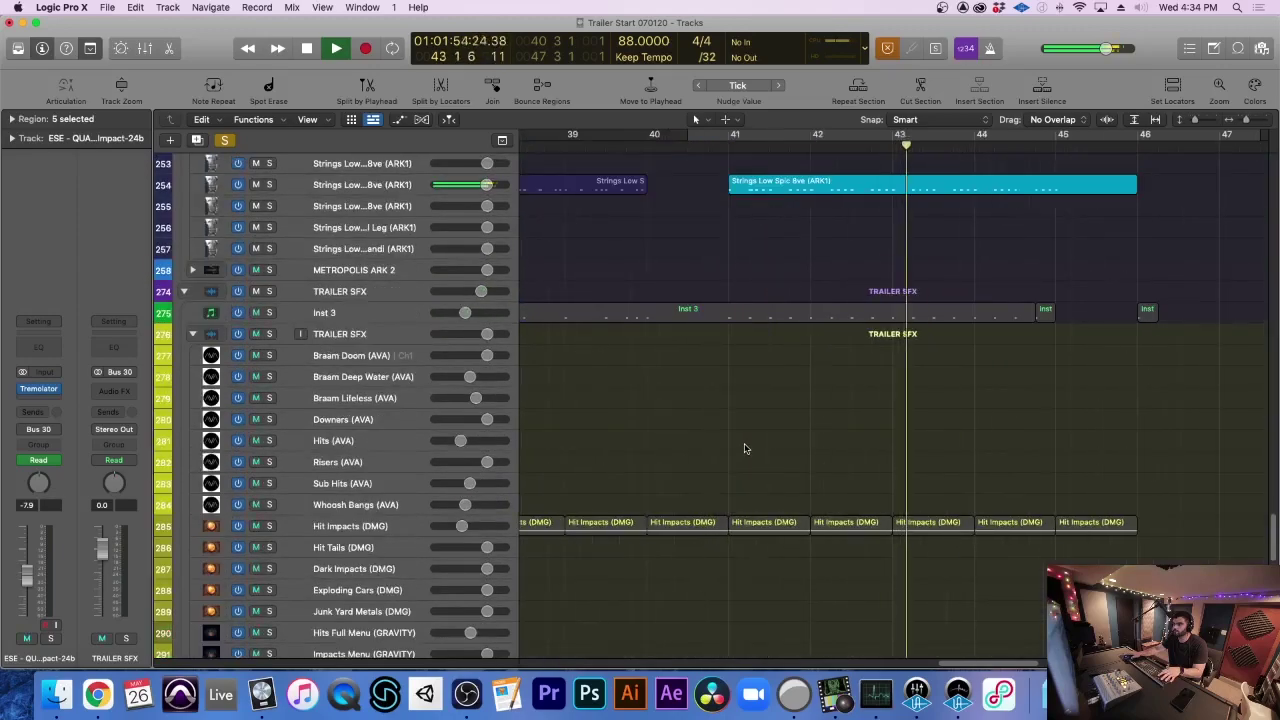
scroll(746, 447, "right", 2)
key("super+Up")
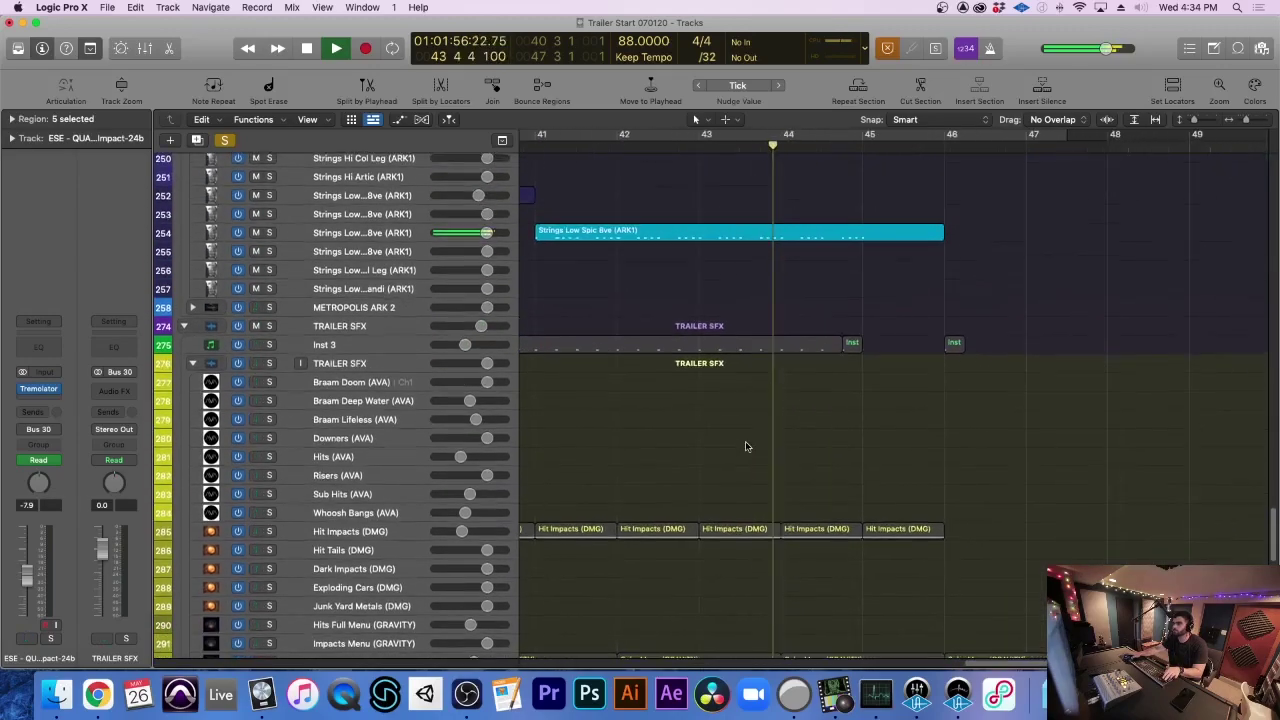
scroll(745, 447, "up", 3)
scroll(745, 447, "up", 3)
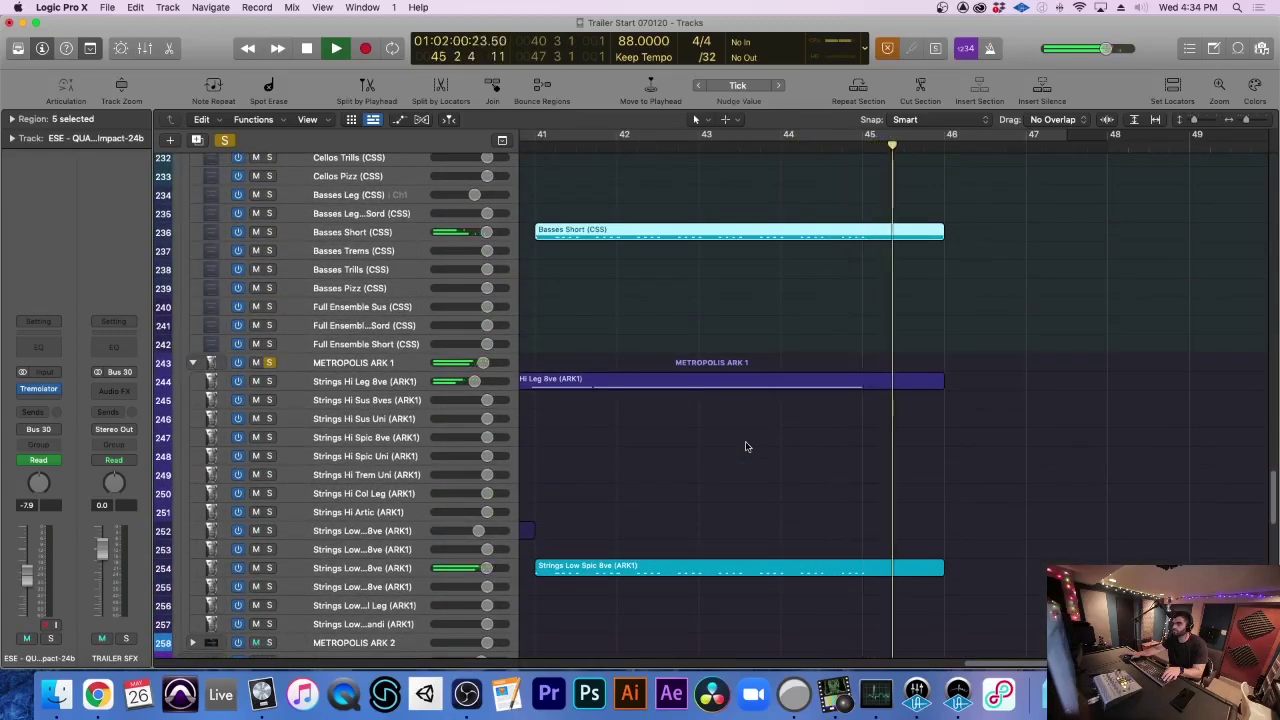
key("space")
Set the playhead in bar 40 and select the Bass Bones Short (ARK1) track among the METROPOLIS ARK 1 brass
scroll(710, 439, "left", 3)
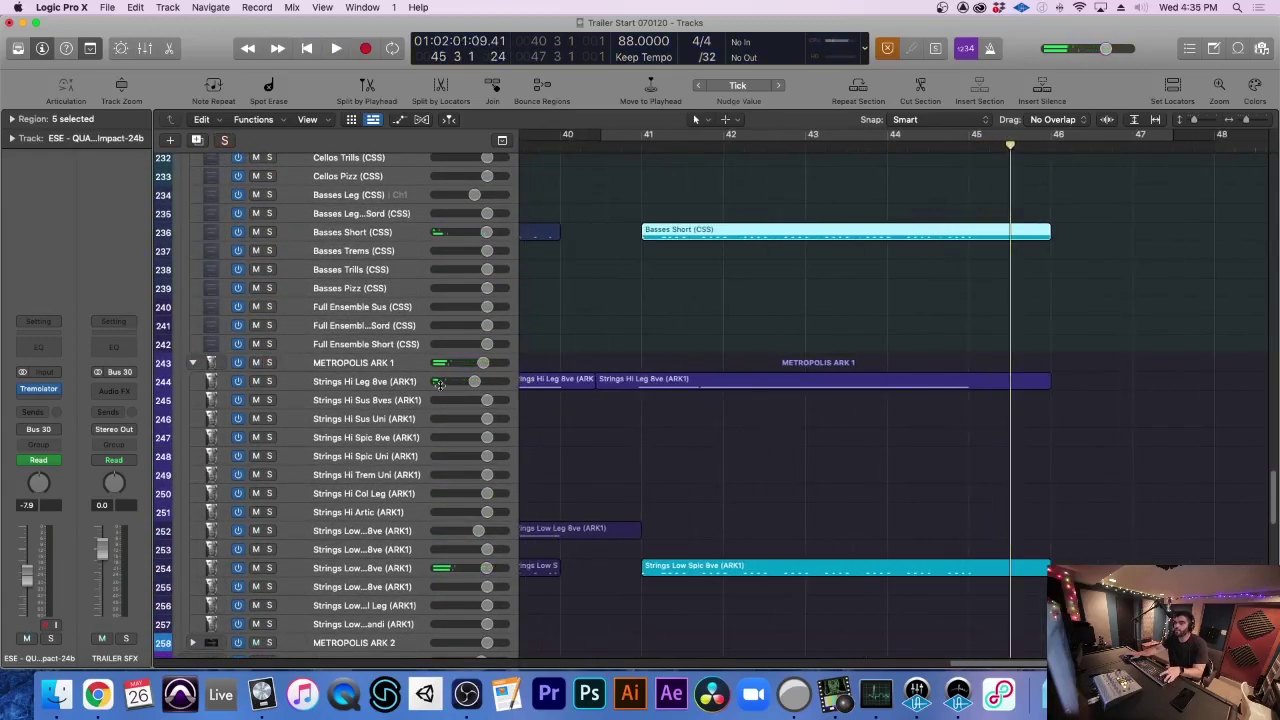
scroll(543, 423, "up", 20)
scroll(545, 425, "up", 20)
key("super+Down")
key("super+Down")
key("super+Down")
key("super+Down")
key("super+Down")
scroll(545, 422, "down", 10)
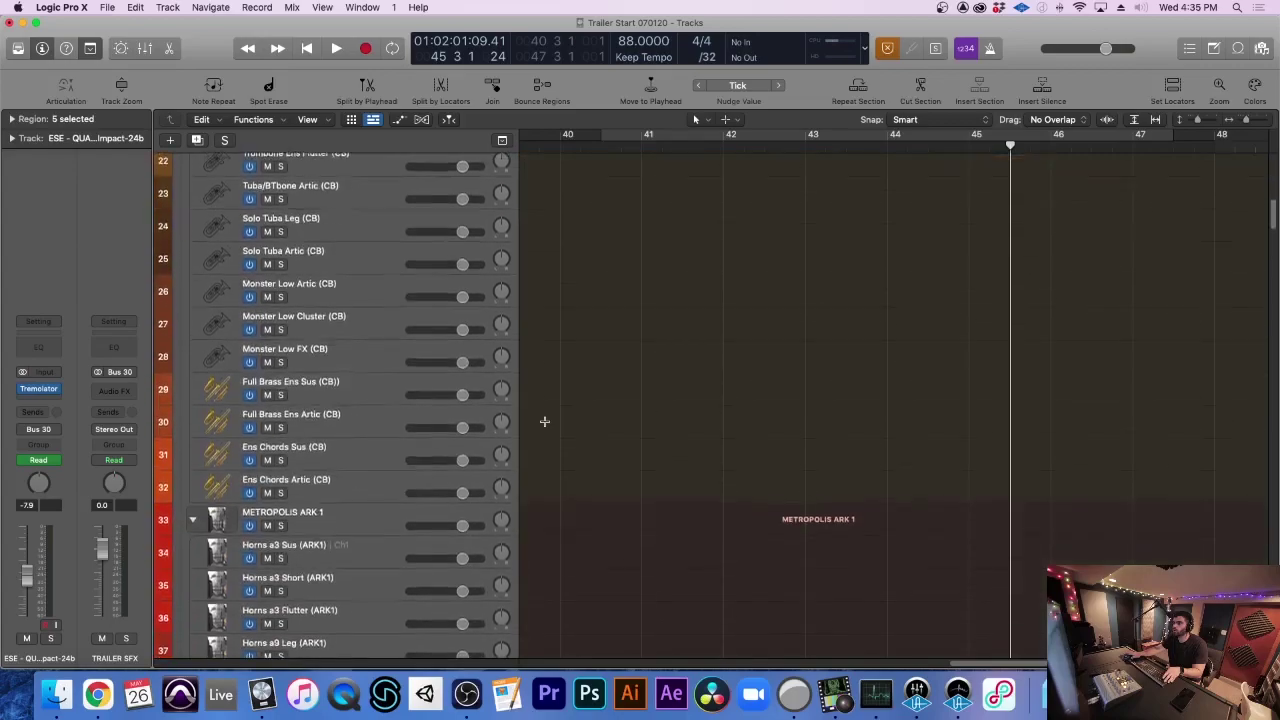
scroll(545, 425, "down", 5)
left_click(623, 147)
left_click(324, 531)
key("super+Left")
key("super+Left")
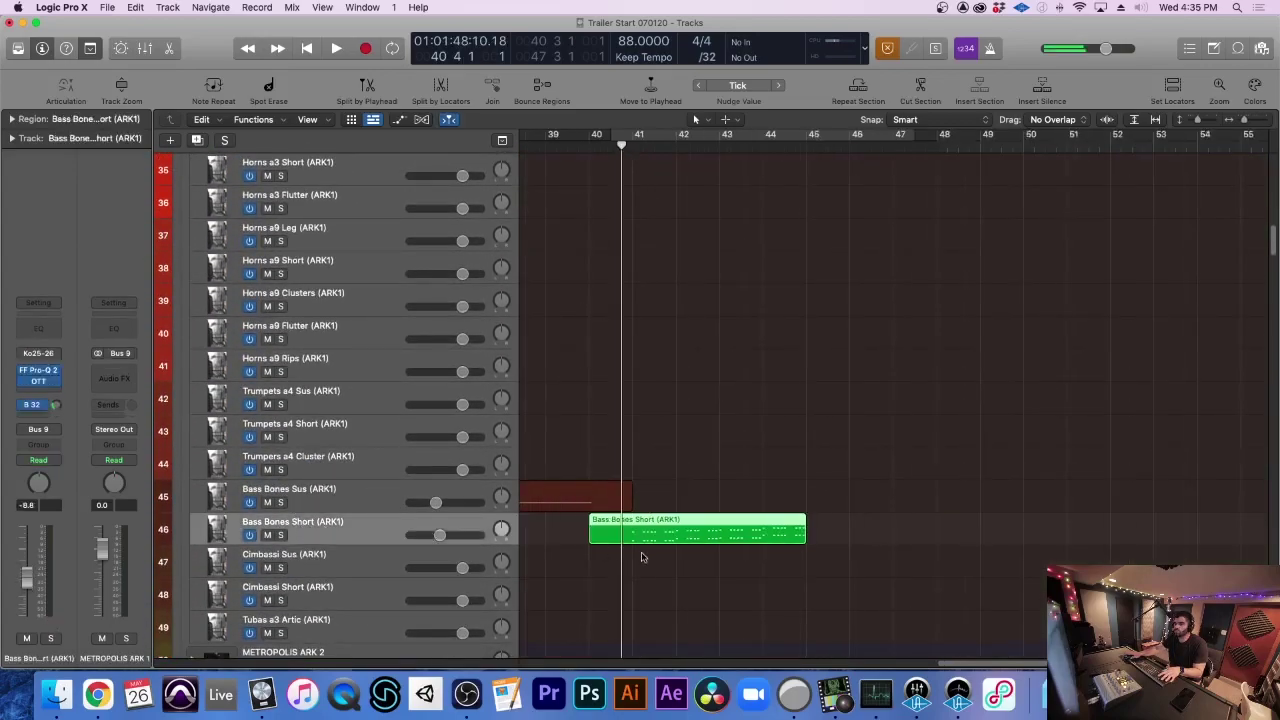
Compare the Bass Bones Sus (ARK1) and Bass Bones Short (ARK1) parts around bar 40 by selecting each in turn
key("super+Down")
key("super+Down")
scroll(637, 517, "left", 4)
left_click(334, 508)
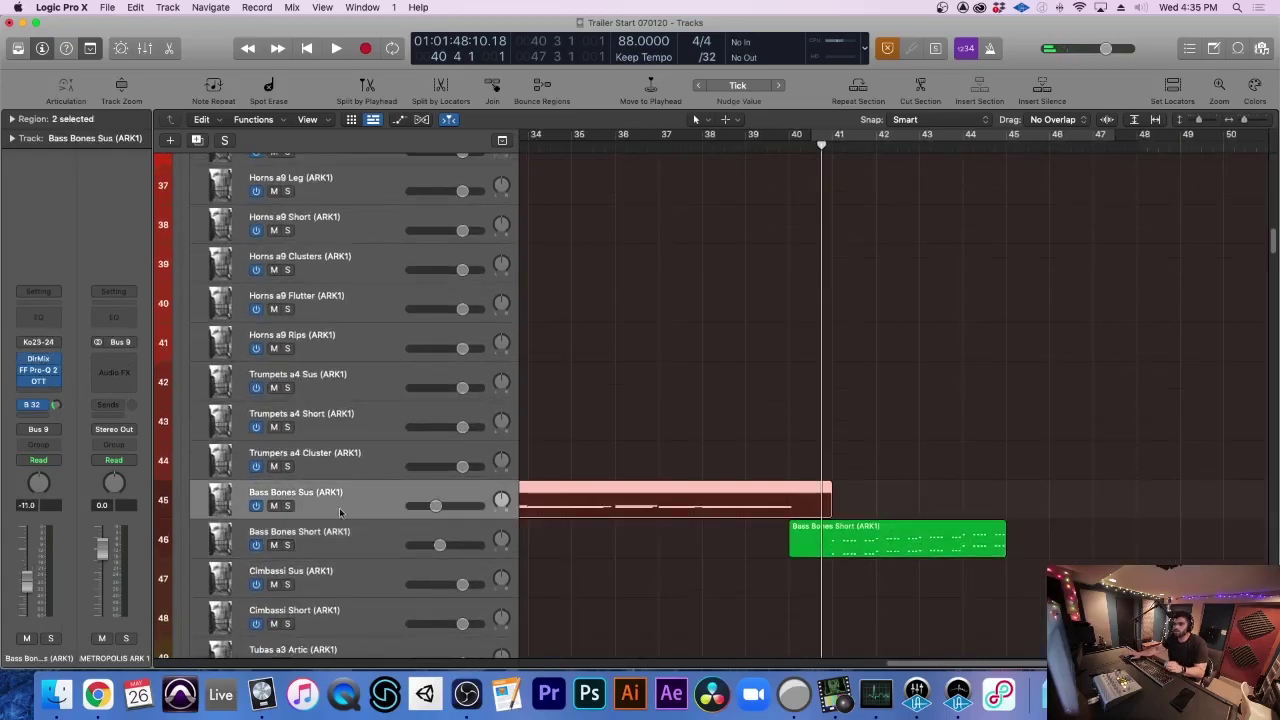
left_click(589, 536)
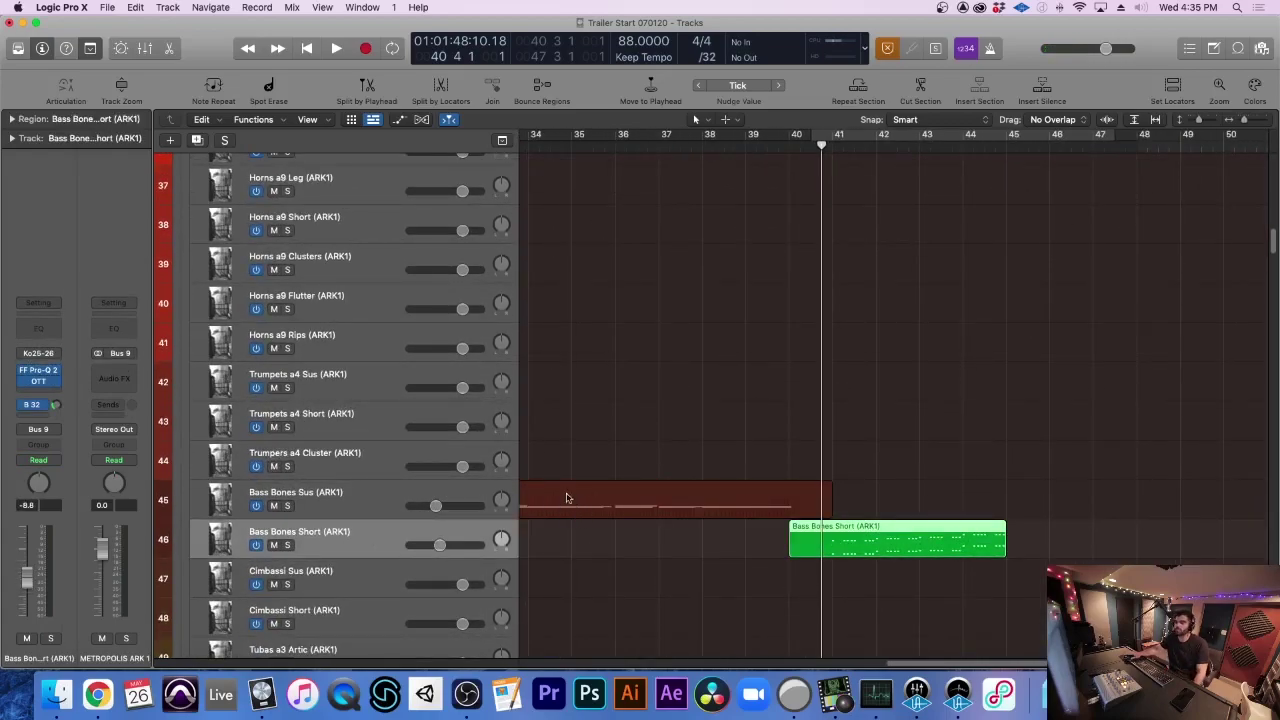
left_click(566, 497)
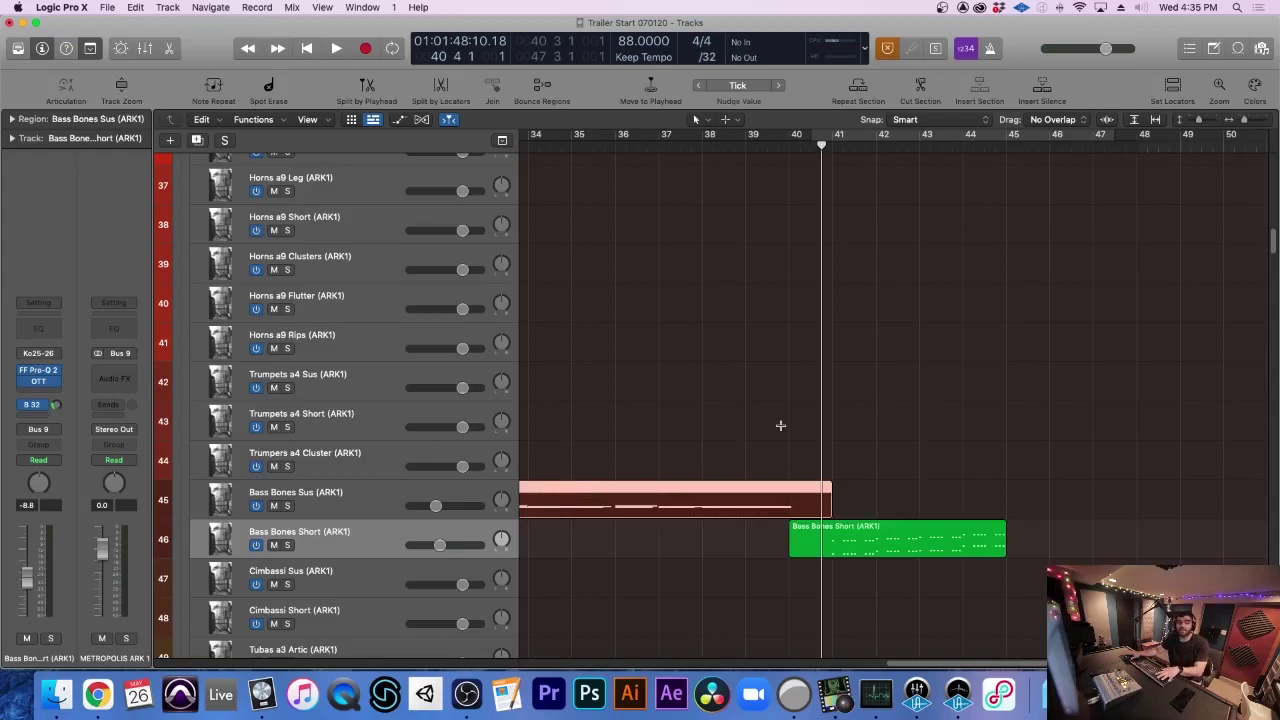
Solo the Bass Bones Short (ARK1) track and play it from bar 40
key("super+Right")
left_click(287, 545)
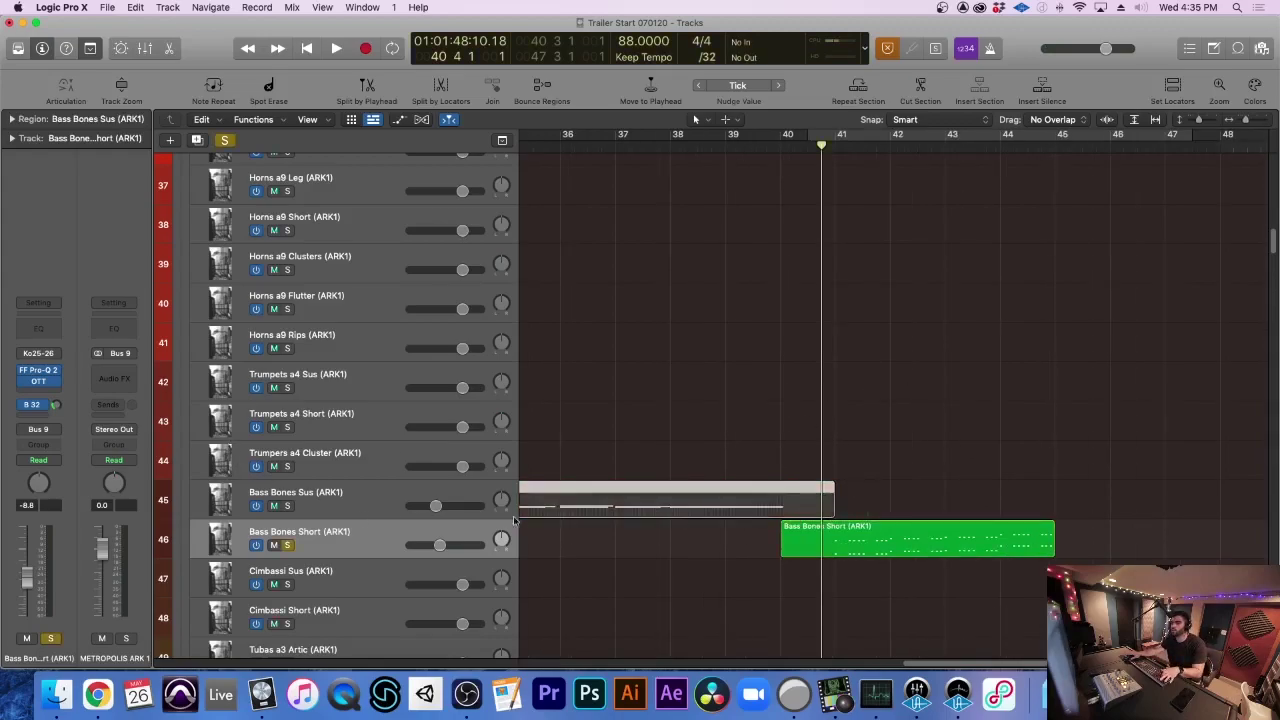
key("space")
key("super+Right")
key("super+Right")
key("super+Right")
scroll(574, 525, "right", 5)
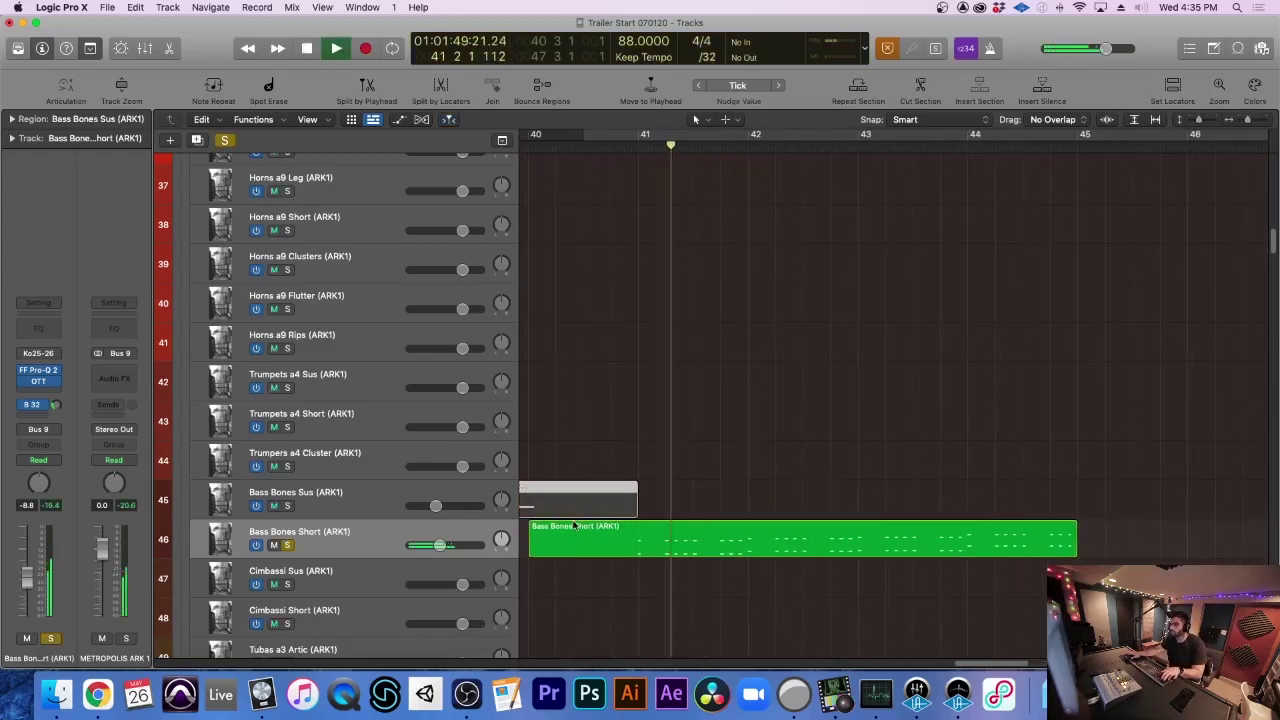
Unsolo the Bass Bones Short (ARK1) track, let the full mix play on to bar 43 and stop playback
left_click(287, 545)
key("super+Up")
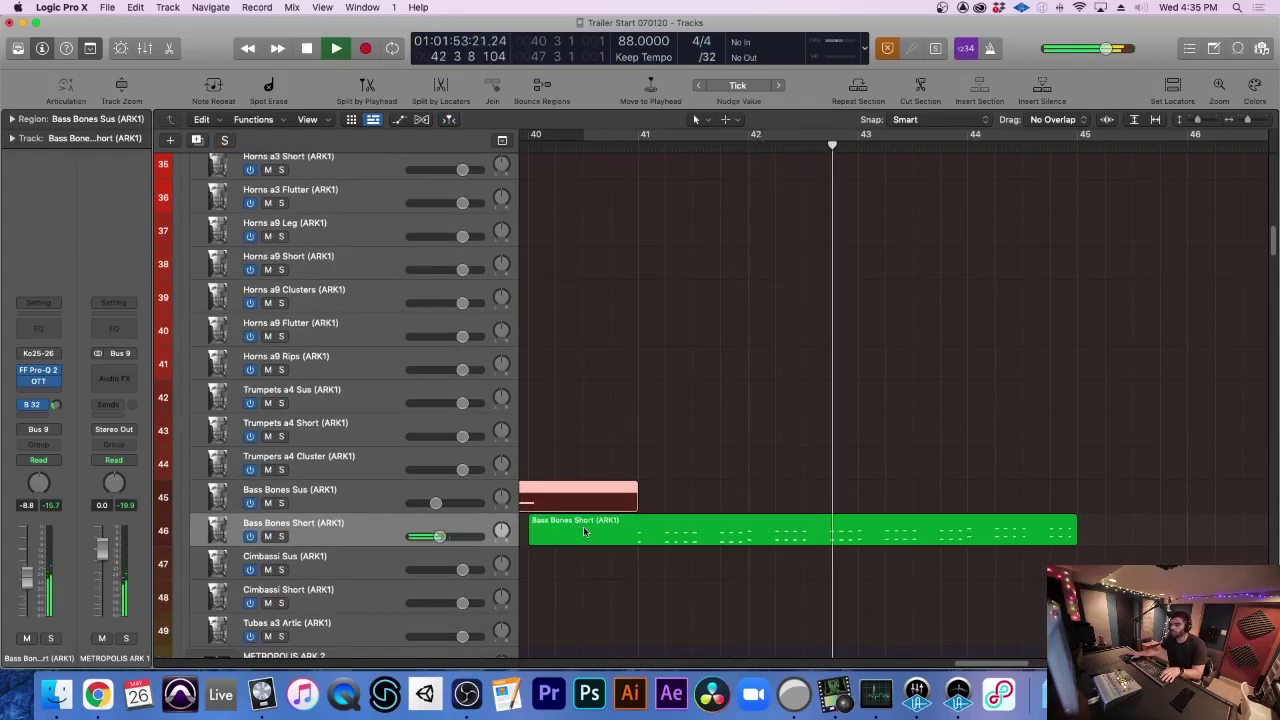
key("space")
Solo the 12 Horn Ens Leg (CB) track in the CINEBRASS group and play it from the end of bar 40
scroll(590, 530, "up", 10)
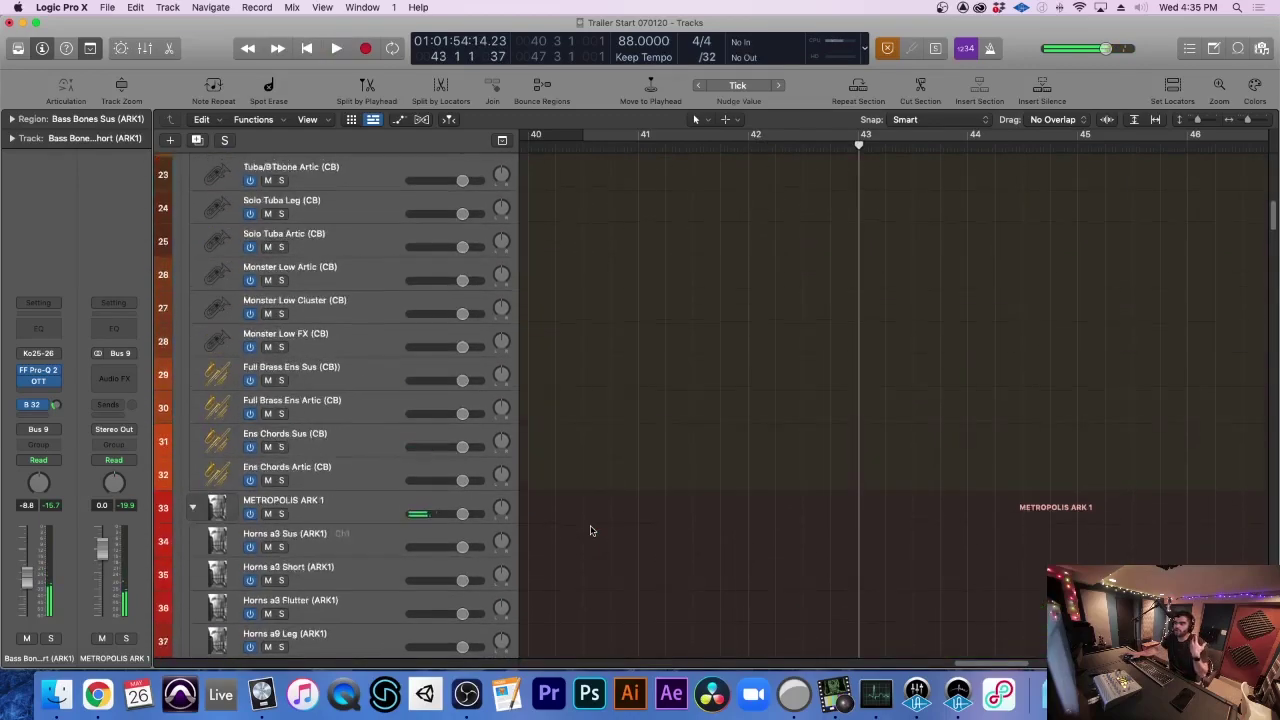
scroll(590, 530, "up", 8)
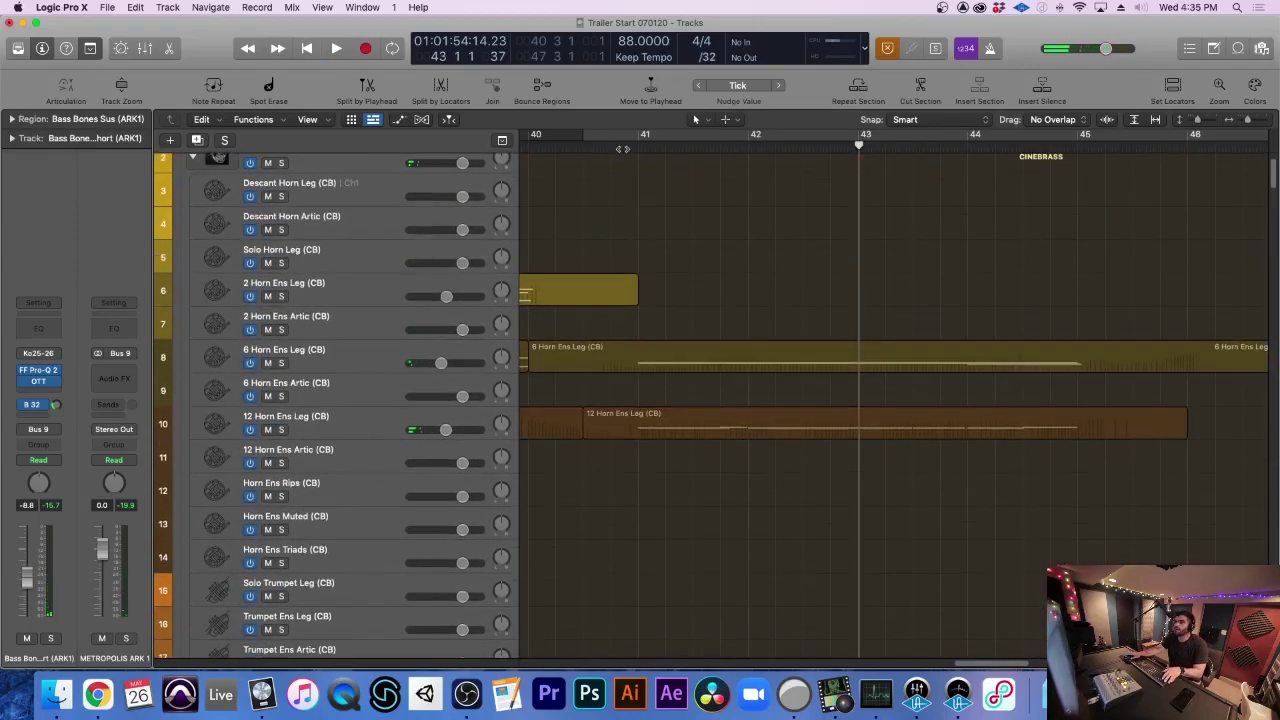
left_click(281, 429)
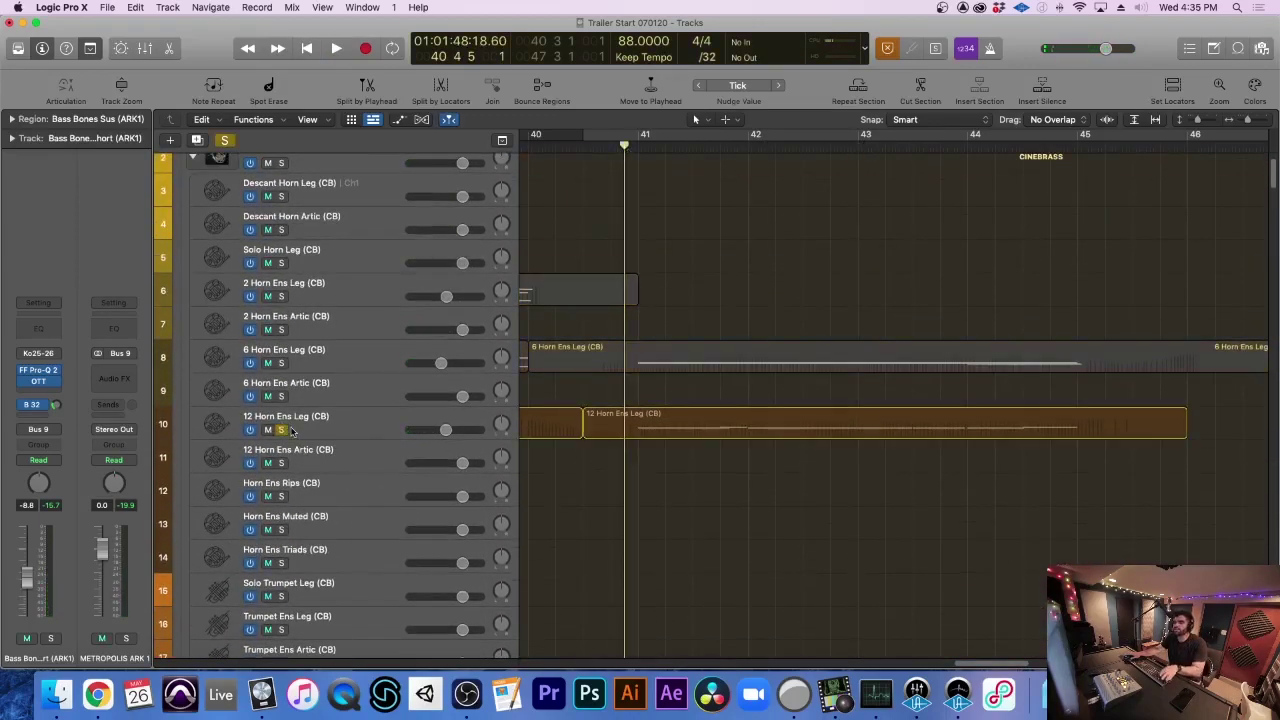
key("space")
key("super+Left")
scroll(720, 529, "right", 3)
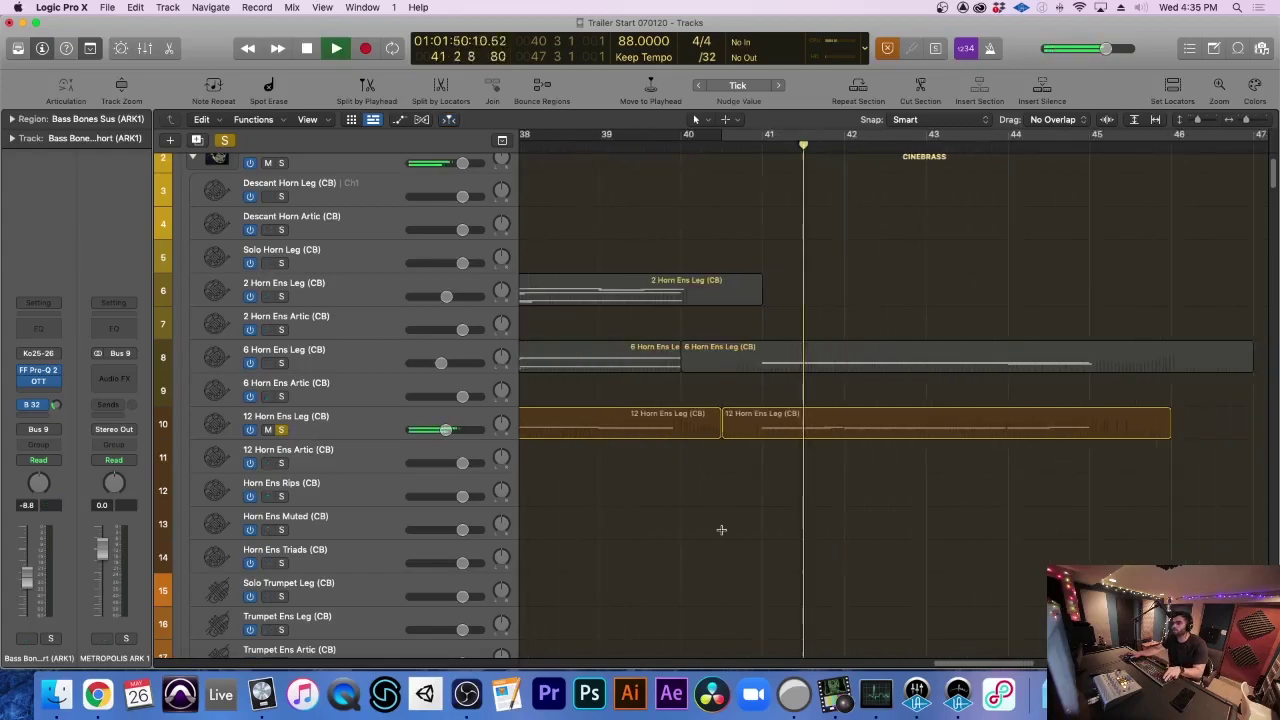
scroll(721, 530, "up", 3)
scroll(720, 529, "right", 3)
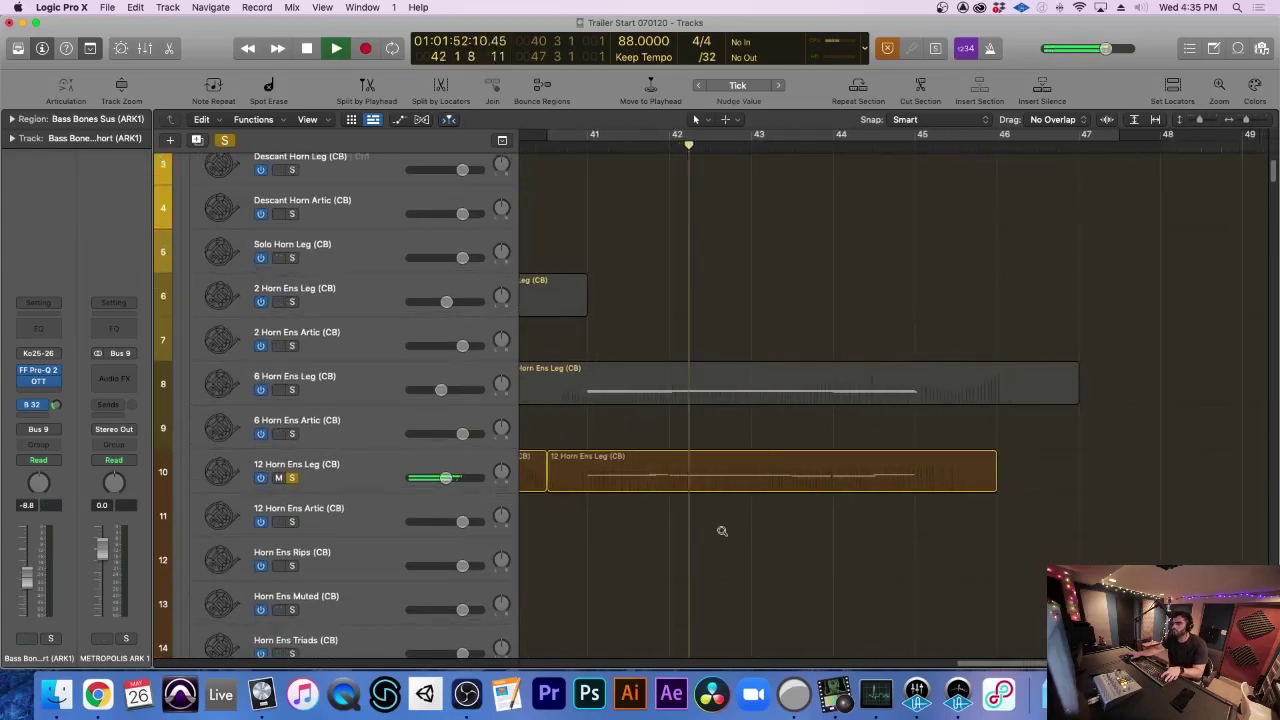
scroll(720, 529, "up", 2)
Add 6 Horn Ens Leg (CB) to the solo, play both horn tracks into bar 45, stop and unsolo both
left_click(292, 388)
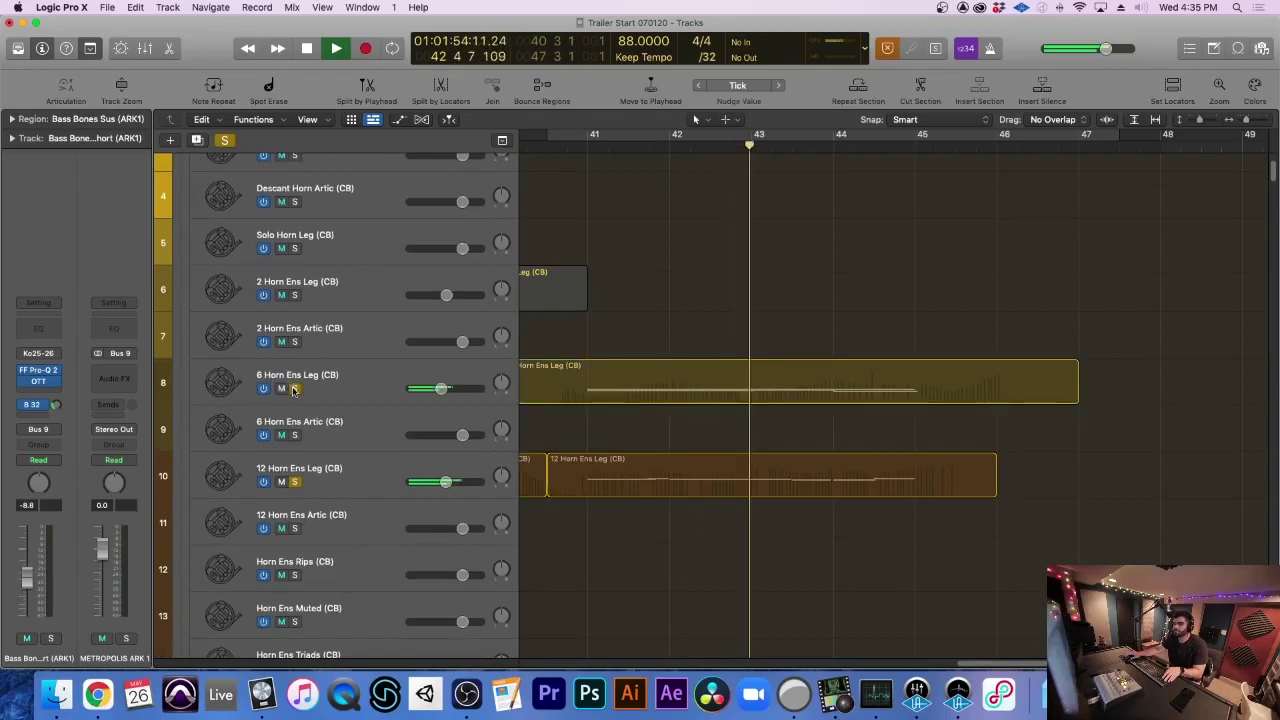
scroll(734, 489, "up", 2)
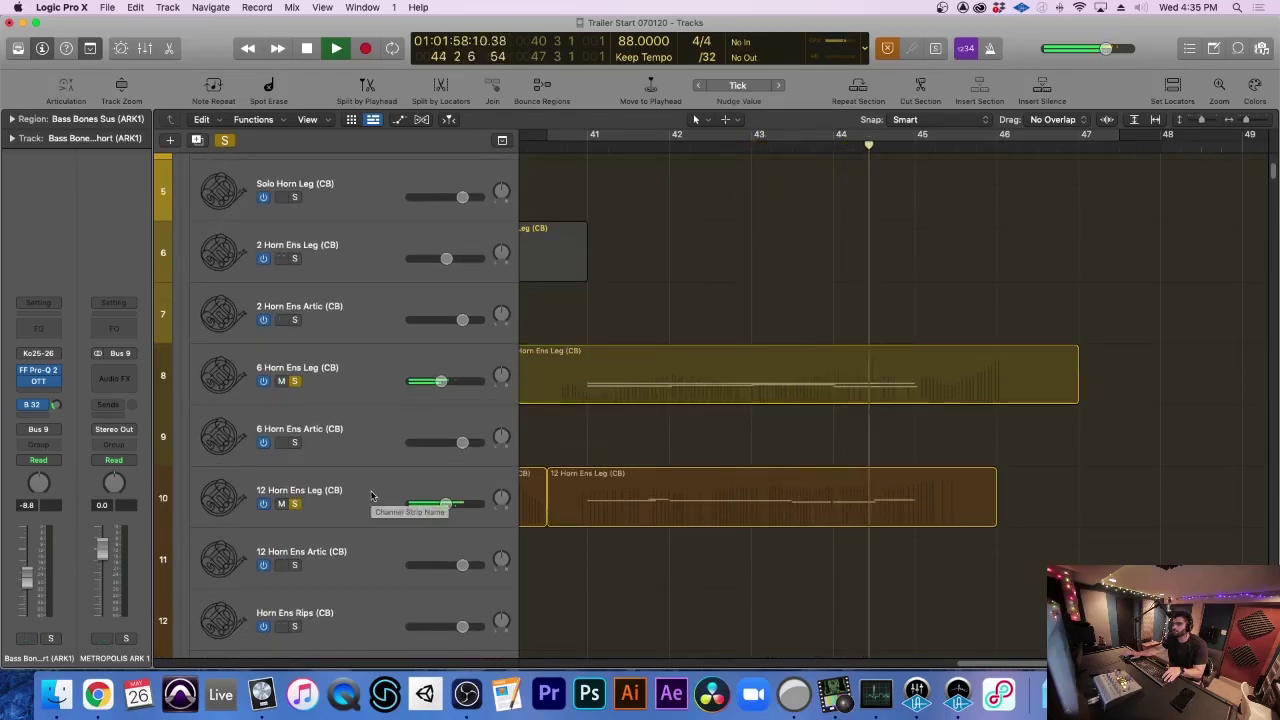
scroll(711, 637, "down", 2)
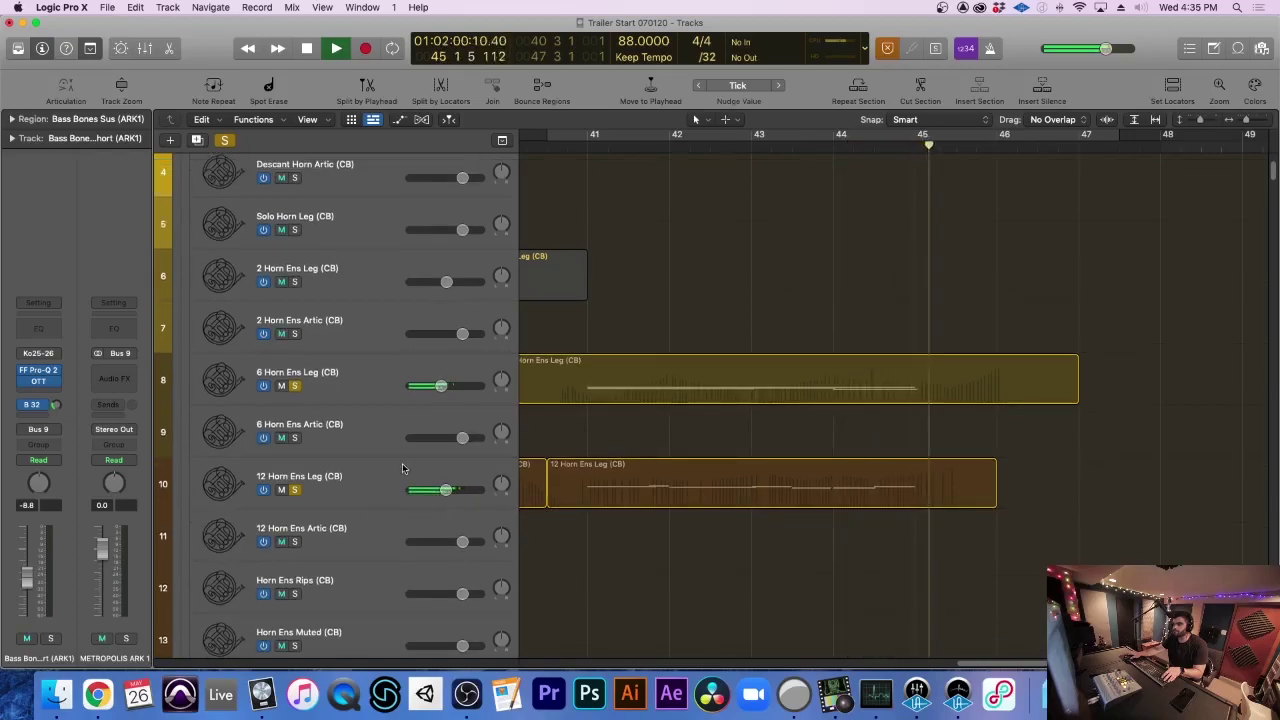
key("space")
left_click(295, 386)
scroll(523, 451, "down", 2)
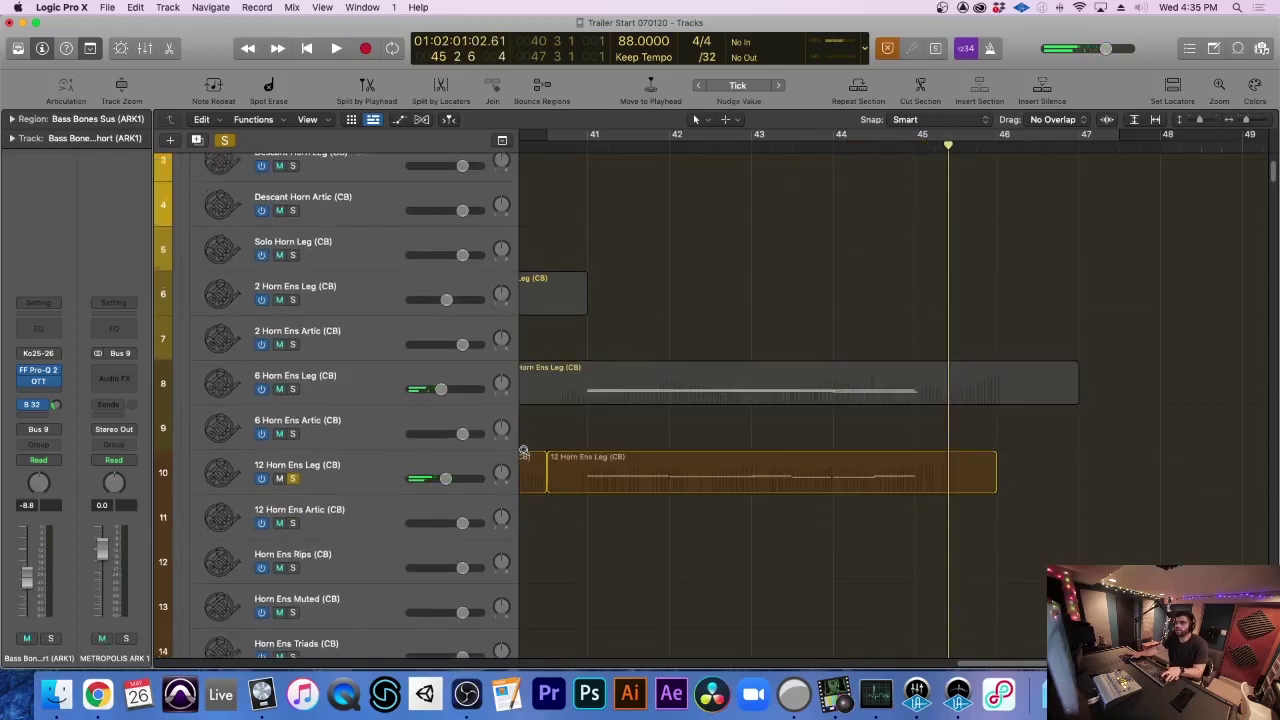
left_click(292, 478)
Play the full mix from bar 40 into bar 42 while moving to the percussion tracks, and stop playback
left_click(568, 145)
key("space")
scroll(610, 483, "down", 3)
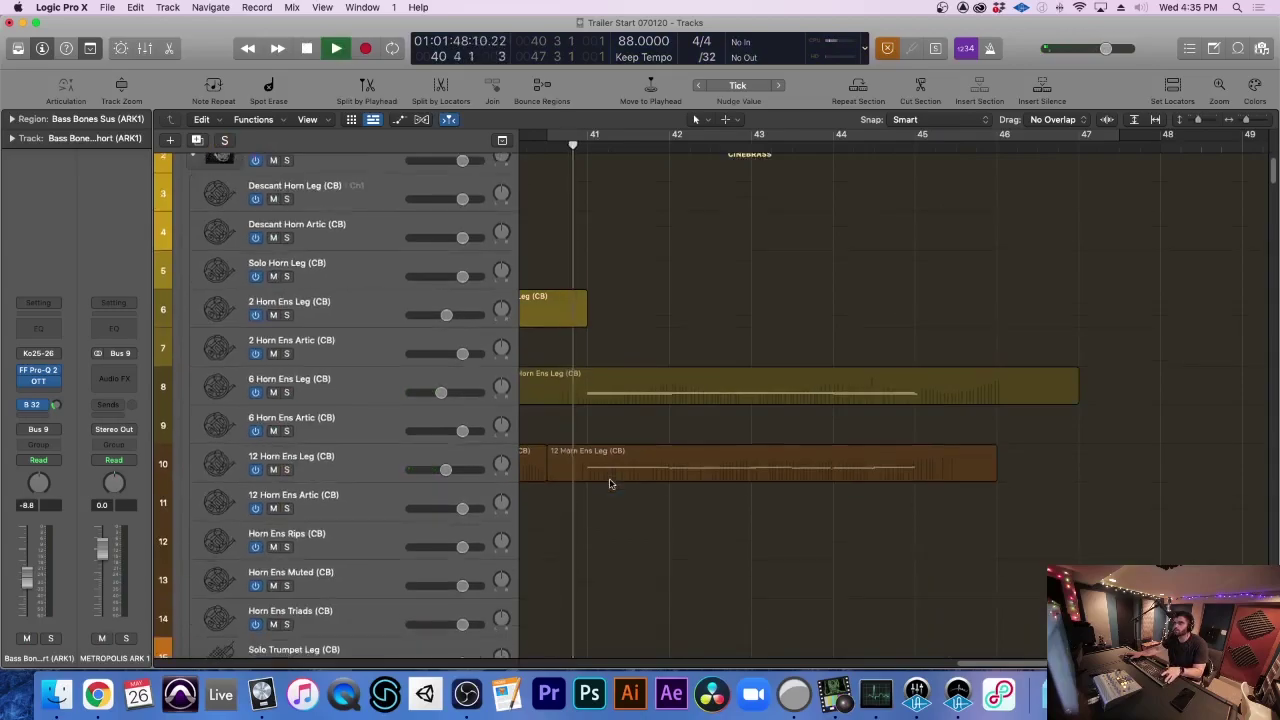
scroll(610, 481, "left", 3)
scroll(610, 480, "down", 2)
scroll(609, 480, "down", 15)
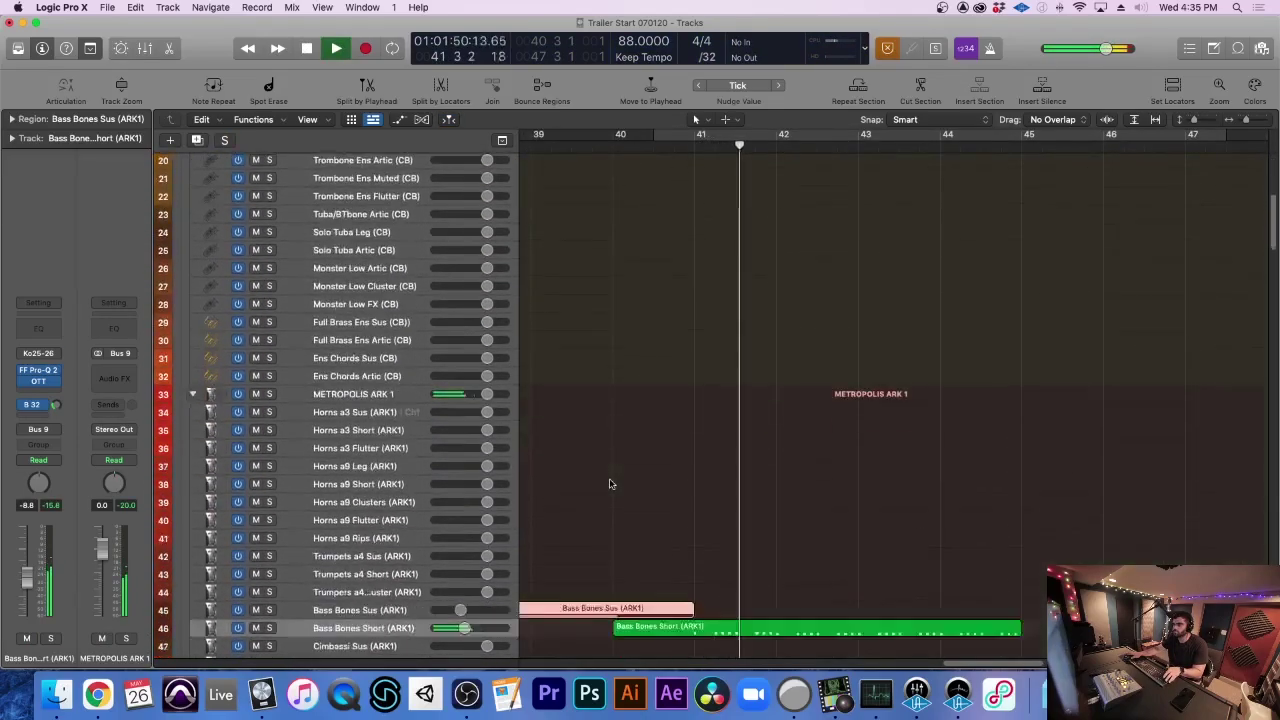
scroll(609, 484, "down", 6)
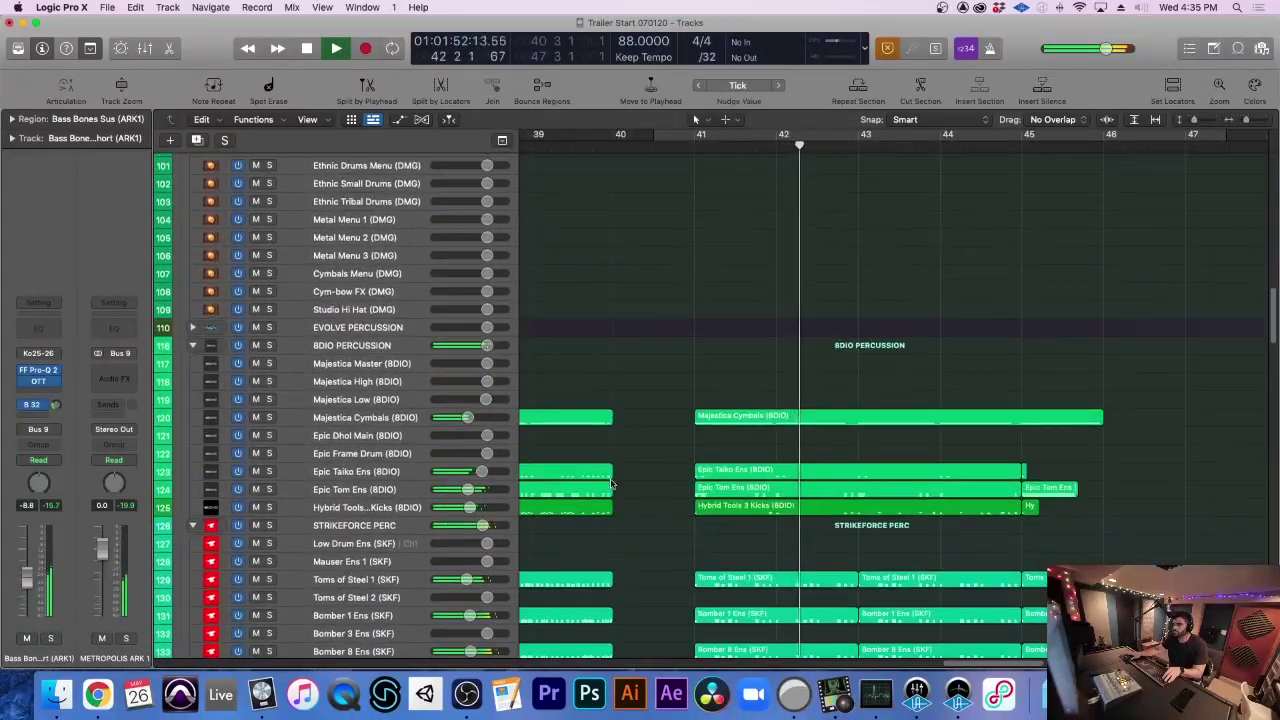
scroll(609, 485, "right", 2)
key("space")
Solo the EPIC PERCUSSION stack, play it from bar 40 through bar 45 while reviewing its percussion parts, and stop playback
scroll(281, 345, "up", 5)
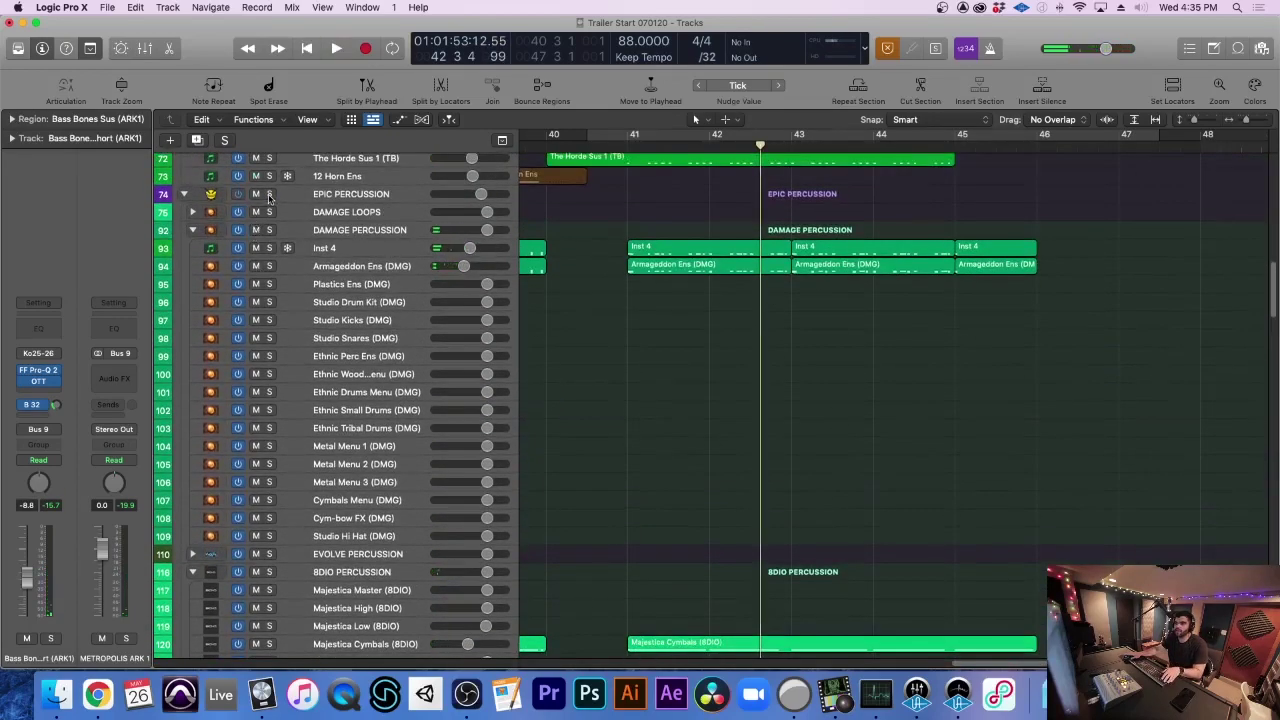
left_click(269, 194)
left_click(608, 140)
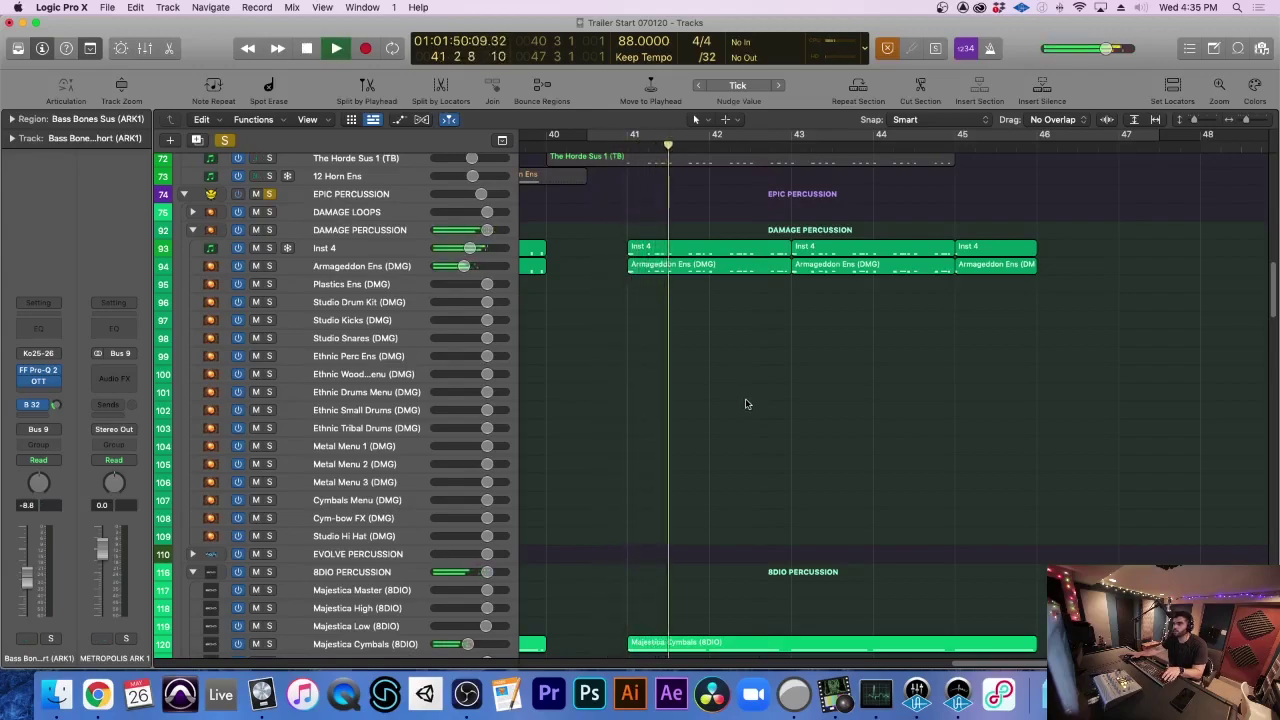
scroll(747, 402, "down", 3)
scroll(747, 402, "down", 5)
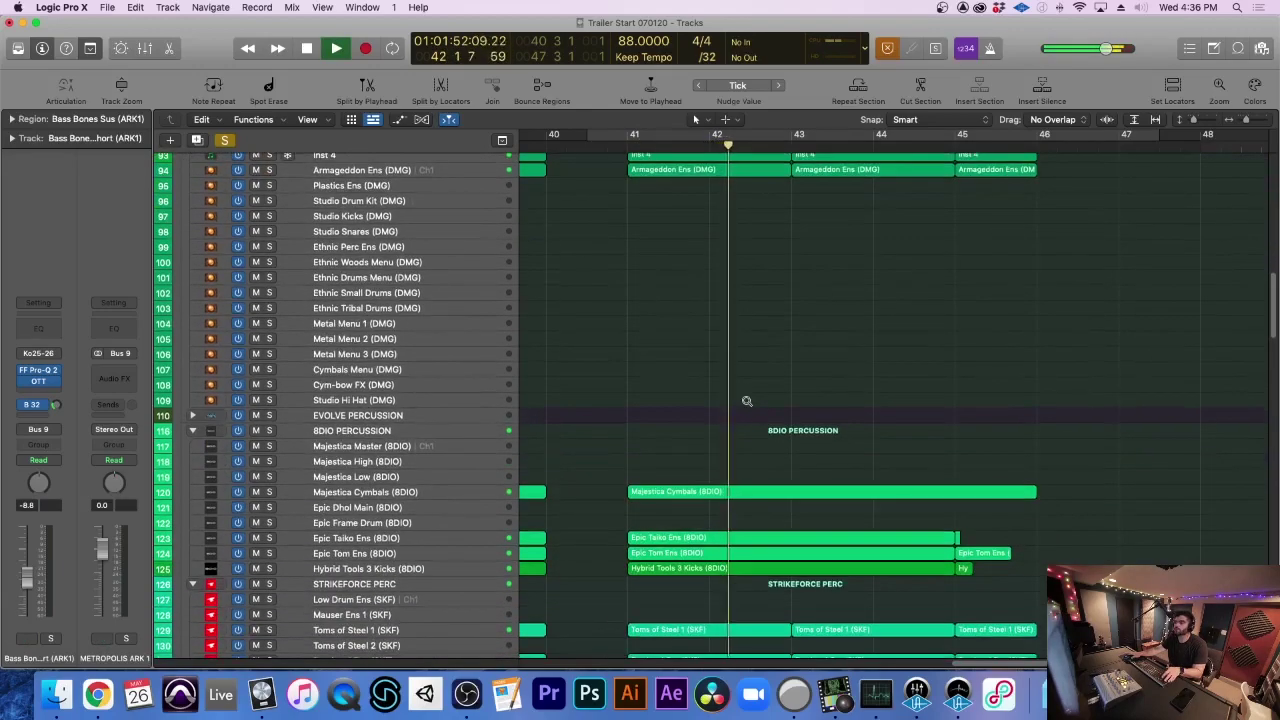
scroll(746, 403, "up", 2)
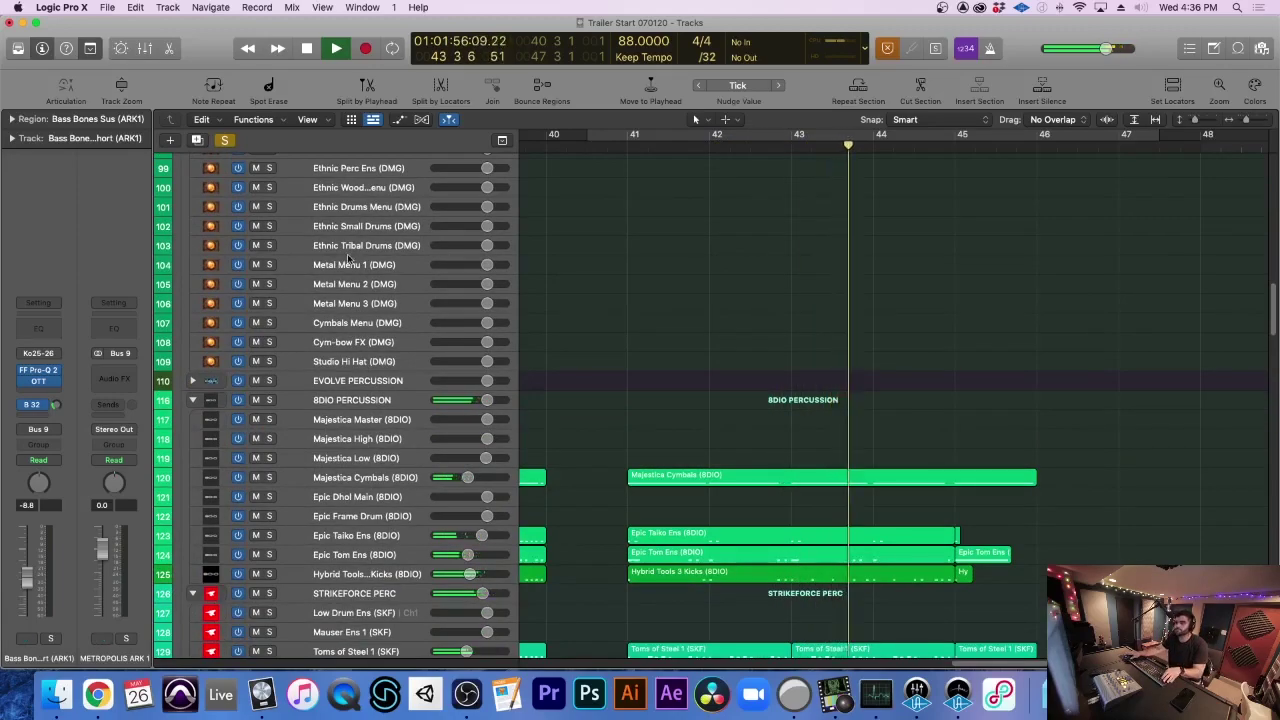
scroll(846, 400, "down", 2)
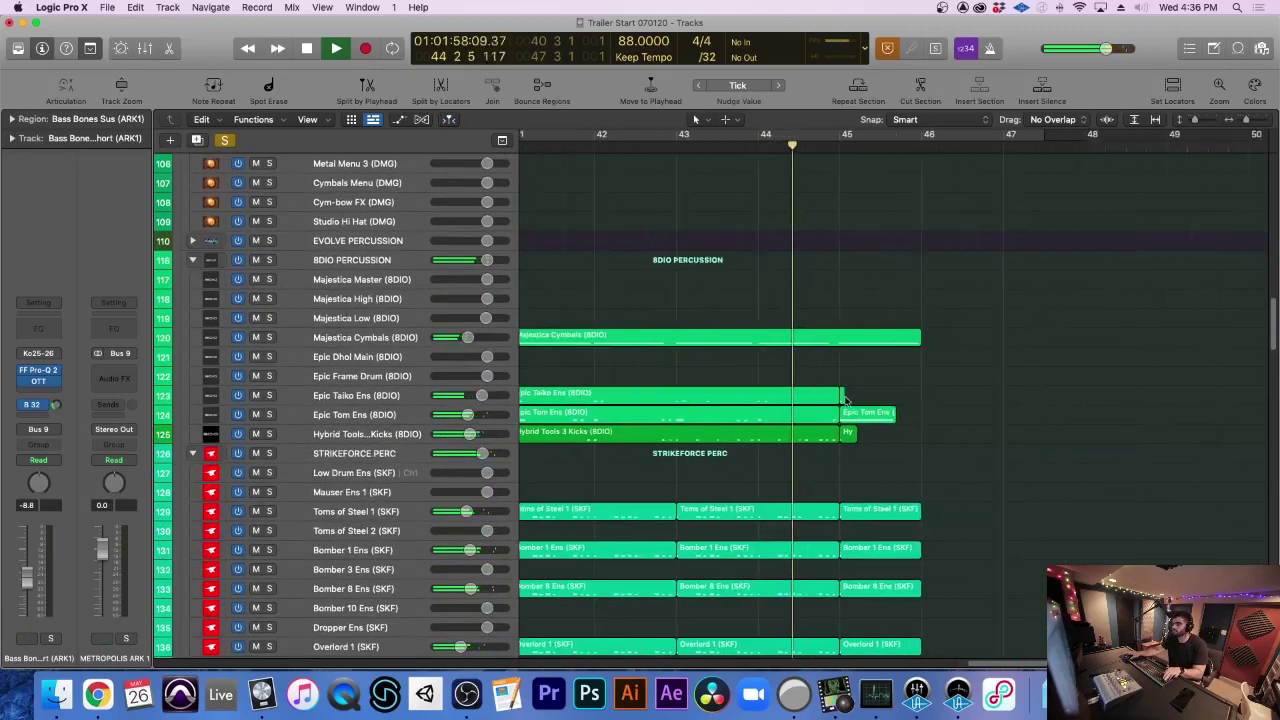
scroll(740, 380, "down", 4)
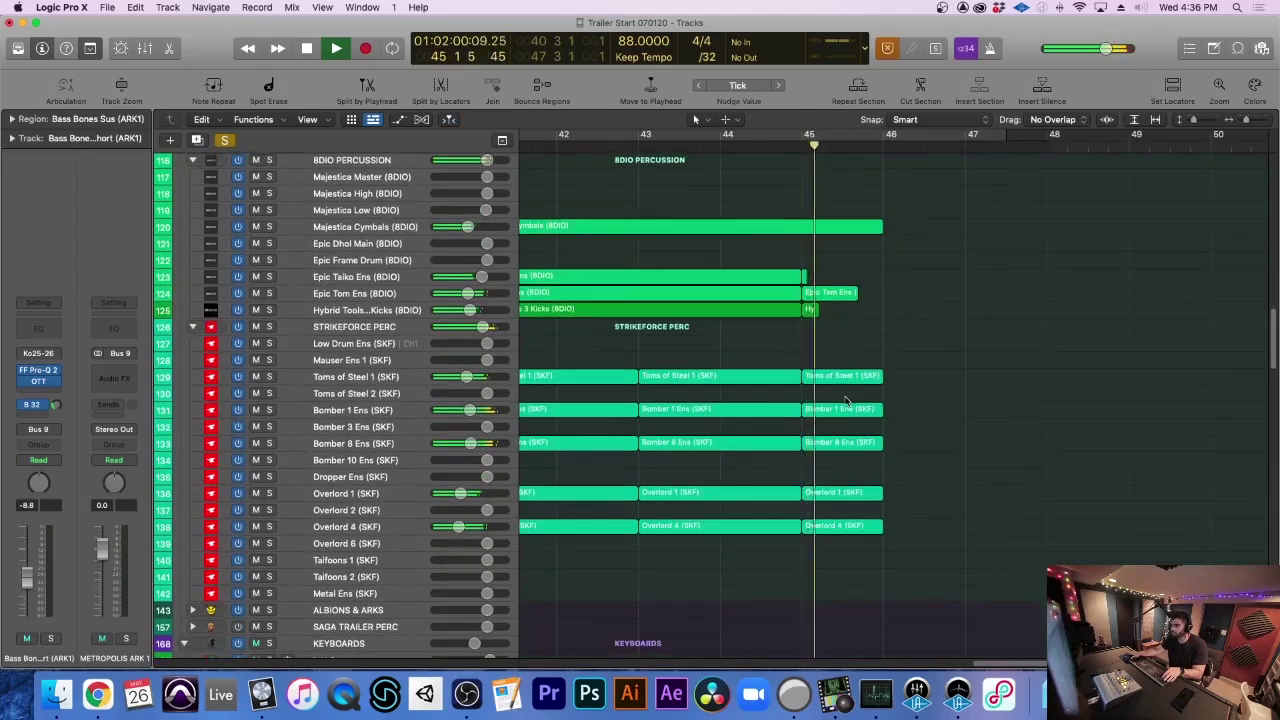
scroll(624, 362, "left", 4)
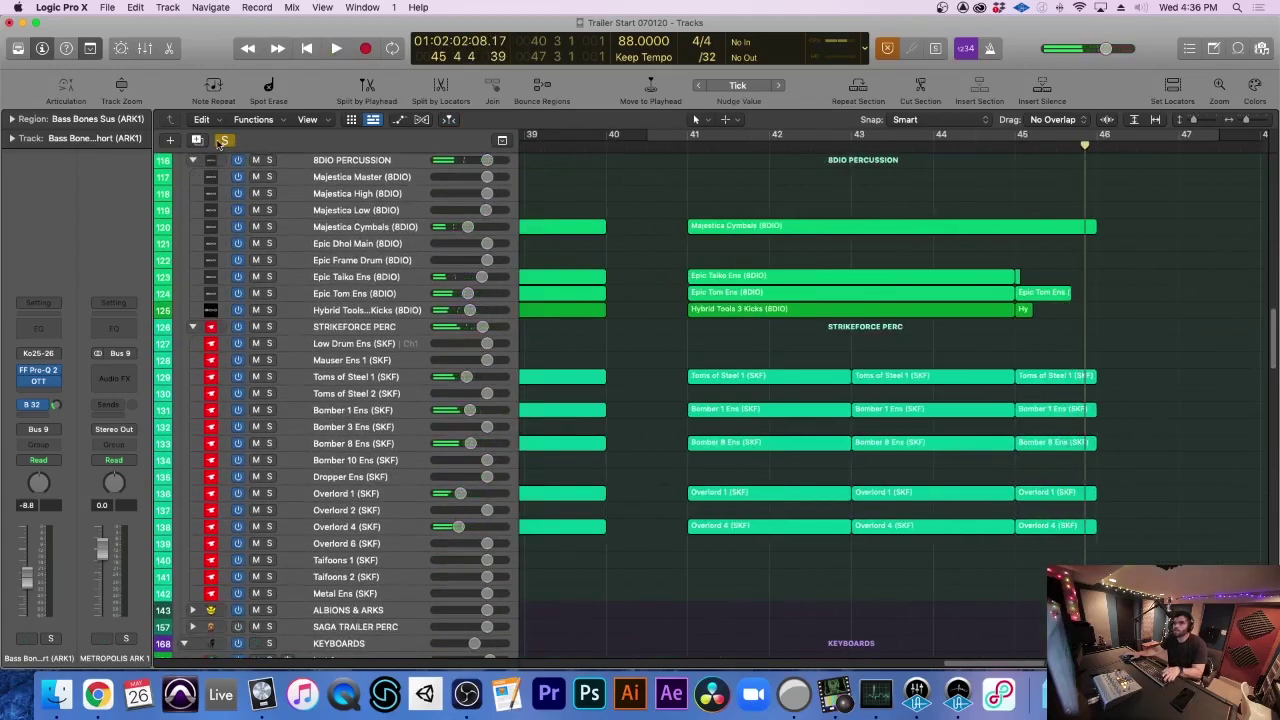
Set the playhead at bar 41, solo the outer TRAILER SFX stack and start playback
scroll(760, 307, "down", 15)
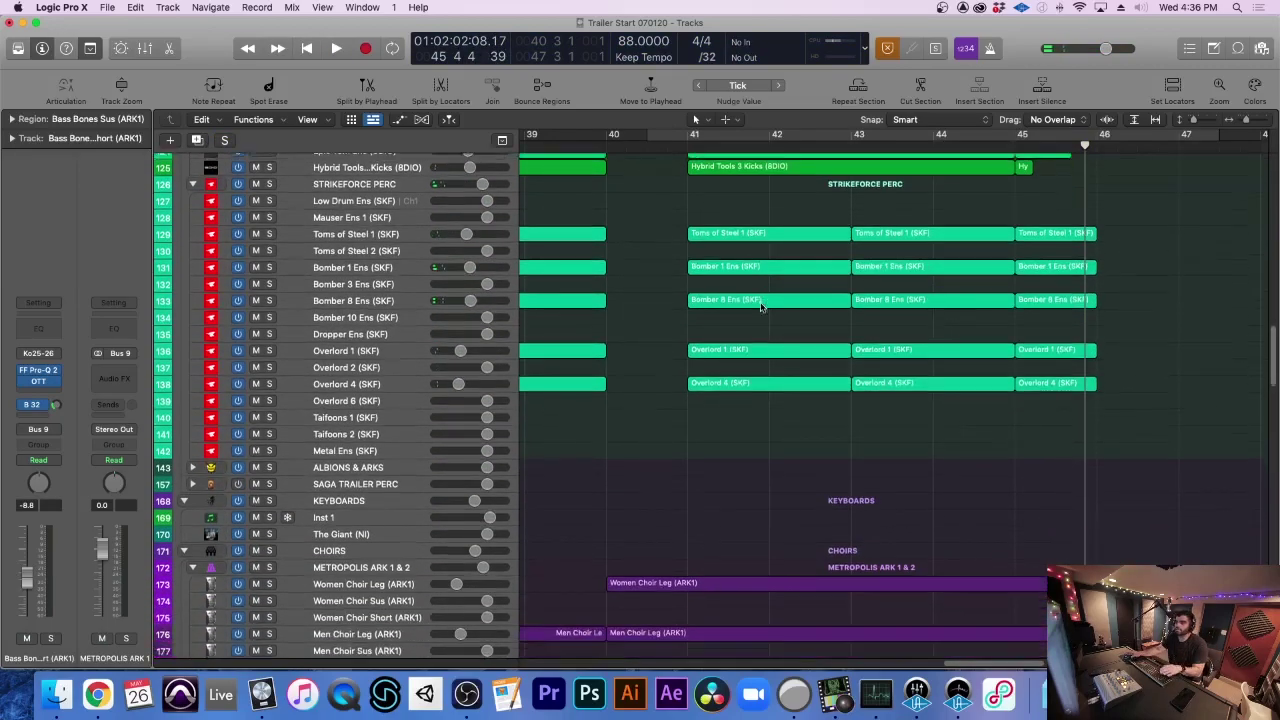
scroll(761, 304, "down", 15)
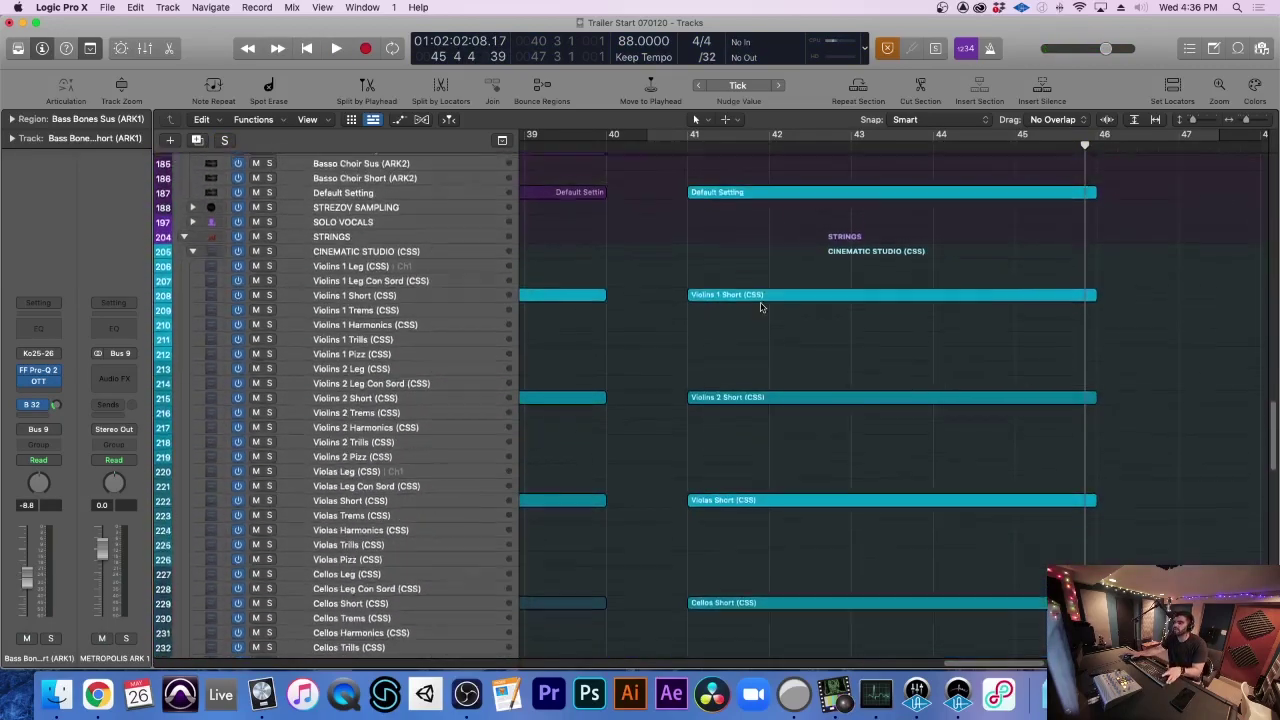
scroll(761, 306, "up", 5)
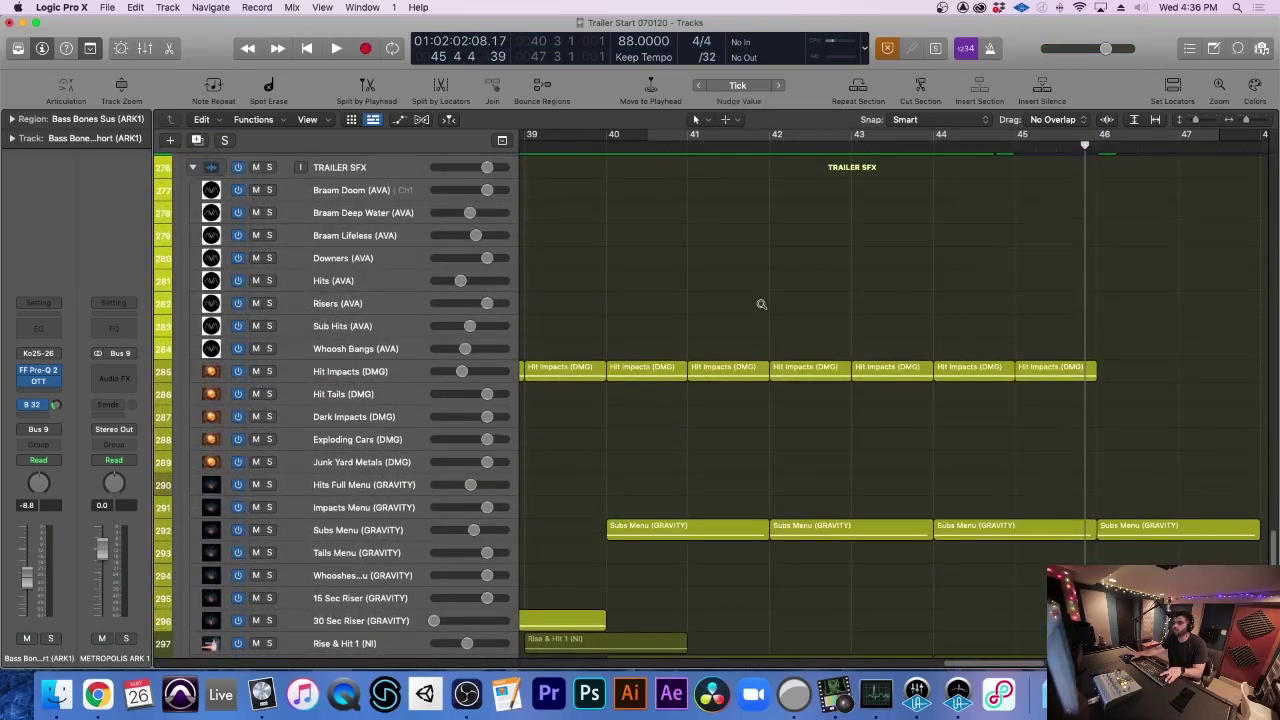
left_click(684, 150)
scroll(520, 344, "down", 3)
scroll(520, 344, "up", 5)
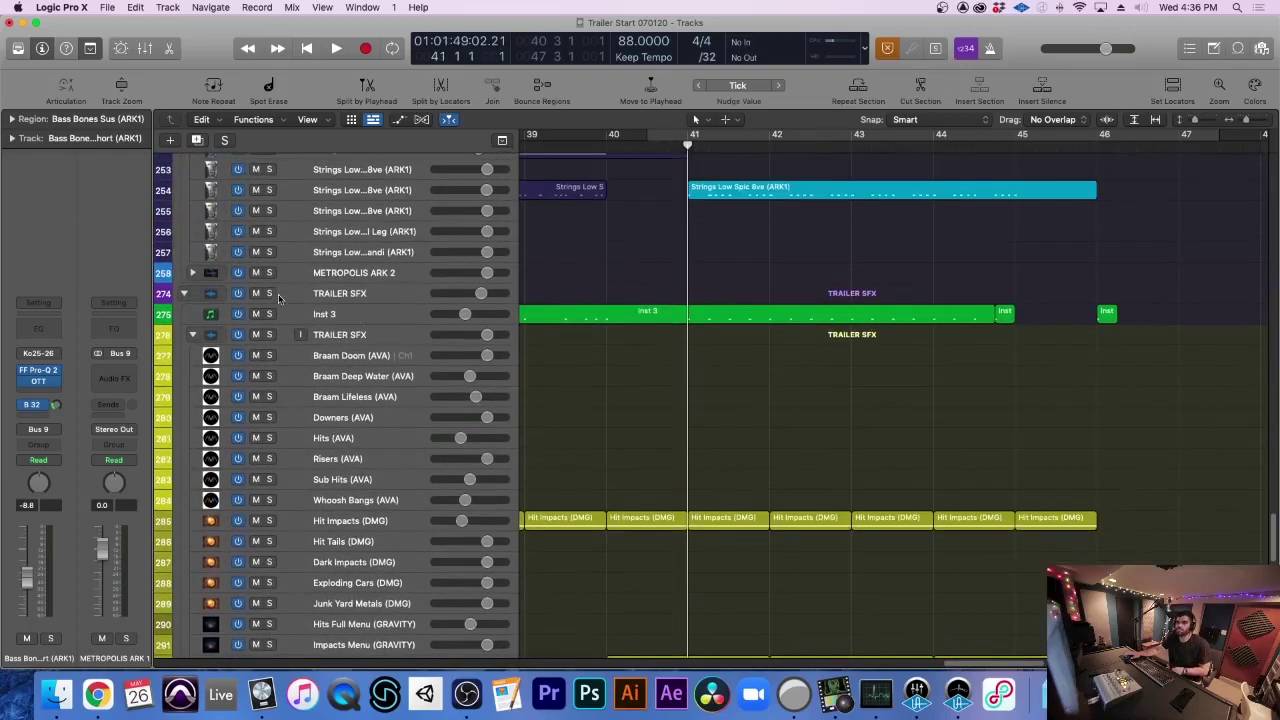
left_click(268, 293)
key("space")
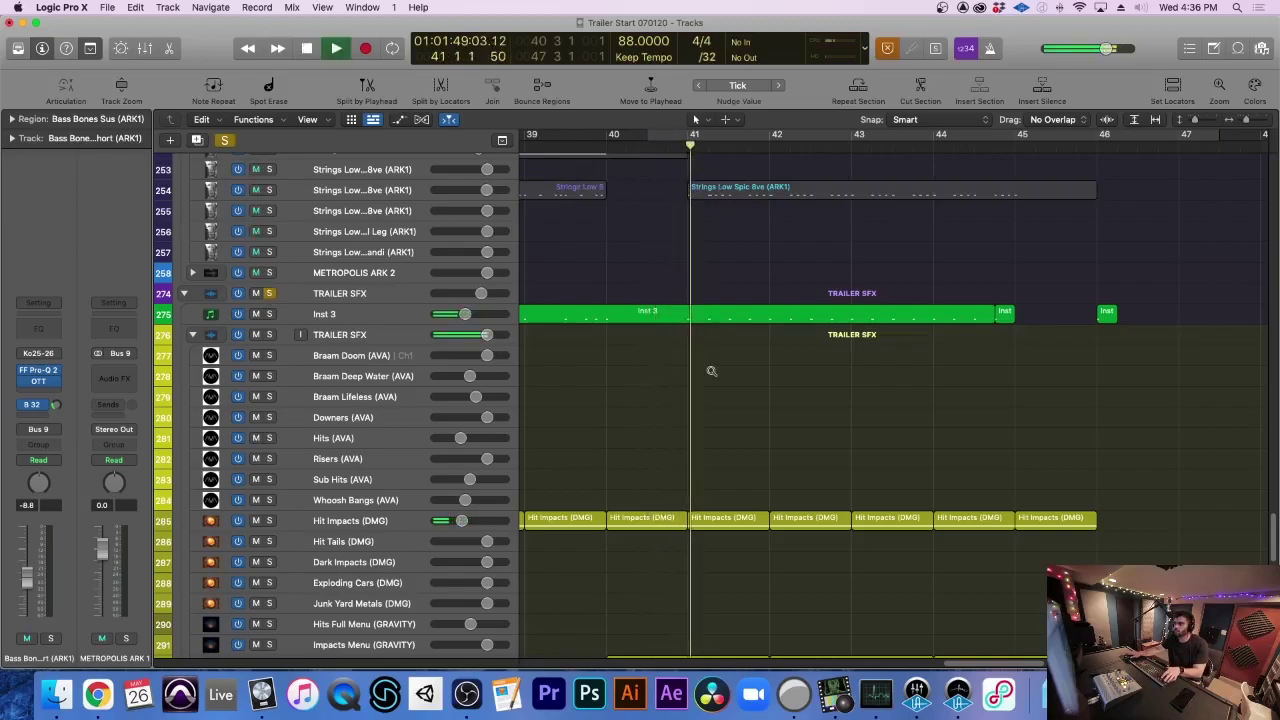
Review the soloed TRAILER SFX impacts, subs, risers and whooshes while playing into bar 46, and stop playback
scroll(706, 340, "up", 1)
scroll(708, 360, "down", 10)
scroll(711, 373, "up", 3)
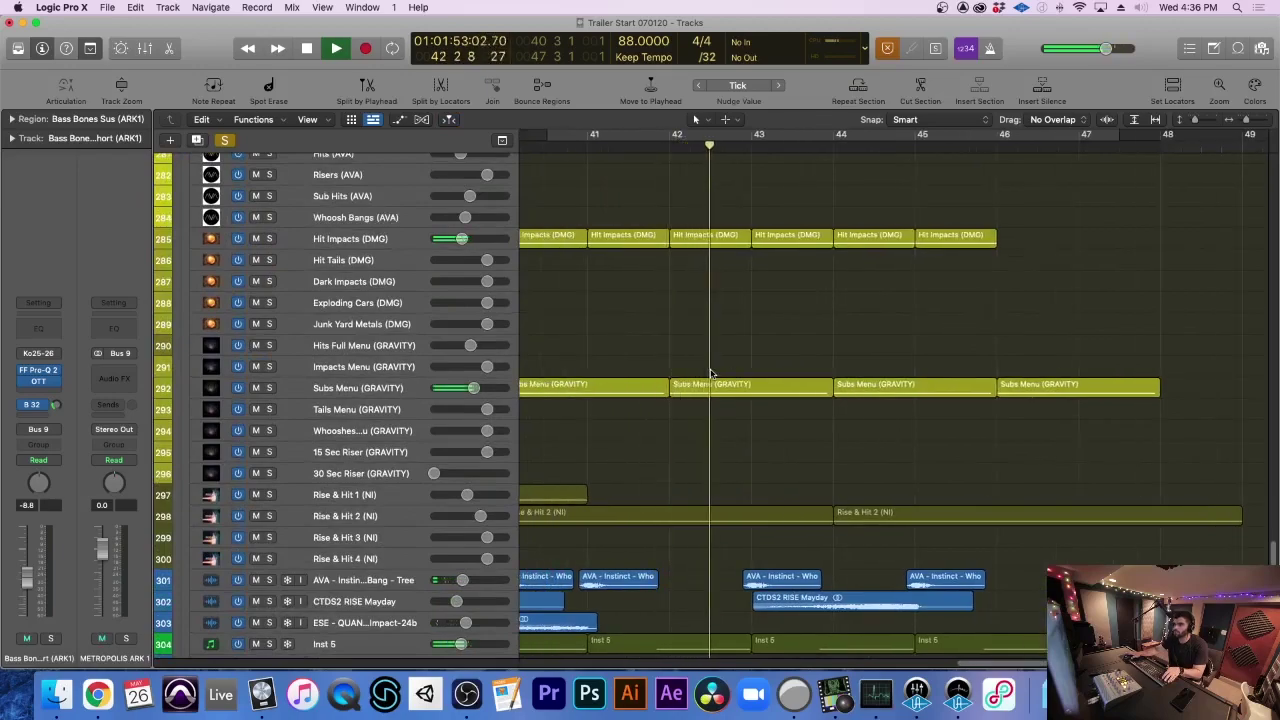
scroll(711, 373, "up", 6)
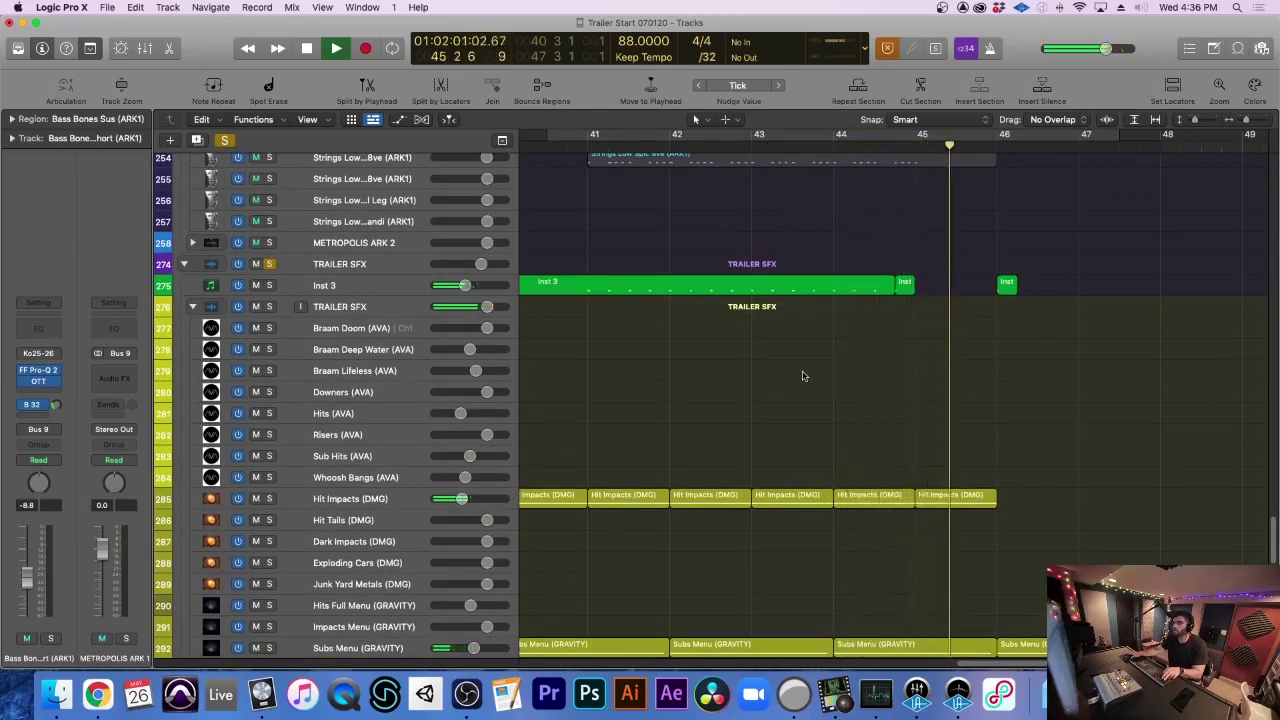
scroll(720, 375, "down", 10)
key("super+Down")
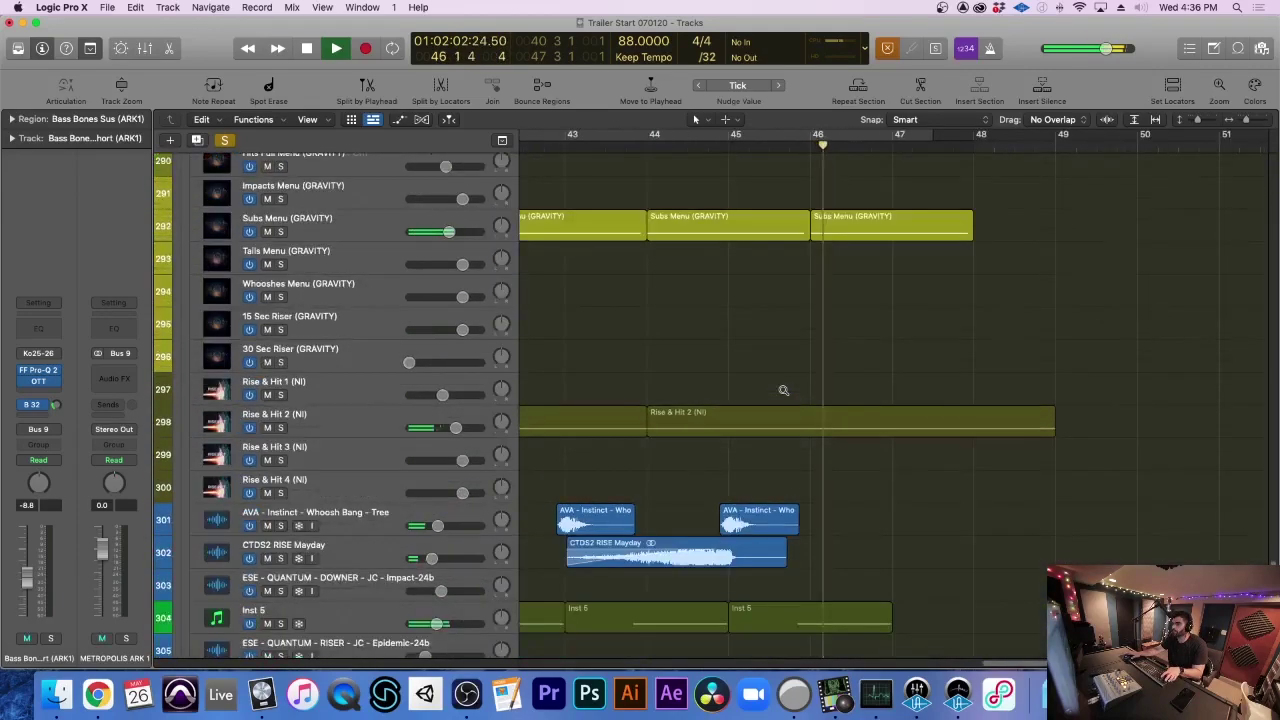
key("space")
Solo the AVA - Instinct - Whoosh Bang - Tree track, play its hit at bar 45, stop and clear the solo
left_click(722, 148)
key("space")
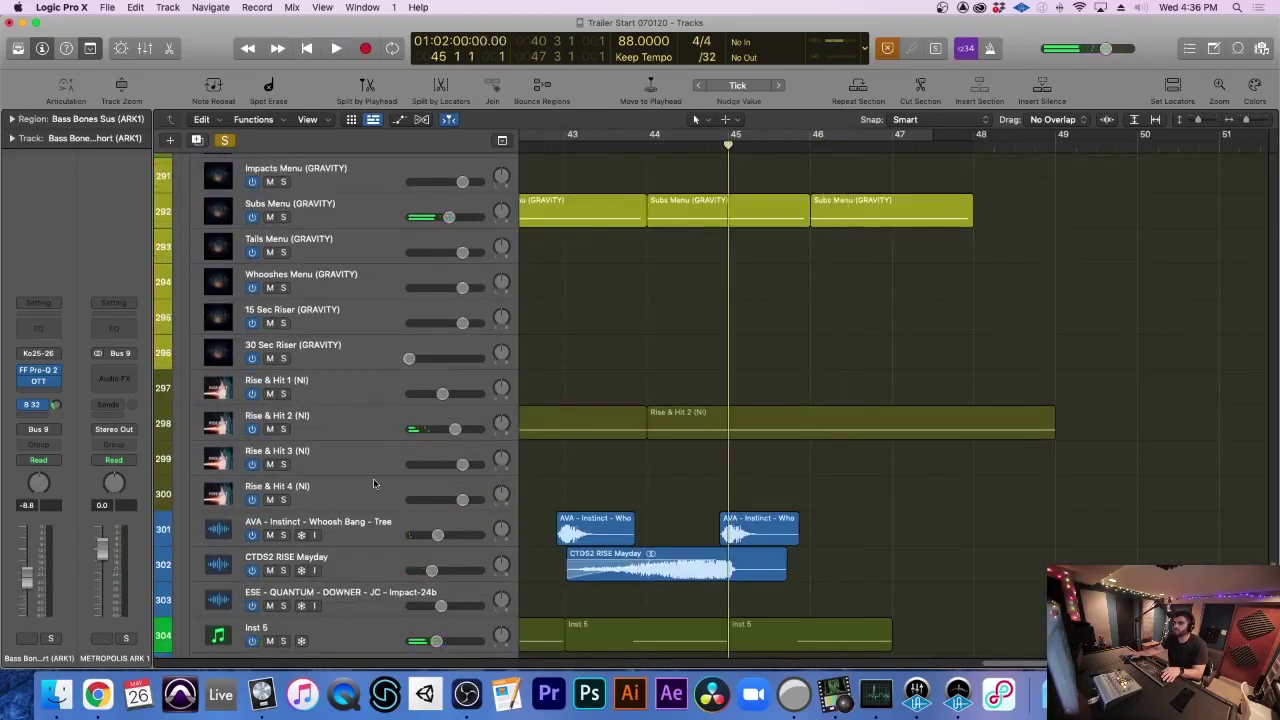
left_click(284, 536)
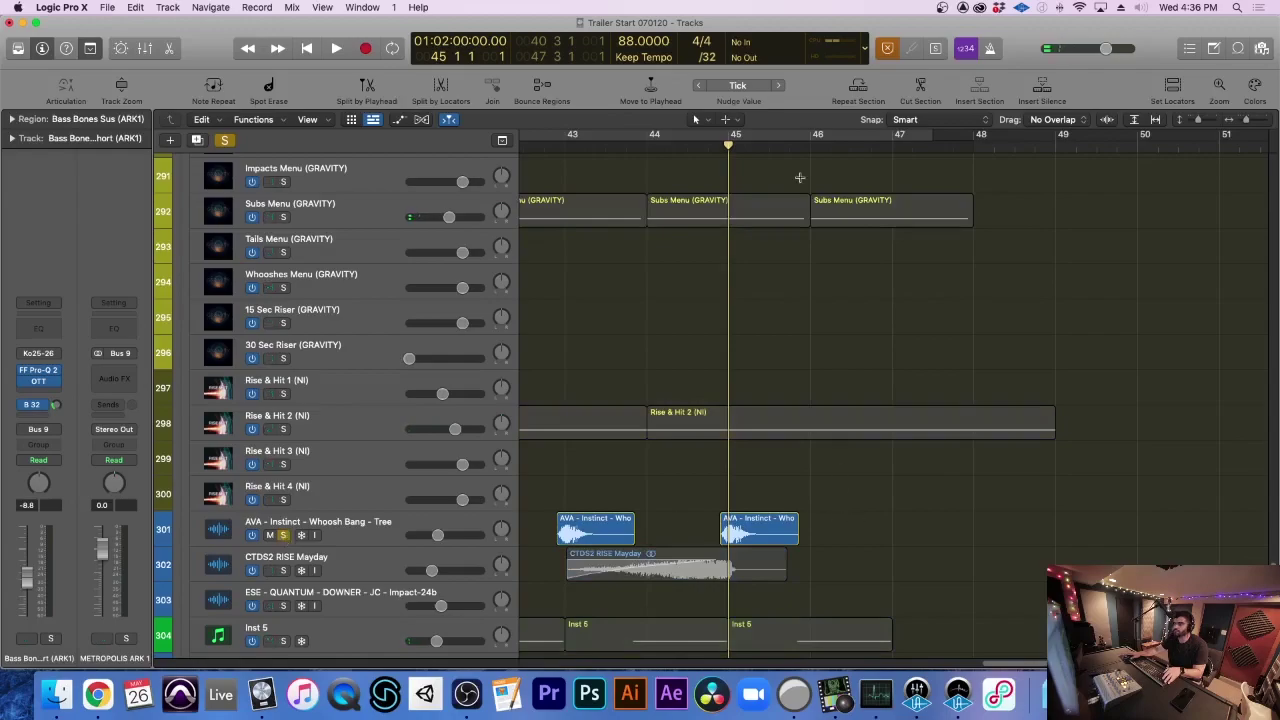
left_click(706, 147)
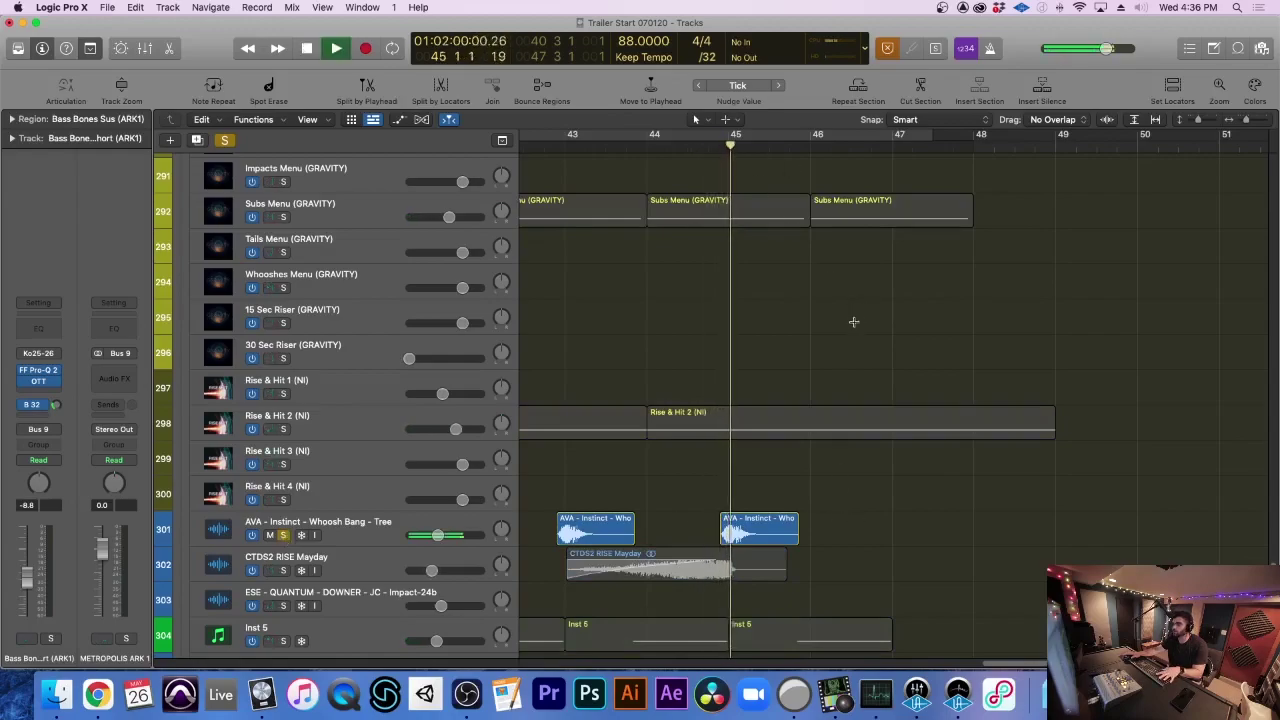
key("space")
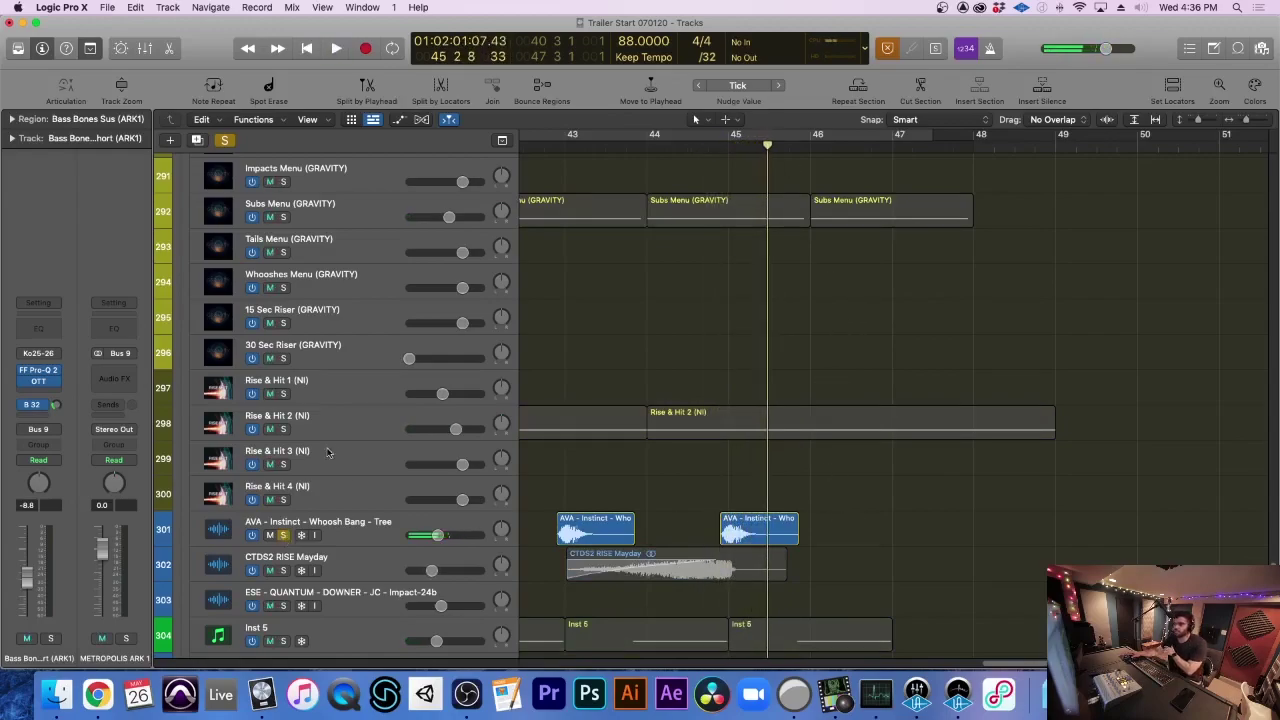
left_click(284, 536)
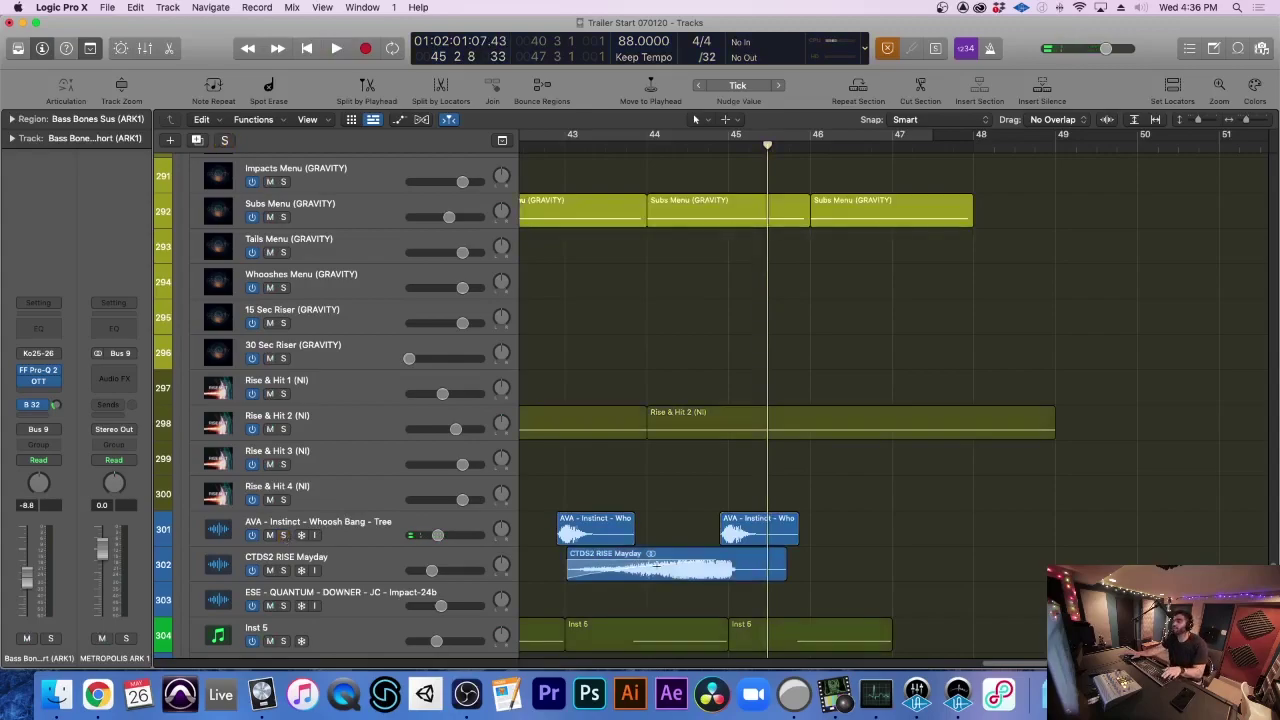
Place the playhead at bar 40 and play the full mix with the TRAILER SFX tracks in view
scroll(656, 567, "left", 5)
key("super+Up")
key("super+Up")
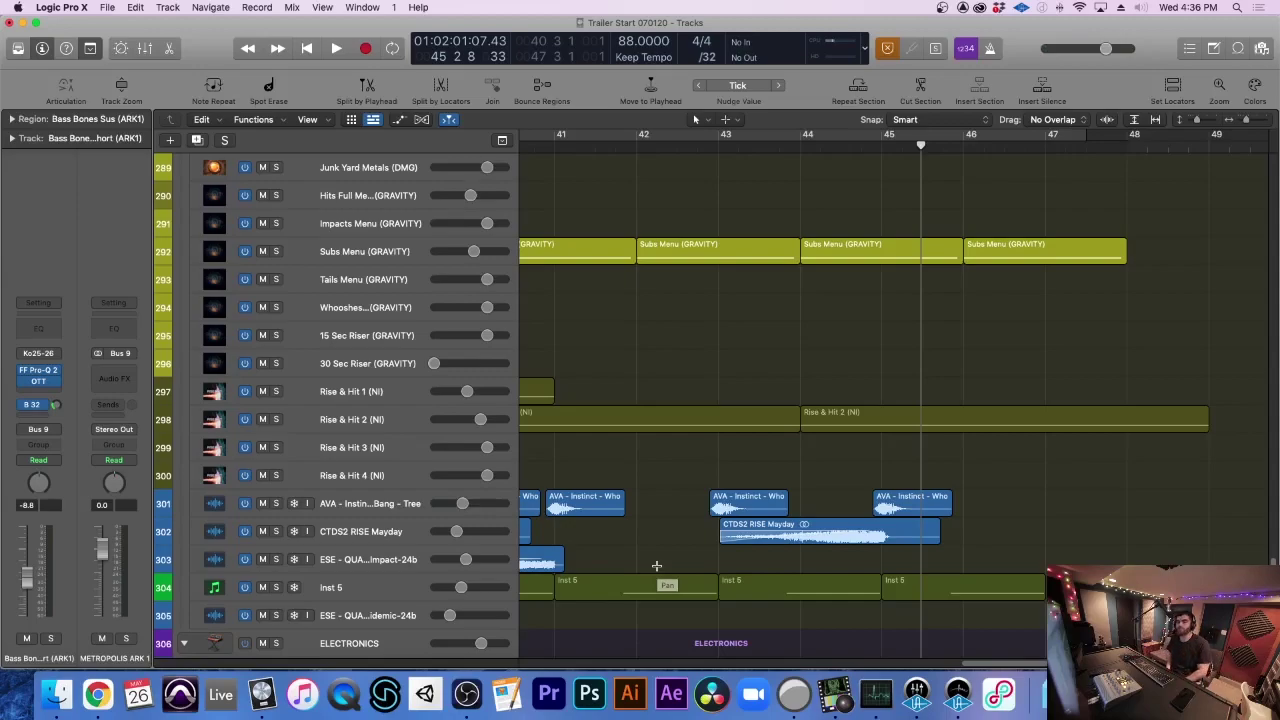
key("super+Left")
scroll(803, 160, "left", 10)
left_click(768, 145)
key("space")
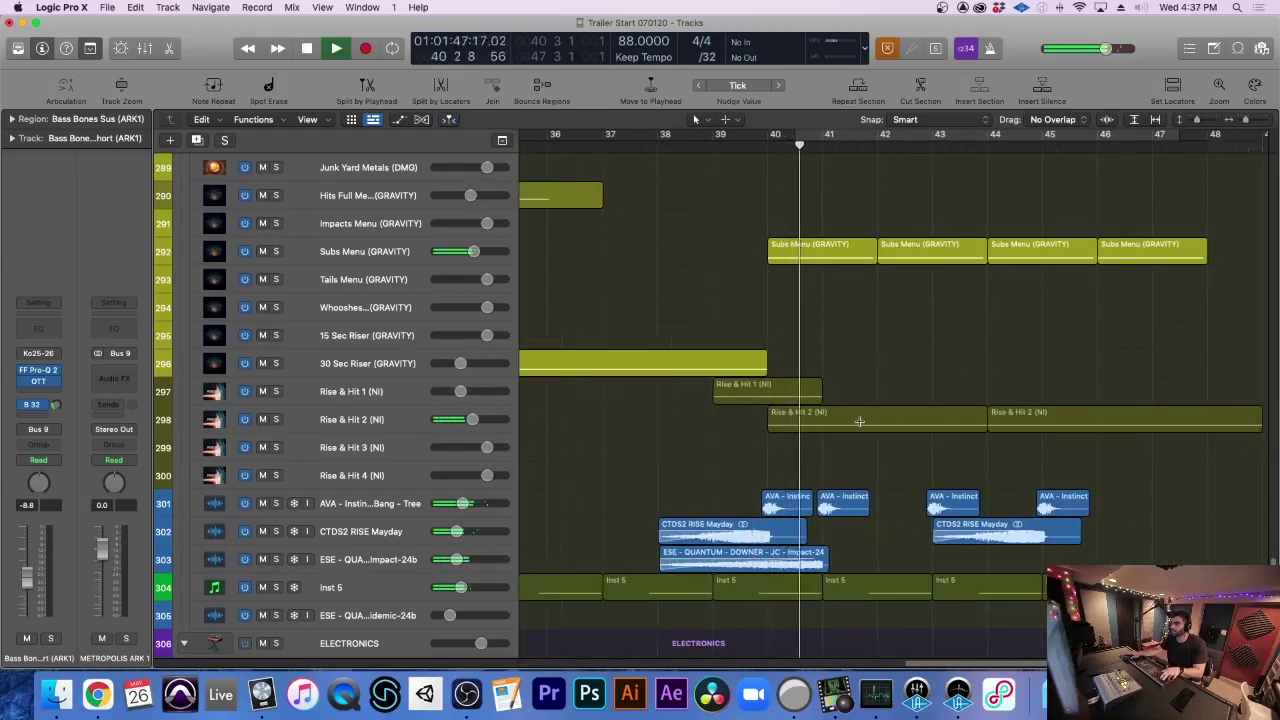
Stop playback, solo the Inst 3 track and play it from just before bar 41 with that track selected
key("space")
scroll(714, 321, "up", 10)
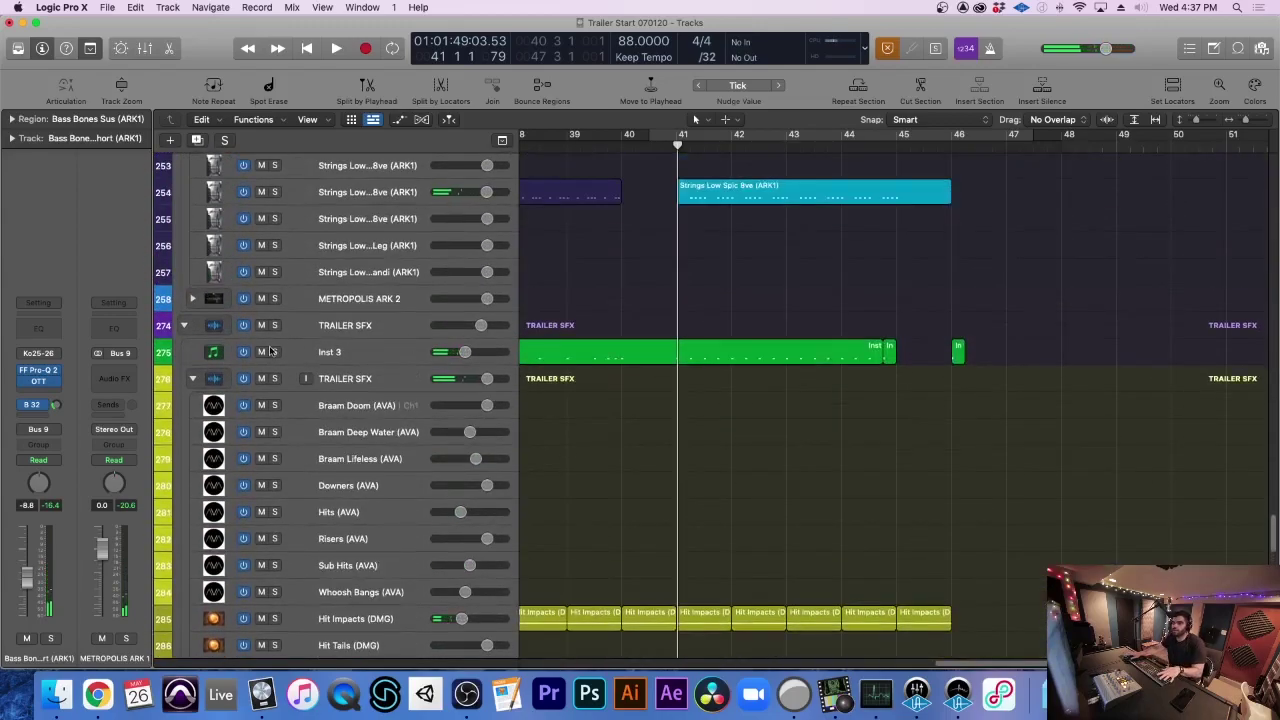
left_click(274, 352)
key("super+Right")
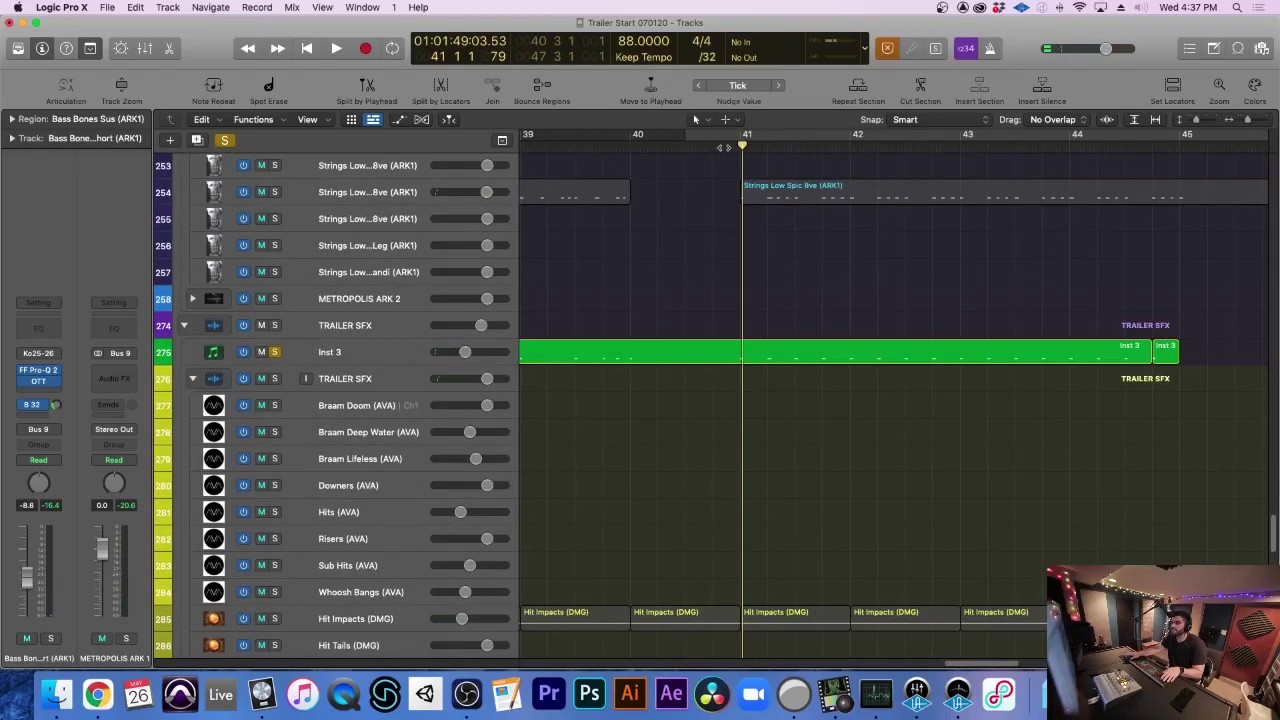
left_click(714, 148)
key("space")
left_click(337, 352)
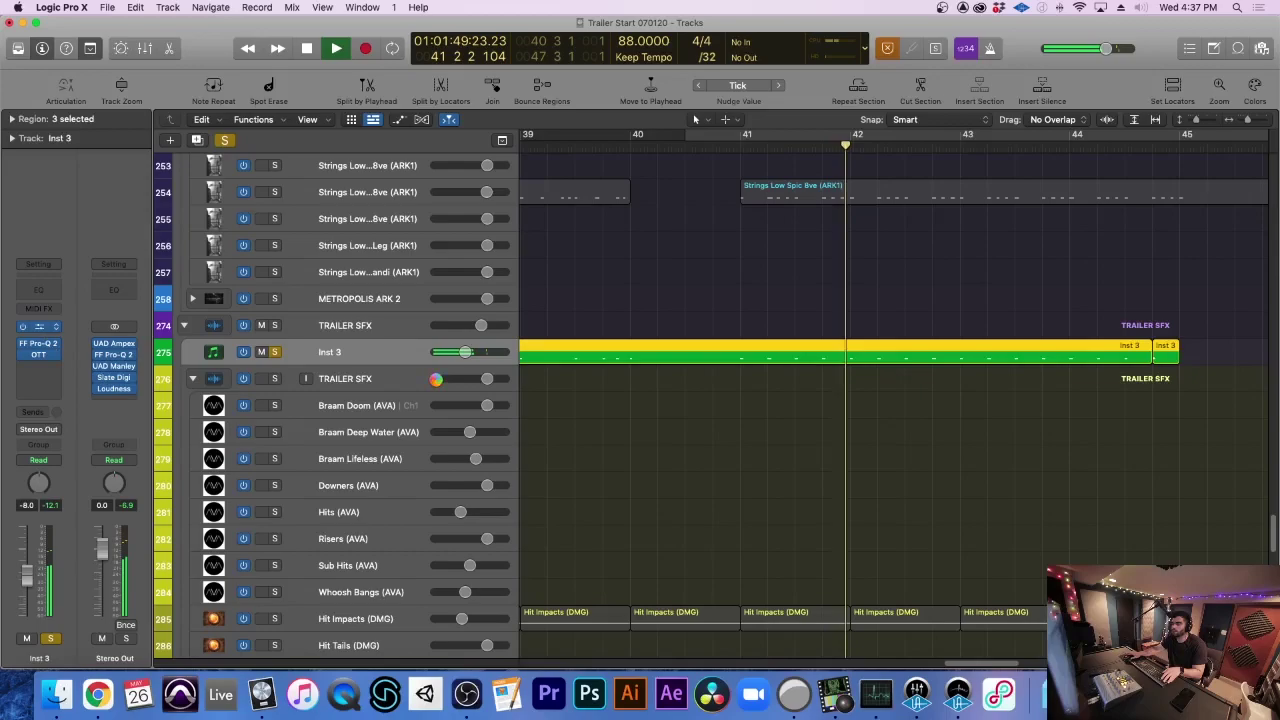
Open the Kontakt 5 instrument on Inst 3, examine its CTT_Organic_Hits_Playble patch and close the plug-in window
left_click(39, 327)
left_click_drag(1077, 189, 682, 27)
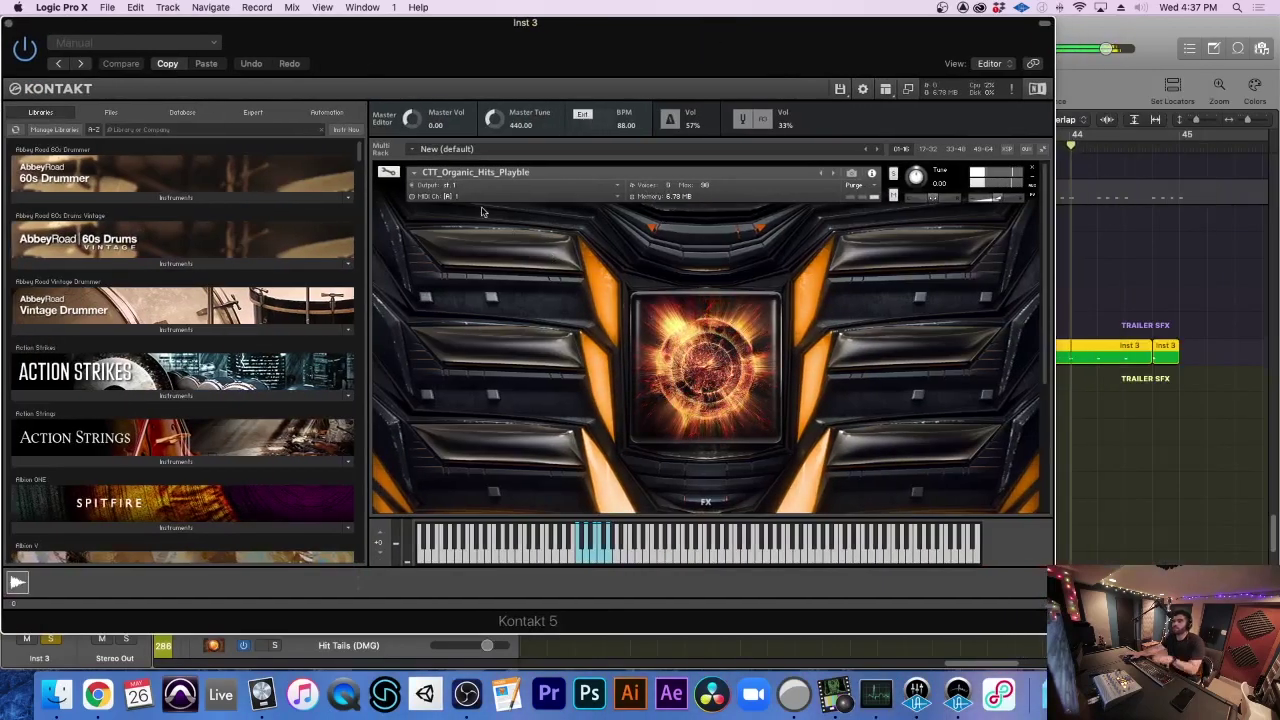
scroll(691, 324, "down", 3)
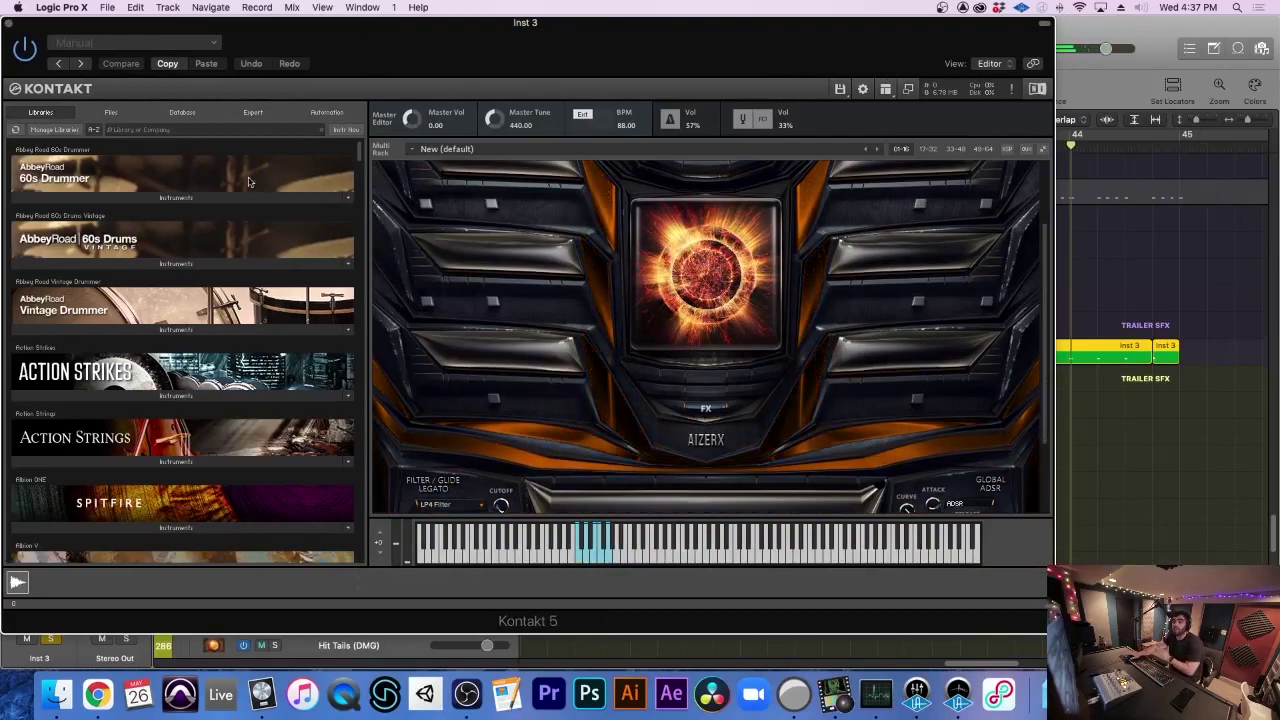
scroll(691, 324, "up", 3)
key("super+w")
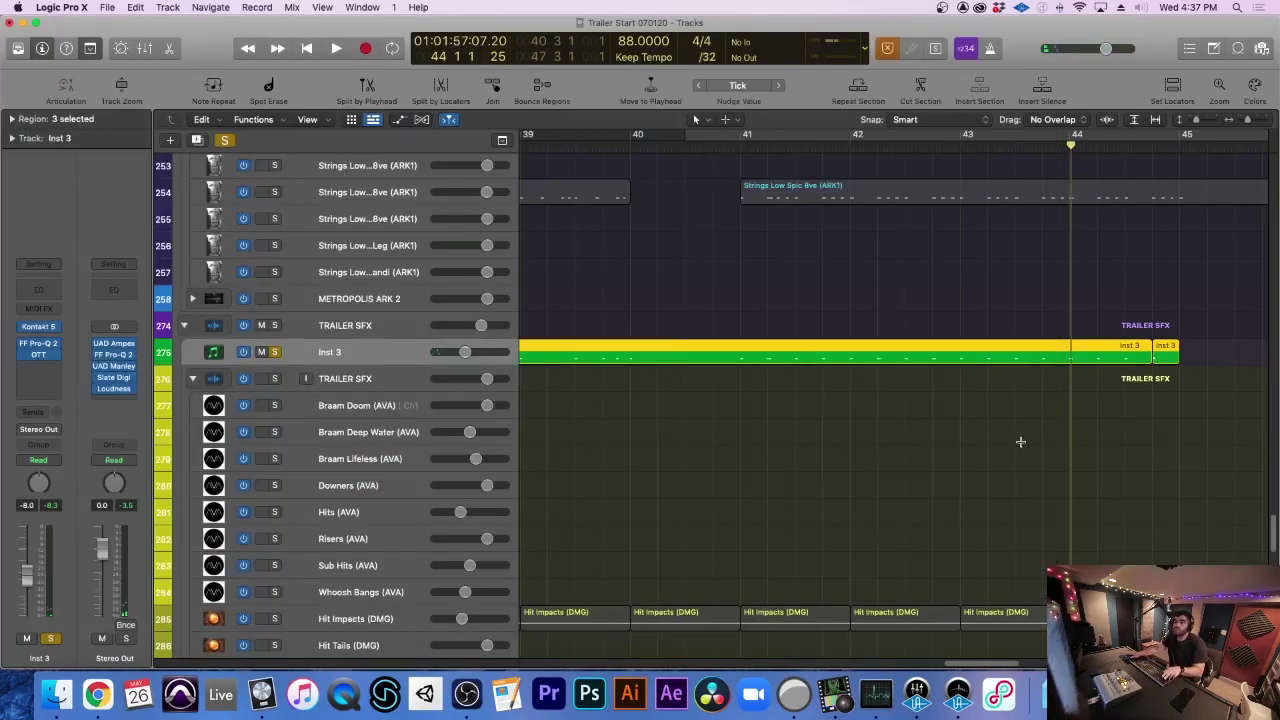
Place the playhead just before bar 41, solo the EPIC PERCUSSION stack and play it
left_click(668, 160)
scroll(713, 353, "up", 10)
scroll(713, 353, "up", 20)
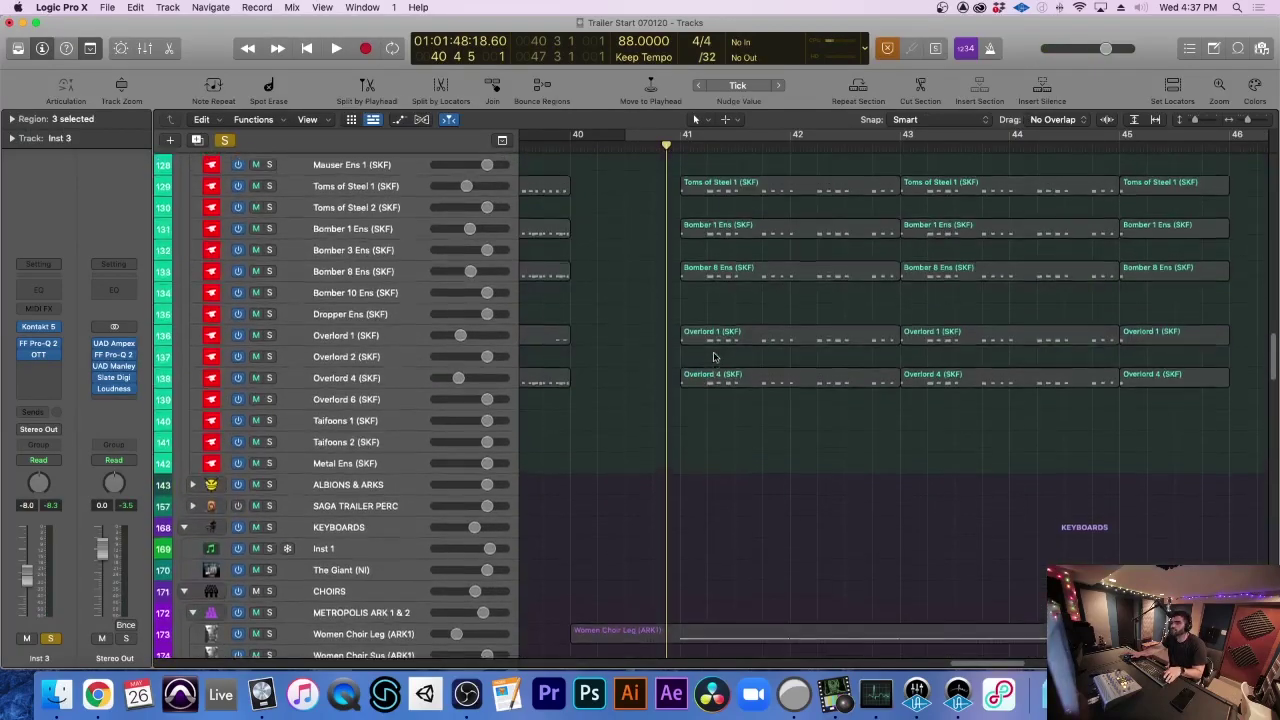
scroll(404, 250, "up", 10)
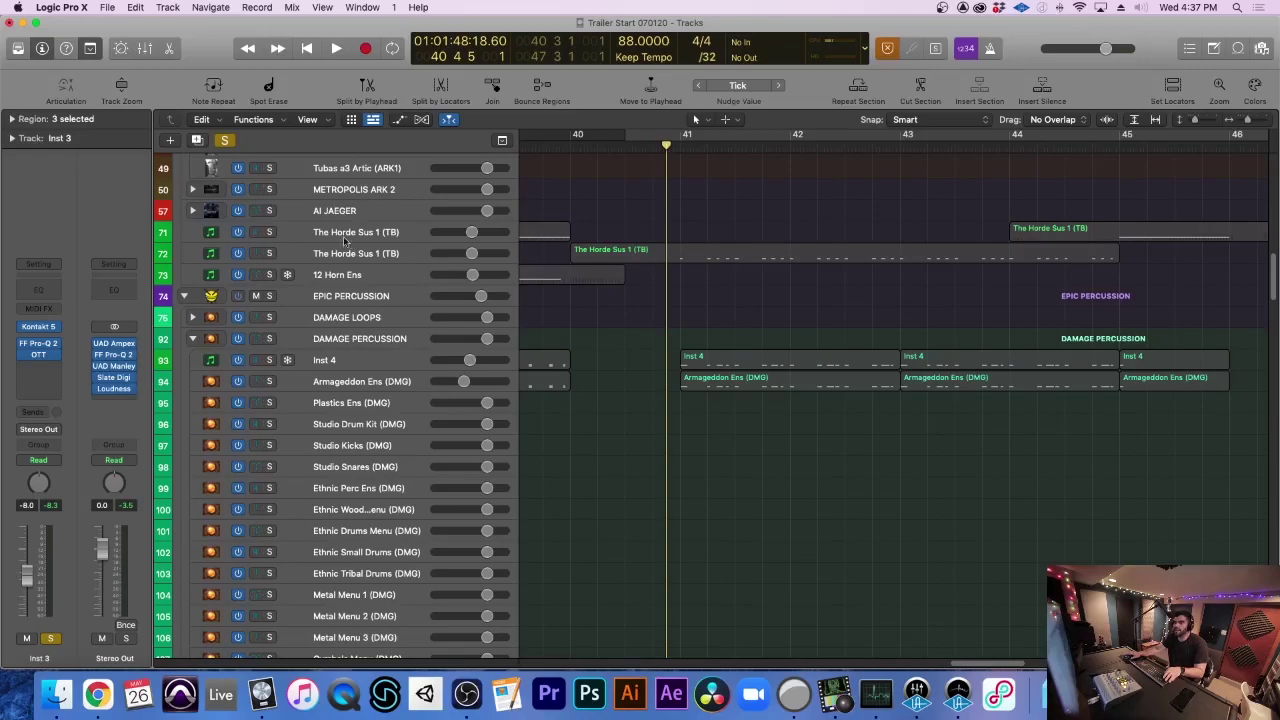
left_click(270, 296)
key("space")
scroll(594, 377, "up", 2)
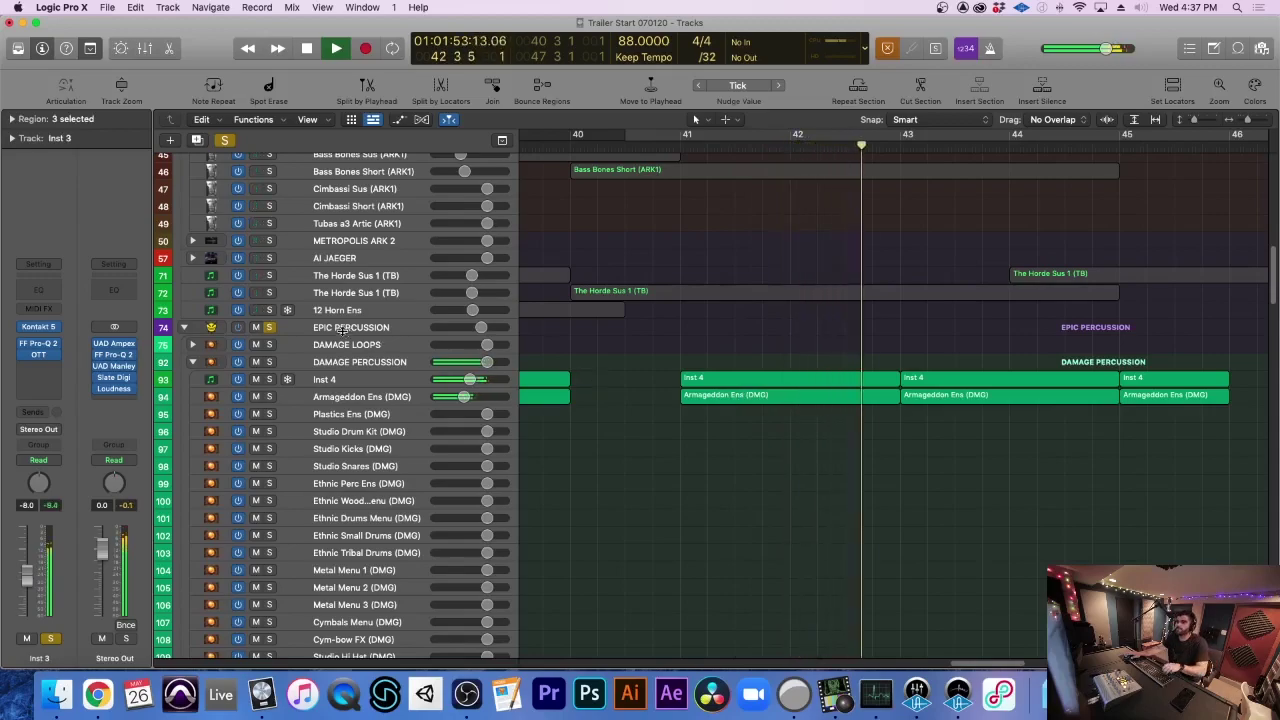
Clear the EPIC PERCUSSION solo, listen to the full mix through the percussion's end past bar 46, and stop playback
left_click(270, 328)
scroll(799, 428, "right", 4)
scroll(798, 428, "up", 1)
scroll(798, 428, "right", 5)
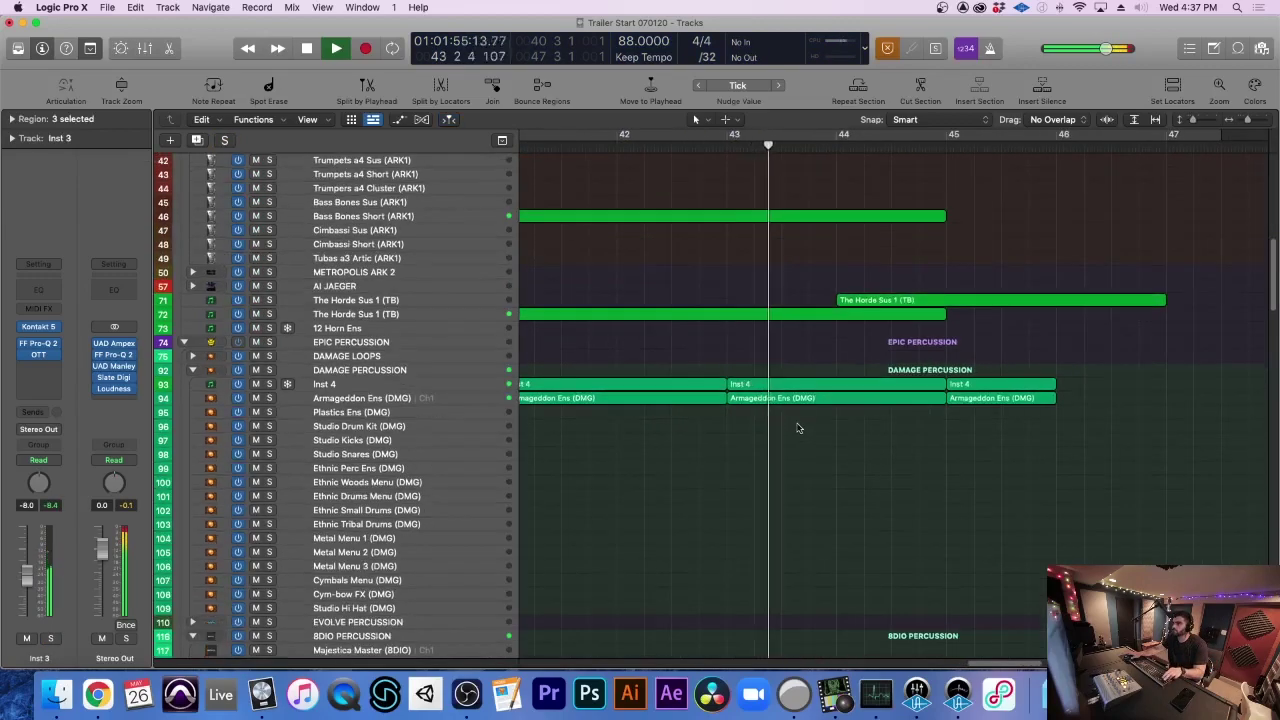
scroll(798, 428, "down", 6)
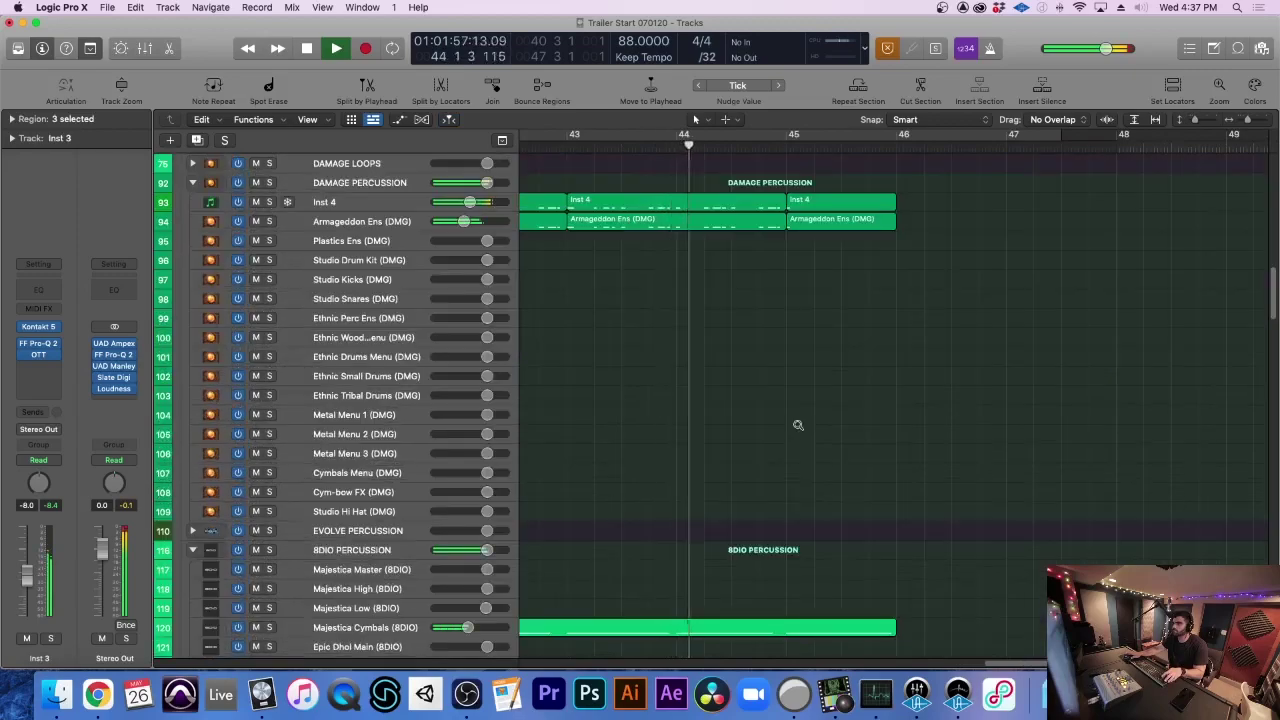
scroll(798, 425, "down", 2)
scroll(798, 425, "down", 1)
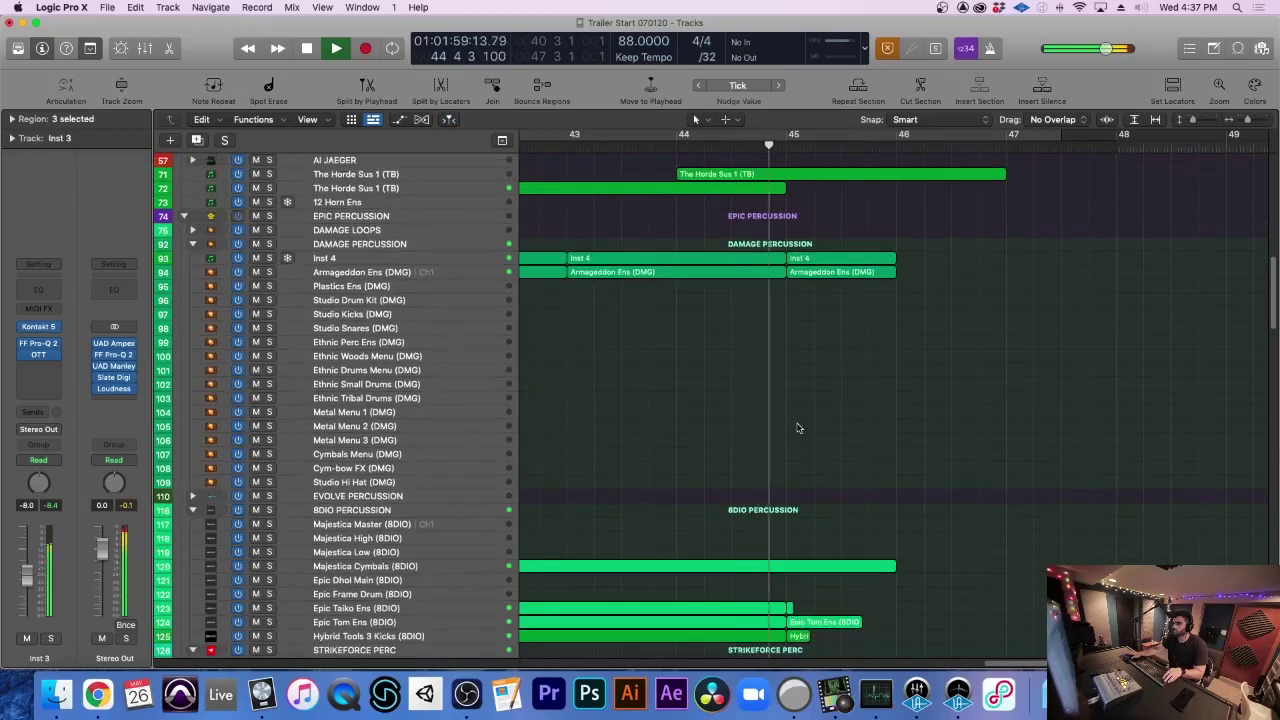
scroll(798, 428, "right", 3)
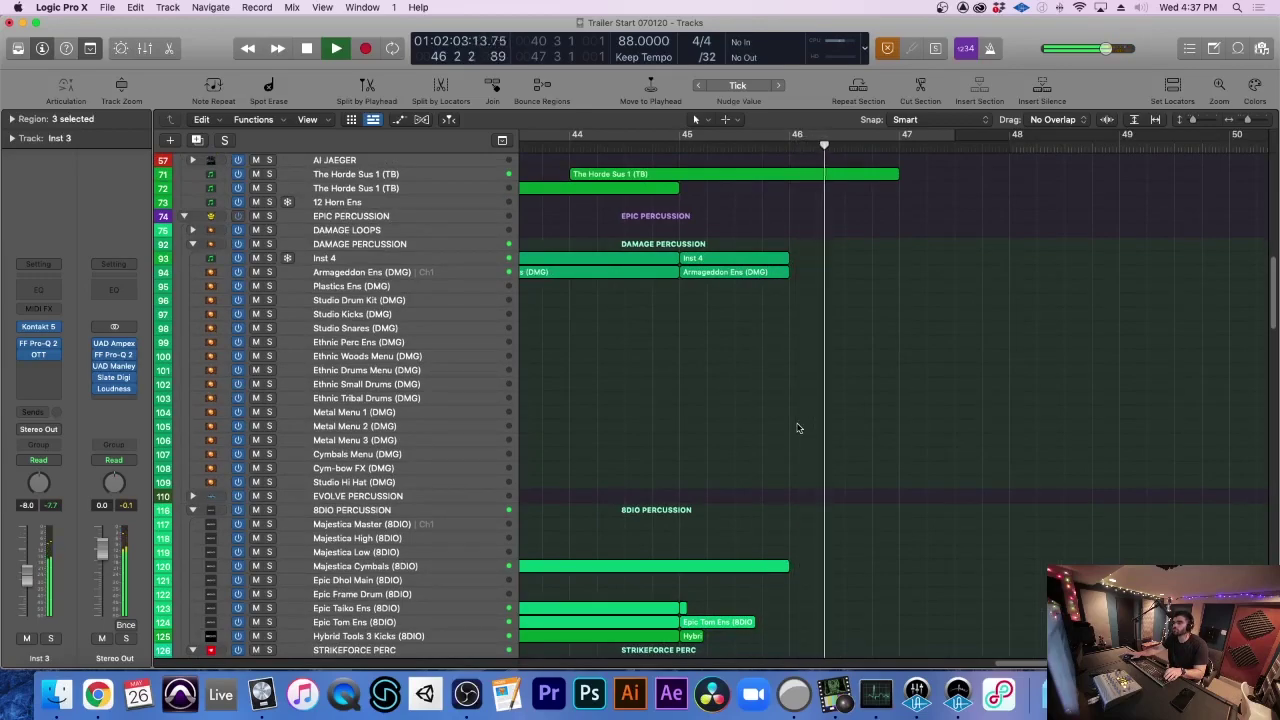
key("space")
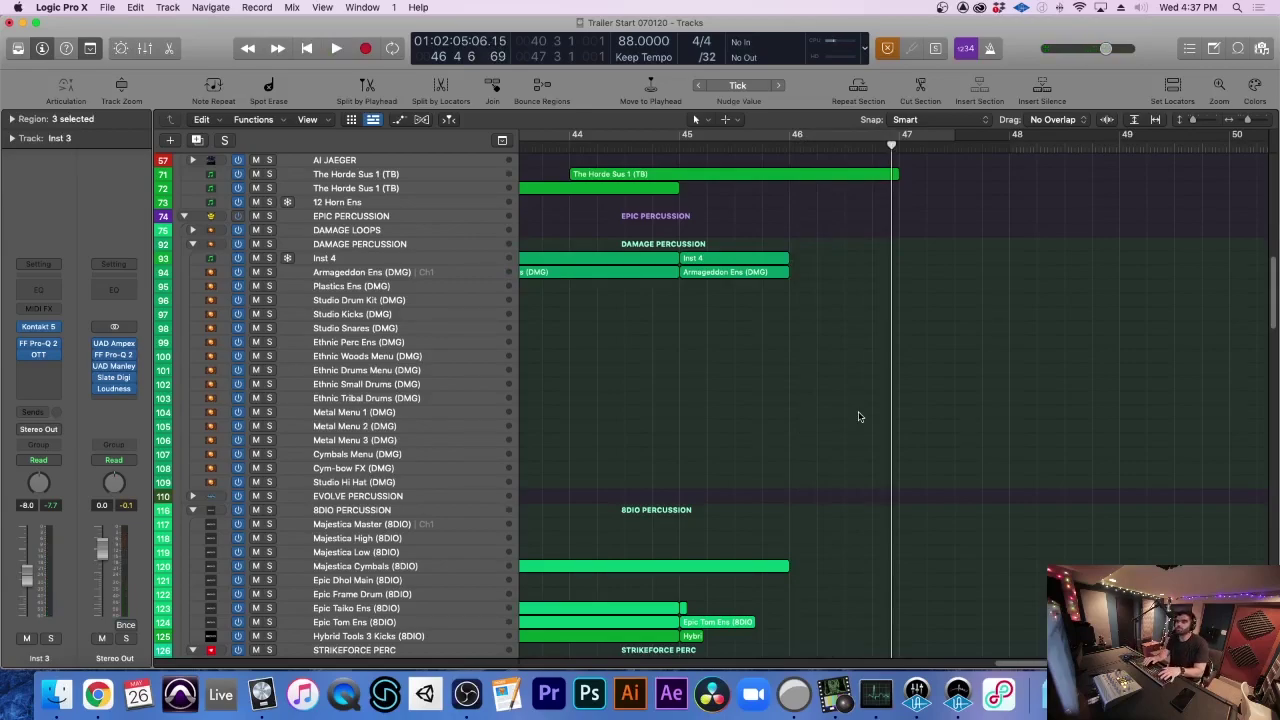
Return the playhead to bar 1 and show the whole arrangement's brass and percussion regions in one overview
key("Return")
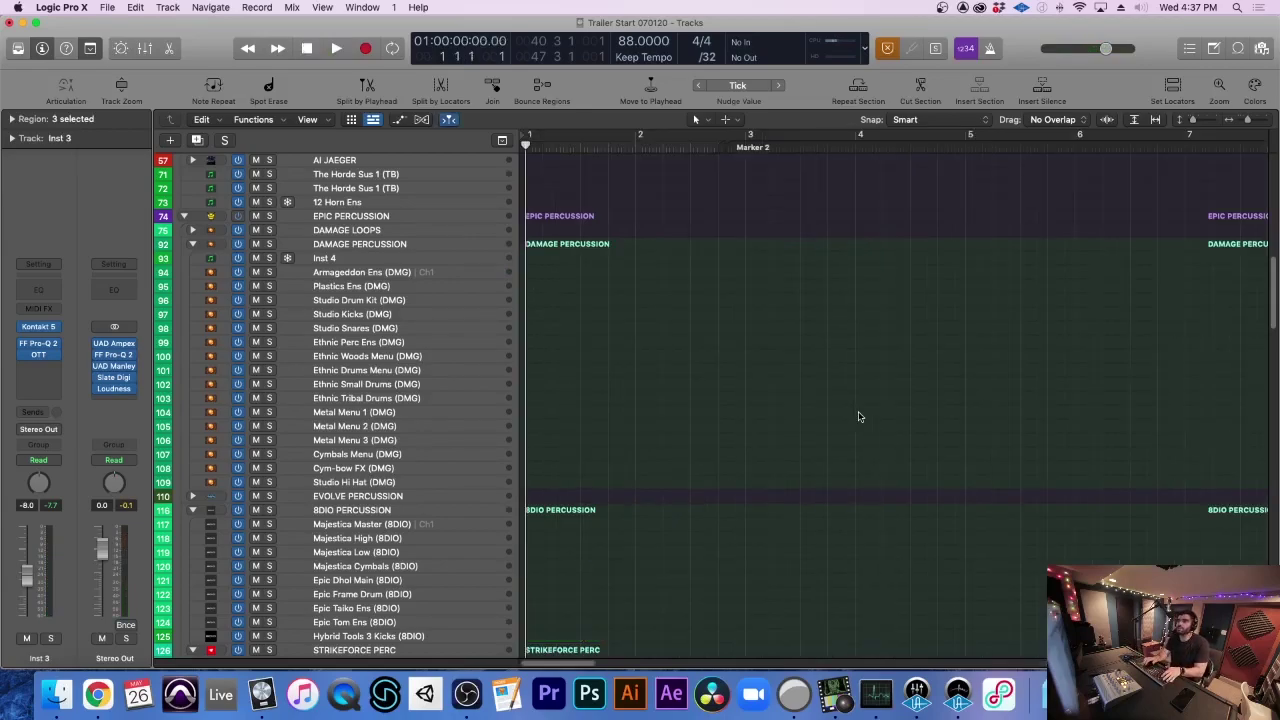
scroll(866, 425, "down", 3)
scroll(867, 427, "left", 3)
key("super+Left")
key("super+Left")
key("super+Left")
key("super+Left")
key("super+Left")
key("super+Left")
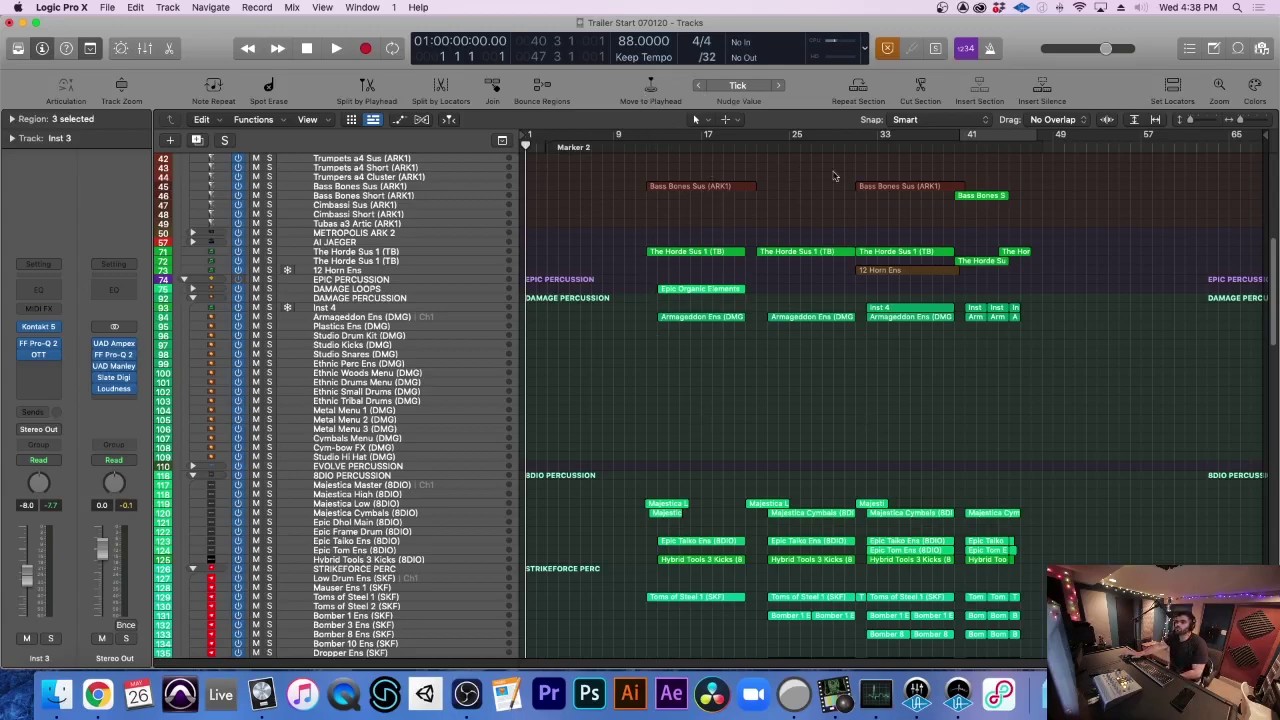
scroll(1037, 278, "down", 1)
scroll(1037, 277, "down", 1)
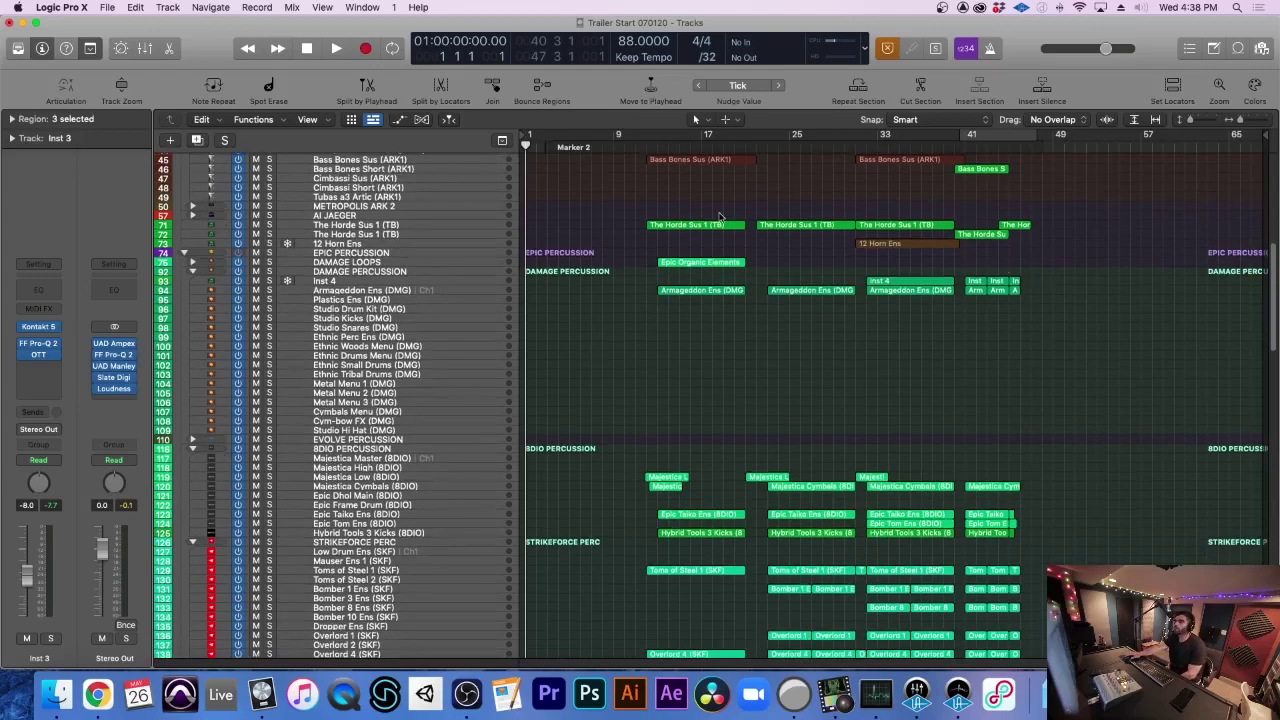
scroll(720, 216, "up", 4)
Select the brass and percussion regions of the three successive sections in turn to point them out, and clear the selection
left_click_drag(653, 197, 677, 508)
left_click_drag(764, 276, 802, 655)
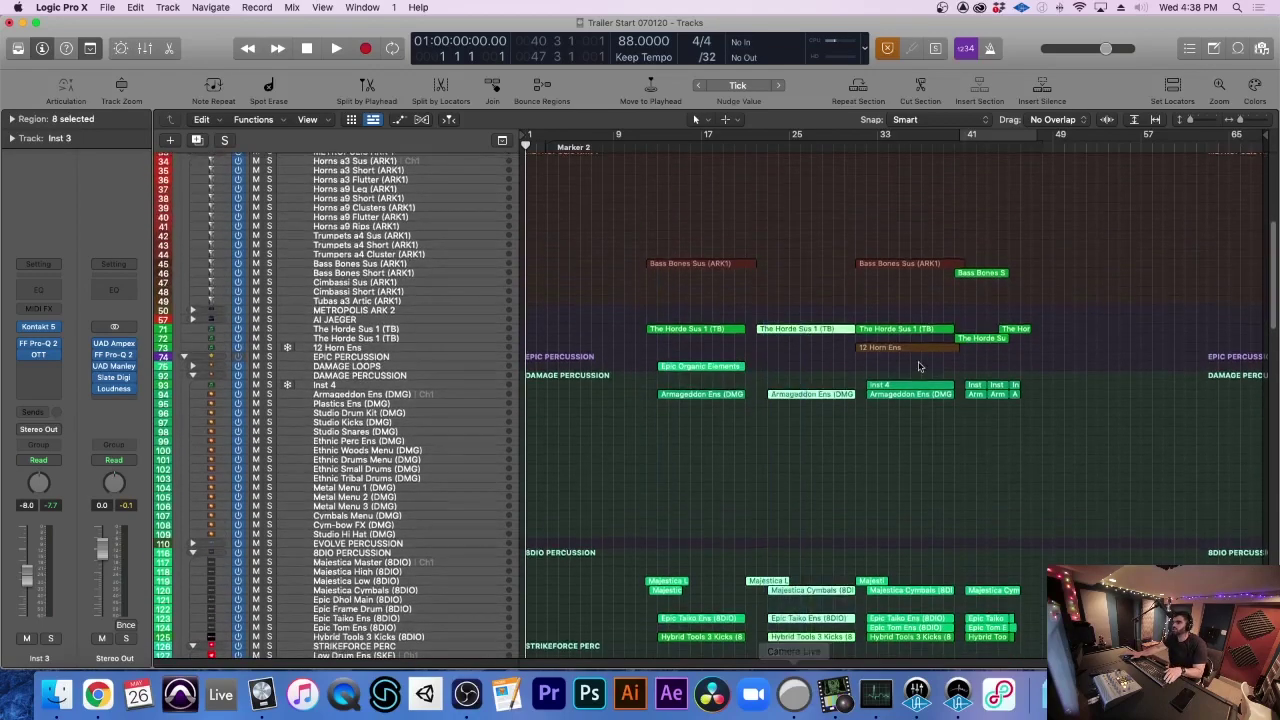
left_click_drag(915, 228, 1070, 655)
left_click(1094, 332)
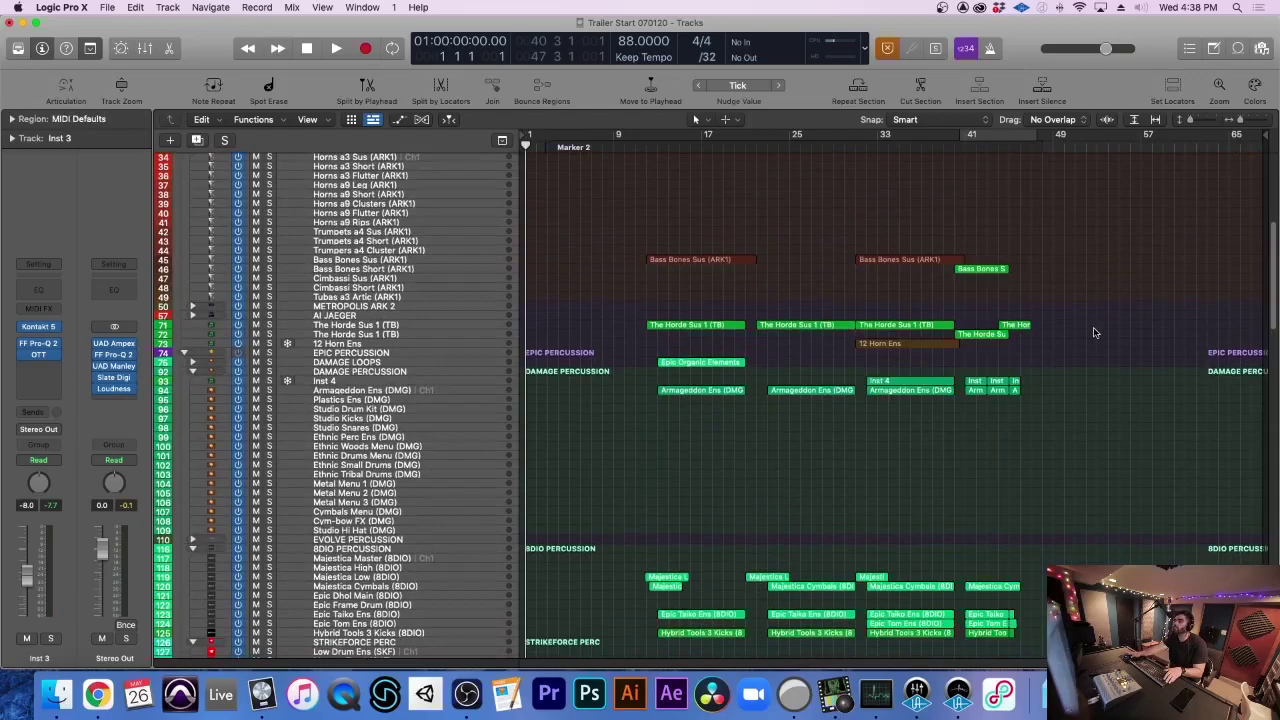